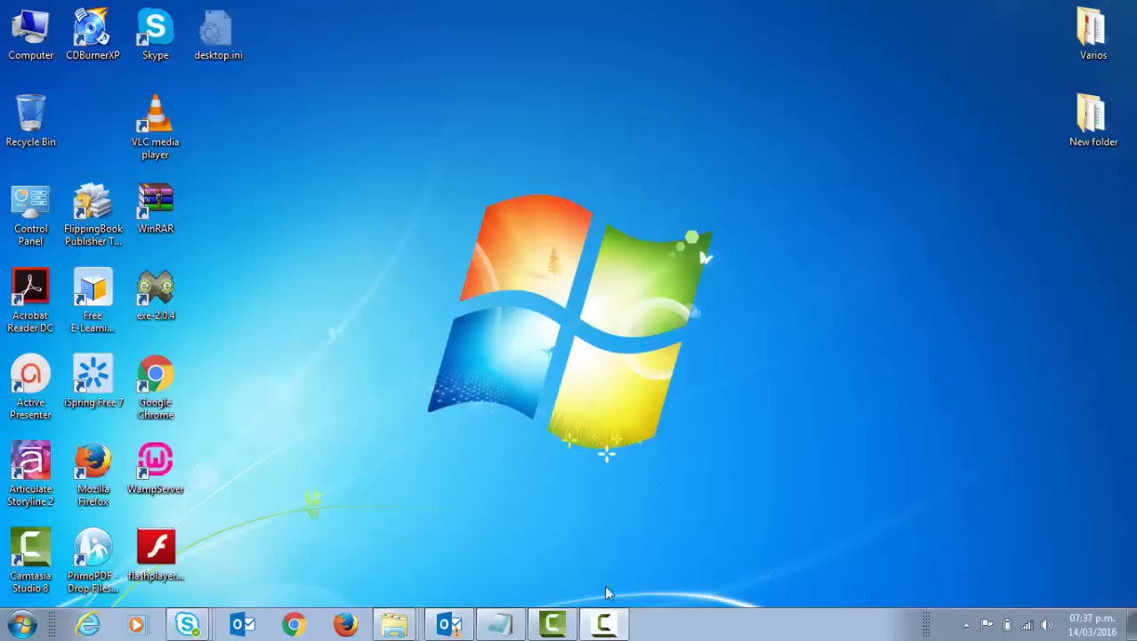
# Open the Notepad list of eXeLearning steps and correct "coiin" to "con" in its title line.
pyautogui.click(500, 624)
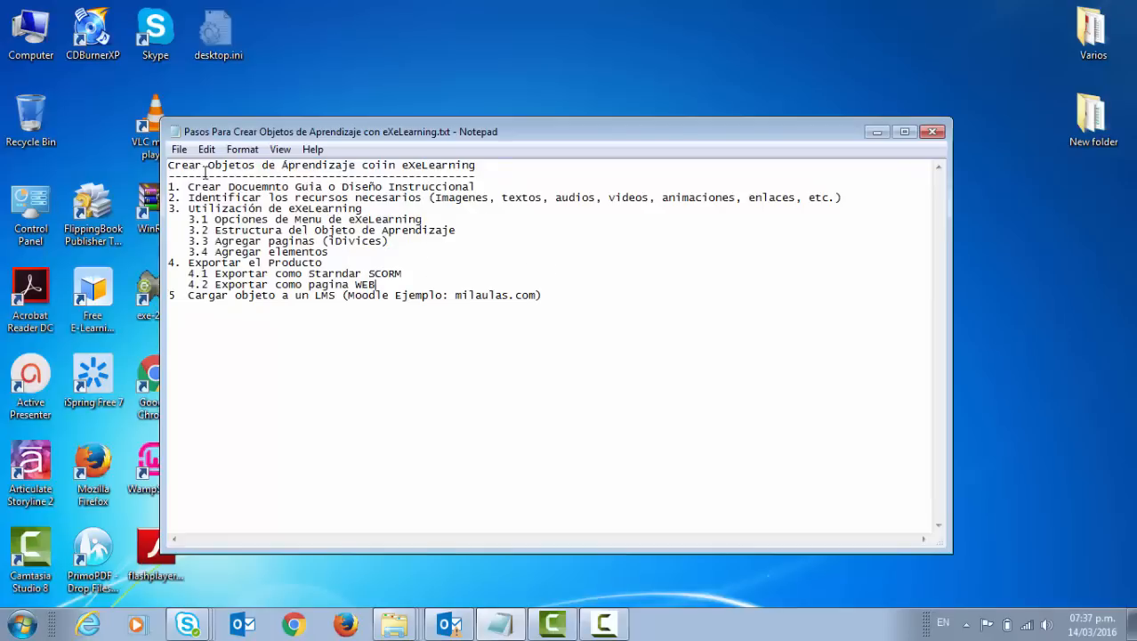
pyautogui.click(389, 166)
pyautogui.press('BackSpace')
pyautogui.press('BackSpace')
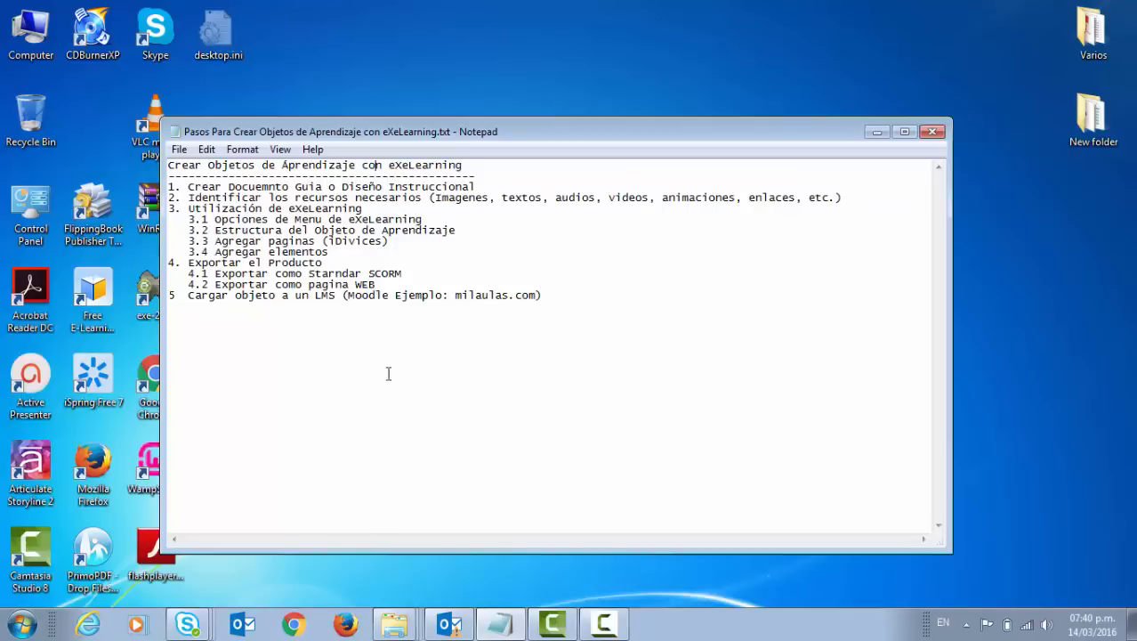
# Move the Notepad window aside and open the Actividad Curso Taller eXeLearning Word document from the eXeLearning folder on DATA (D:).
pyautogui.moveTo(264, 134); pyautogui.dragTo(383, 127)
pyautogui.click(392, 627)
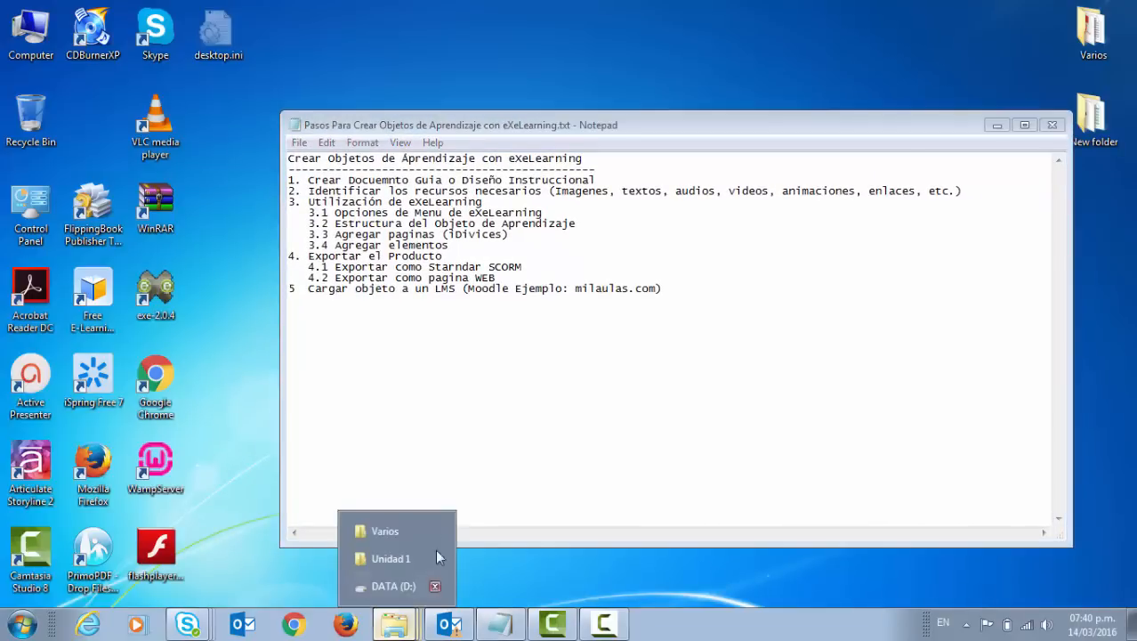
pyautogui.click(402, 584)
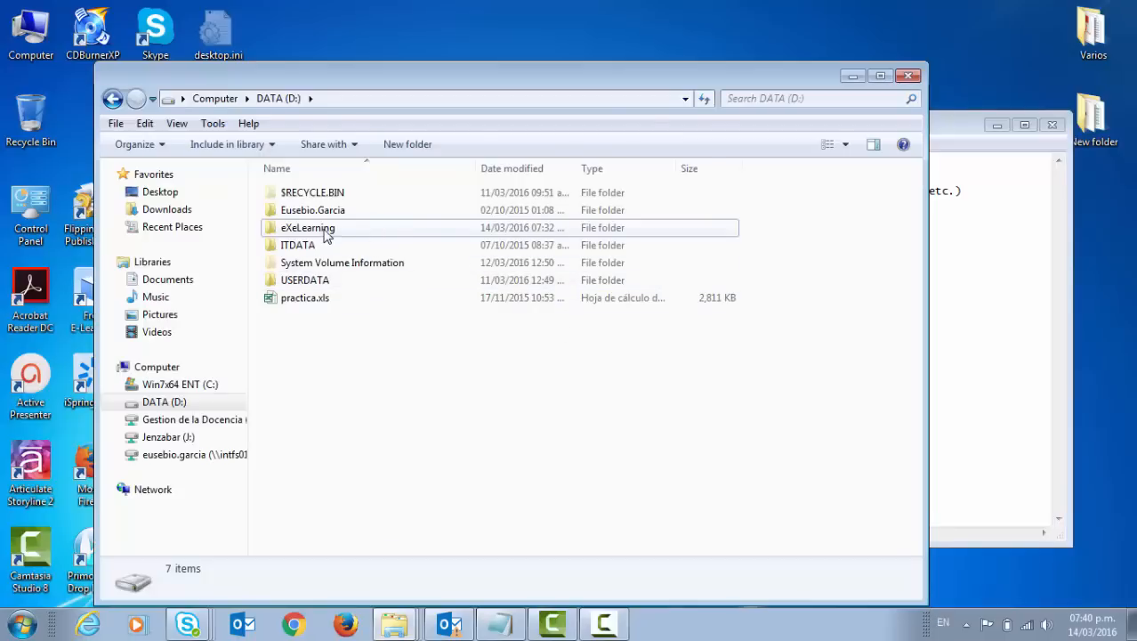
pyautogui.doubleClick(324, 231)
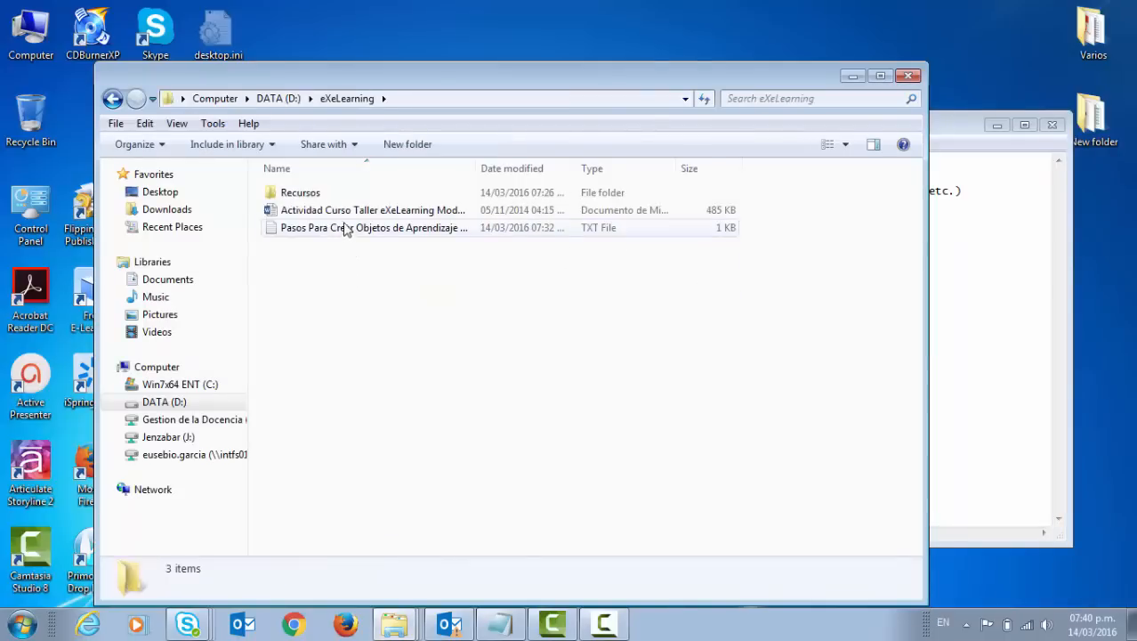
pyautogui.doubleClick(345, 213)
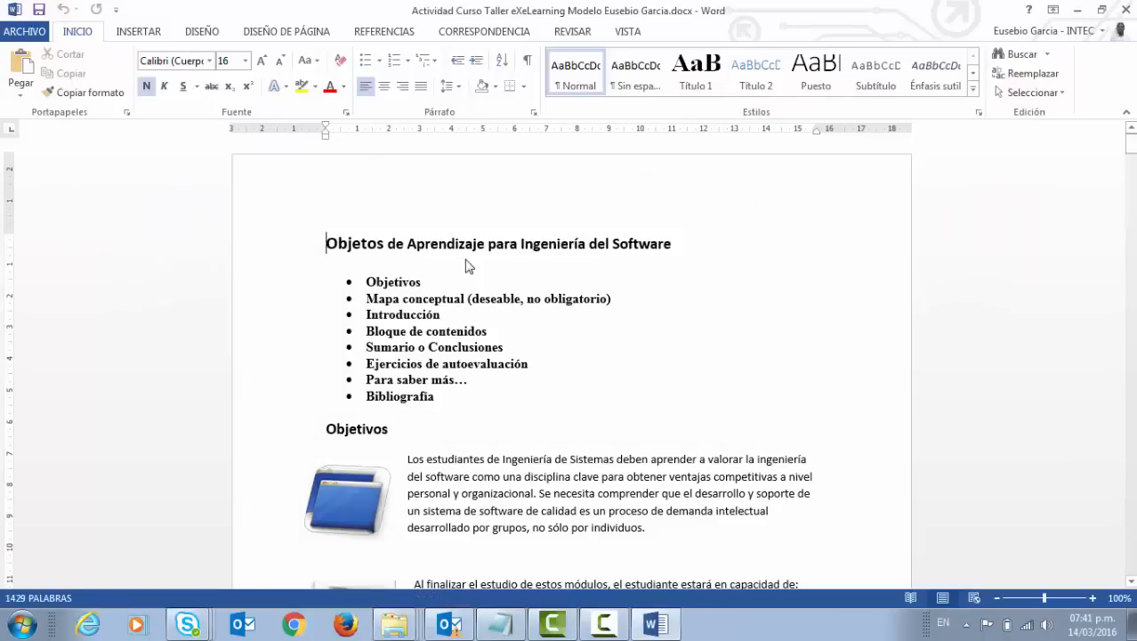
# Examine the instructional design document's outline, objectives, concept map, introduction, content blocks and linked resources.
pyautogui.scroll(-10, 619, 304)
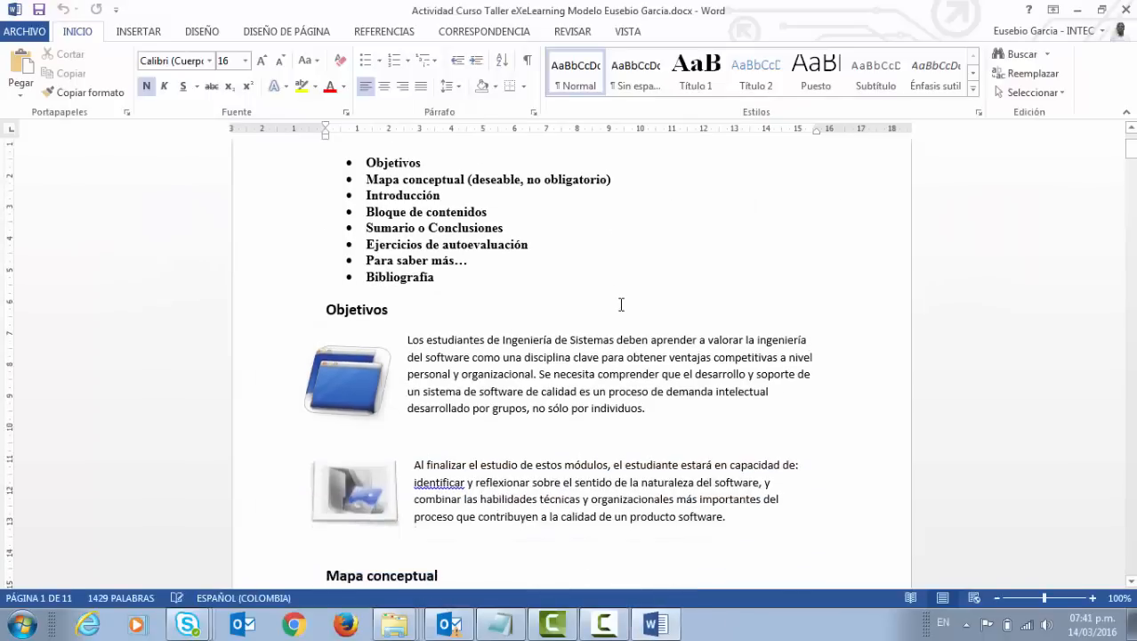
pyautogui.scroll(-15, 619, 331)
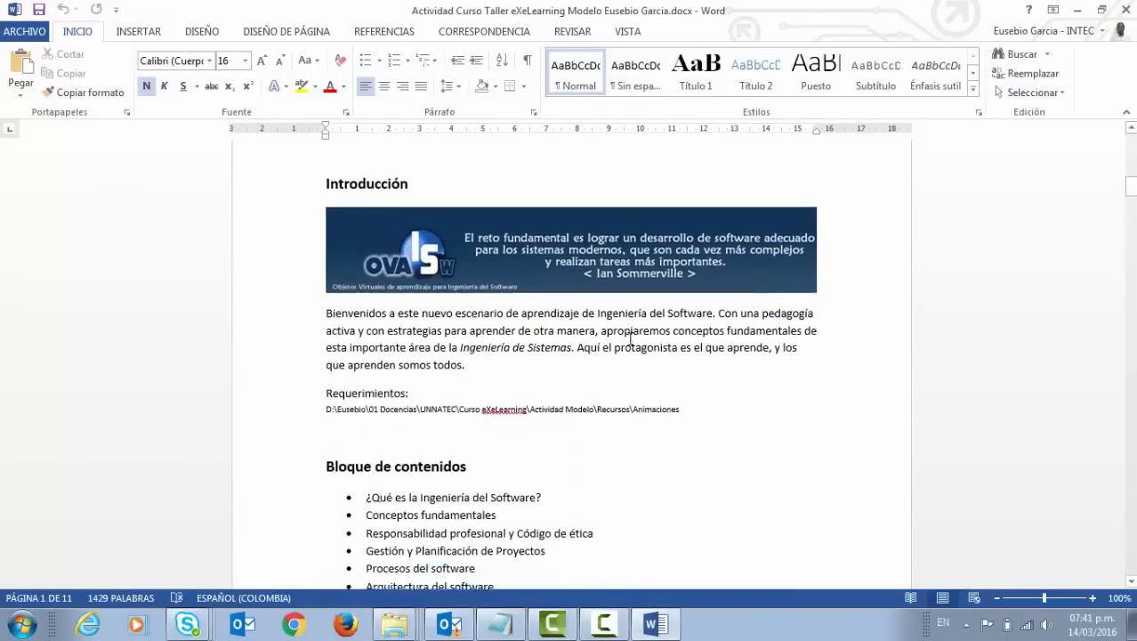
pyautogui.scroll(-5, 629, 356)
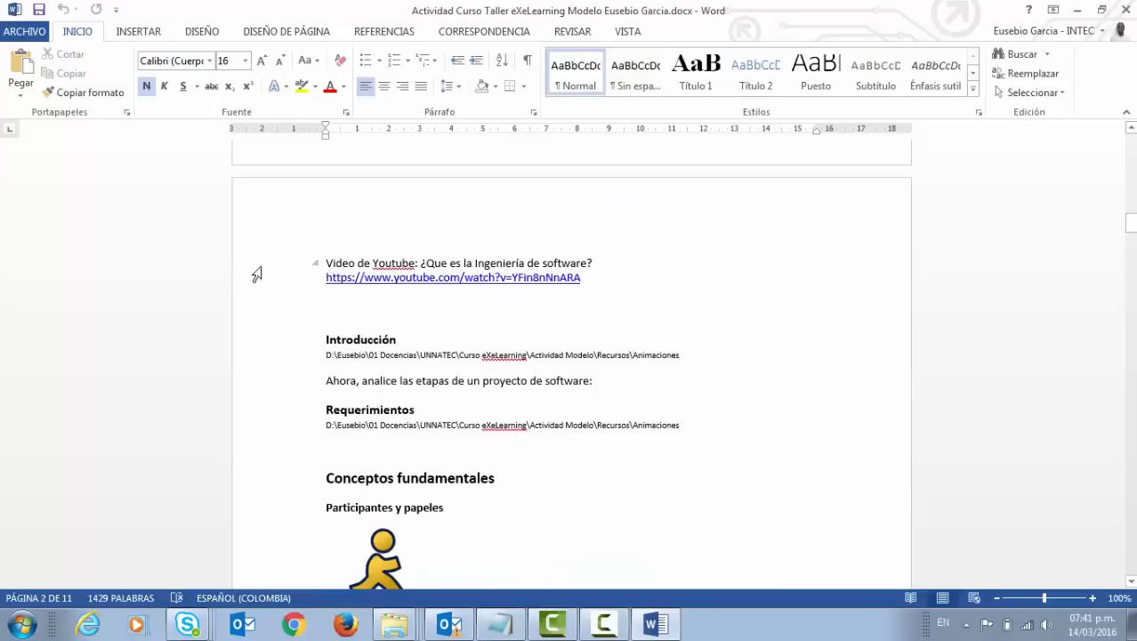
pyautogui.scroll(12, 550, 320)
pyautogui.scroll(15, 553, 323)
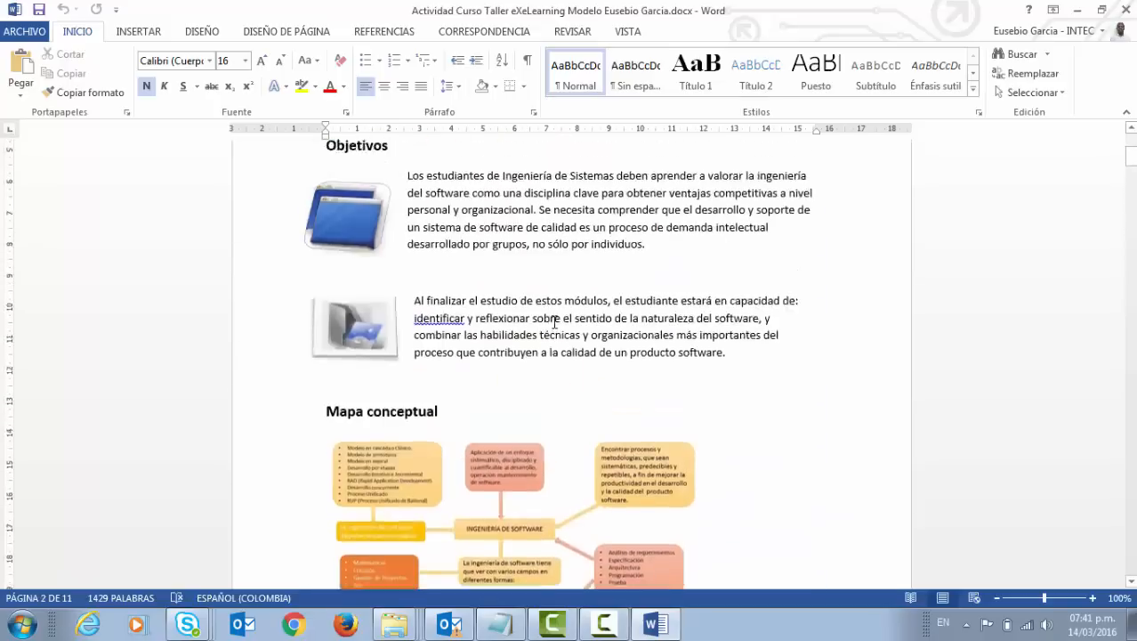
pyautogui.scroll(-10, 535, 365)
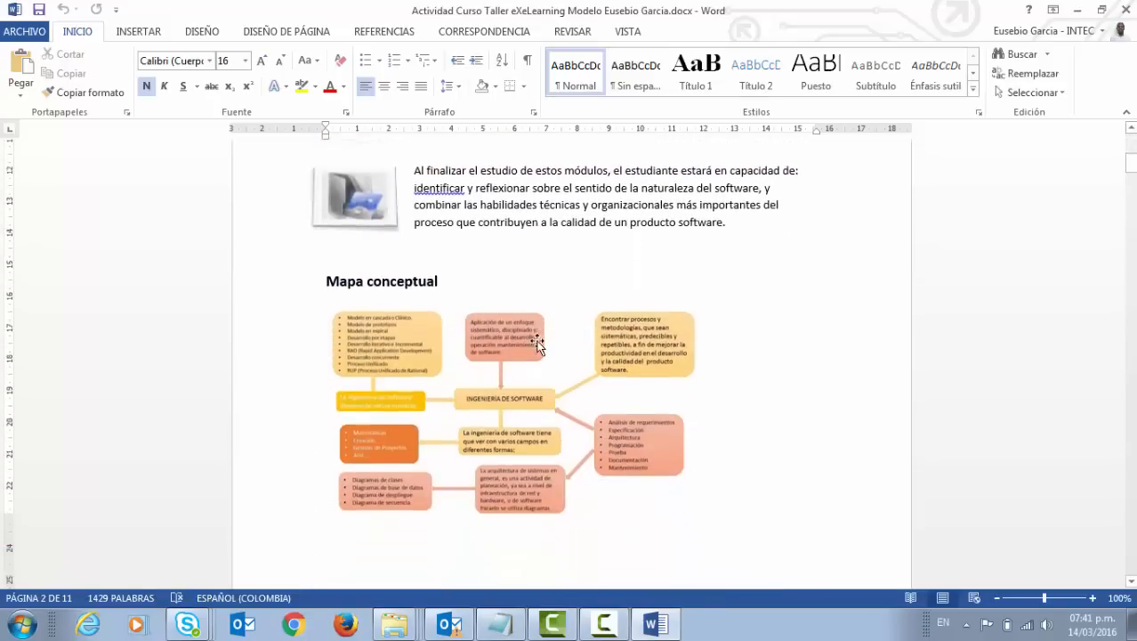
pyautogui.scroll(-15, 544, 352)
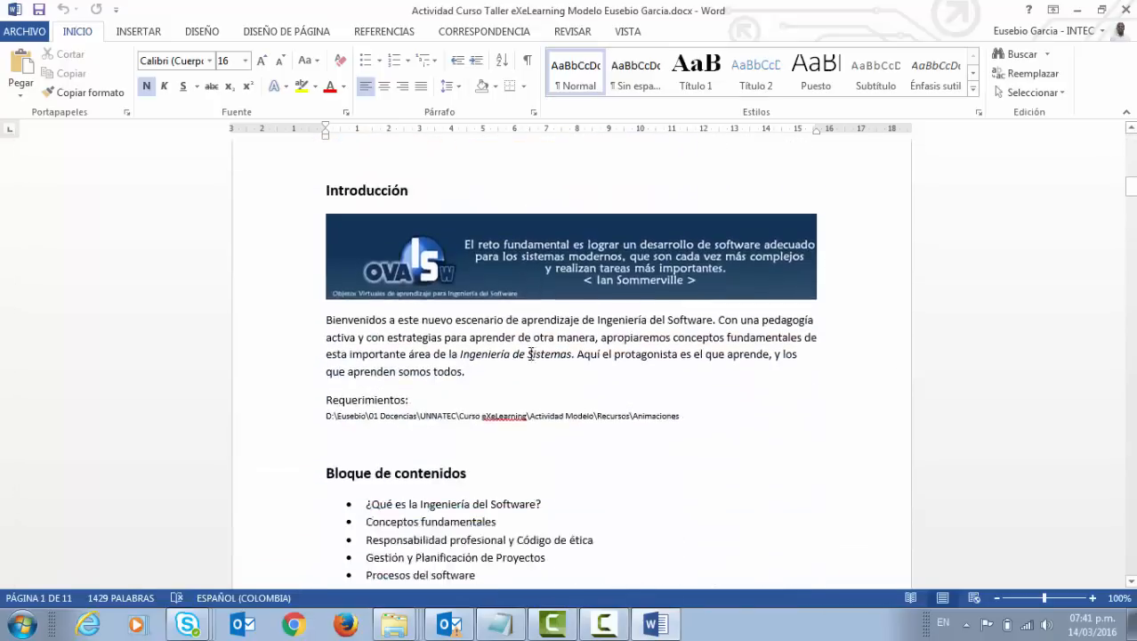
pyautogui.scroll(-15, 538, 369)
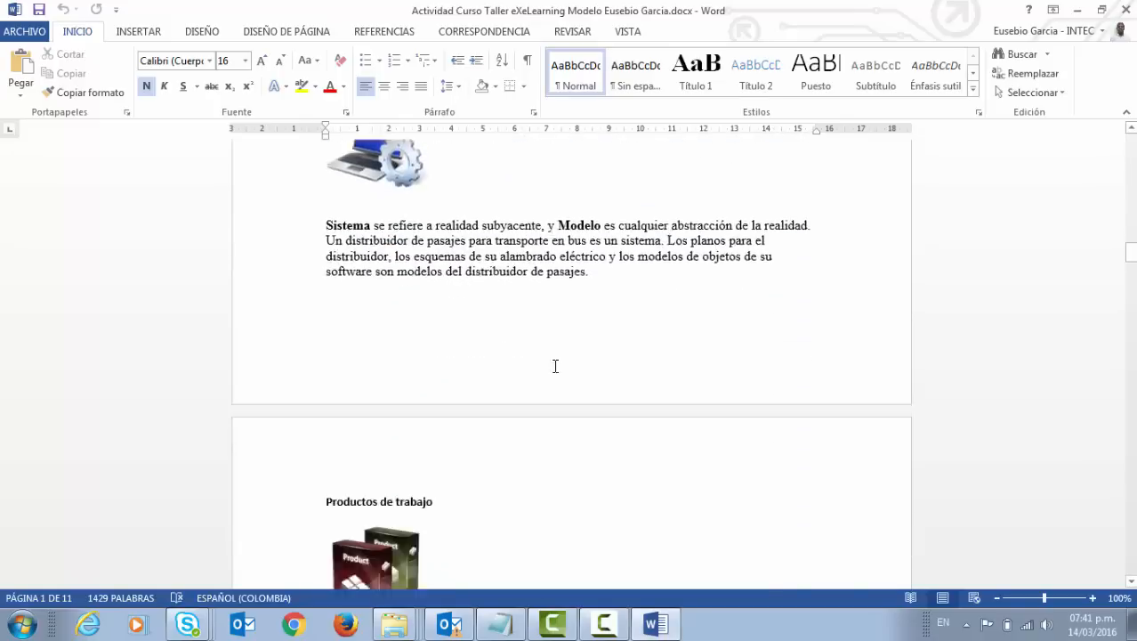
pyautogui.scroll(-3, 546, 399)
pyautogui.scroll(12, 544, 398)
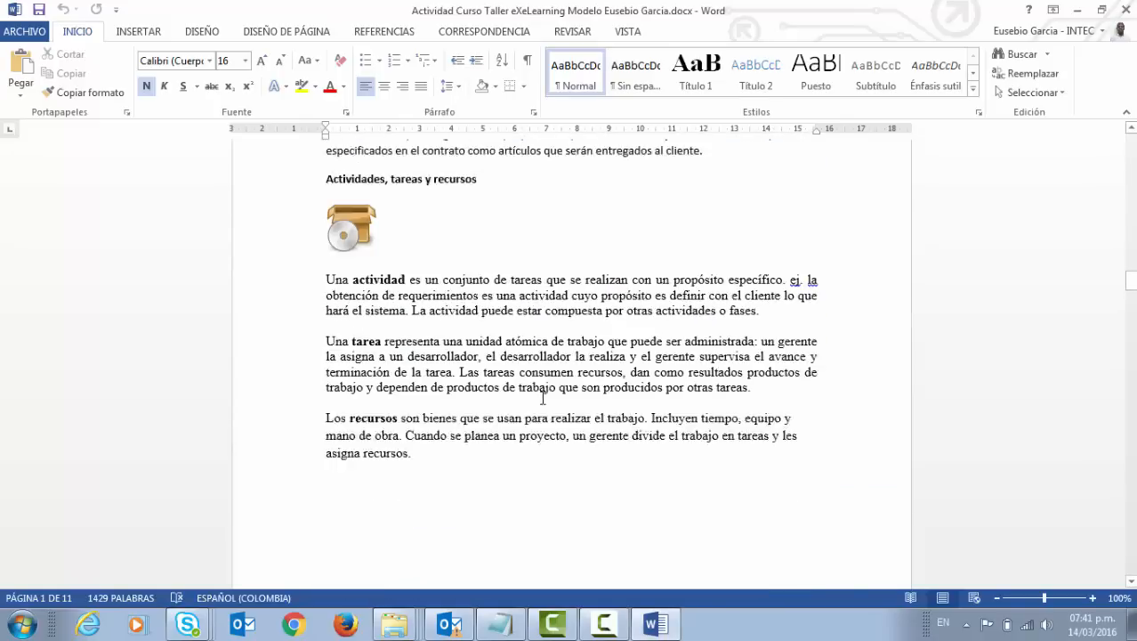
pyautogui.scroll(15, 543, 397)
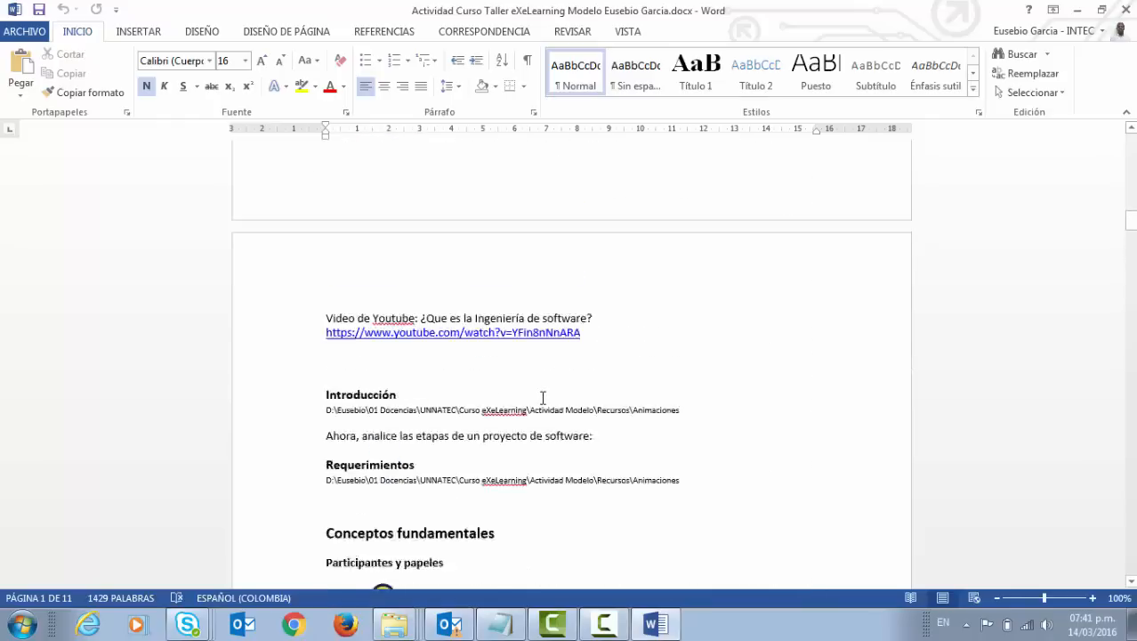
pyautogui.scroll(15, 542, 400)
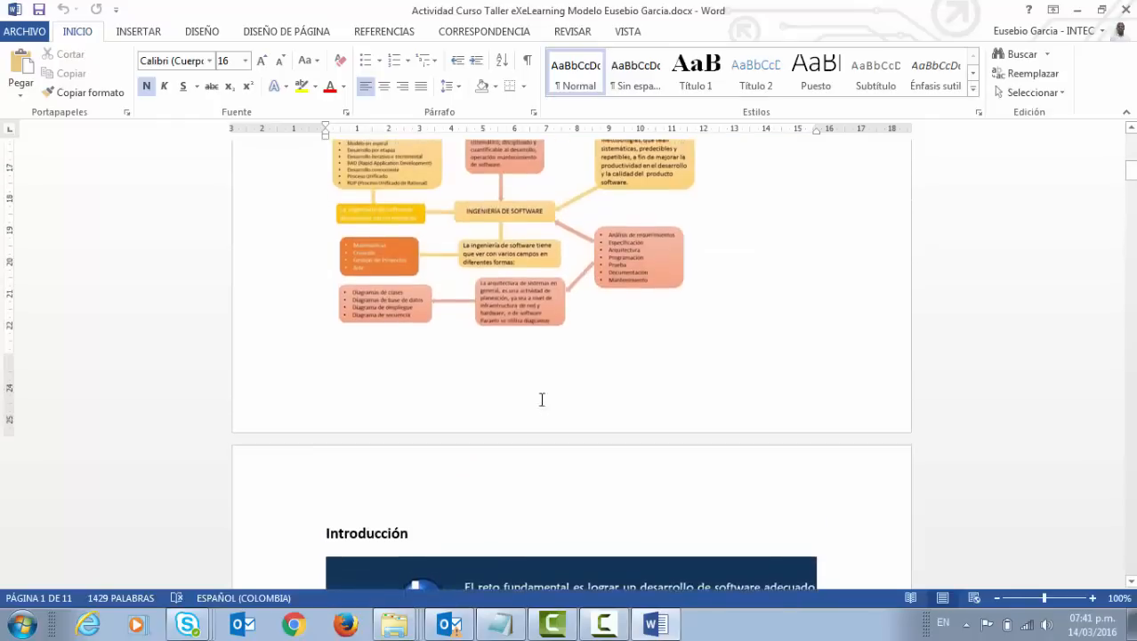
pyautogui.scroll(4, 527, 388)
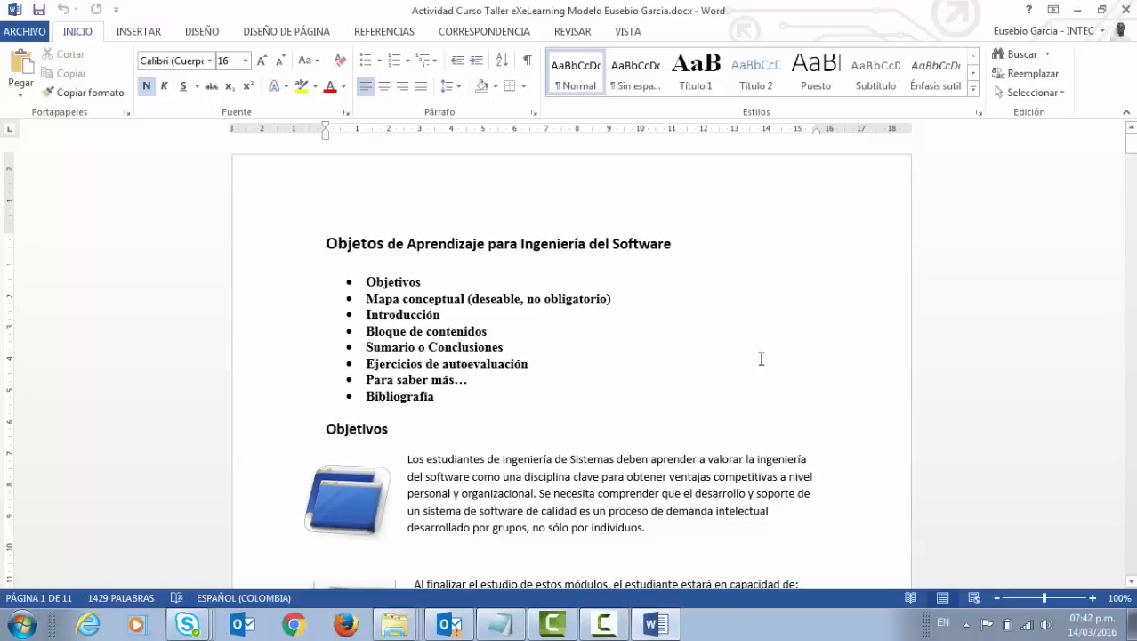
pyautogui.scroll(-15, 762, 358)
pyautogui.scroll(-20, 667, 410)
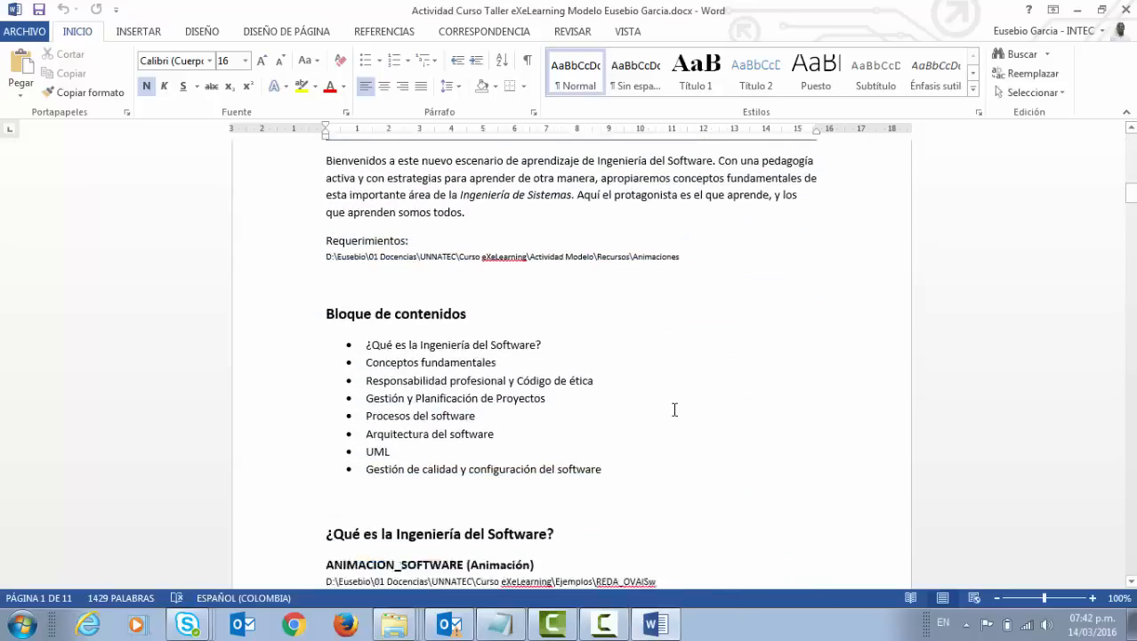
pyautogui.scroll(-20, 667, 407)
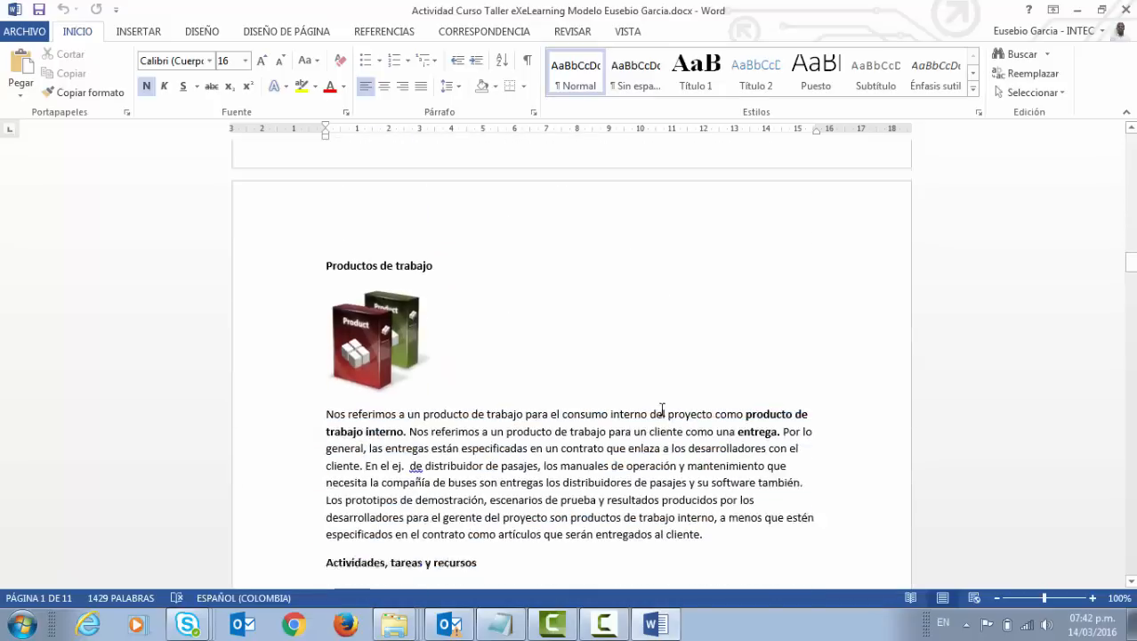
pyautogui.scroll(-20, 684, 400)
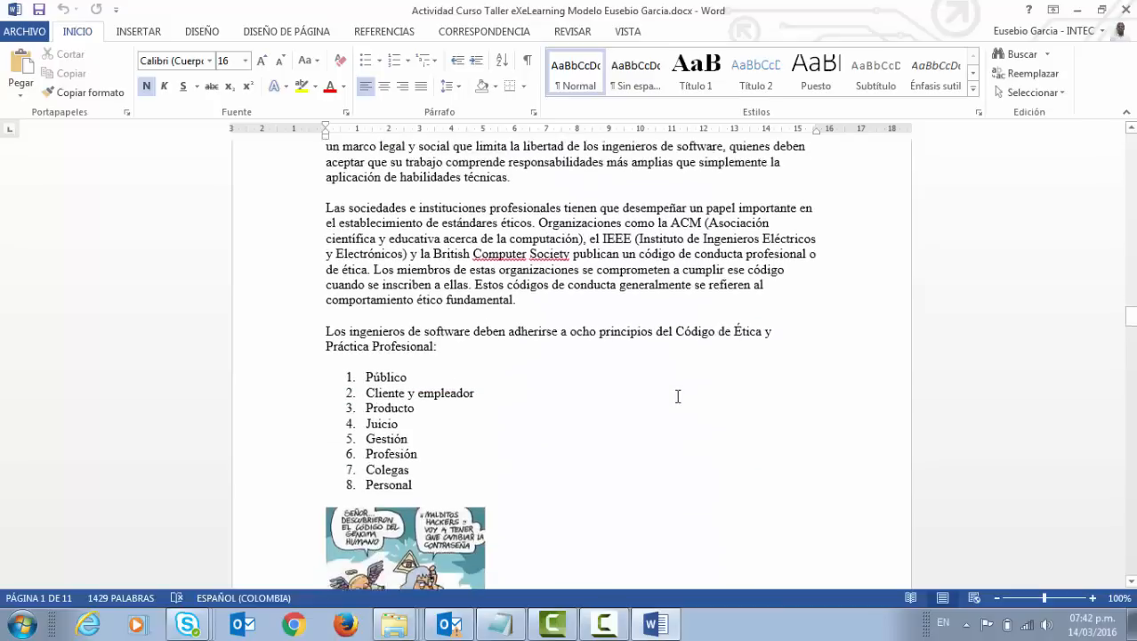
pyautogui.scroll(9, 678, 405)
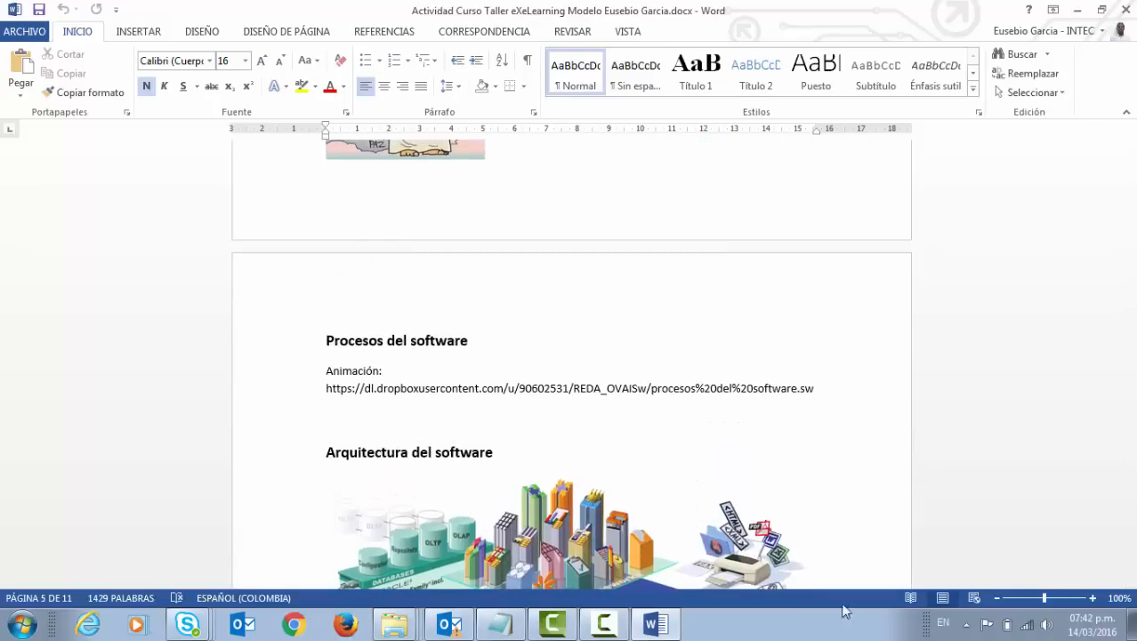
# Minimize the Word, folder and Notepad windows and launch eXeLearning 2.0.4 from the desktop.
pyautogui.click(1076, 9)
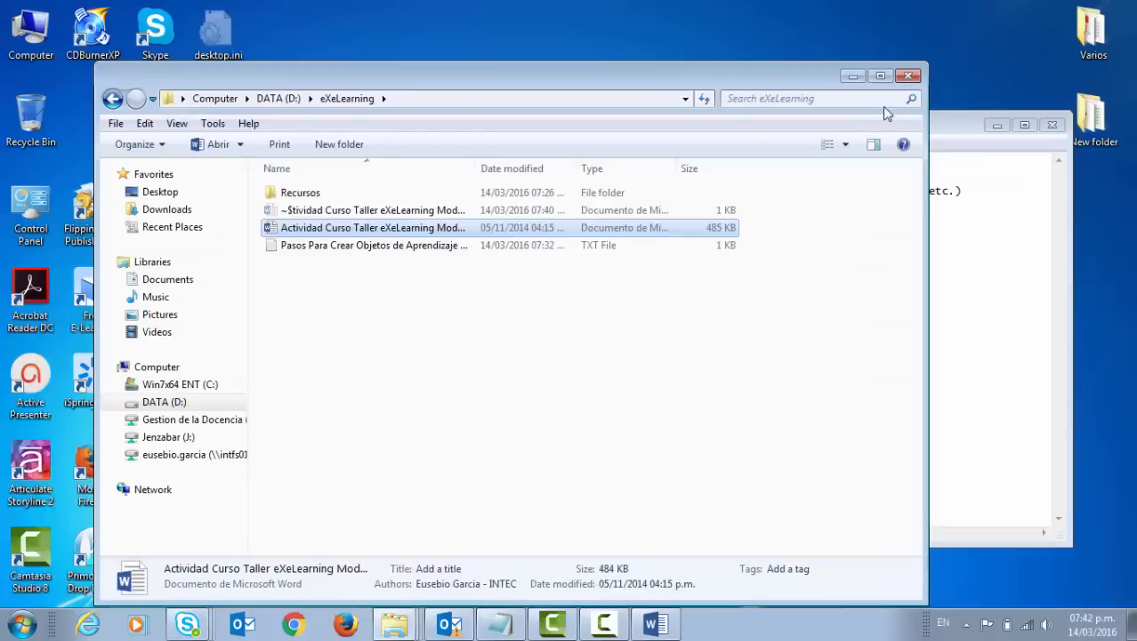
pyautogui.click(845, 72)
pyautogui.click(996, 126)
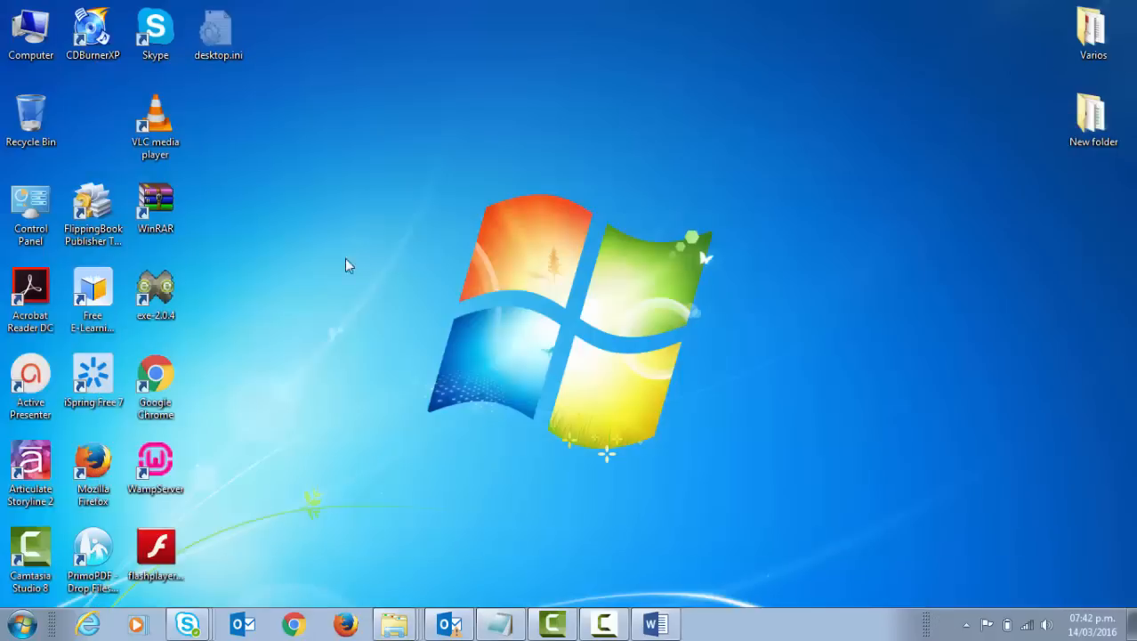
pyautogui.doubleClick(156, 289)
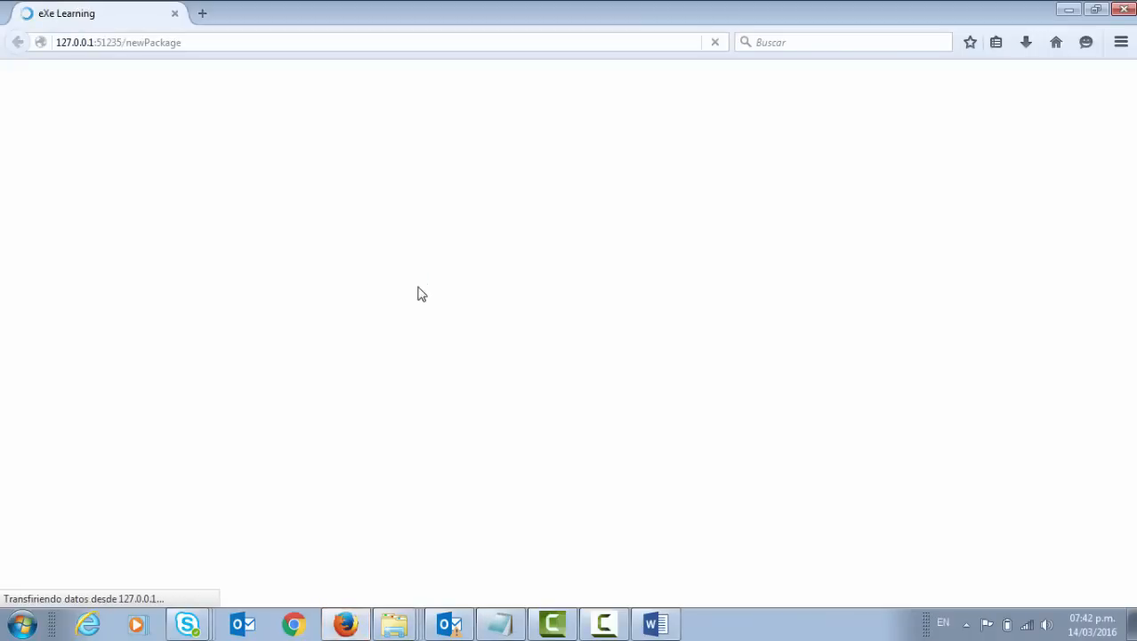
# Consult the step list in Notepad, minimize it, and dismiss the Preferencias dialog without saving.
pyautogui.click(500, 624)
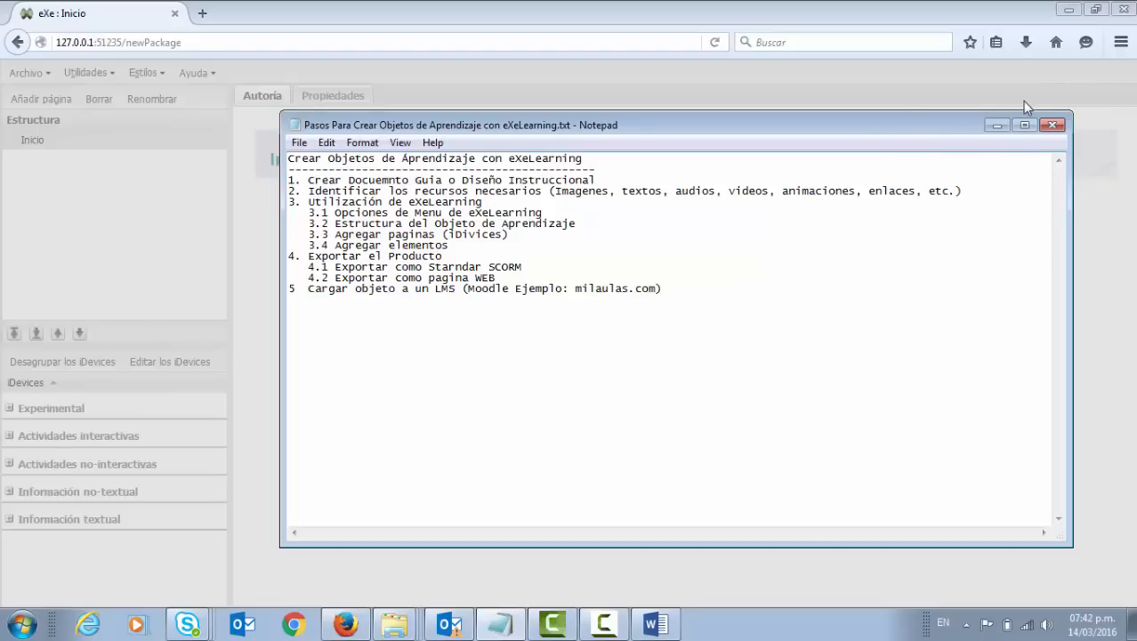
pyautogui.click(995, 125)
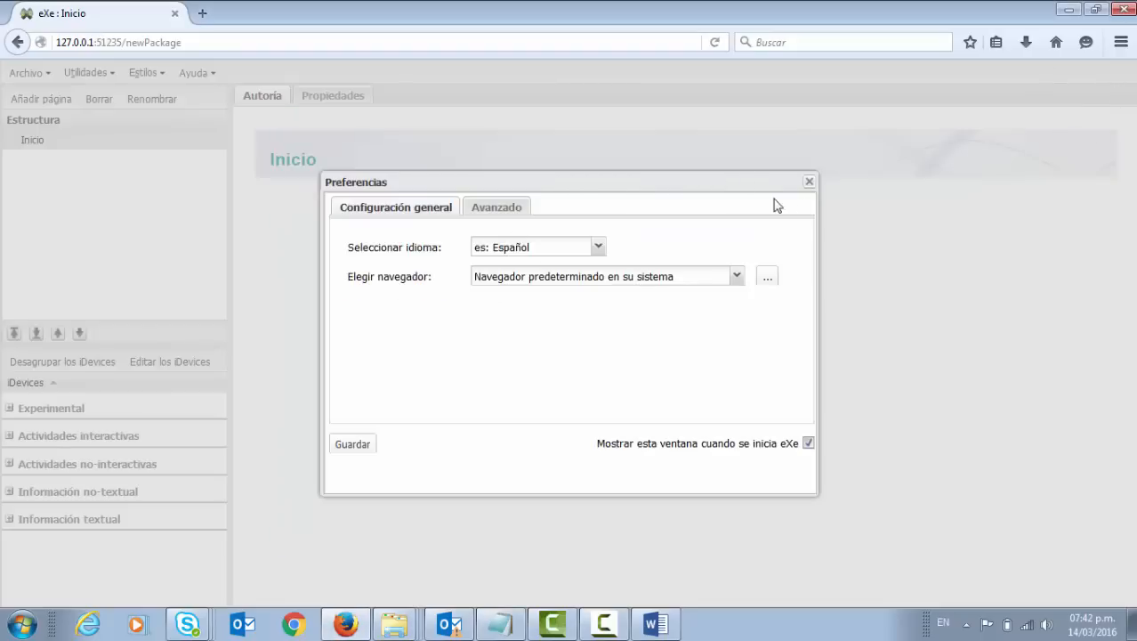
pyautogui.click(811, 182)
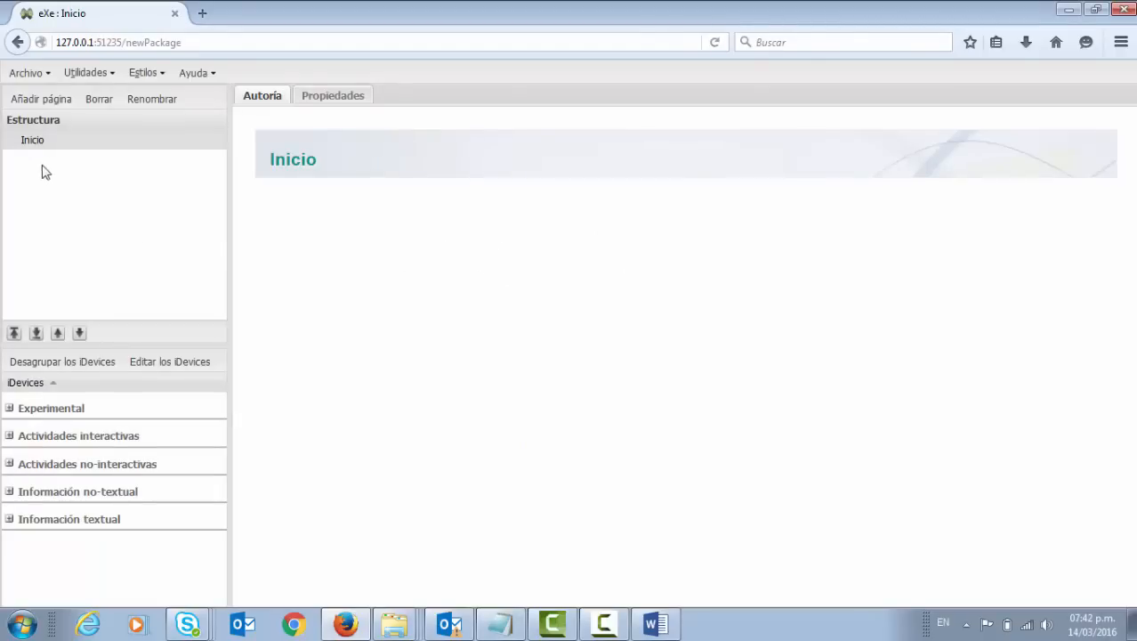
# Review the file commands, including the export formats, and the list of available page styles.
pyautogui.click(49, 77)
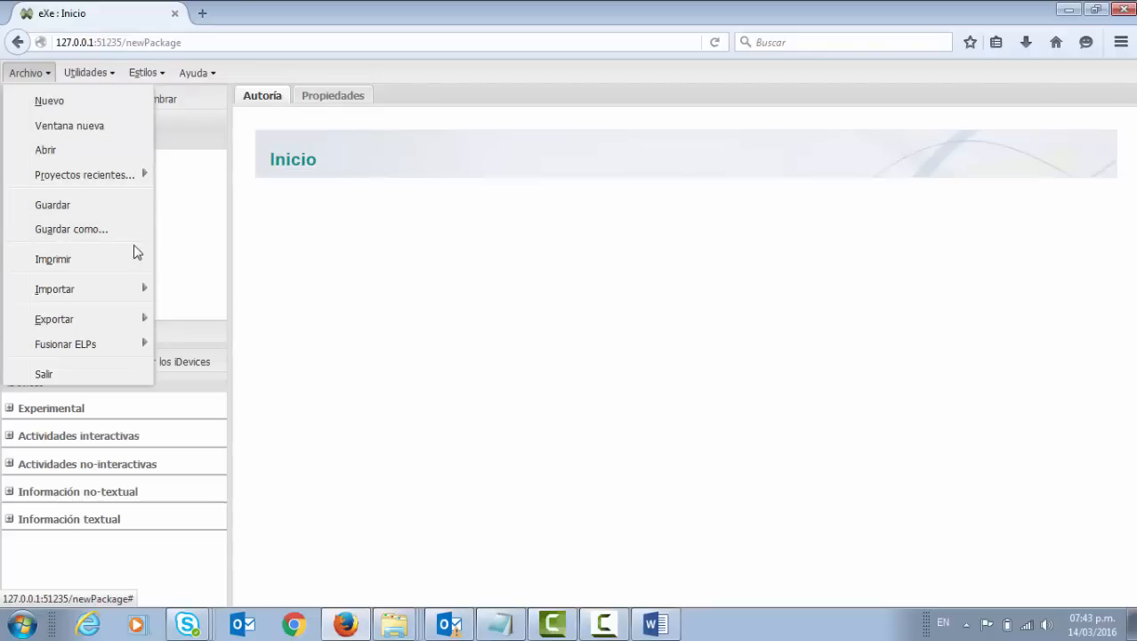
pyautogui.moveTo(84, 323)
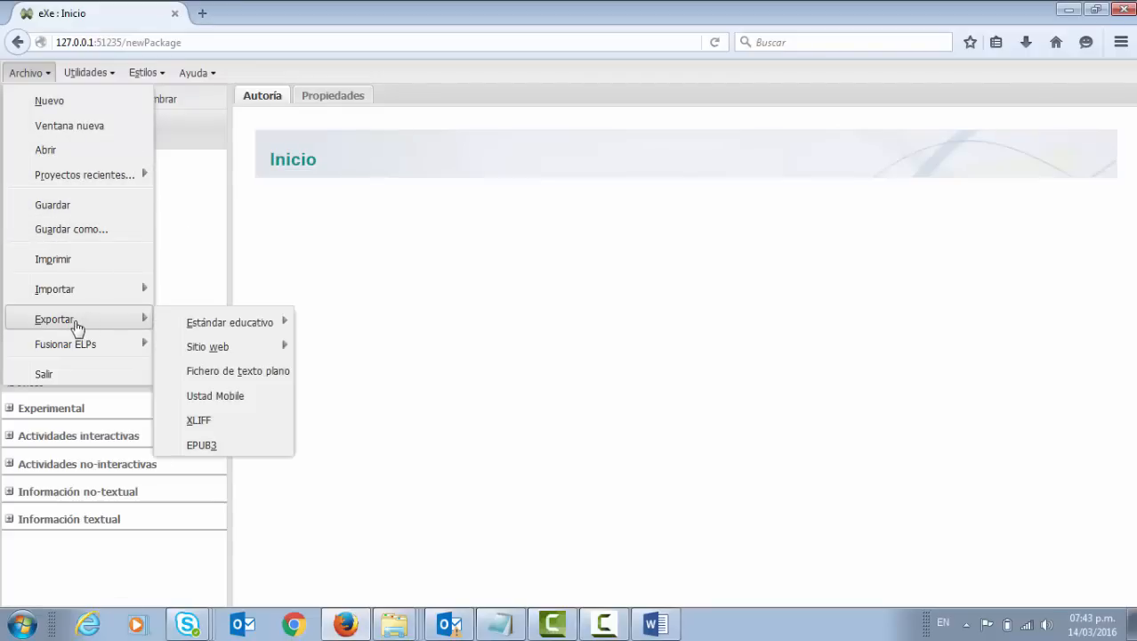
pyautogui.moveTo(95, 293)
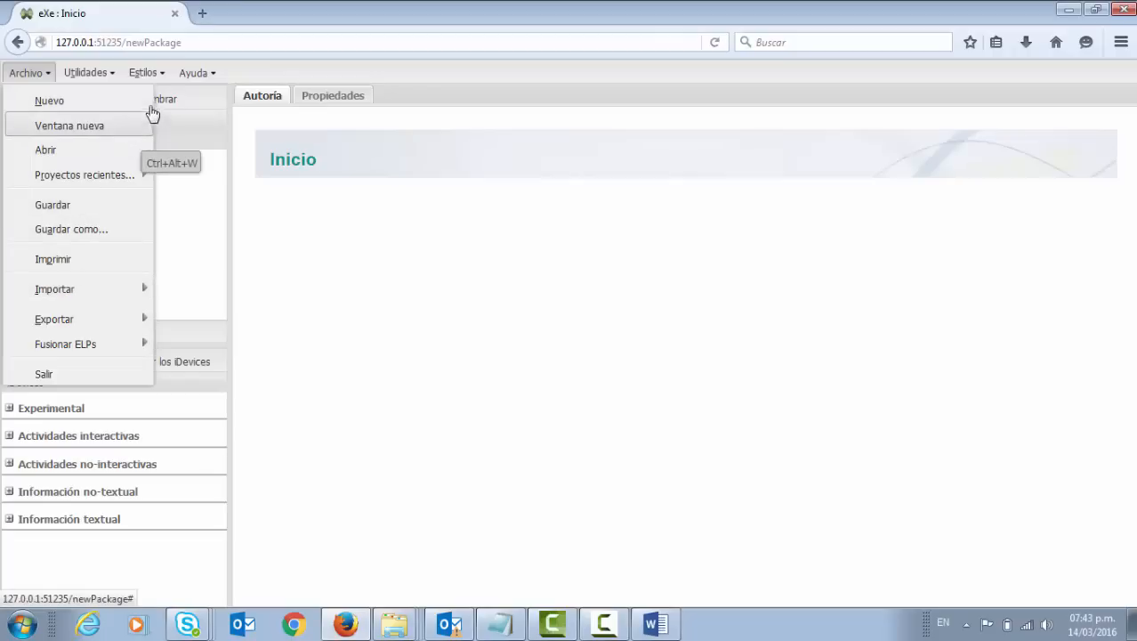
pyautogui.moveTo(159, 77)
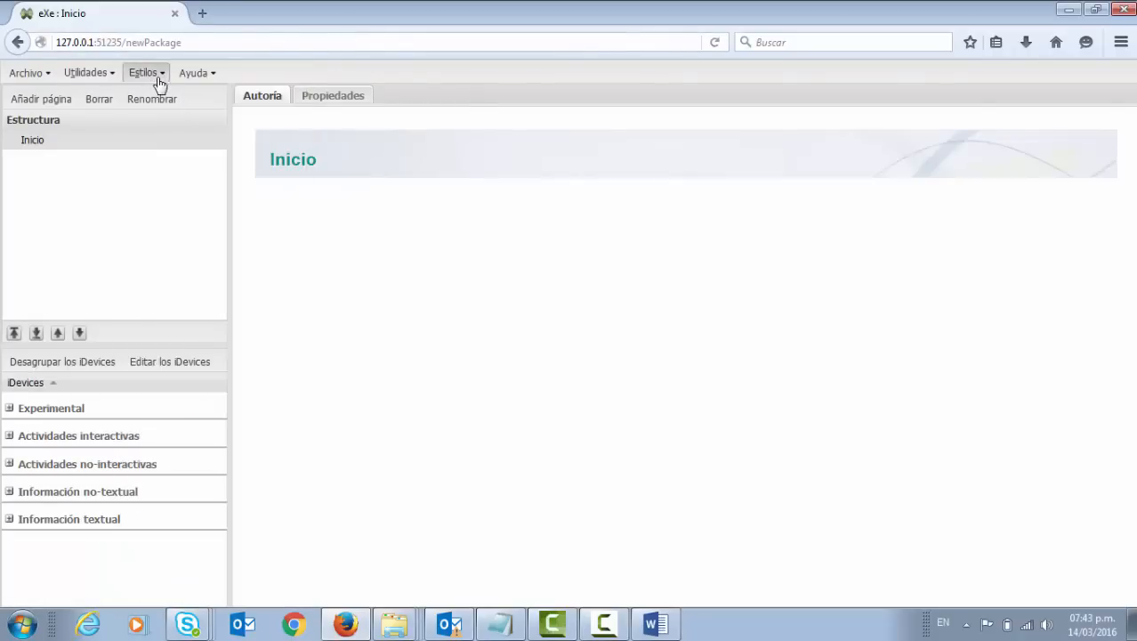
pyautogui.click(157, 77)
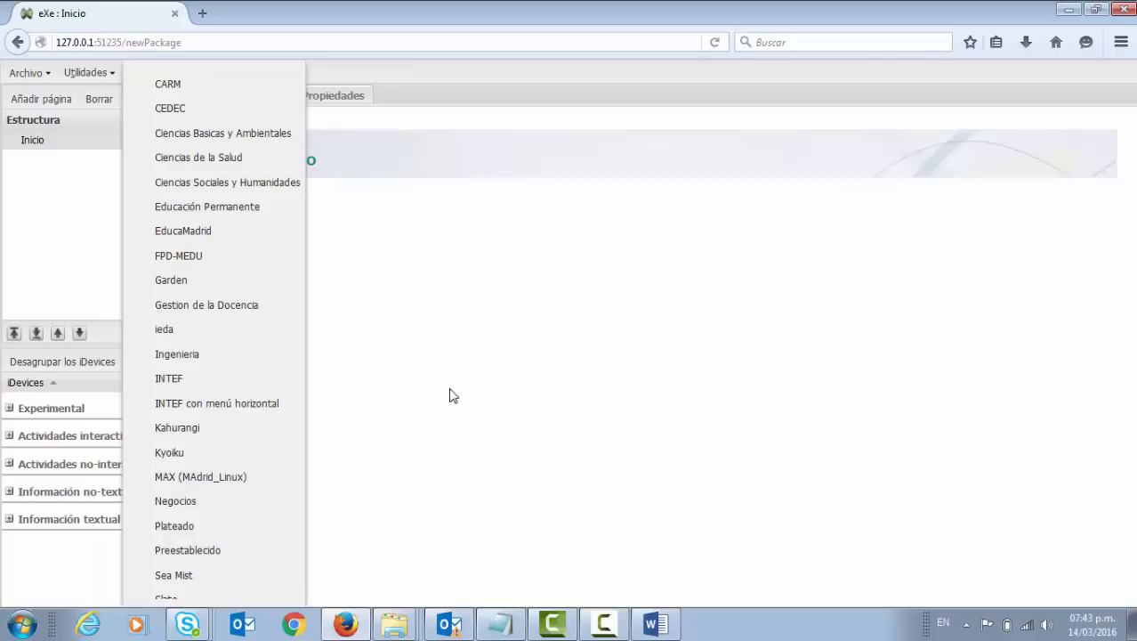
# Browse in Windows Explorer to the style folder at C:\Program Files (x86)\exe\style.
pyautogui.click(395, 627)
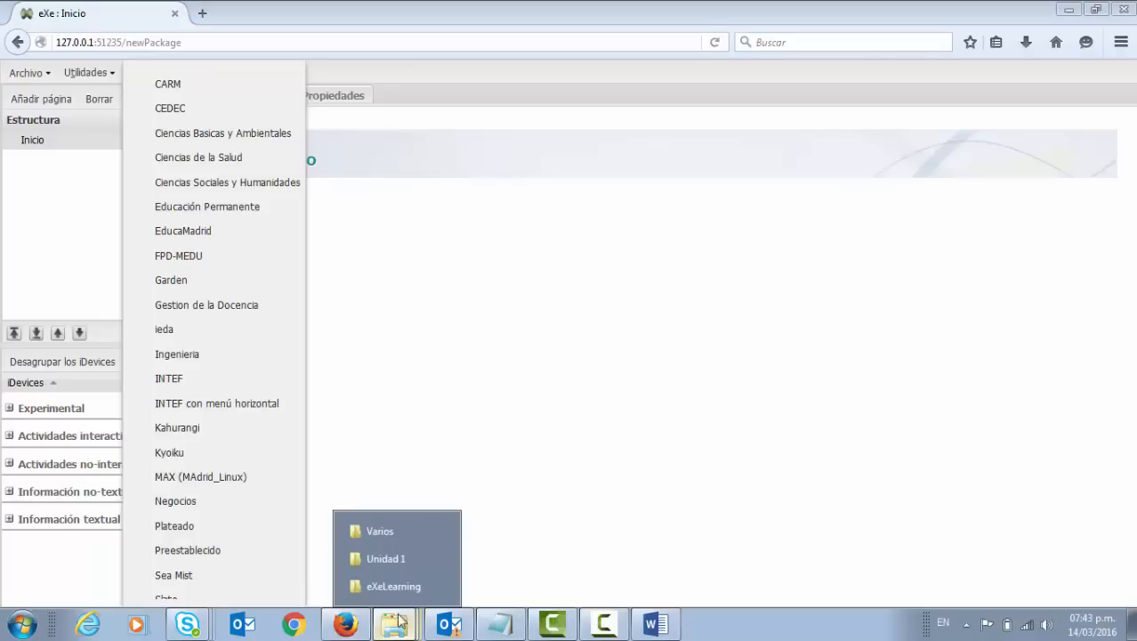
pyautogui.click(397, 558)
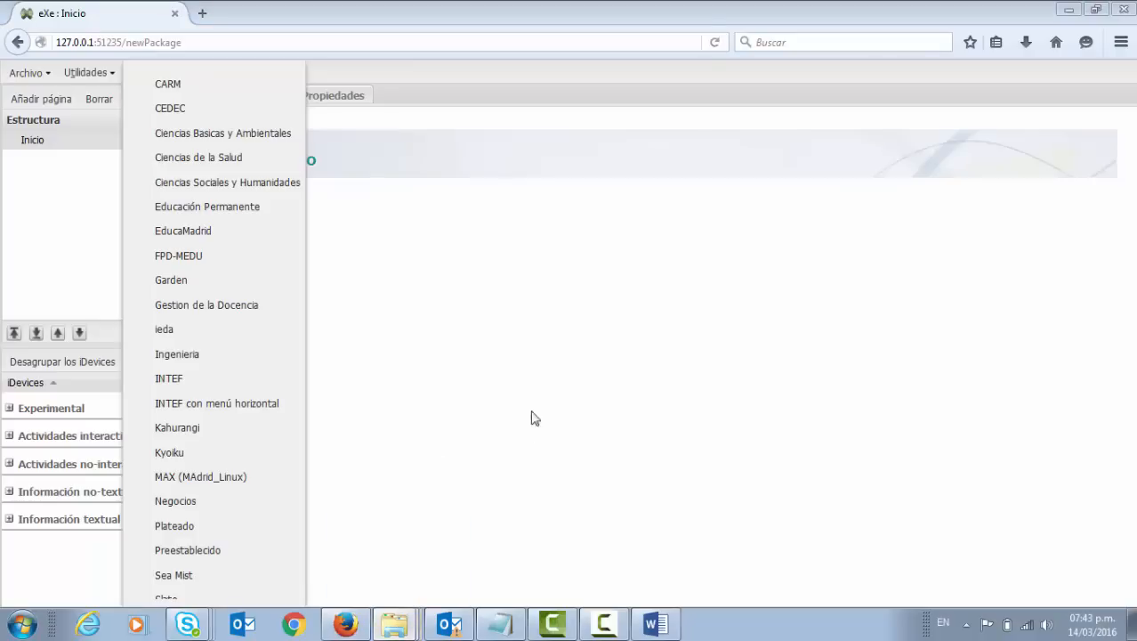
pyautogui.click(338, 384)
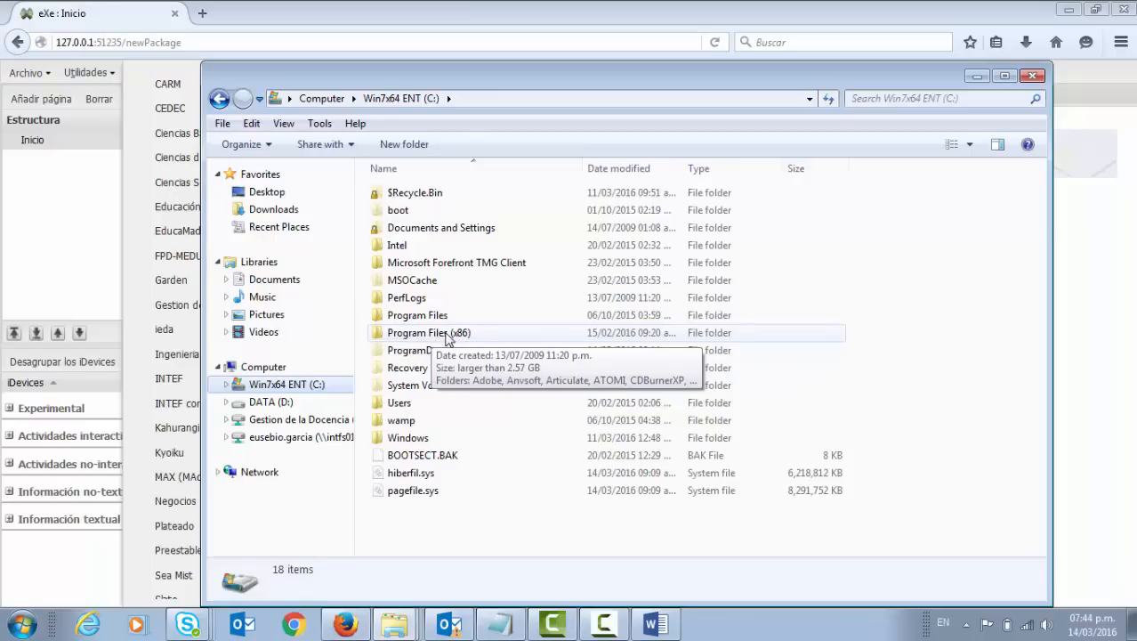
pyautogui.doubleClick(447, 334)
pyautogui.scroll(-7, 495, 331)
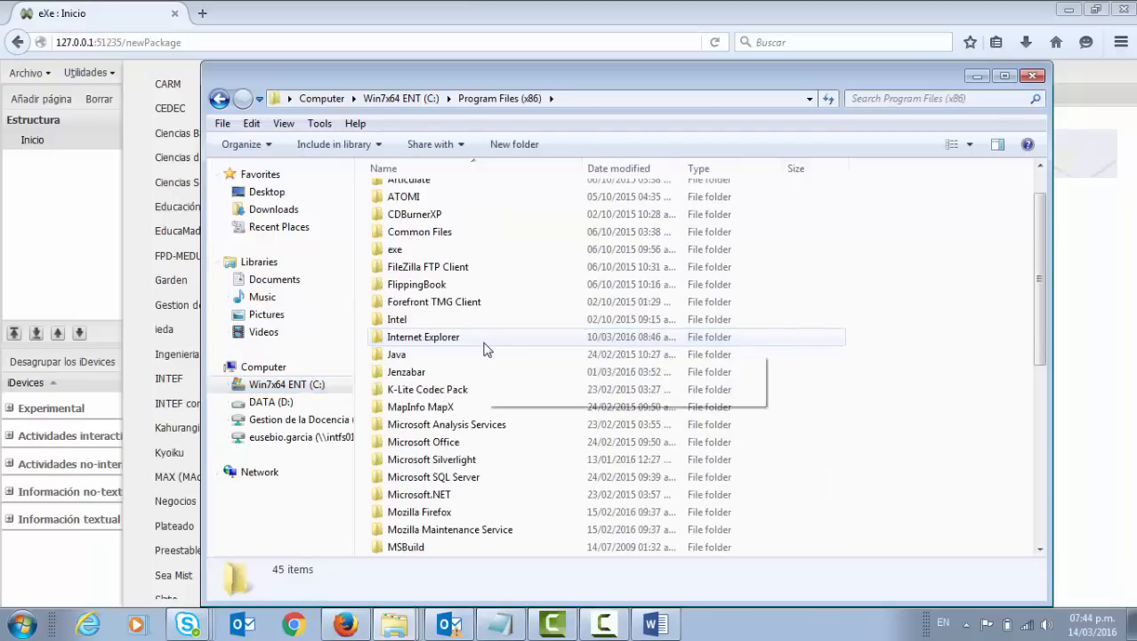
pyautogui.scroll(7, 495, 367)
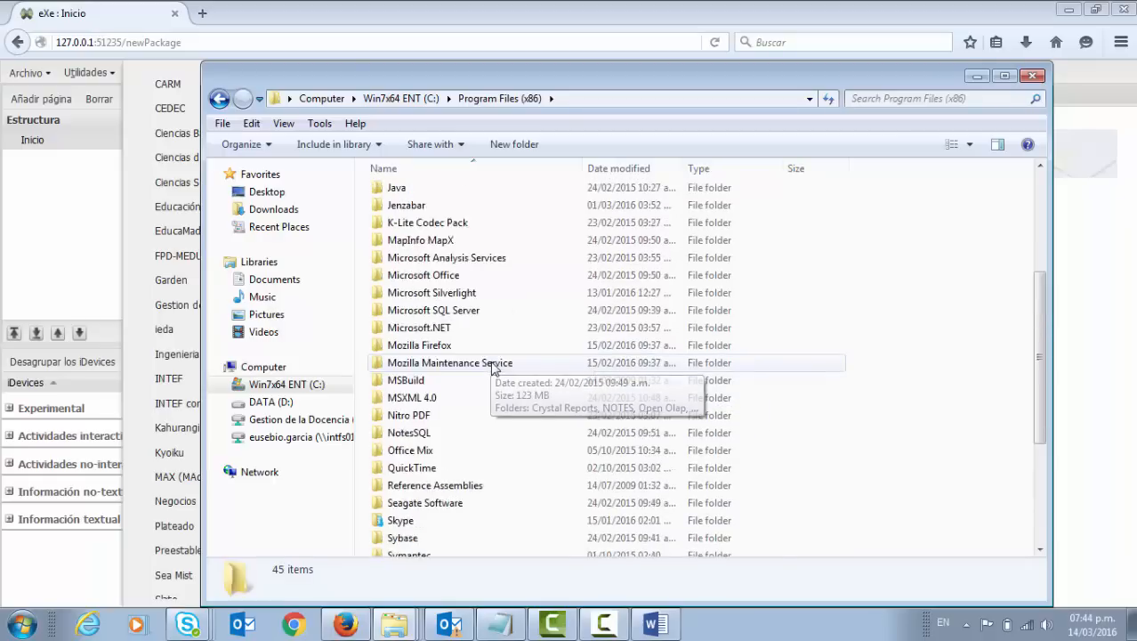
pyautogui.click(391, 301)
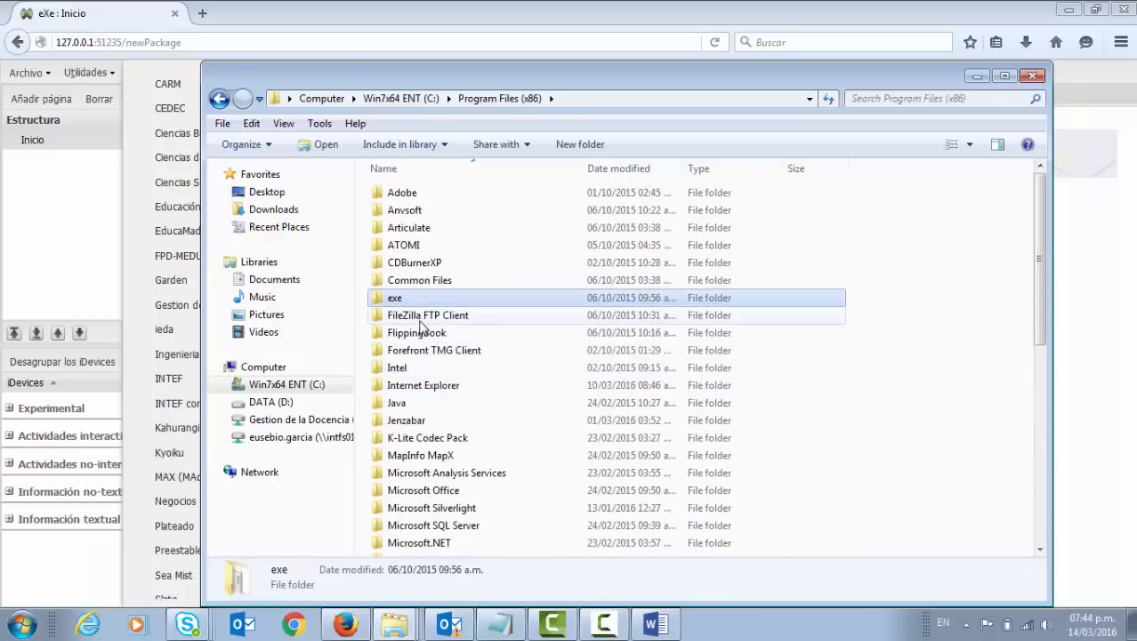
pyautogui.doubleClick(380, 301)
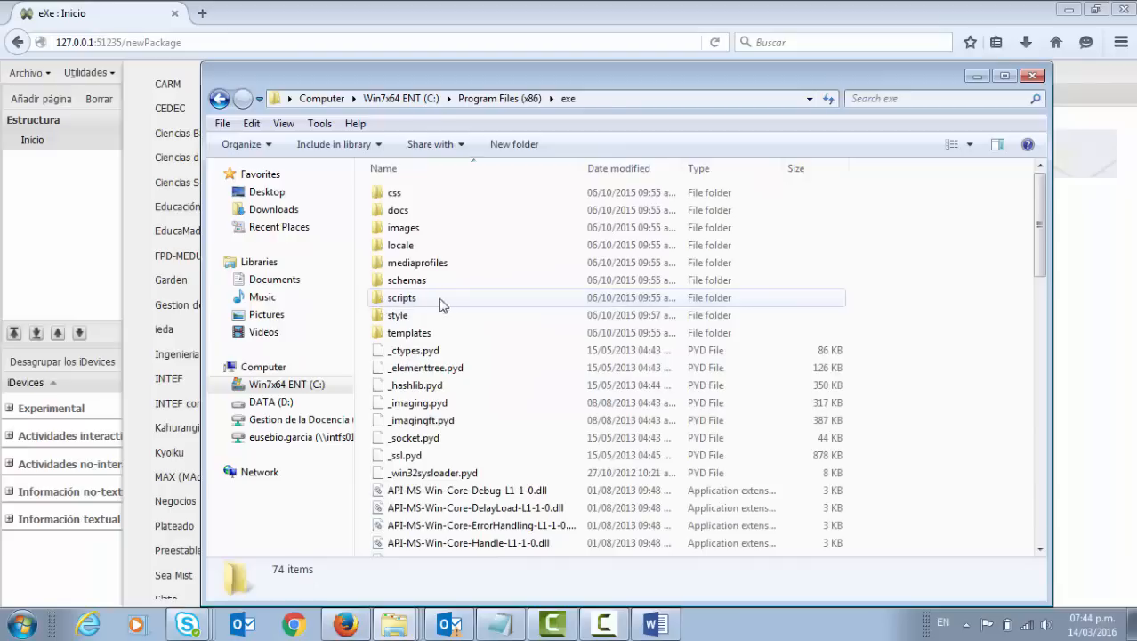
pyautogui.doubleClick(397, 316)
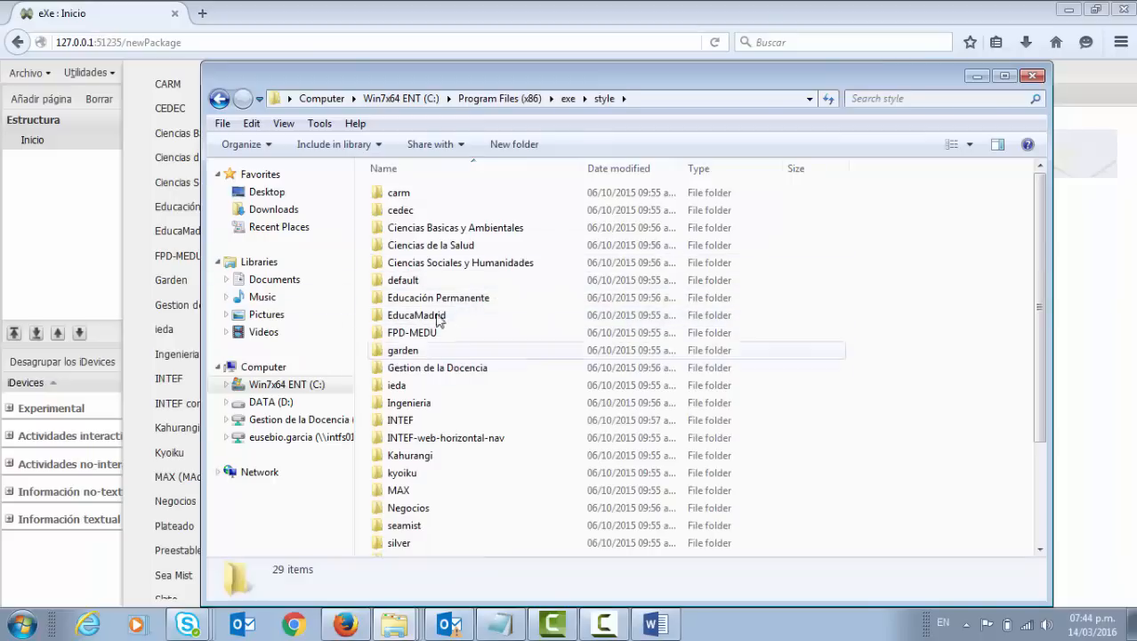
# Review the installed style folders, close the Explorer window, and dismiss the list of page styles.
pyautogui.scroll(-3, 439, 321)
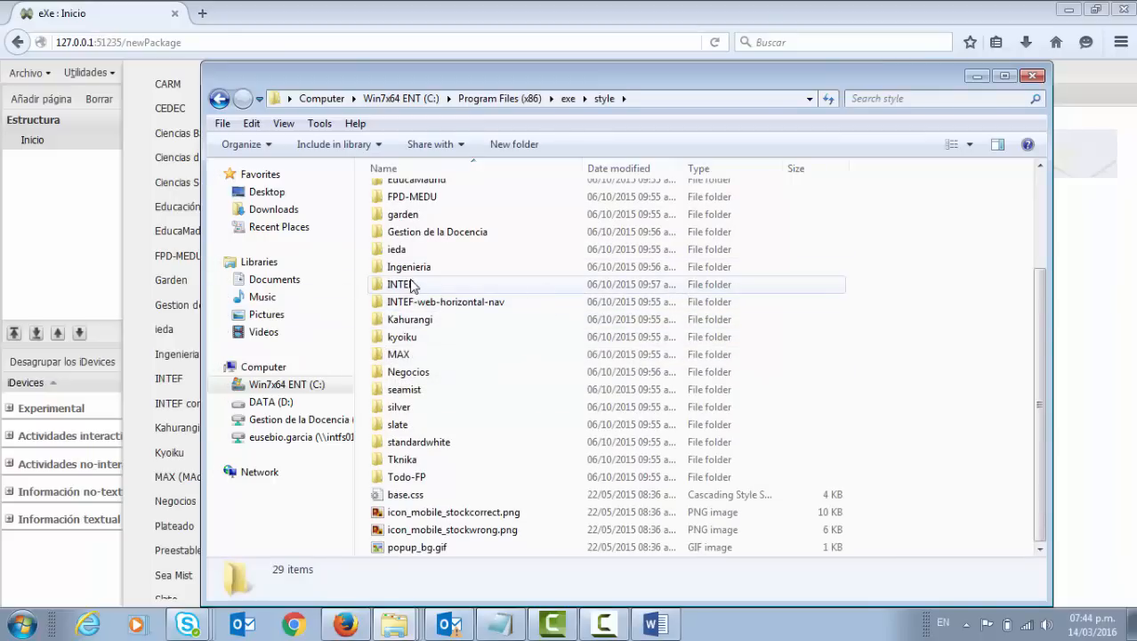
pyautogui.click(1034, 76)
pyautogui.click(380, 244)
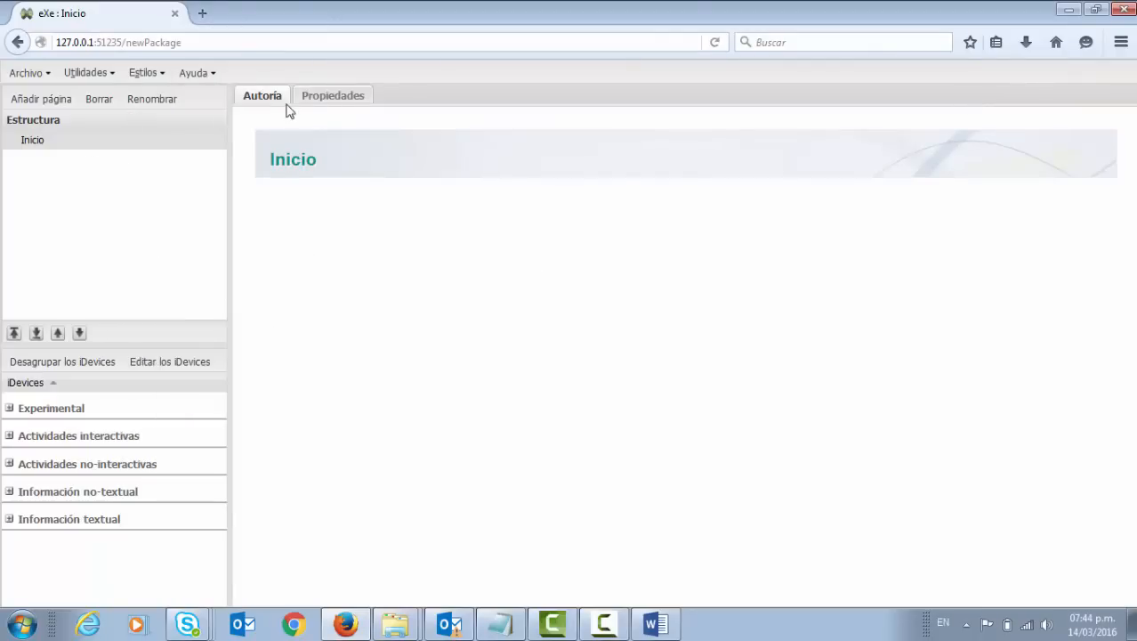
# Review the package, metadata and export properties of the new project.
pyautogui.click(329, 98)
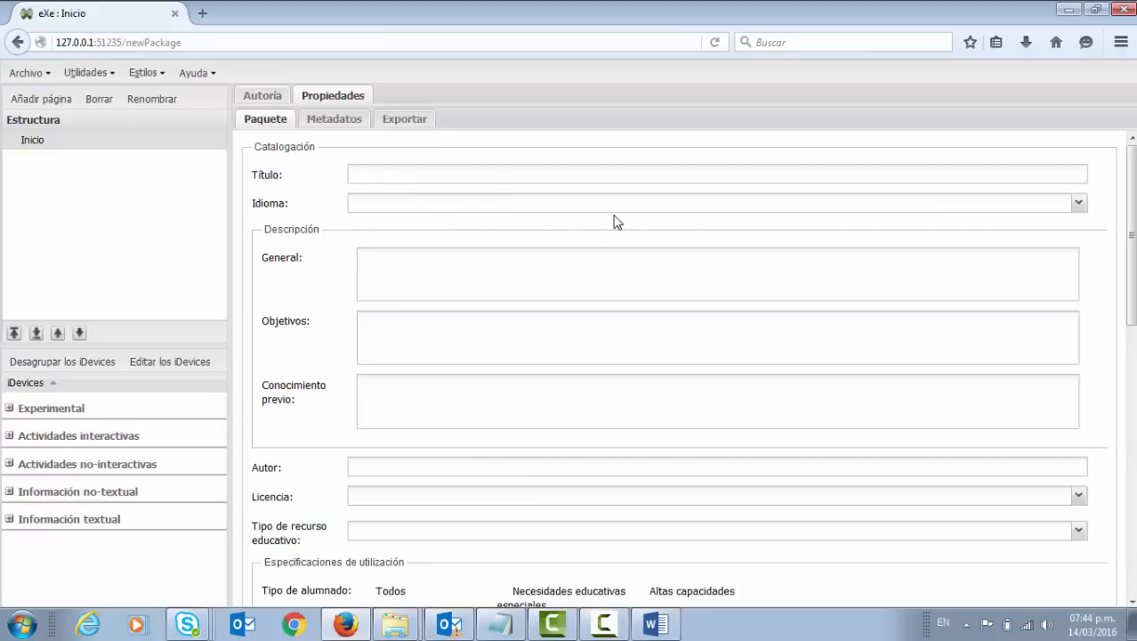
pyautogui.click(337, 117)
pyautogui.click(414, 125)
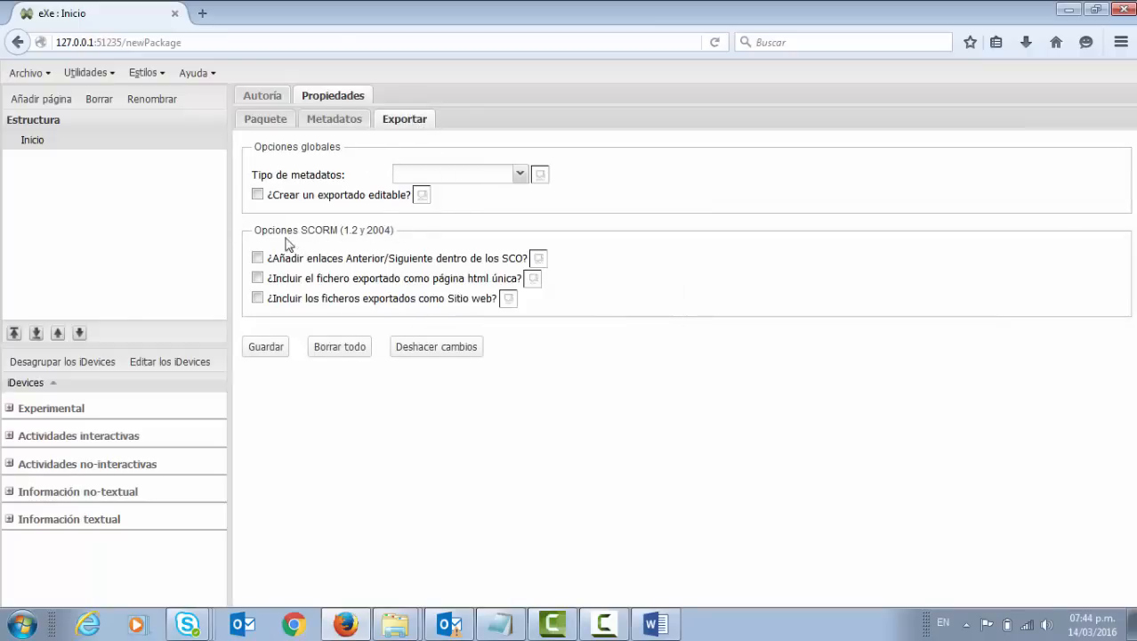
# Enable Anterior/Siguiente links within the SCOs for SCORM export, save the properties, and return to the authoring view.
pyautogui.moveTo(332, 261)
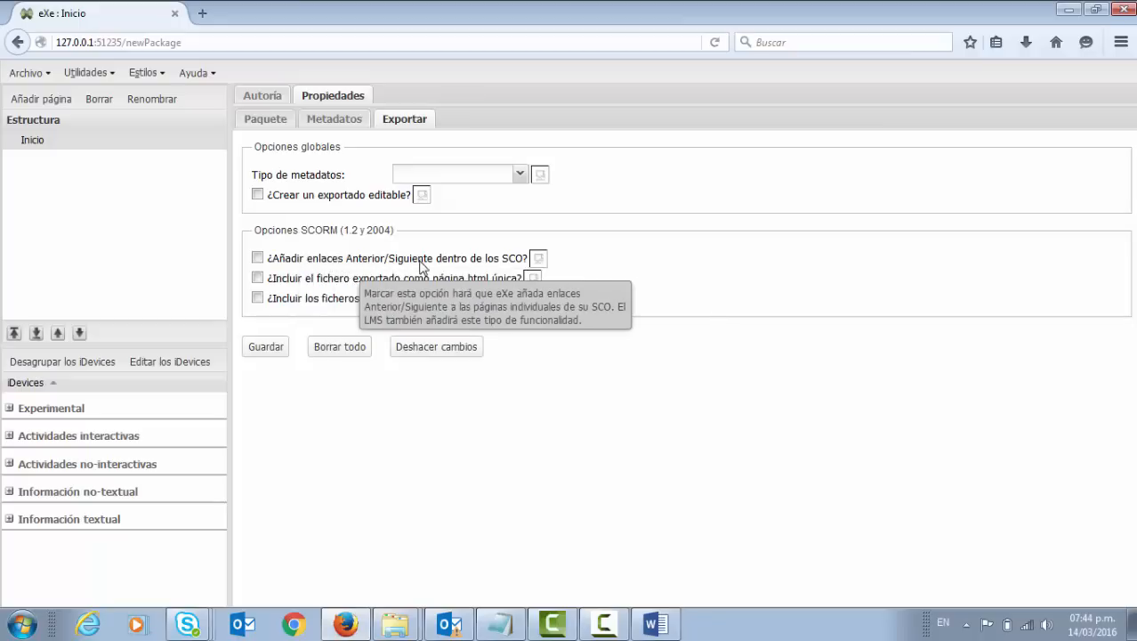
pyautogui.click(257, 257)
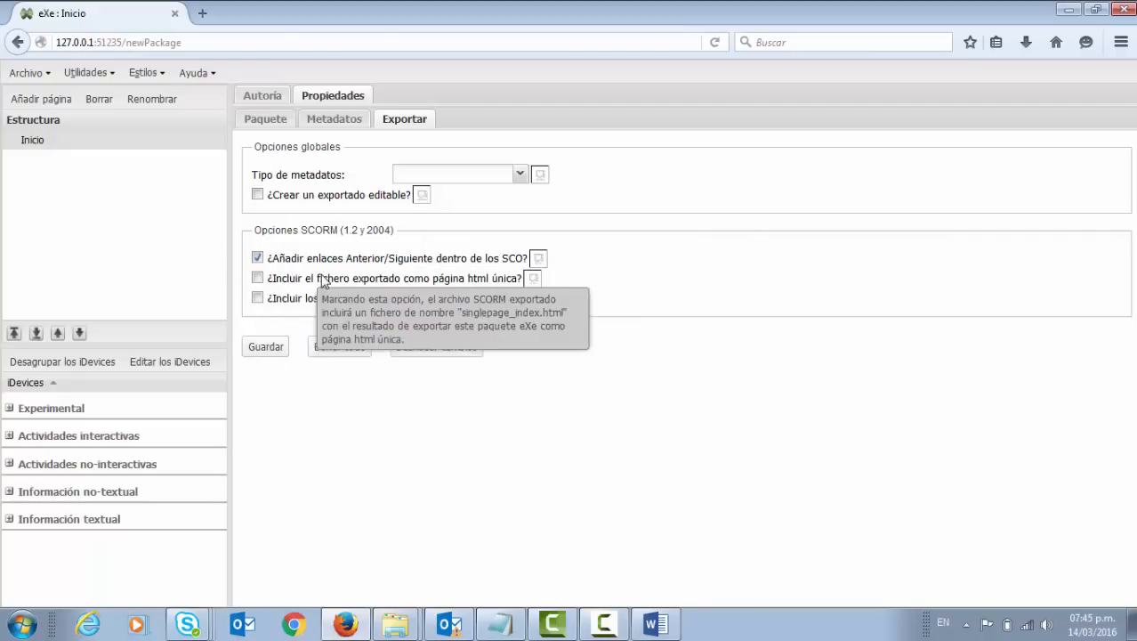
pyautogui.click(265, 349)
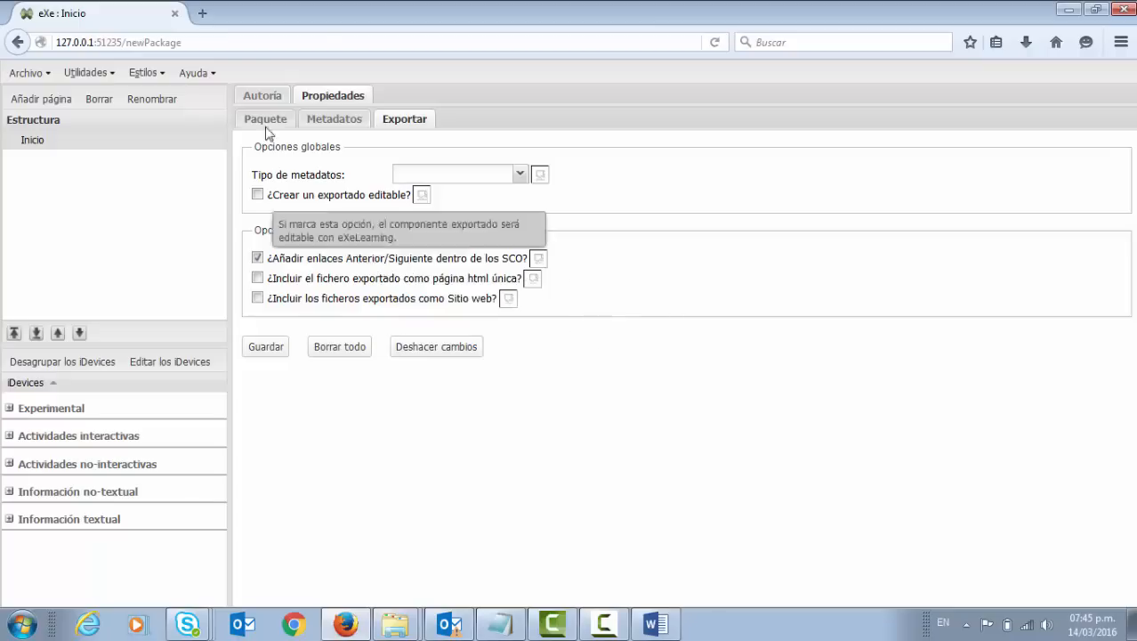
pyautogui.click(267, 102)
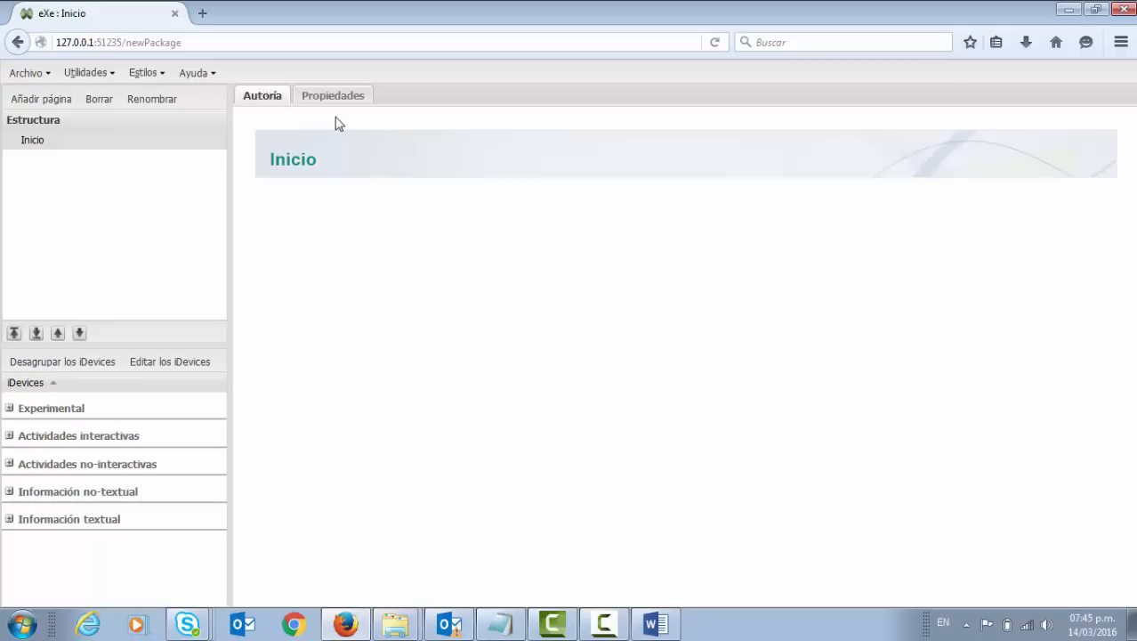
# Start renaming the Inicio node and copy the title "Objetos de Aprendizaje para Ingeniería del Software" from the start of the Word document.
pyautogui.doubleClick(32, 143)
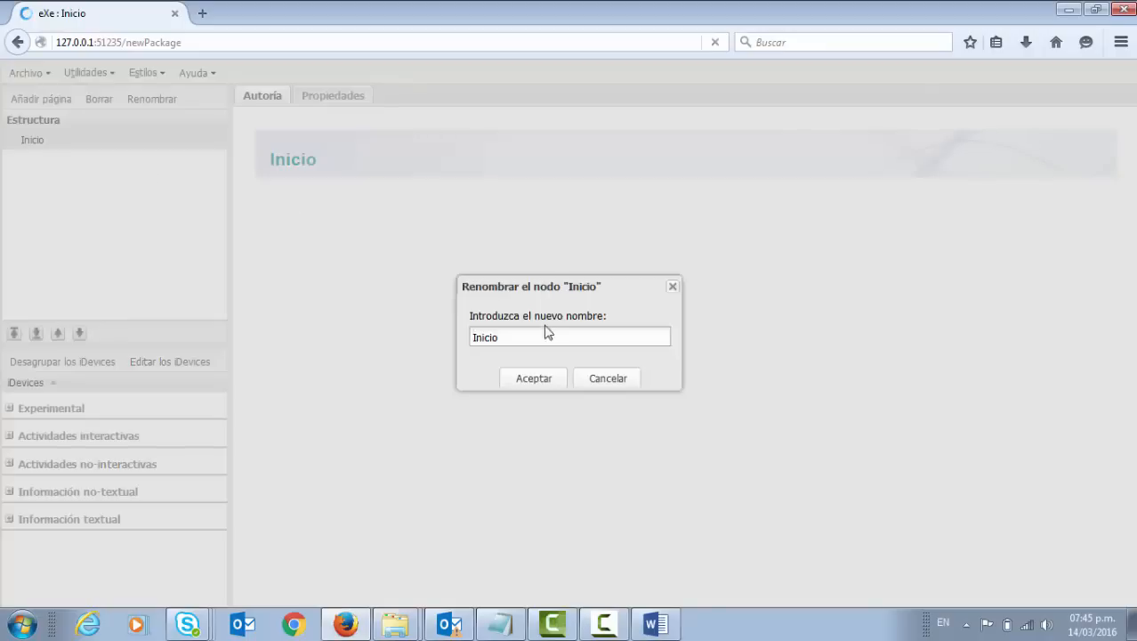
pyautogui.click(655, 625)
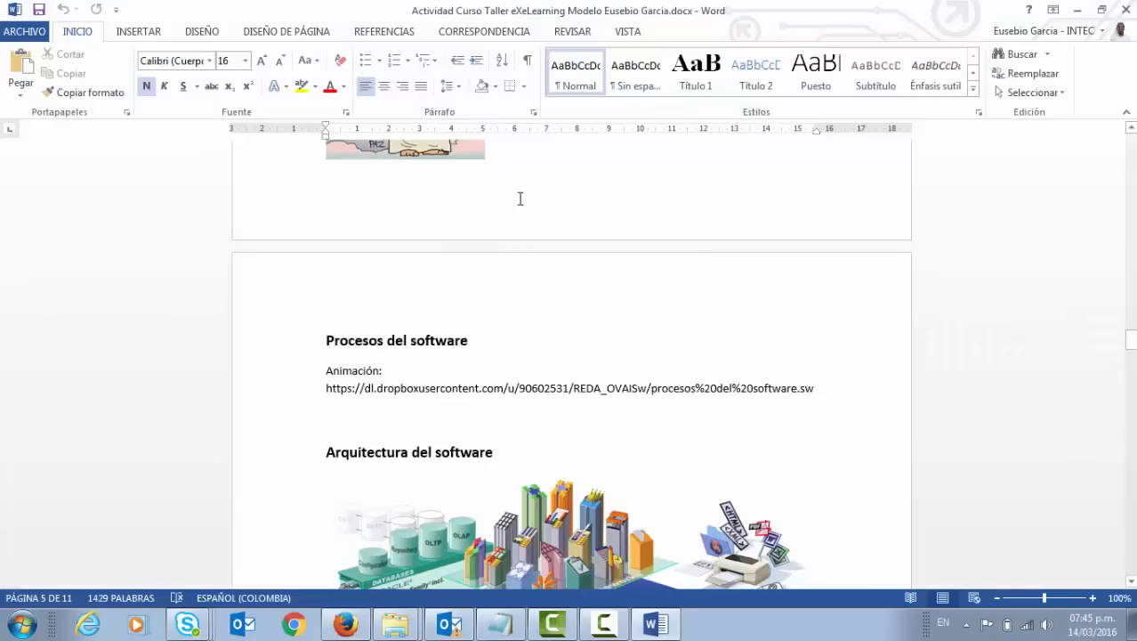
pyautogui.scroll(15, 551, 307)
pyautogui.scroll(4, 570, 312)
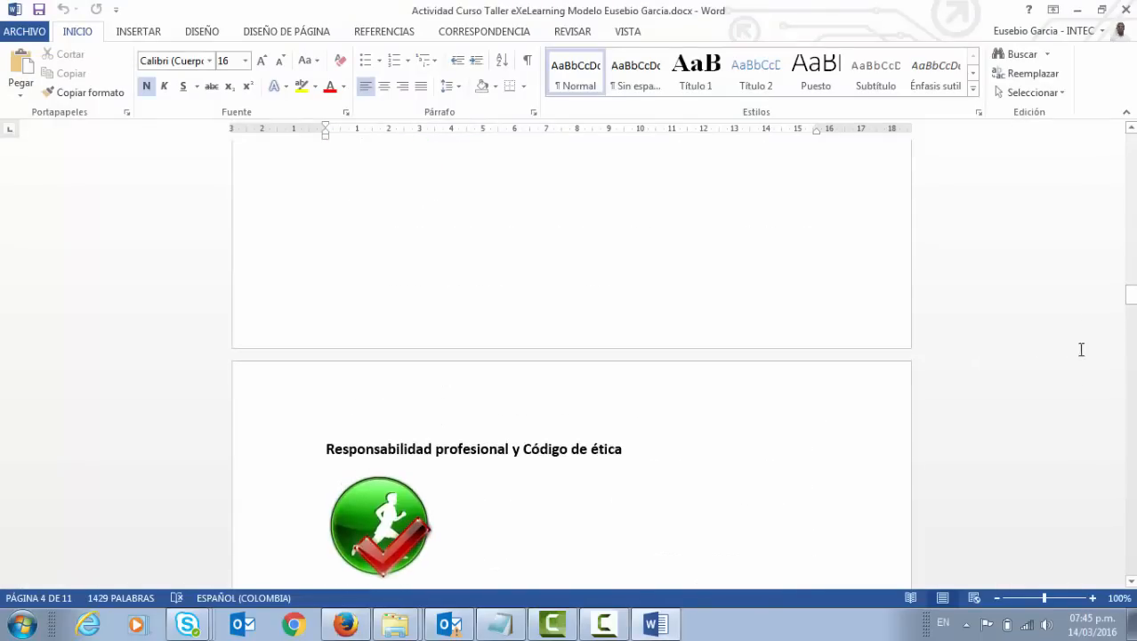
pyautogui.moveTo(1132, 292); pyautogui.dragTo(1132, 138)
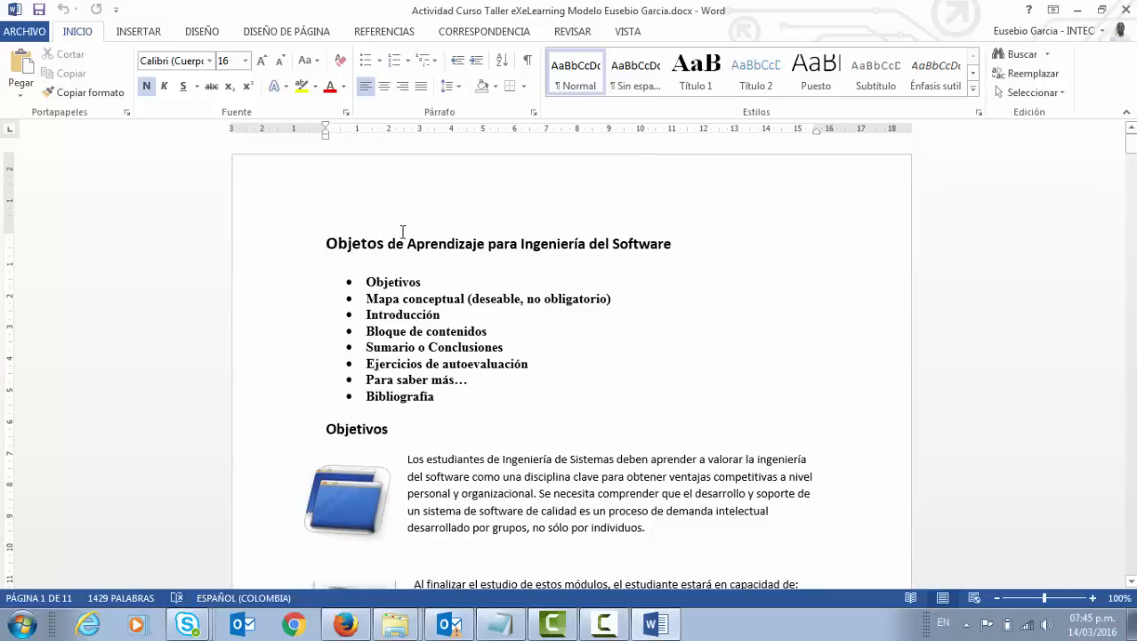
pyautogui.moveTo(319, 242); pyautogui.dragTo(681, 251)
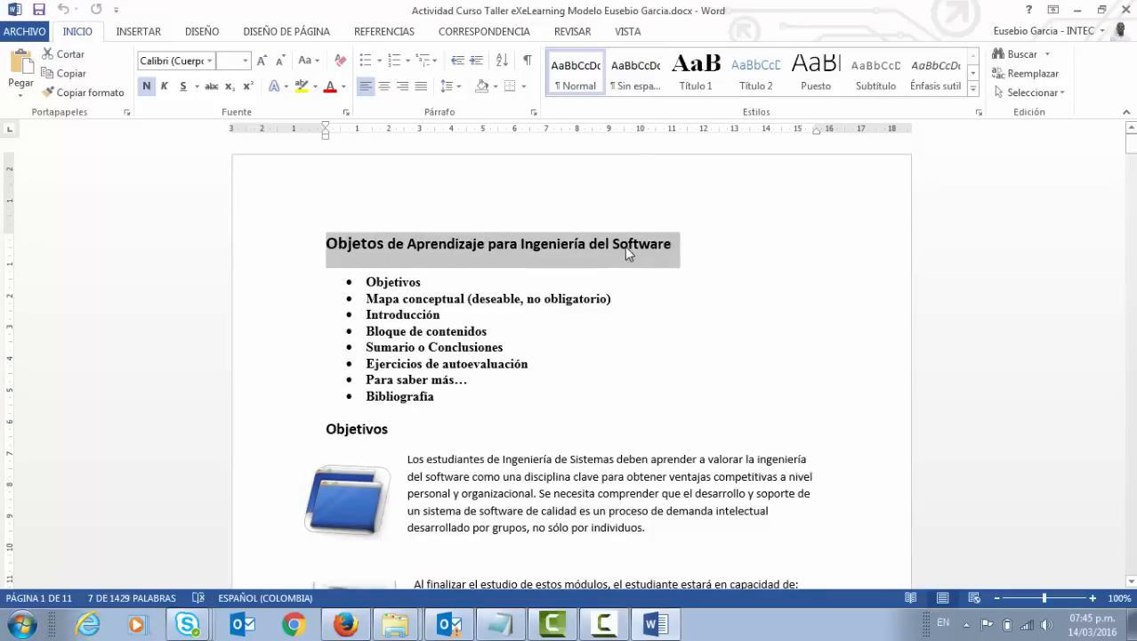
pyautogui.rightClick(593, 246)
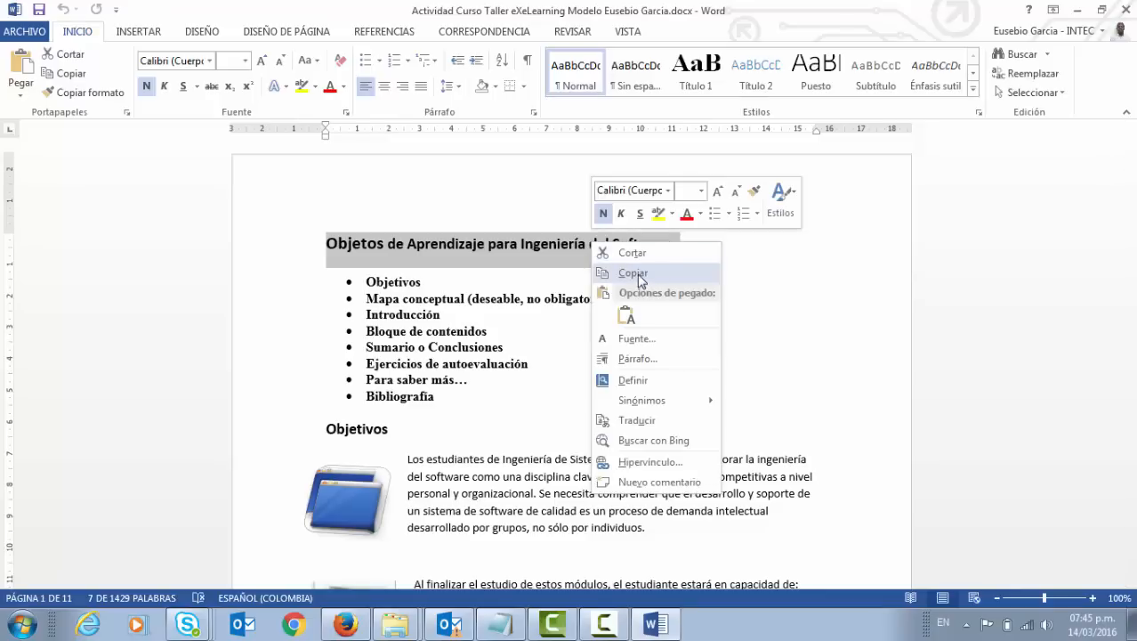
pyautogui.click(633, 273)
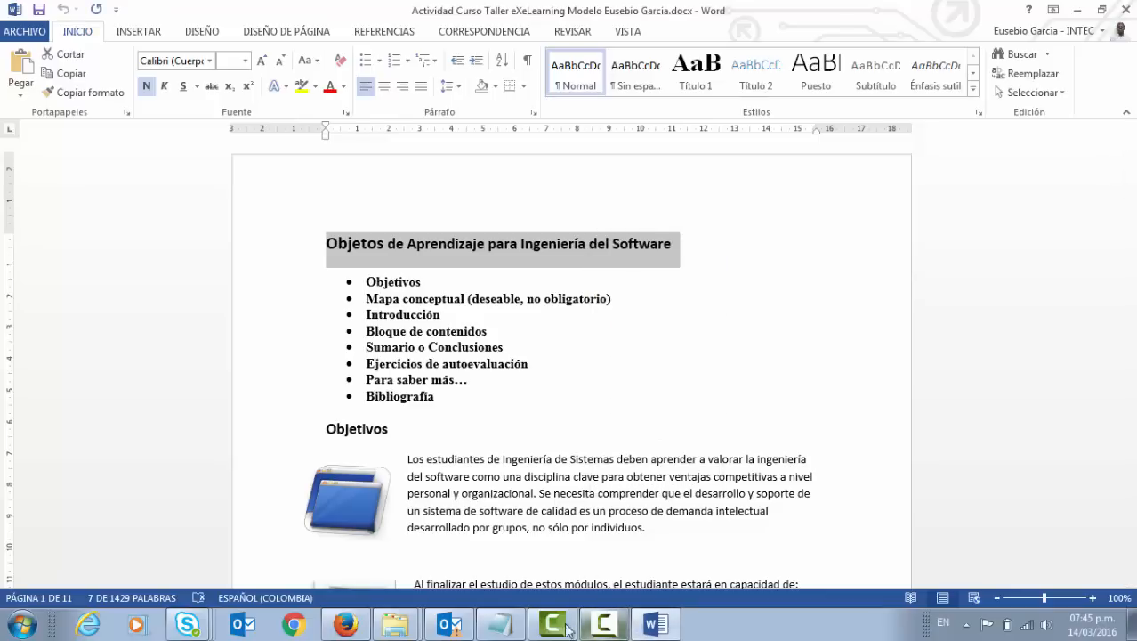
# Back in eXeLearning, try to rename the Inicio node as "Objetos de Aprendizaje para Ingeniería del Software".
pyautogui.click(345, 624)
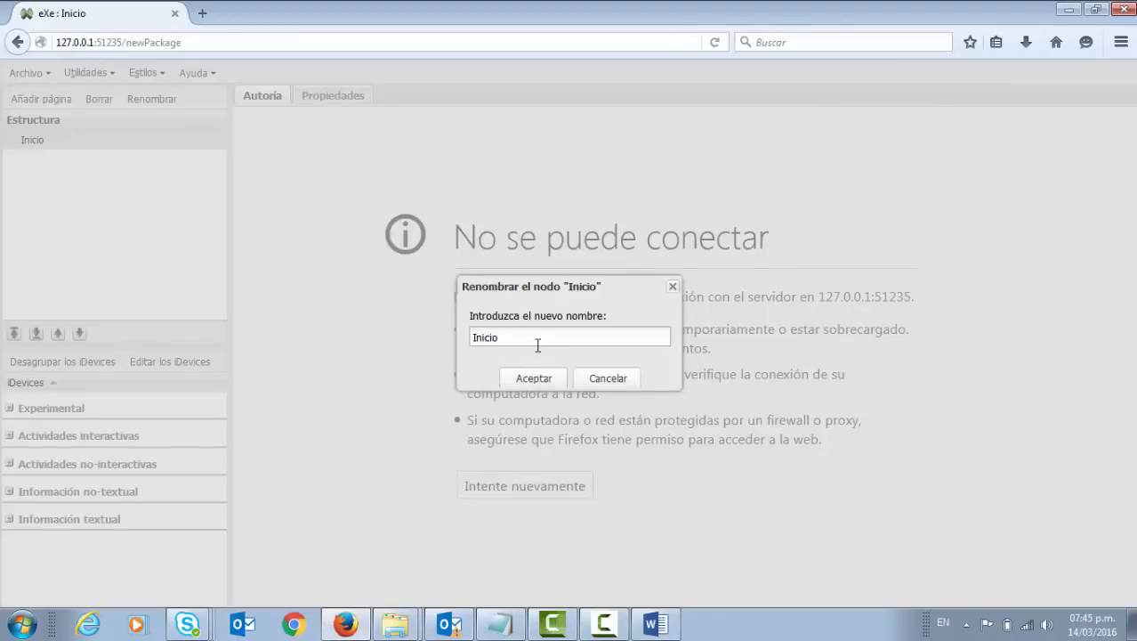
pyautogui.moveTo(538, 344); pyautogui.dragTo(391, 333)
pyautogui.hotkey('ctrl', 'v')
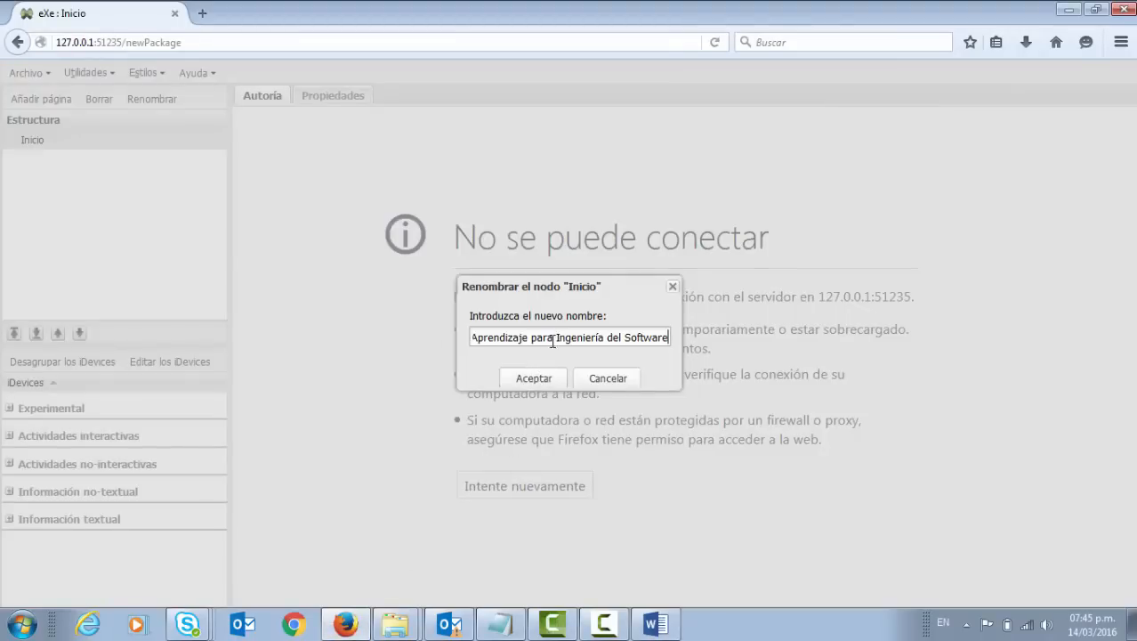
pyautogui.click(534, 378)
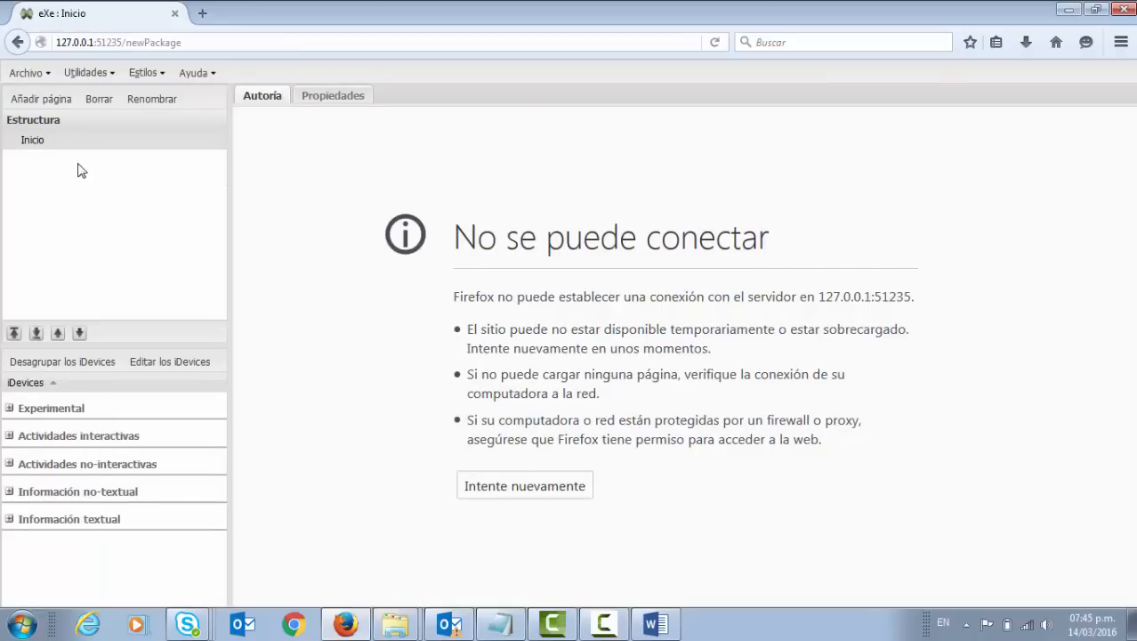
# Try once more to rename the Inicio node in the structure tree.
pyautogui.doubleClick(35, 143)
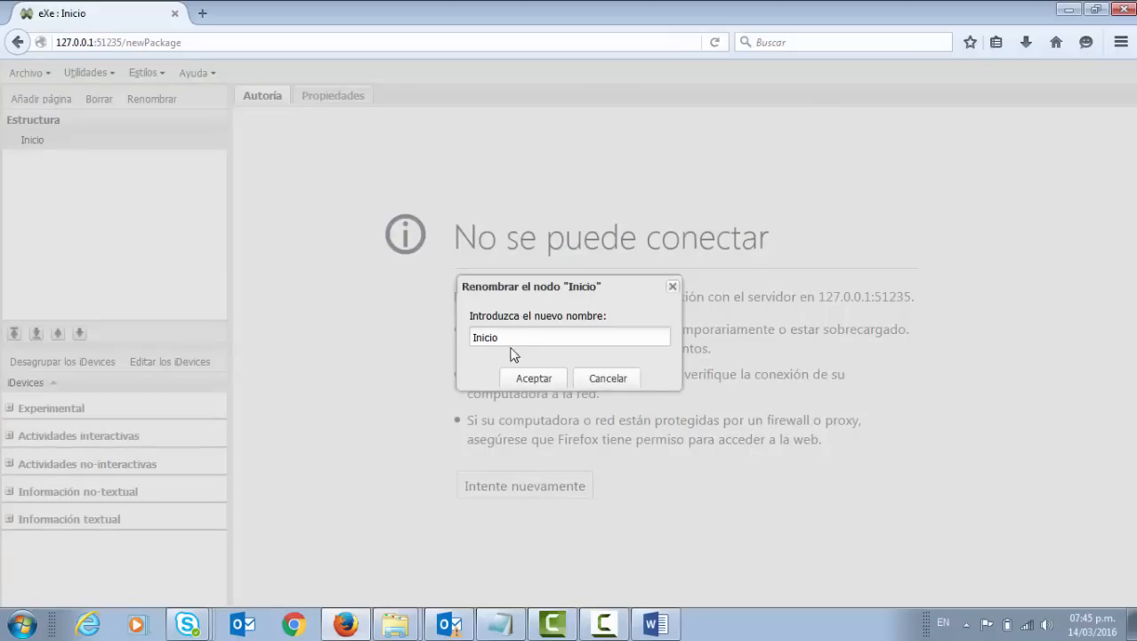
pyautogui.moveTo(513, 338); pyautogui.dragTo(427, 325)
pyautogui.click(548, 376)
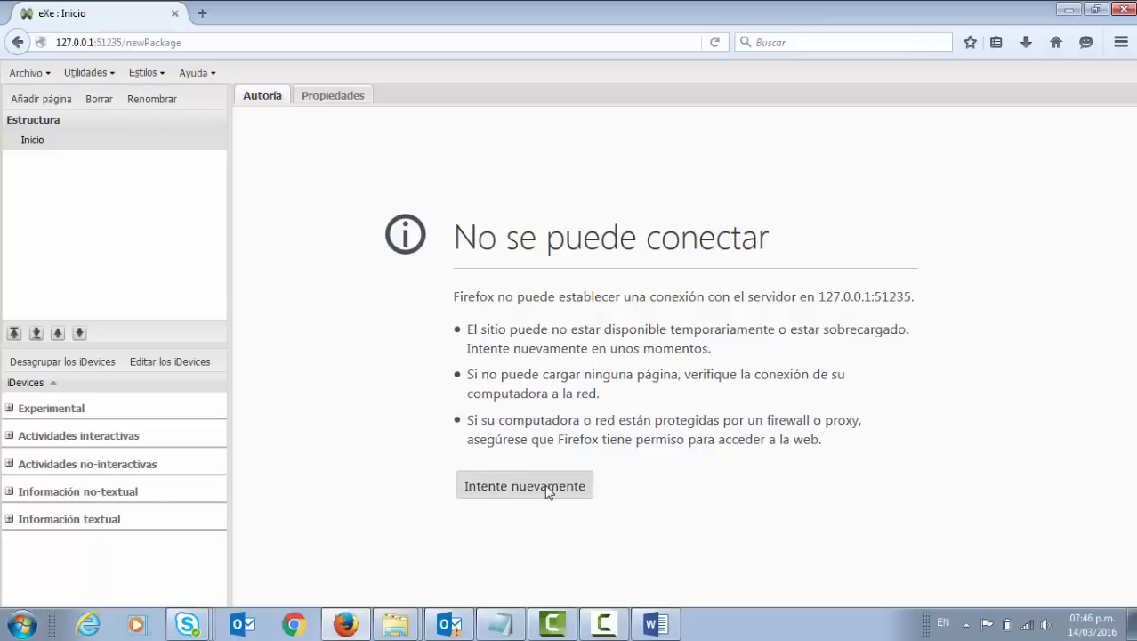
# Leave the disconnected page, minimize Word, relaunch eXeLearning from the desktop, and dismiss the Preferencias dialog.
pyautogui.click(506, 474)
pyautogui.click(531, 328)
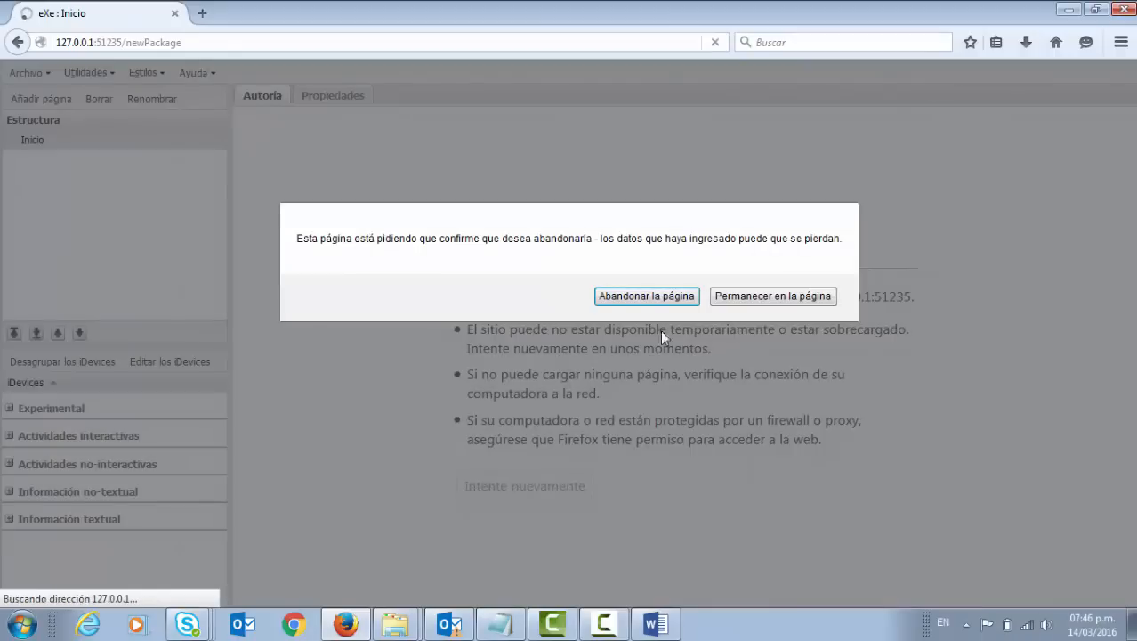
pyautogui.click(635, 296)
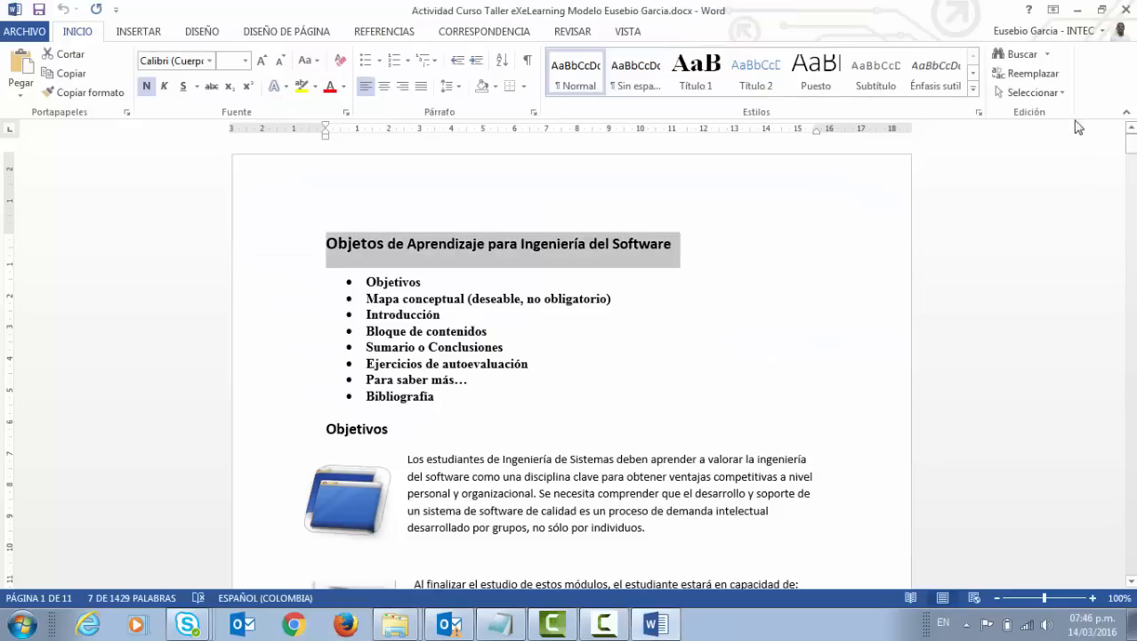
pyautogui.click(1077, 12)
pyautogui.doubleClick(150, 287)
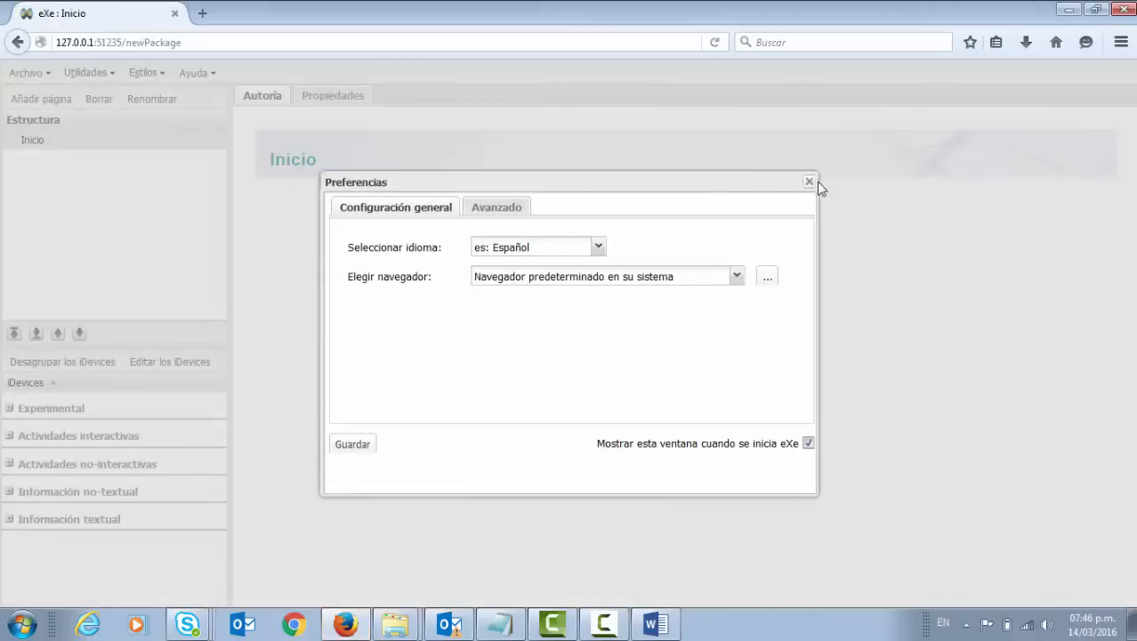
pyautogui.click(809, 182)
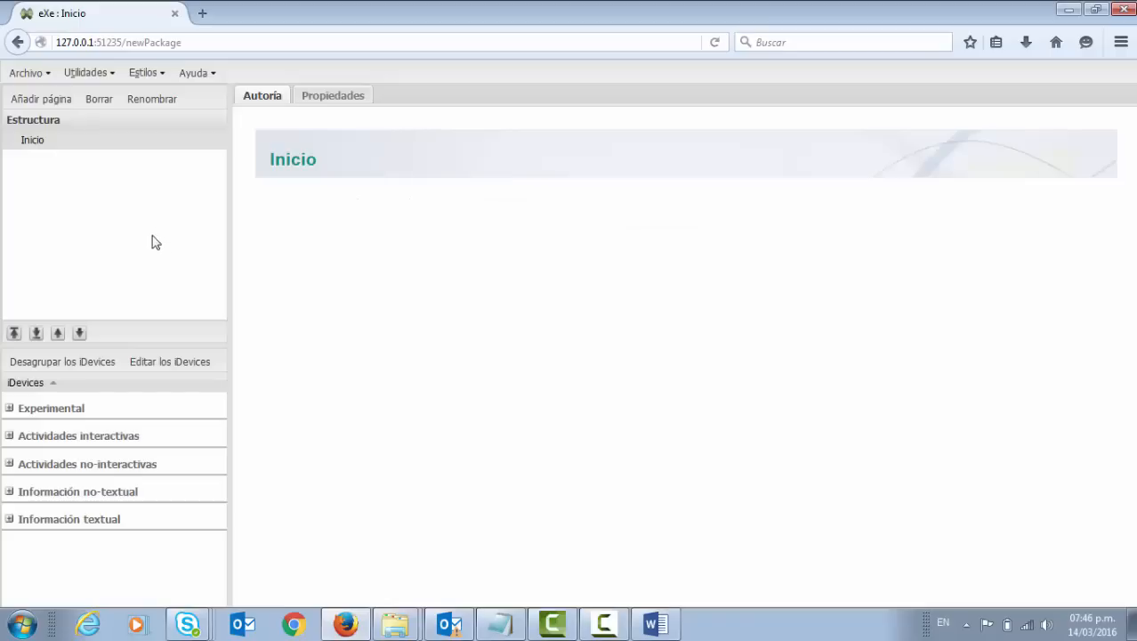
# Rename the Inicio node as "Objetos de Aprendizaje para Ingeniería del Software", copying the title from the start of the Word document.
pyautogui.doubleClick(39, 142)
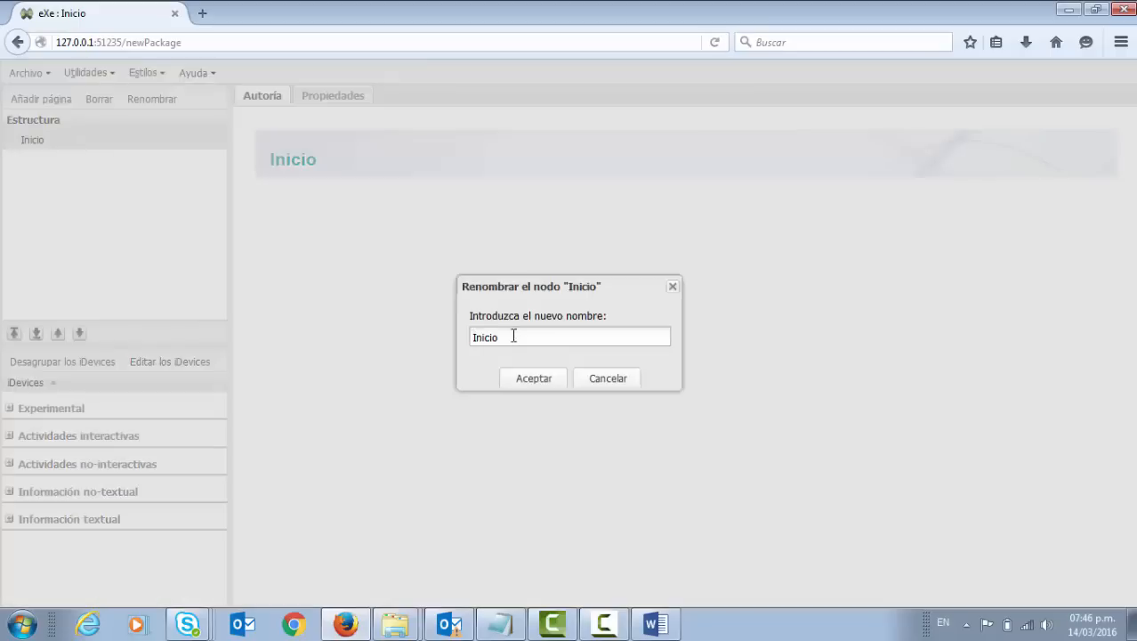
pyautogui.moveTo(514, 337); pyautogui.dragTo(396, 333)
pyautogui.press('End')
pyautogui.hotkey('alt', 'Tab')
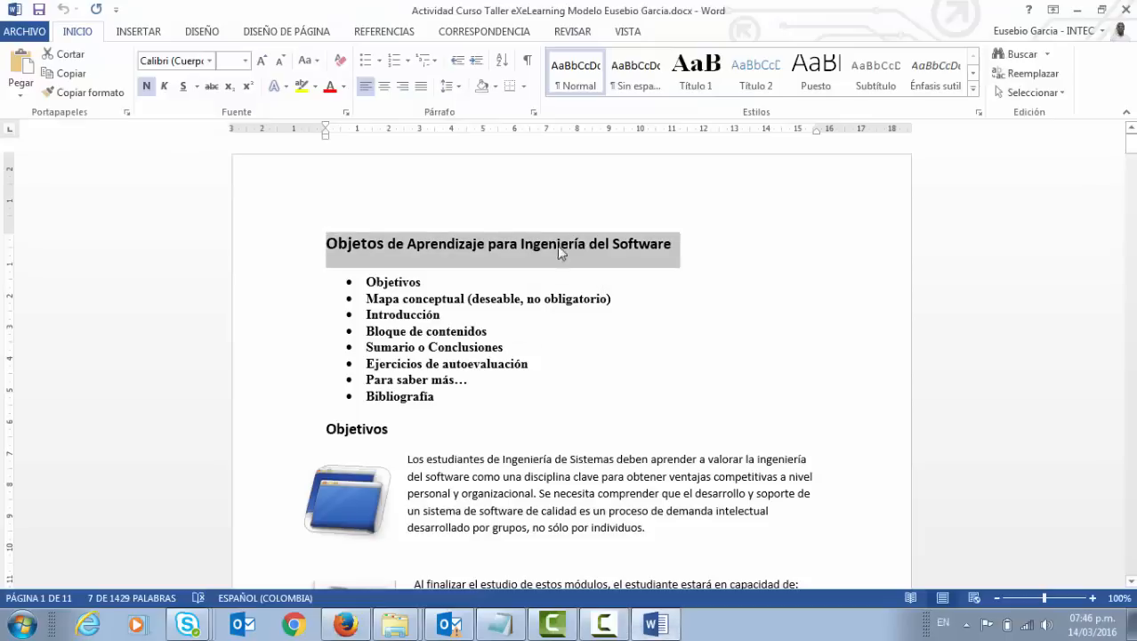
pyautogui.rightClick(563, 248)
pyautogui.click(604, 272)
pyautogui.click(347, 623)
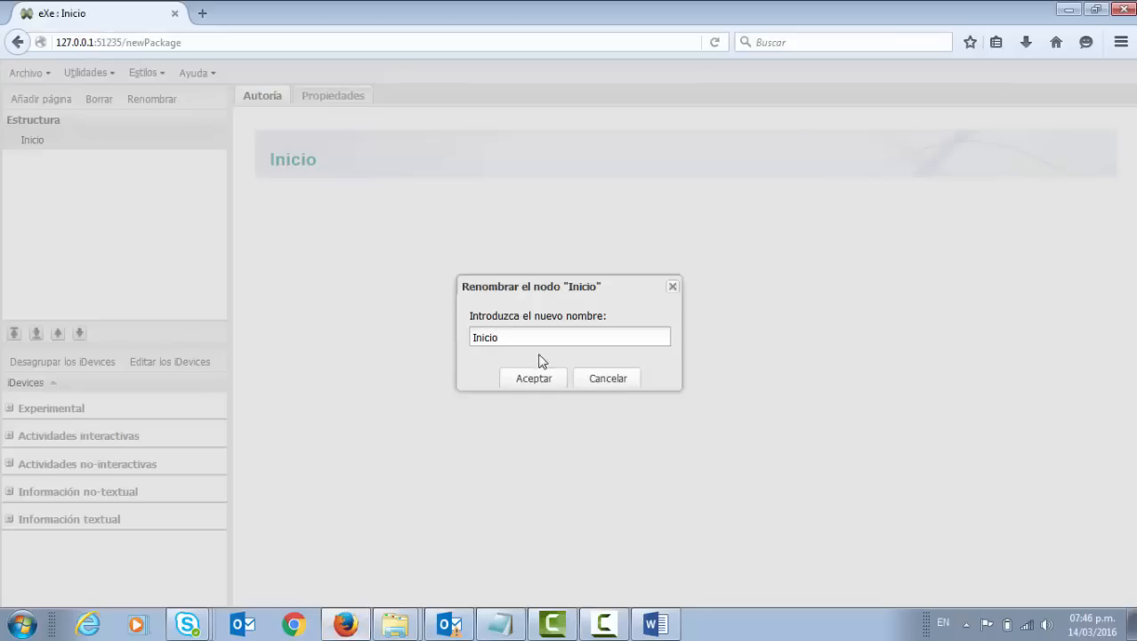
pyautogui.moveTo(532, 338); pyautogui.dragTo(387, 350)
pyautogui.hotkey('ctrl', 'v')
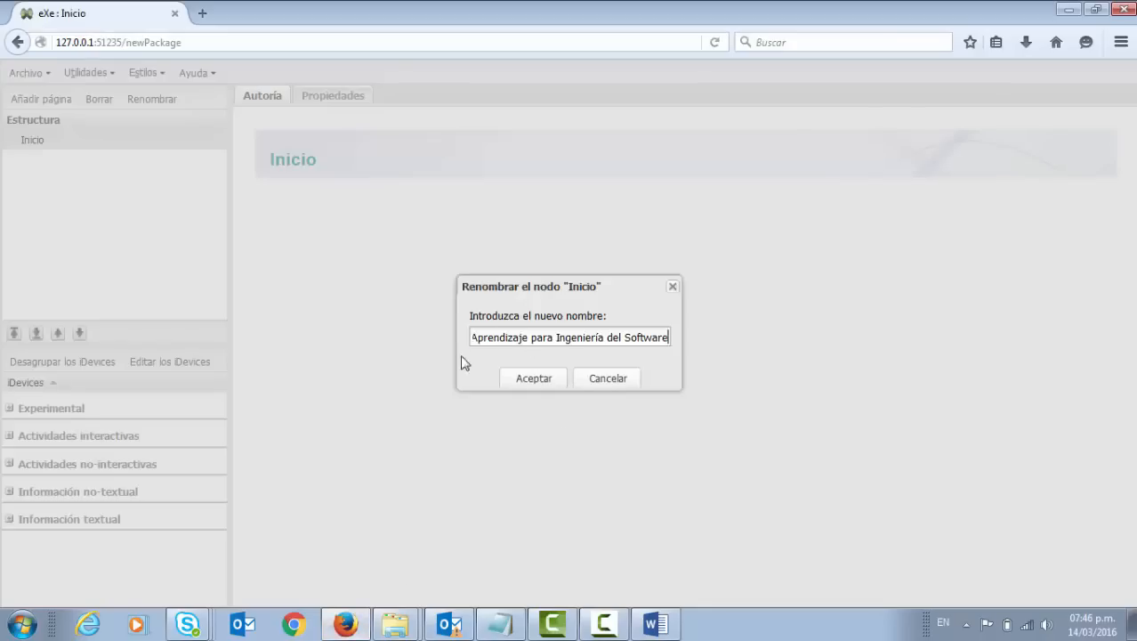
pyautogui.click(515, 381)
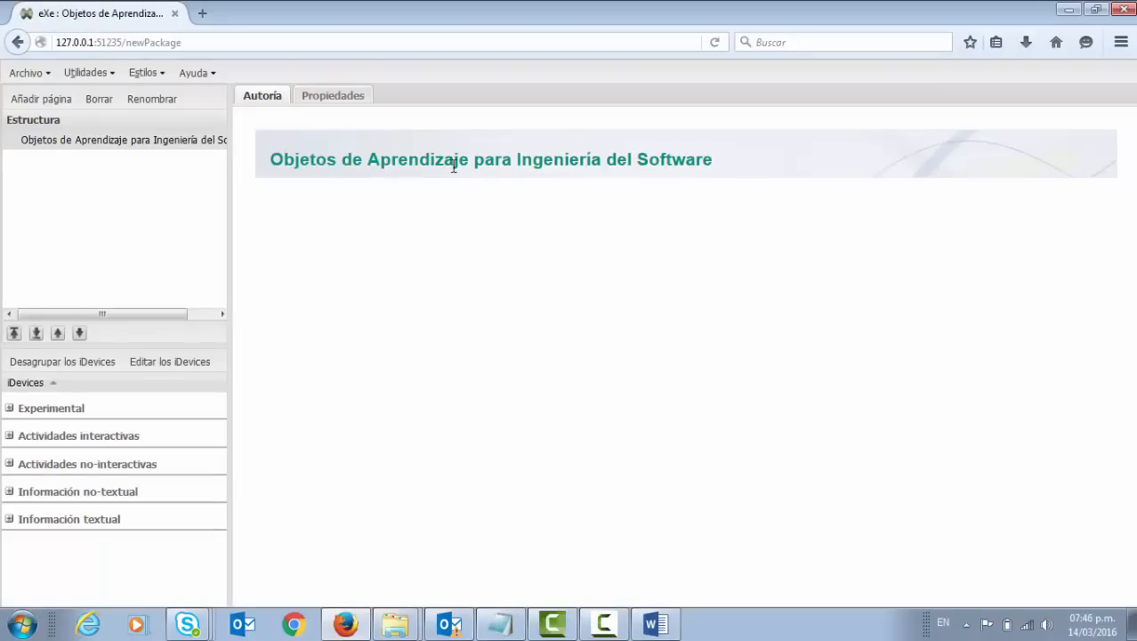
# Set the package's Título property to "Objetos de Aprendizaje para Ingeniería del Software" and save the properties.
pyautogui.click(340, 98)
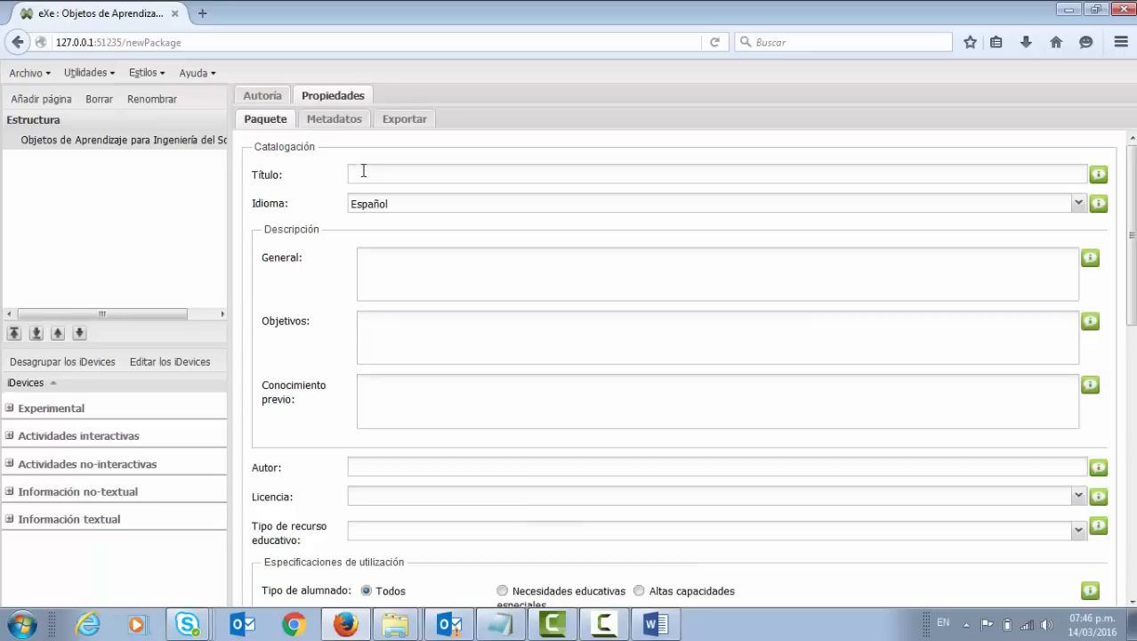
pyautogui.click(407, 176)
pyautogui.write('Objetos de Aprendizaje para Ingeniería del Software')
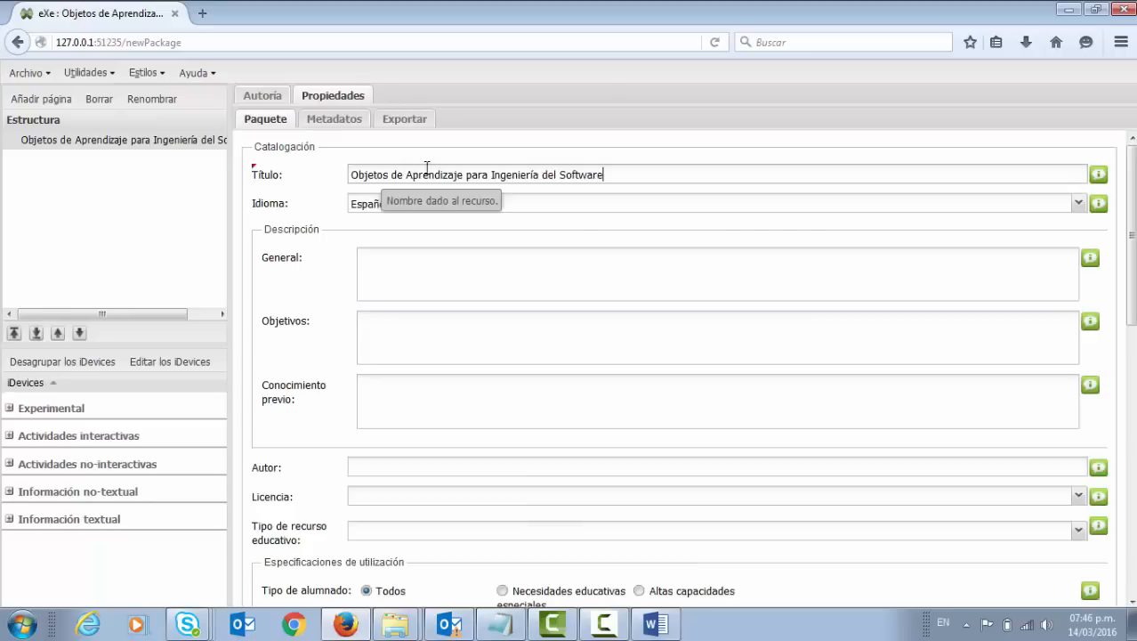
pyautogui.scroll(-10, 482, 342)
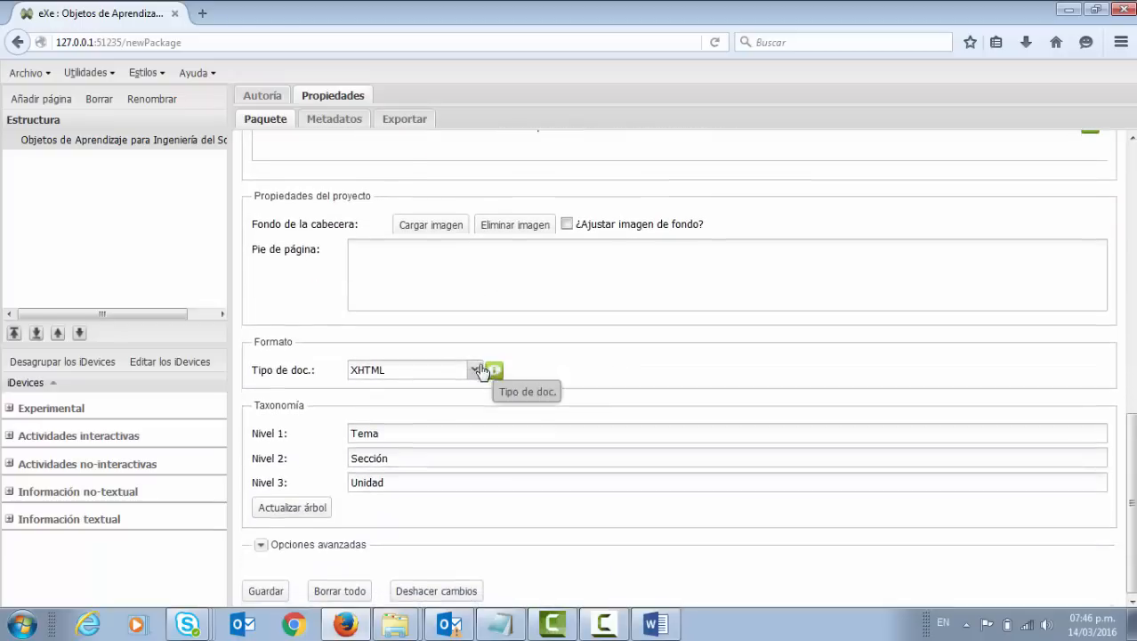
pyautogui.click(258, 591)
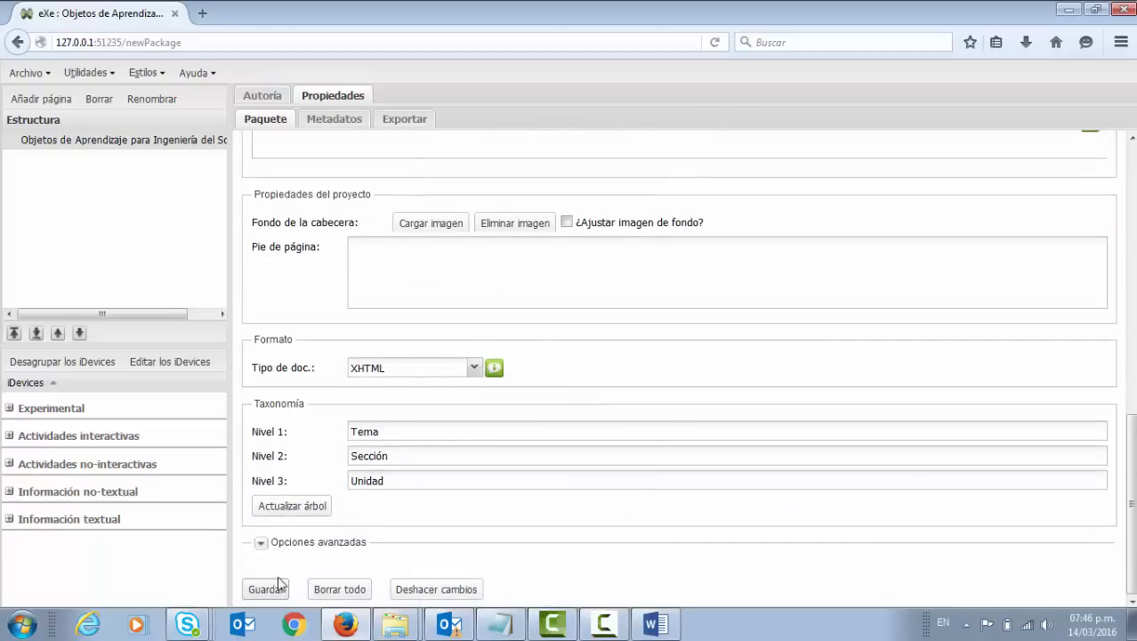
pyautogui.click(574, 372)
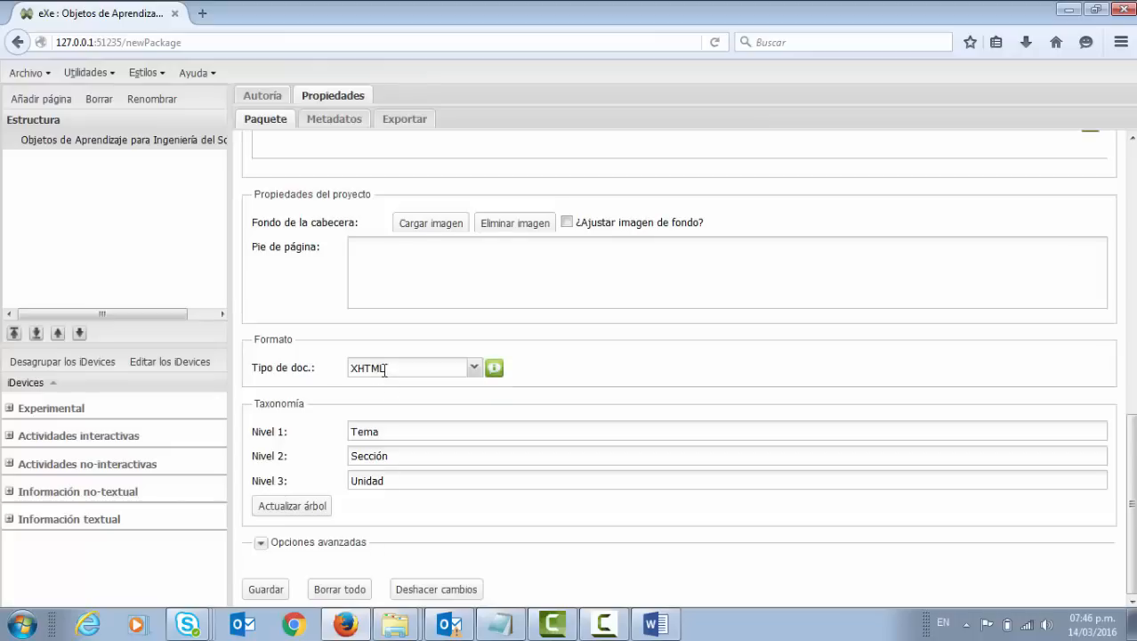
# Examine the available document types and the usage specifications in the package properties.
pyautogui.click(472, 370)
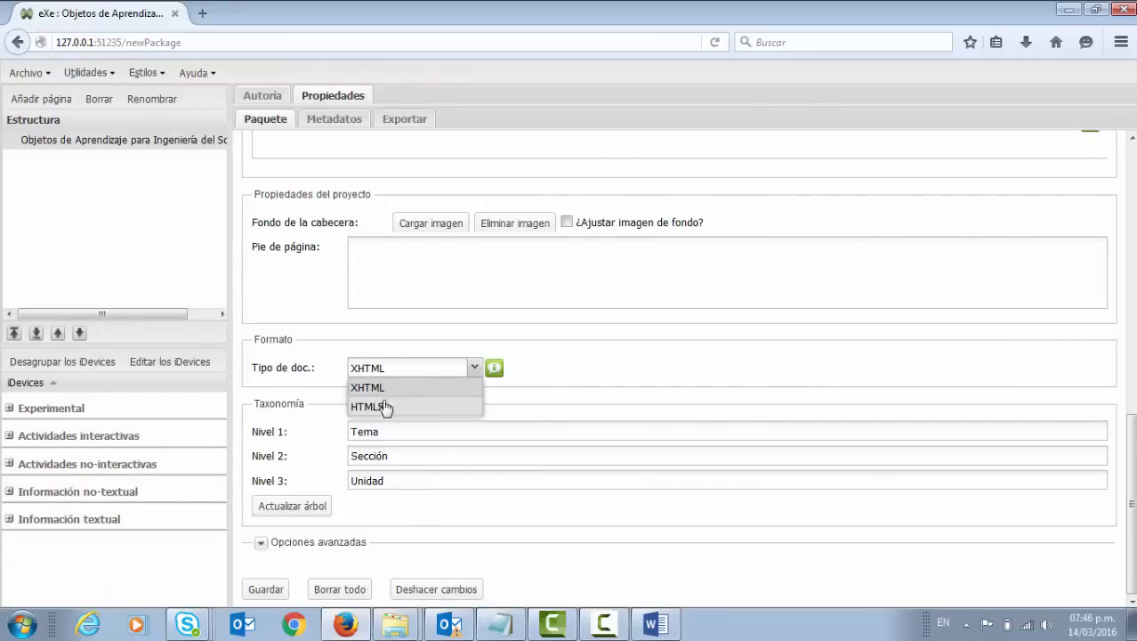
pyautogui.click(520, 282)
pyautogui.scroll(5, 427, 338)
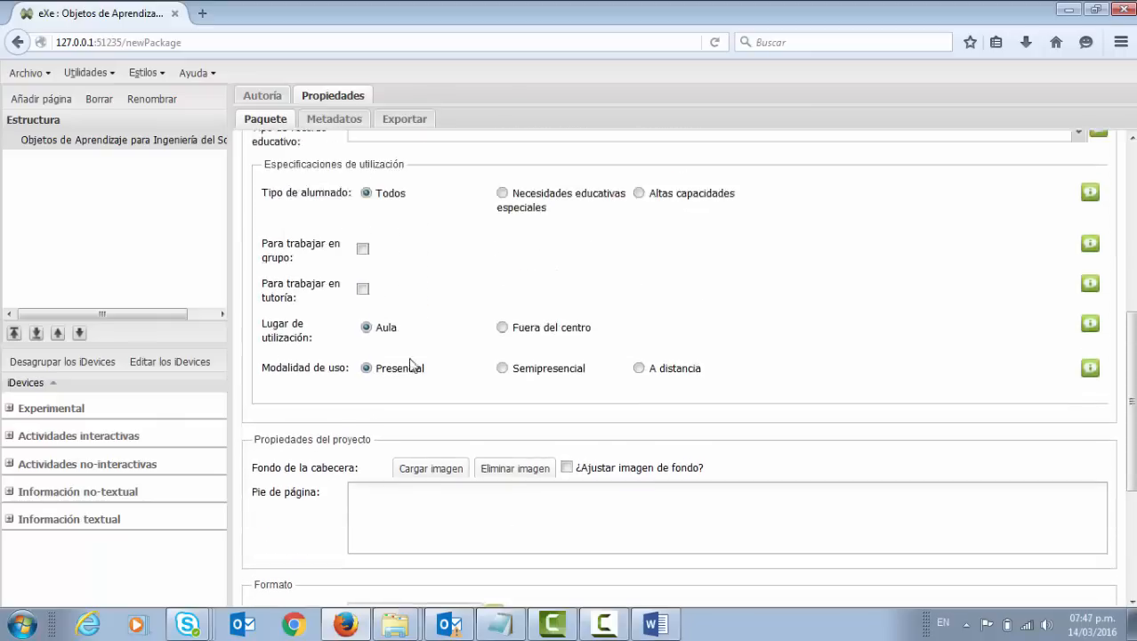
pyautogui.scroll(-5, 412, 362)
pyautogui.scroll(1, 276, 594)
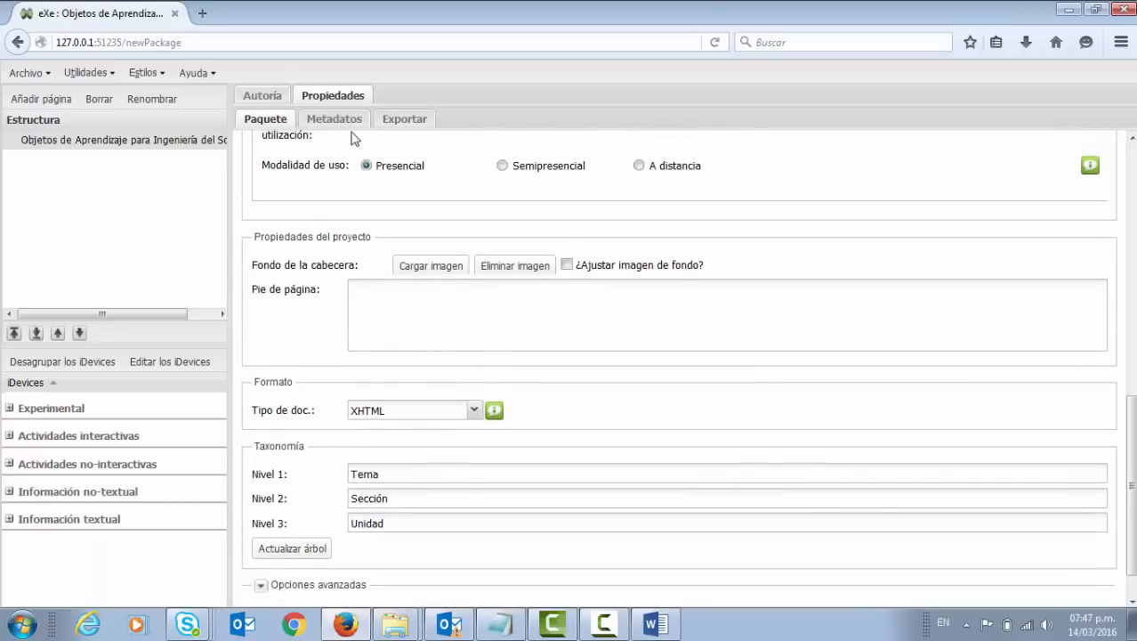
# Return to the authoring view and try the Garden and Plateado styles on the page.
pyautogui.click(269, 98)
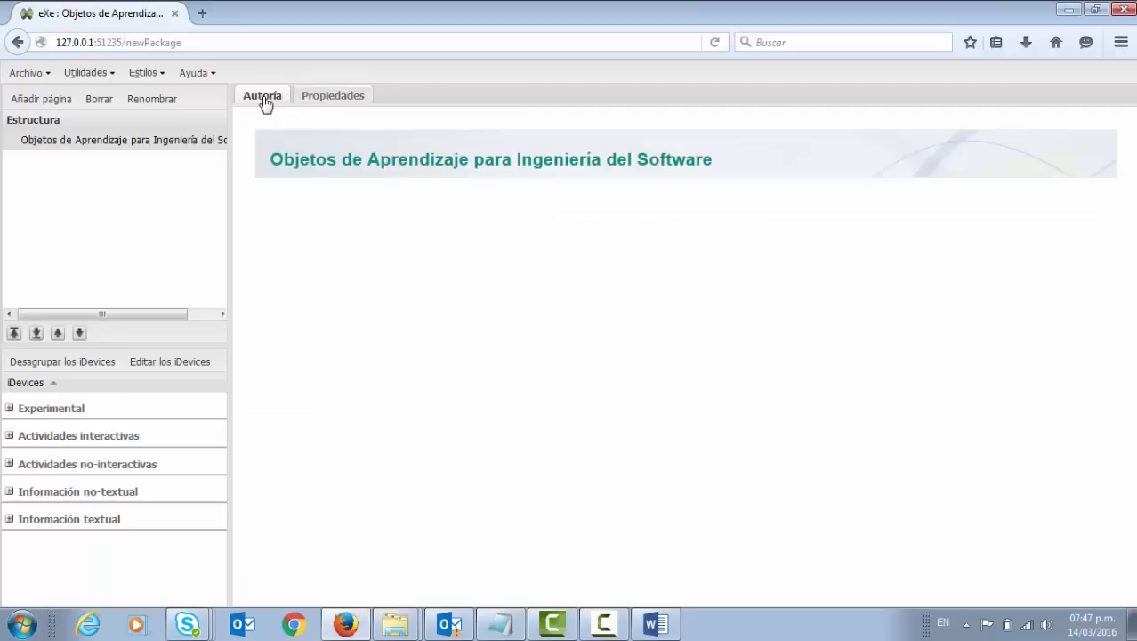
pyautogui.click(147, 73)
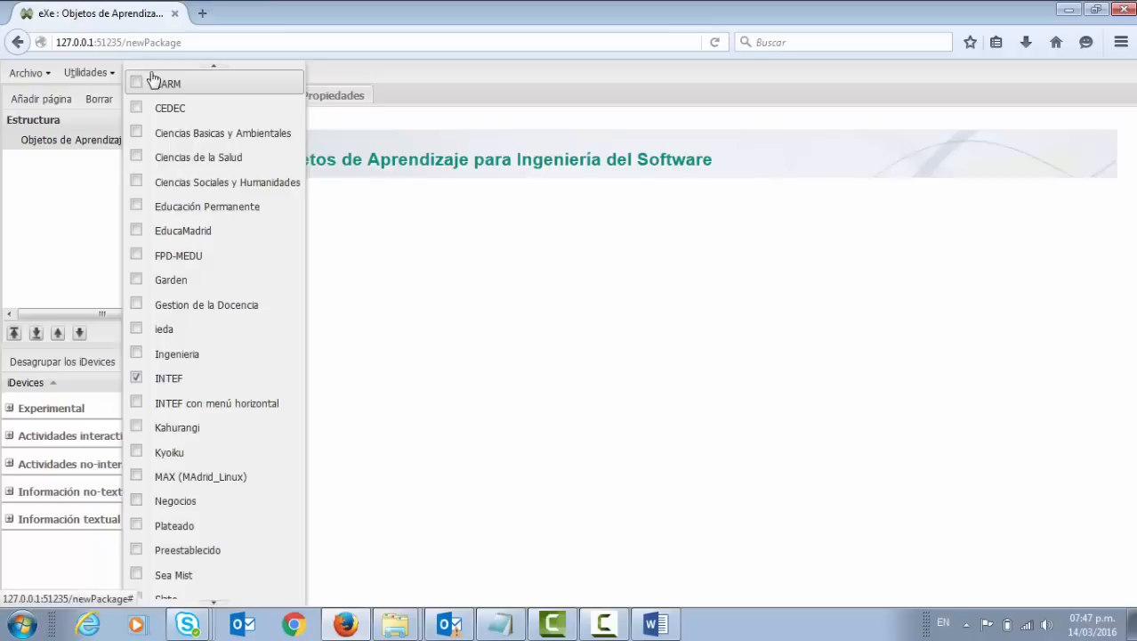
pyautogui.click(143, 283)
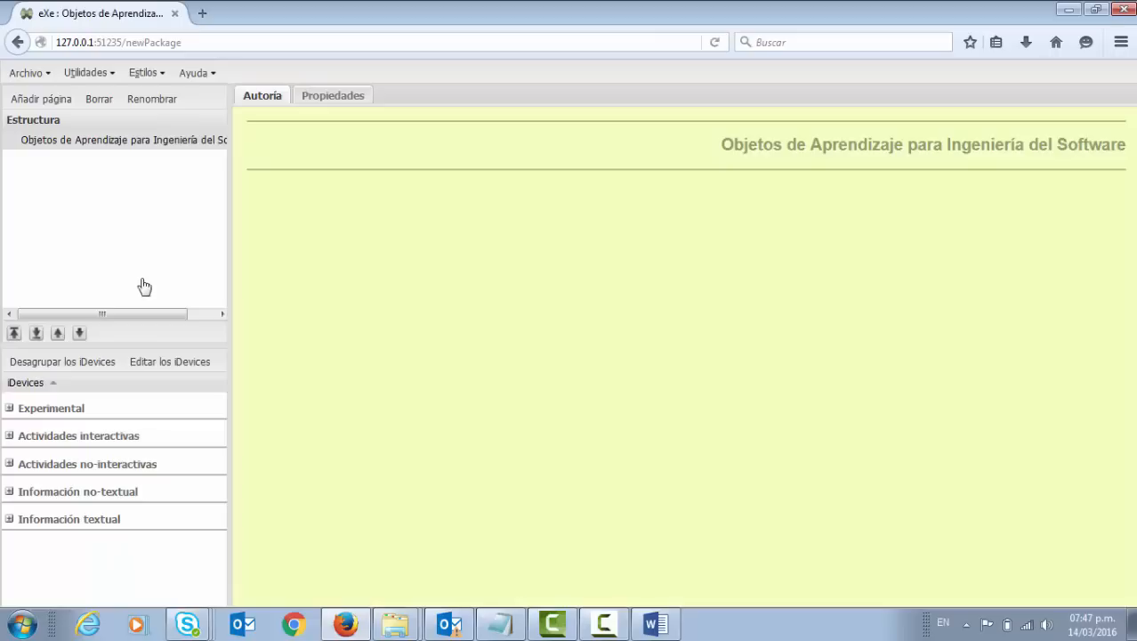
pyautogui.click(144, 73)
pyautogui.scroll(-1, 201, 260)
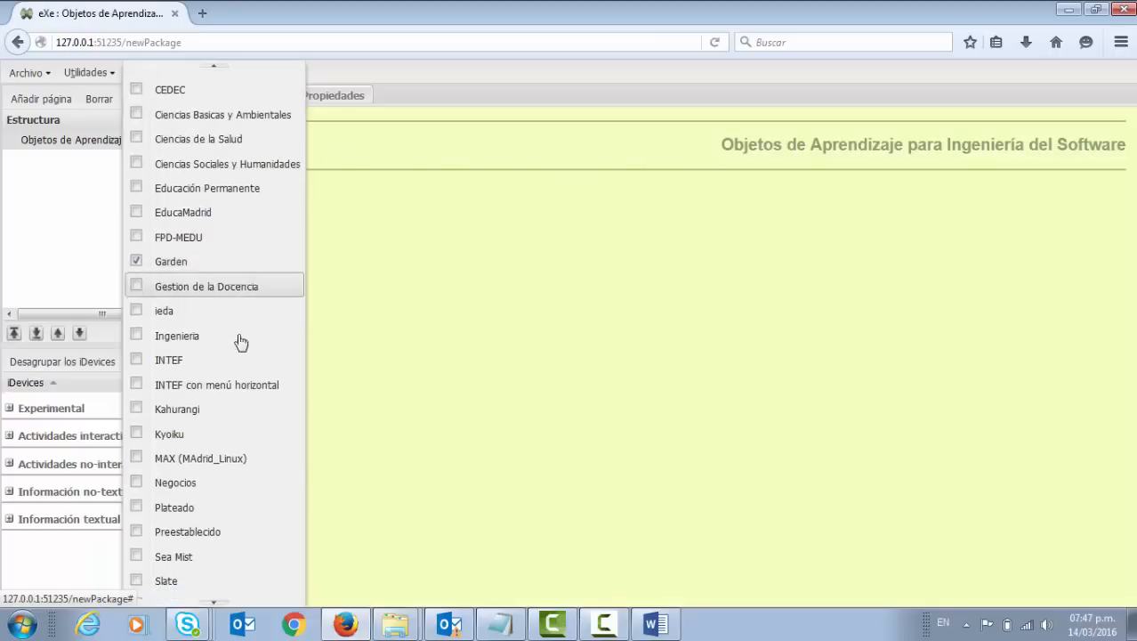
pyautogui.click(175, 510)
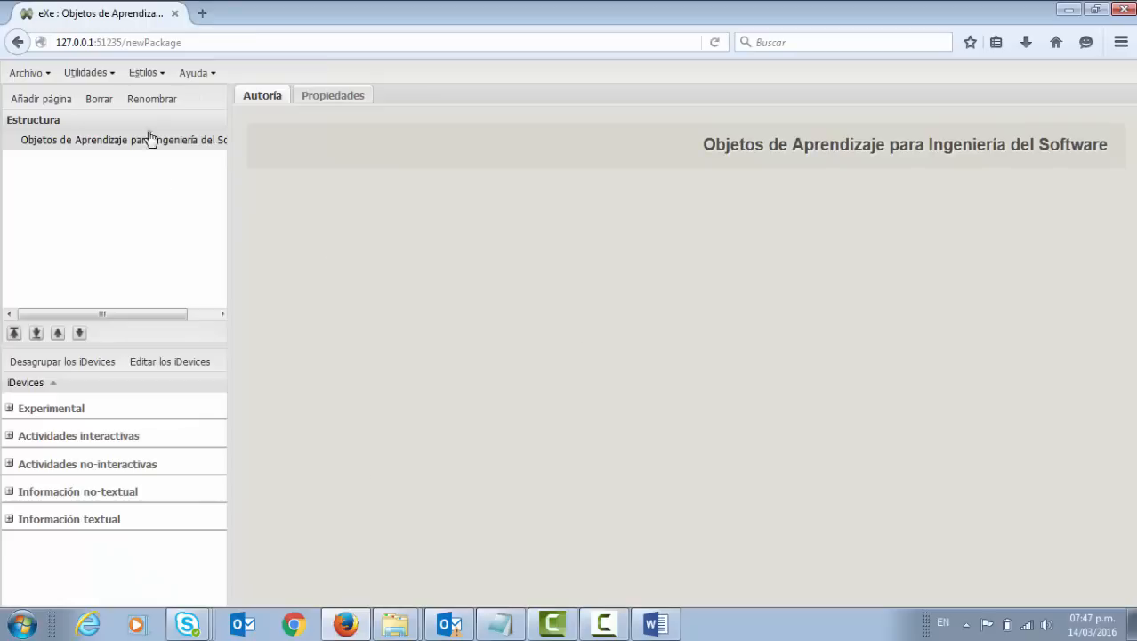
# Try the Tknika and Kyoiku styles on the page.
pyautogui.click(147, 73)
pyautogui.scroll(-3, 190, 323)
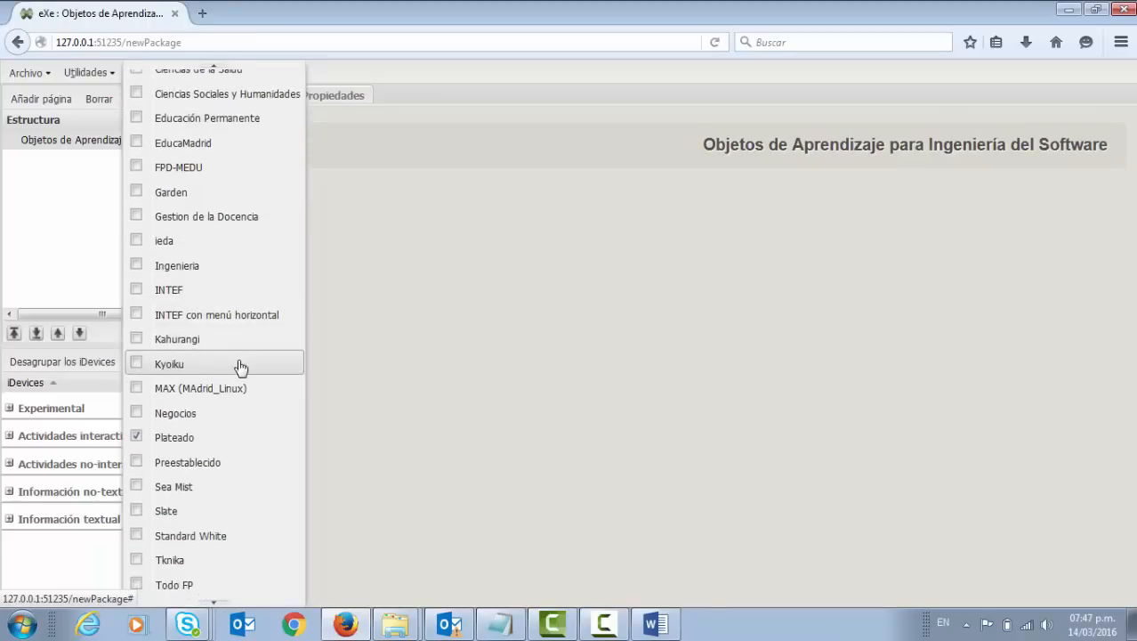
pyautogui.click(151, 567)
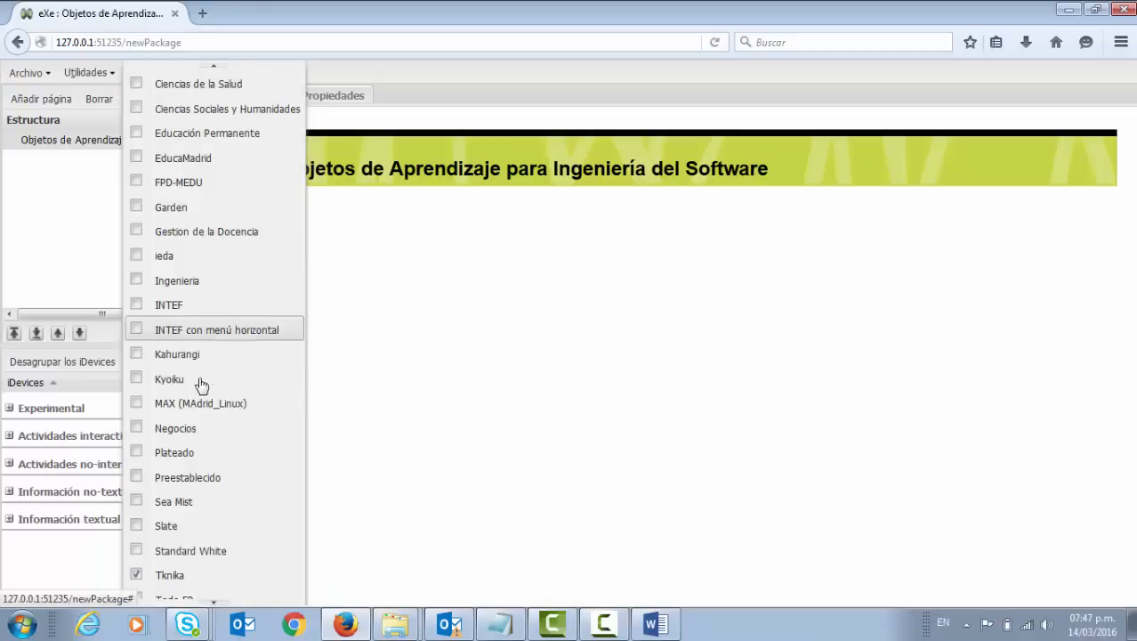
pyautogui.scroll(-1, 214, 410)
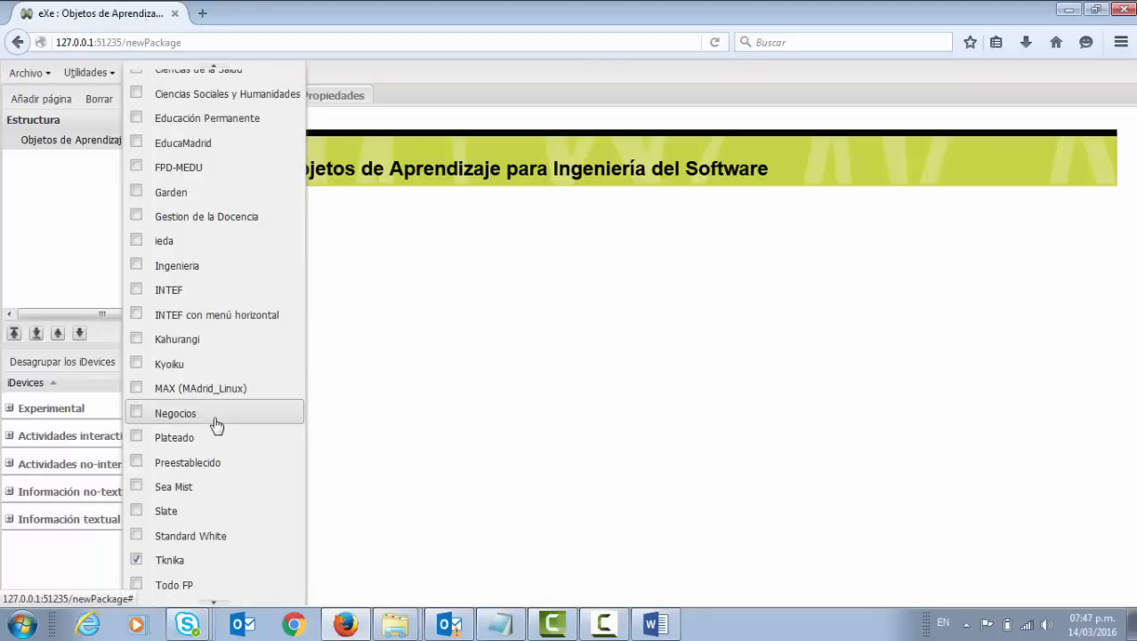
pyautogui.click(176, 364)
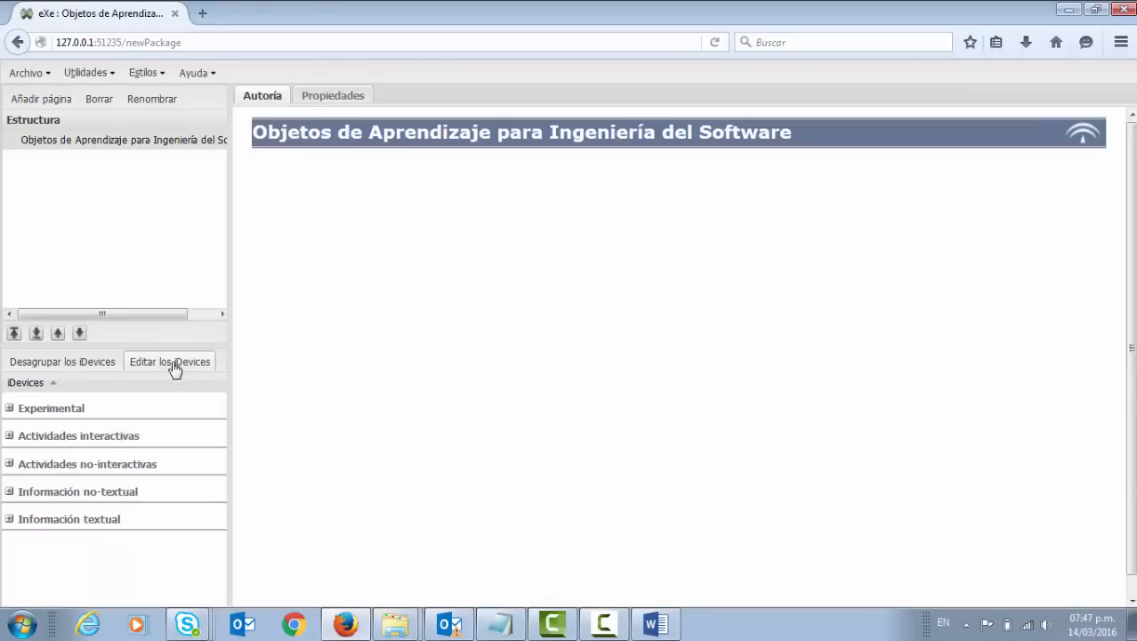
# Apply the Kahurangi style to the learning object.
pyautogui.click(156, 73)
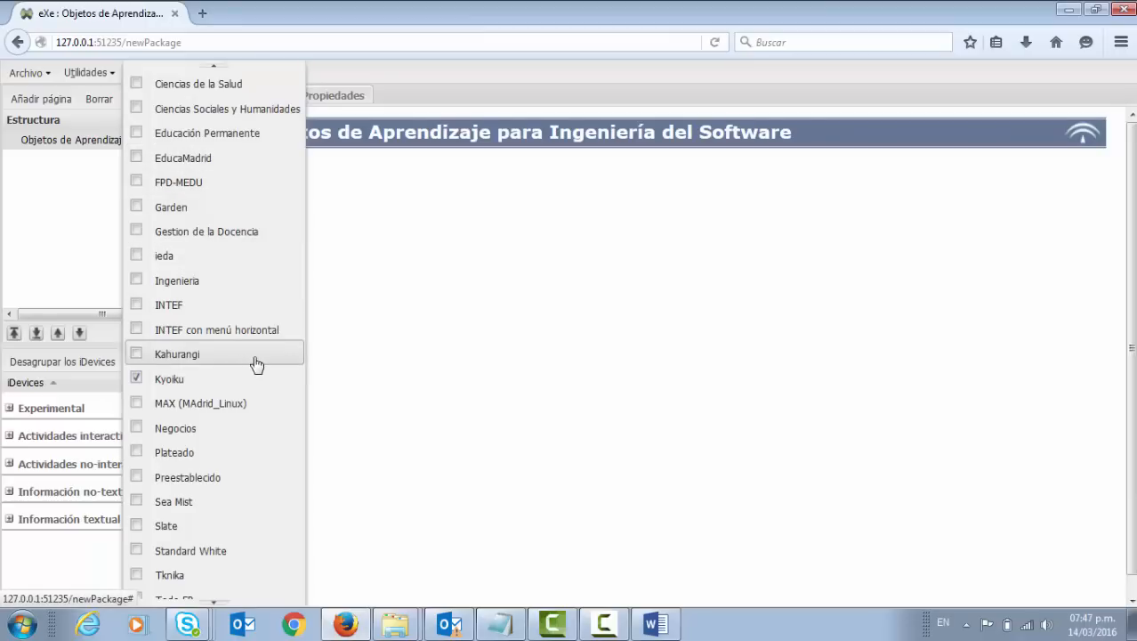
pyautogui.scroll(3, 240, 335)
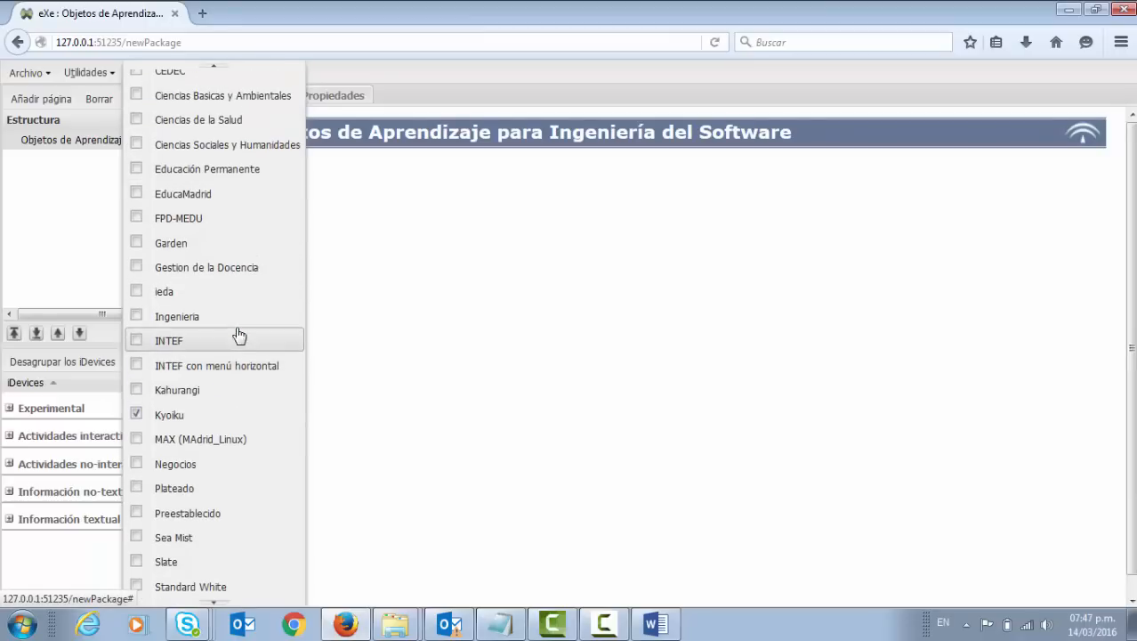
pyautogui.scroll(-1, 239, 333)
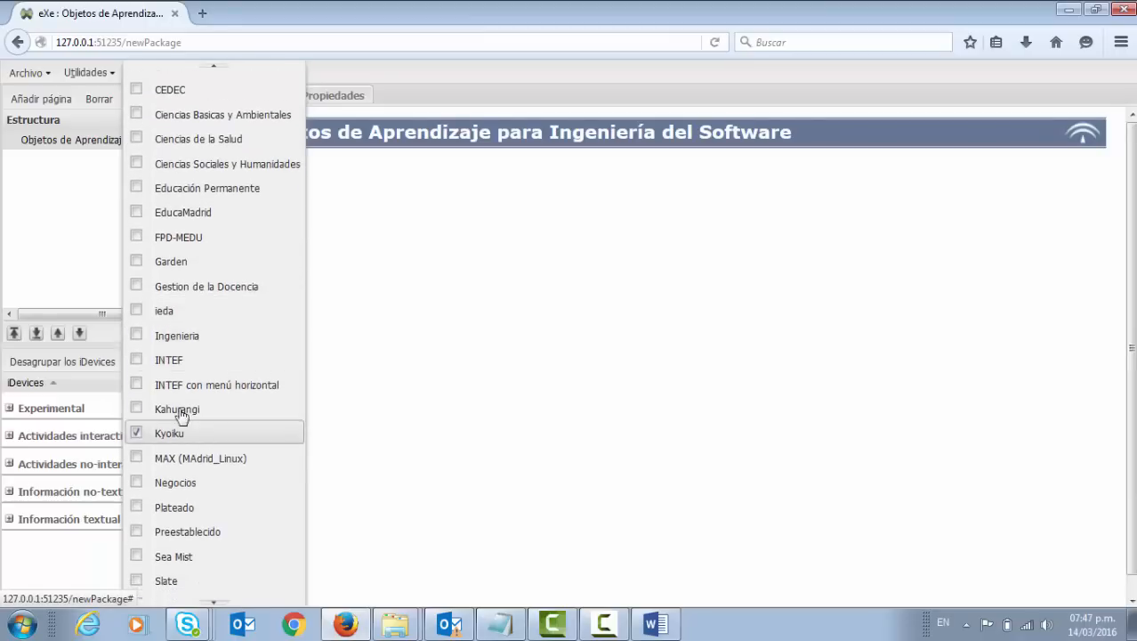
pyautogui.click(238, 407)
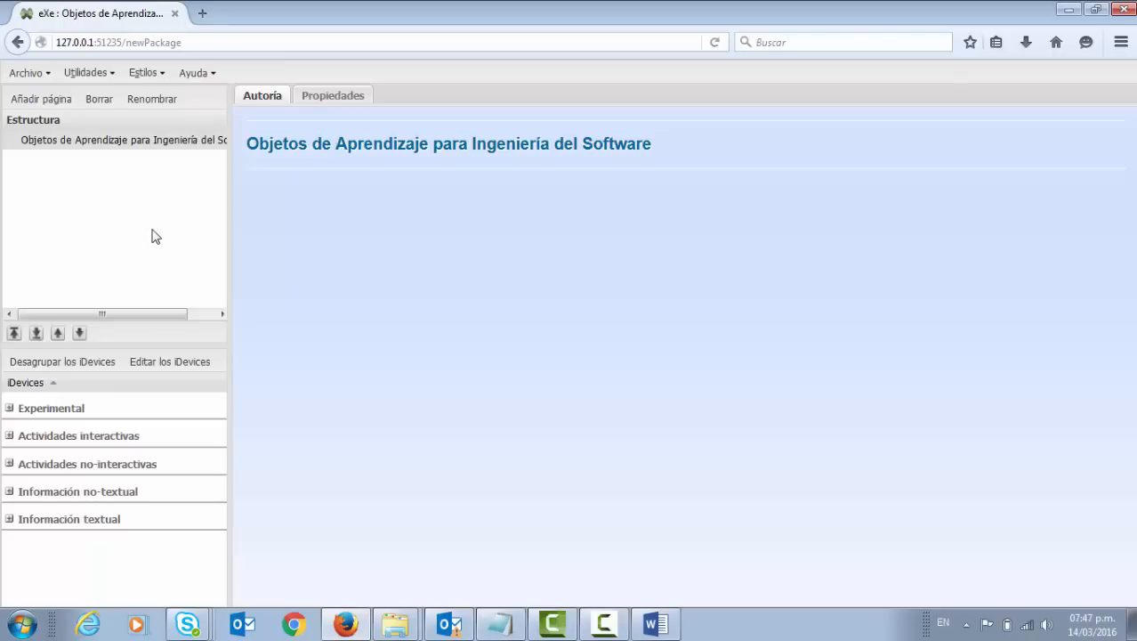
# Review the list of steps for creating learning objects in Notepad, keeping the page title uncovered, and minimize it.
pyautogui.click(500, 624)
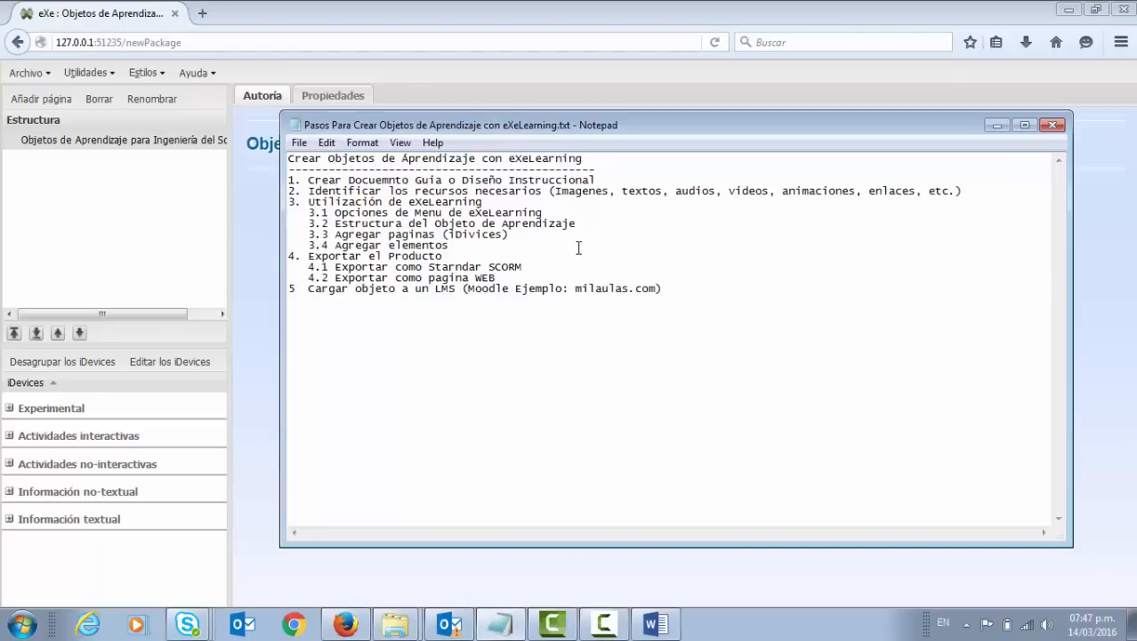
pyautogui.moveTo(637, 124); pyautogui.dragTo(664, 157)
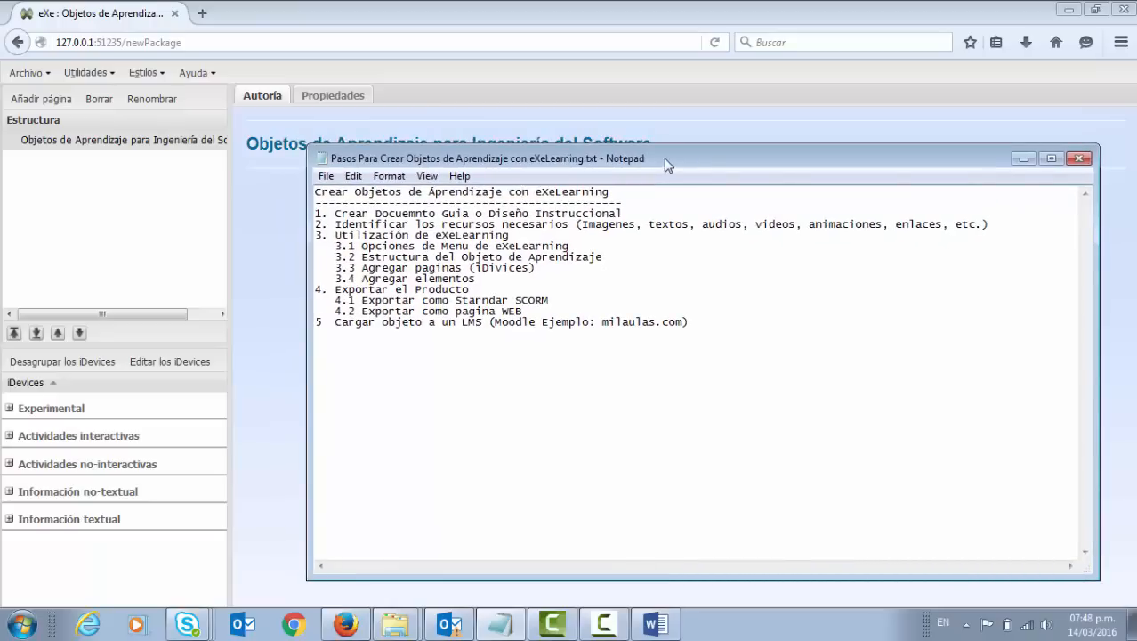
pyautogui.moveTo(664, 158); pyautogui.dragTo(658, 192)
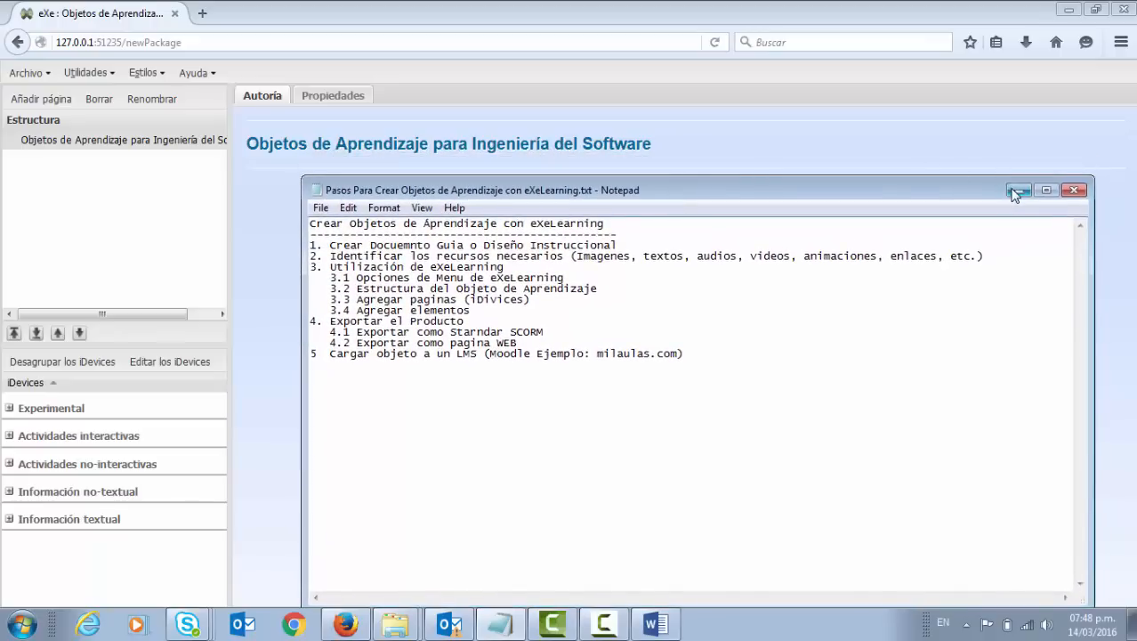
pyautogui.click(1017, 191)
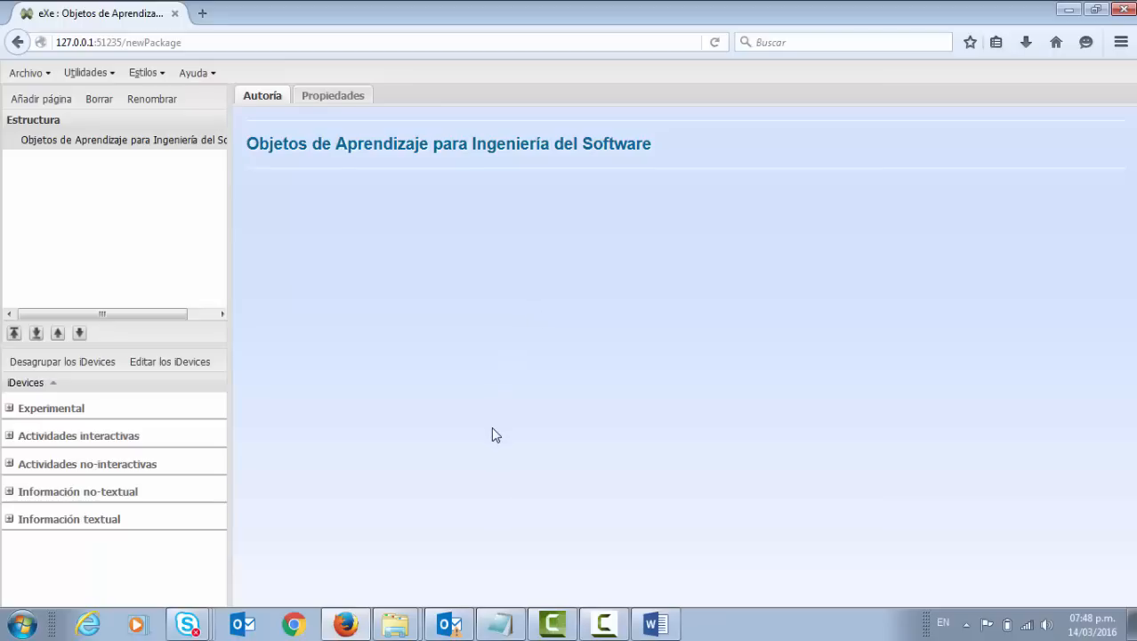
# Switch to File Explorer and open the Imagenes folder inside the eXeLearning Recursos folder.
pyautogui.click(397, 623)
pyautogui.click(379, 558)
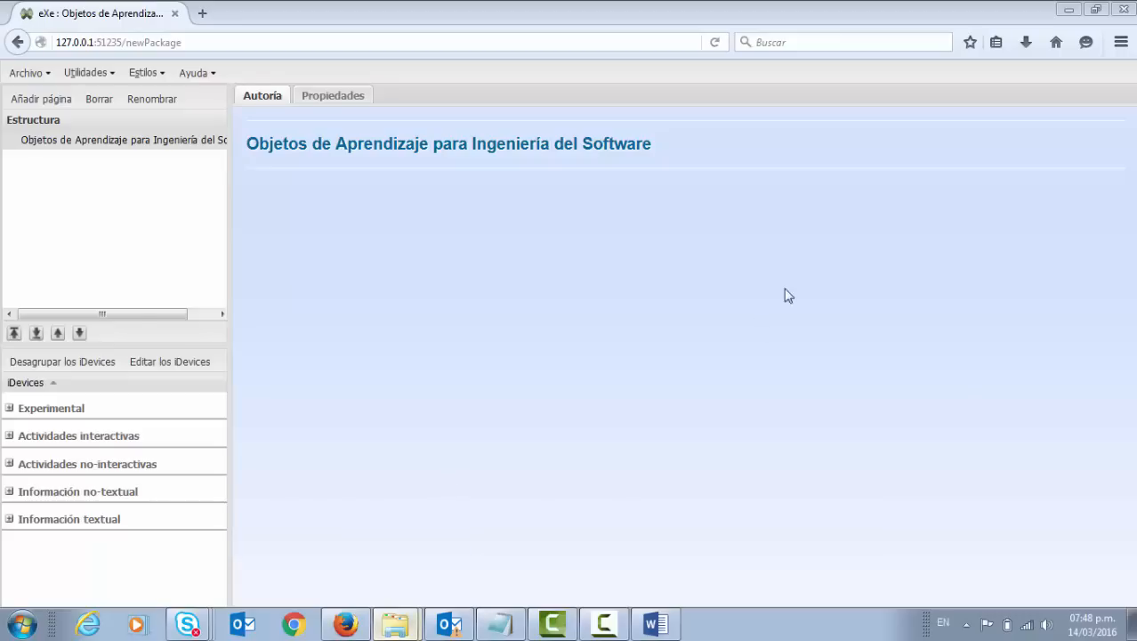
pyautogui.click(934, 13)
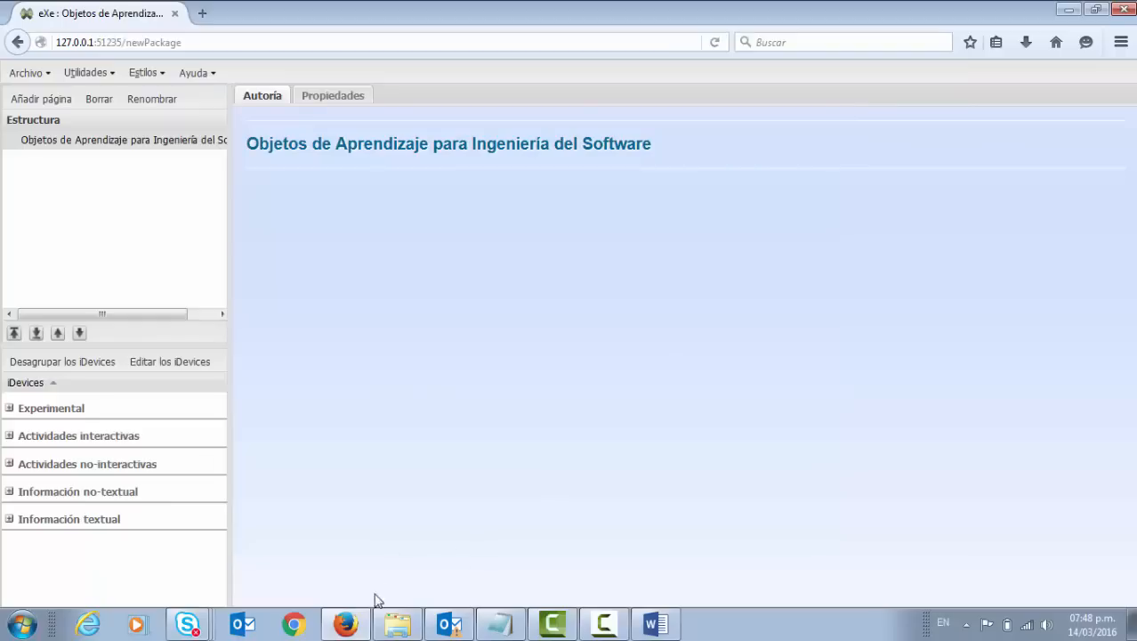
pyautogui.click(394, 621)
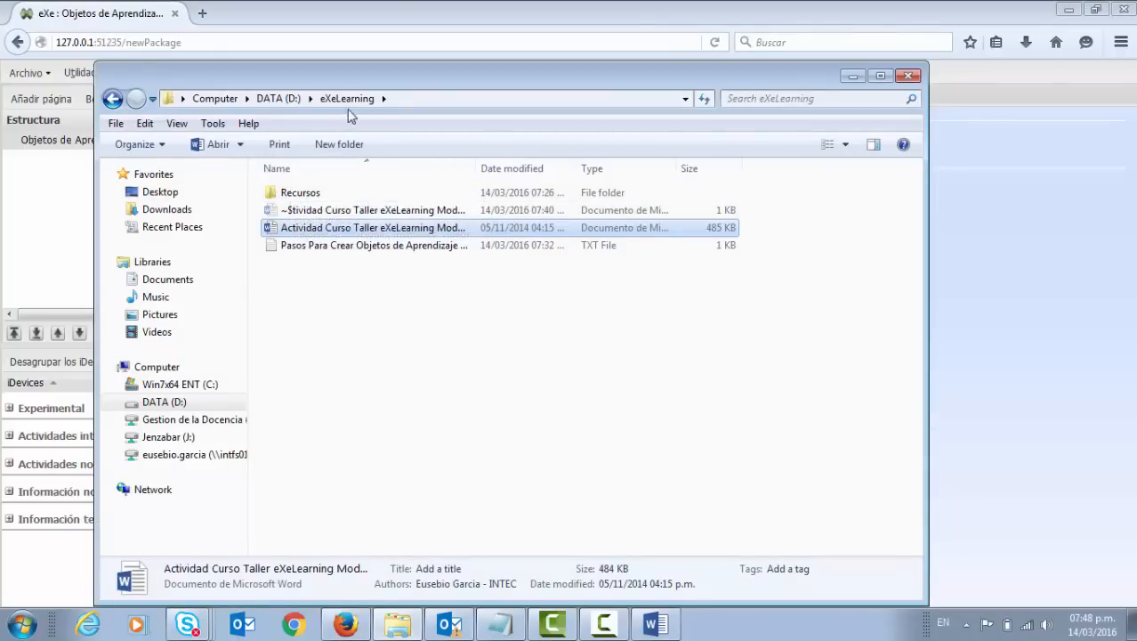
pyautogui.doubleClick(296, 195)
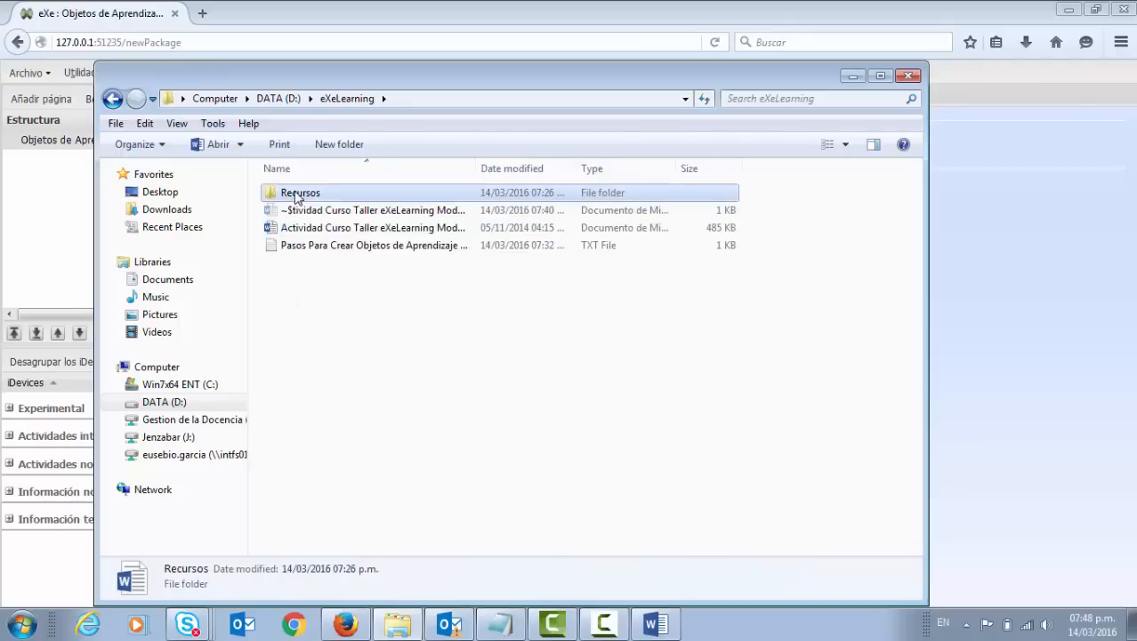
pyautogui.doubleClick(303, 211)
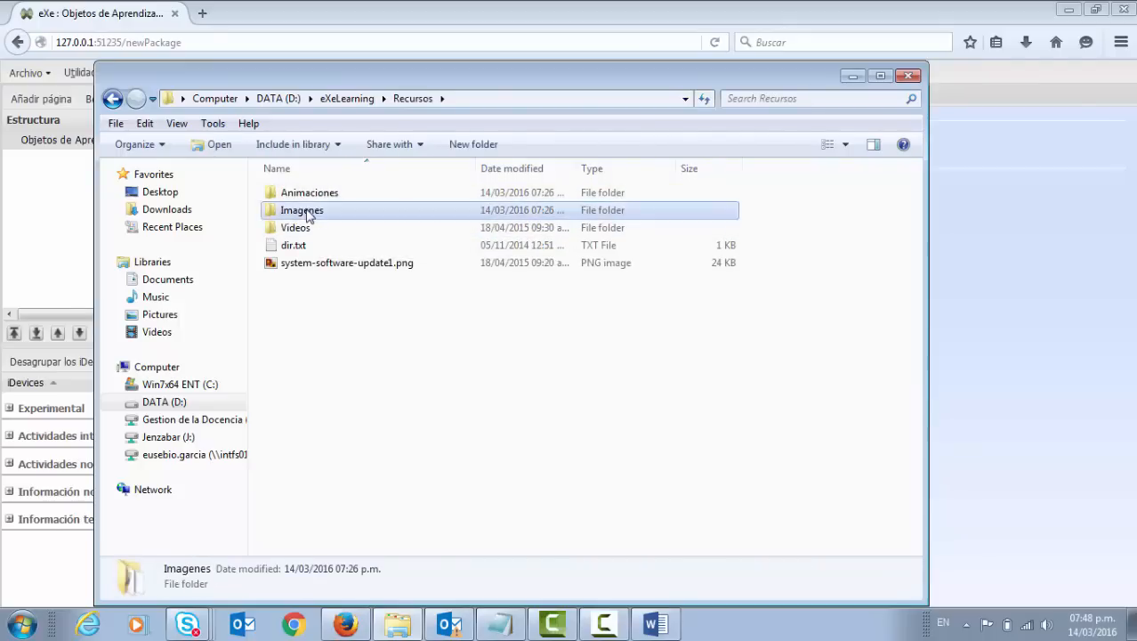
# Examine the image files stored in the Imagenes folder.
pyautogui.scroll(-1, 578, 320)
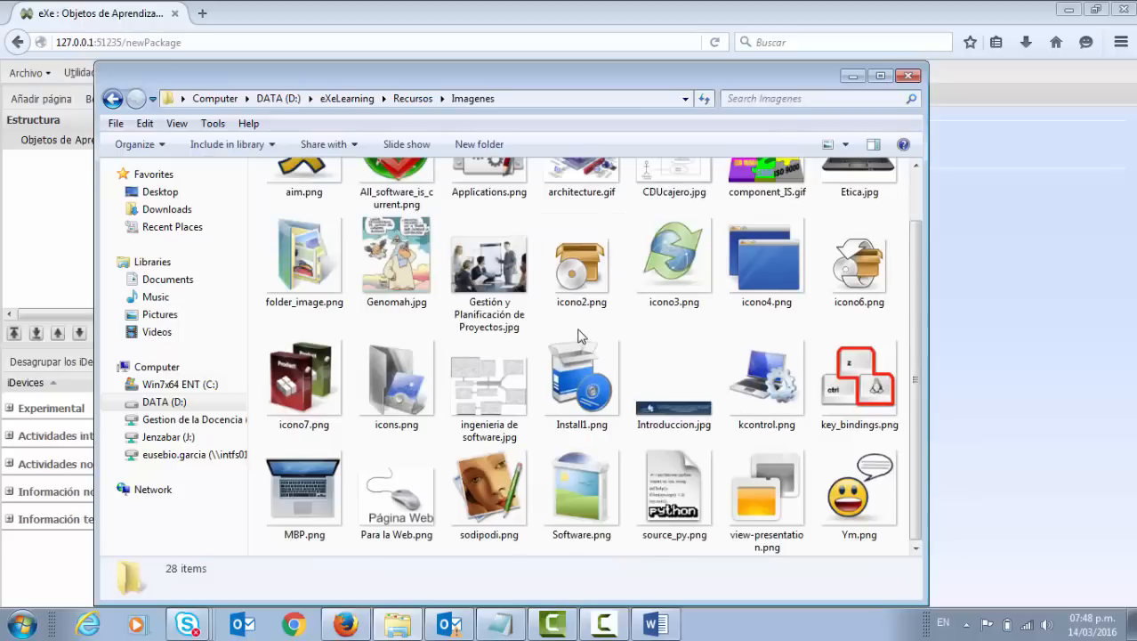
pyautogui.scroll(1, 577, 316)
pyautogui.scroll(-1, 560, 320)
pyautogui.scroll(1, 550, 316)
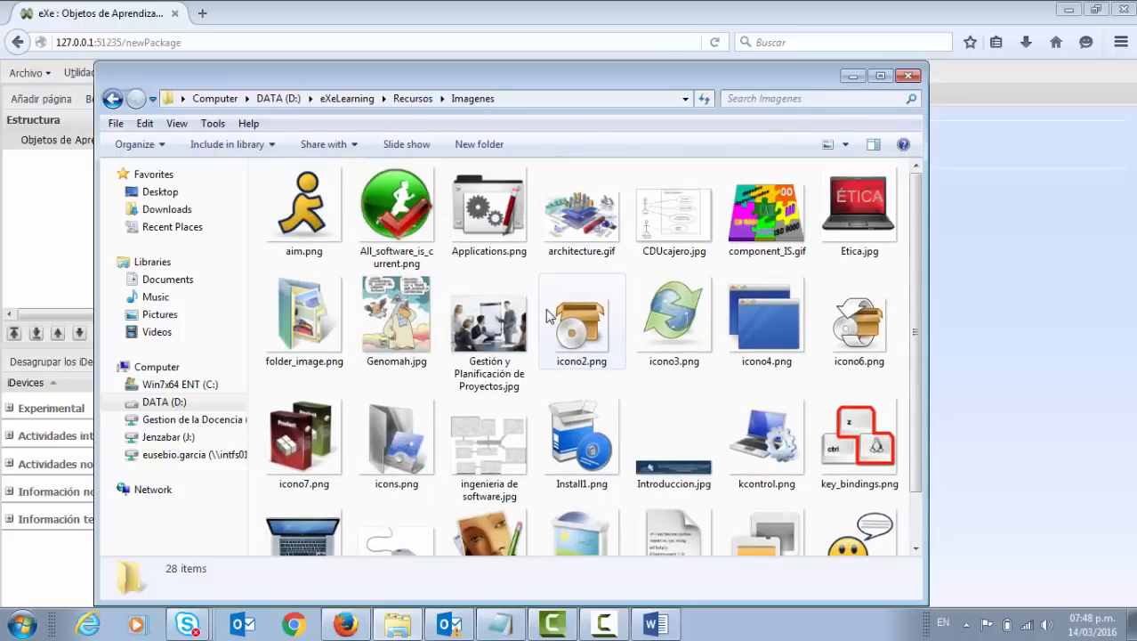
pyautogui.scroll(-1, 543, 314)
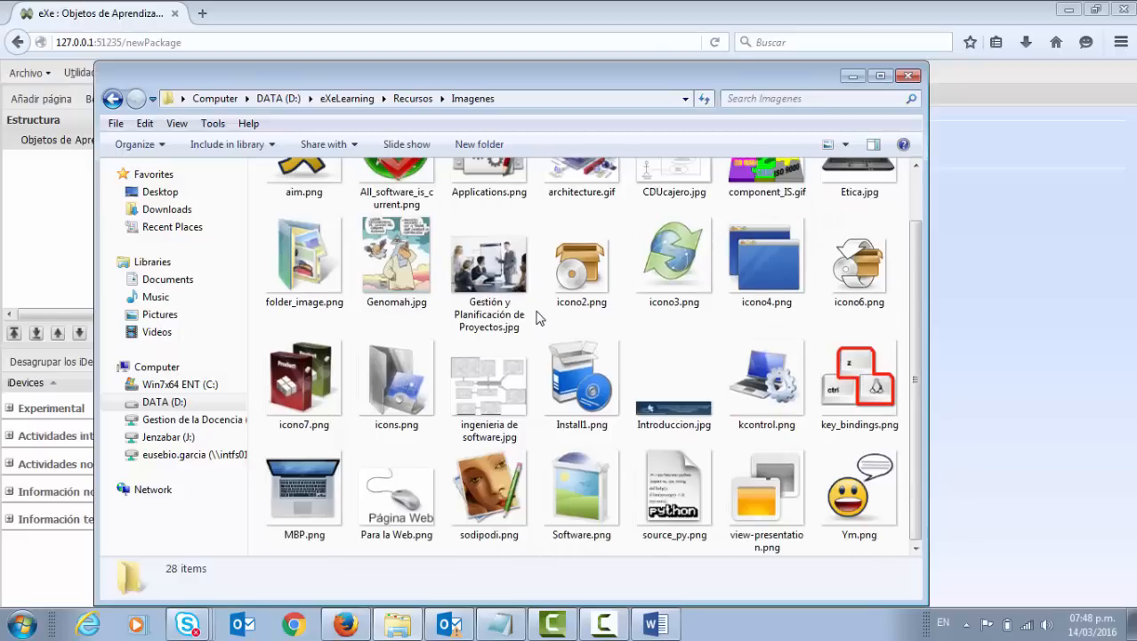
pyautogui.scroll(1, 546, 325)
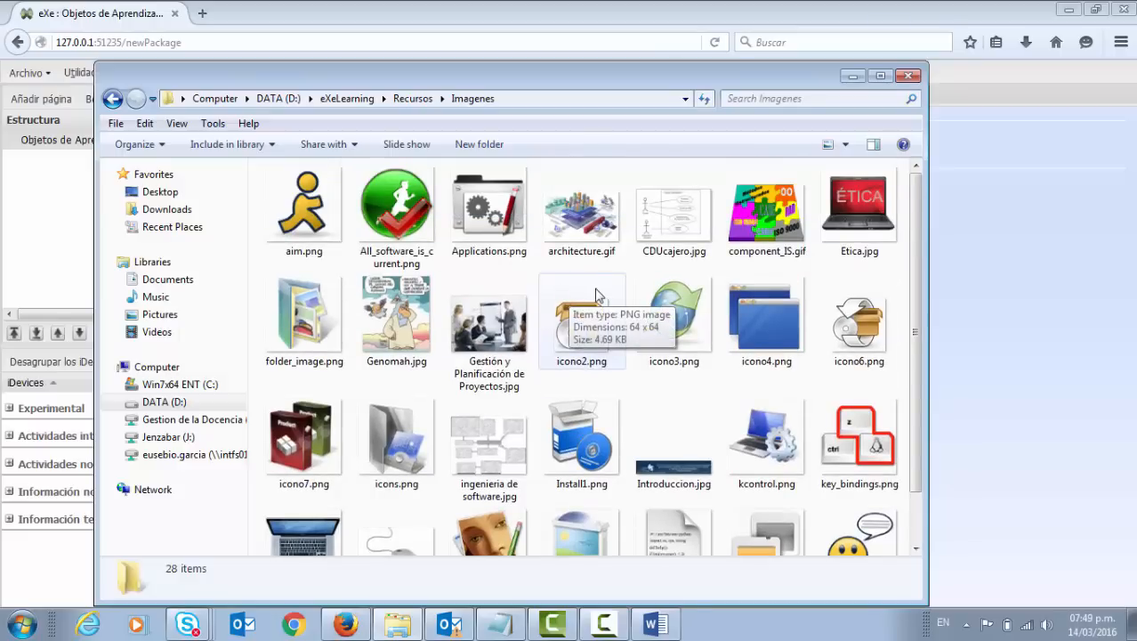
pyautogui.scroll(-1, 602, 297)
pyautogui.scroll(1, 574, 329)
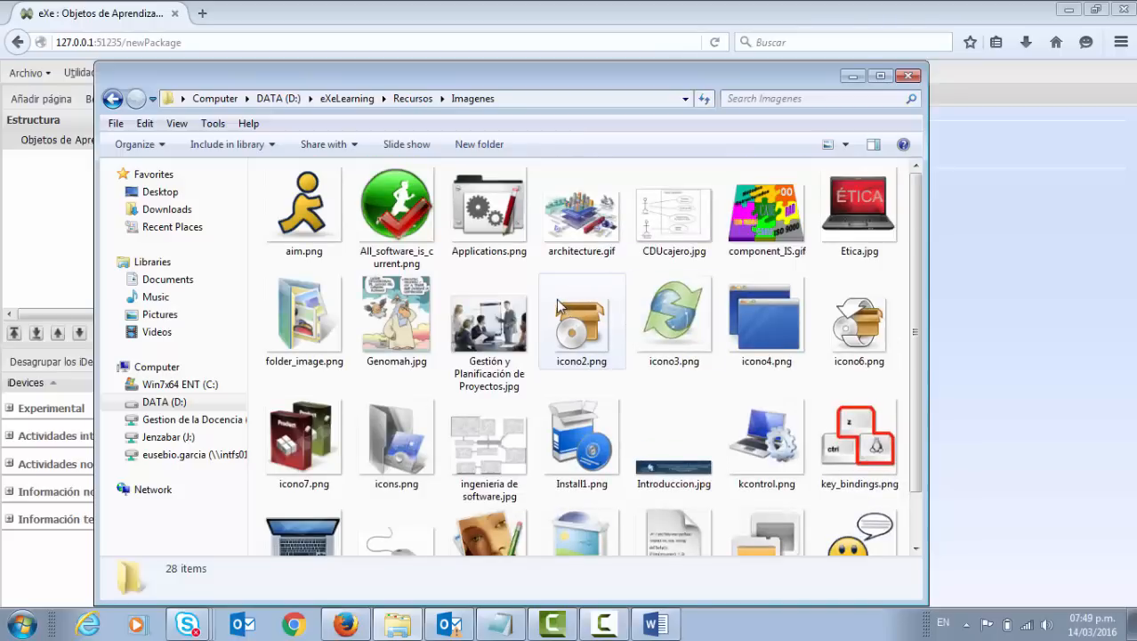
pyautogui.scroll(-1, 519, 299)
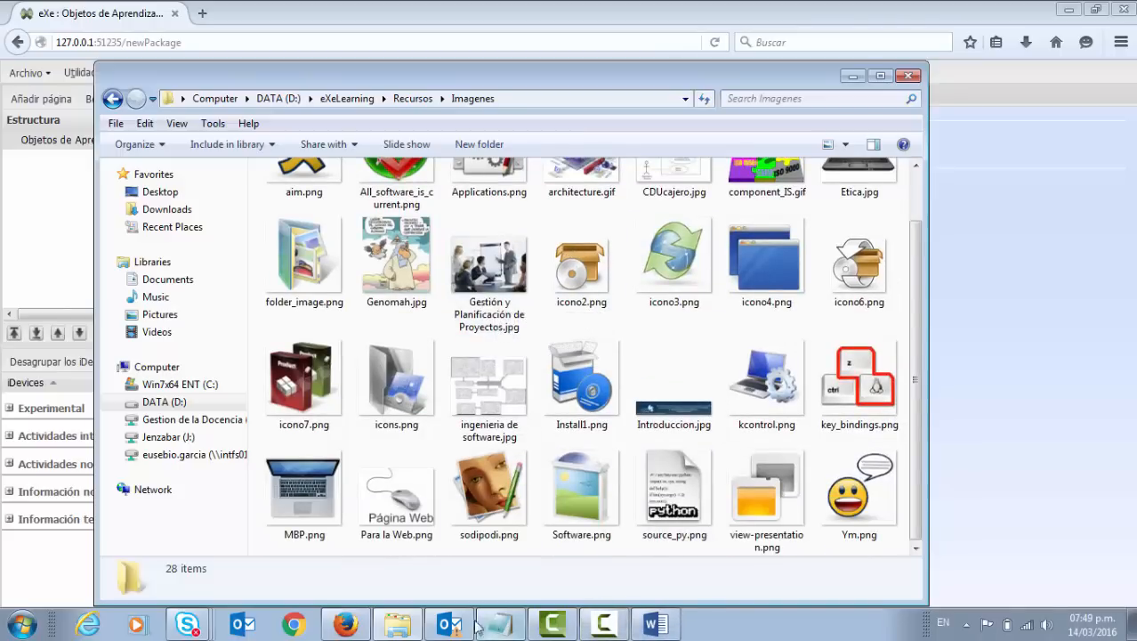
# Switch back to eXeLearning in Firefox and add a Texto libre iDevice from Información textual to the root page.
pyautogui.click(345, 623)
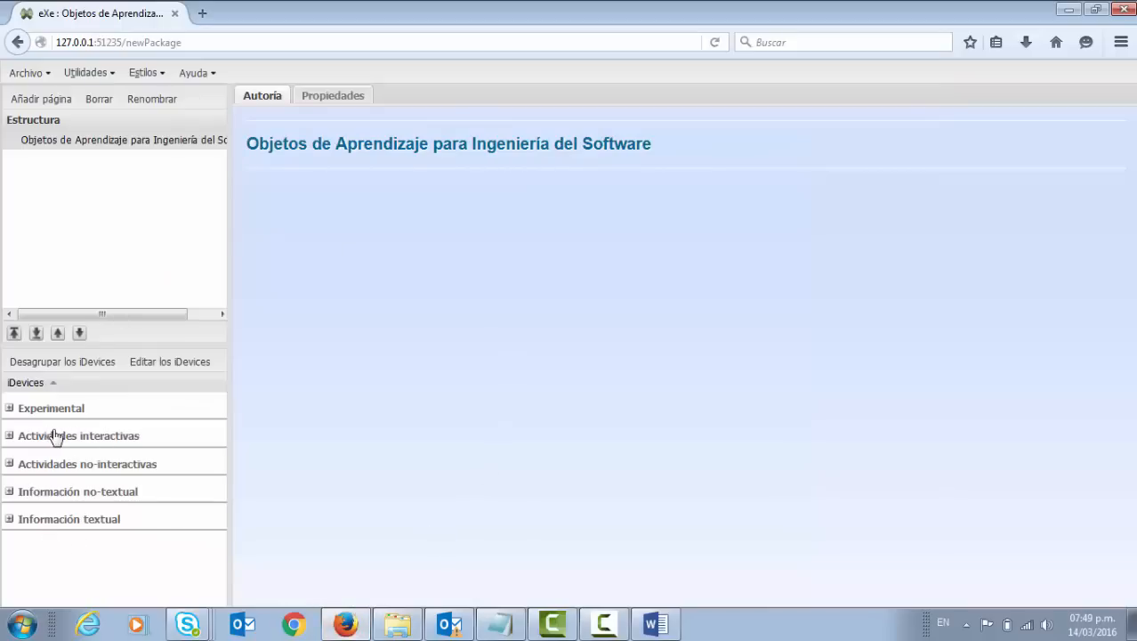
pyautogui.click(10, 521)
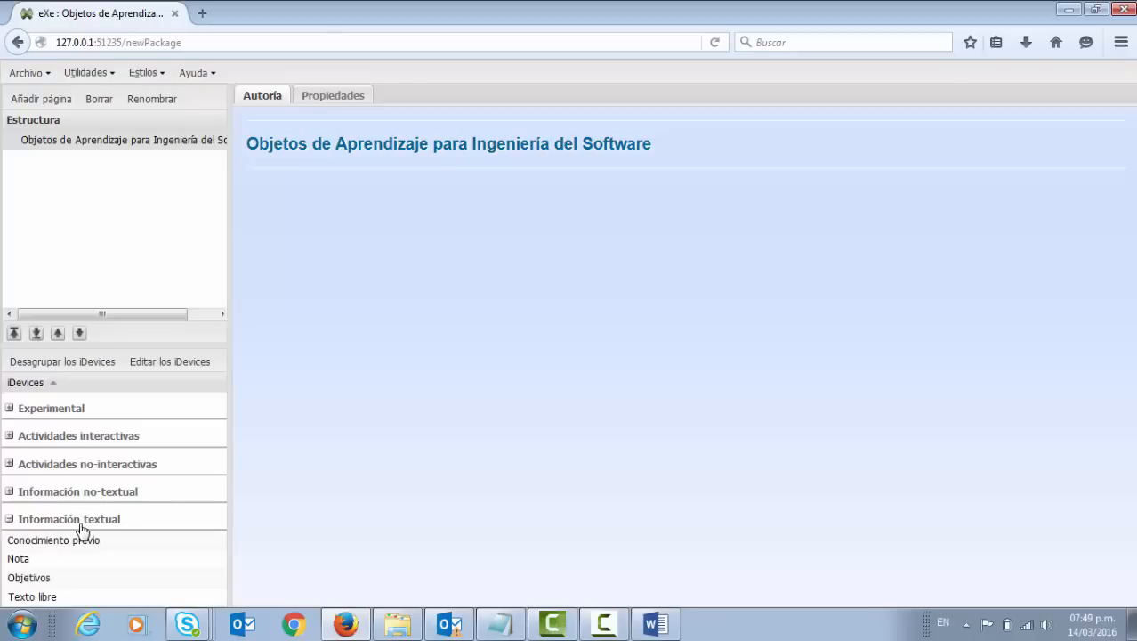
pyautogui.click(42, 598)
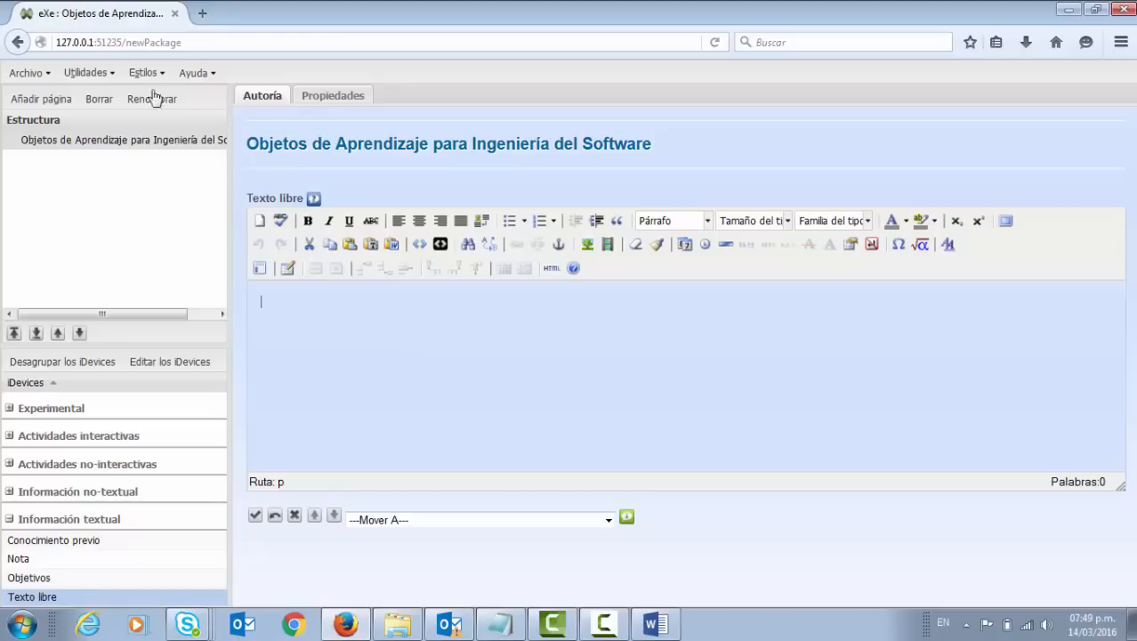
# Review the Imagenes folder in File Explorer and the course outline in Word, and locate architecture.gif among the images.
pyautogui.click(398, 625)
pyautogui.scroll(1, 485, 354)
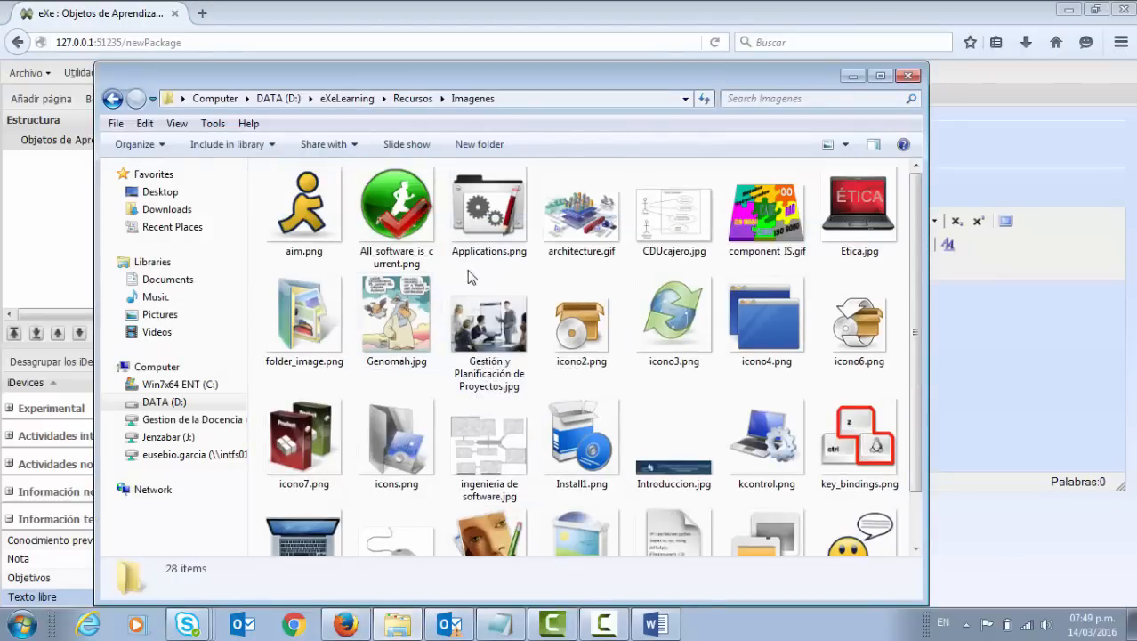
pyautogui.scroll(-1, 472, 276)
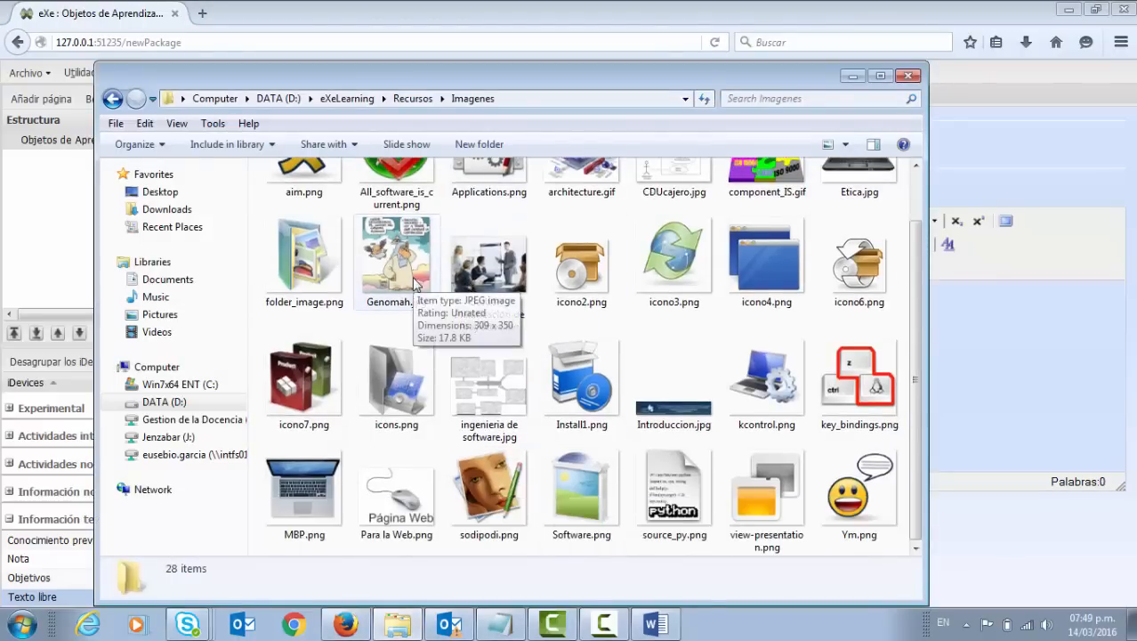
pyautogui.scroll(1, 267, 383)
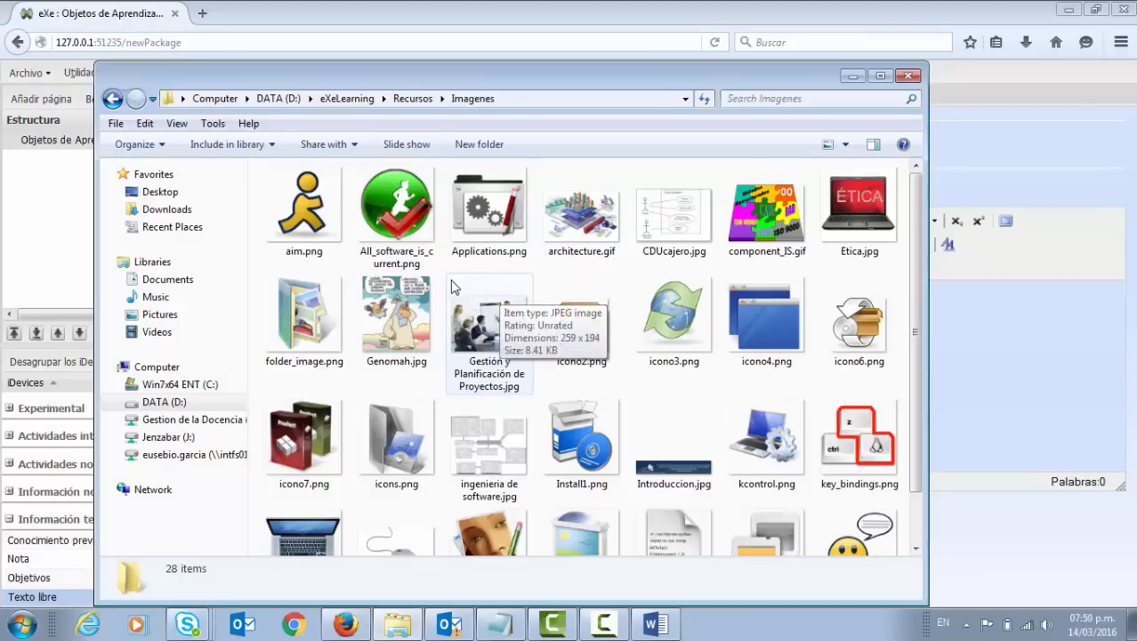
pyautogui.scroll(-1, 450, 292)
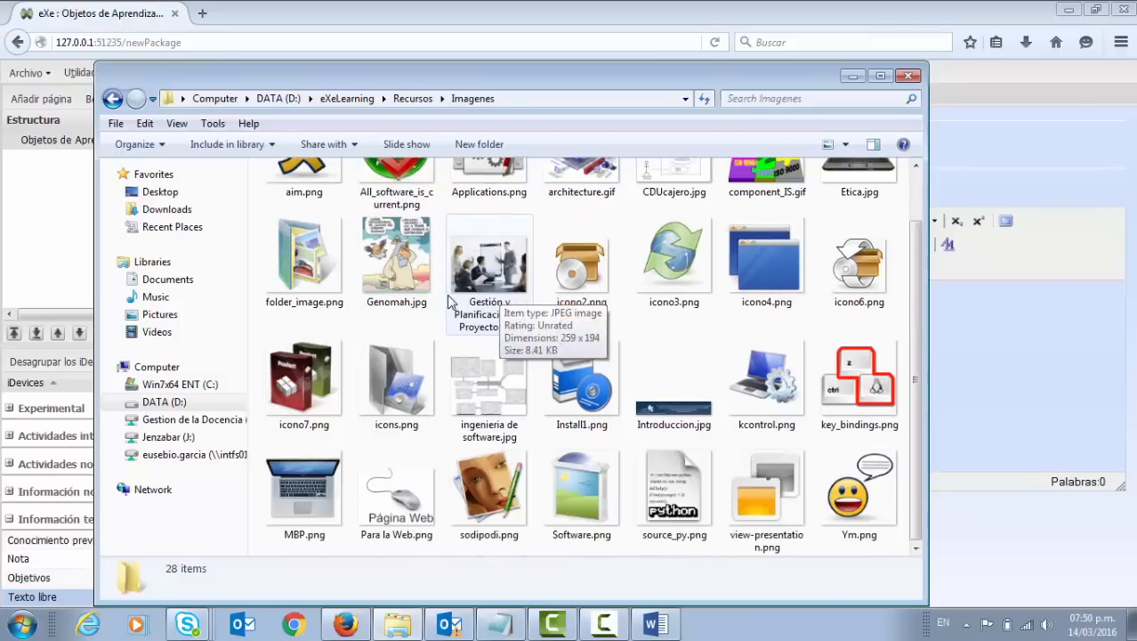
pyautogui.click(655, 625)
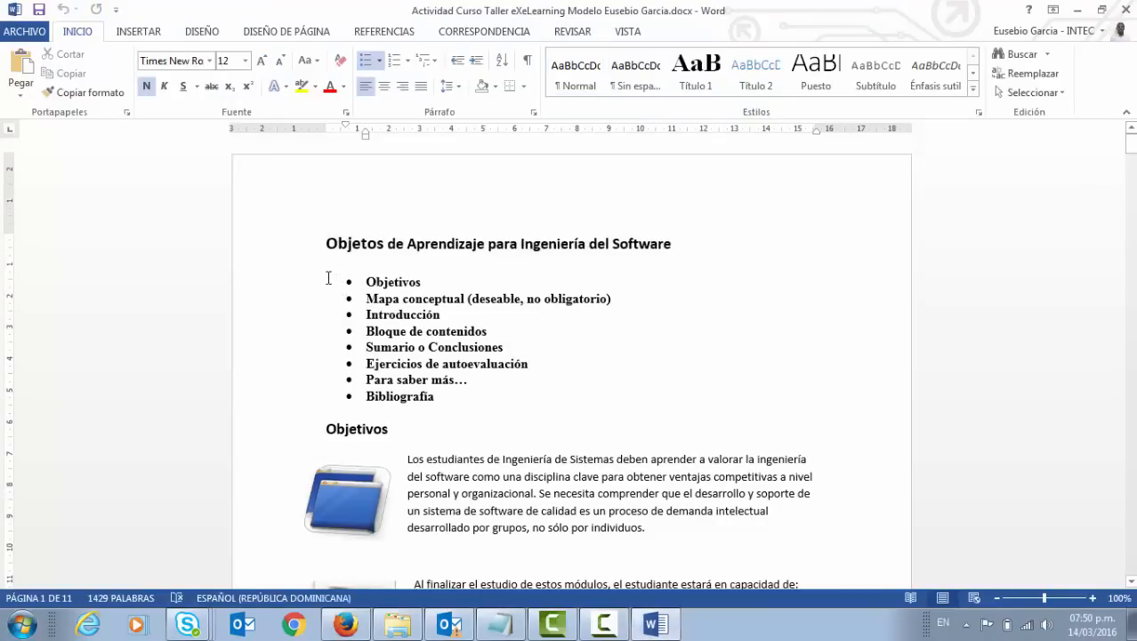
pyautogui.click(397, 625)
pyautogui.scroll(1, 627, 396)
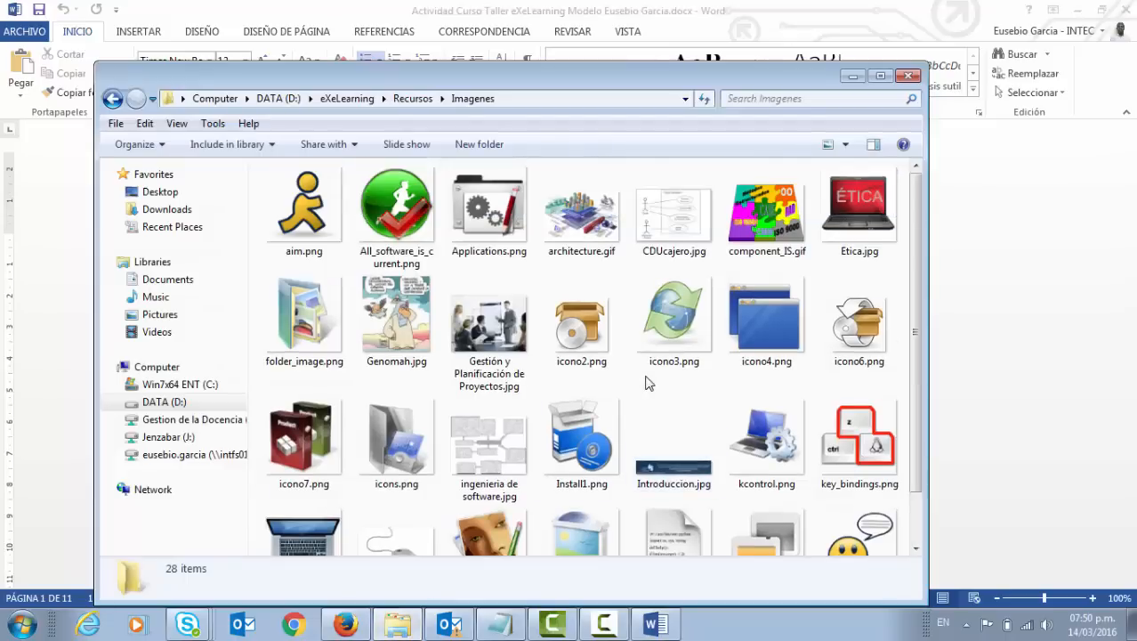
pyautogui.click(609, 251)
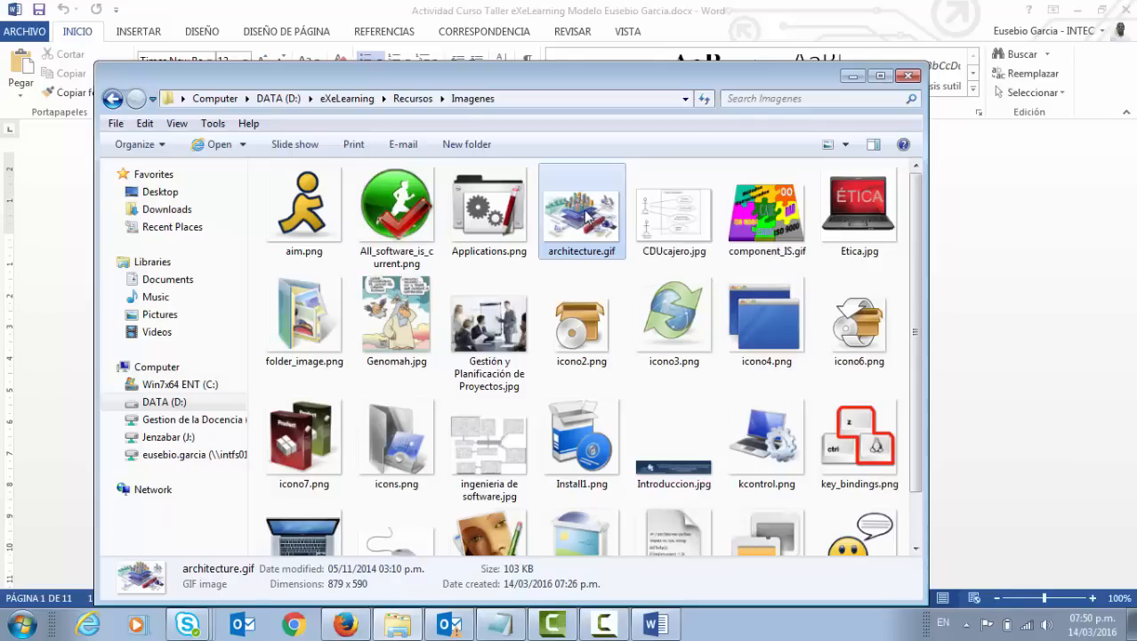
pyautogui.click(940, 242)
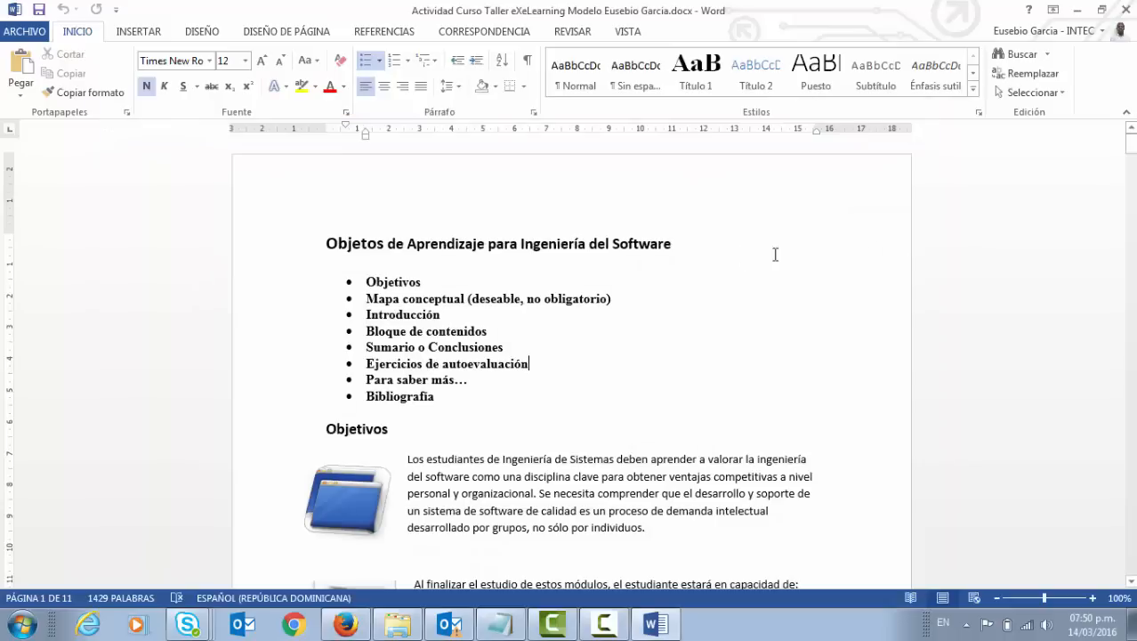
# Return to eXeLearning in Firefox and start inserting an image in the Texto libre editor, opening the image file browser.
pyautogui.click(346, 624)
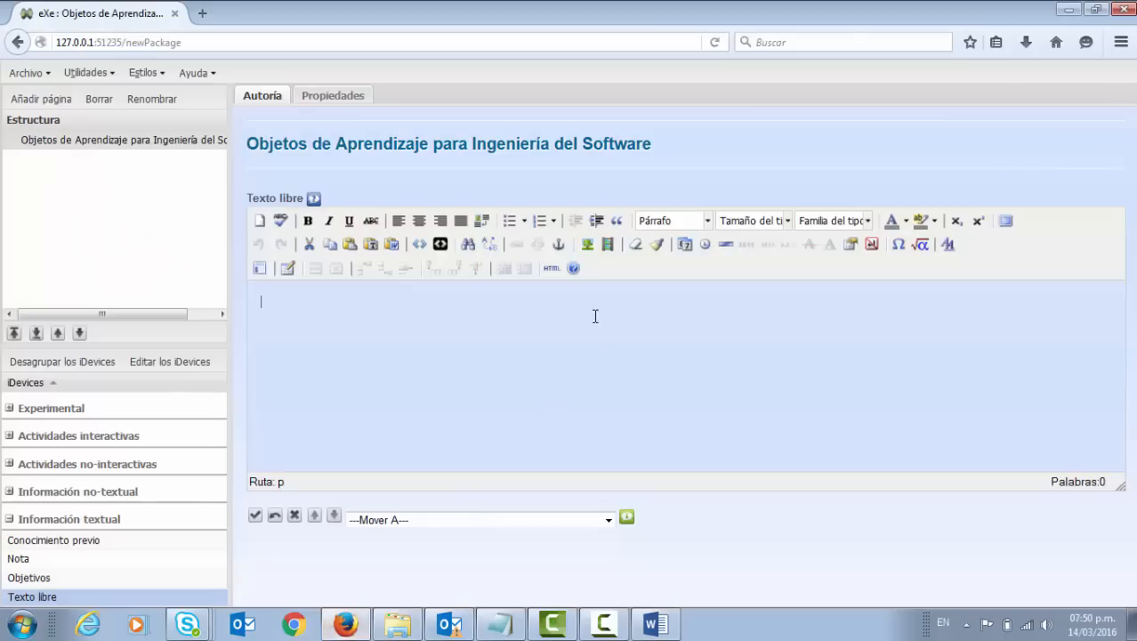
pyautogui.click(589, 246)
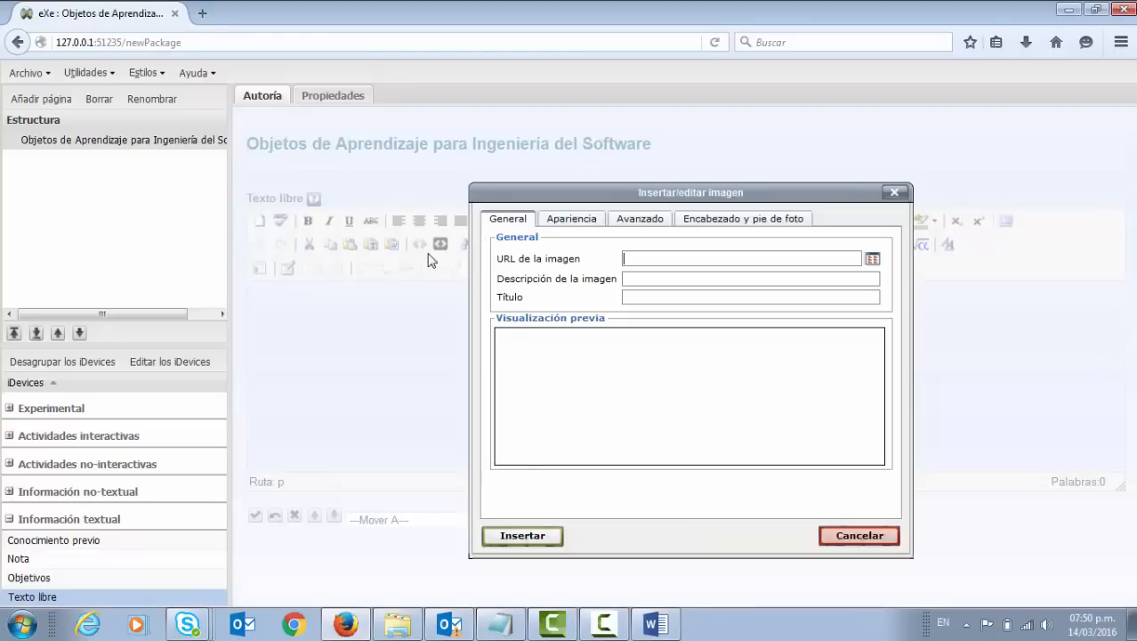
pyautogui.click(872, 258)
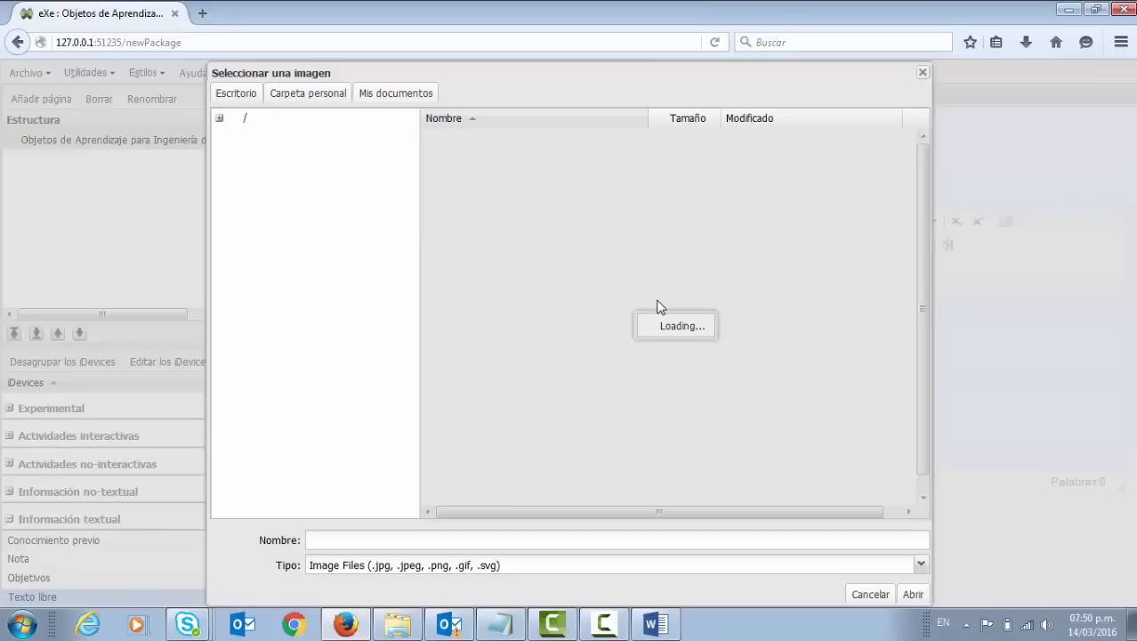
# Collapse the unneeded folders under D: and open eXeLearning/Recursos/Imagenes in the image browser.
pyautogui.click(240, 104)
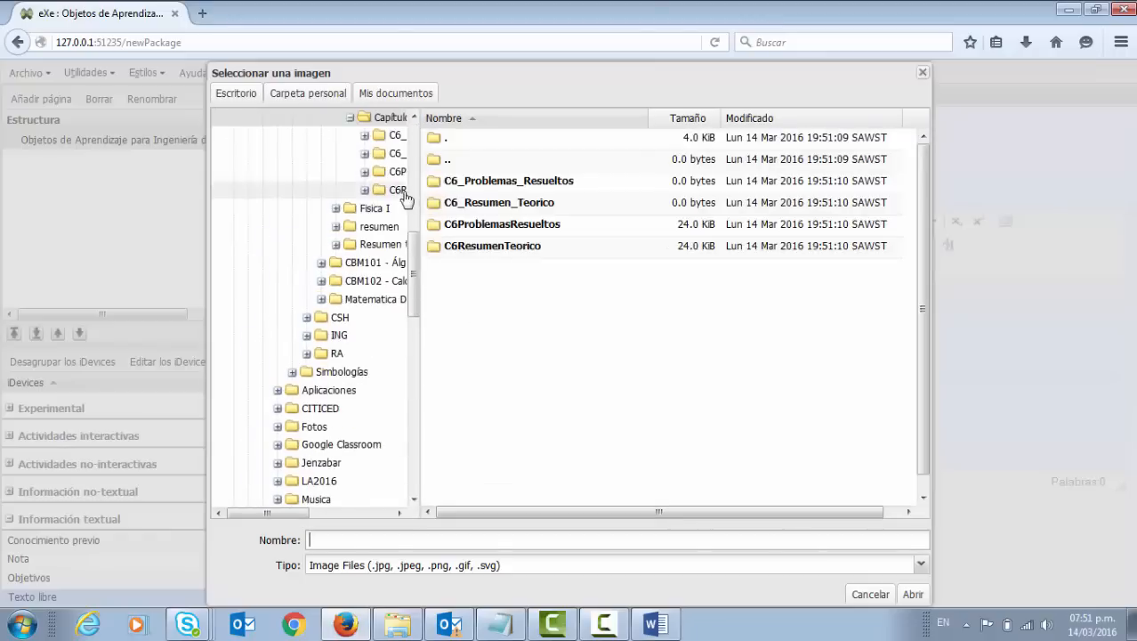
pyautogui.moveTo(416, 262); pyautogui.dragTo(419, 121)
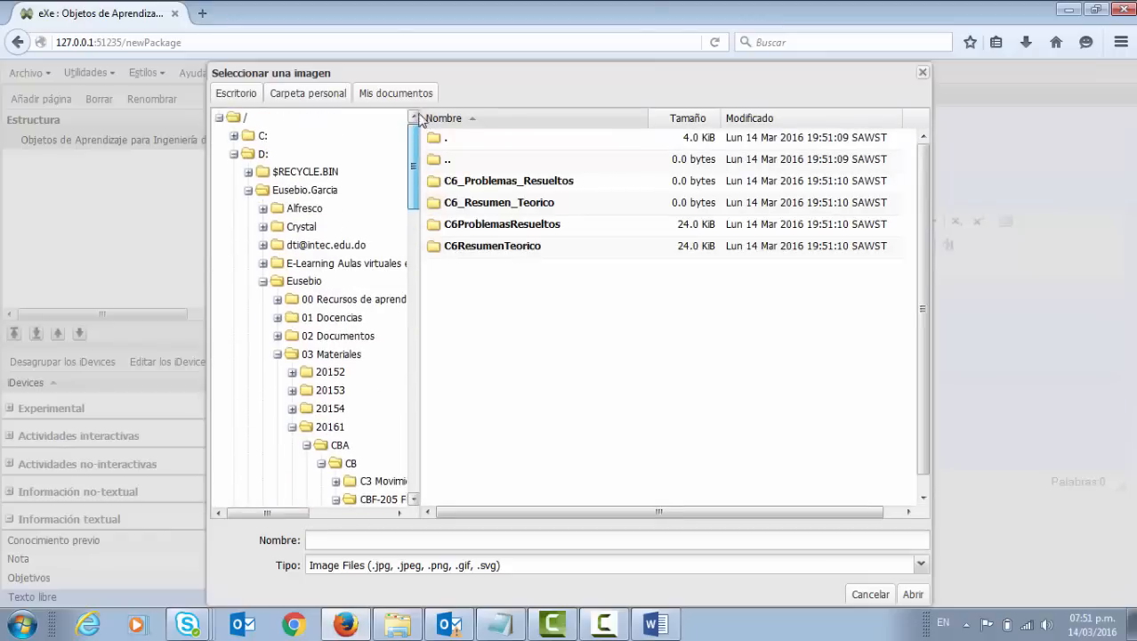
pyautogui.click(263, 281)
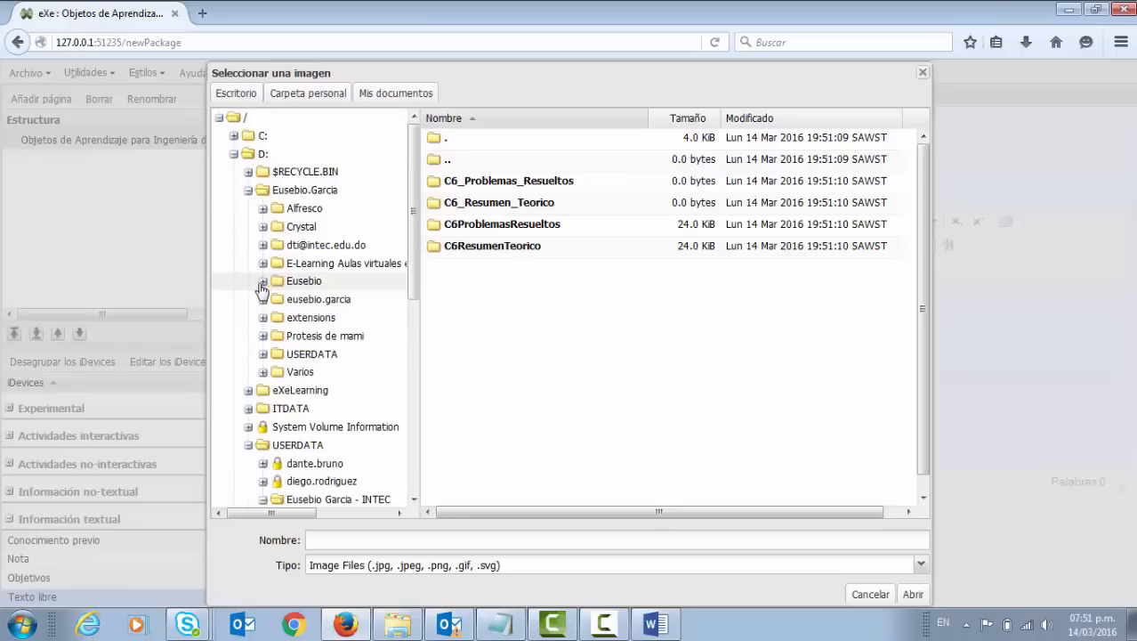
pyautogui.click(249, 189)
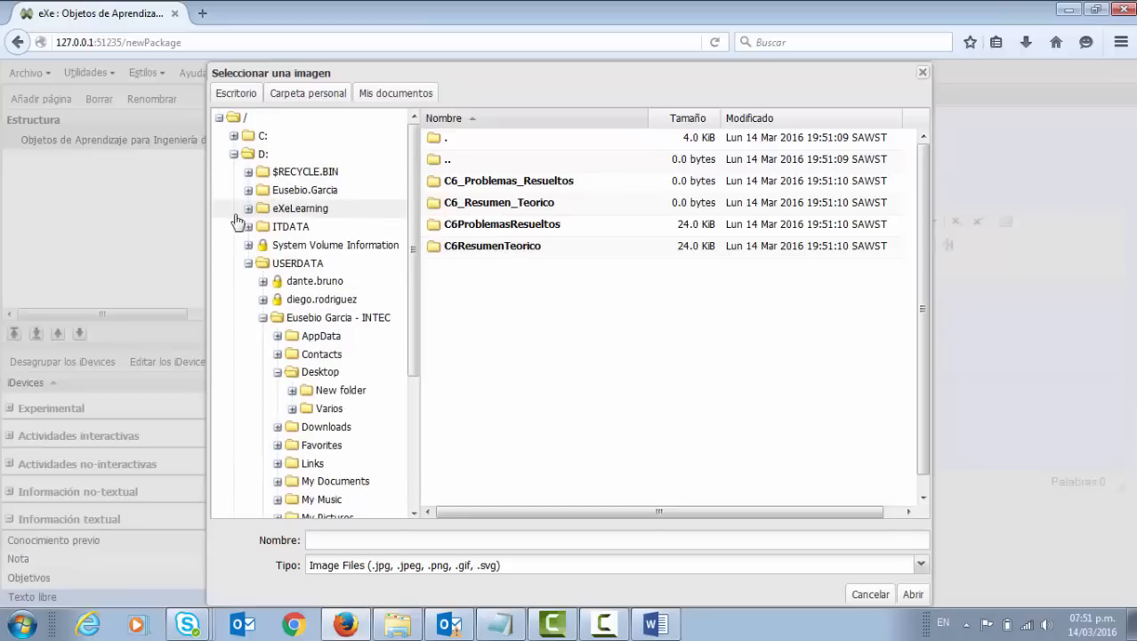
pyautogui.click(249, 264)
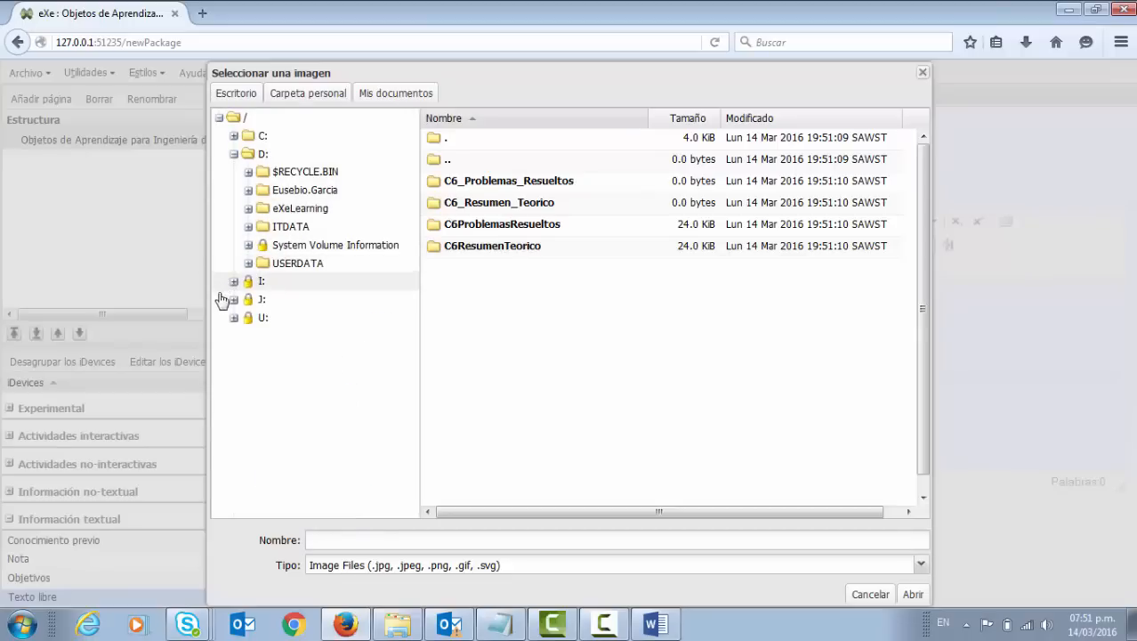
pyautogui.click(248, 208)
pyautogui.click(263, 227)
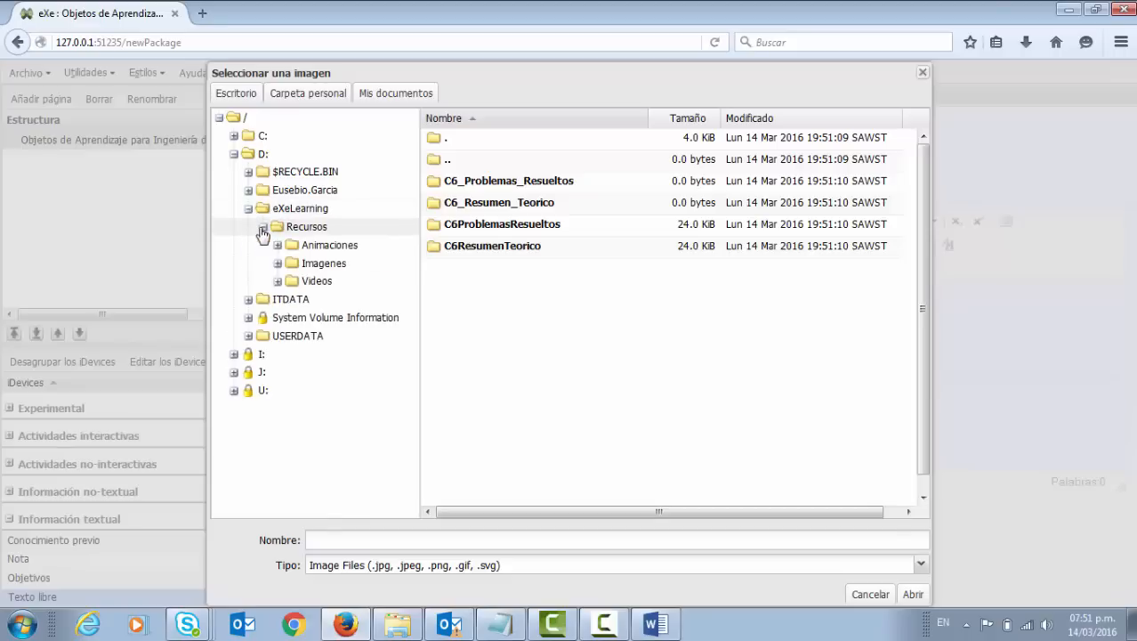
pyautogui.click(305, 267)
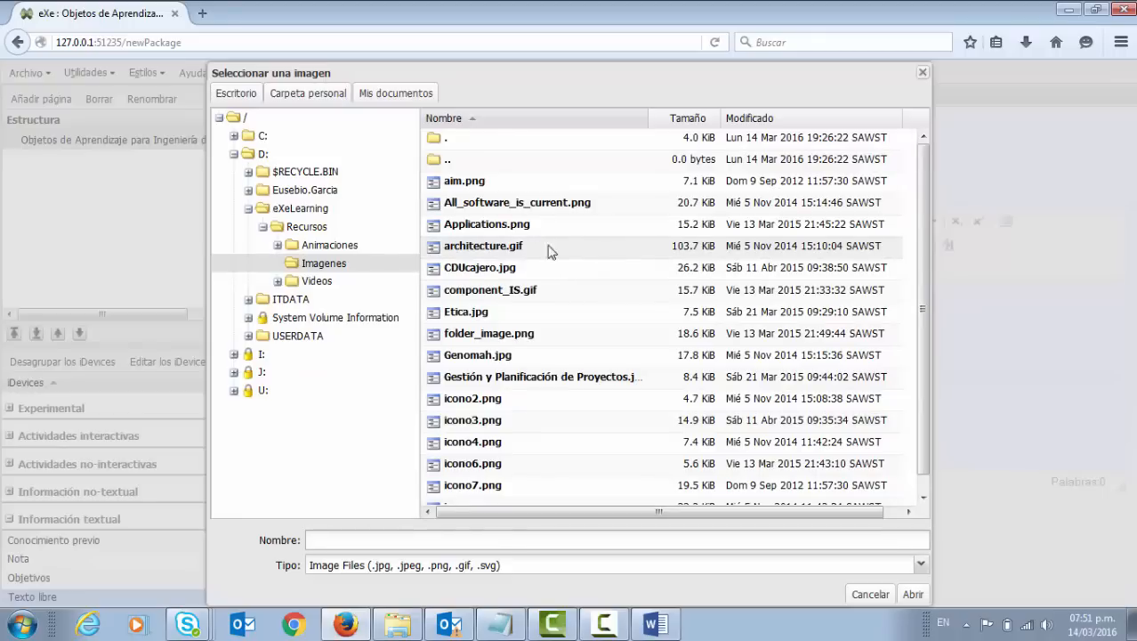
# Choose architecture.gif and insert it into the Texto libre editor.
pyautogui.click(509, 251)
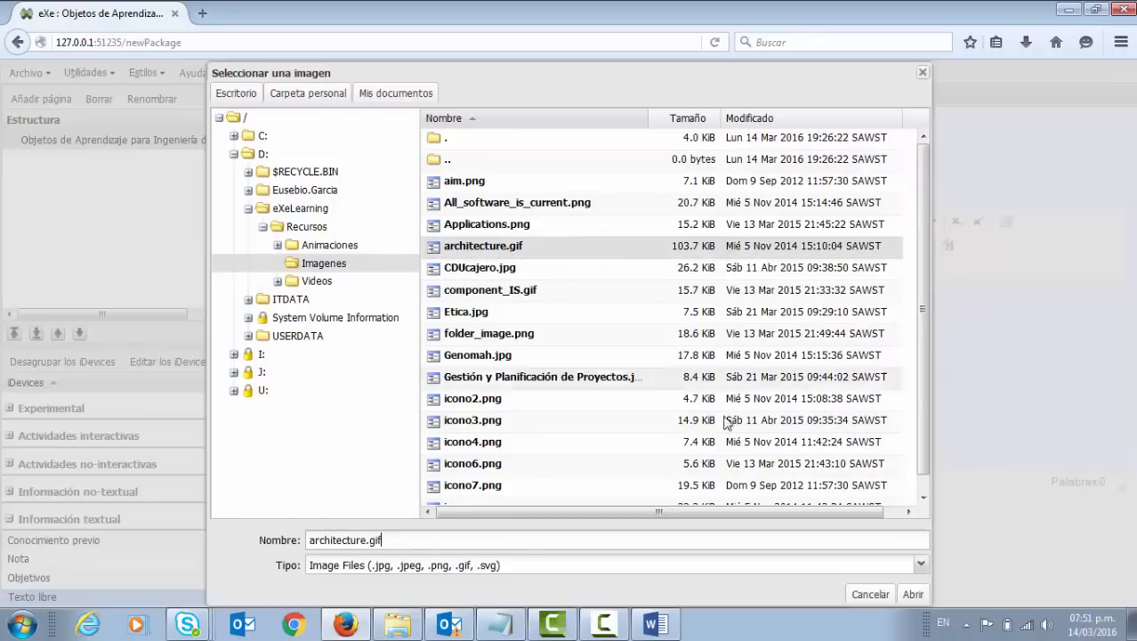
pyautogui.click(917, 596)
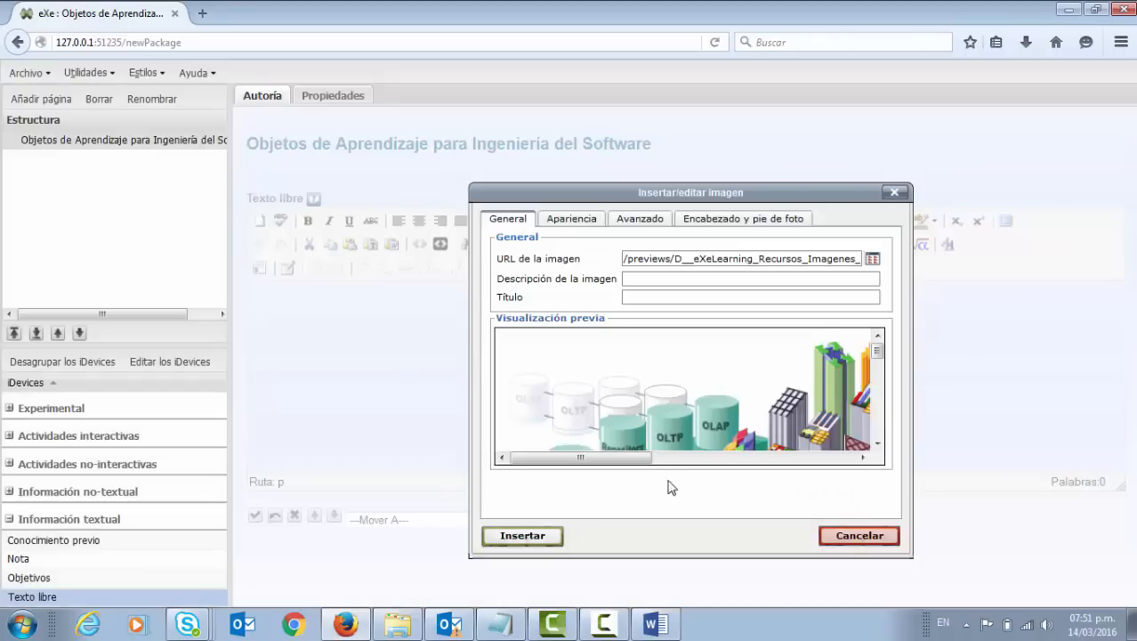
pyautogui.click(534, 536)
# Shrink the inserted architecture image to about four fifths of the editor's width and check it from top to bottom.
pyautogui.click(645, 393)
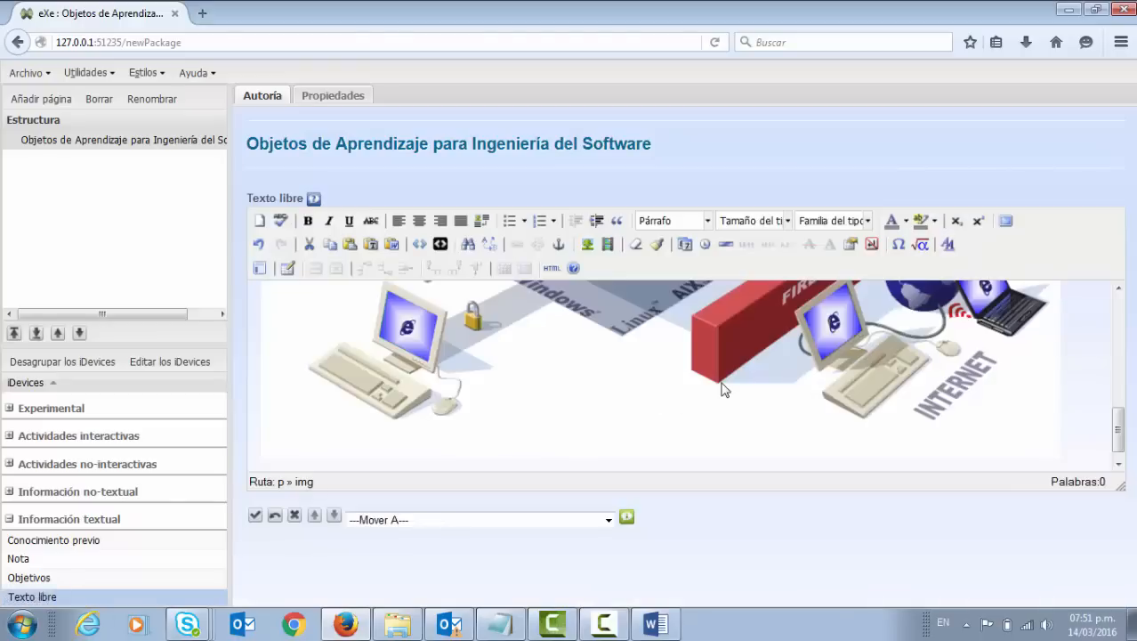
pyautogui.scroll(10, 810, 419)
pyautogui.scroll(-10, 810, 418)
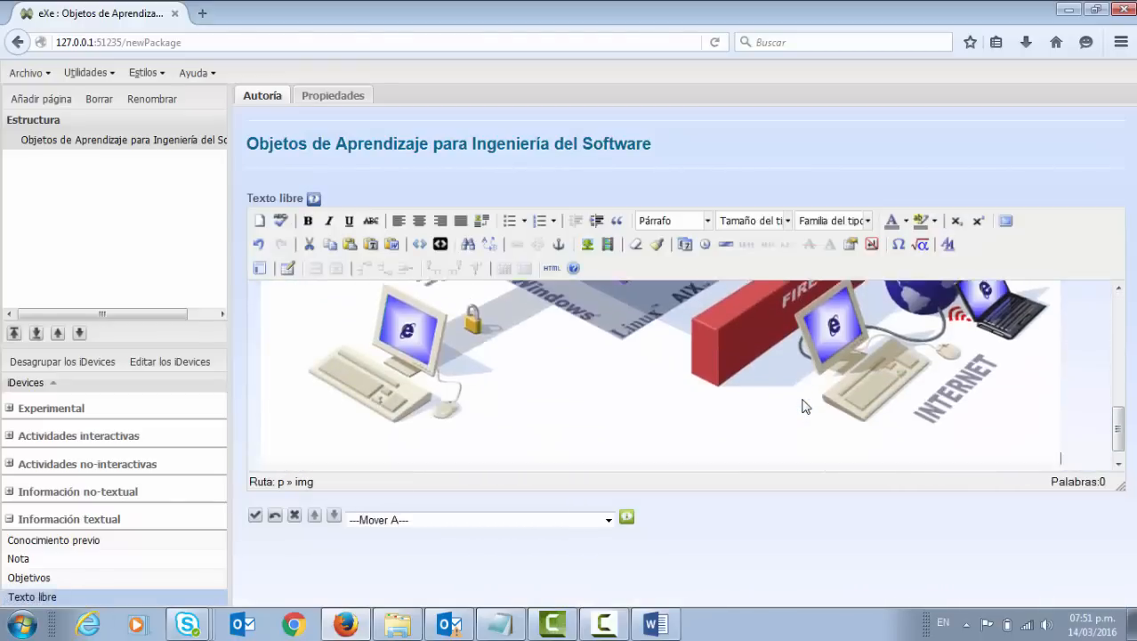
pyautogui.click(995, 437)
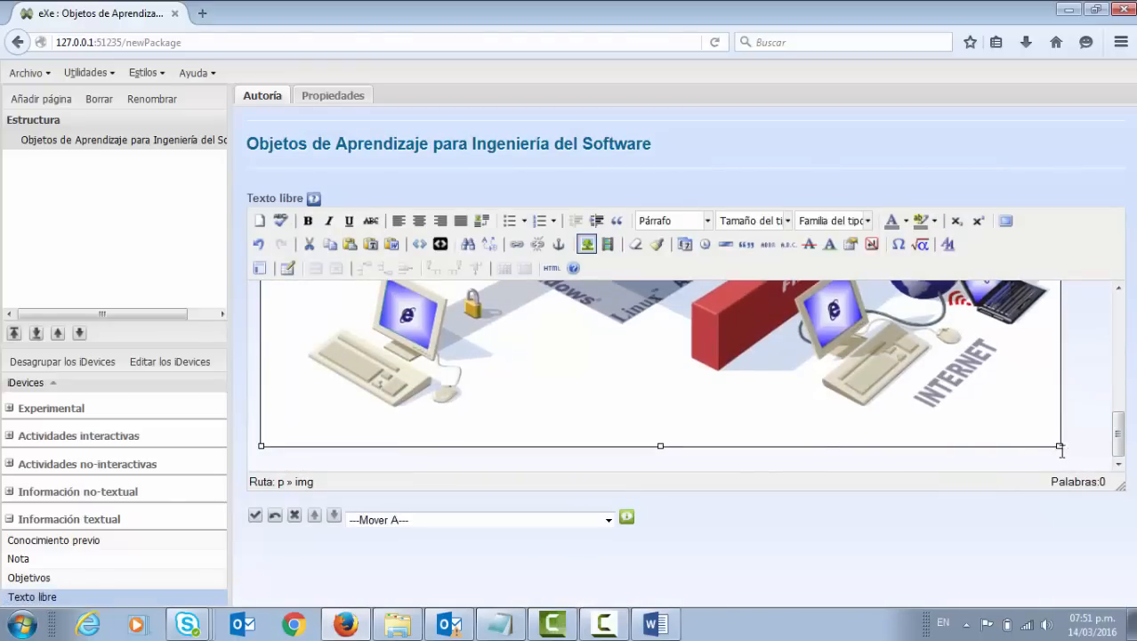
pyautogui.moveTo(1059, 444); pyautogui.dragTo(947, 386)
pyautogui.scroll(-8, 939, 389)
pyautogui.scroll(8, 987, 389)
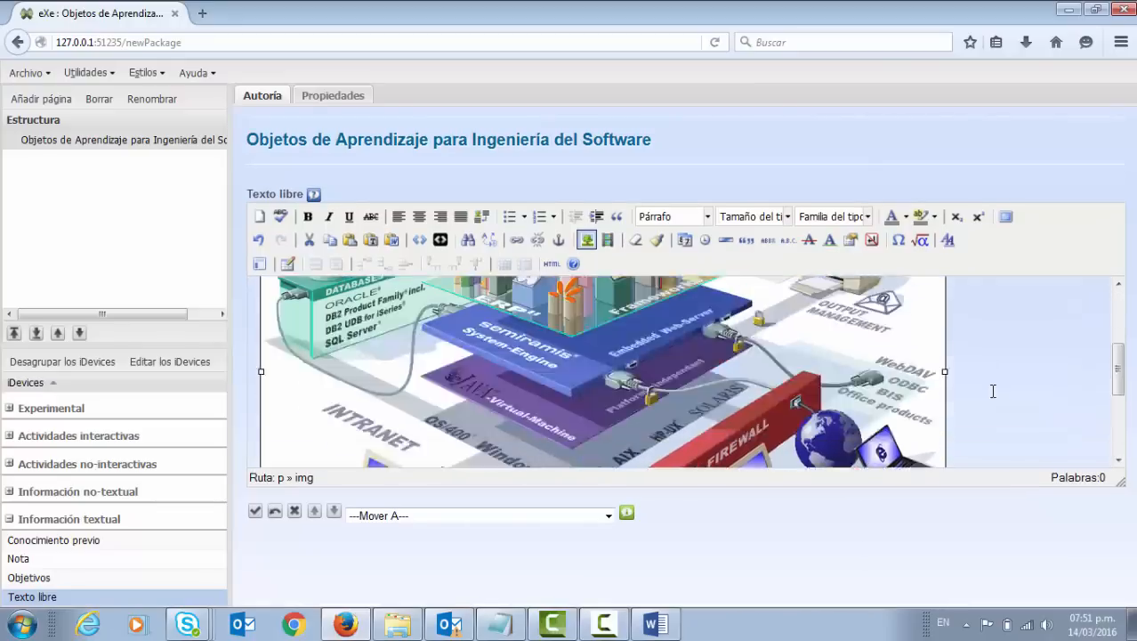
pyautogui.scroll(-8, 990, 393)
pyautogui.scroll(-2, 975, 410)
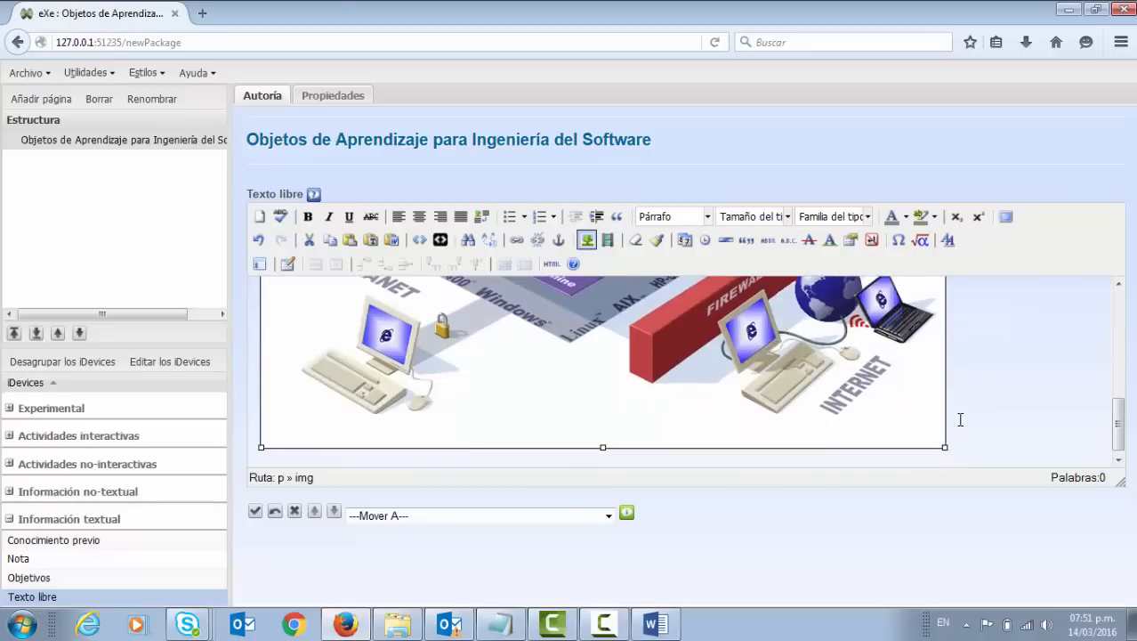
pyautogui.scroll(8, 944, 420)
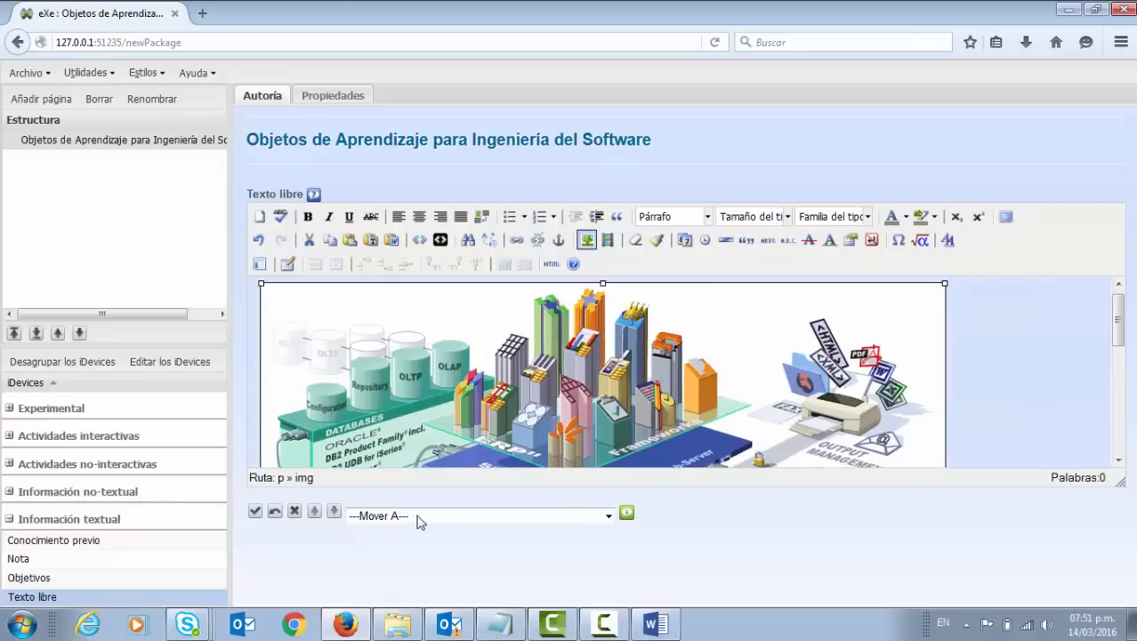
# Save the Texto libre iDevice and check the architecture image on the root page from top to bottom.
pyautogui.click(256, 513)
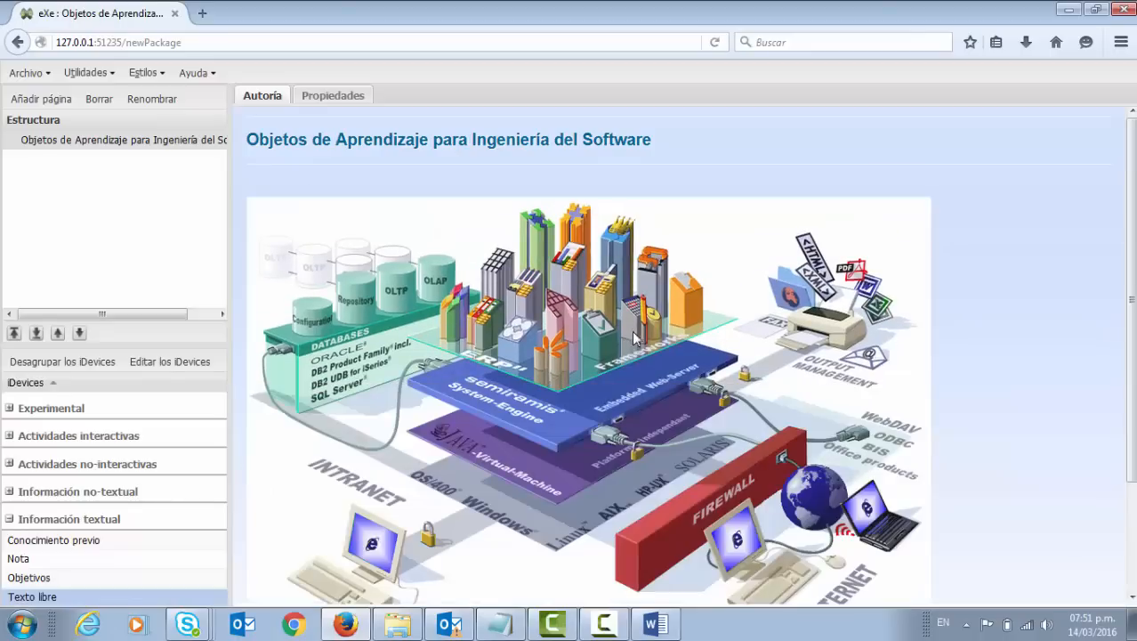
pyautogui.scroll(-2, 985, 411)
pyautogui.scroll(2, 985, 411)
pyautogui.scroll(-3, 552, 303)
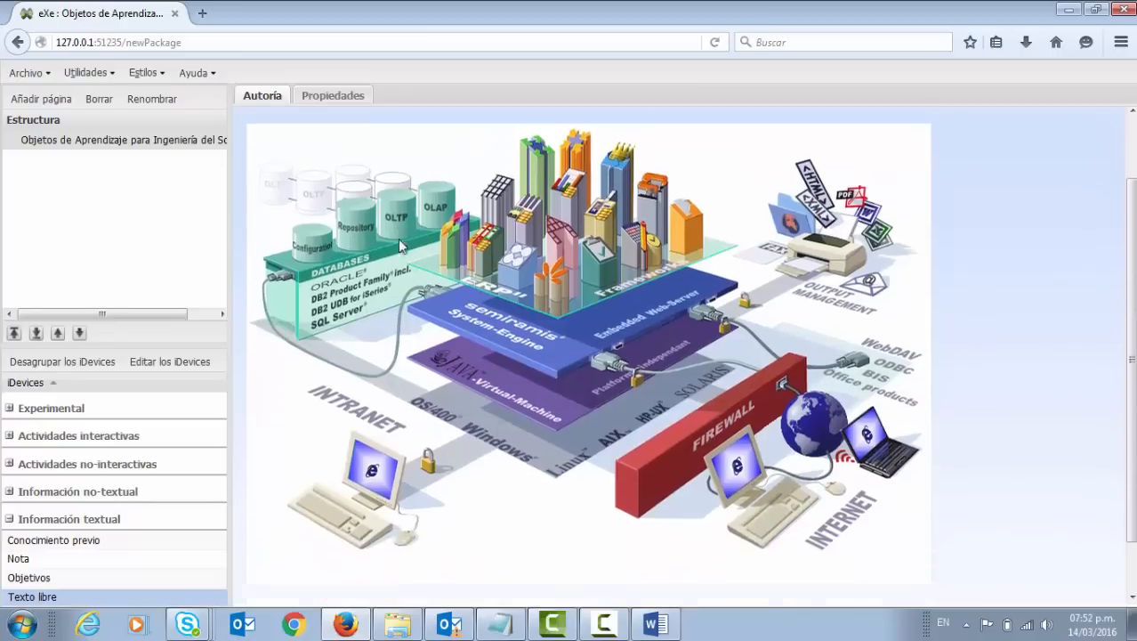
pyautogui.scroll(3, 421, 187)
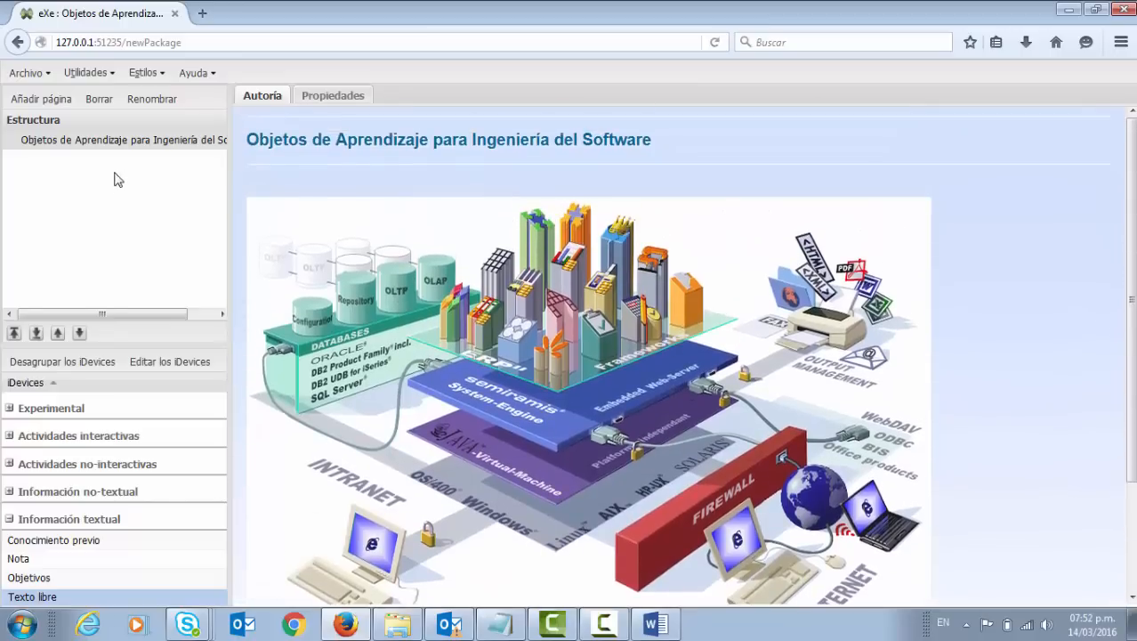
# Switch to the Word outline, copy the heading "Objetivos" from the bulleted list and return to eXeLearning in Firefox.
pyautogui.click(656, 625)
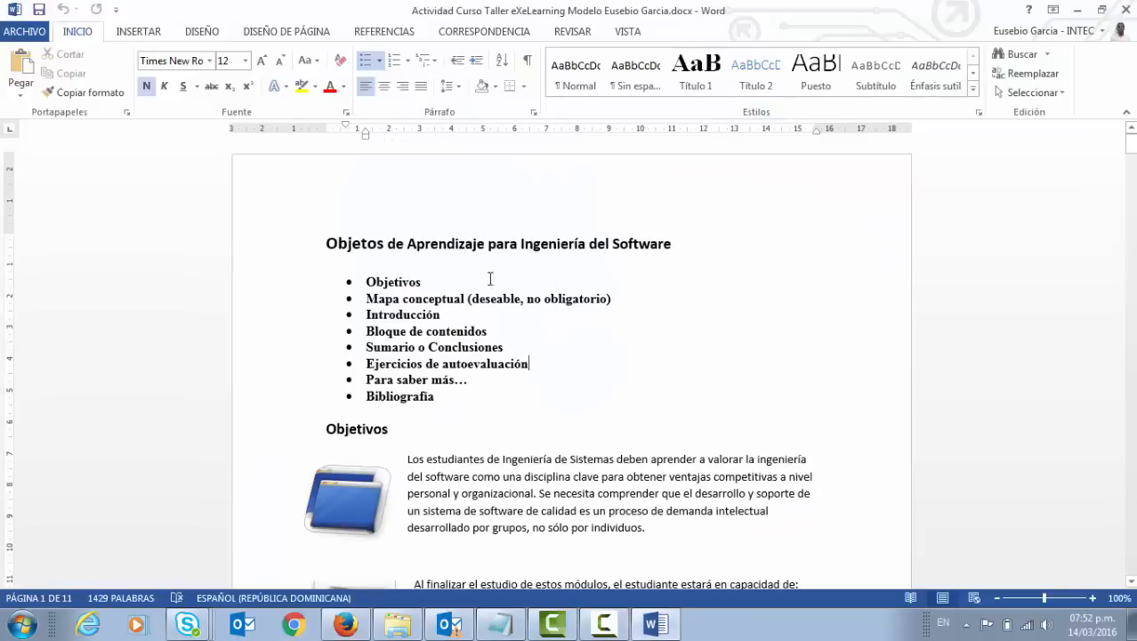
pyautogui.doubleClick(389, 281)
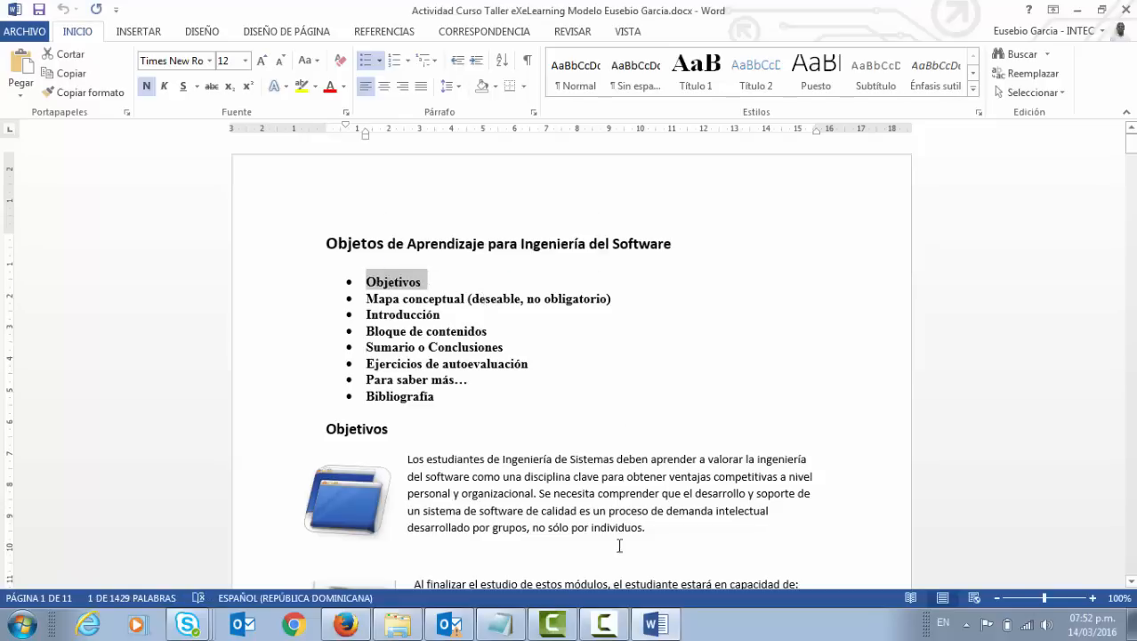
pyautogui.click(345, 625)
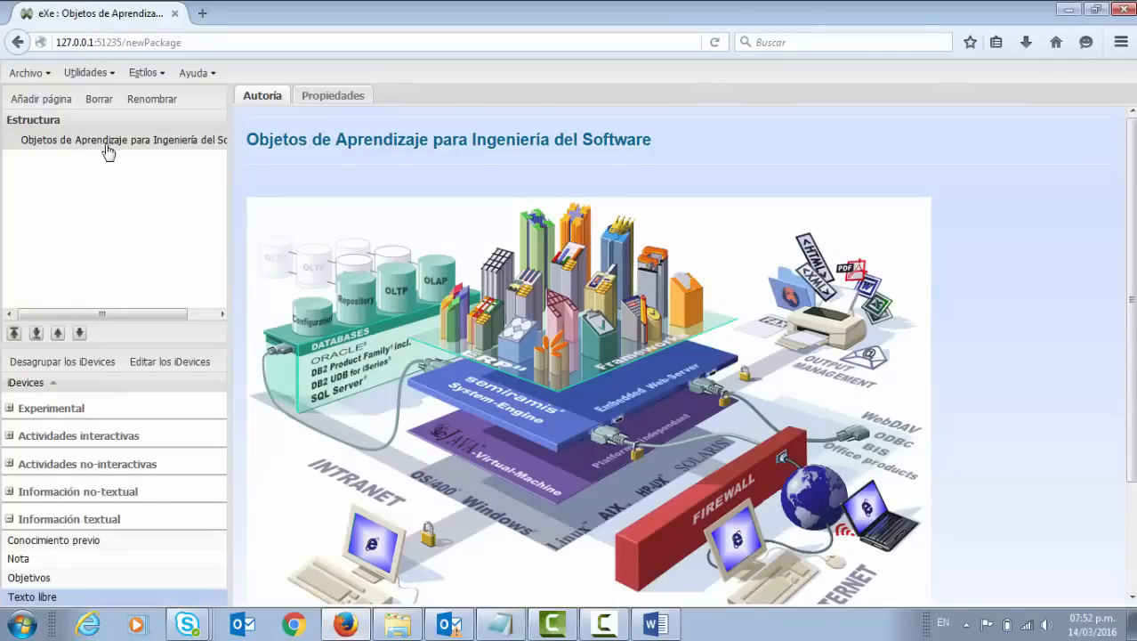
# Add a page under the root node and rename it Objetivos, without the pasted bullet.
pyautogui.click(41, 100)
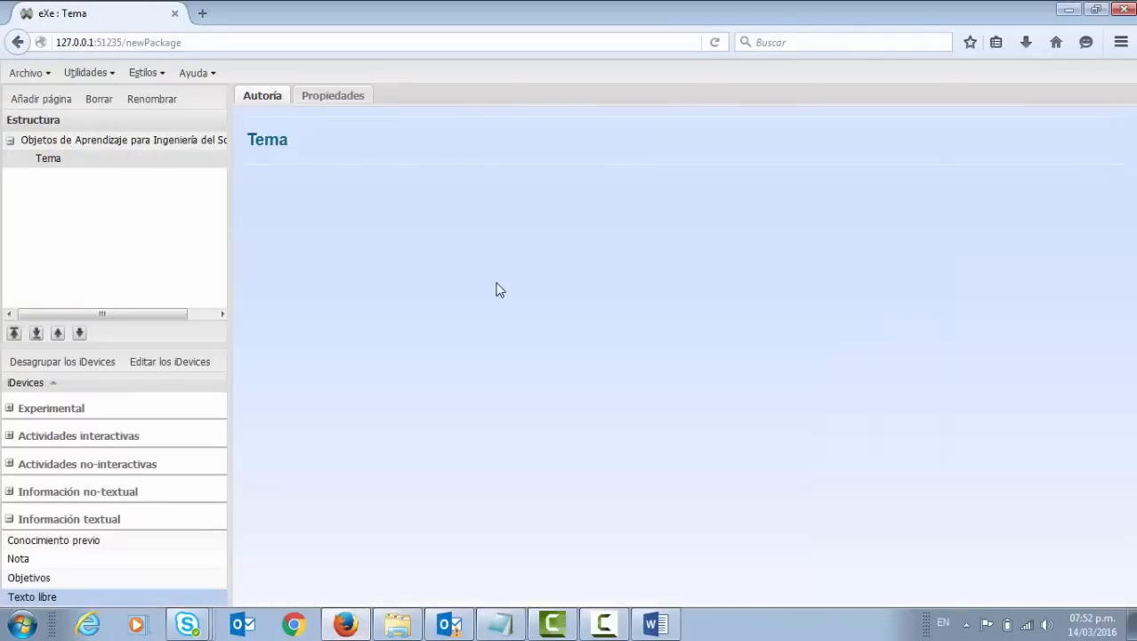
pyautogui.doubleClick(51, 158)
pyautogui.moveTo(528, 335); pyautogui.dragTo(382, 326)
pyautogui.write('•\tObjetivos')
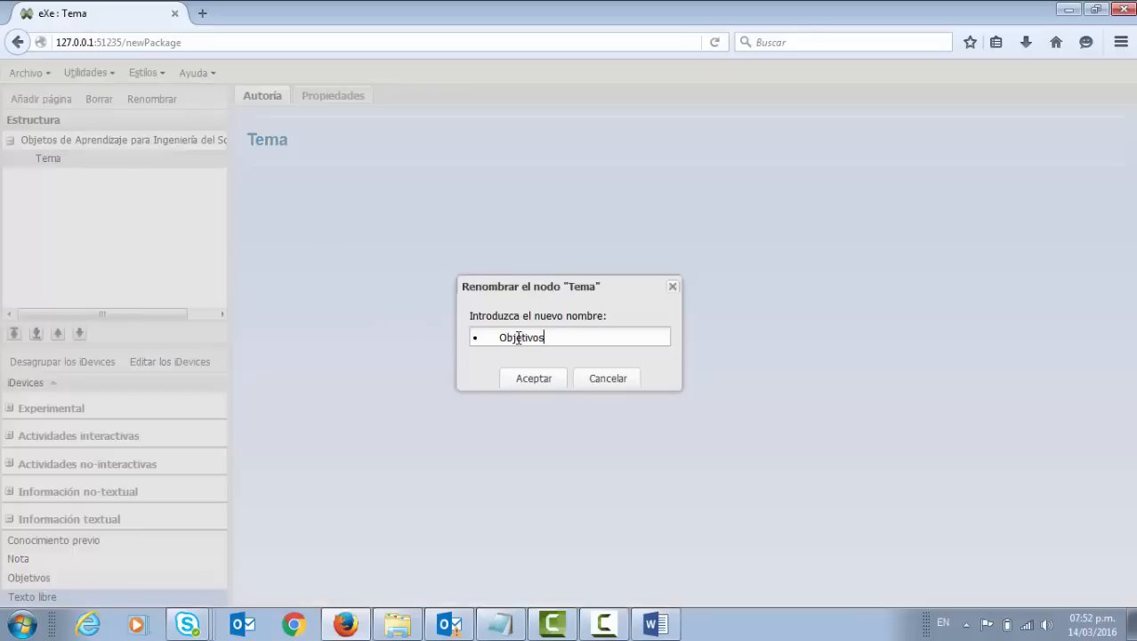
pyautogui.click(499, 337)
pyautogui.press('BackSpace')
pyautogui.press('BackSpace')
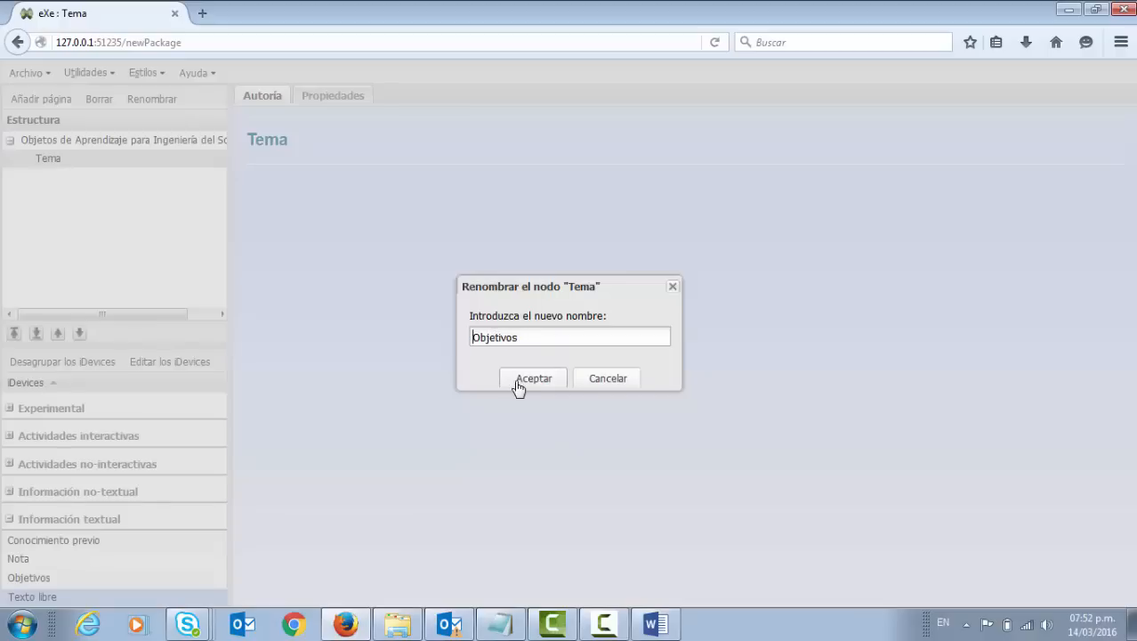
pyautogui.click(518, 385)
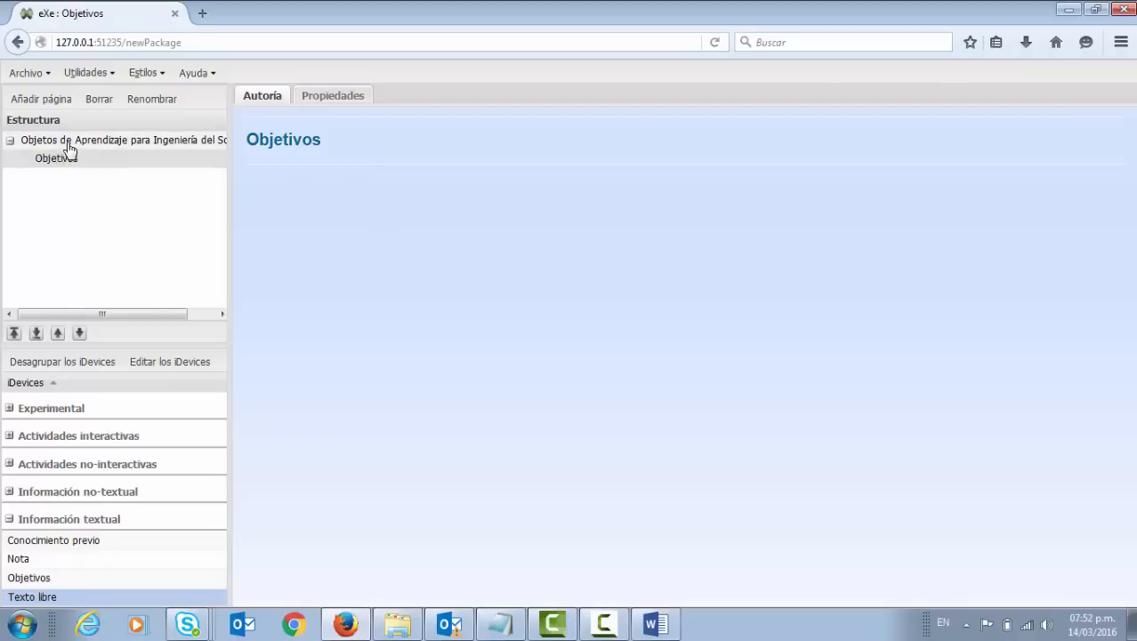
pyautogui.click(9, 141)
pyautogui.click(10, 140)
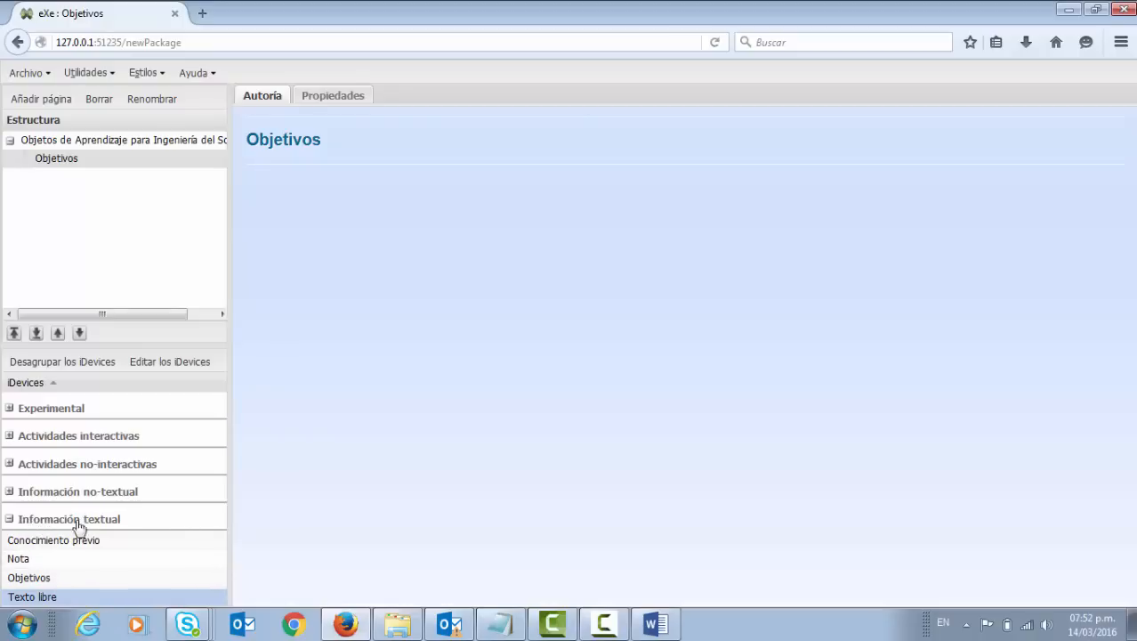
# Add an Objetivos iDevice to the Objetivos page and review the layout of the Objetivos section in the Word document.
pyautogui.click(30, 579)
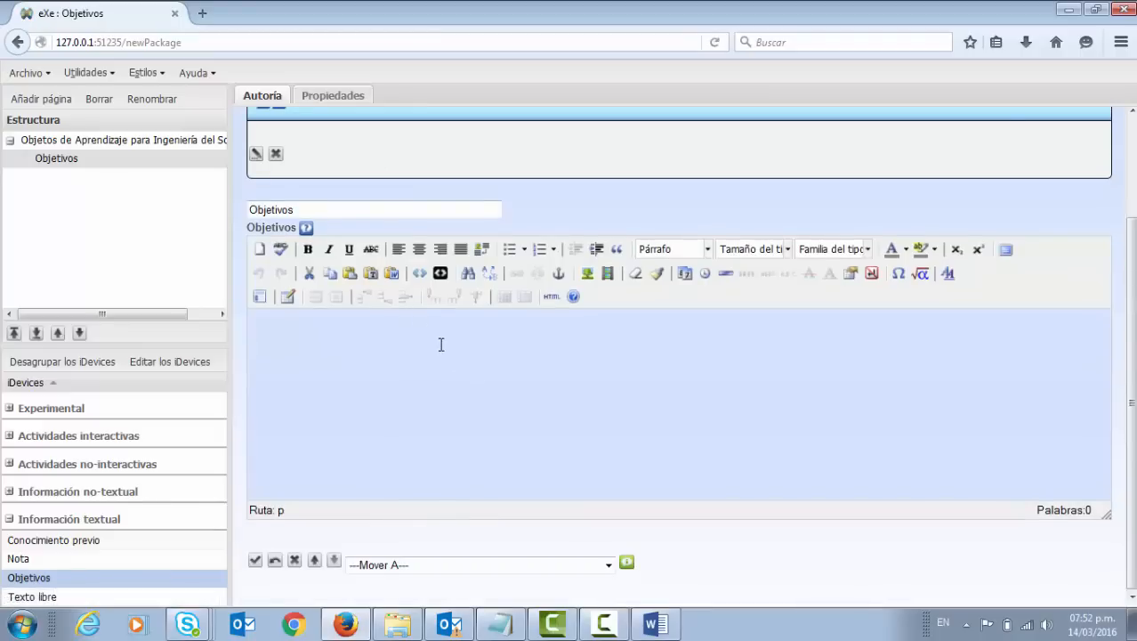
pyautogui.click(654, 625)
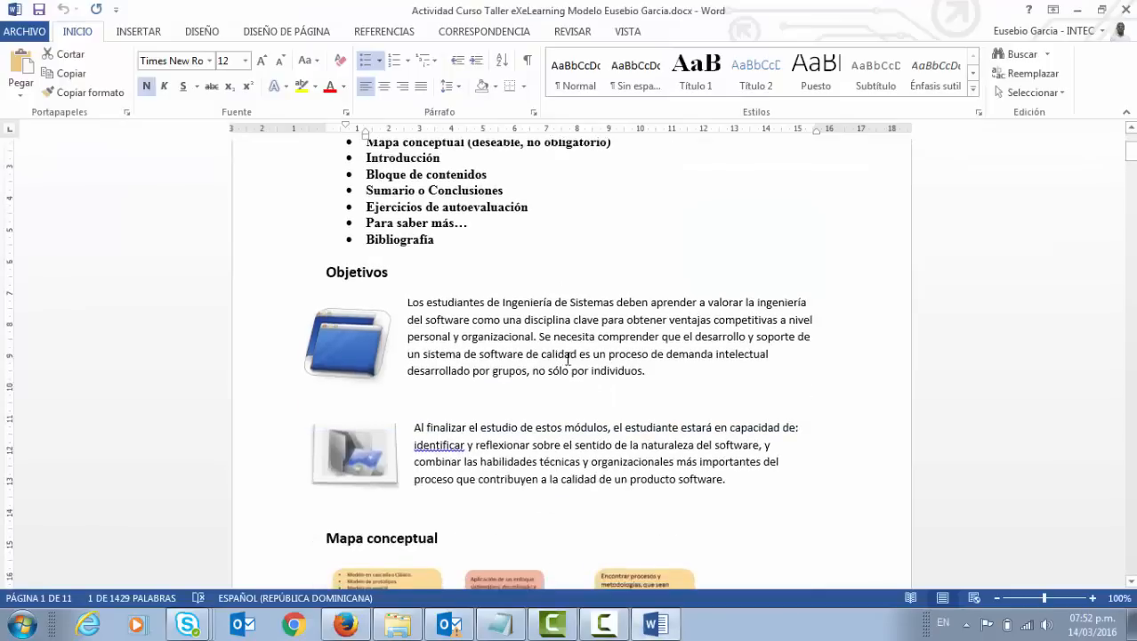
pyautogui.scroll(-1, 568, 358)
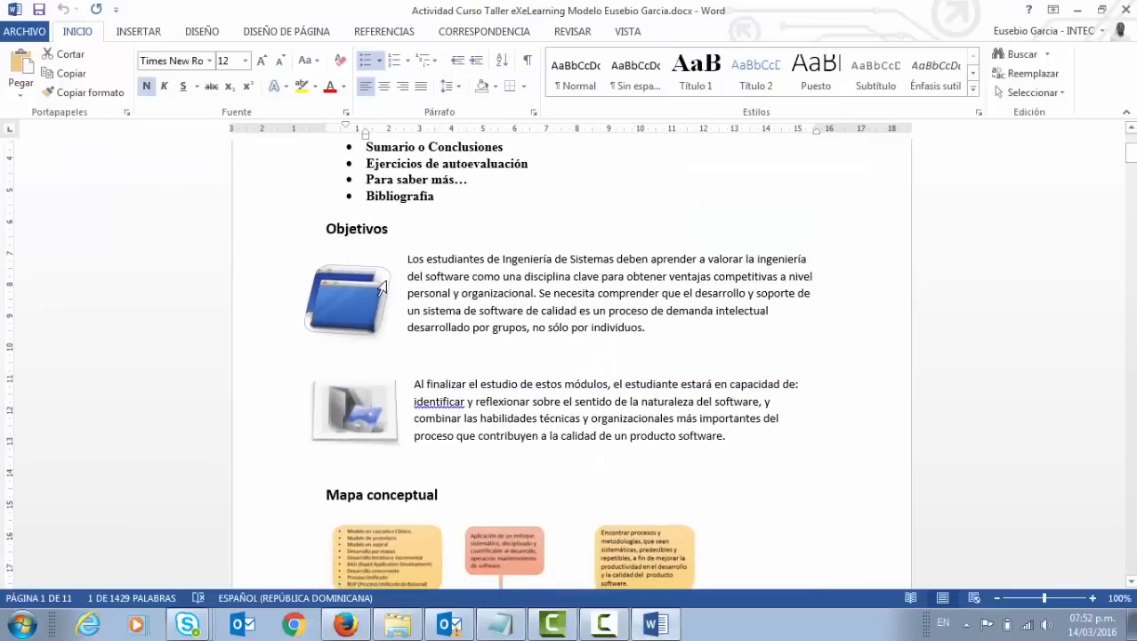
pyautogui.click(579, 291)
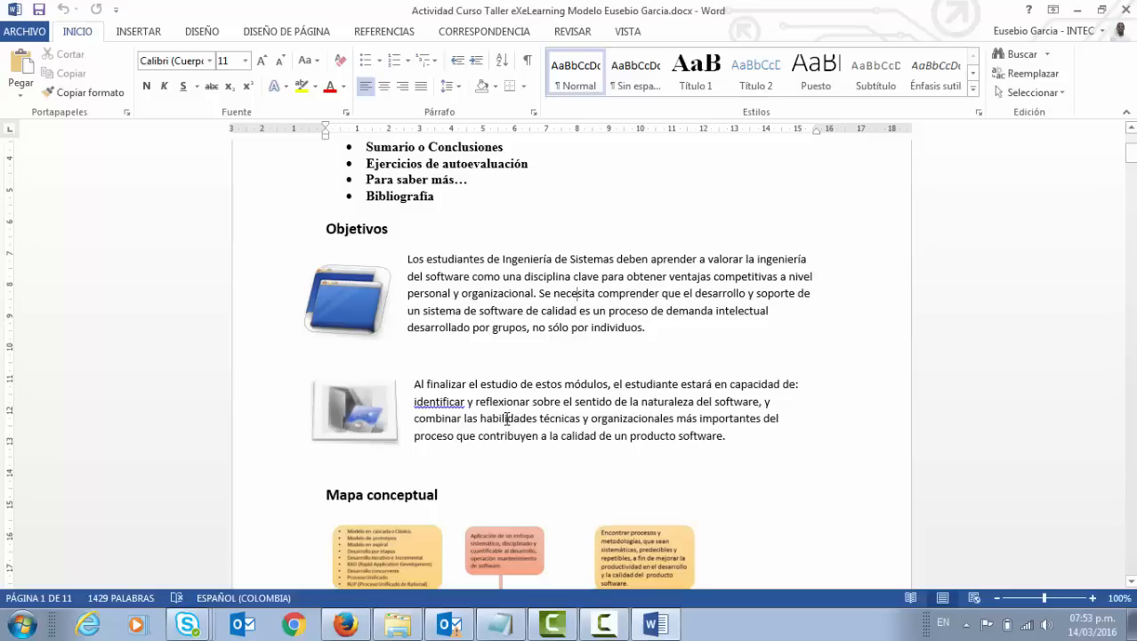
# Return to eXeLearning in Firefox and insert a table with 2 columns and 2 rows in the Objetivos editor.
pyautogui.click(360, 623)
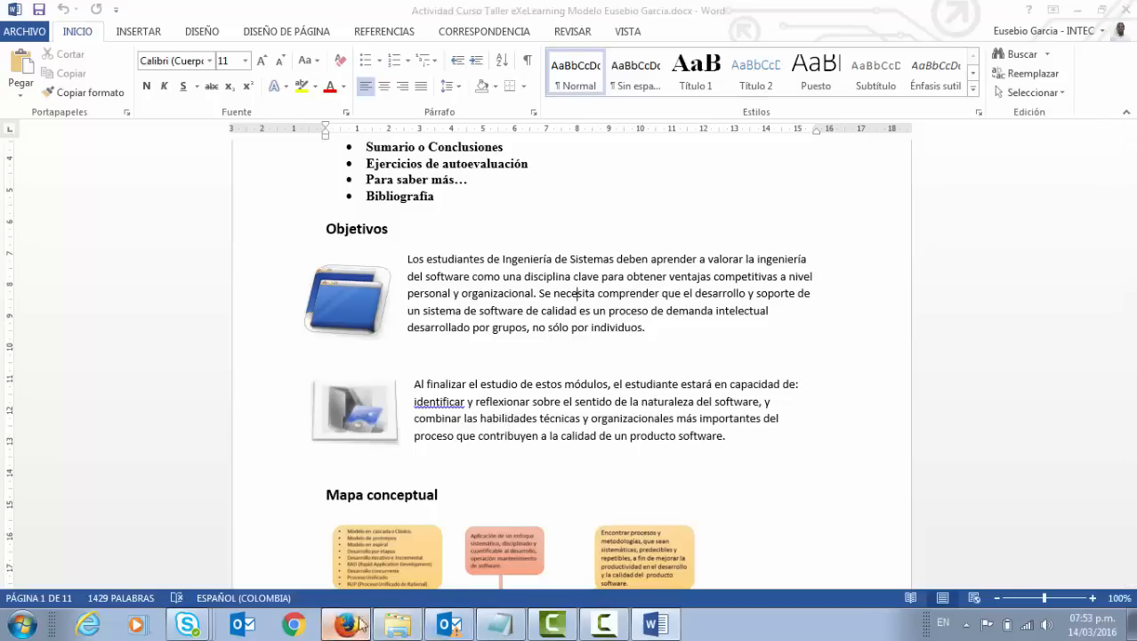
pyautogui.moveTo(360, 623); pyautogui.dragTo(603, 623)
pyautogui.click(603, 623)
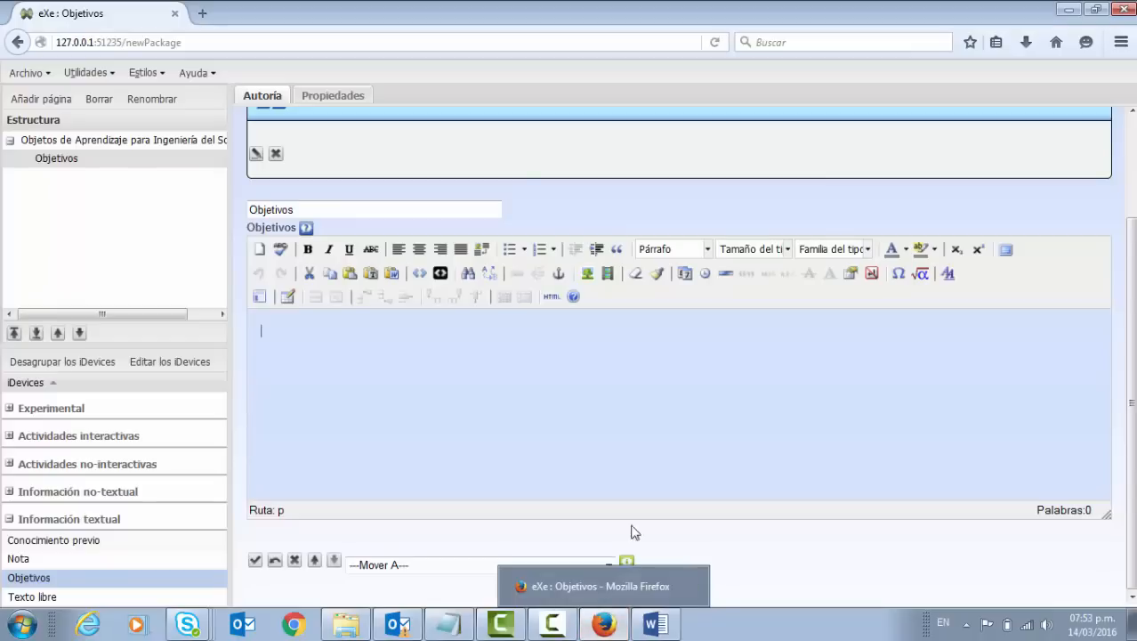
pyautogui.click(287, 296)
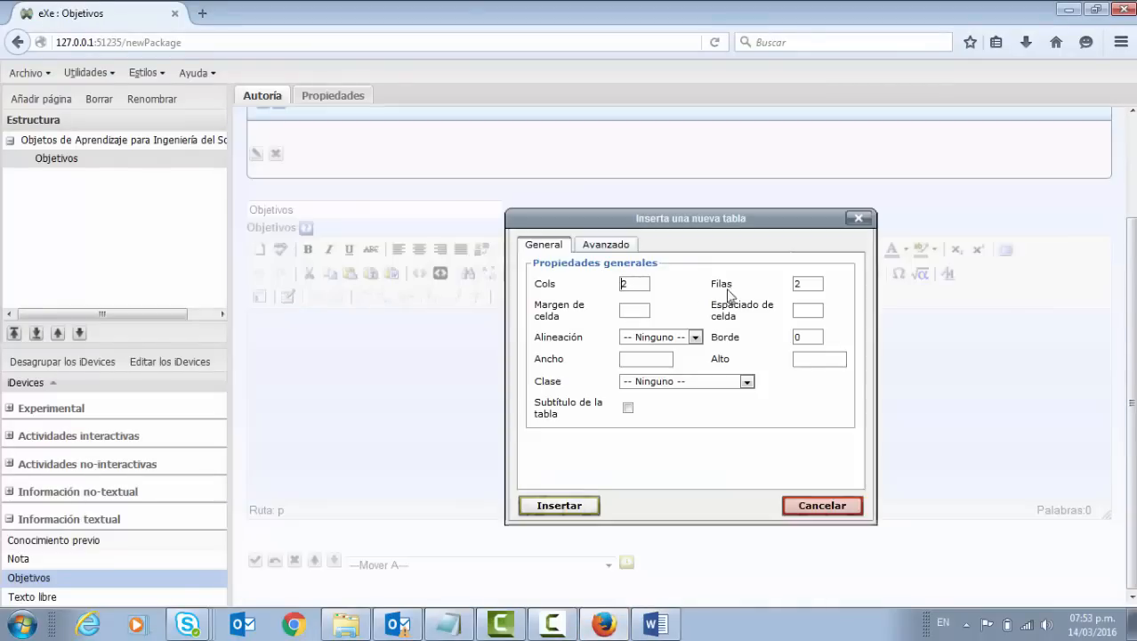
pyautogui.click(581, 506)
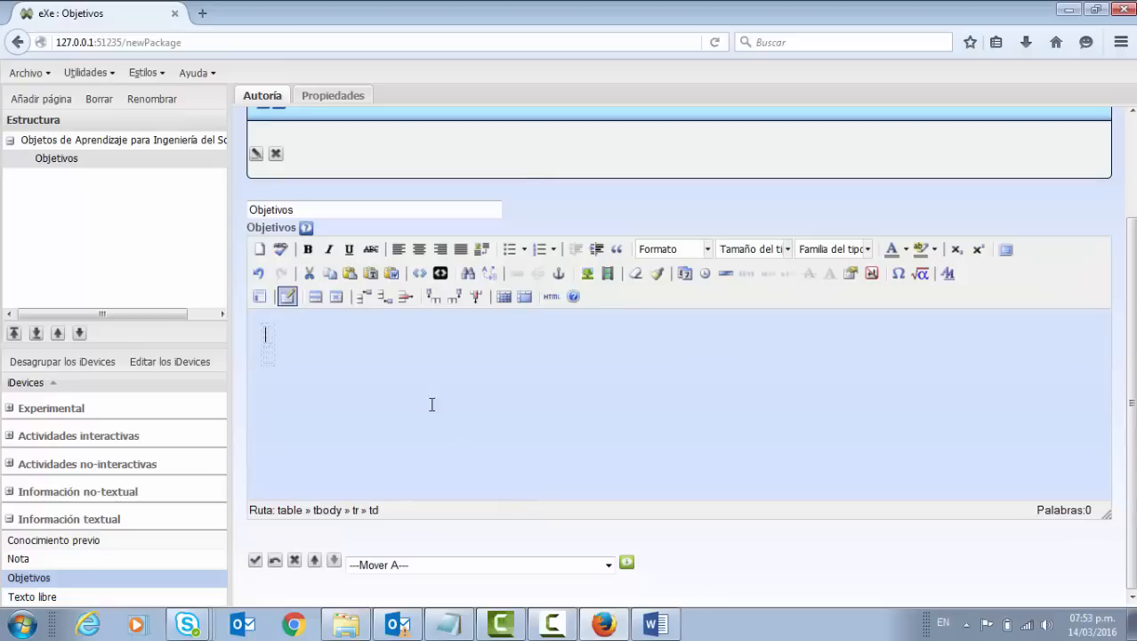
# Start inserting an image in the table's first cell and identify the matching icon using Word and the Imagenes folder.
pyautogui.click(586, 274)
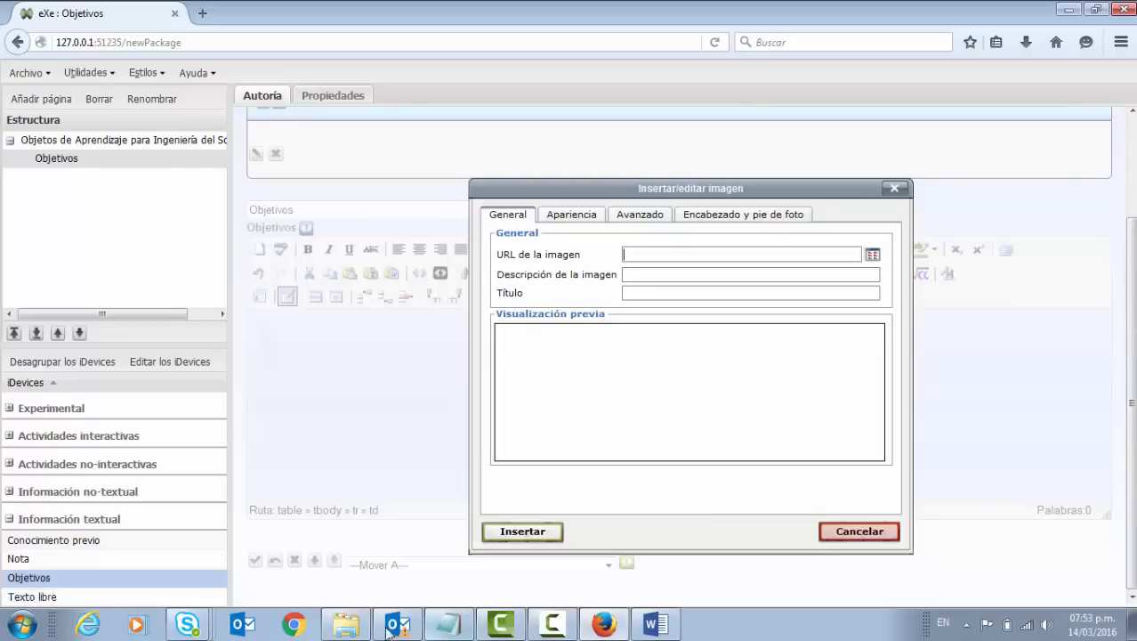
pyautogui.click(347, 625)
pyautogui.click(655, 624)
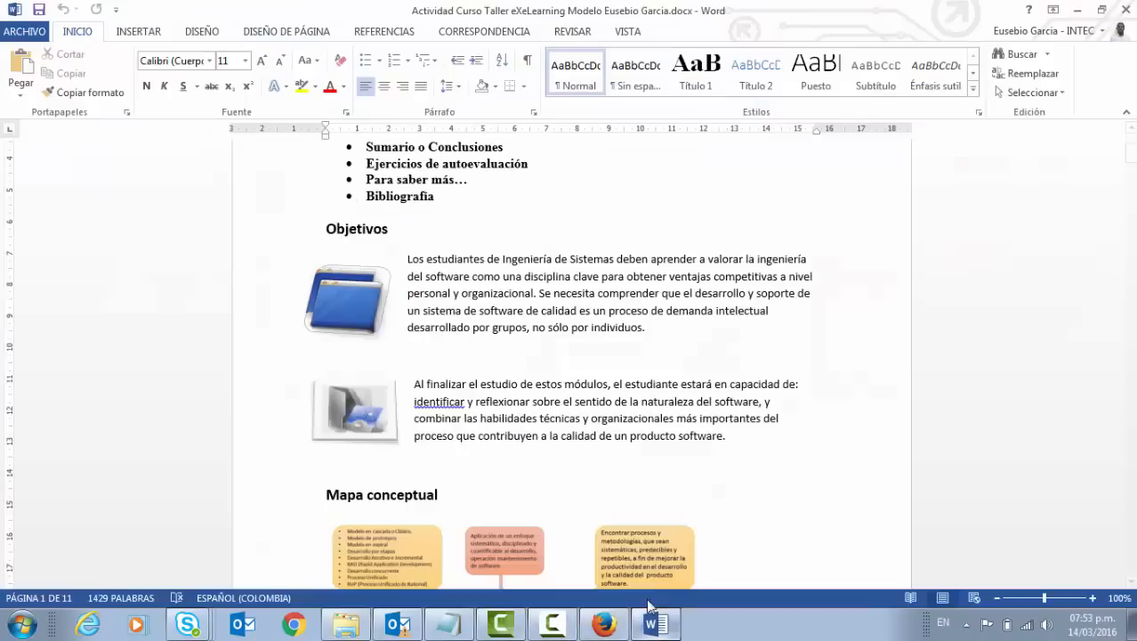
pyautogui.click(347, 626)
pyautogui.moveTo(395, 626); pyautogui.dragTo(551, 625)
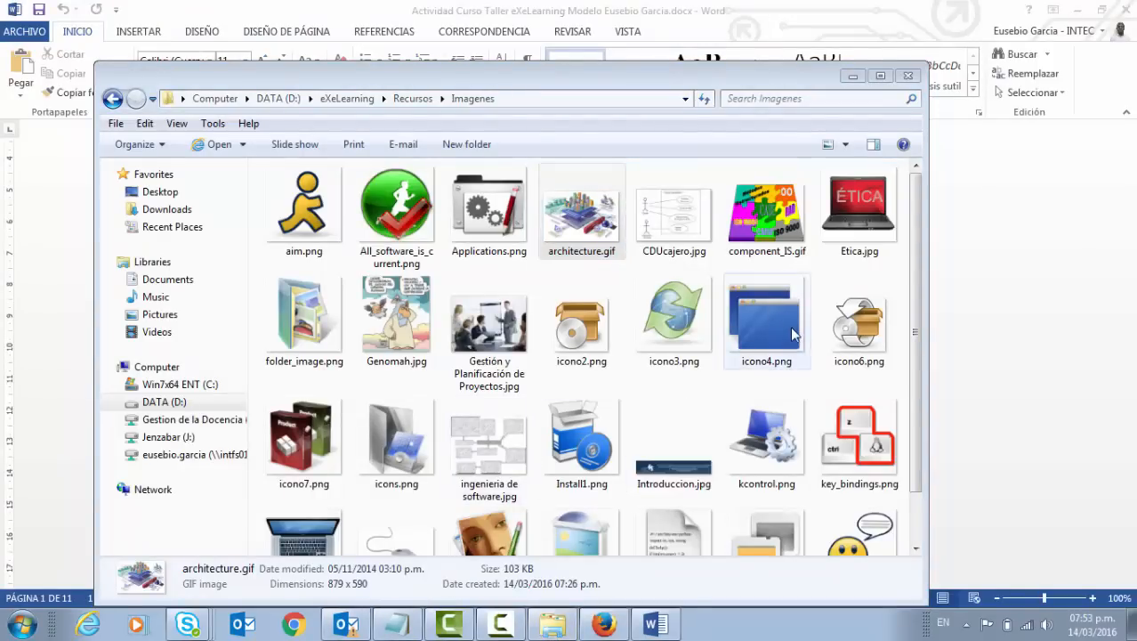
pyautogui.click(604, 626)
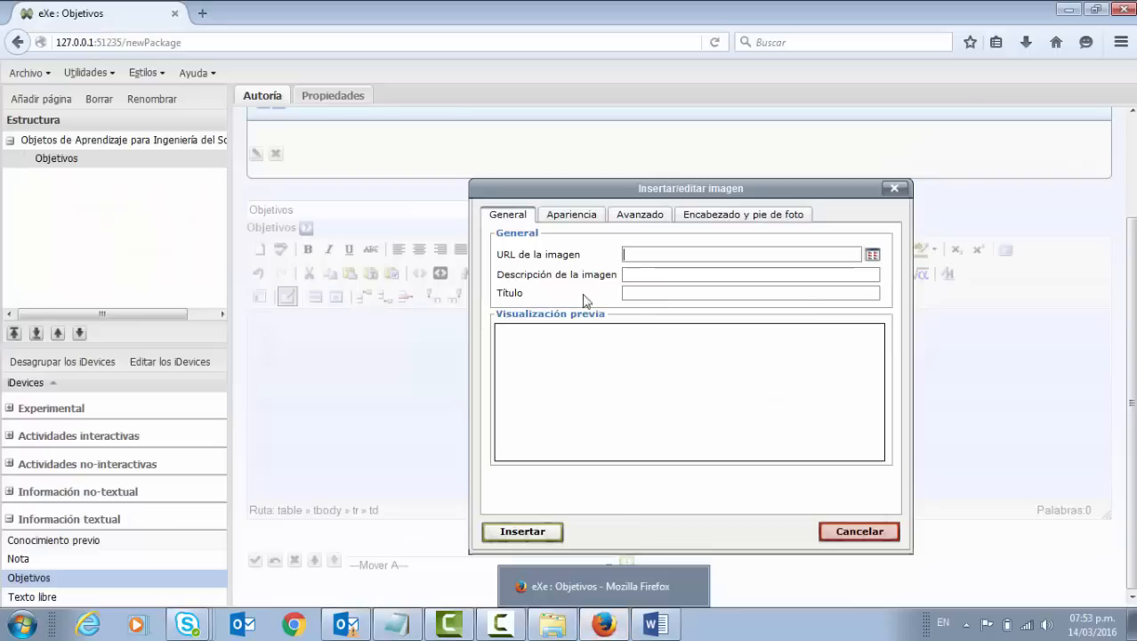
# Choose icono4.png from the Imagenes folder and insert it into the table's first cell.
pyautogui.click(872, 254)
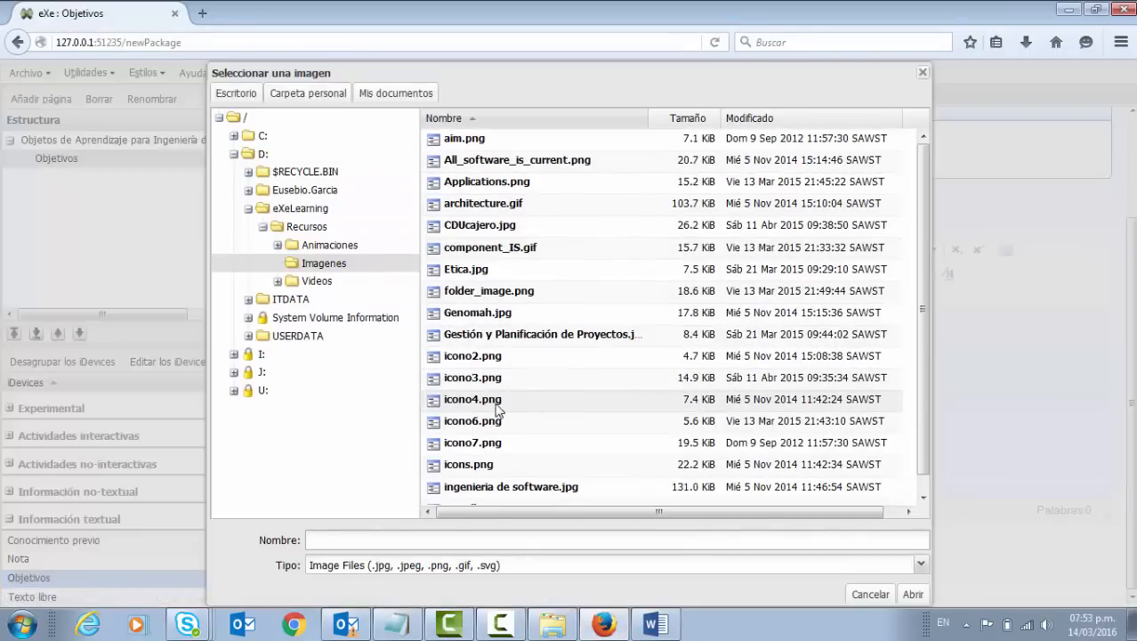
pyautogui.click(498, 408)
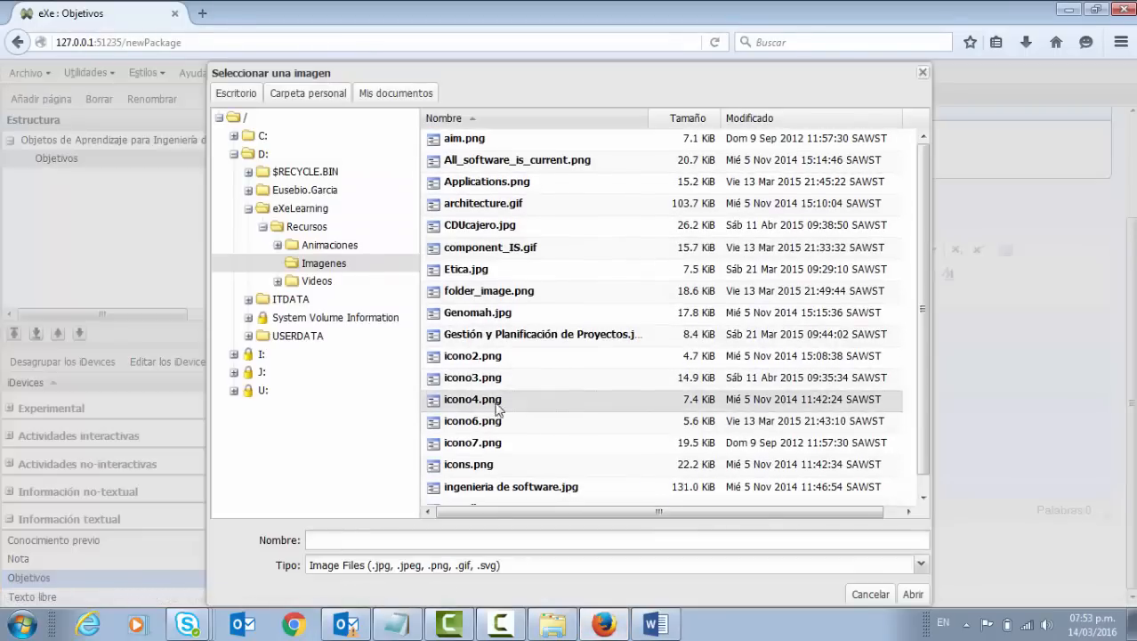
pyautogui.click(913, 594)
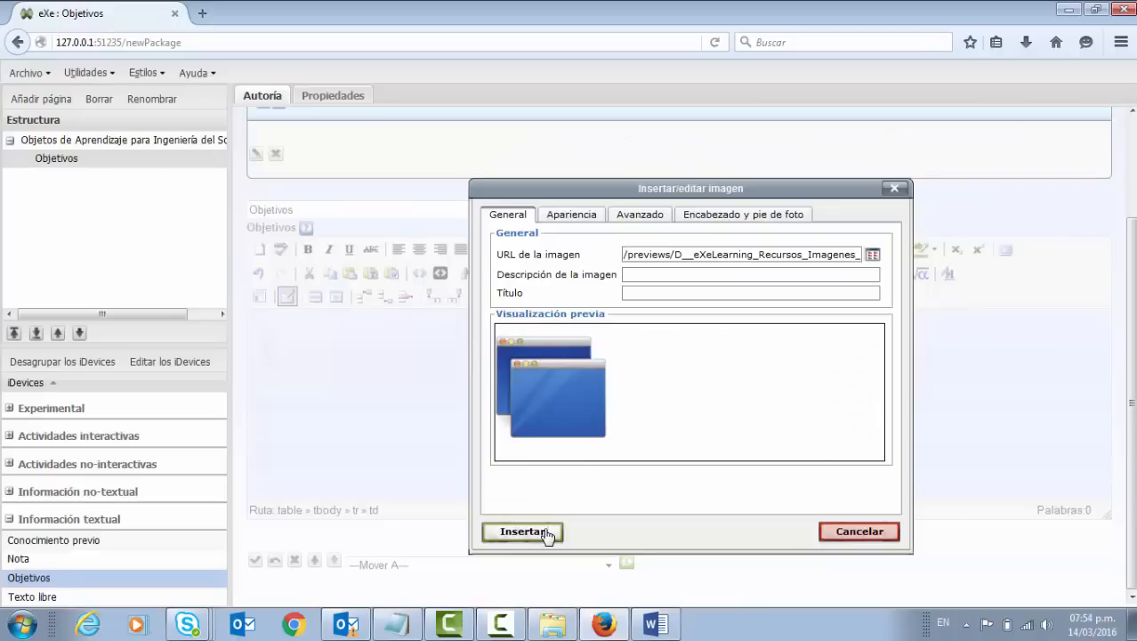
pyautogui.click(539, 530)
pyautogui.click(641, 392)
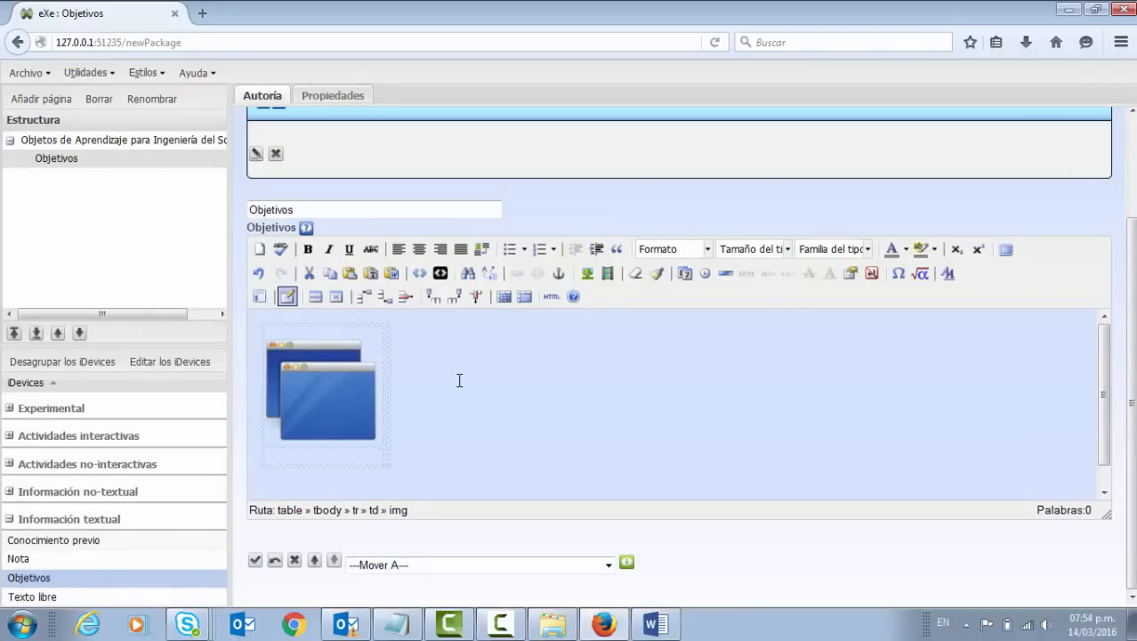
# Copy the first paragraph under Objetivos from the Word document and return to eXeLearning in Firefox.
pyautogui.click(400, 361)
pyautogui.click(660, 623)
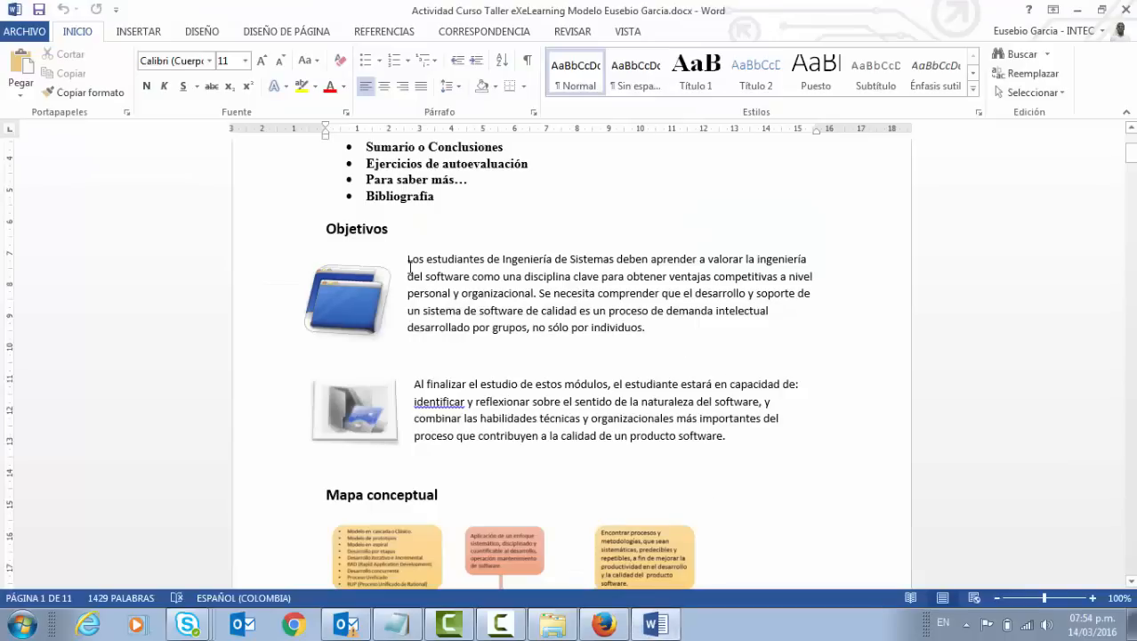
pyautogui.moveTo(406, 258)
pyautogui.mouseDown()
pyautogui.moveTo(548, 280)
pyautogui.moveTo(660, 327)
pyautogui.moveTo(472, 310)
pyautogui.moveTo(414, 258)
pyautogui.mouseUp()
pyautogui.hotkey('ctrl', 'c')
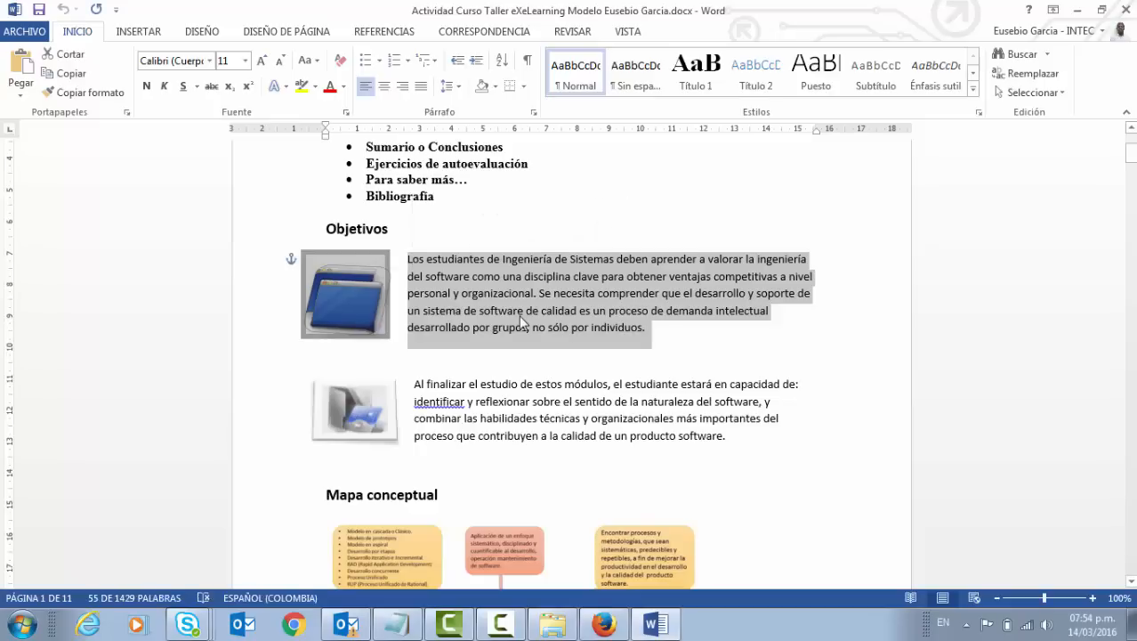
pyautogui.click(604, 623)
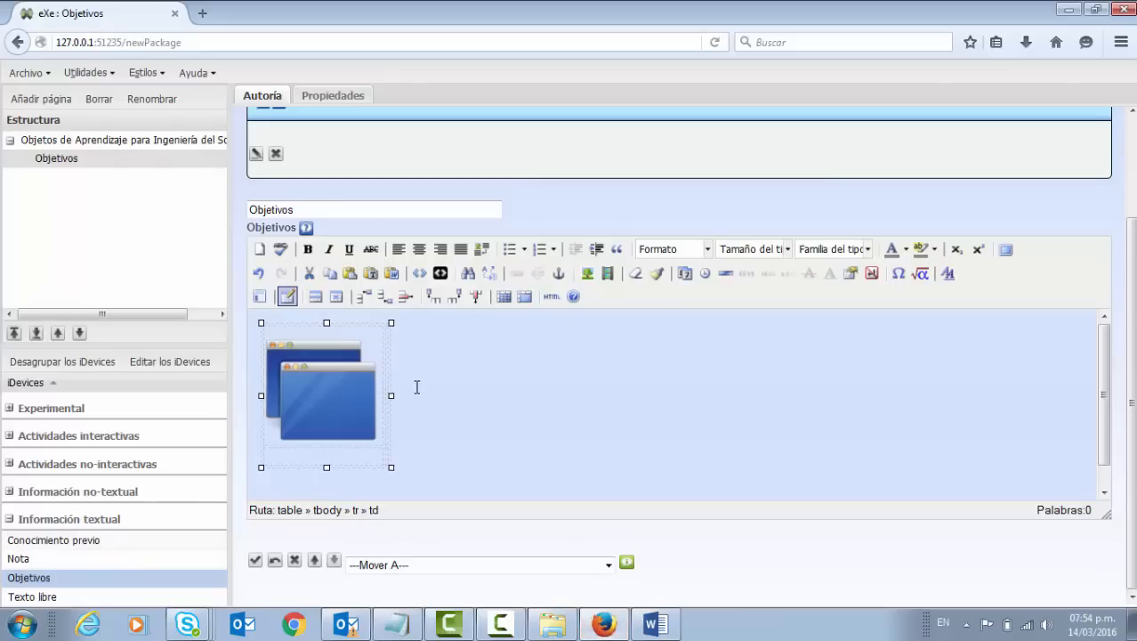
# Paste the copied paragraph into the cell beside the icon and narrow the table to about three quarters of its width.
pyautogui.click(417, 387)
pyautogui.hotkey('ctrl', 'v')
pyautogui.click(755, 412)
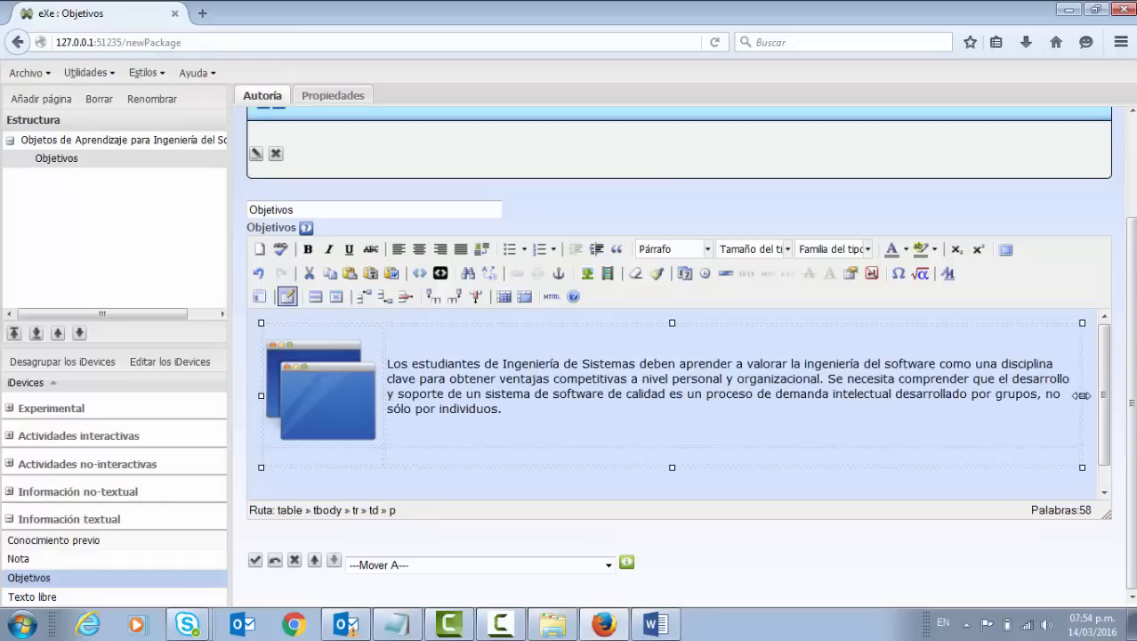
pyautogui.moveTo(1082, 393); pyautogui.dragTo(879, 388)
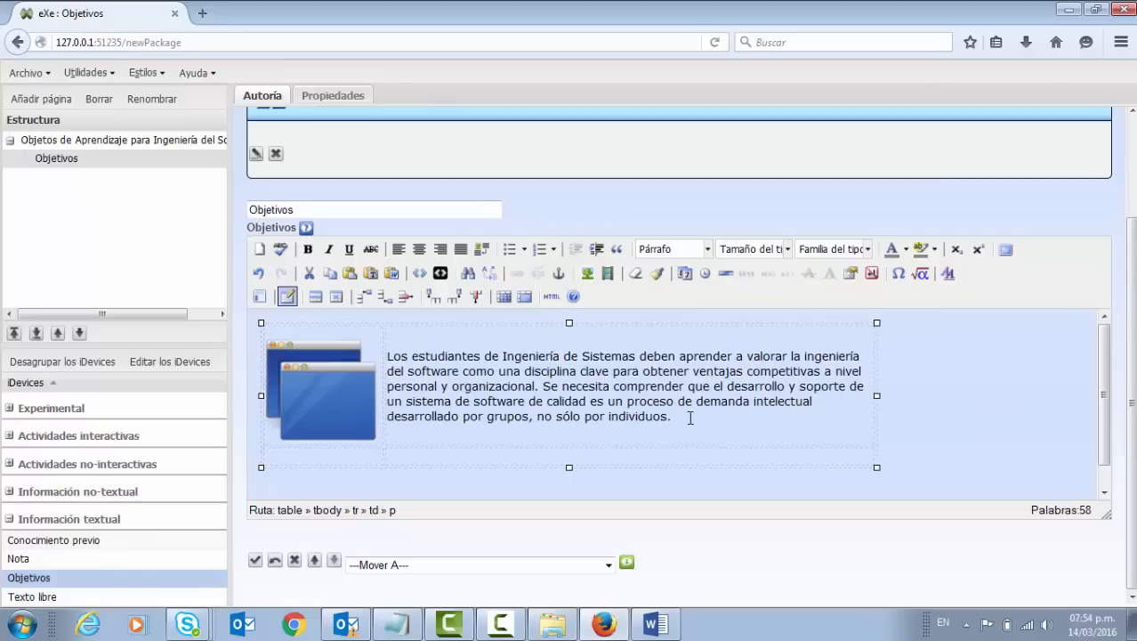
# Set the font size of the paragraph beside the first icon to 4 (14pt).
pyautogui.moveTo(682, 418); pyautogui.dragTo(398, 353)
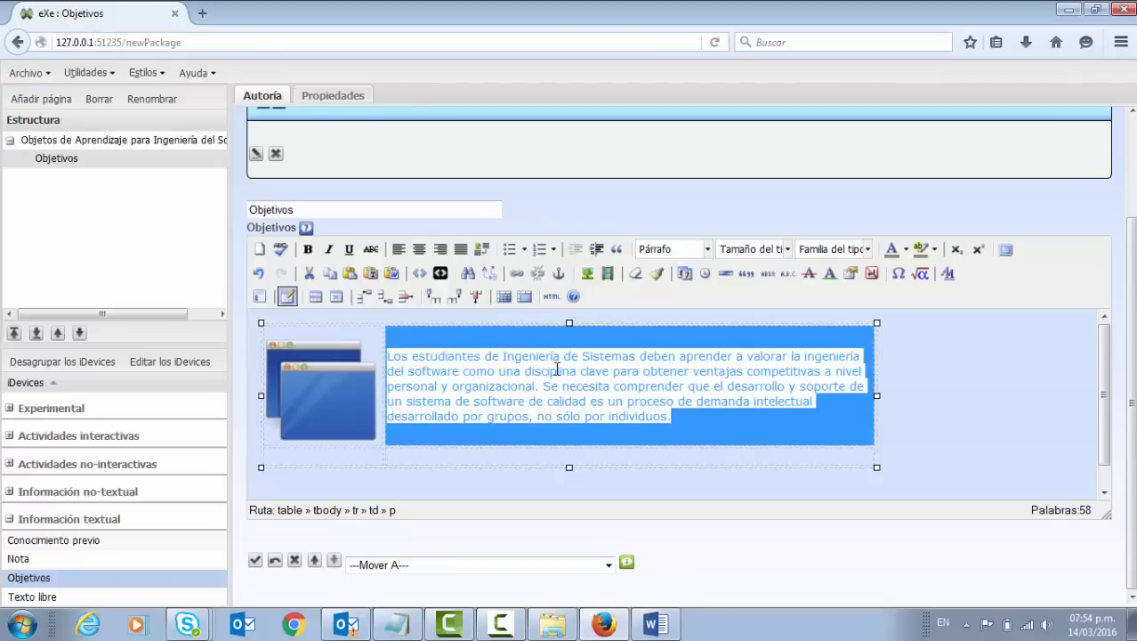
pyautogui.click(708, 249)
pyautogui.scroll(-3, 739, 330)
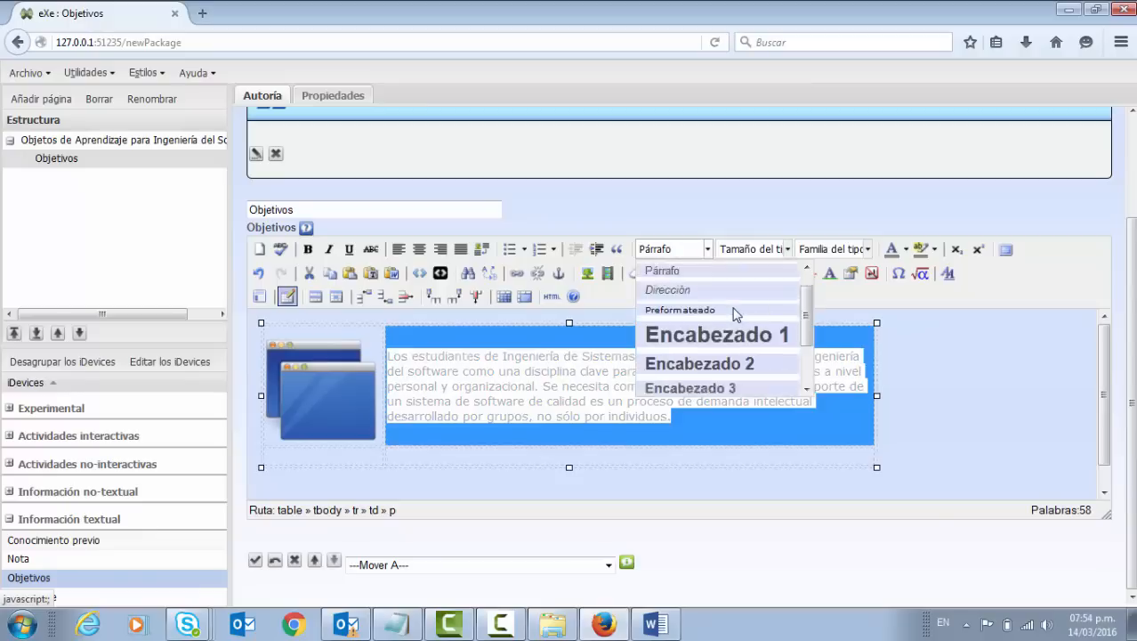
pyautogui.scroll(3, 740, 331)
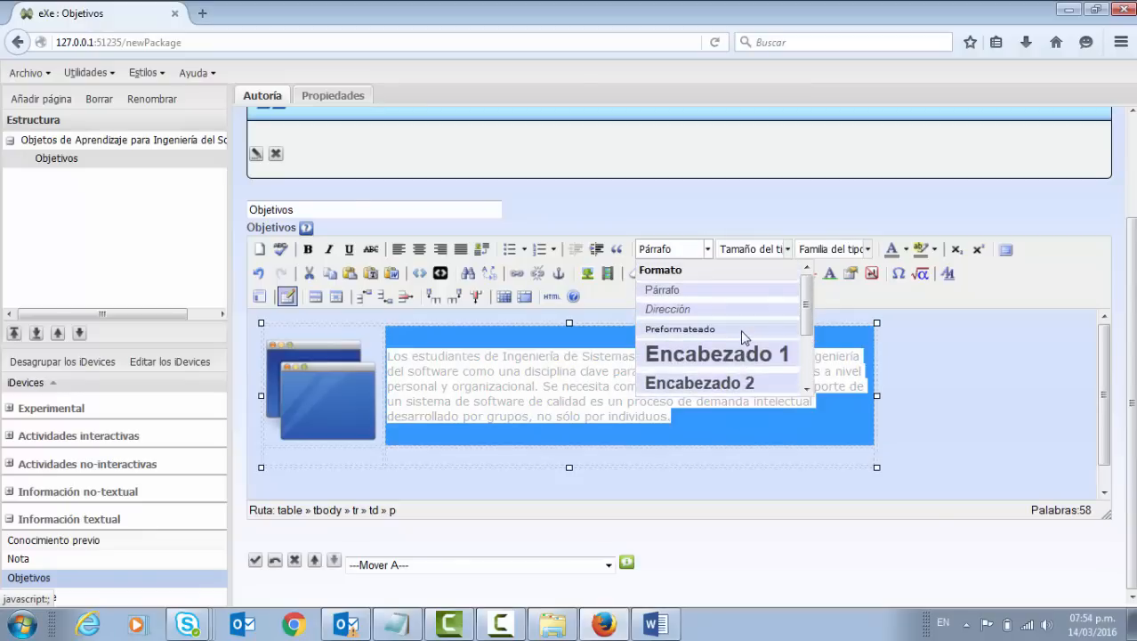
pyautogui.click(786, 249)
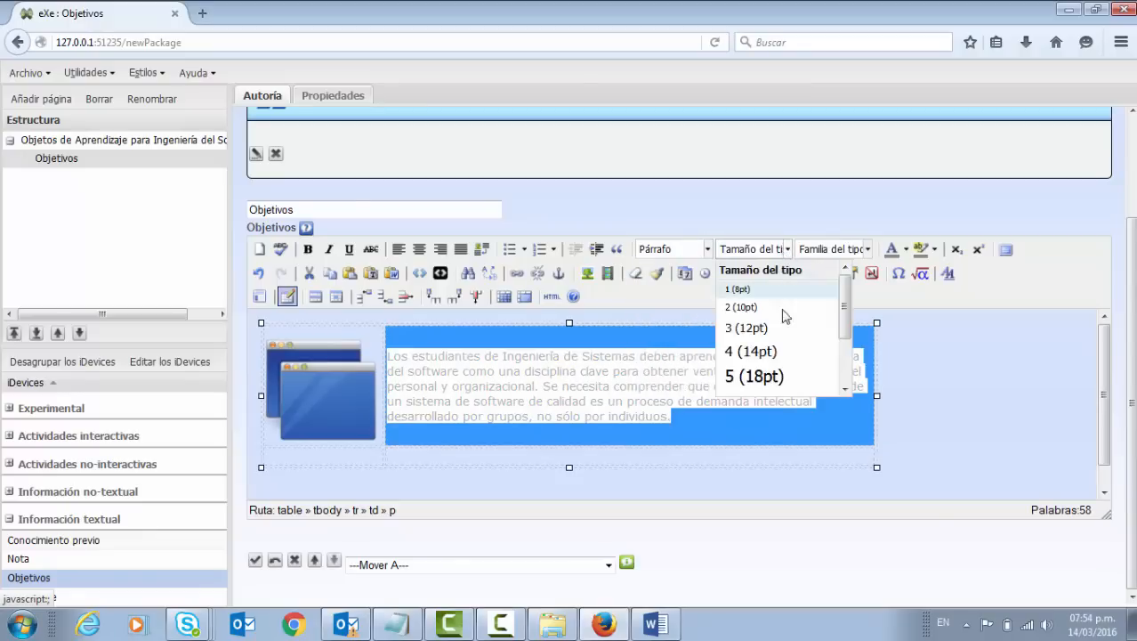
pyautogui.click(756, 377)
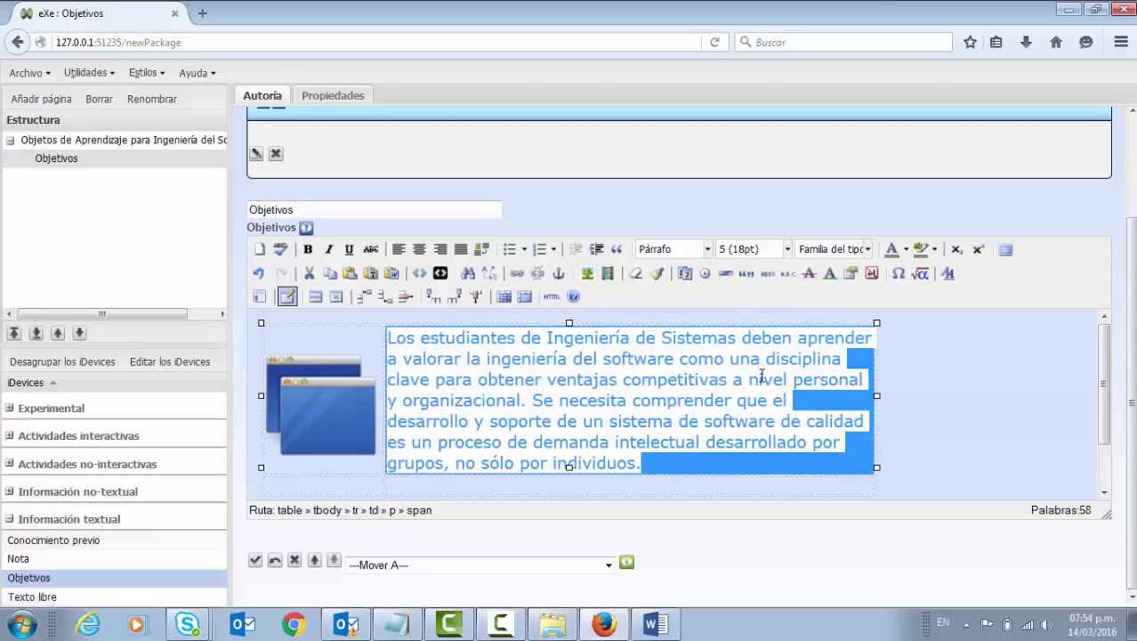
pyautogui.click(787, 249)
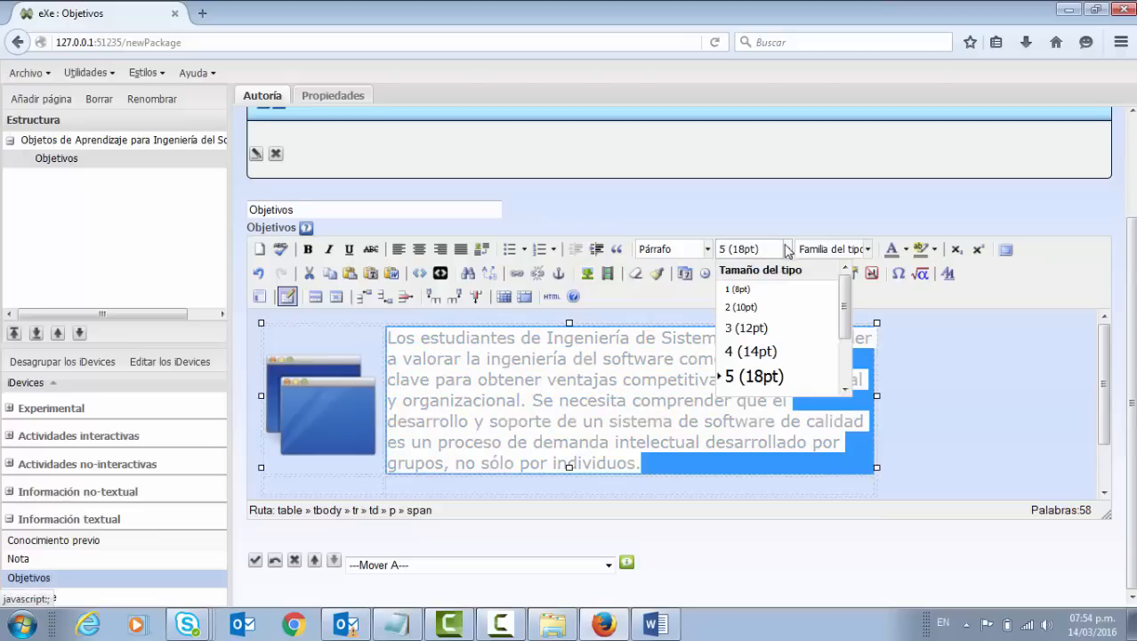
pyautogui.click(758, 355)
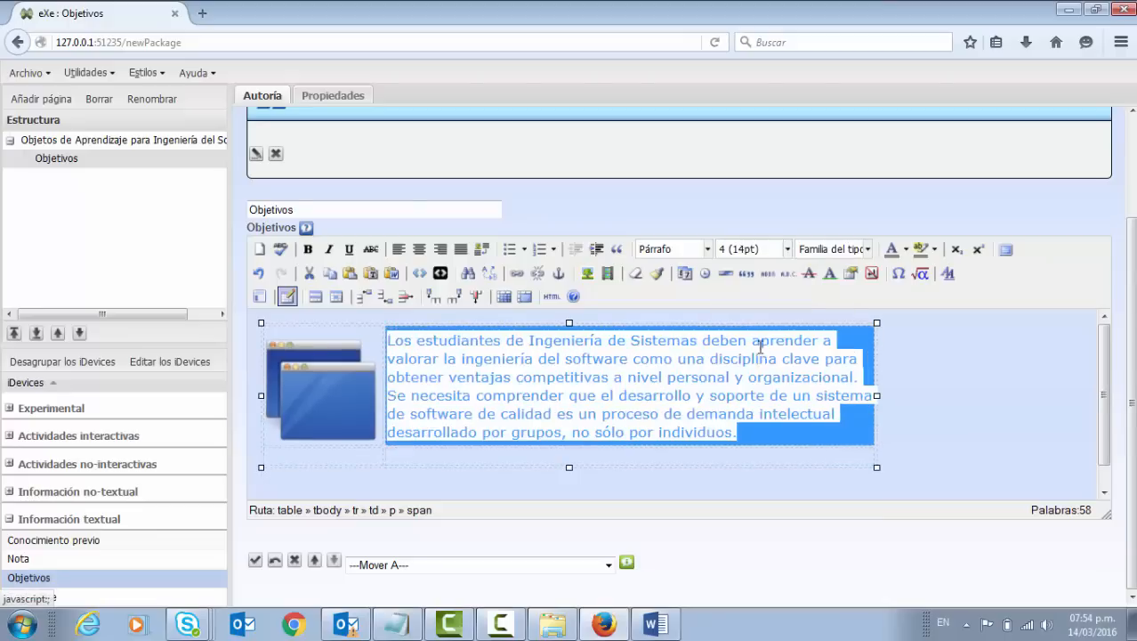
pyautogui.click(898, 432)
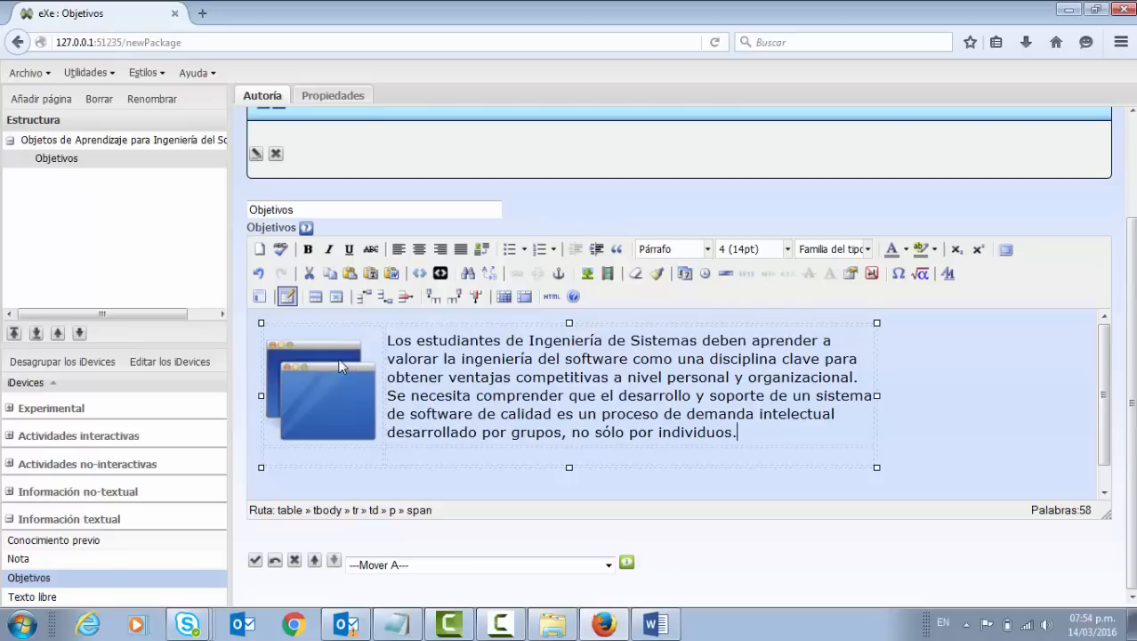
# Go to the first cell of the table's second row and identify its matching icon using Word and the Imagenes folder.
pyautogui.hotkey('ctrl', 'a')
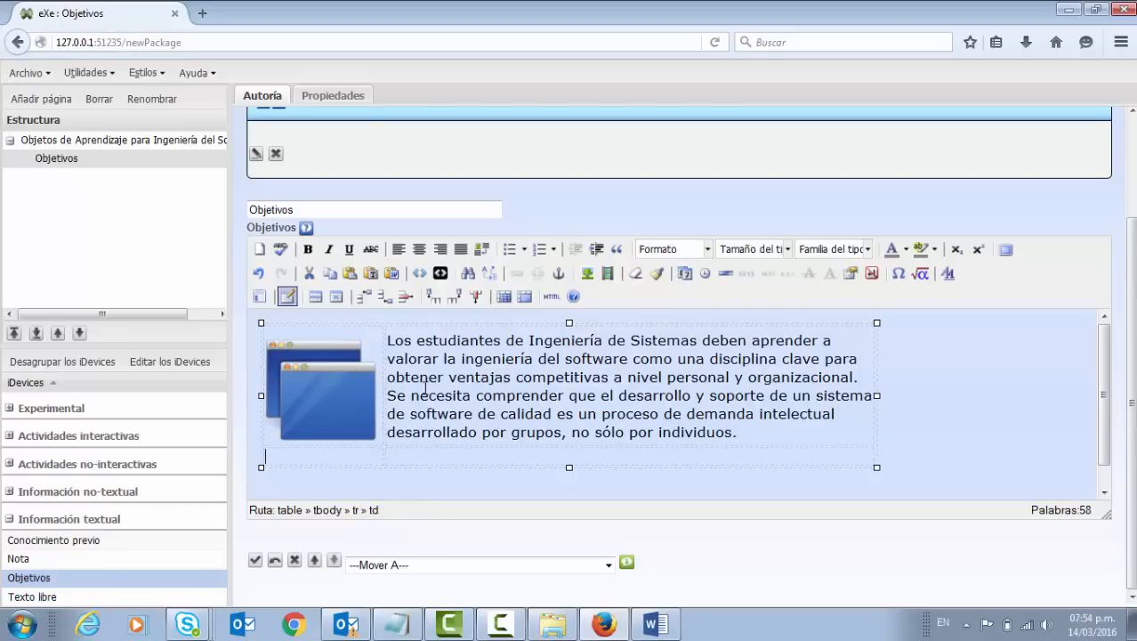
pyautogui.click(655, 623)
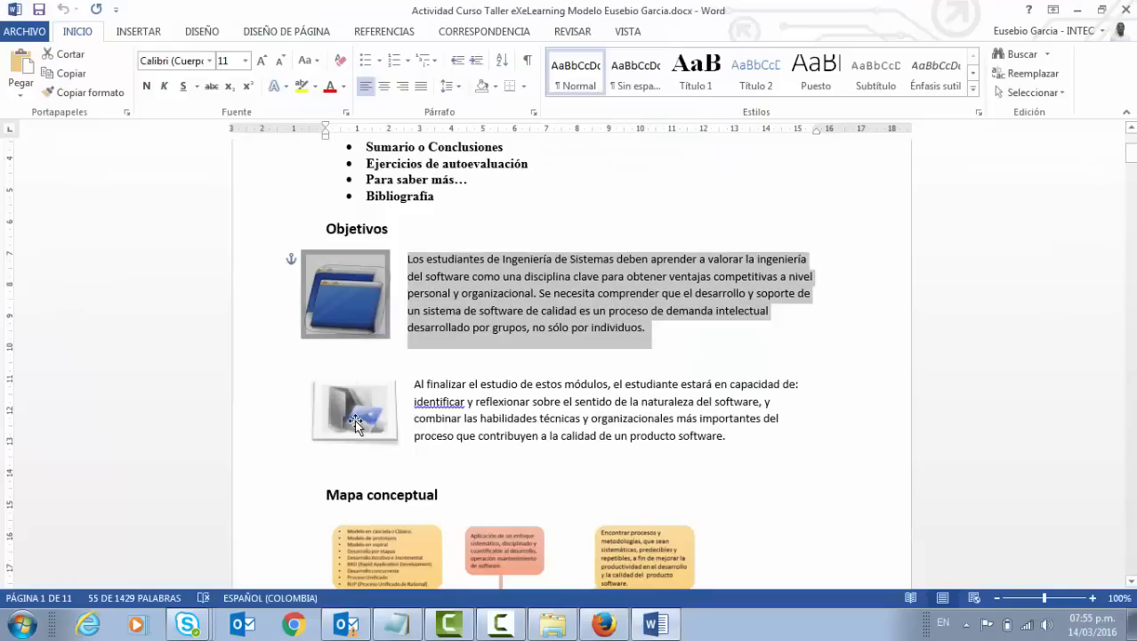
pyautogui.click(552, 623)
pyautogui.scroll(-1, 621, 372)
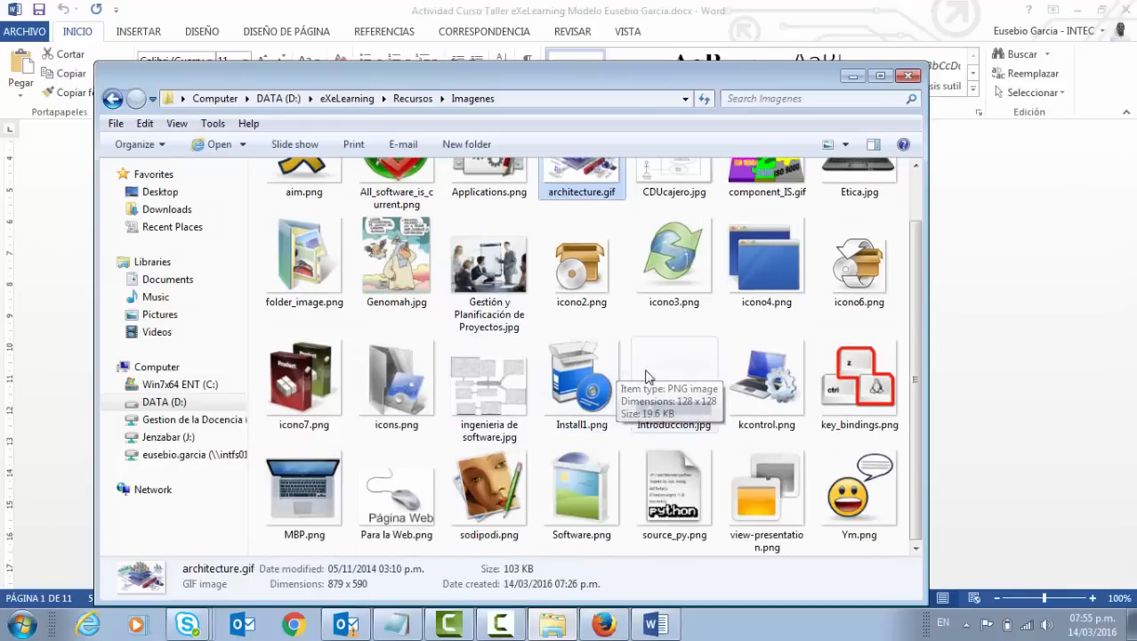
pyautogui.click(412, 388)
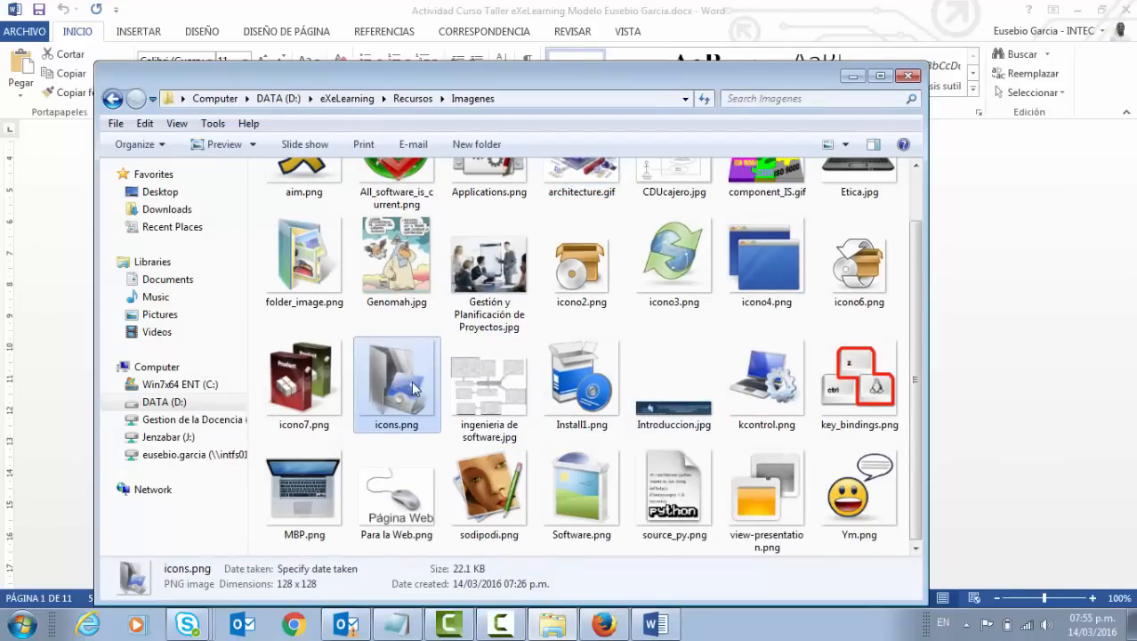
pyautogui.click(589, 625)
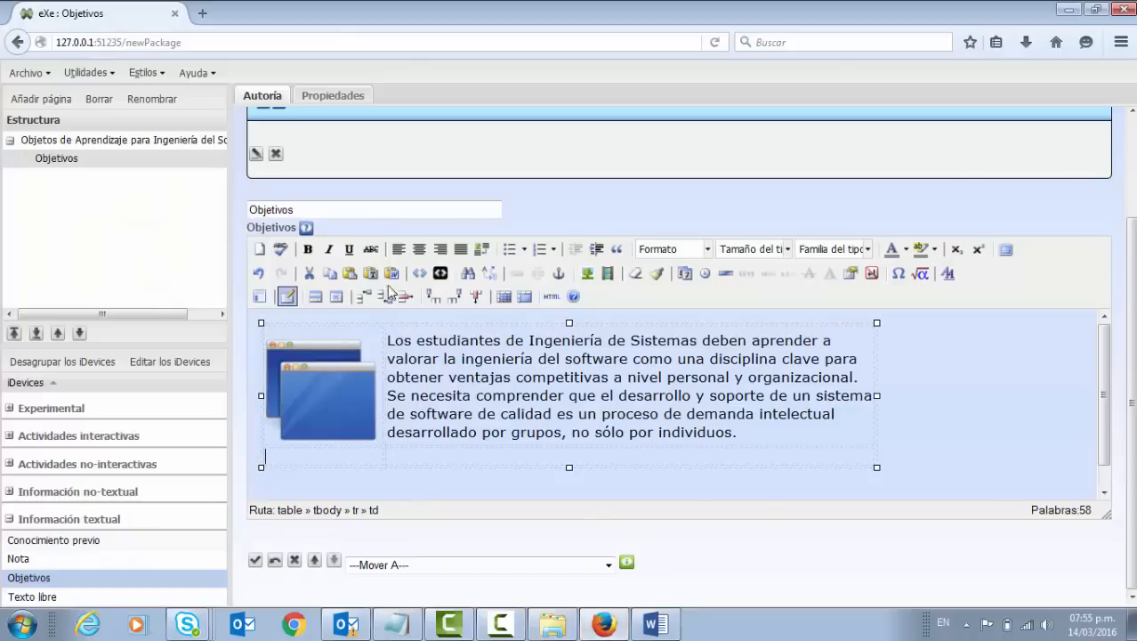
# Insert icons.png from the Imagenes folder into the first cell of the second row, without an image description.
pyautogui.click(587, 274)
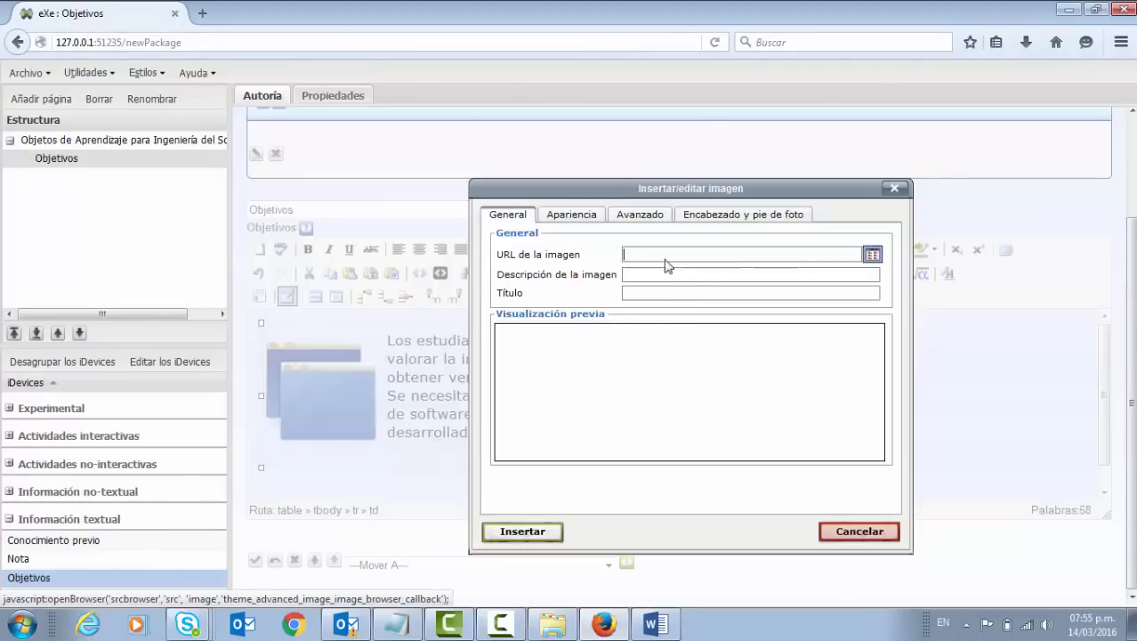
pyautogui.scroll(-2, 563, 363)
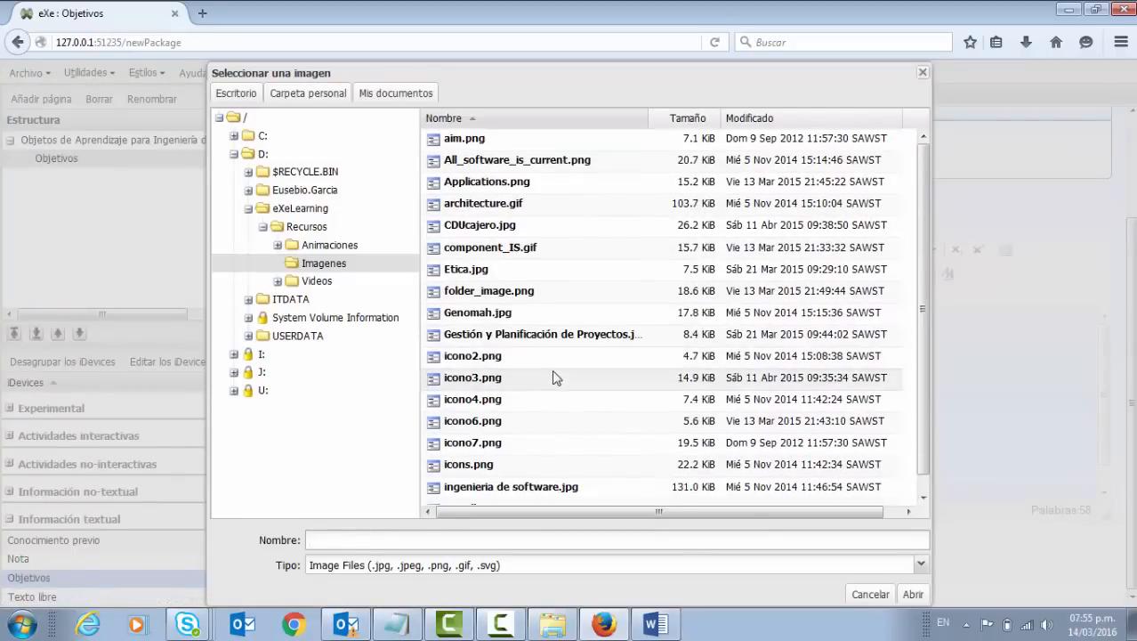
pyautogui.click(467, 464)
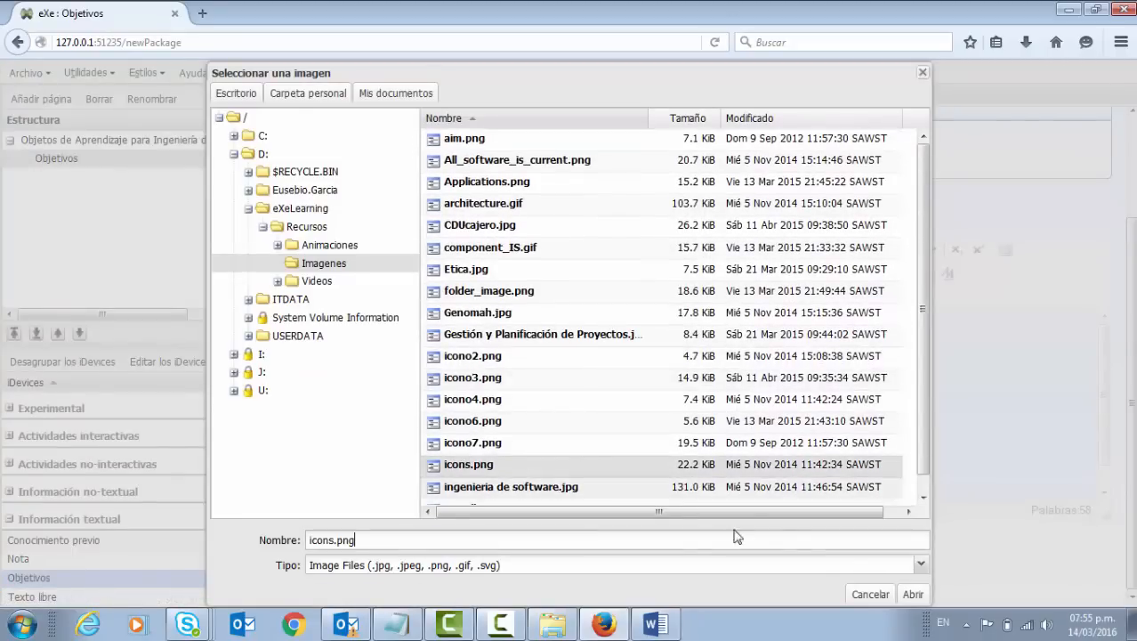
pyautogui.click(910, 593)
pyautogui.click(531, 532)
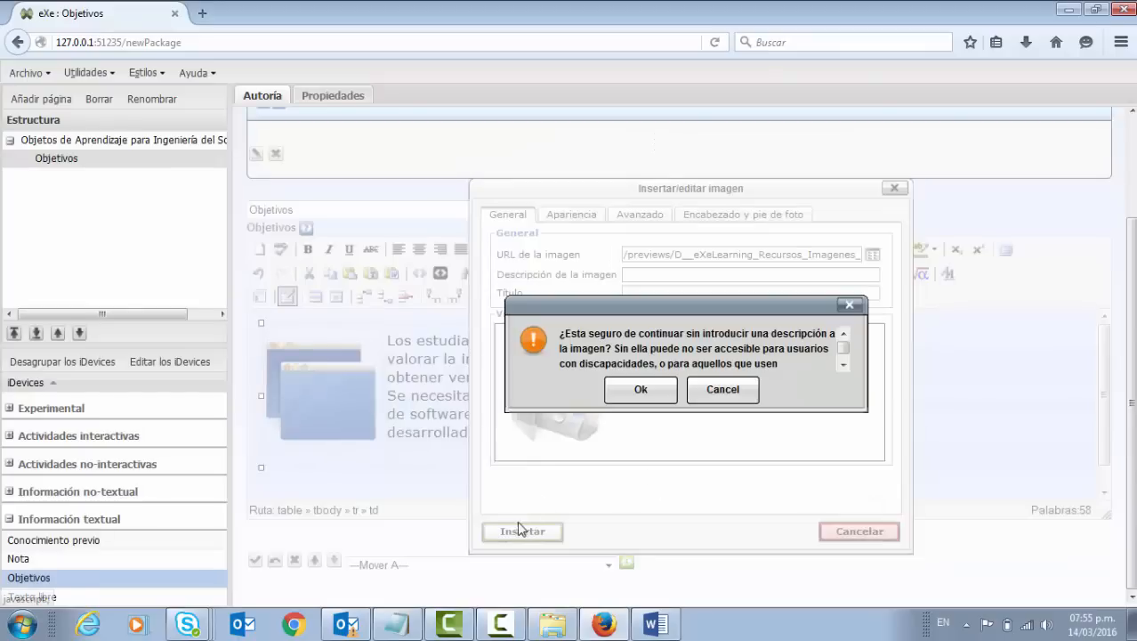
pyautogui.click(641, 391)
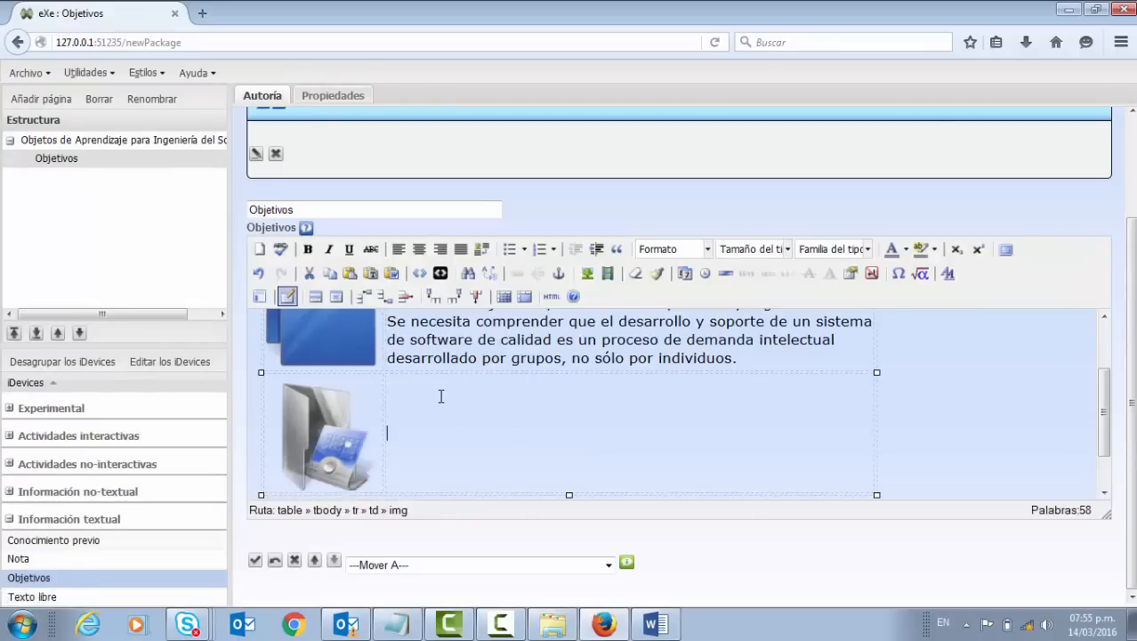
# Copy the second paragraph under Objetivos from the Word document and paste it into the eXeLearning table cell beside the folder icon.
pyautogui.click(656, 624)
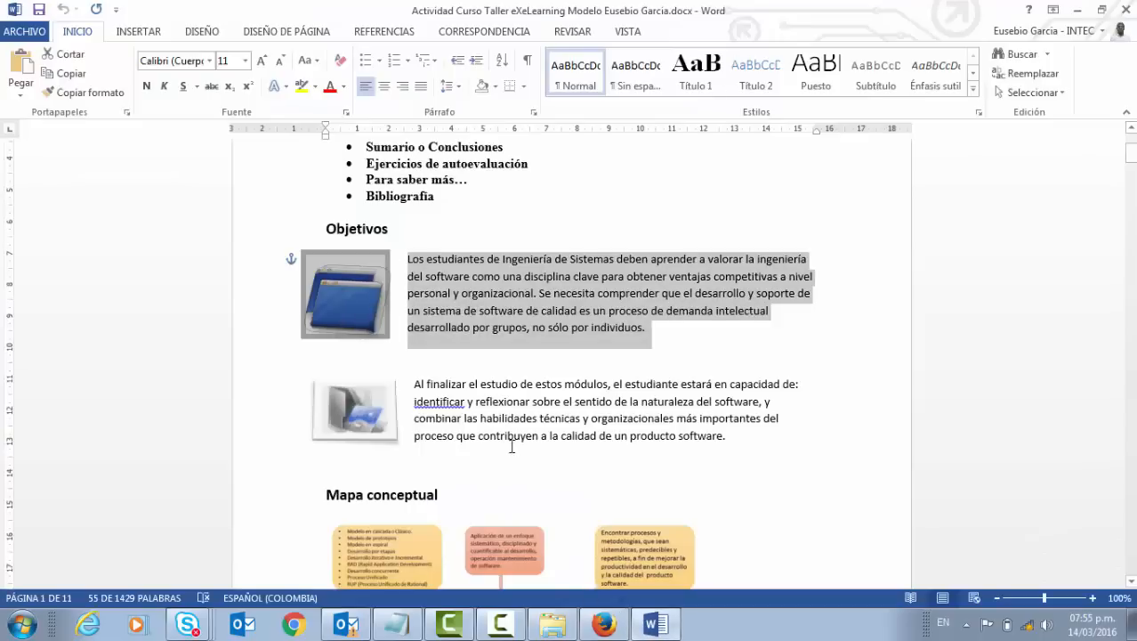
pyautogui.click(456, 395)
pyautogui.moveTo(732, 436); pyautogui.dragTo(416, 383)
pyautogui.hotkey('ctrl', 'c')
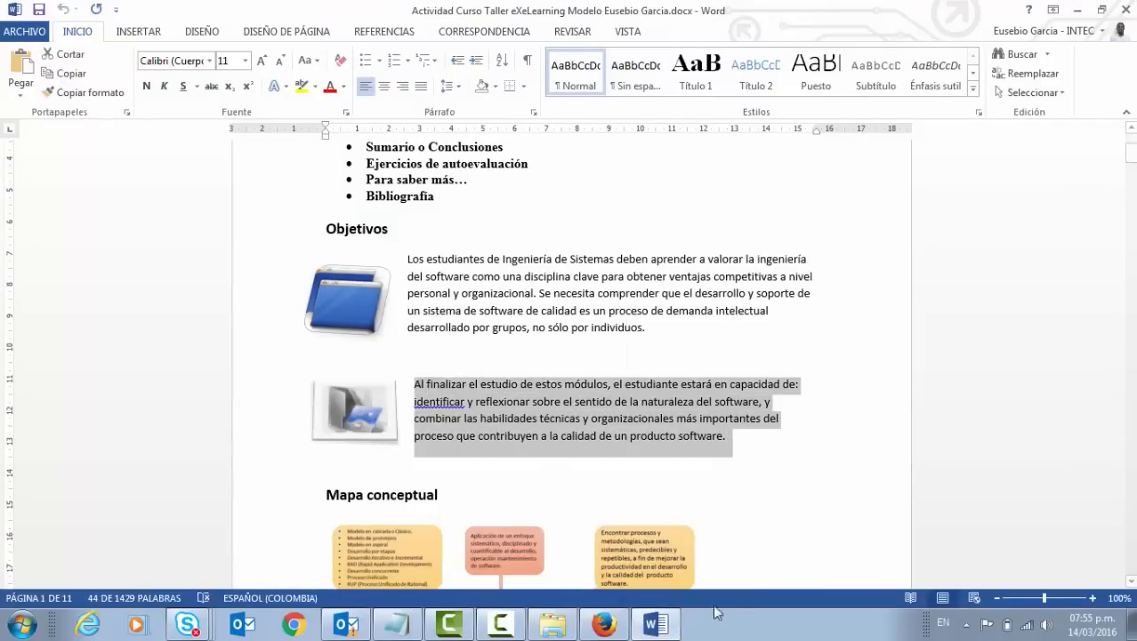
pyautogui.click(605, 624)
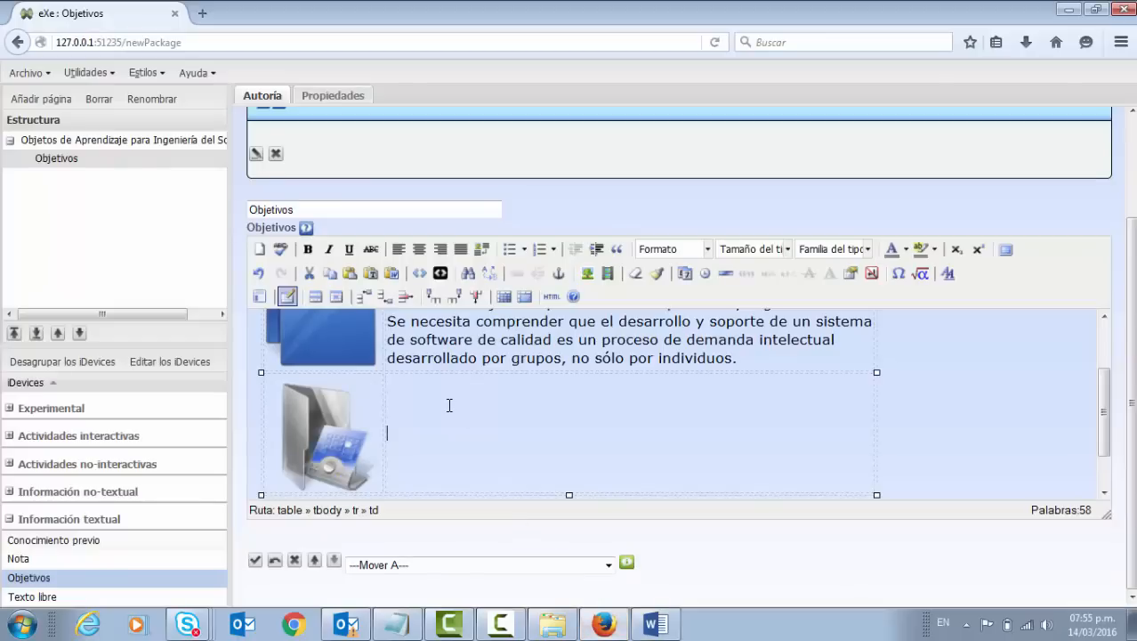
pyautogui.hotkey('ctrl', 'v')
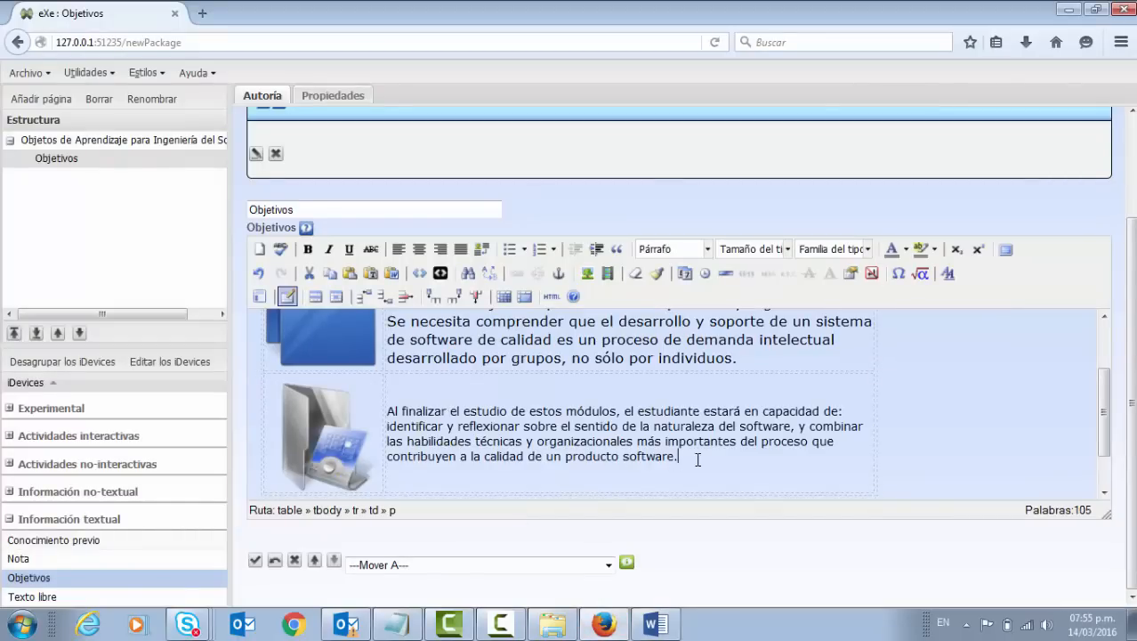
# Set the font size of the paragraph beside the folder icon to 4 (14pt).
pyautogui.moveTo(698, 459); pyautogui.dragTo(388, 409)
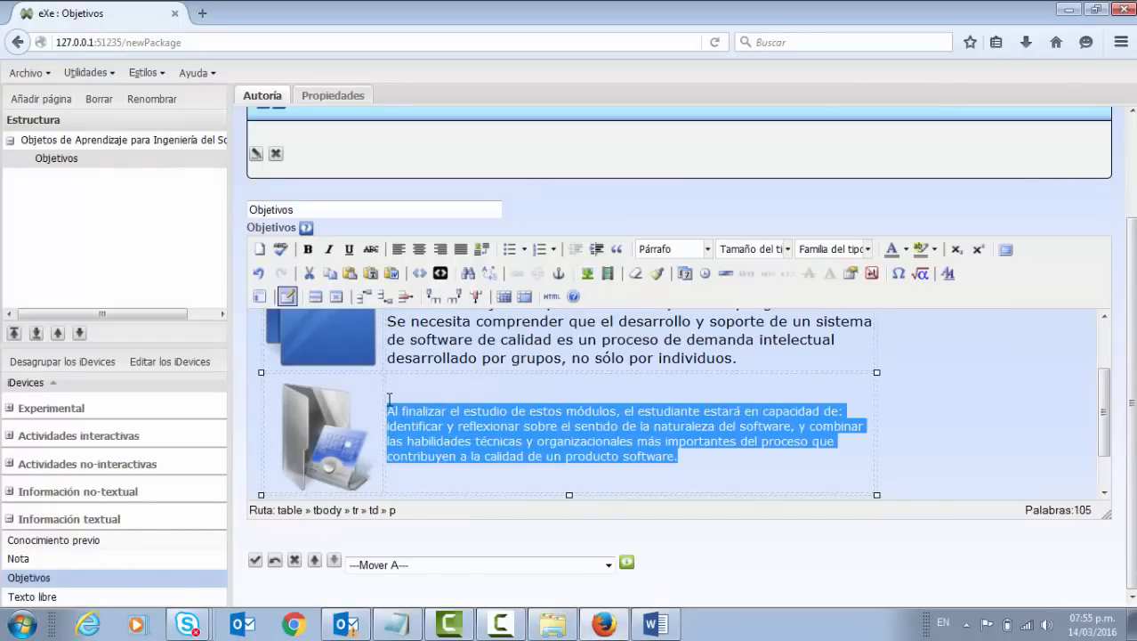
pyautogui.click(788, 249)
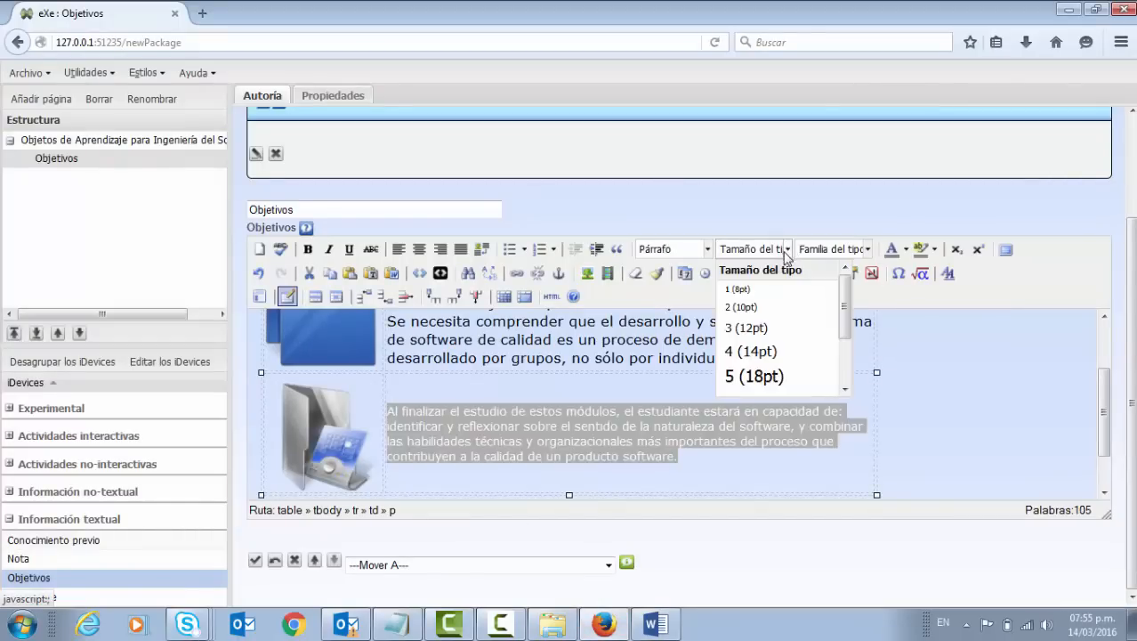
pyautogui.click(762, 352)
pyautogui.click(948, 374)
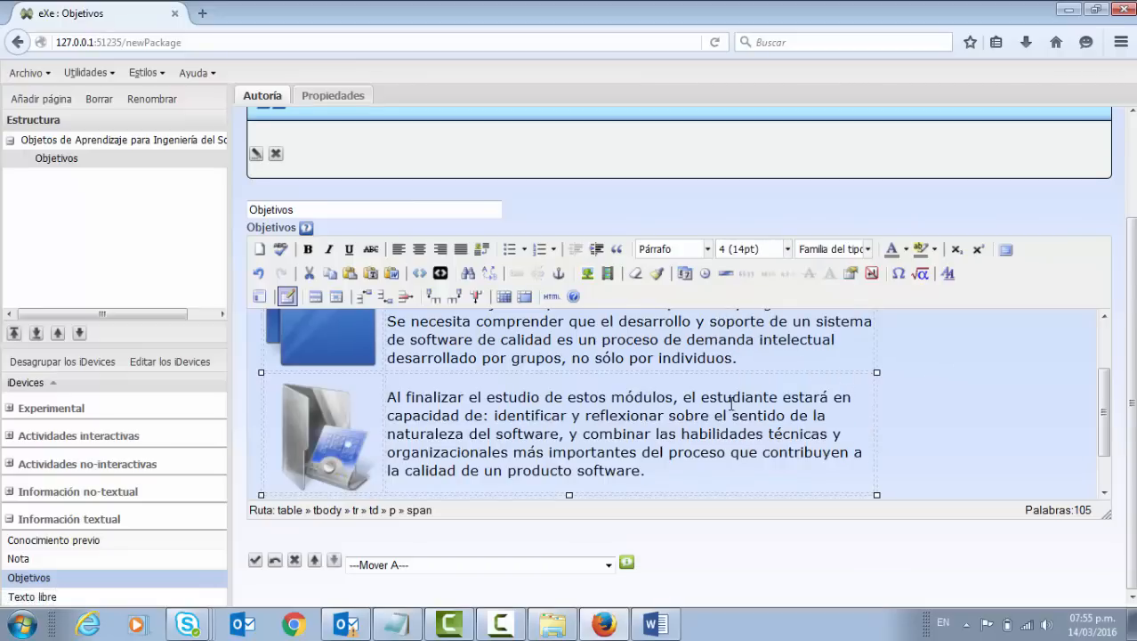
# Review both table rows, save the Objetivos iDevice and check how its content is displayed on the page.
pyautogui.scroll(-1, 731, 403)
pyautogui.scroll(3, 703, 396)
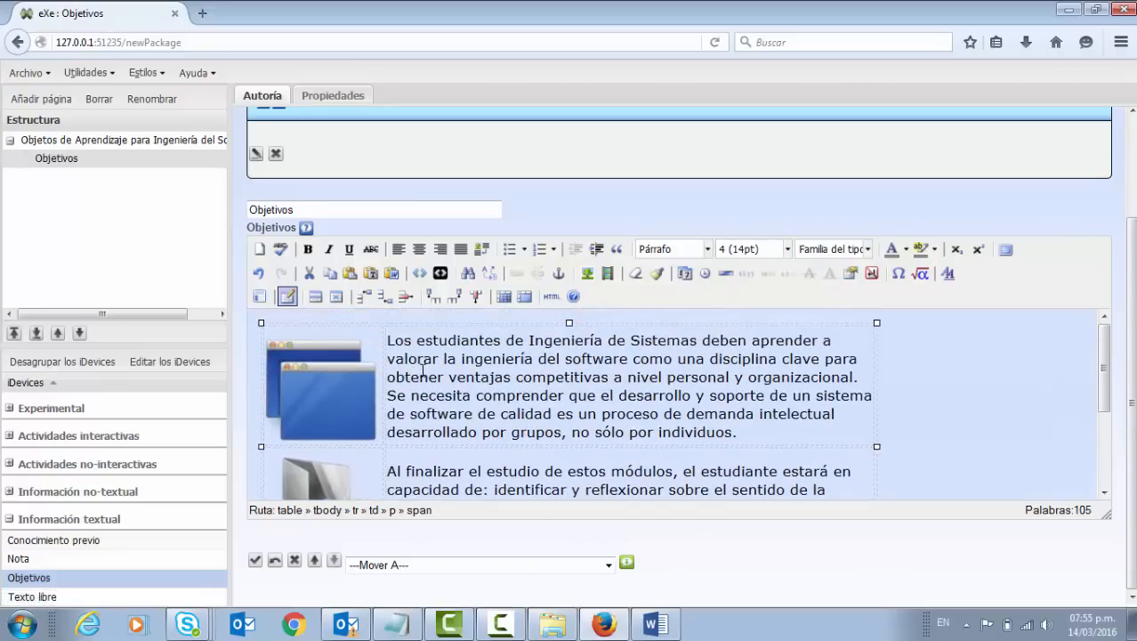
pyautogui.scroll(-3, 320, 463)
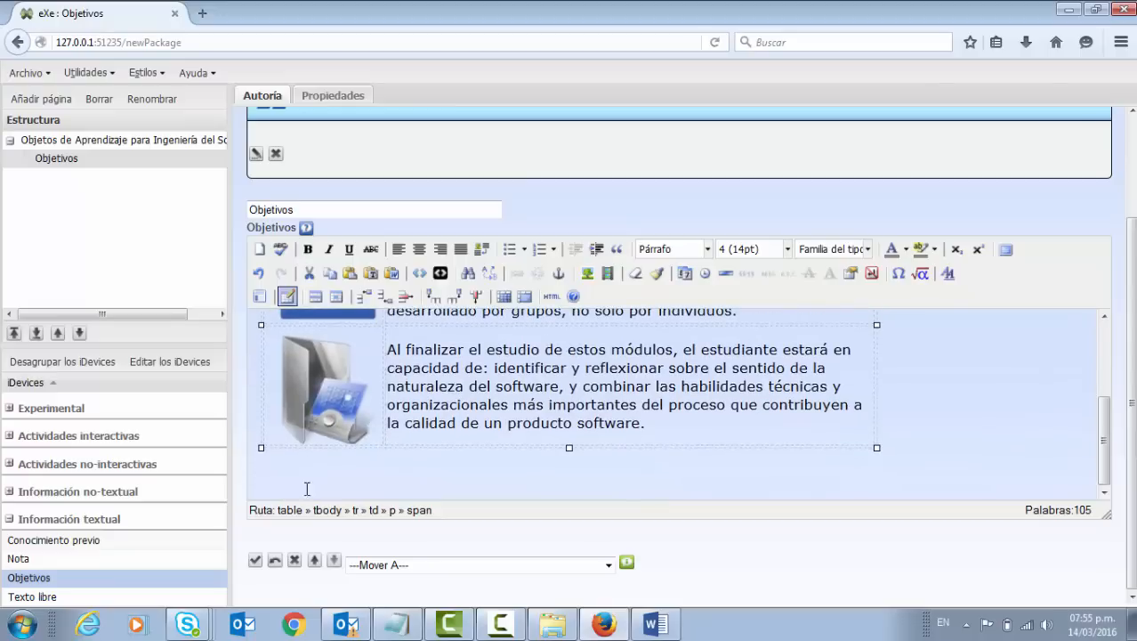
pyautogui.click(256, 560)
pyautogui.scroll(-3, 483, 397)
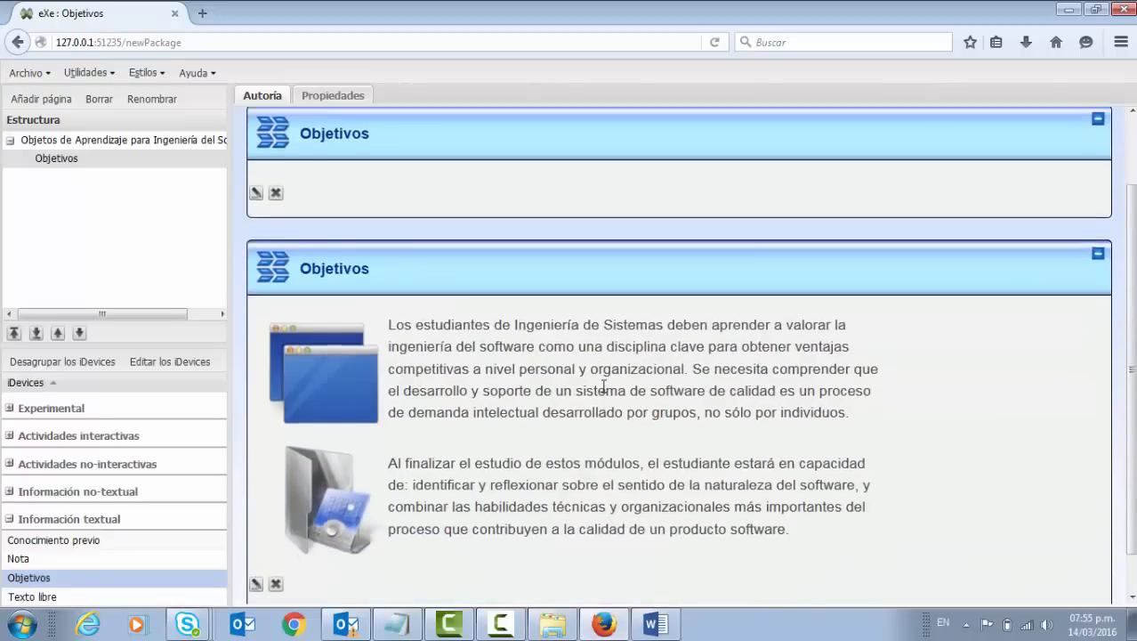
pyautogui.scroll(3, 632, 388)
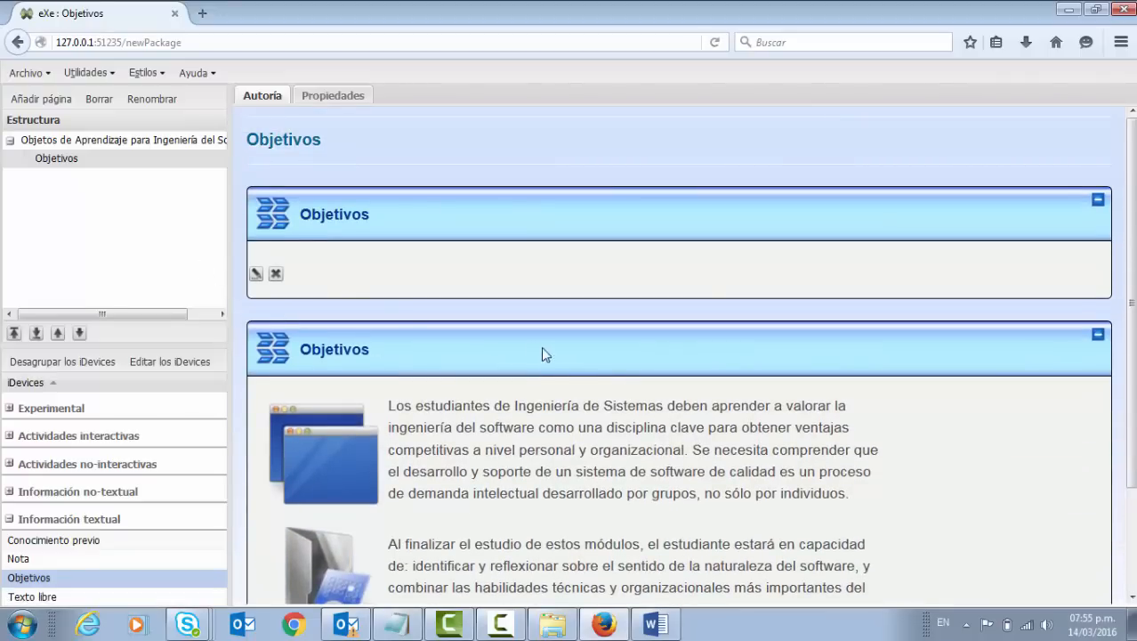
pyautogui.scroll(-3, 541, 352)
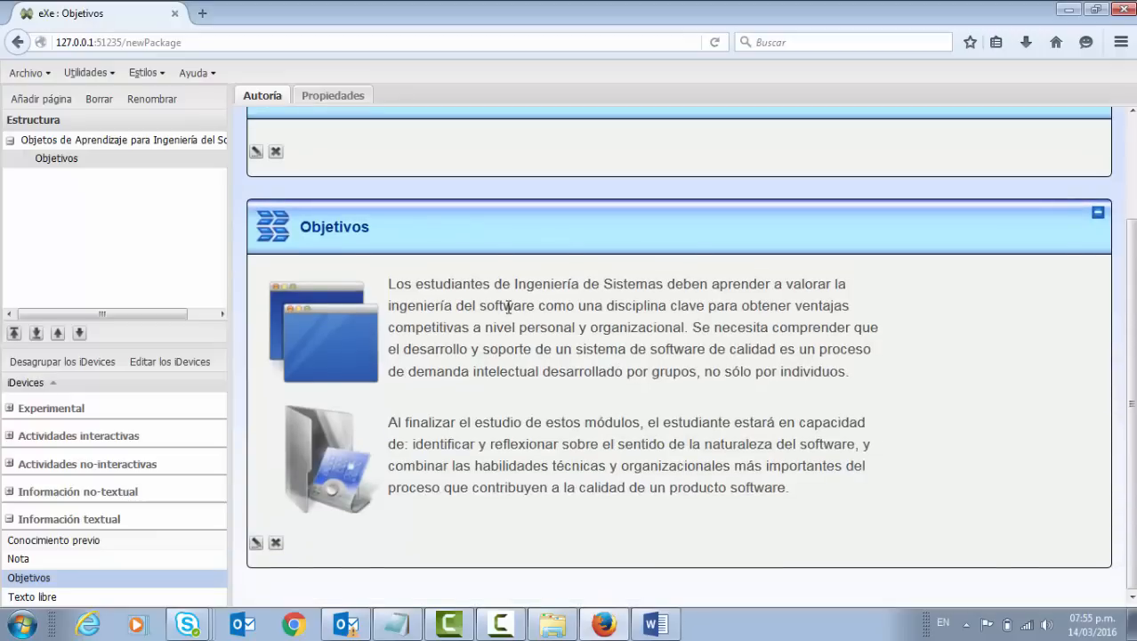
# Delete the empty Objetivos iDevice above the one containing the table.
pyautogui.scroll(3, 506, 307)
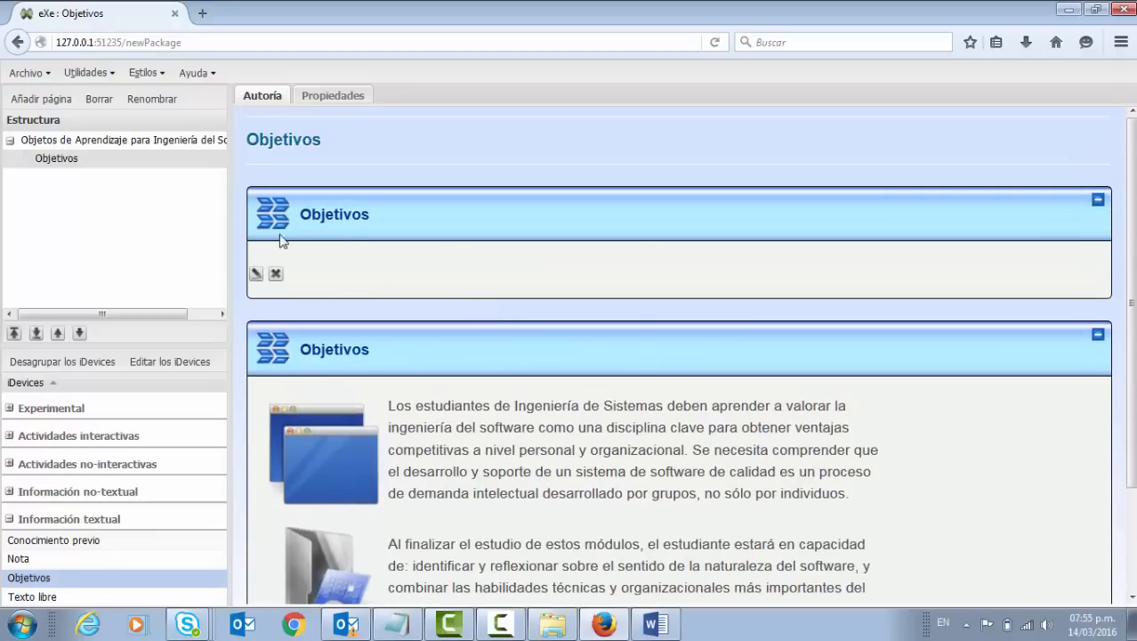
pyautogui.click(275, 273)
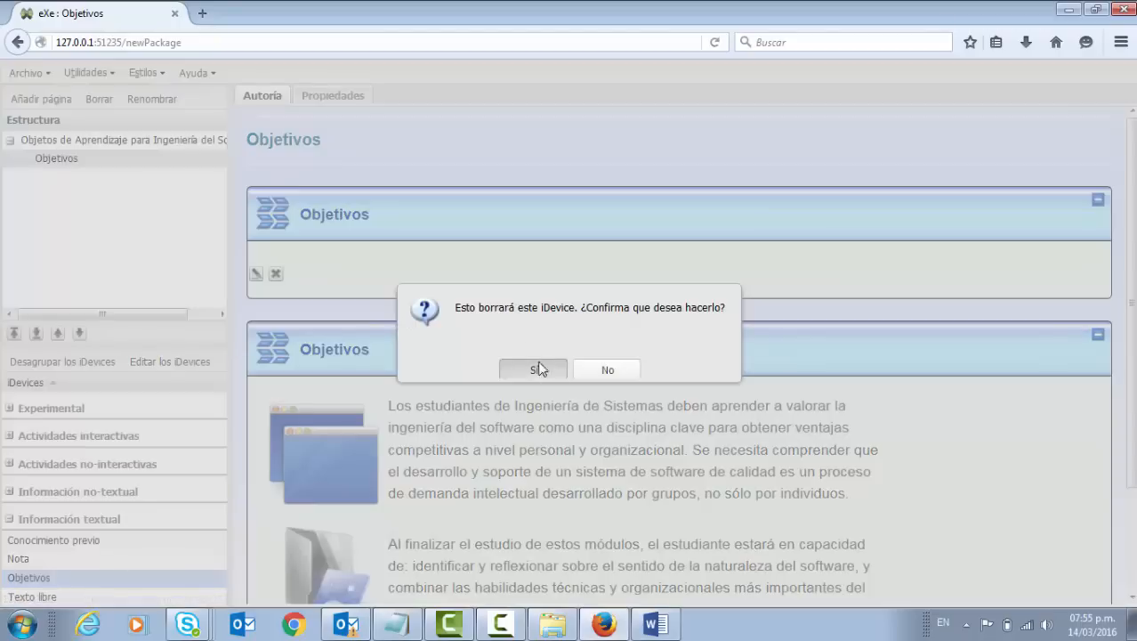
pyautogui.click(536, 370)
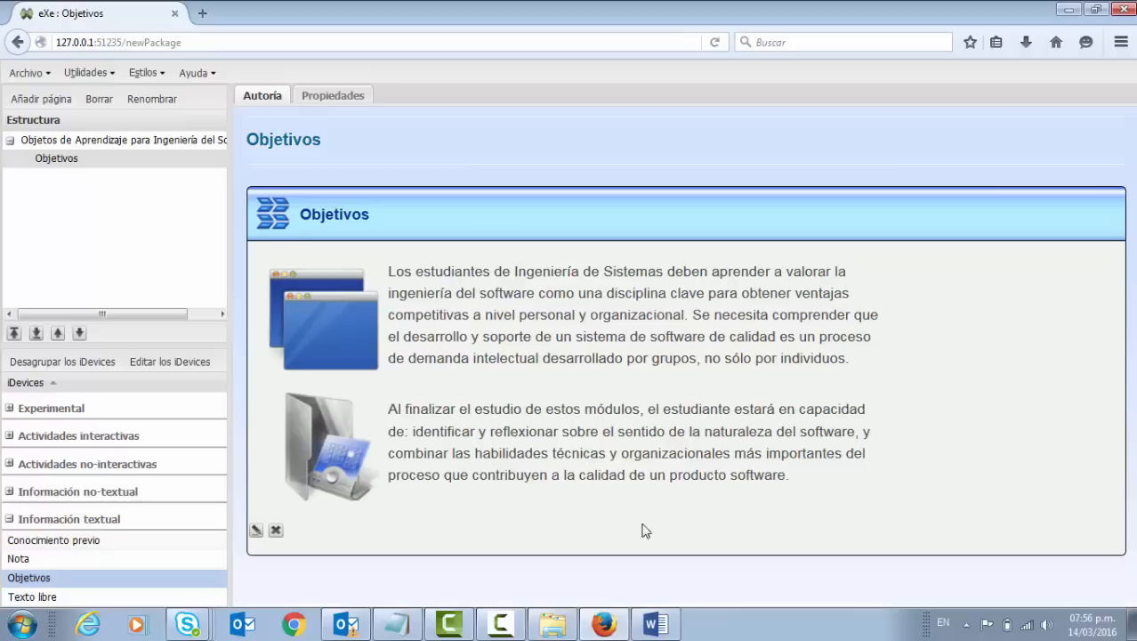
# Switch to the Word document and copy the text "Mapa conceptual" from the outline list under the main title.
pyautogui.rightClick(649, 623)
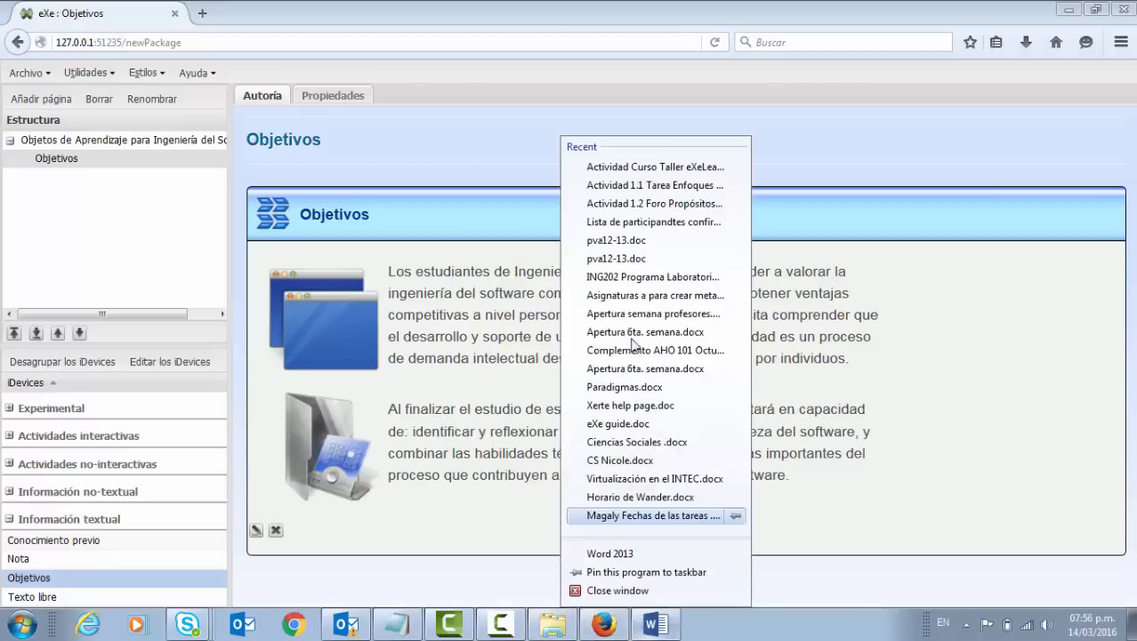
pyautogui.click(666, 628)
pyautogui.click(666, 628)
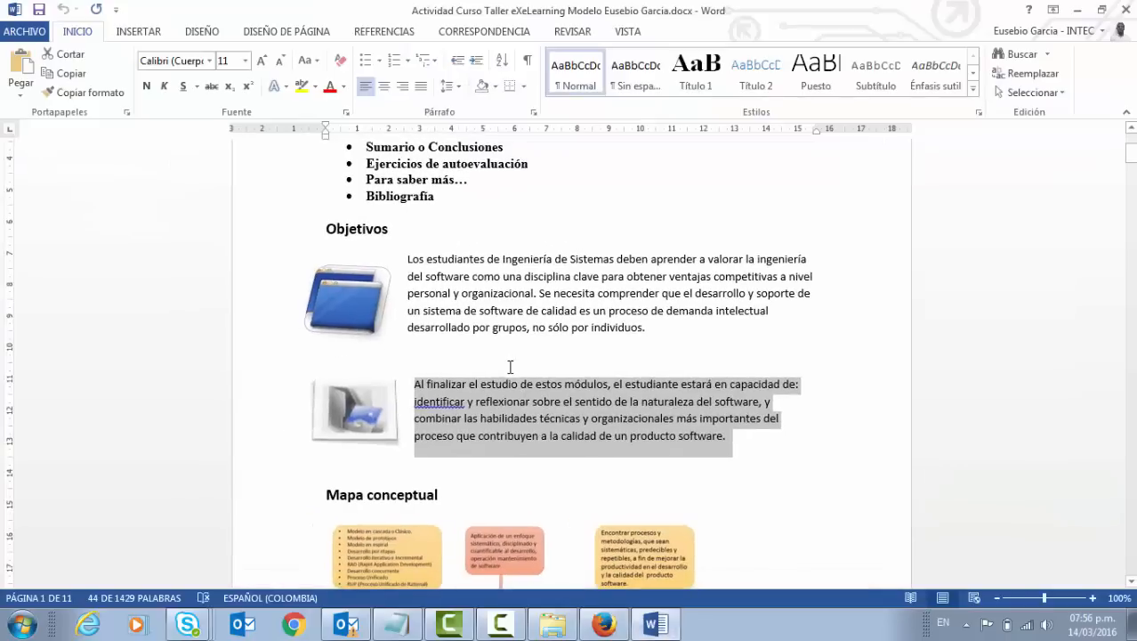
pyautogui.scroll(3, 531, 260)
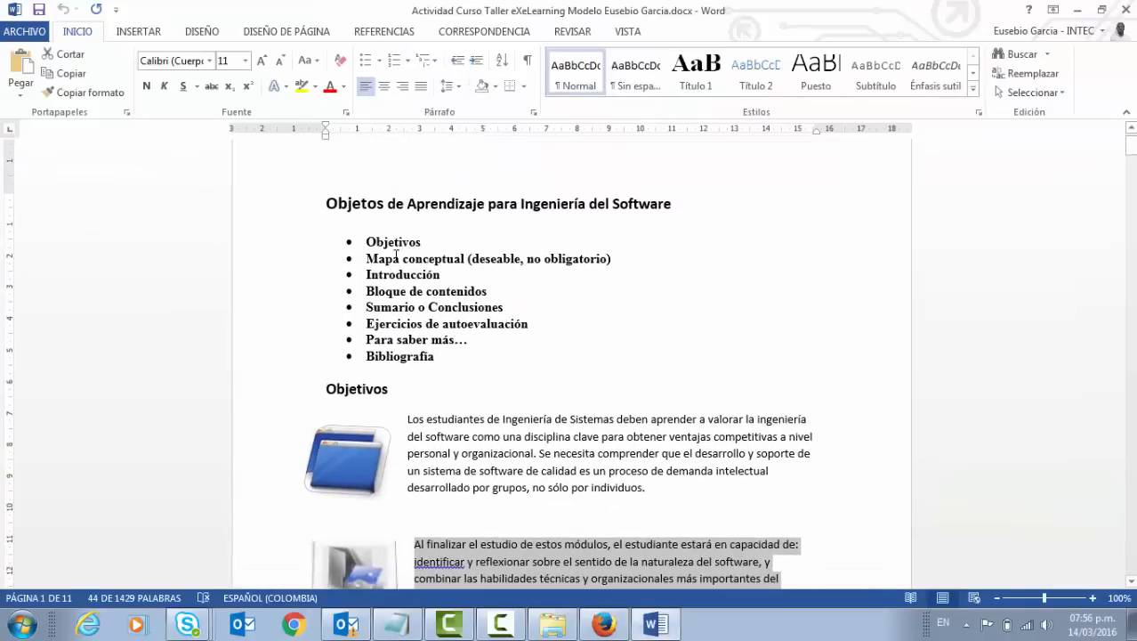
pyautogui.moveTo(368, 258); pyautogui.dragTo(452, 258)
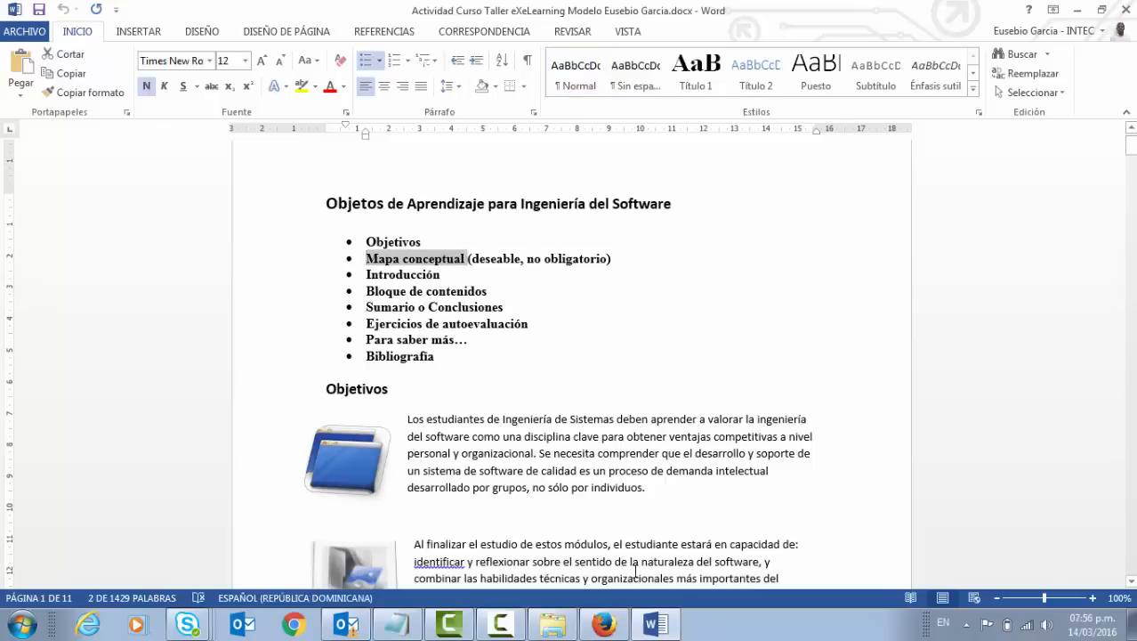
# Return to eXeLearning in Firefox and add a new page under the root node Objetos de Aprendizaje para Ingeniería del Software.
pyautogui.click(604, 625)
pyautogui.click(46, 142)
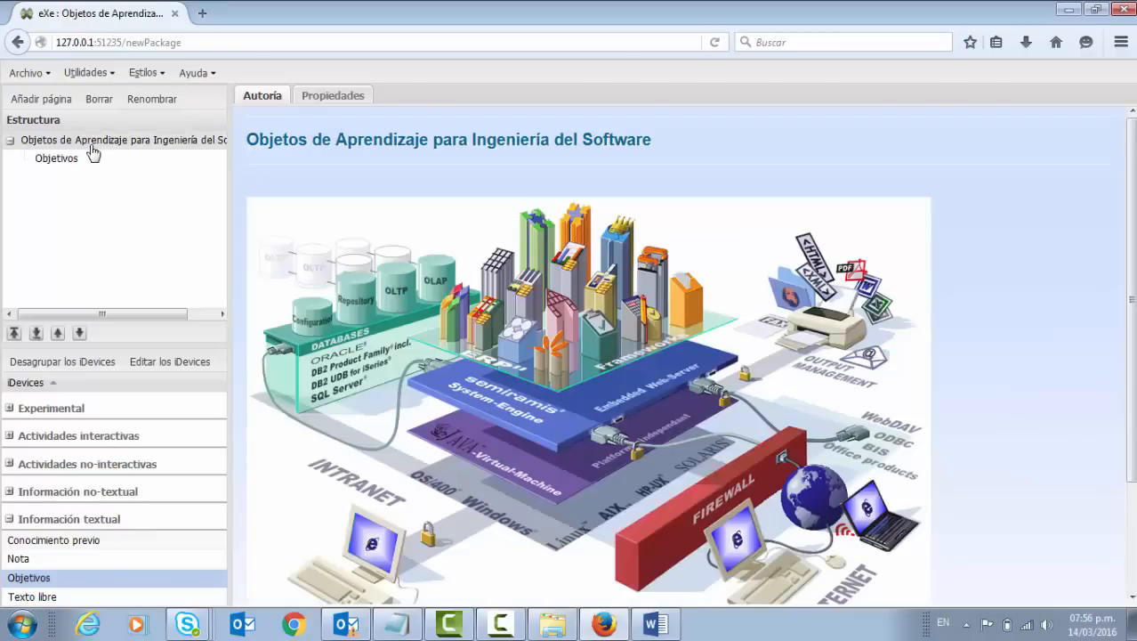
pyautogui.click(51, 99)
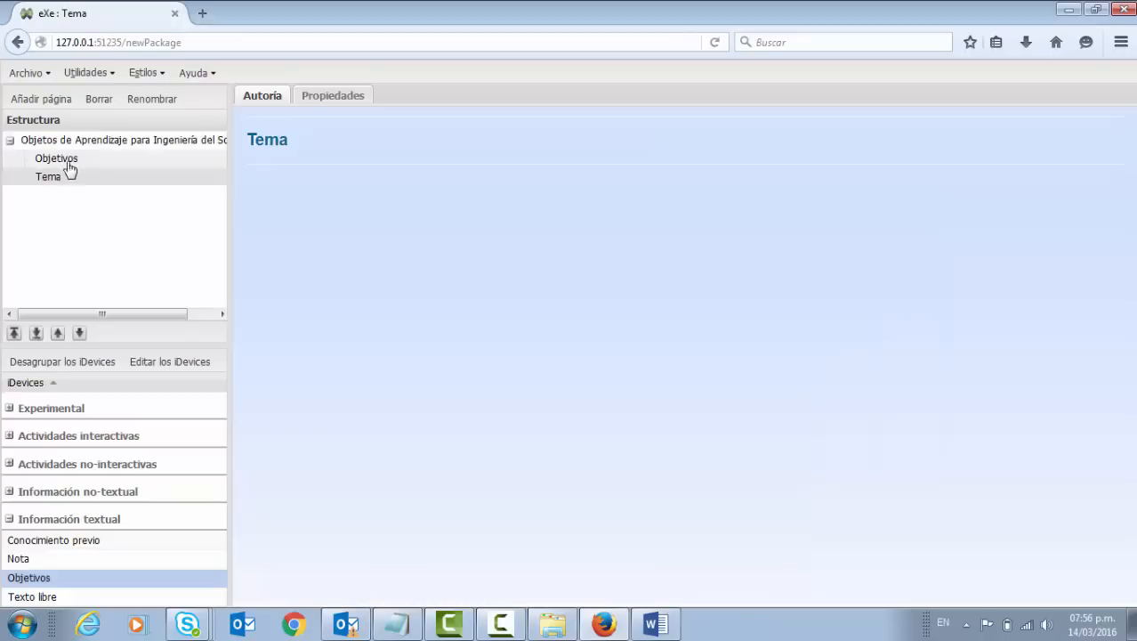
# Rename the new Tema page as "Mapa conceptual", removing the pasted bullet and tab before the name.
pyautogui.doubleClick(50, 181)
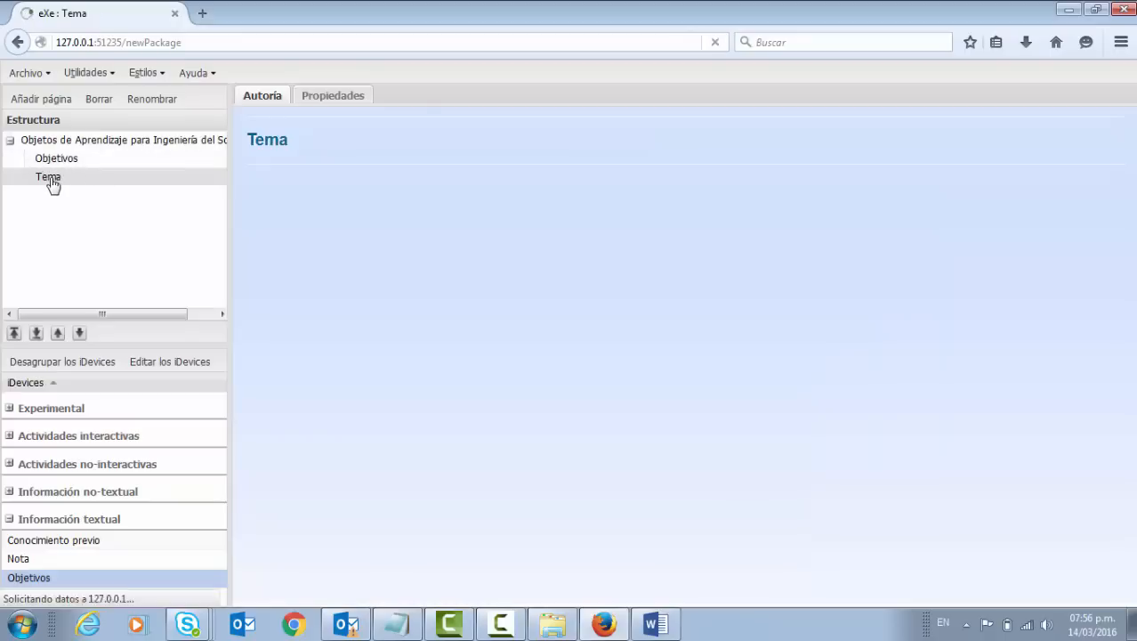
pyautogui.moveTo(512, 336); pyautogui.dragTo(396, 339)
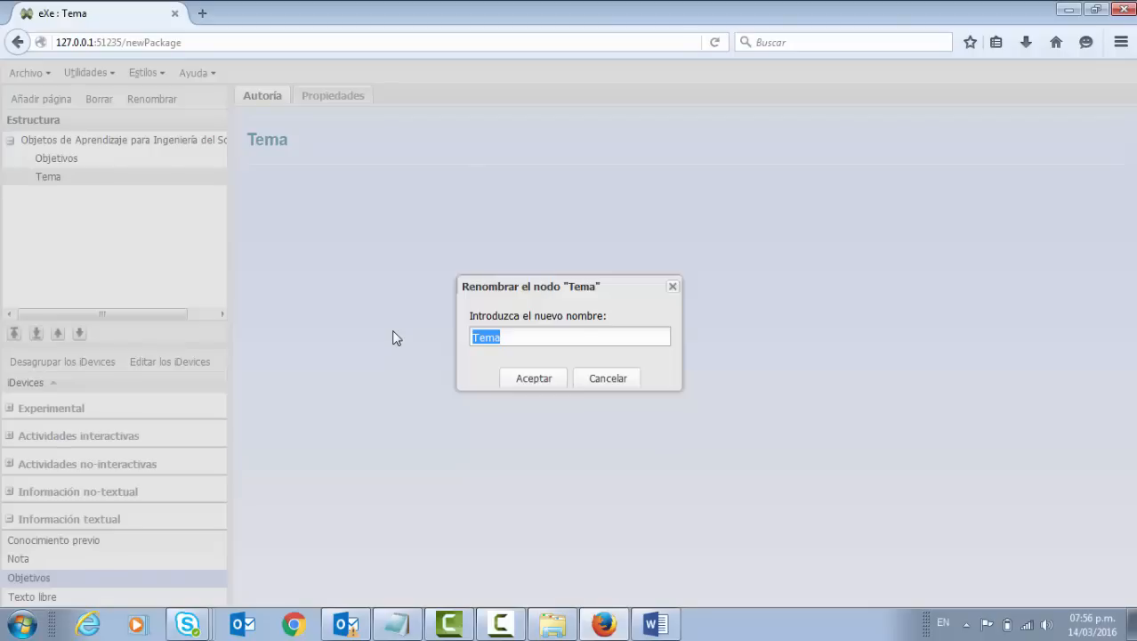
pyautogui.write('•\tMapa conceptual')
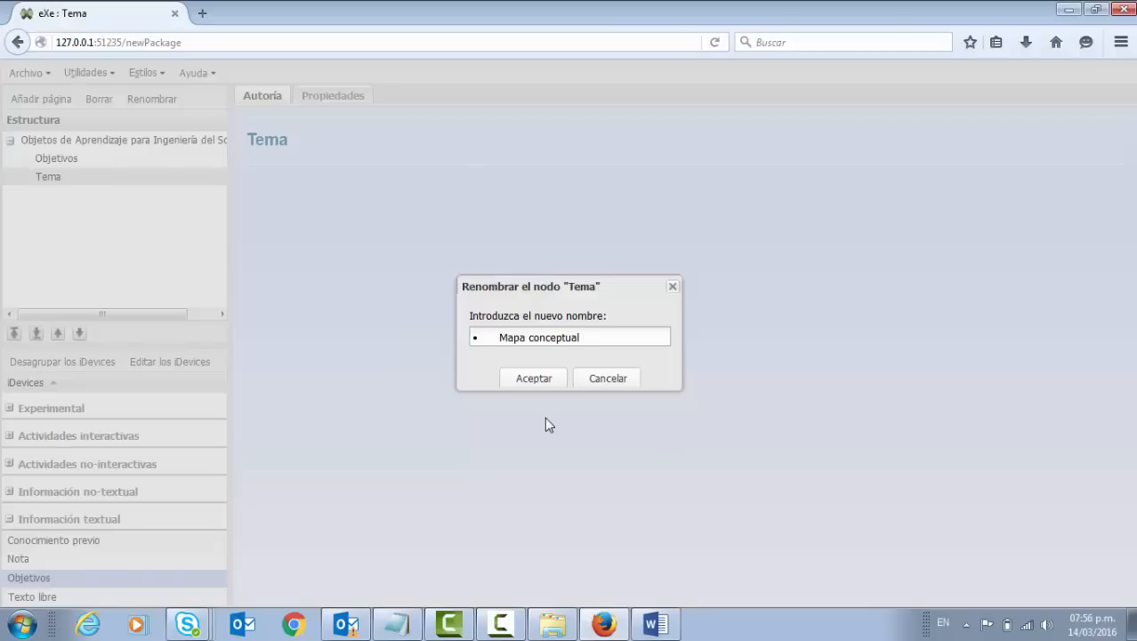
pyautogui.press('BackSpace')
pyautogui.press('BackSpace')
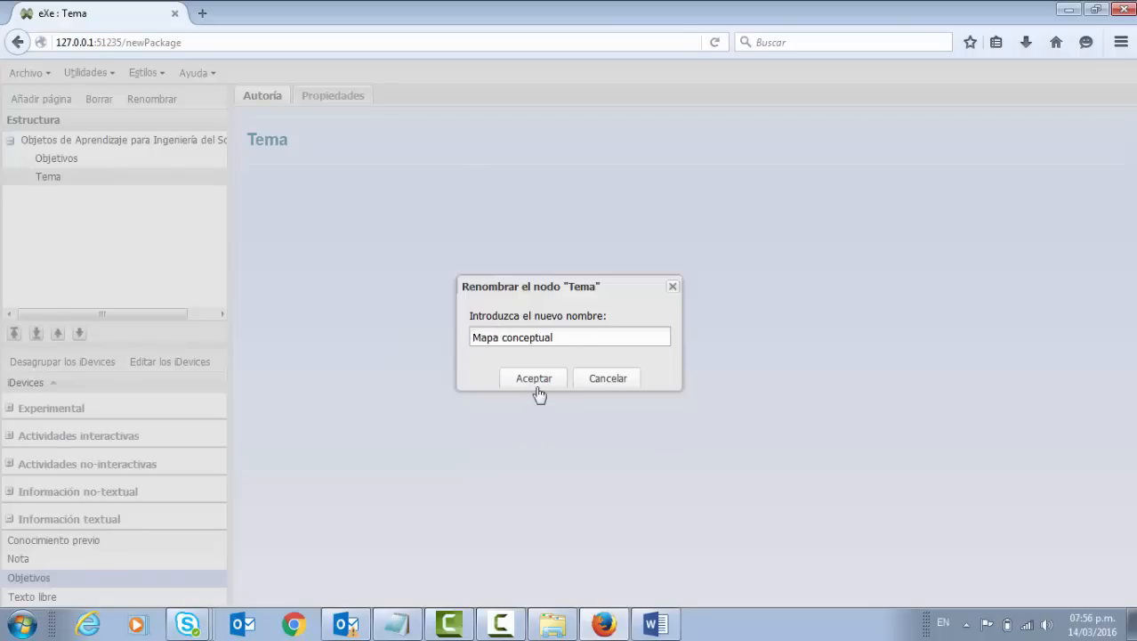
pyautogui.click(537, 384)
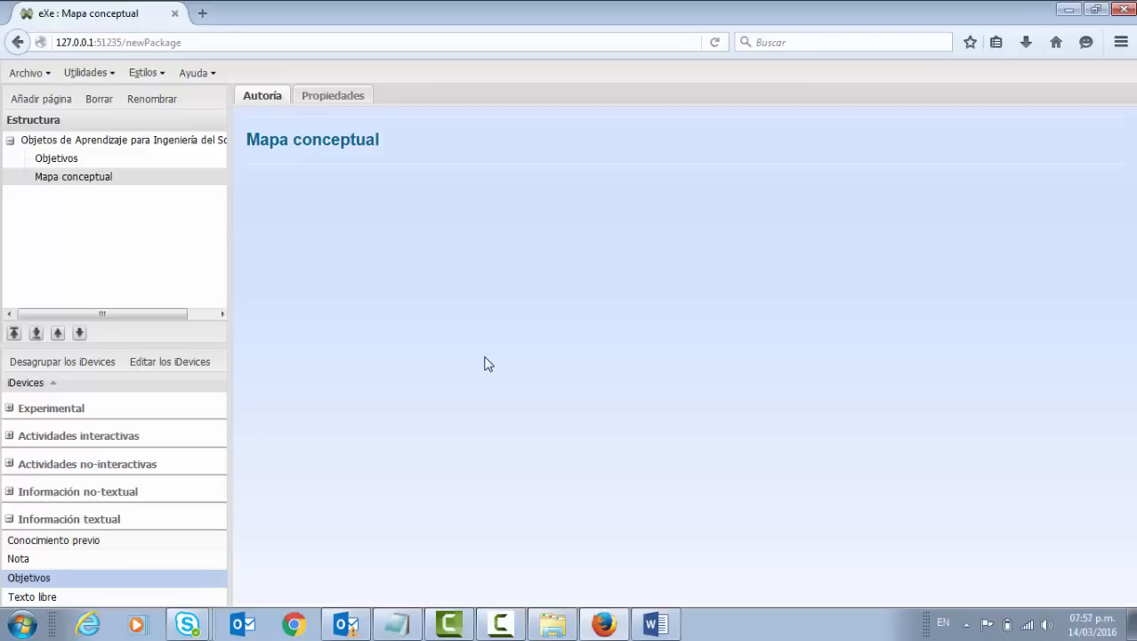
# Look through the Recursos folders in Windows Explorer for the concept map files, checking Mapa conceptual.swf in the Animaciones folder.
pyautogui.click(548, 619)
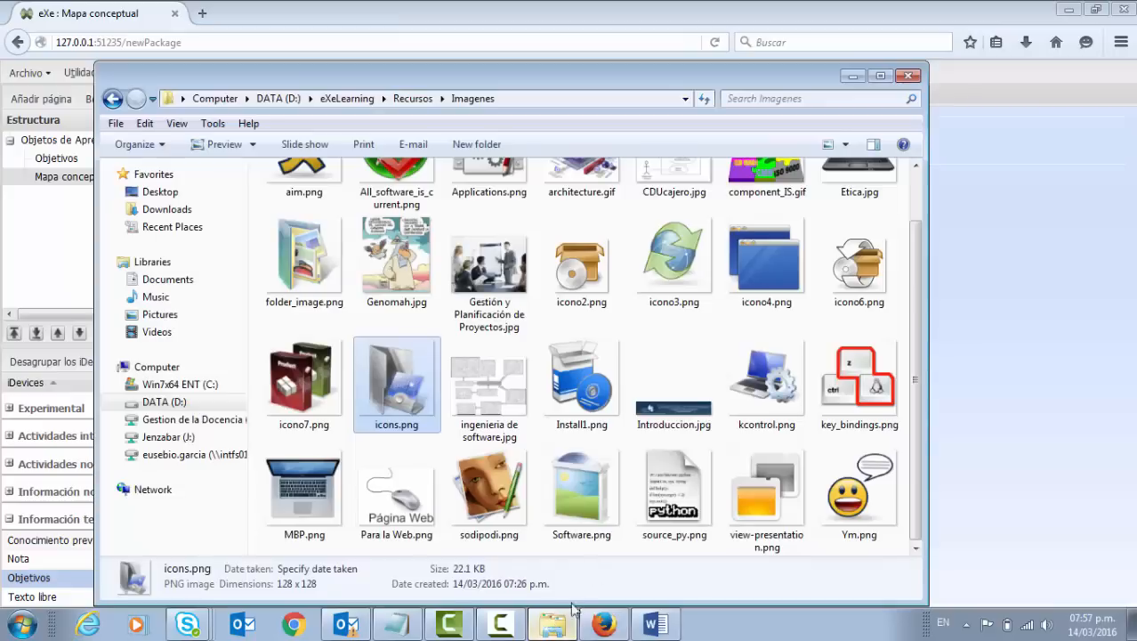
pyautogui.scroll(1, 489, 383)
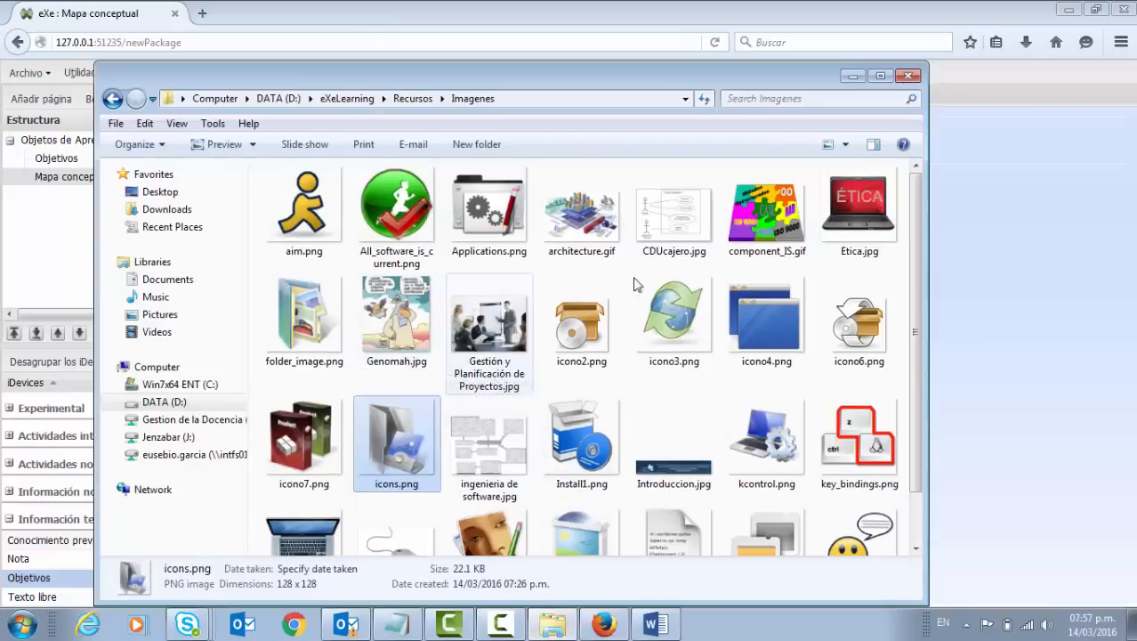
pyautogui.scroll(-1, 636, 284)
pyautogui.scroll(1, 637, 285)
pyautogui.click(415, 100)
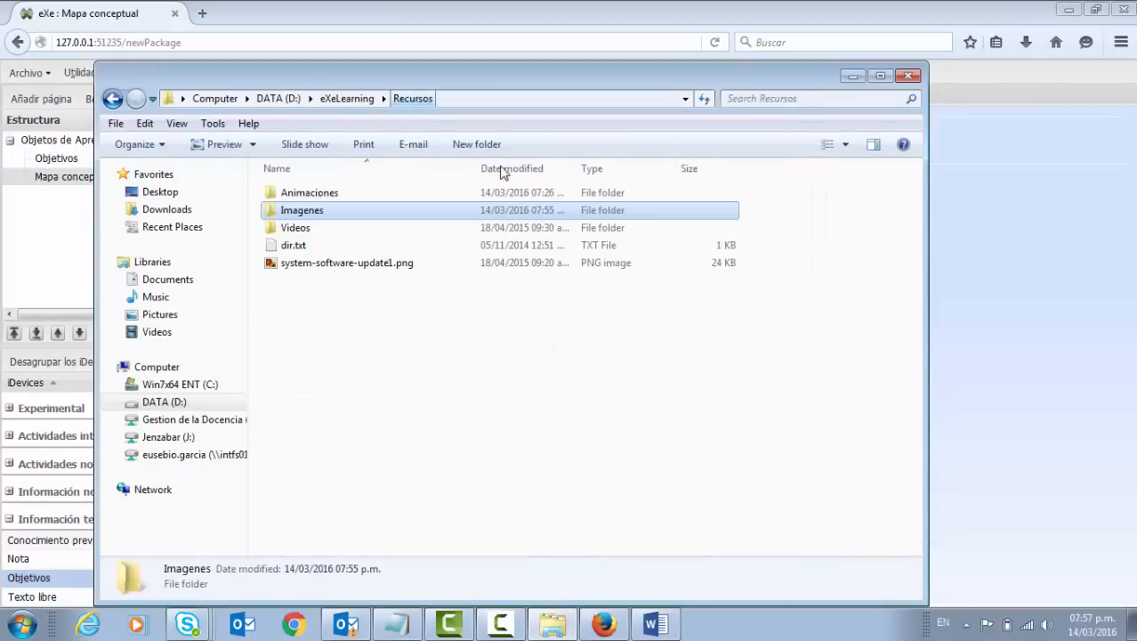
pyautogui.click(322, 198)
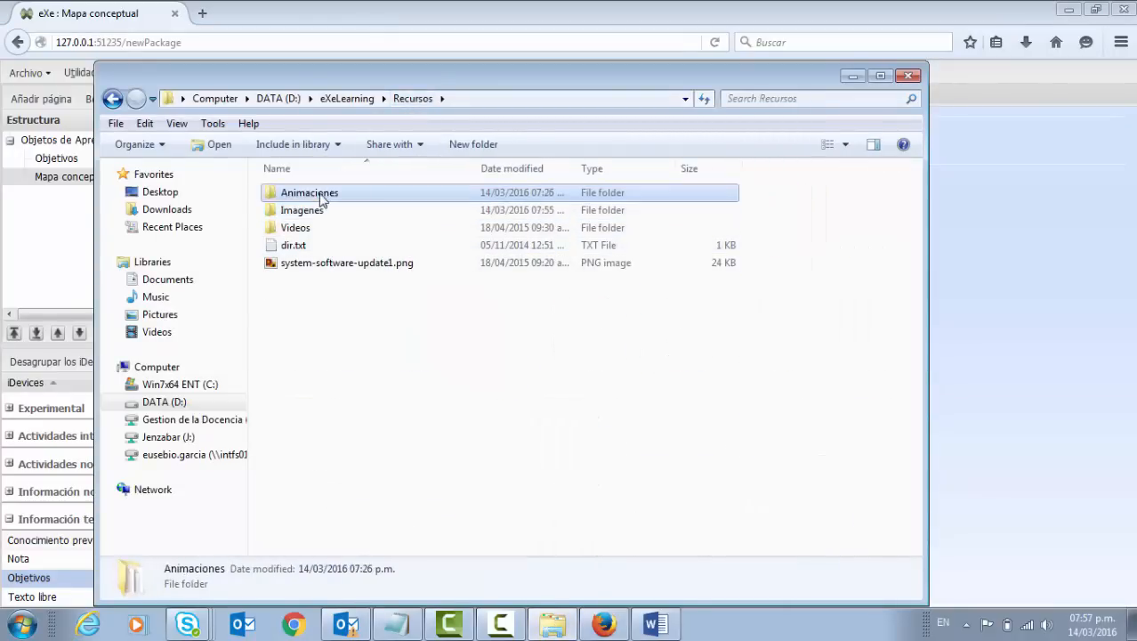
pyautogui.doubleClick(322, 197)
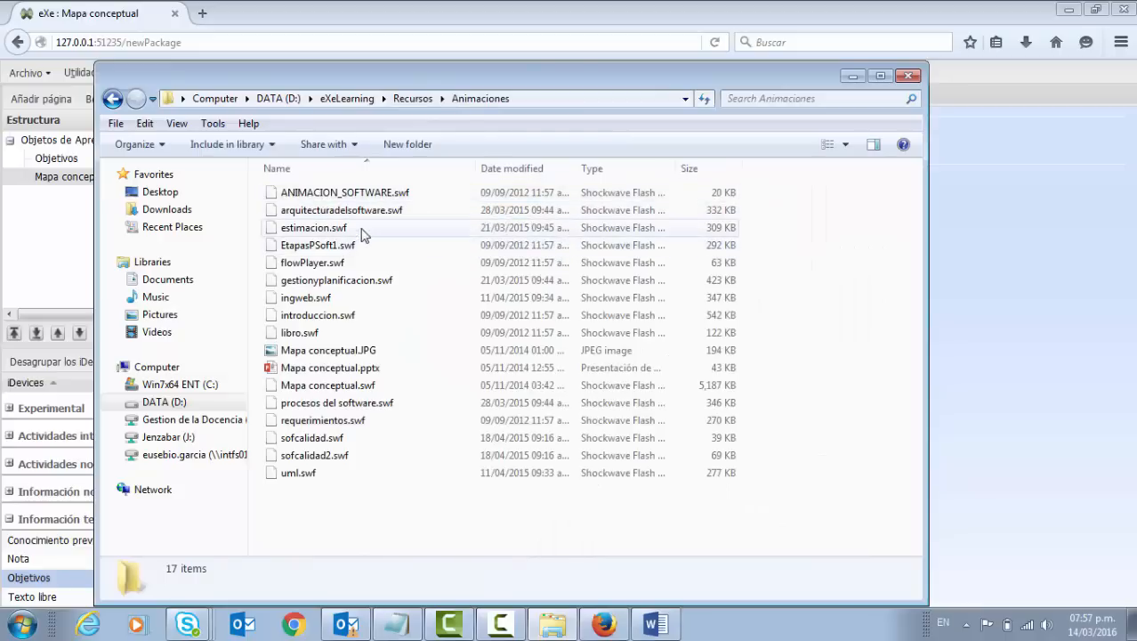
pyautogui.click(334, 372)
pyautogui.click(346, 356)
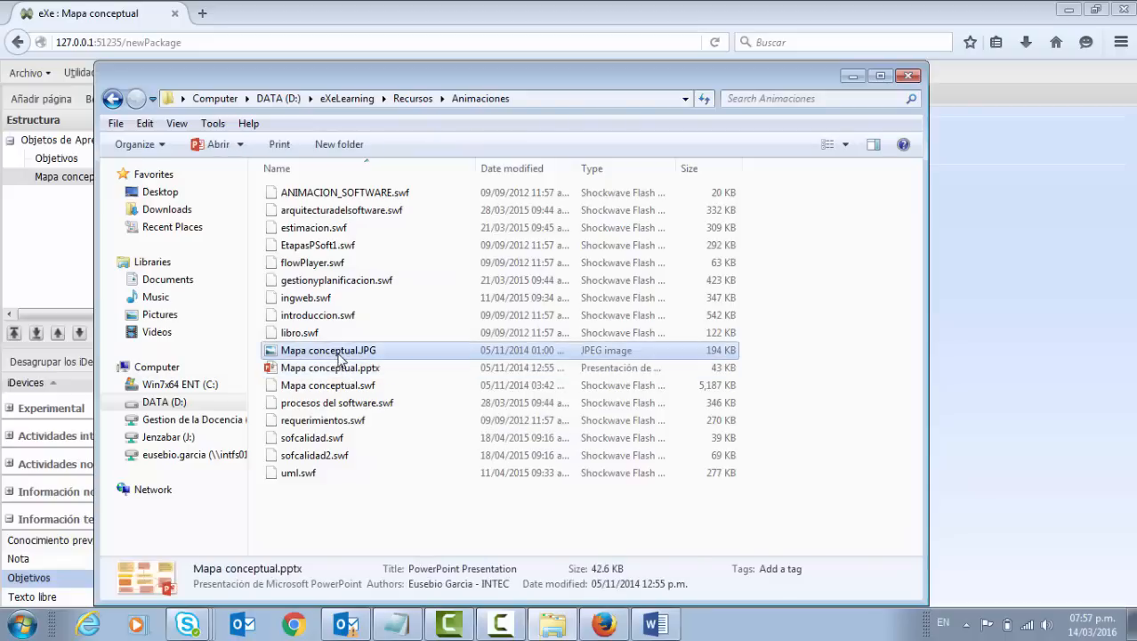
pyautogui.click(330, 388)
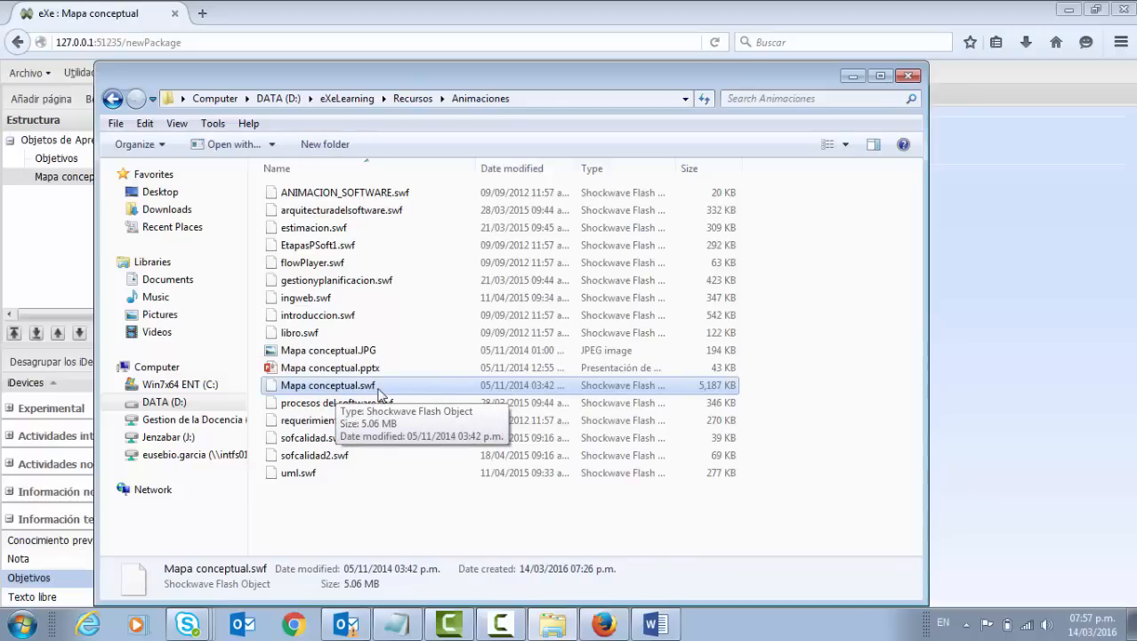
pyautogui.click(849, 77)
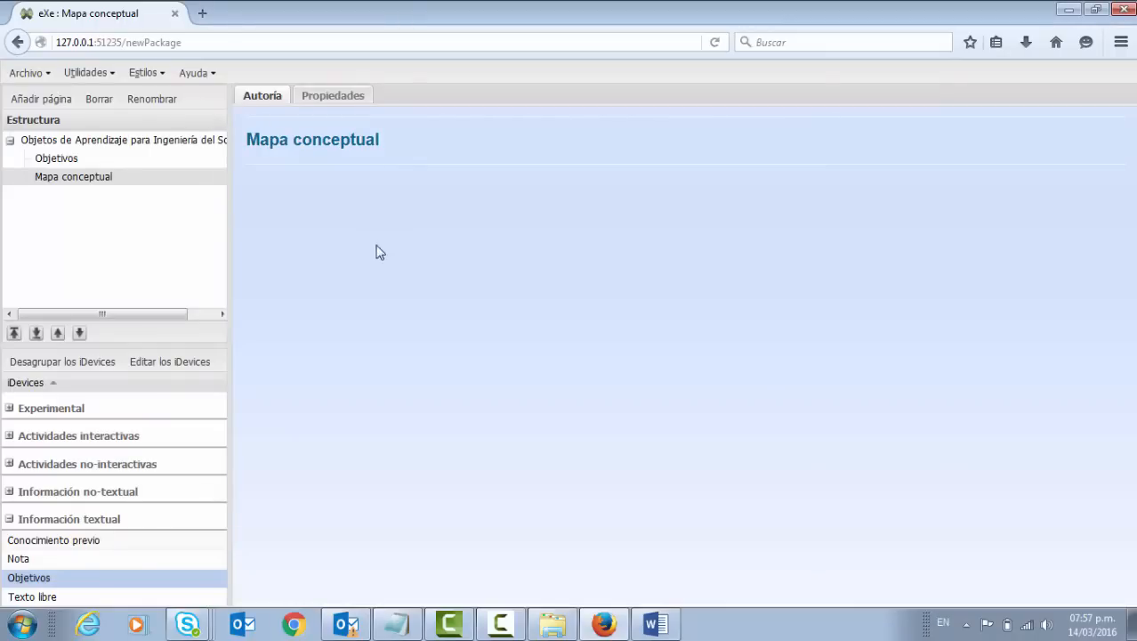
# Add a Texto libre iDevice to the Mapa conceptual page and start an embedded media object of type Flash (swf, flv, mp3).
pyautogui.click(39, 598)
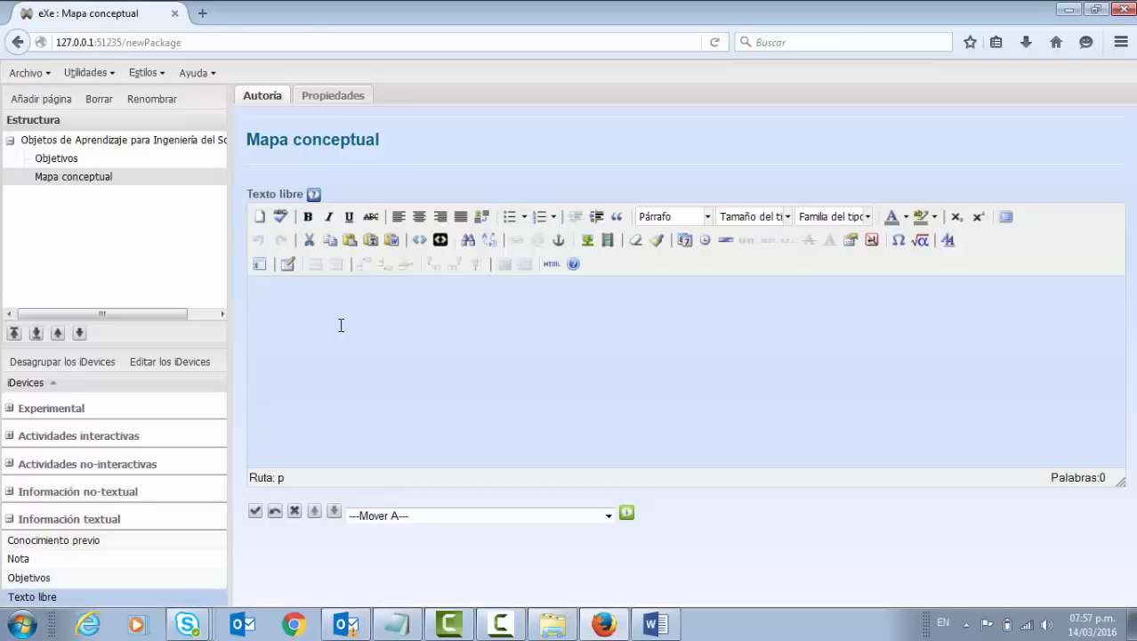
pyautogui.click(609, 241)
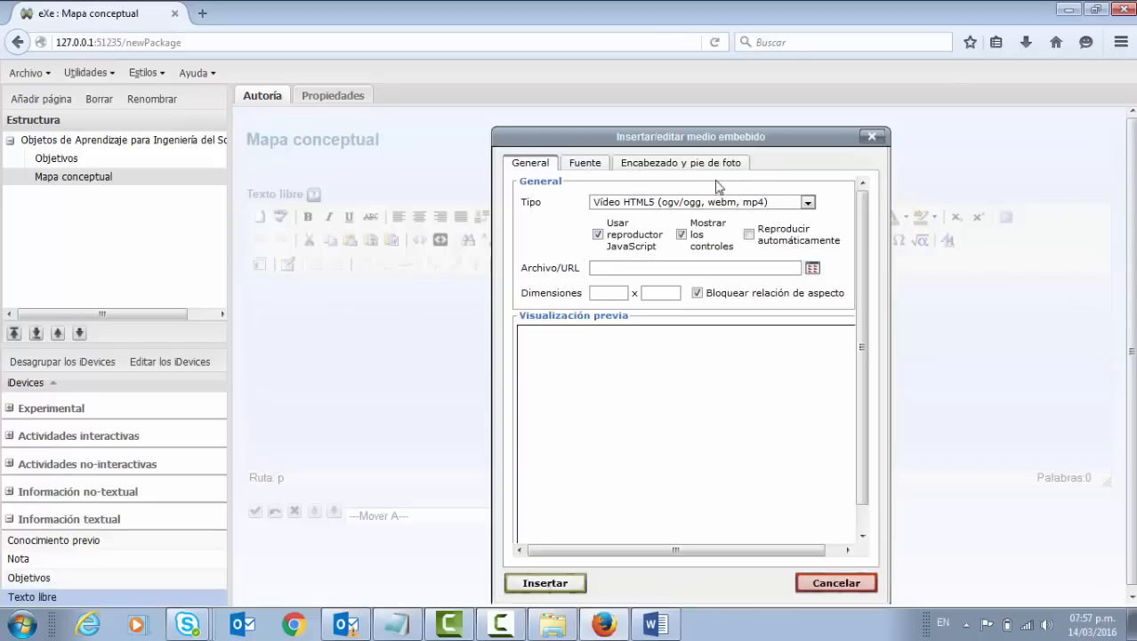
pyautogui.click(739, 203)
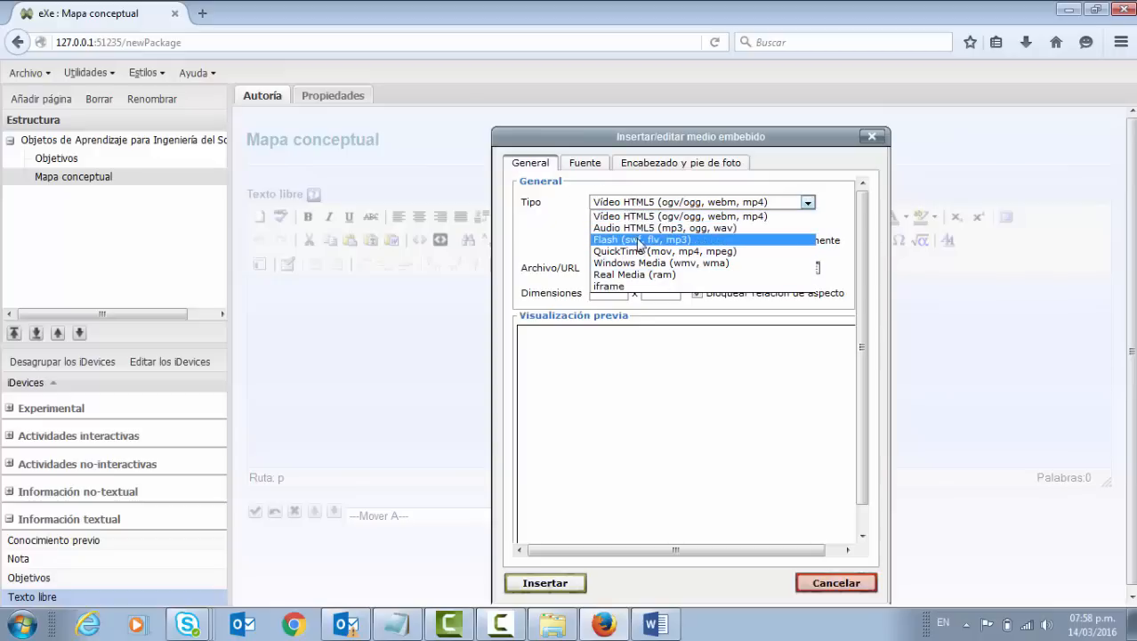
pyautogui.click(694, 240)
# Choose Mapa conceptual.swf from the Recursos/Animaciones folder as the media file and dismiss the Flash plugin warning by stopping the plugin.
pyautogui.click(816, 228)
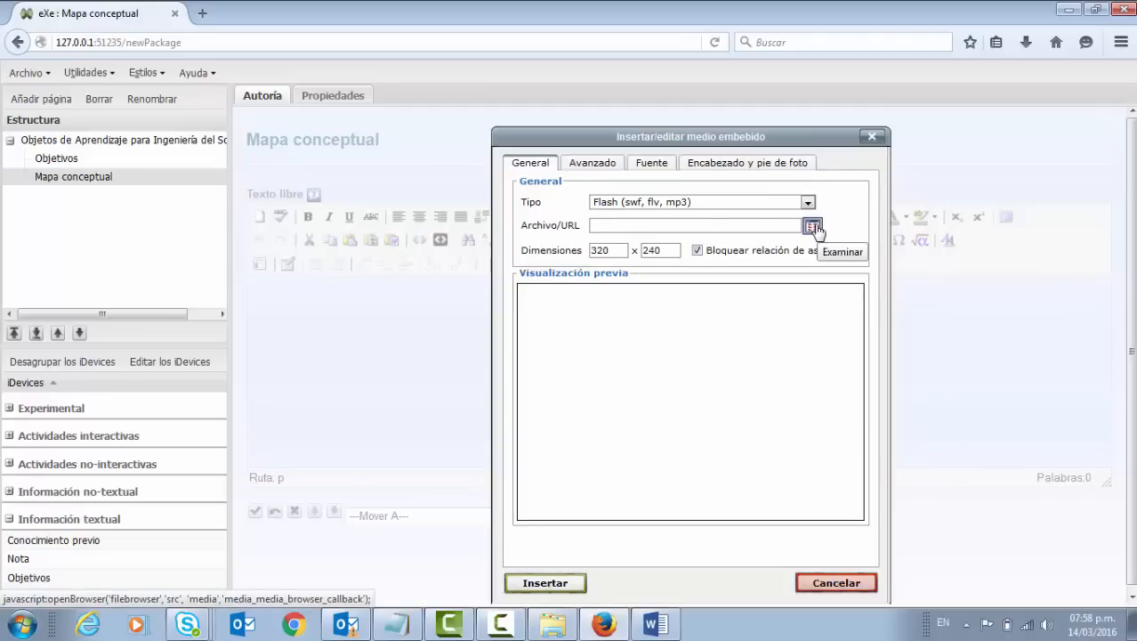
pyautogui.click(815, 228)
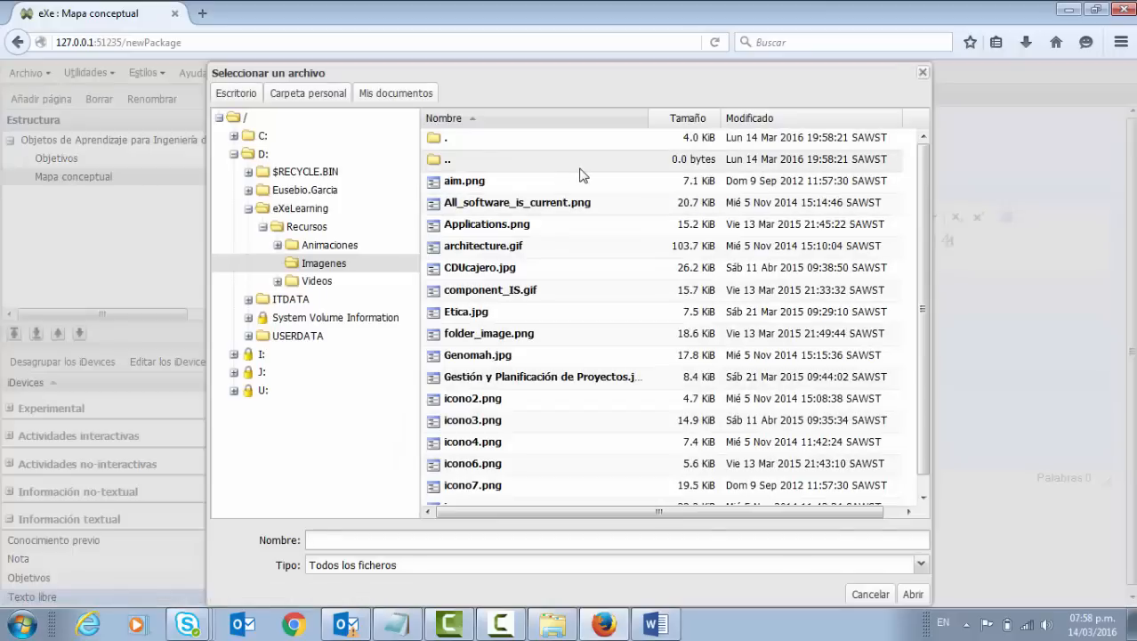
pyautogui.click(323, 247)
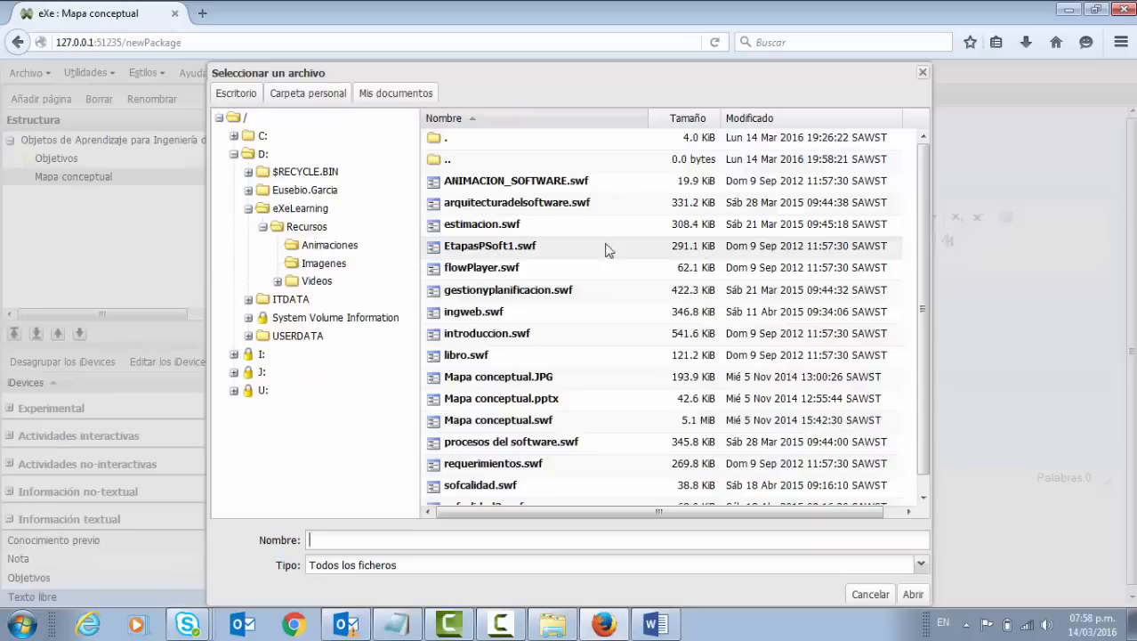
pyautogui.click(532, 422)
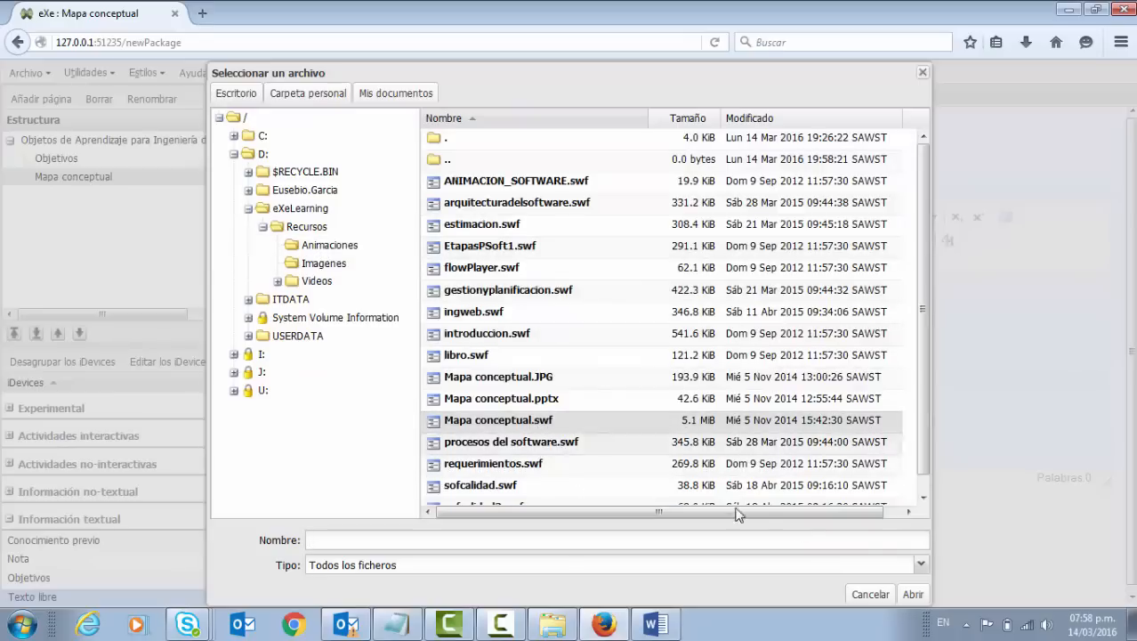
pyautogui.click(912, 594)
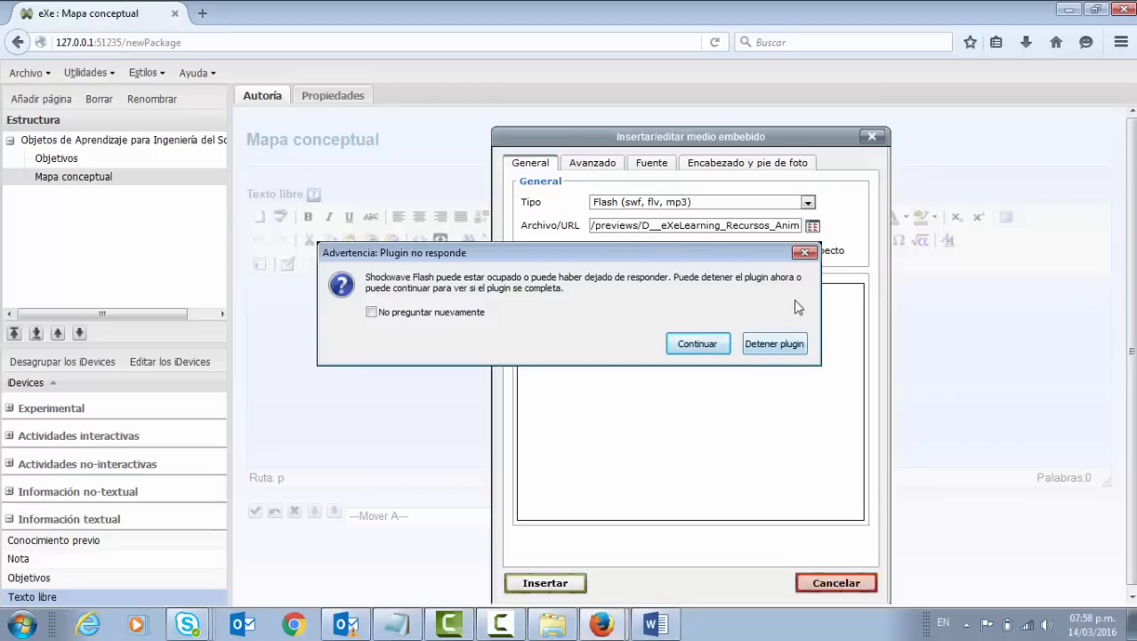
pyautogui.click(787, 344)
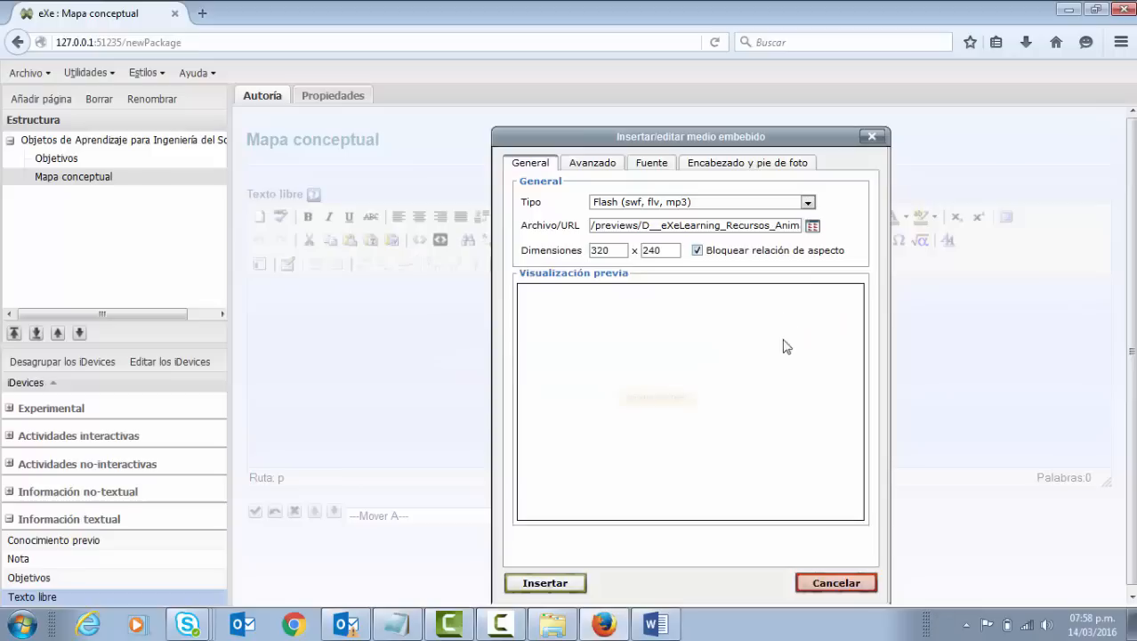
# Insert the Flash concept map at 960 x 720 with the aspect ratio locked and save the Texto libre iDevice.
pyautogui.doubleClick(599, 250)
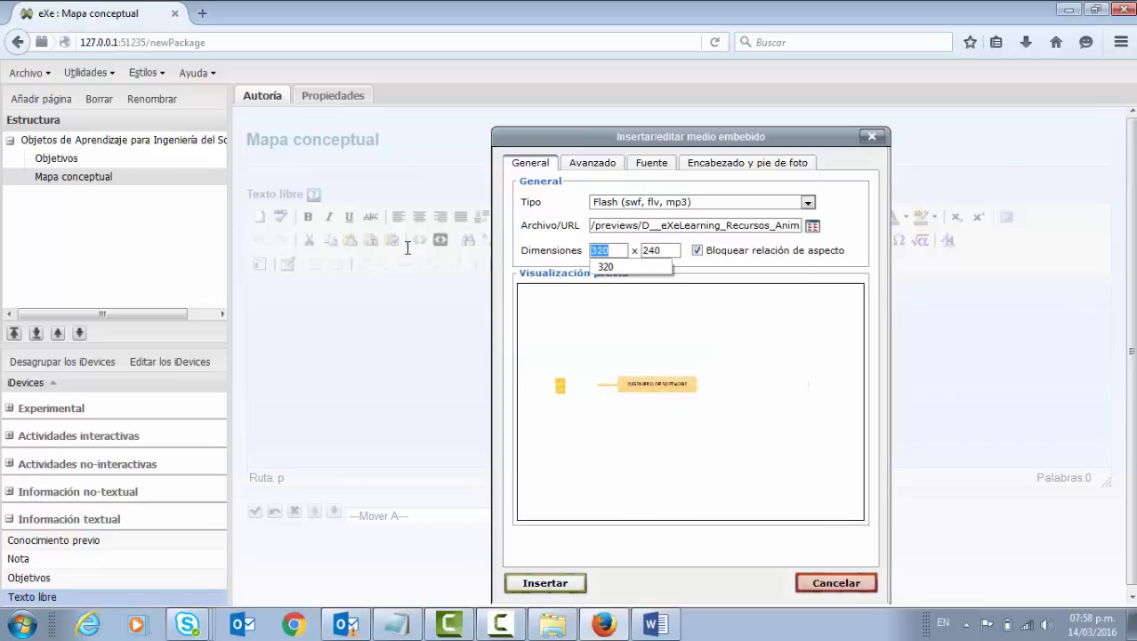
pyautogui.write('96')
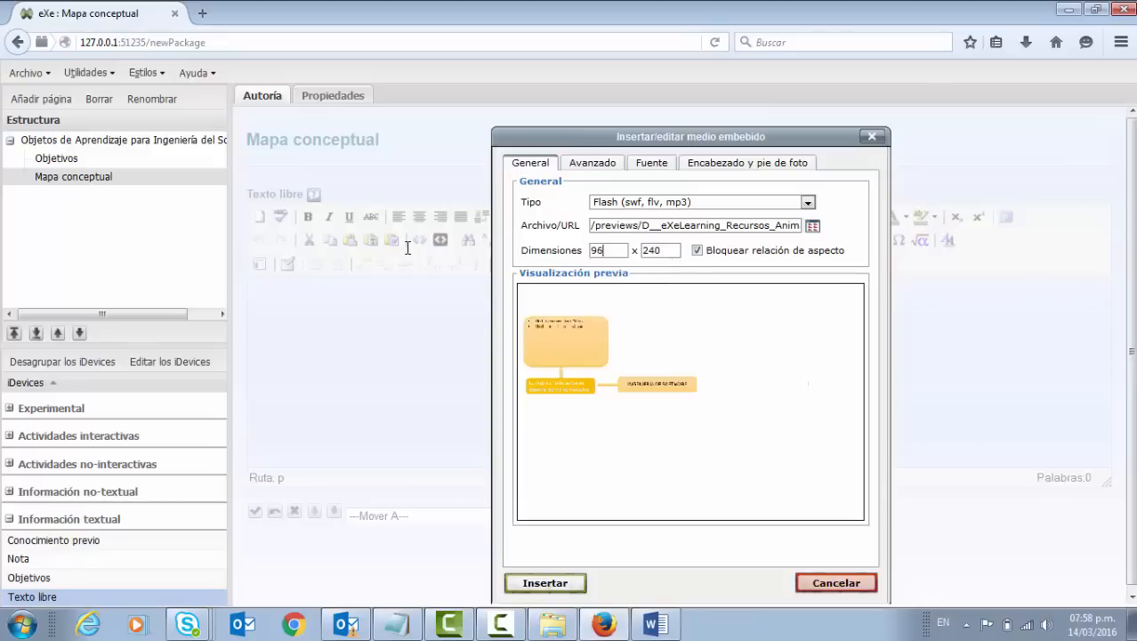
pyautogui.write('0')
pyautogui.press('Tab')
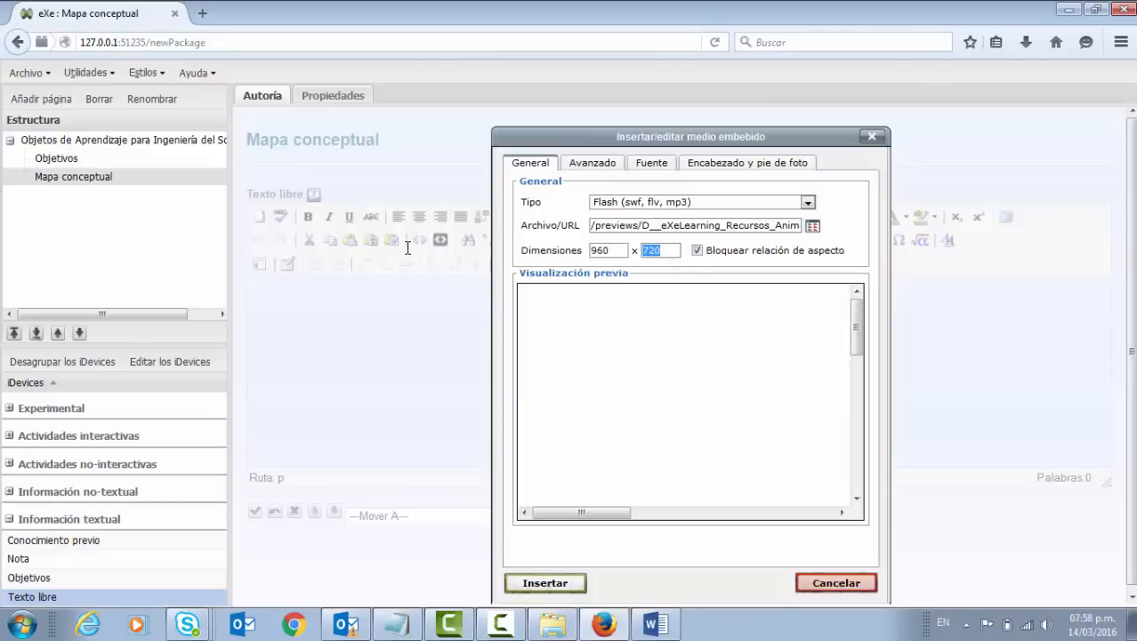
pyautogui.click(574, 583)
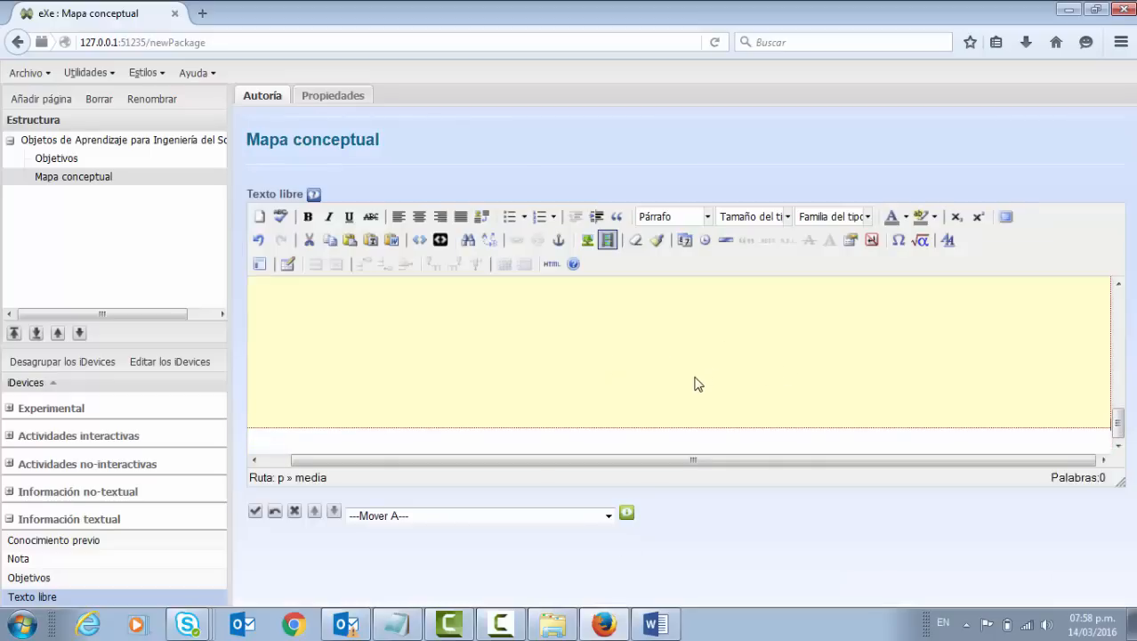
pyautogui.click(255, 515)
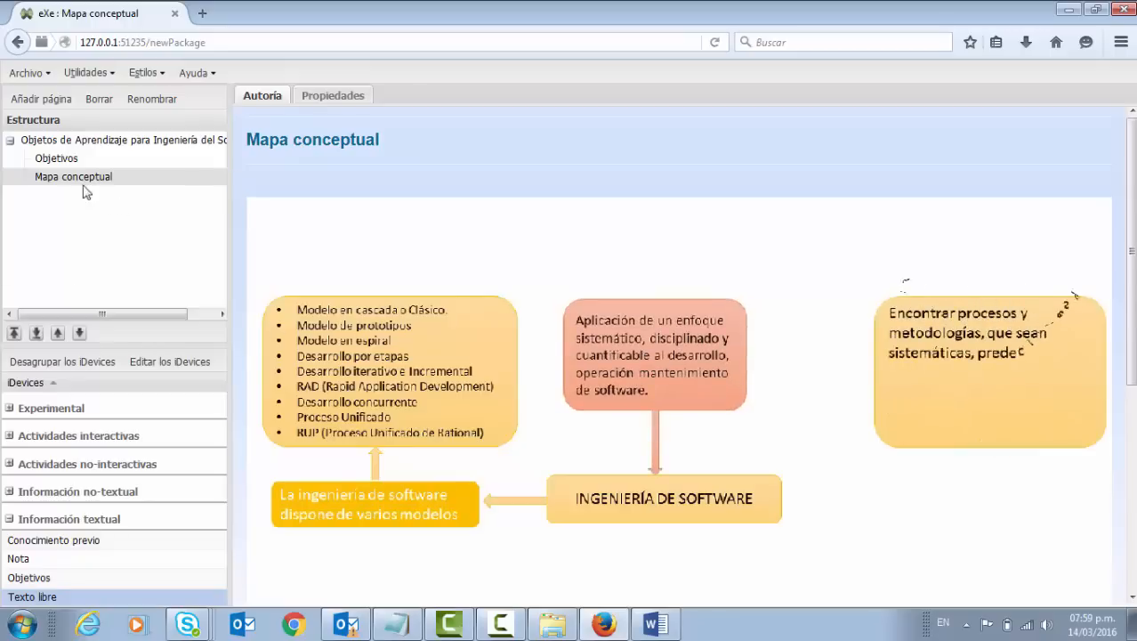
# Copy the Introducción heading from the Word outline and add a new page under the learning object's root node in eXe.
pyautogui.click(655, 624)
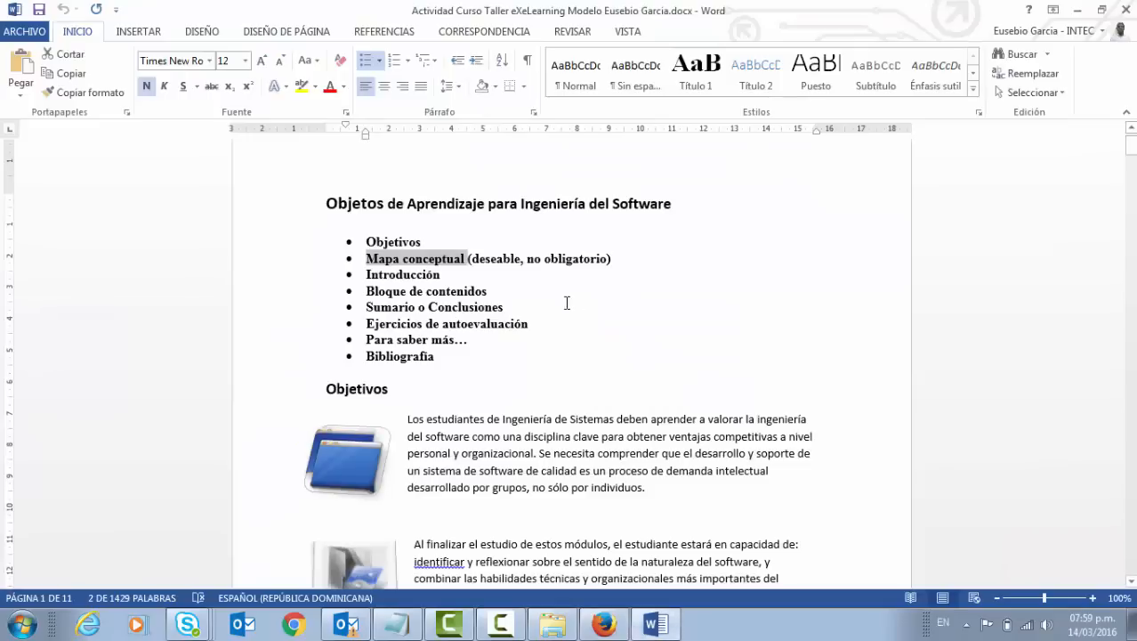
pyautogui.doubleClick(431, 274)
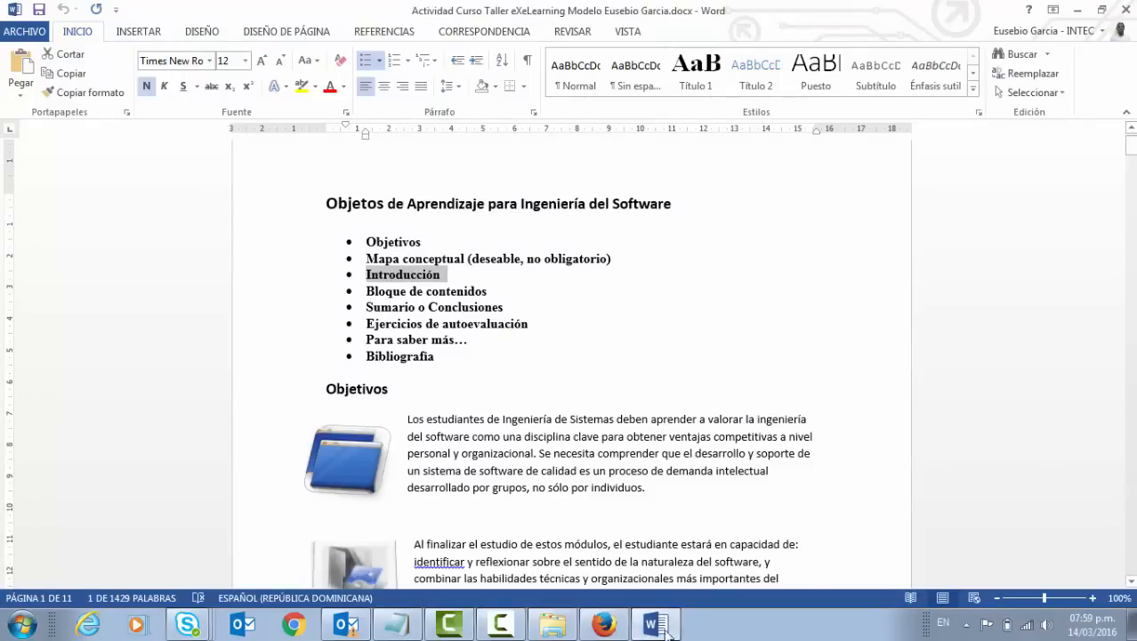
pyautogui.click(604, 624)
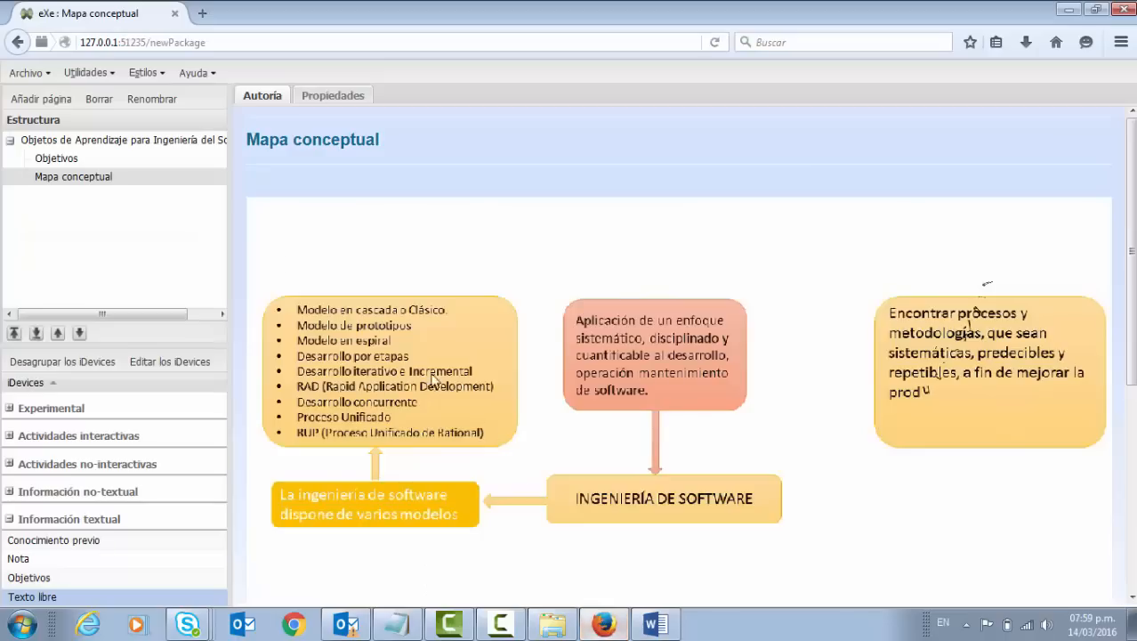
pyautogui.click(100, 142)
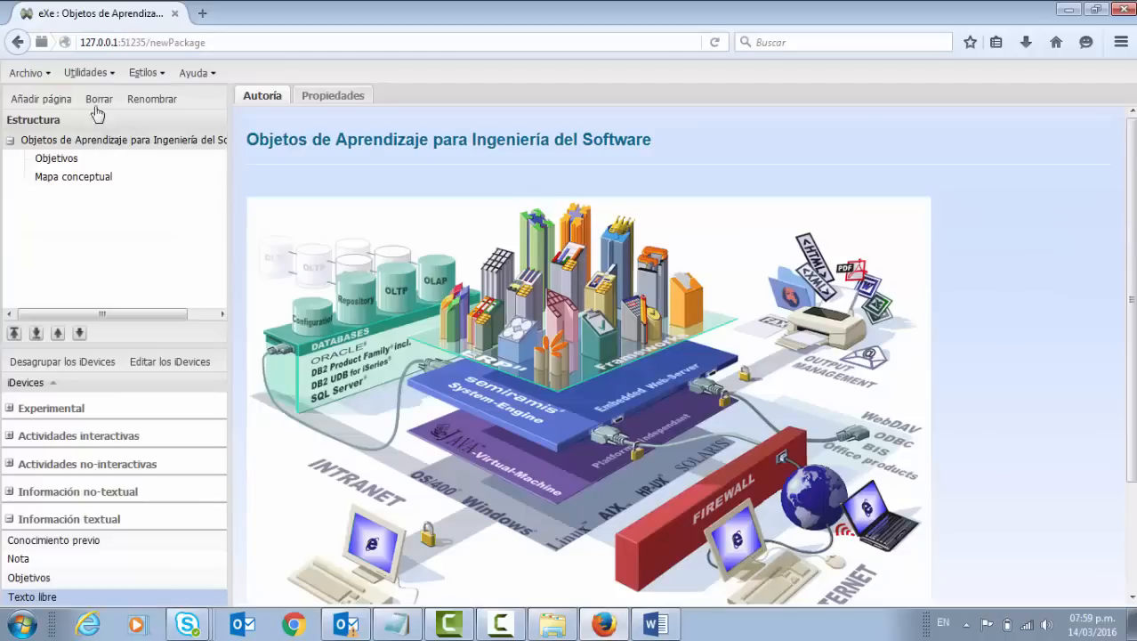
pyautogui.click(42, 100)
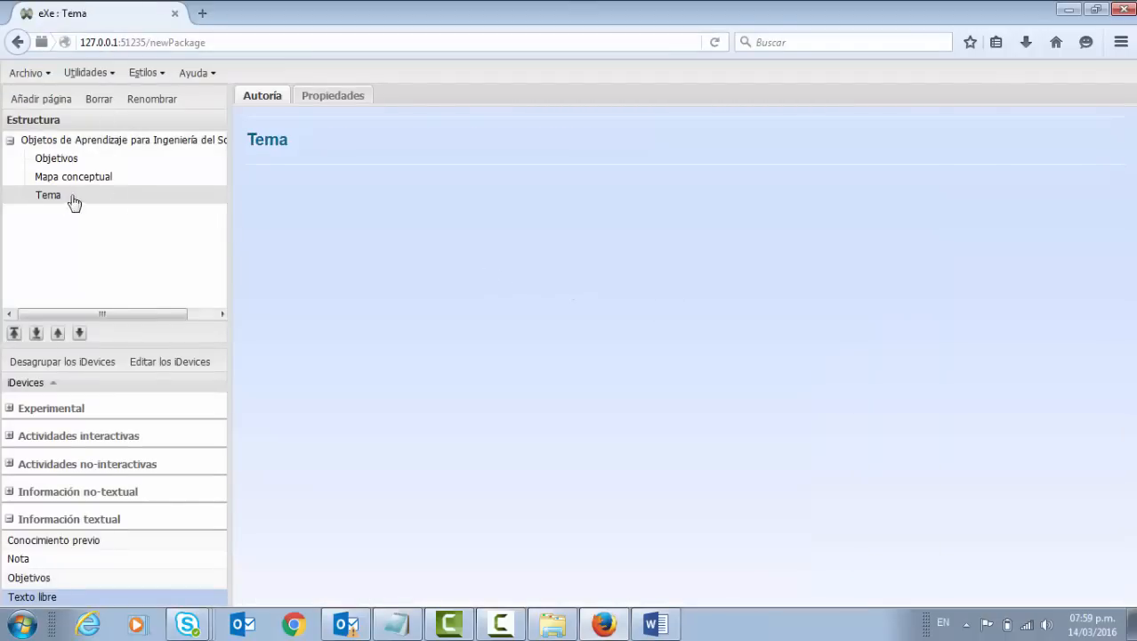
# Rename the new page as Introducción, without the pasted bullet, and add a Texto libre iDevice to it.
pyautogui.doubleClick(46, 203)
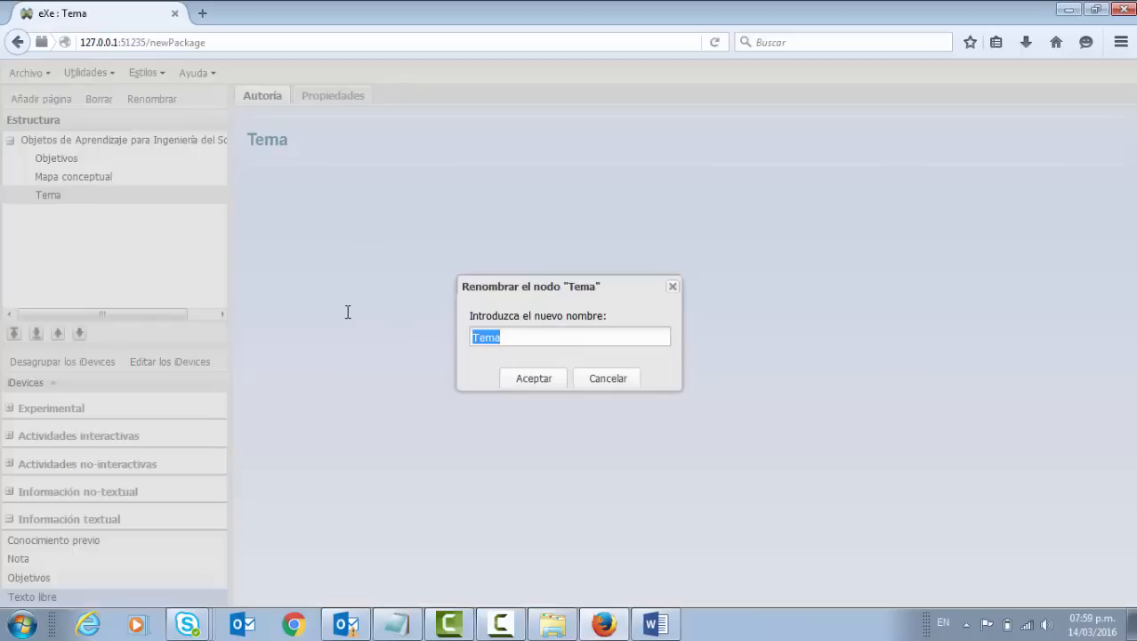
pyautogui.write('•\tIntroducción')
pyautogui.click(499, 337)
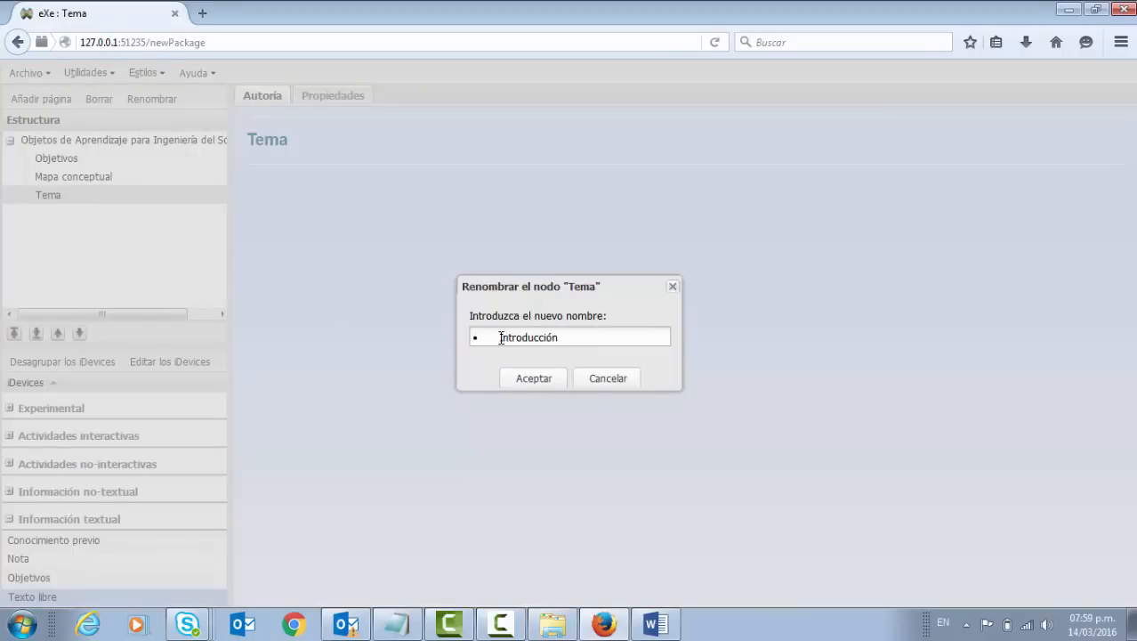
pyautogui.press('BackSpace')
pyautogui.press('BackSpace')
pyautogui.click(534, 378)
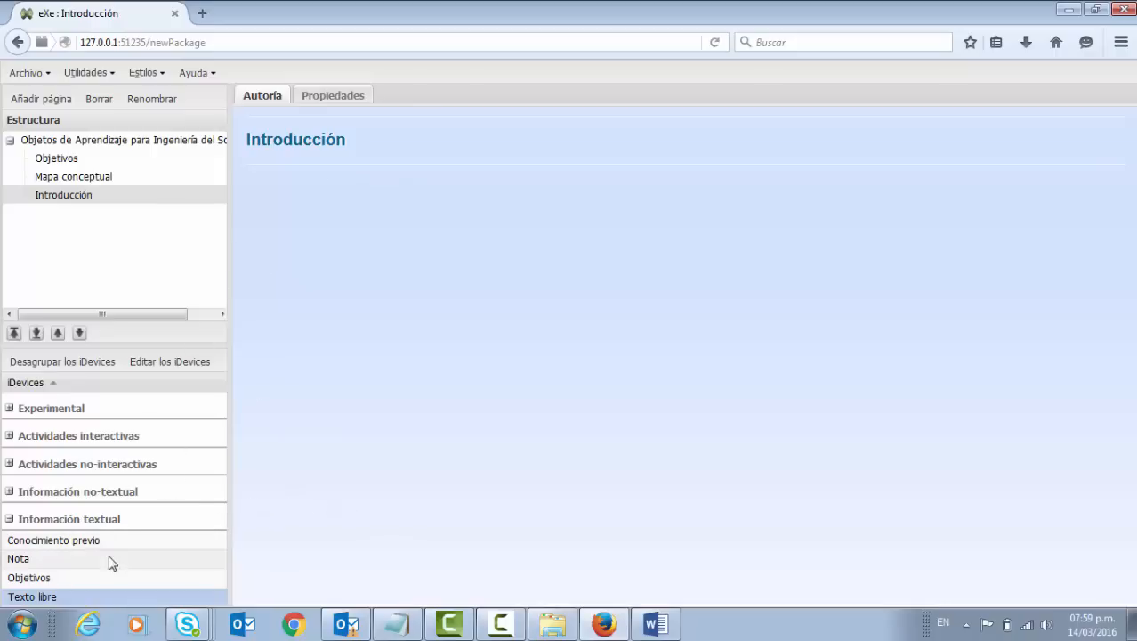
pyautogui.click(44, 597)
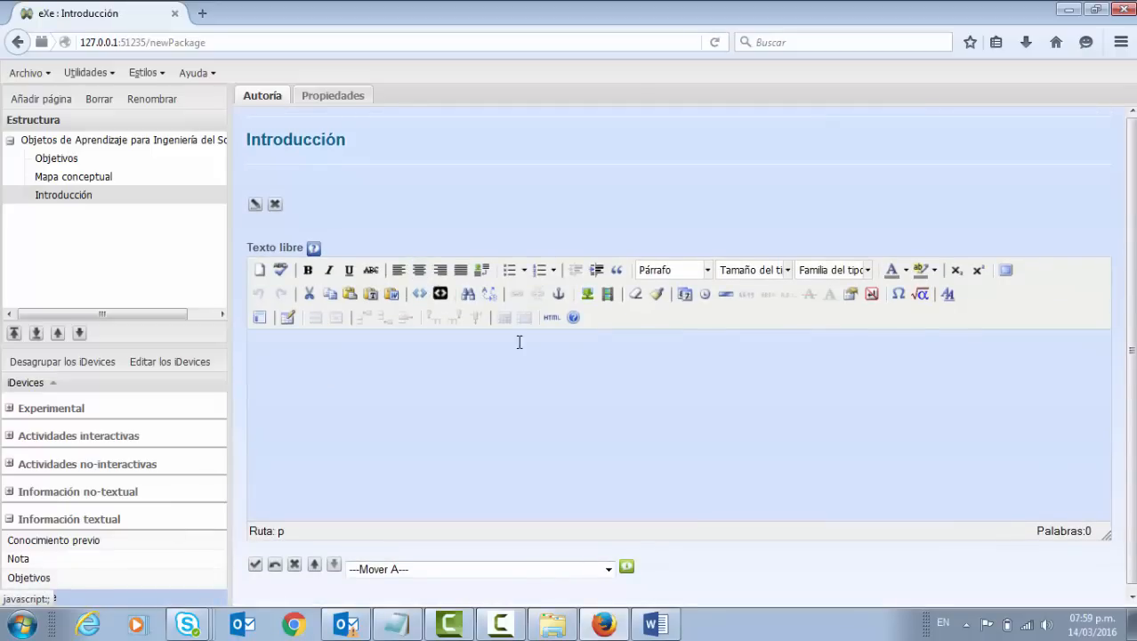
# Examine the banner, welcome paragraph and Requerimientos in Word's Introducción section, select the welcome paragraph, and return to eXe.
pyautogui.click(655, 624)
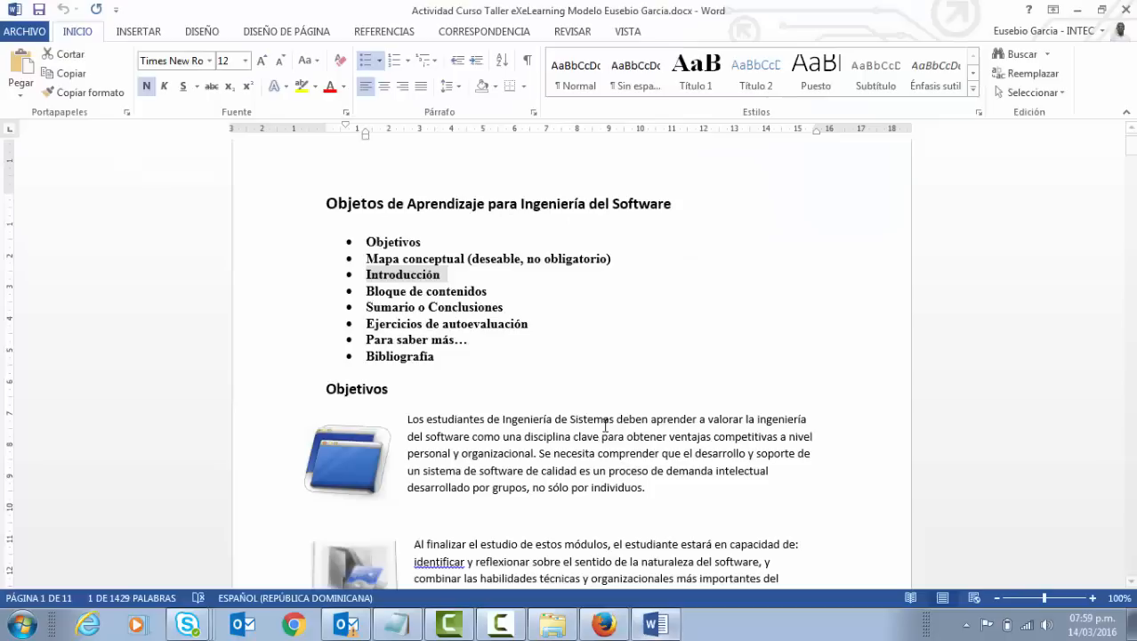
pyautogui.scroll(-13, 505, 340)
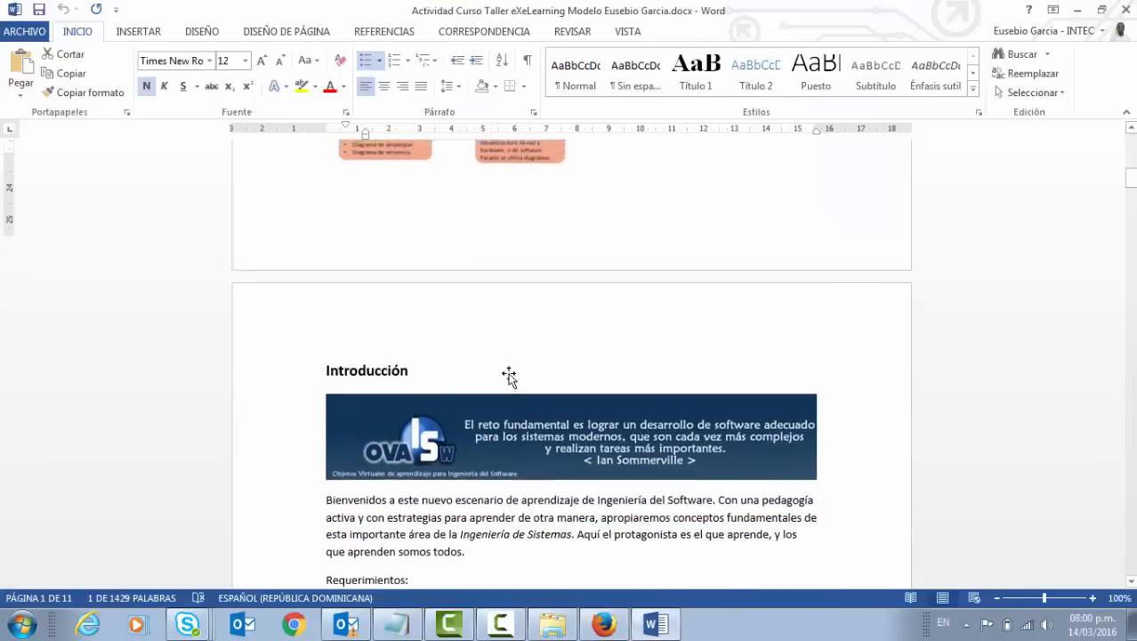
pyautogui.scroll(-6, 508, 376)
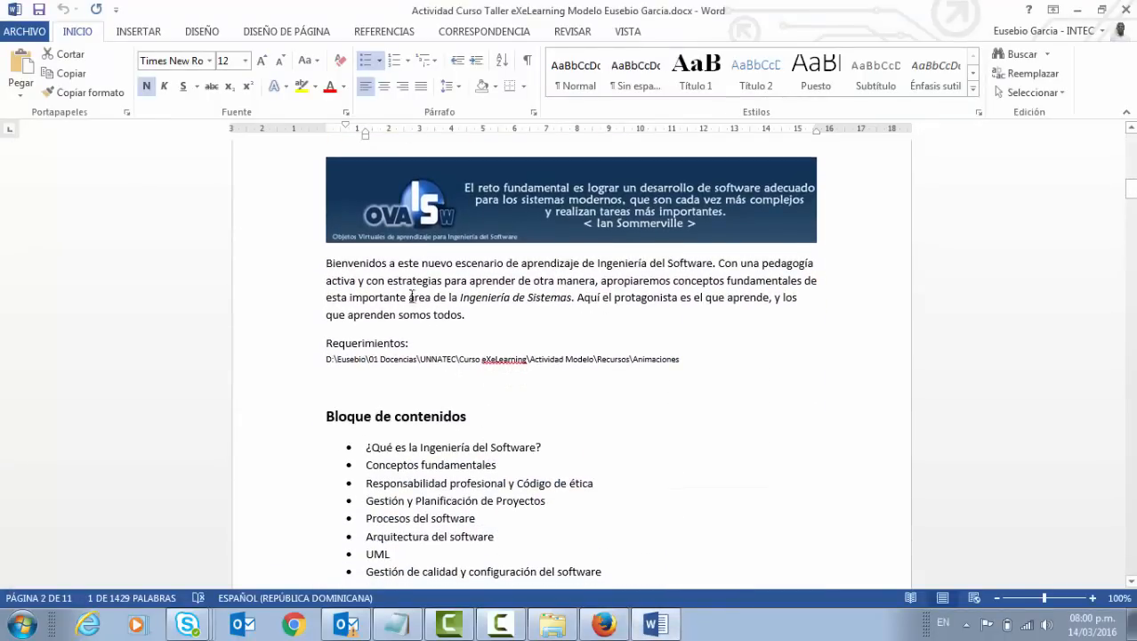
pyautogui.click(563, 211)
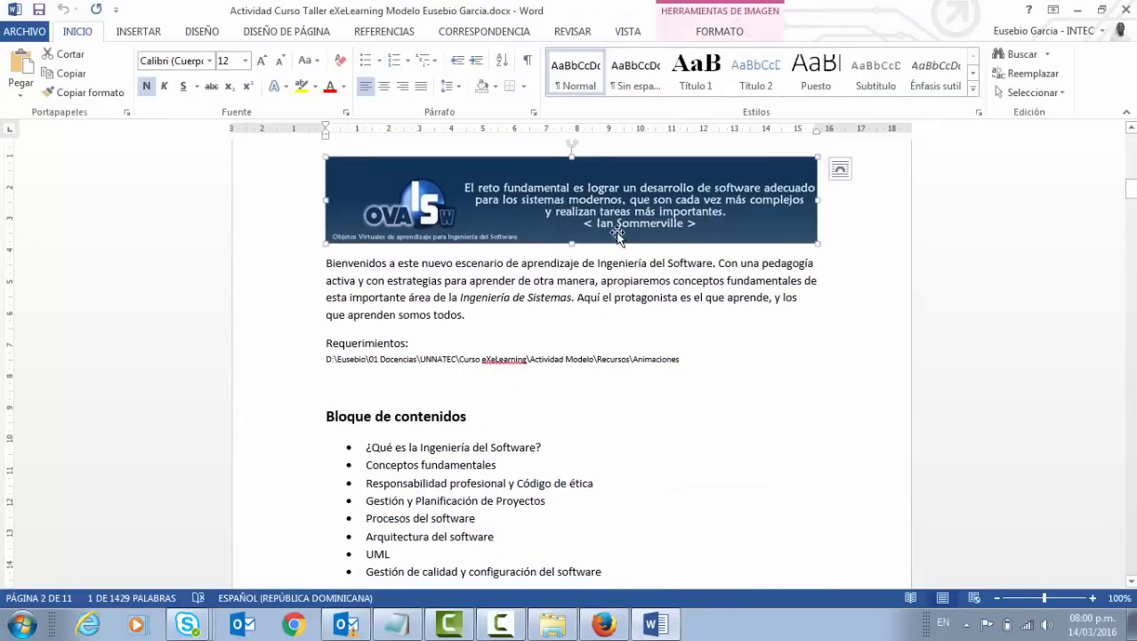
pyautogui.scroll(3, 577, 233)
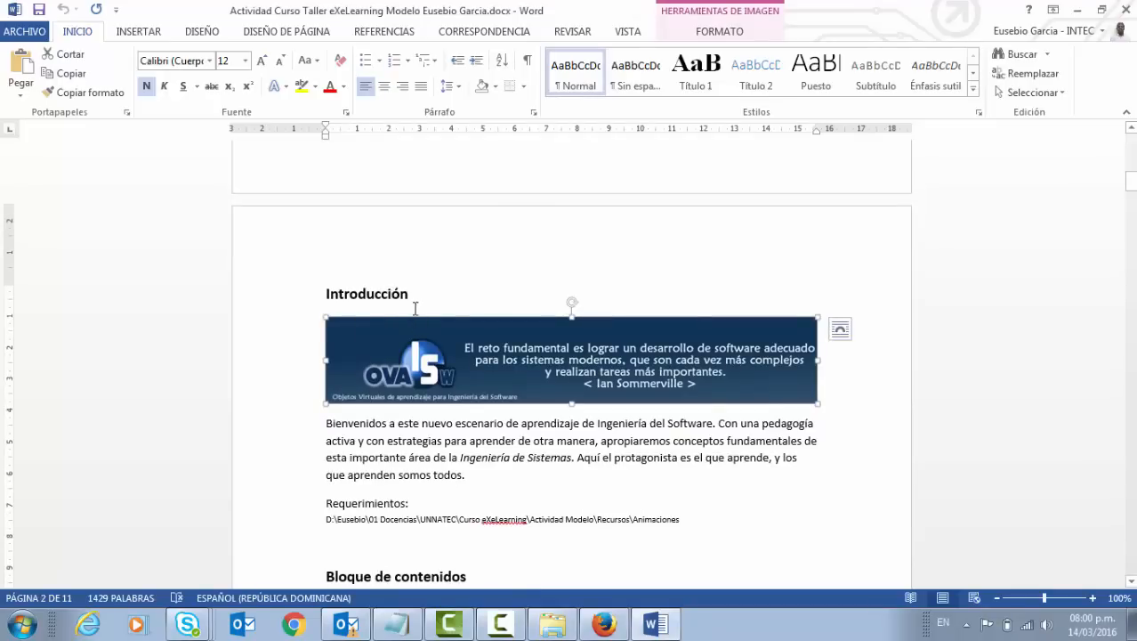
pyautogui.scroll(-1, 496, 350)
pyautogui.click(464, 417)
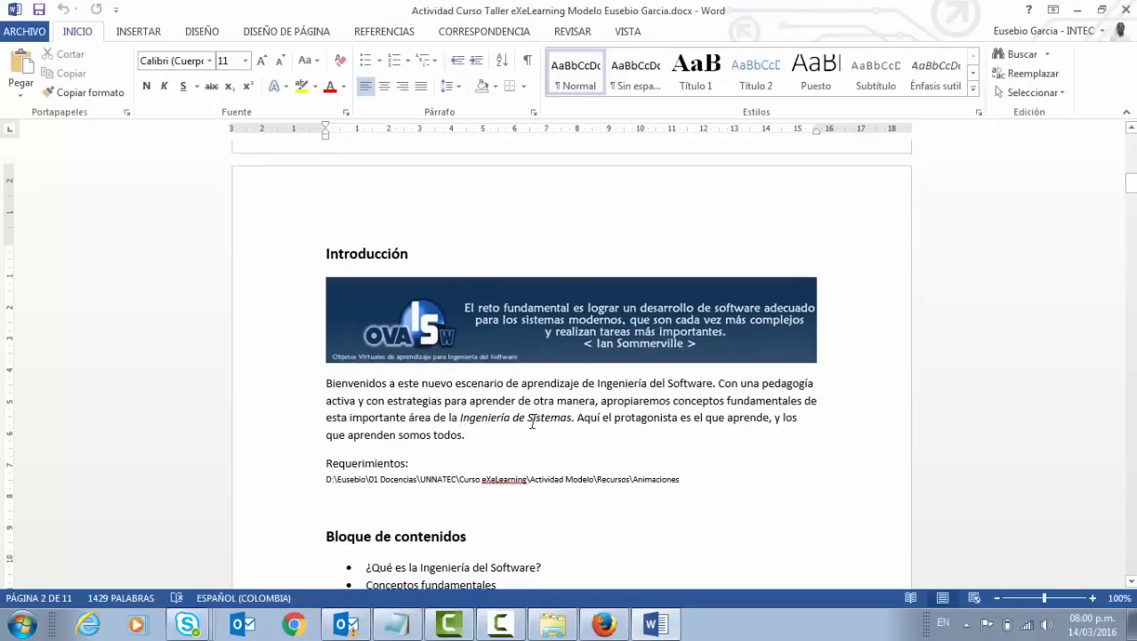
pyautogui.scroll(-1, 532, 424)
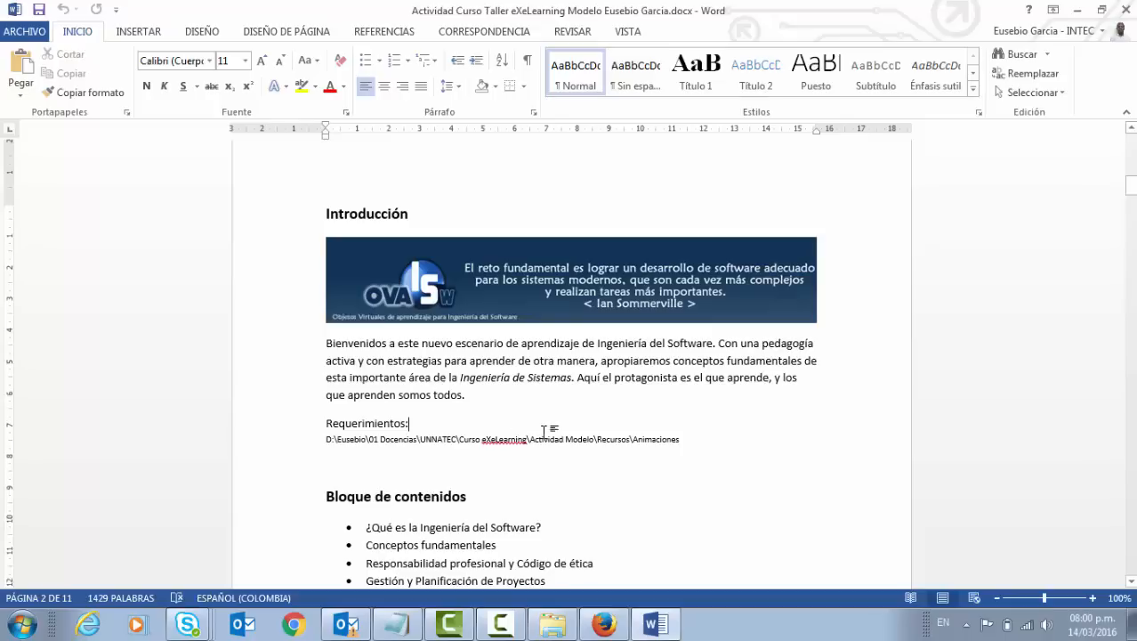
pyautogui.scroll(-1, 543, 429)
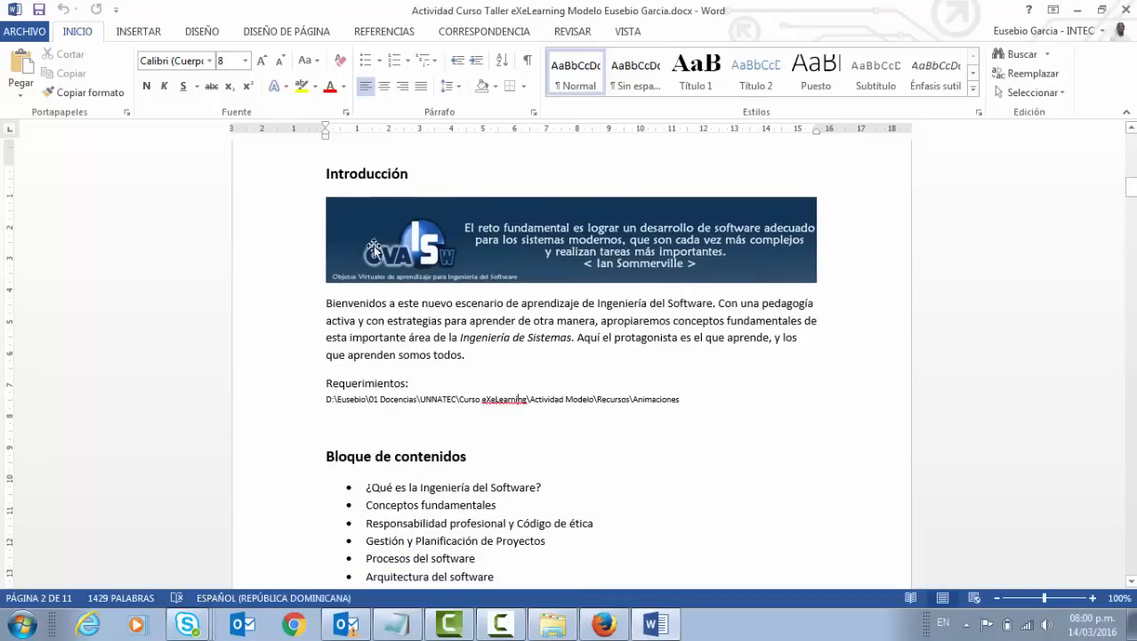
pyautogui.click(511, 264)
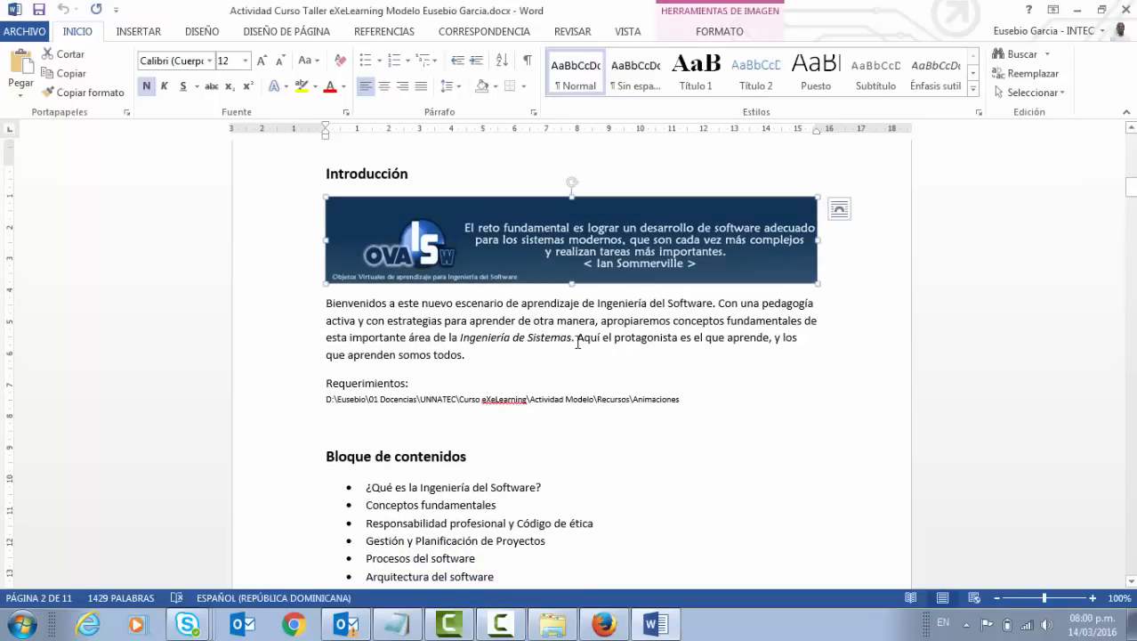
pyautogui.moveTo(318, 309); pyautogui.dragTo(467, 367)
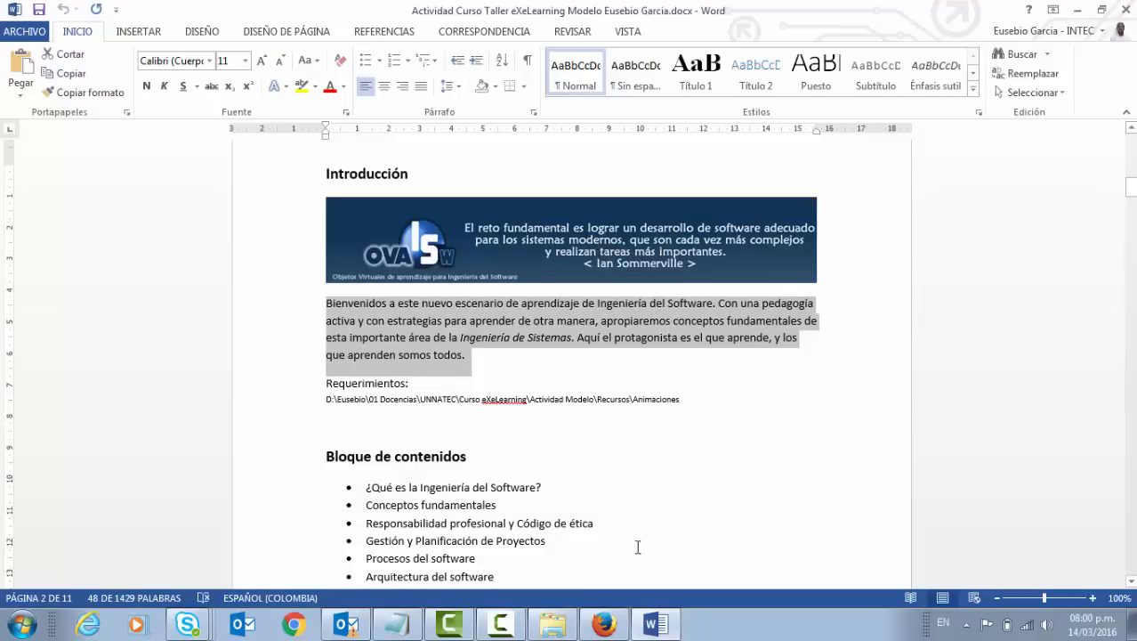
pyautogui.click(603, 625)
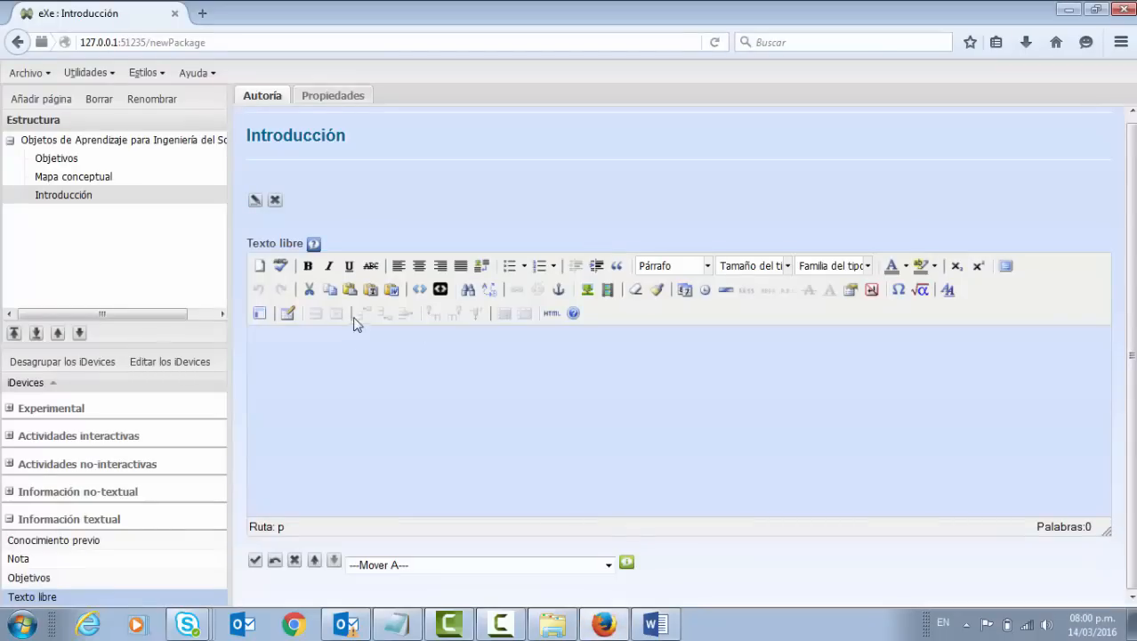
pyautogui.click(286, 314)
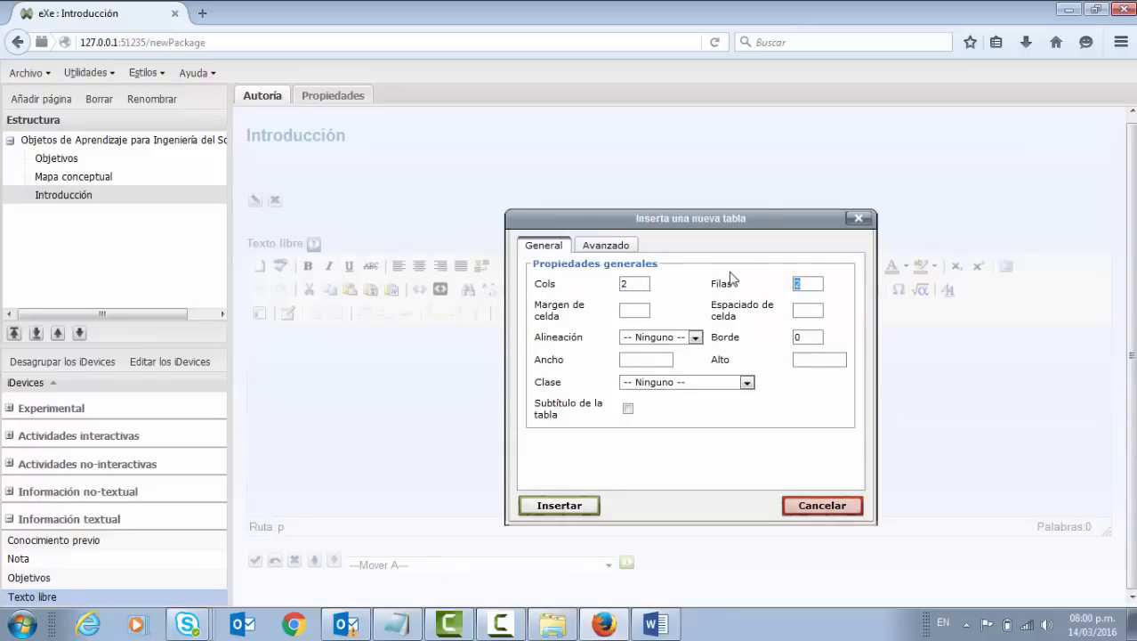
pyautogui.write('3')
pyautogui.click(559, 506)
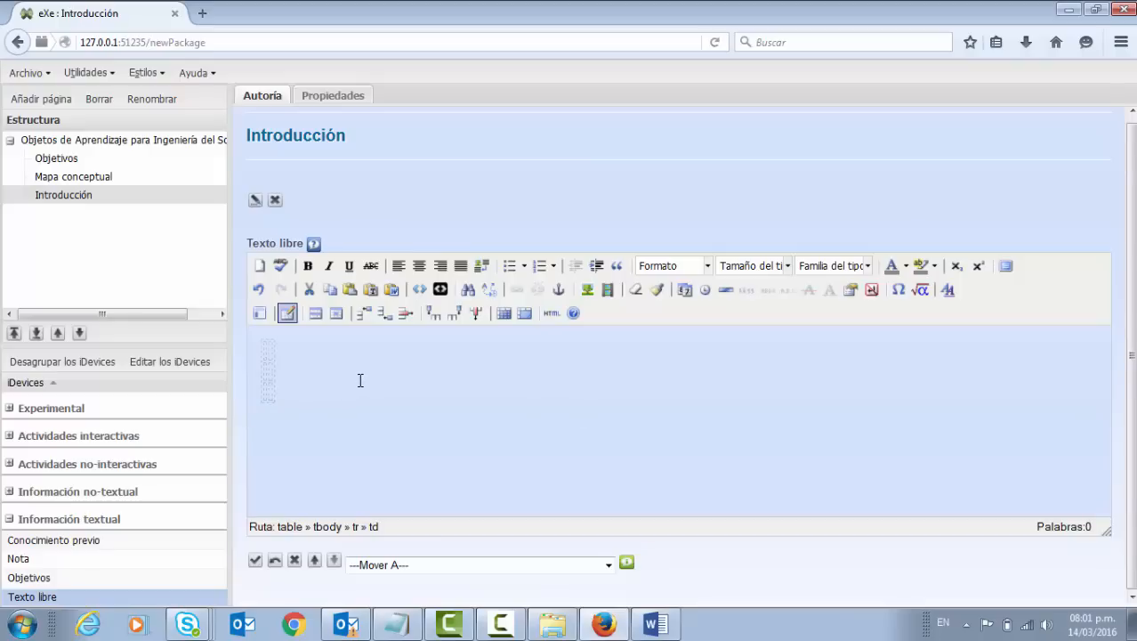
pyautogui.click(256, 345)
pyautogui.rightClick(272, 348)
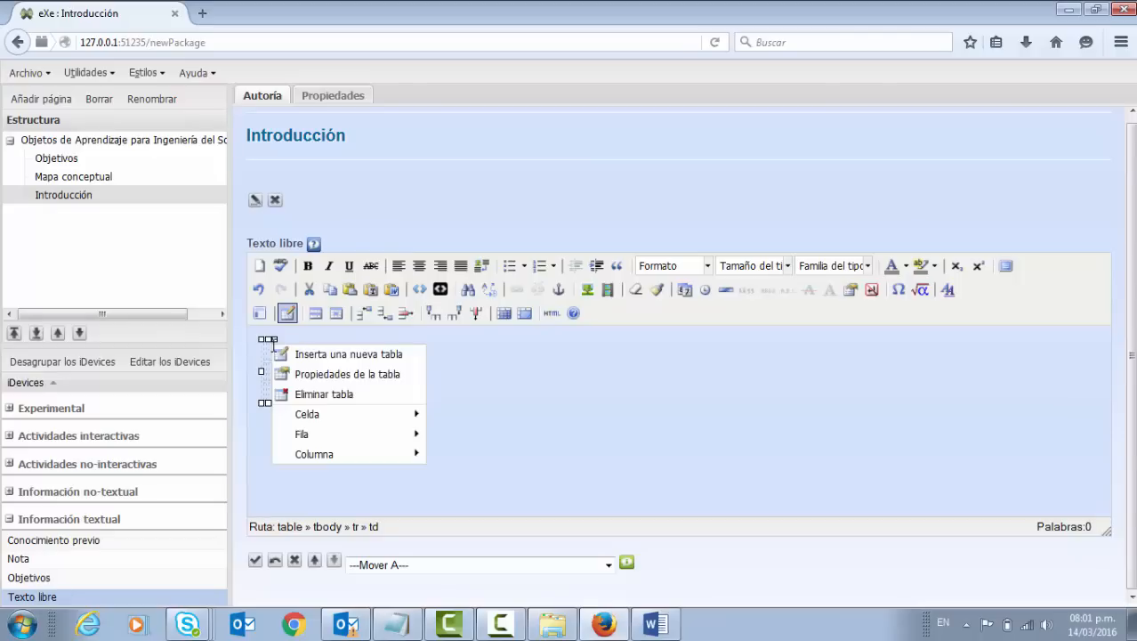
pyautogui.click(323, 394)
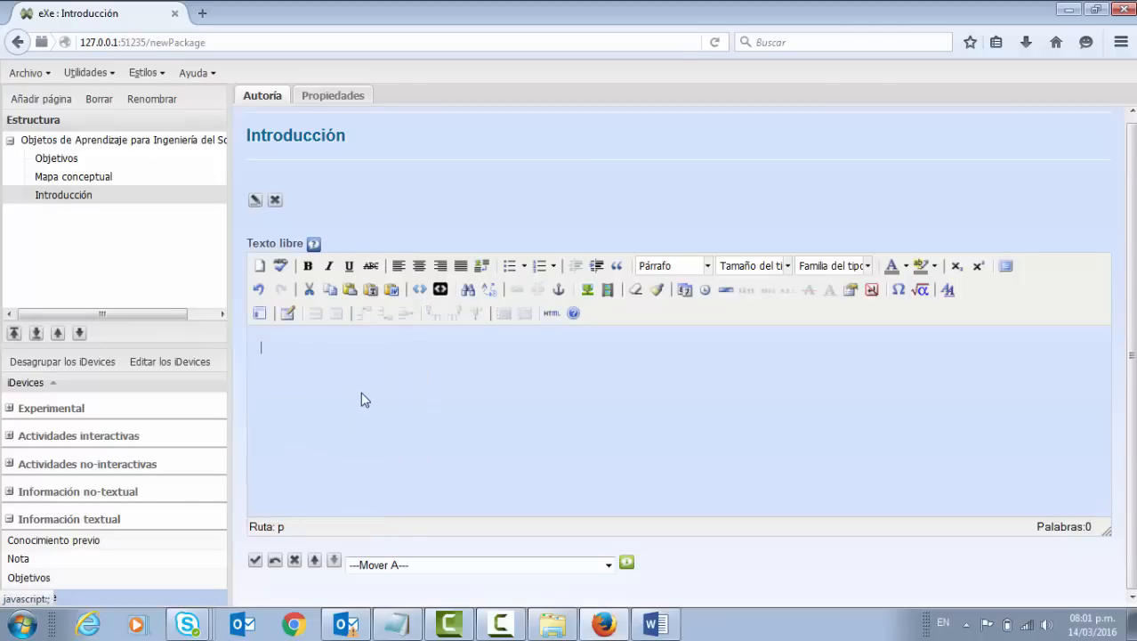
# Insert a table with 1 column and 3 rows in the Texto libre iDevice.
pyautogui.click(287, 313)
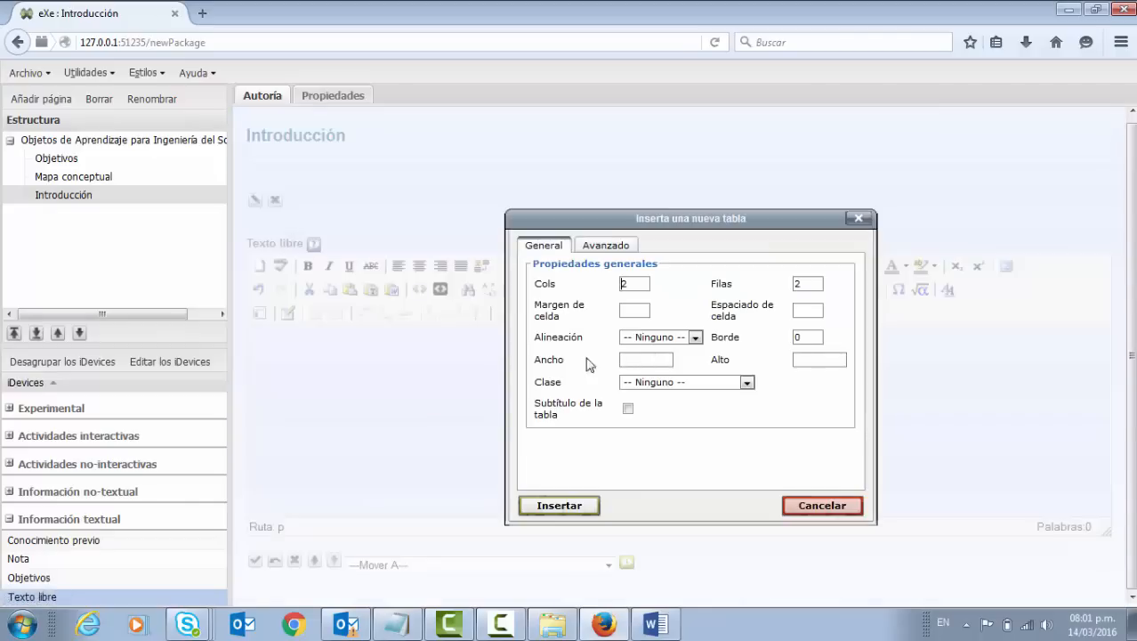
pyautogui.doubleClick(635, 284)
pyautogui.write('1')
pyautogui.doubleClick(802, 285)
pyautogui.write('3')
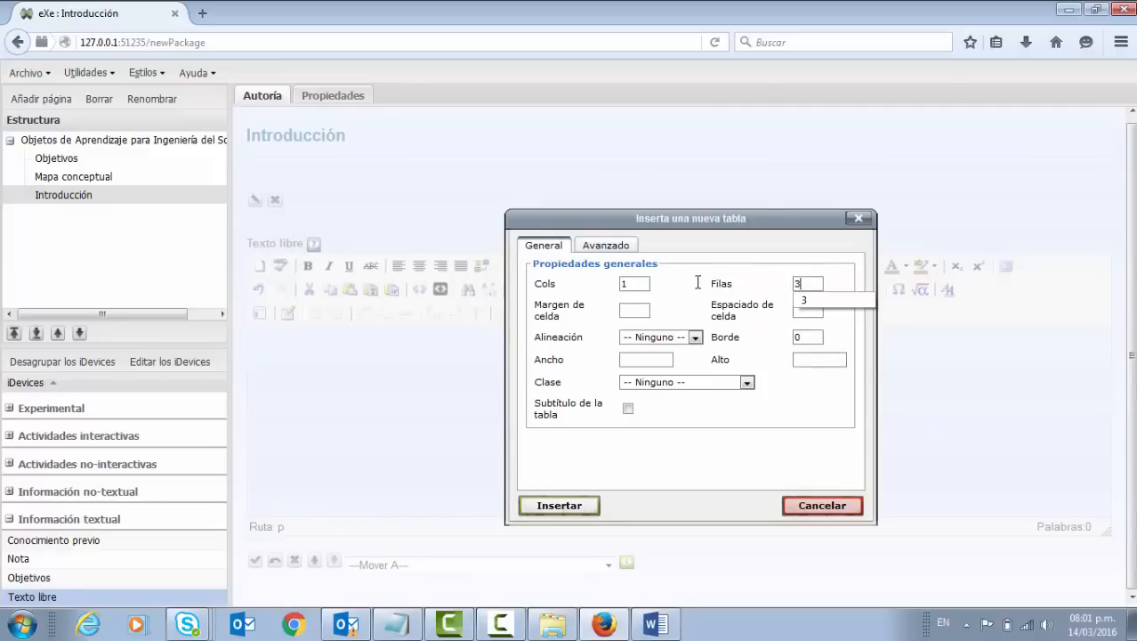
pyautogui.click(575, 509)
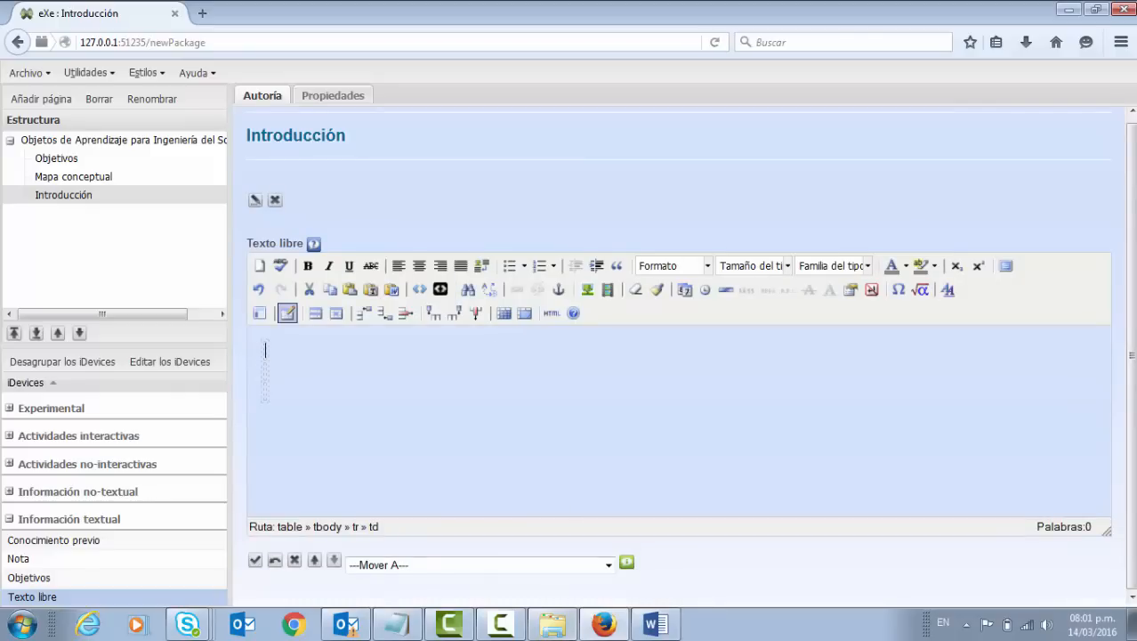
# Check the banner in Word and locate Introduccion.jpg in the Recursos/Imagenes folder in Windows Explorer.
pyautogui.click(655, 623)
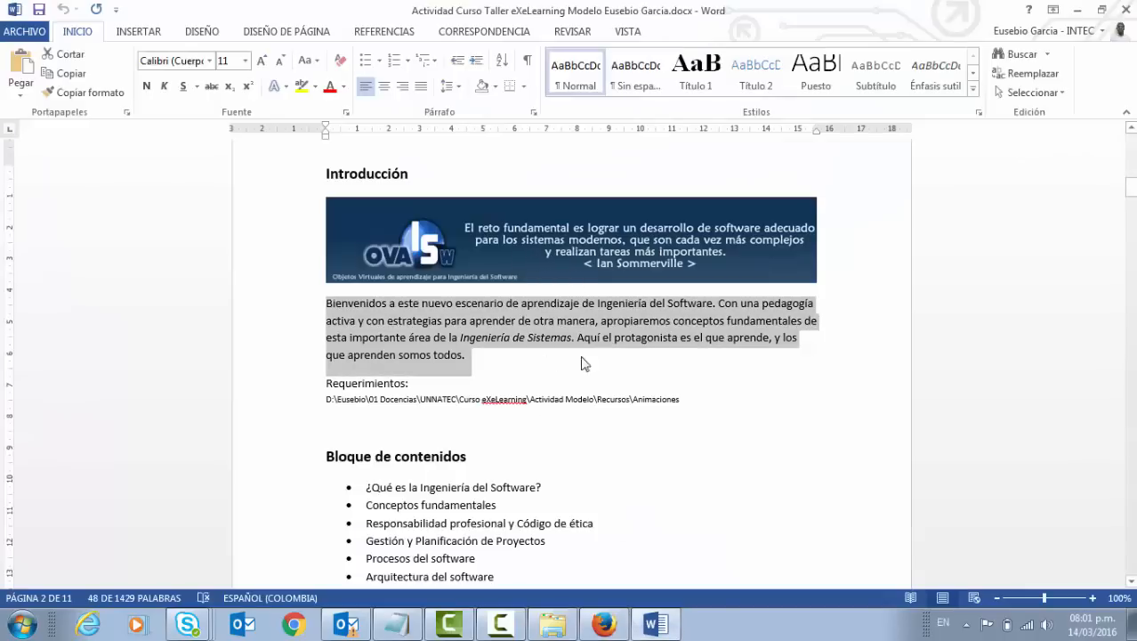
pyautogui.click(552, 623)
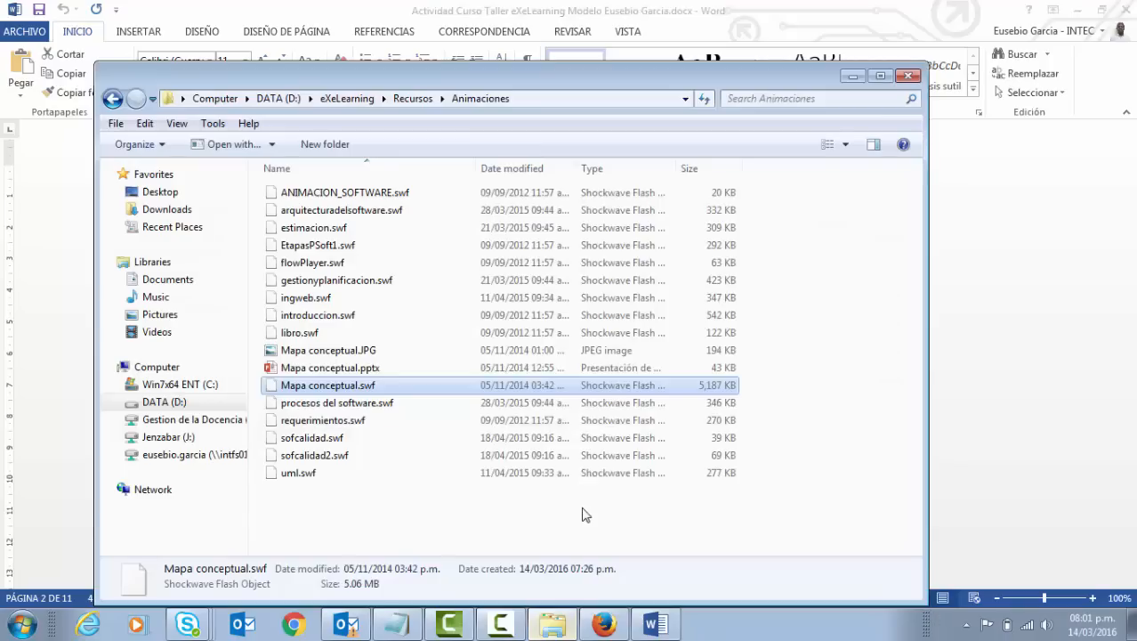
pyautogui.click(412, 99)
pyautogui.doubleClick(298, 210)
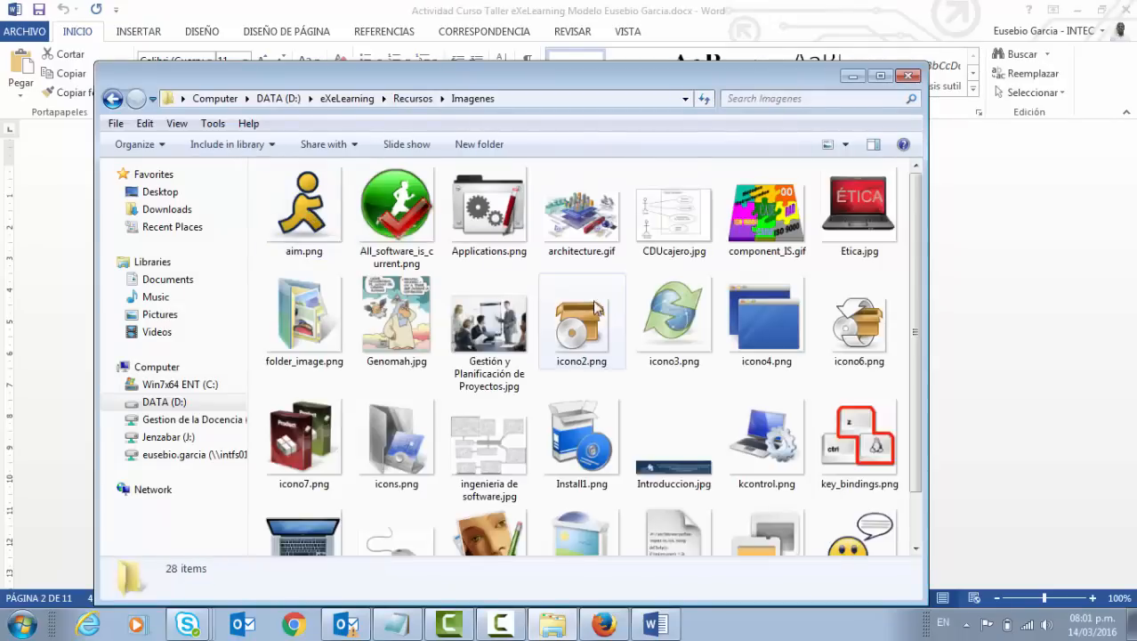
pyautogui.scroll(-1, 605, 329)
pyautogui.click(697, 431)
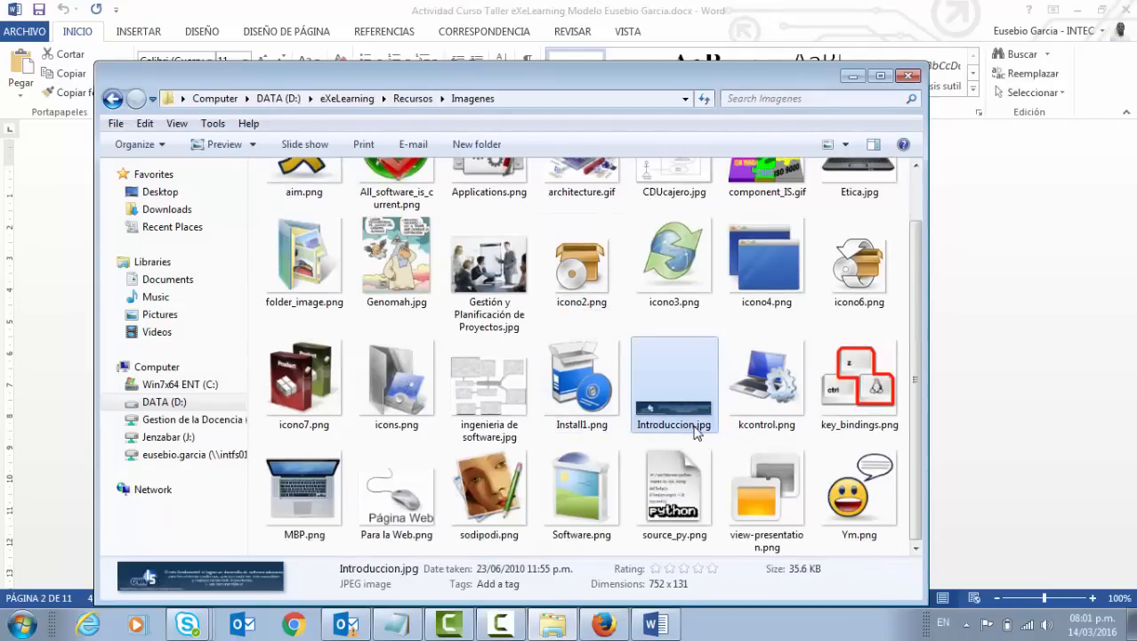
# Insert the image Introduccion.jpg from D:/eXeLearning/Recursos/Imagenes into the first row of the table in eXe's Texto libre editor.
pyautogui.click(606, 625)
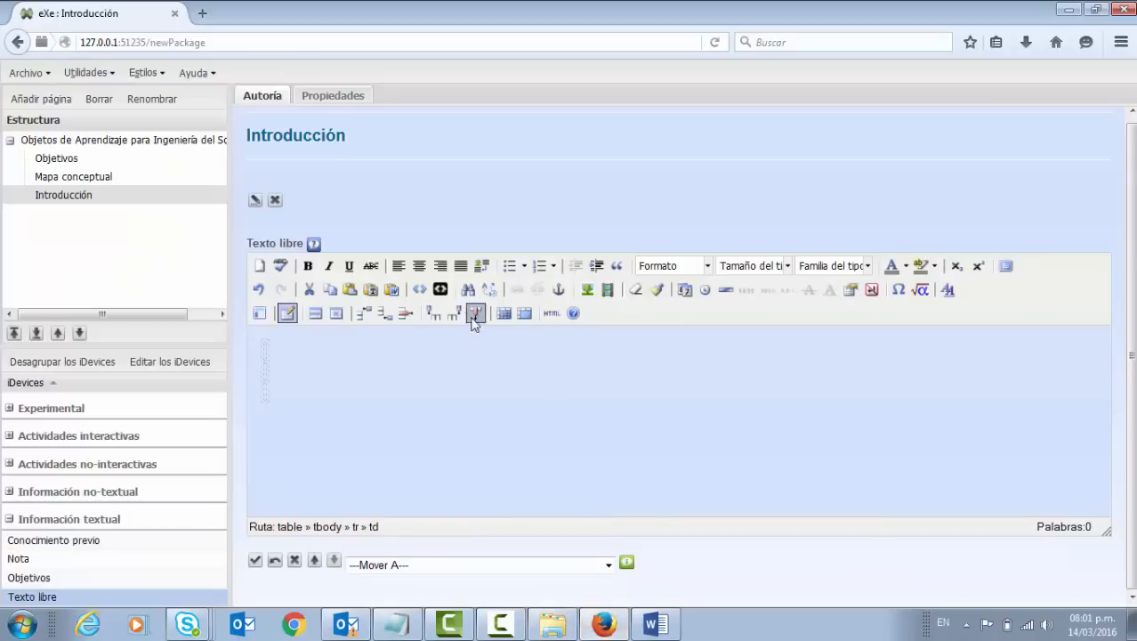
pyautogui.click(586, 290)
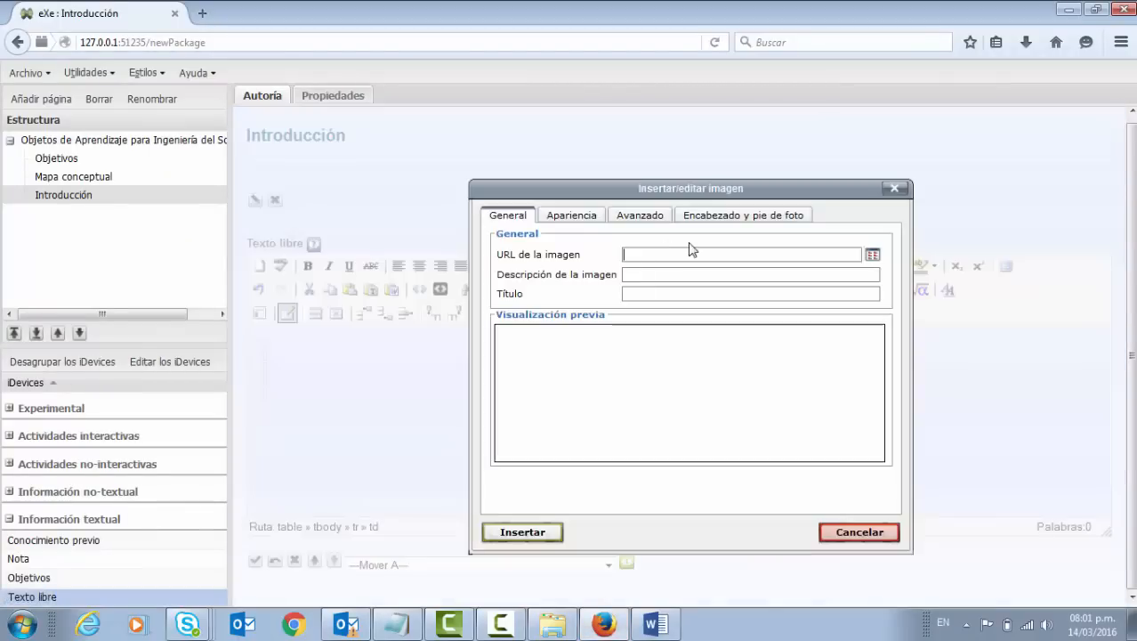
pyautogui.click(873, 254)
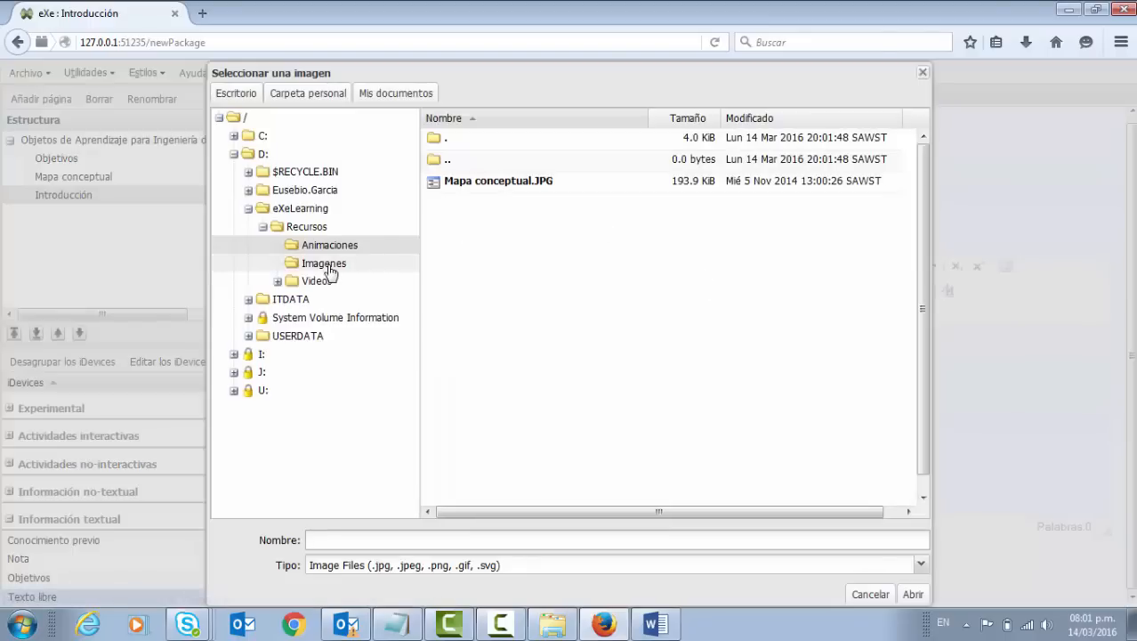
pyautogui.click(325, 265)
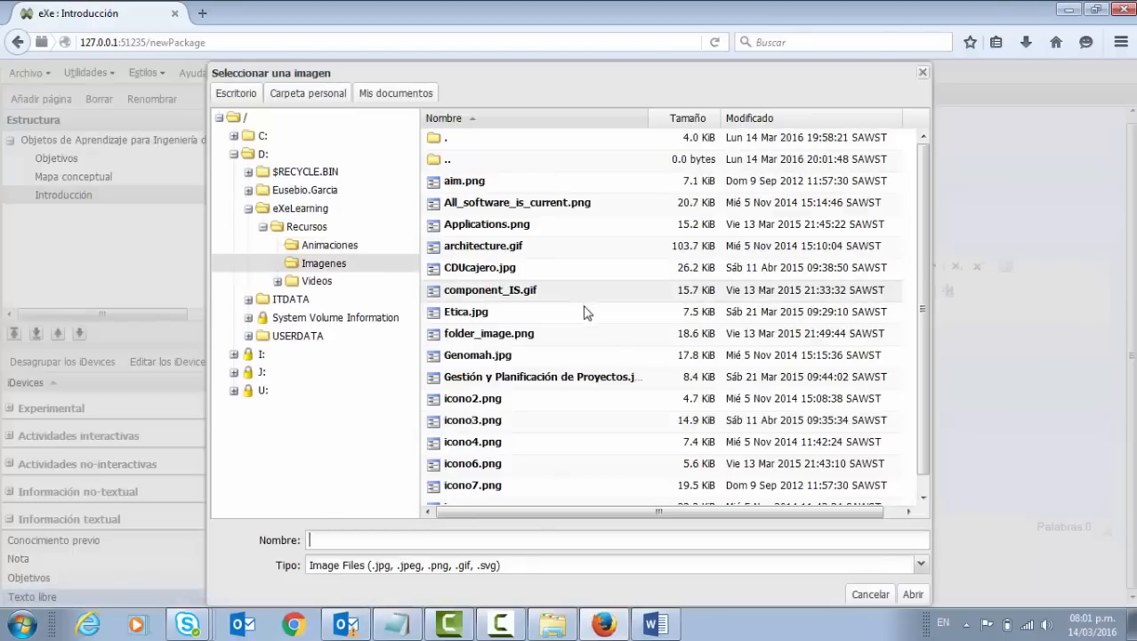
pyautogui.scroll(-2, 585, 329)
pyautogui.scroll(-1, 587, 342)
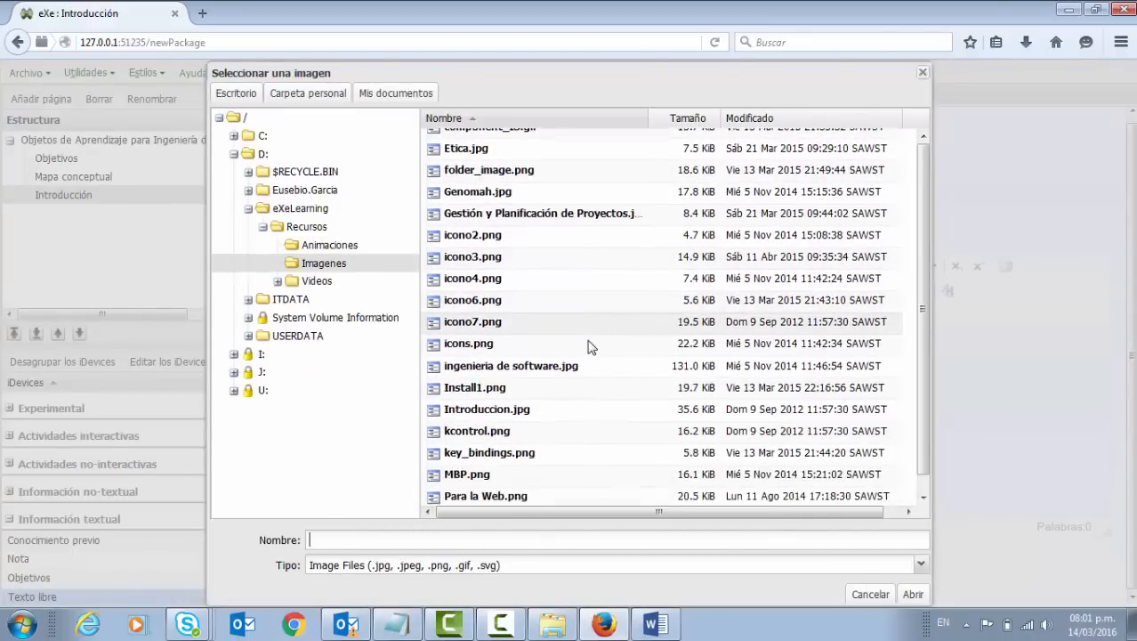
pyautogui.scroll(4, 591, 347)
pyautogui.scroll(-4, 591, 350)
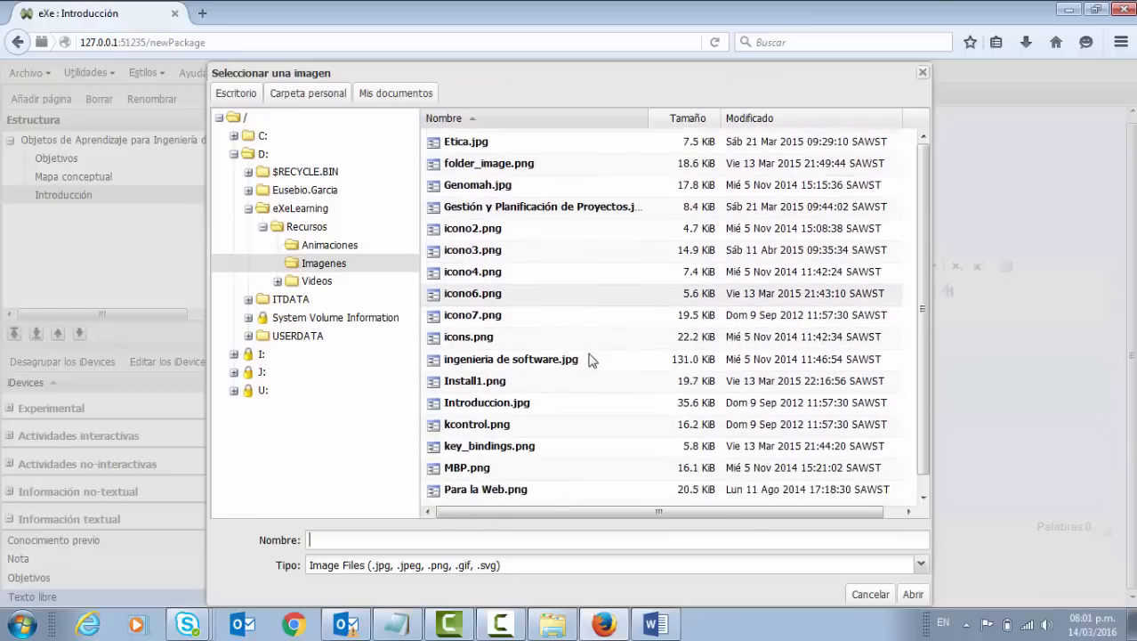
pyautogui.click(496, 325)
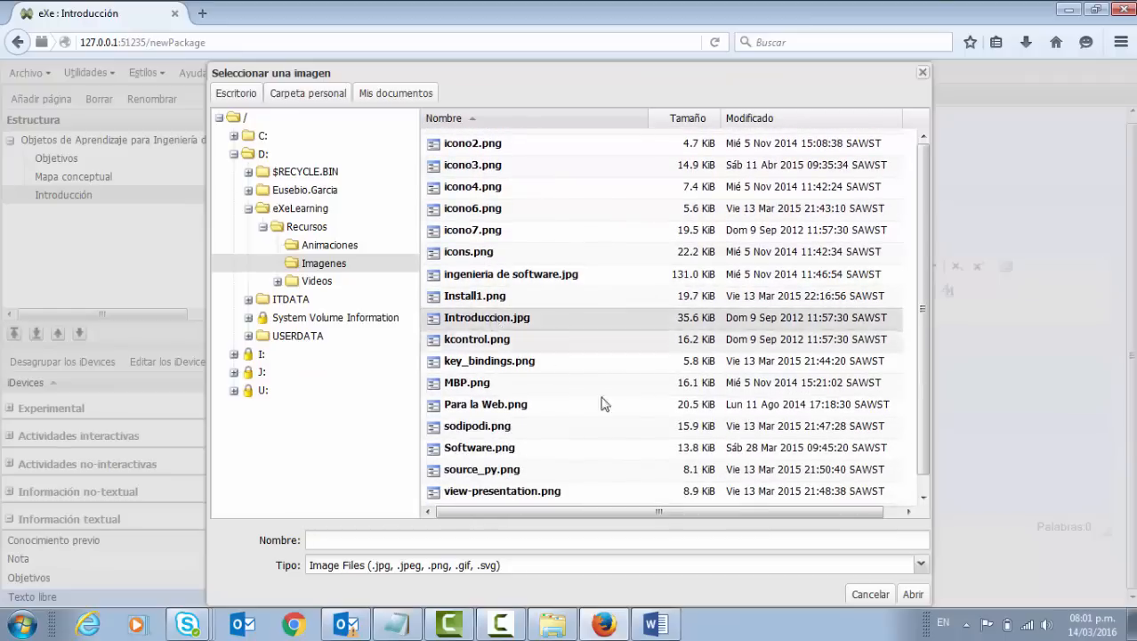
pyautogui.click(913, 594)
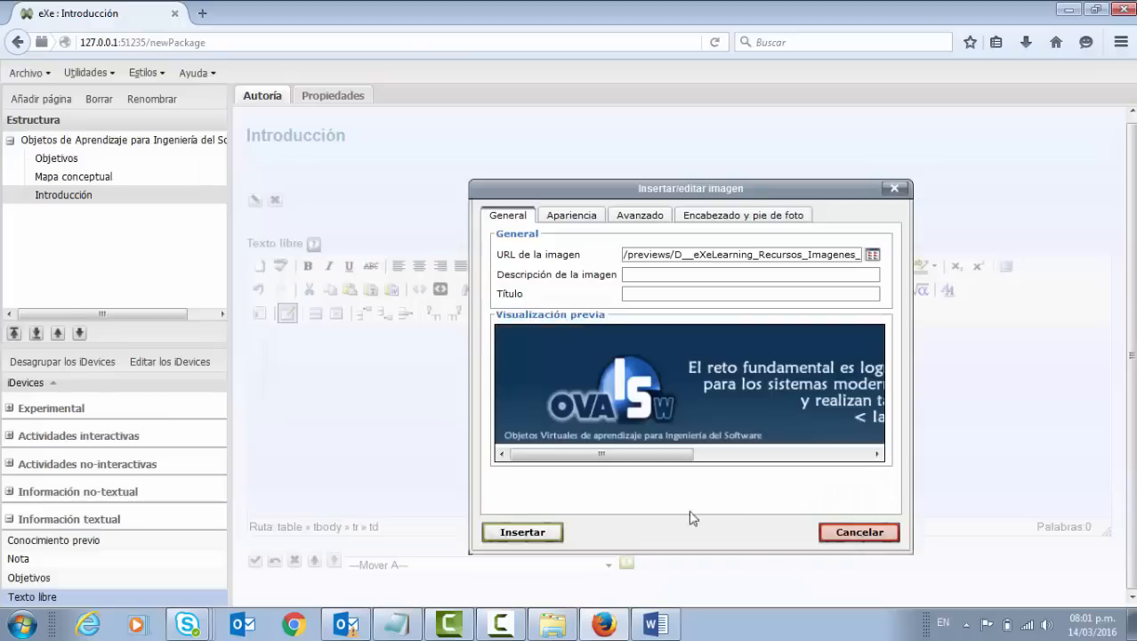
pyautogui.click(551, 531)
pyautogui.click(642, 391)
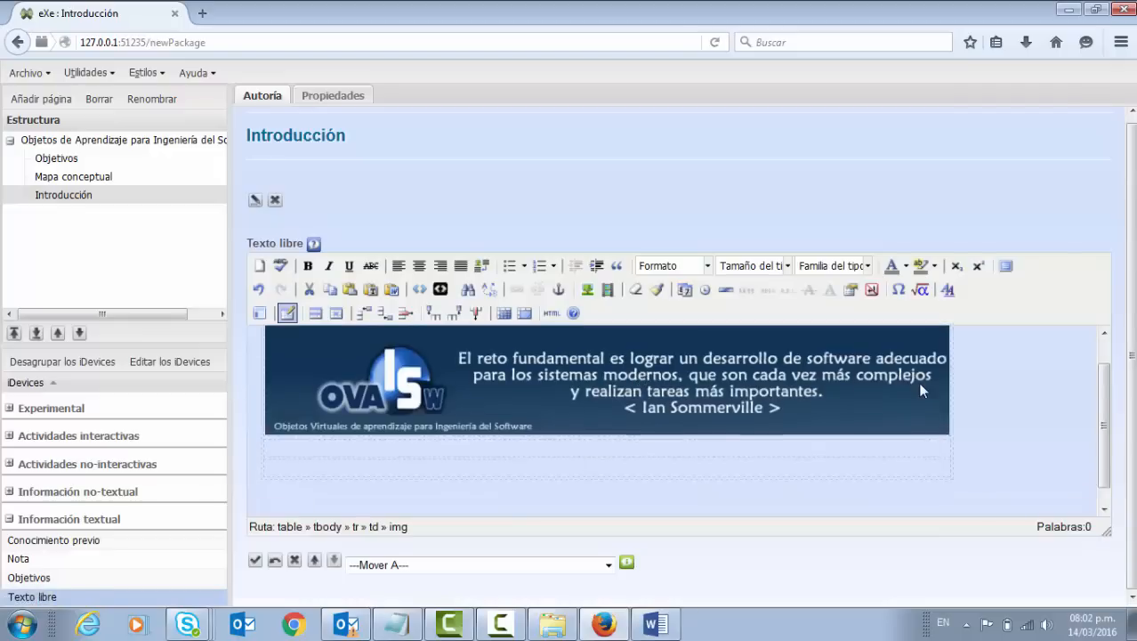
# Copy the "Bienvenidos a este nuevo escenario" paragraph from Word into the table row below the banner in eXe.
pyautogui.click(685, 475)
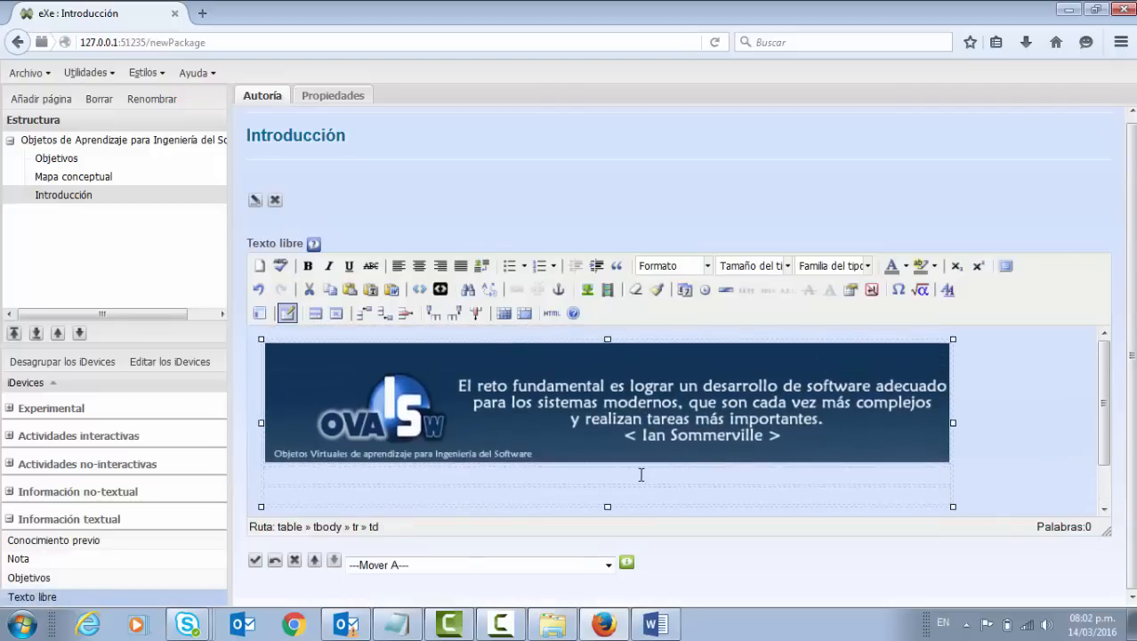
pyautogui.click(655, 625)
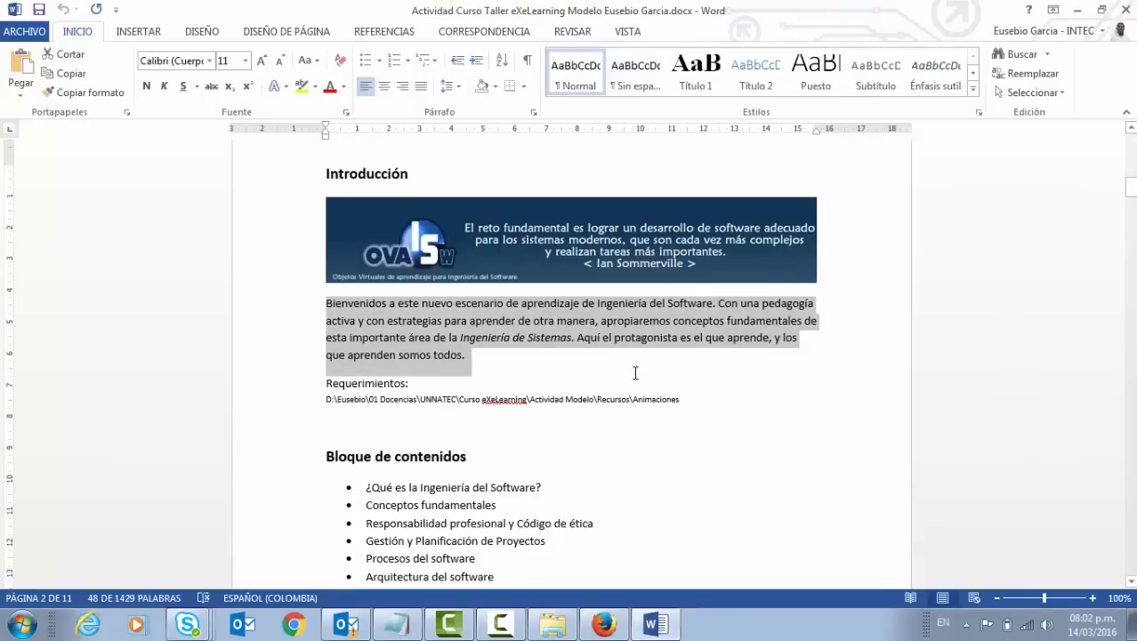
pyautogui.click(513, 333)
pyautogui.doubleClick(286, 304)
pyautogui.hotkey('ctrl', 'c')
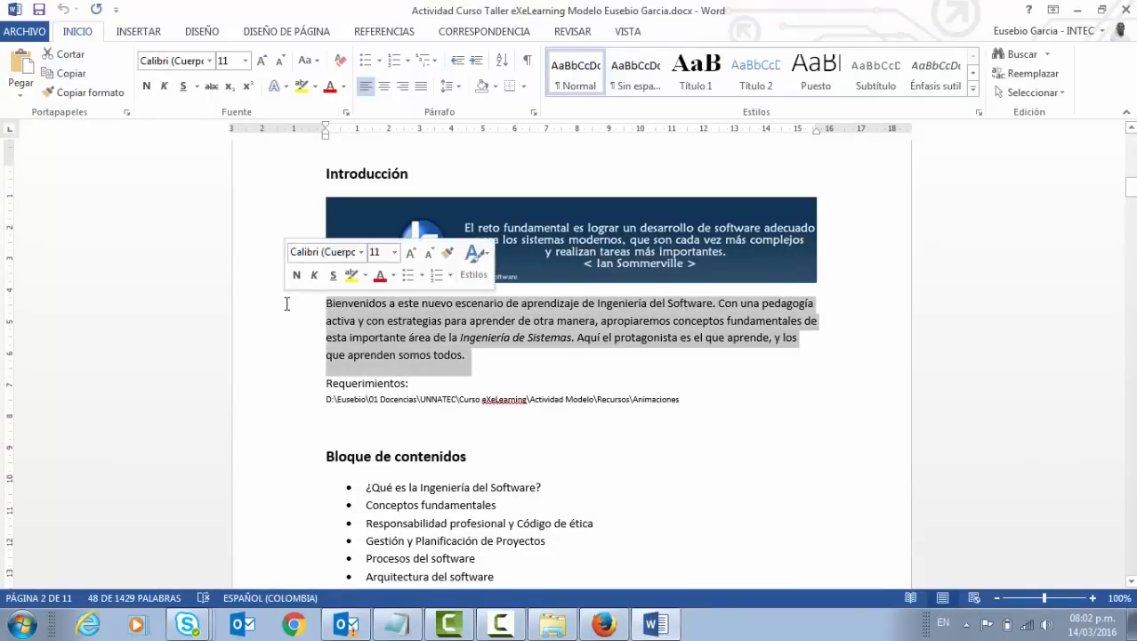
pyautogui.click(604, 625)
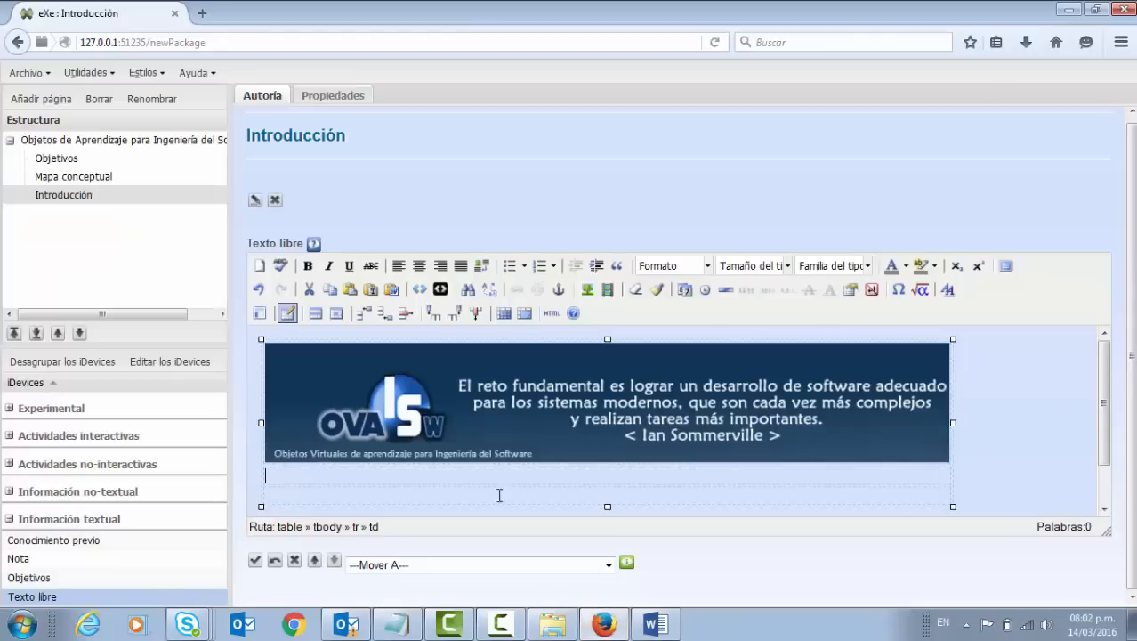
pyautogui.hotkey('ctrl', 'v')
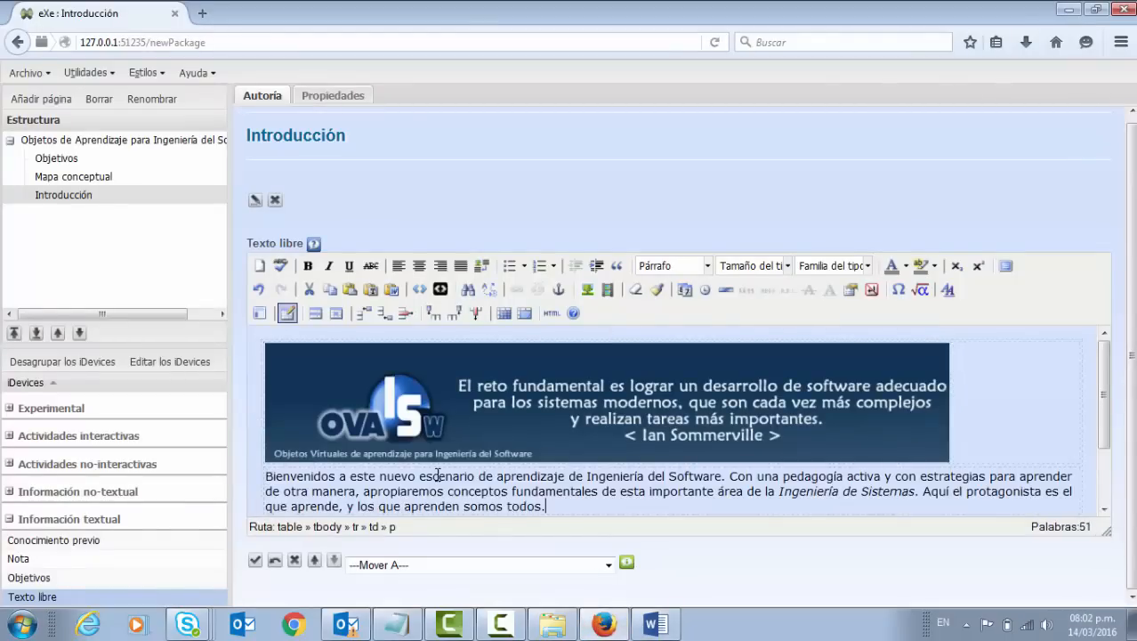
# Narrow the table so its width matches the banner image.
pyautogui.scroll(-2, 588, 462)
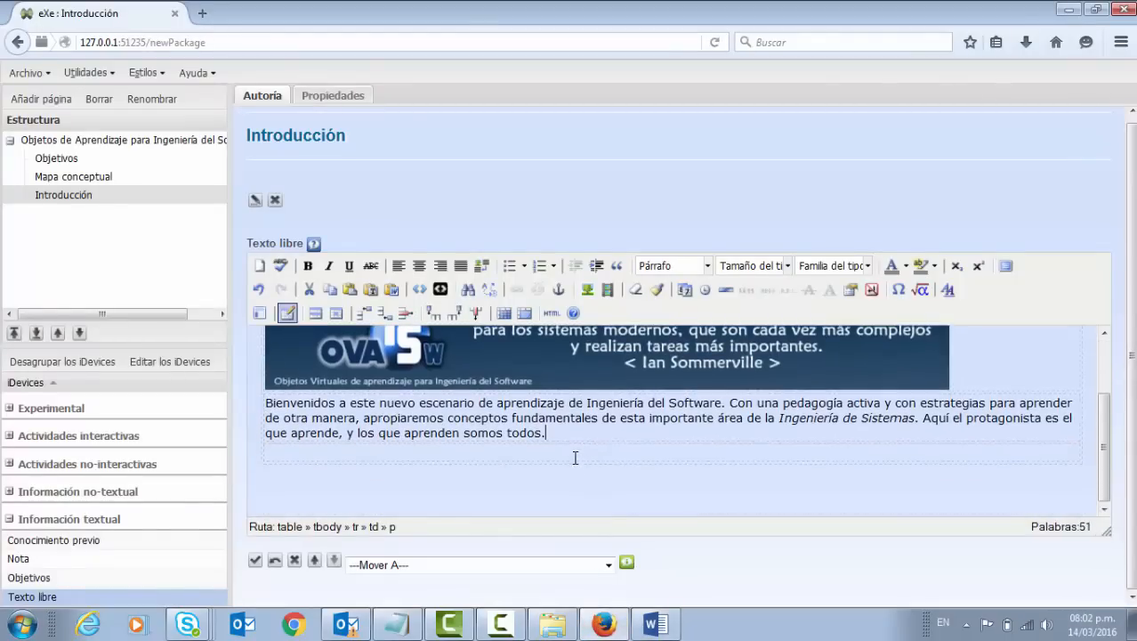
pyautogui.click(1083, 414)
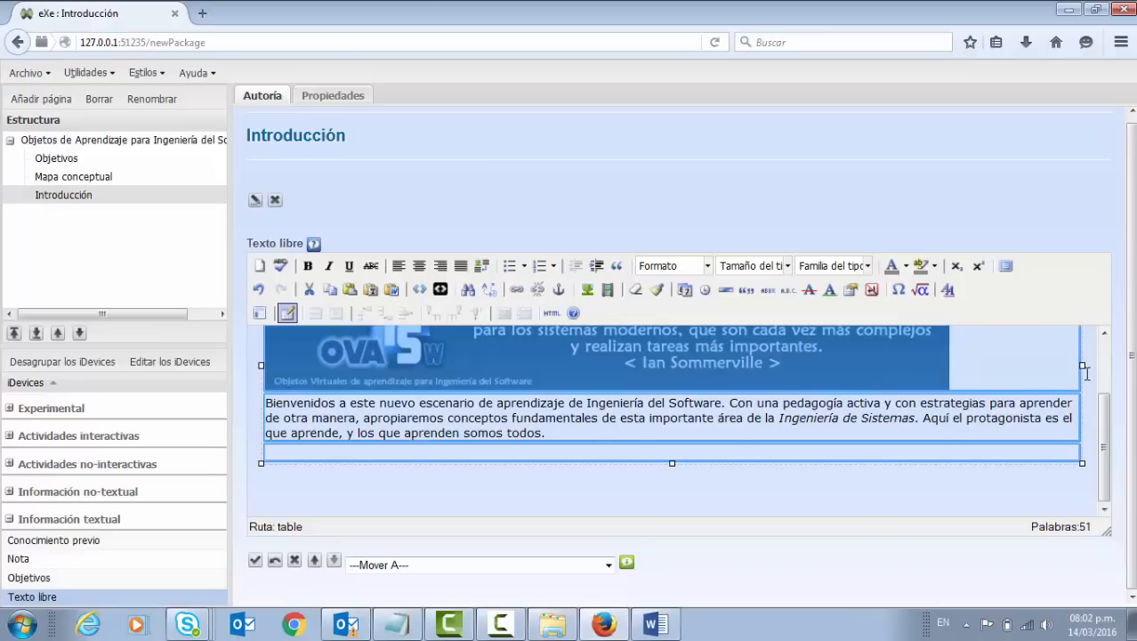
pyautogui.moveTo(1082, 366); pyautogui.dragTo(953, 361)
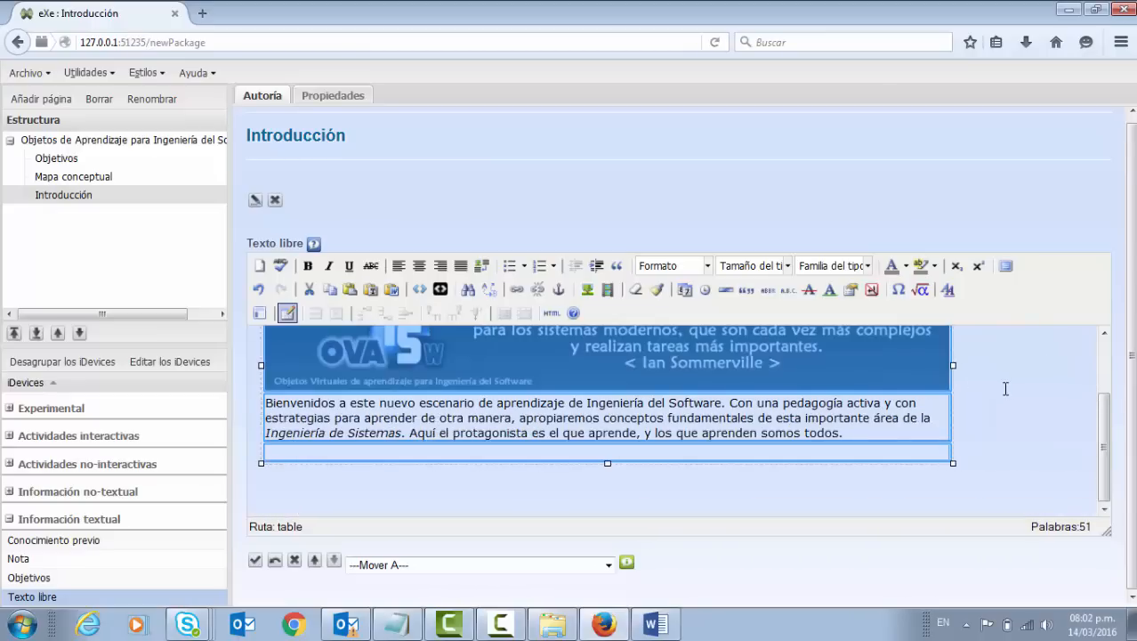
# Try to set the font size of the pasted welcome paragraph to 4 (14pt) with the table cells selected.
pyautogui.click(862, 434)
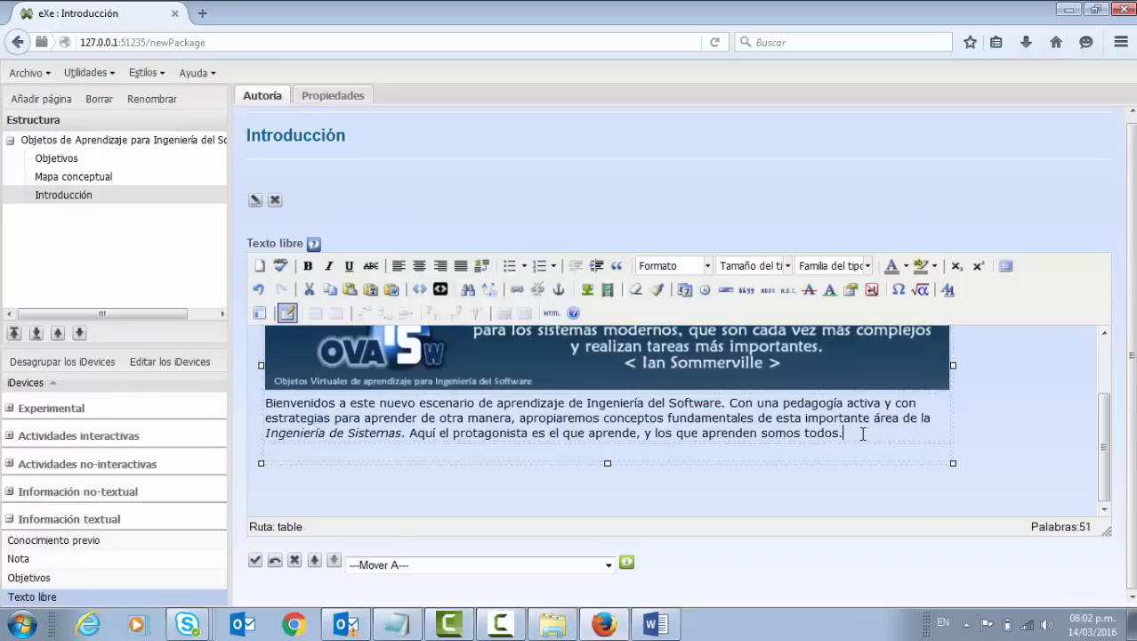
pyautogui.moveTo(862, 434); pyautogui.dragTo(242, 398)
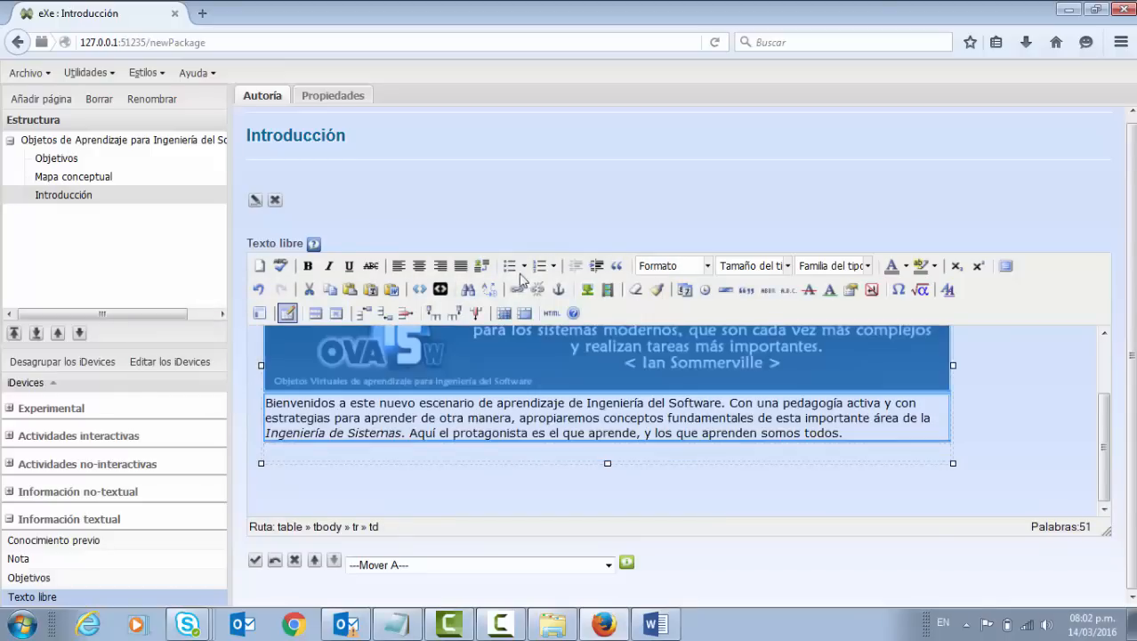
pyautogui.click(786, 265)
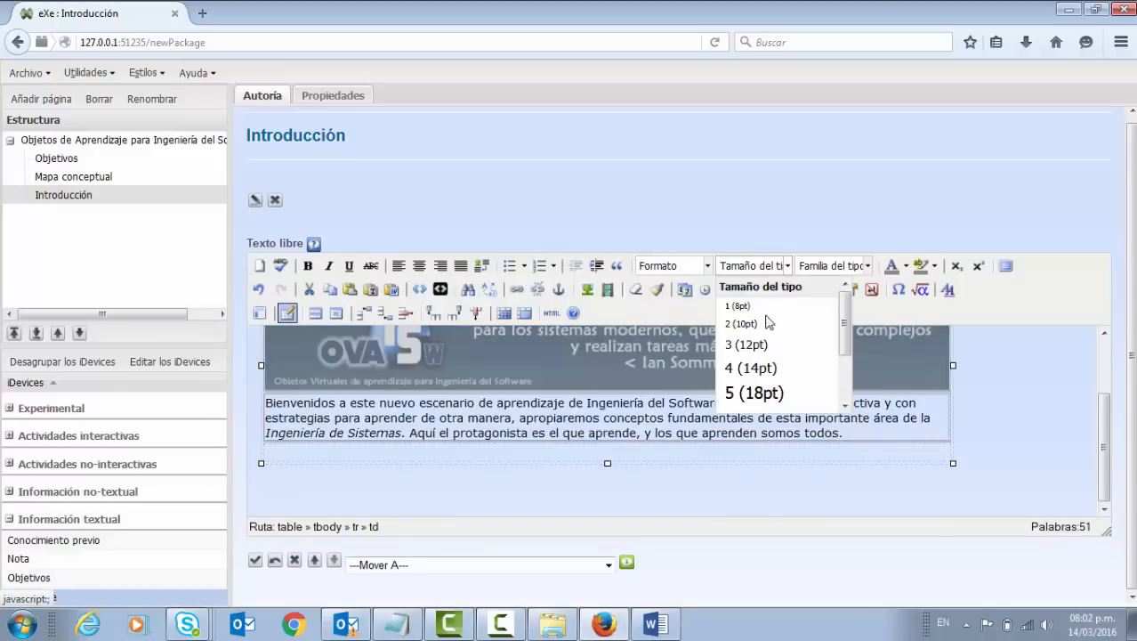
pyautogui.click(747, 369)
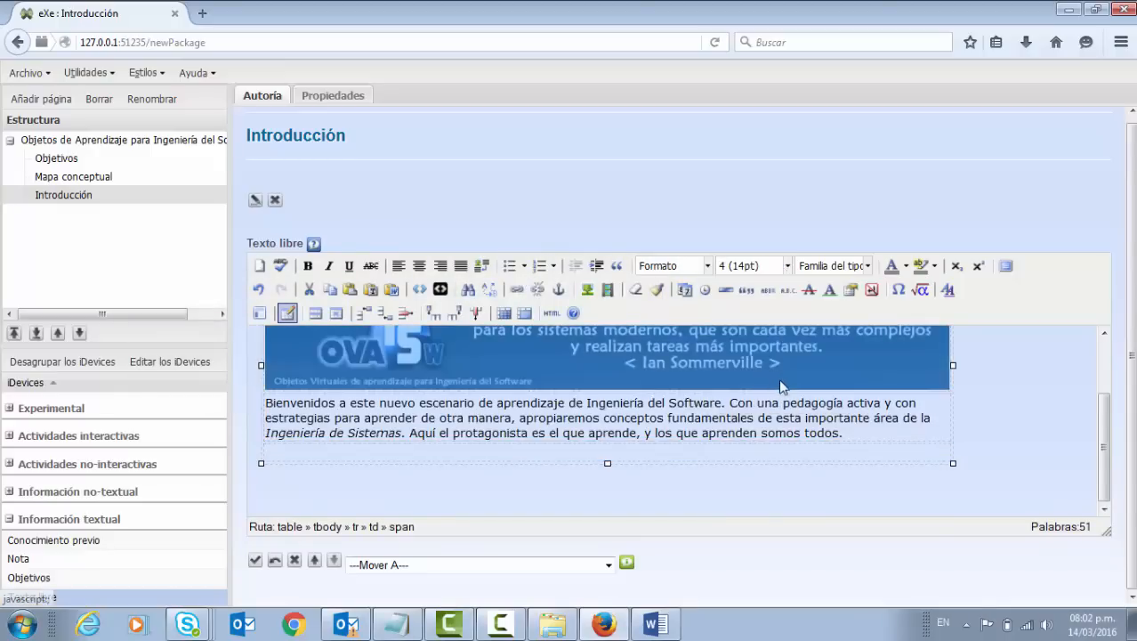
pyautogui.click(786, 266)
pyautogui.click(786, 265)
pyautogui.click(820, 402)
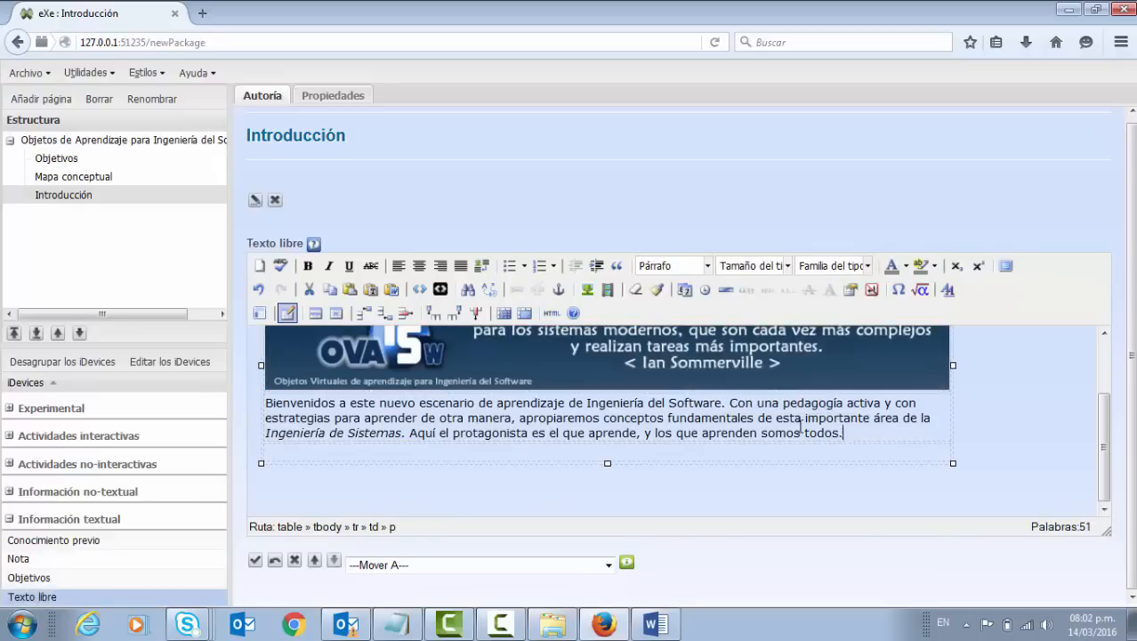
# Select only the welcome paragraph's text and set its font size to 4 (14pt).
pyautogui.moveTo(843, 432); pyautogui.dragTo(267, 397)
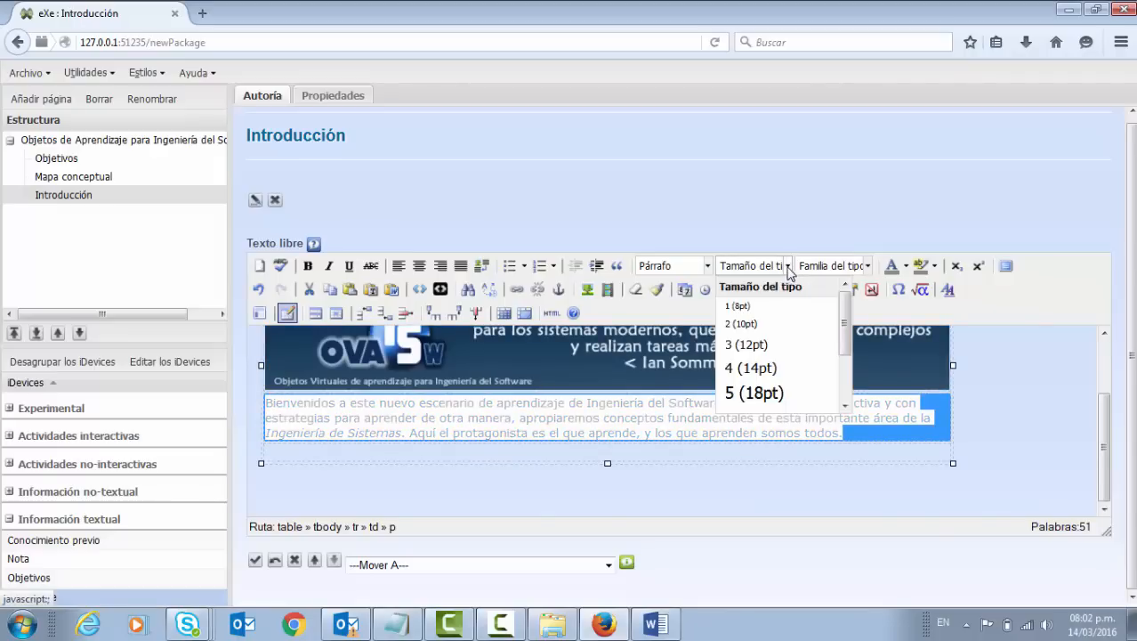
pyautogui.click(787, 265)
pyautogui.click(750, 367)
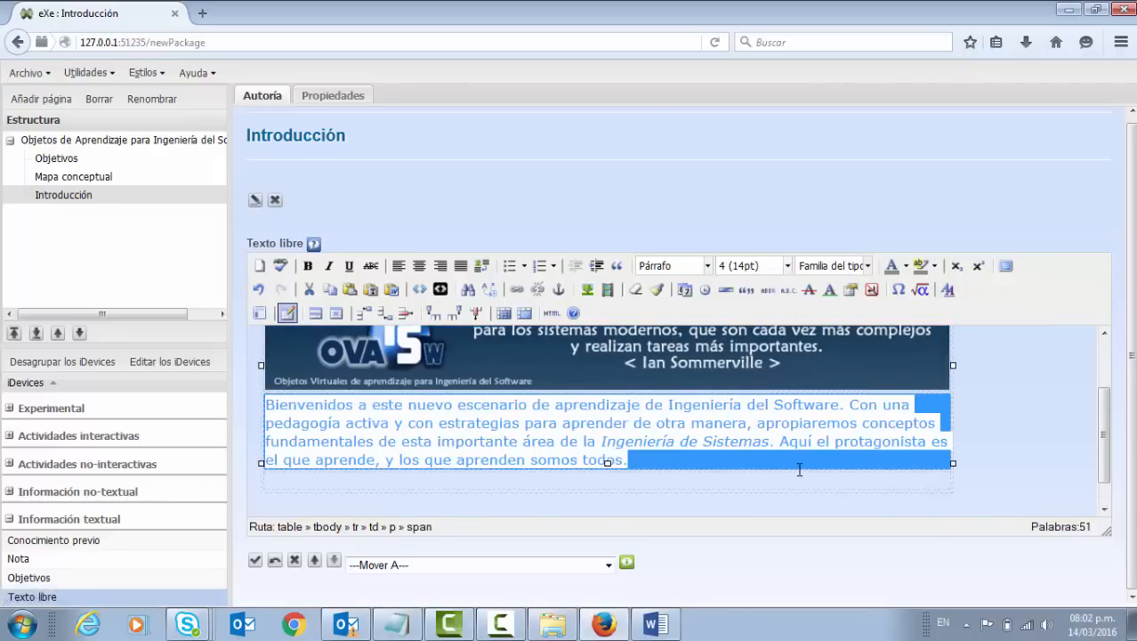
pyautogui.click(627, 459)
# Start inserting an embedded media object in the table's third row, with the type Flash (swf, flv, mp3).
pyautogui.scroll(-1, 594, 446)
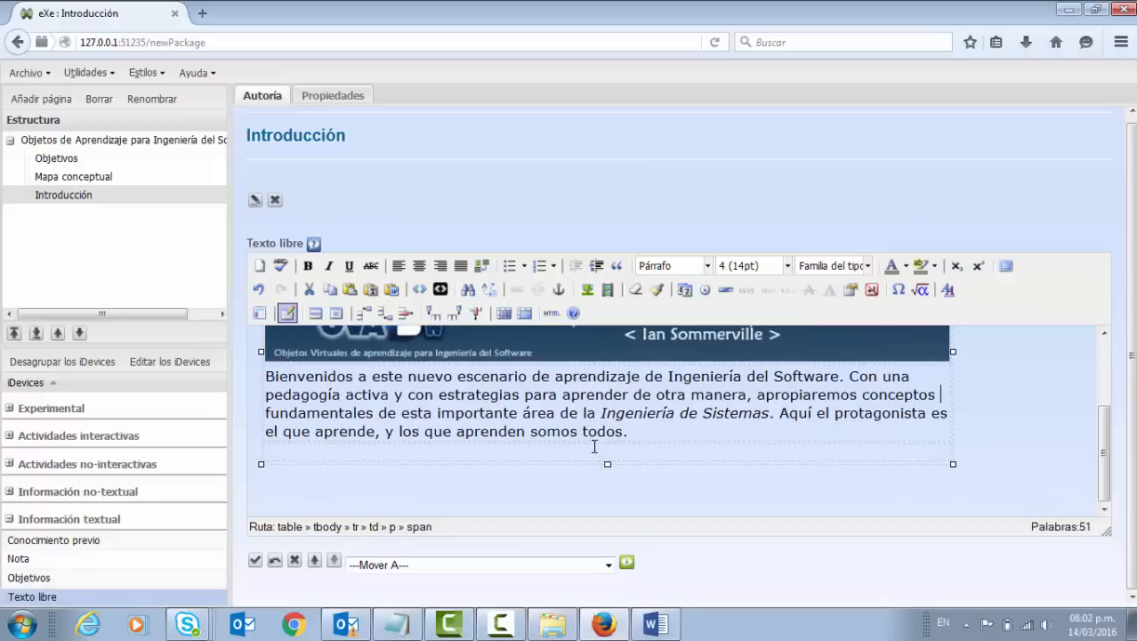
pyautogui.click(590, 453)
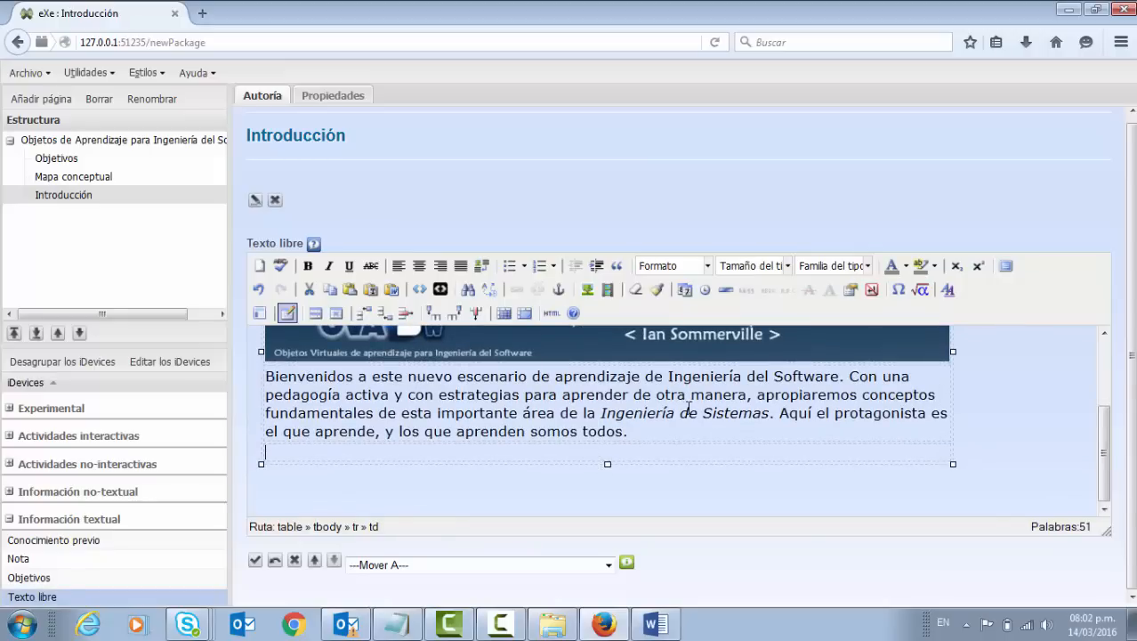
pyautogui.click(609, 292)
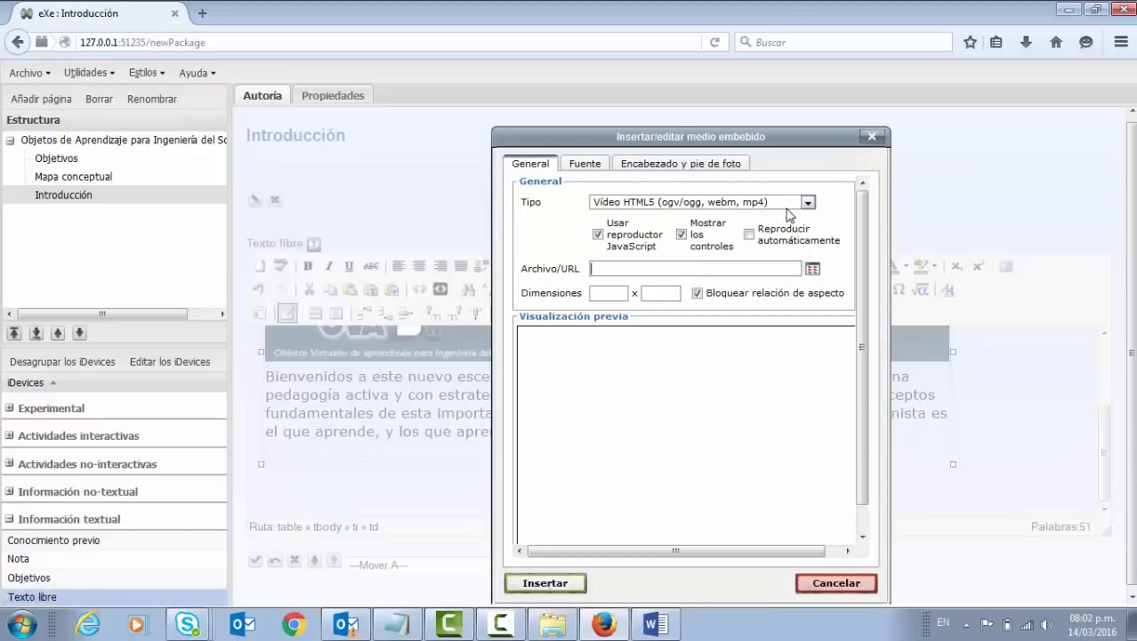
pyautogui.click(807, 203)
pyautogui.click(674, 238)
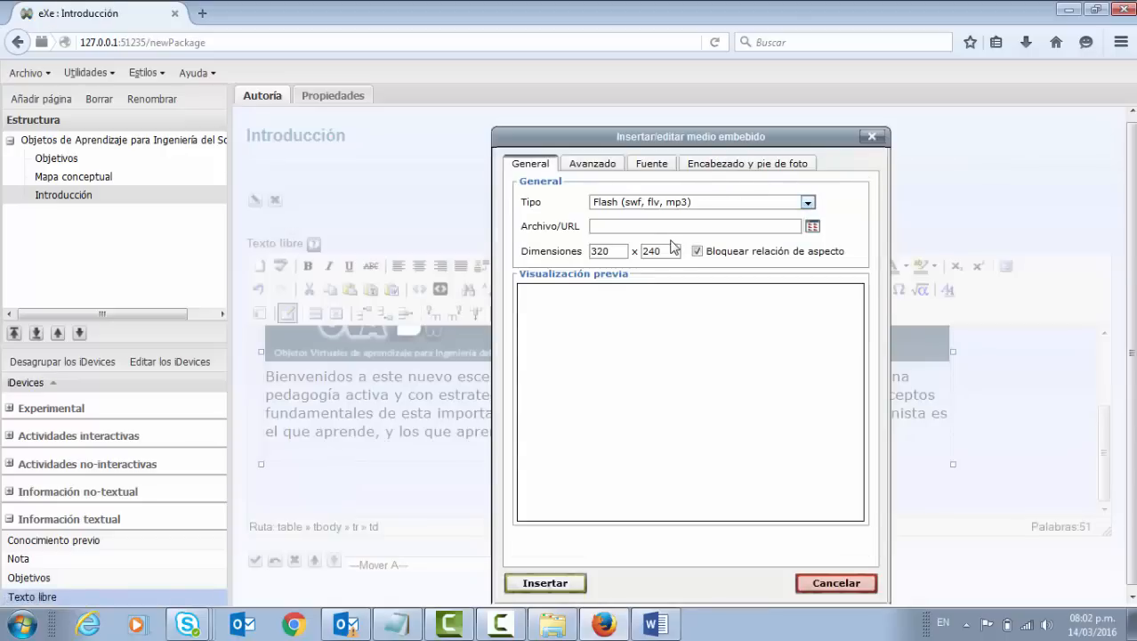
# Choose introduccion.swf from D:/eXeLearning/Recursos/Animaciones as the media file and insert it below the welcome paragraph.
pyautogui.click(812, 226)
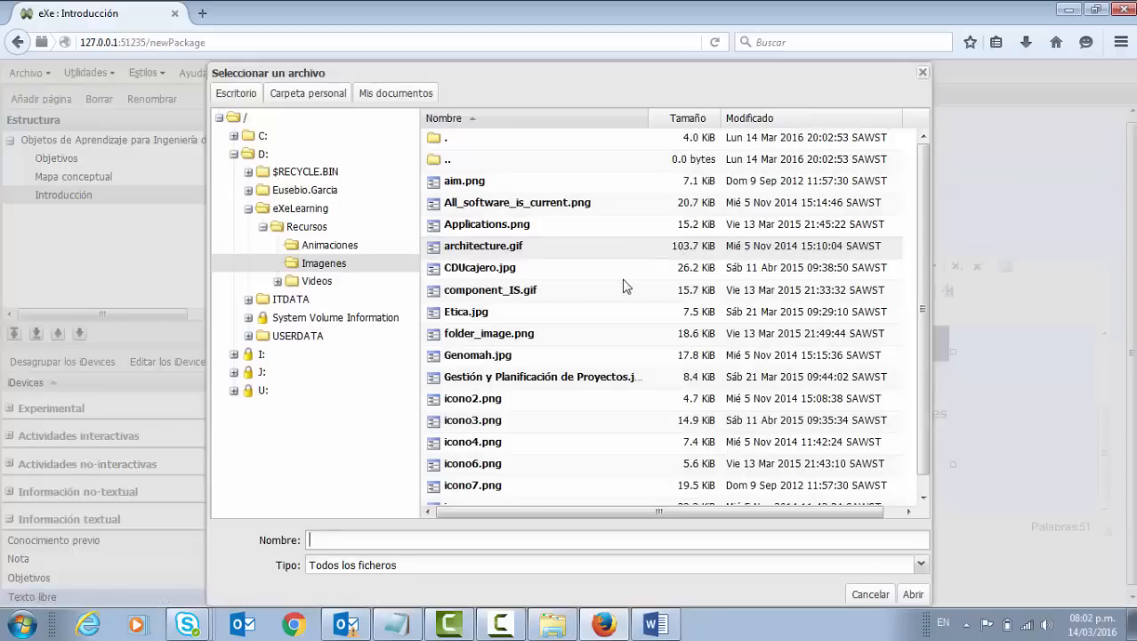
pyautogui.scroll(-2, 577, 286)
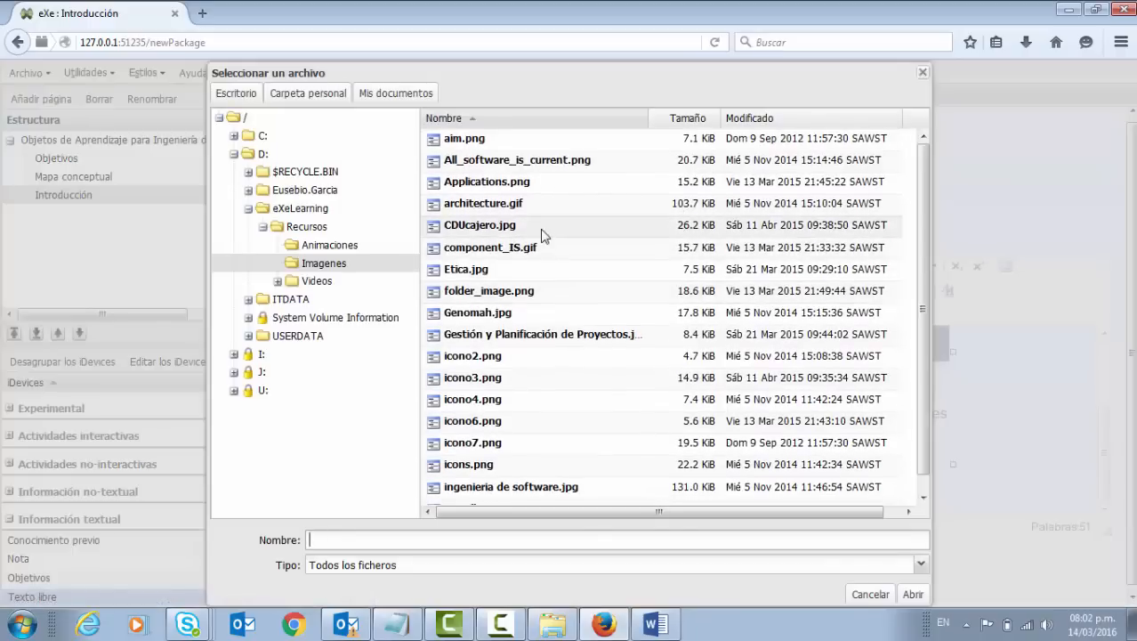
pyautogui.click(342, 245)
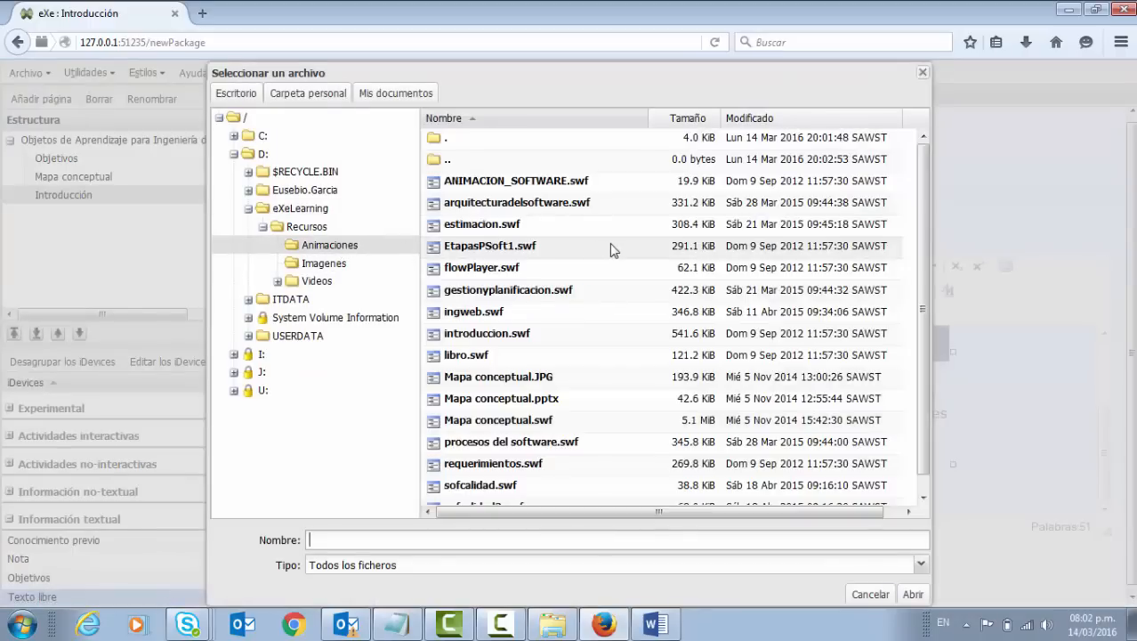
pyautogui.scroll(-2, 588, 365)
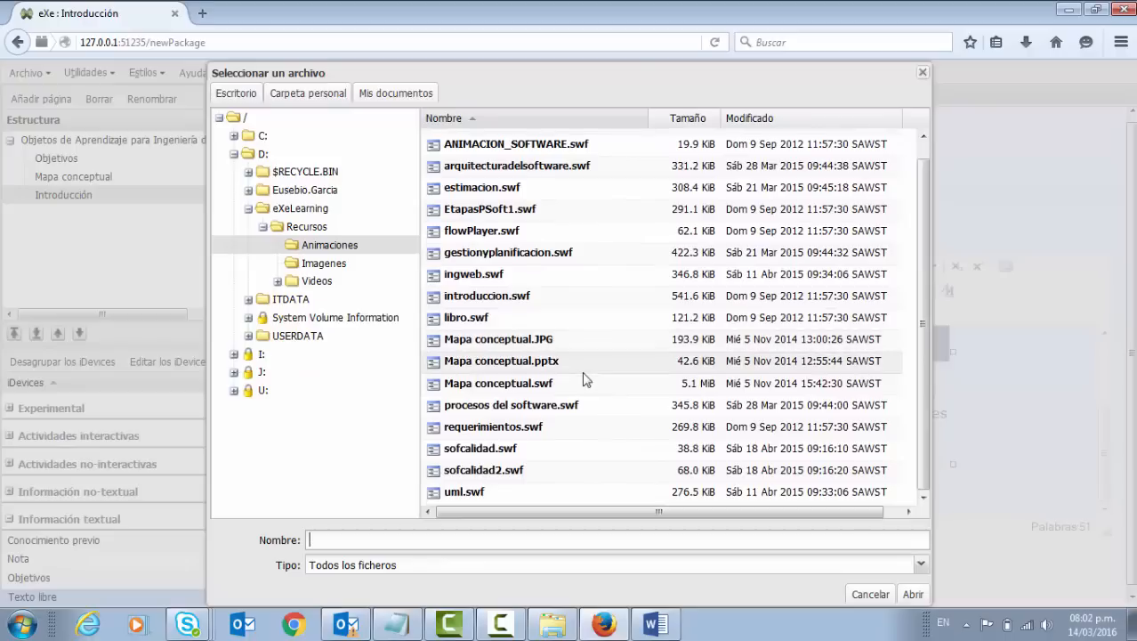
pyautogui.click(485, 296)
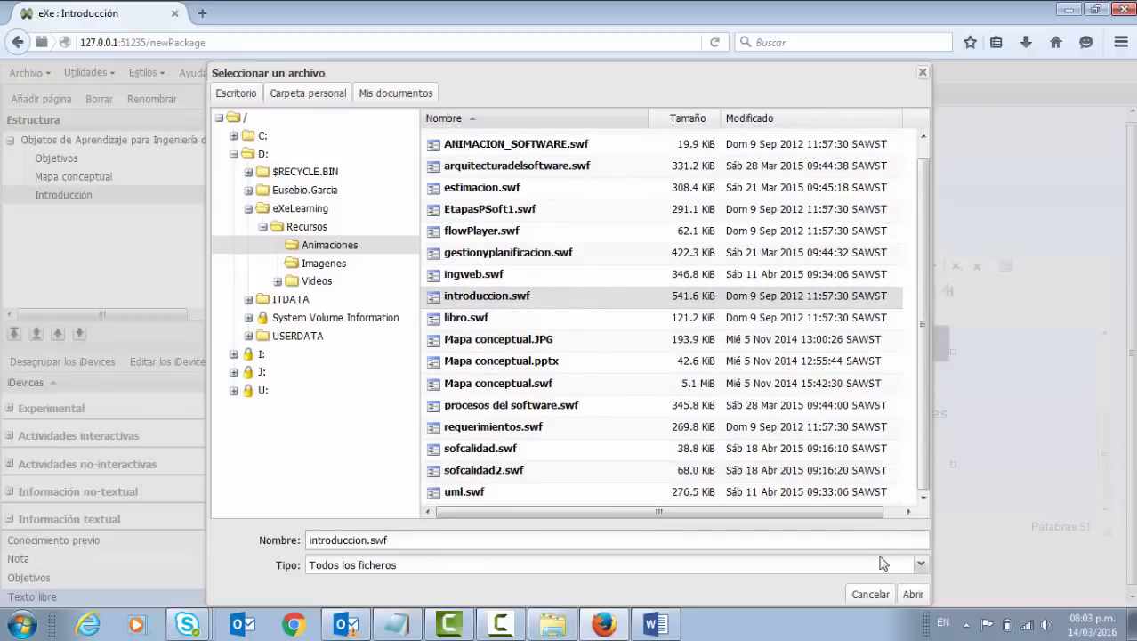
pyautogui.click(912, 593)
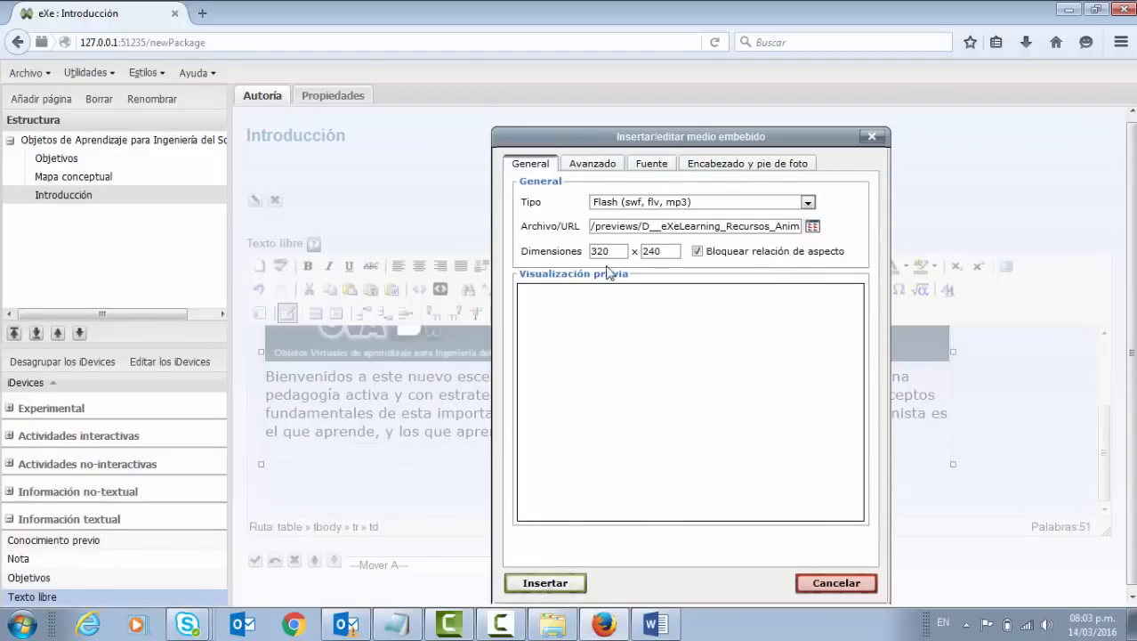
pyautogui.scroll(5, 462, 384)
pyautogui.scroll(-6, 480, 383)
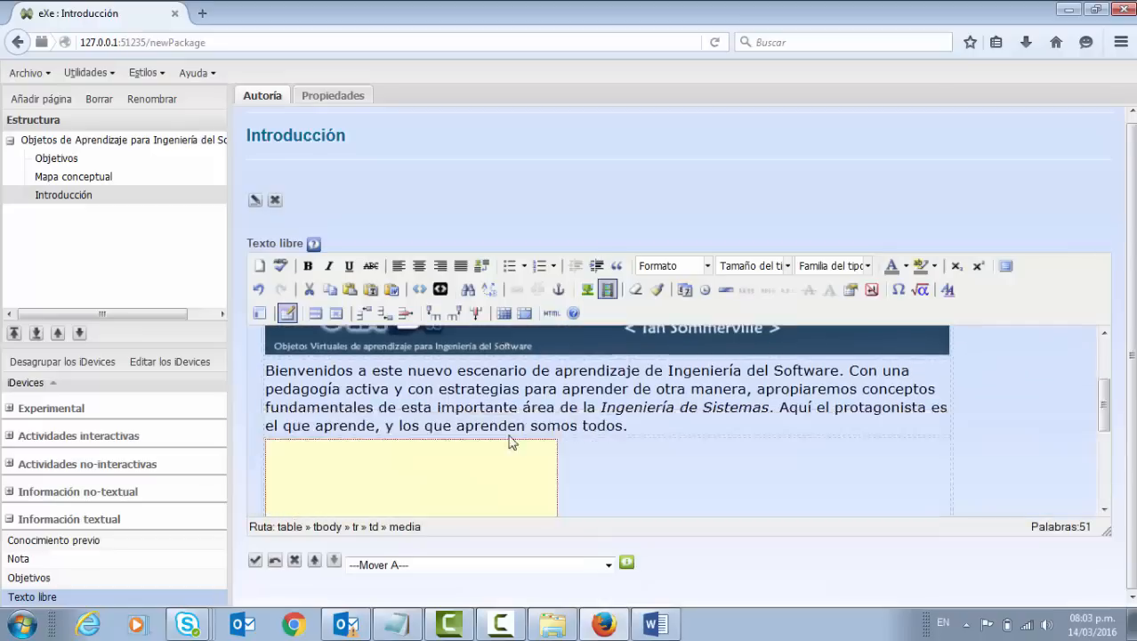
# Set the width of the embedded introduccion.swf animation to 700, with its aspect ratio locked.
pyautogui.click(495, 394)
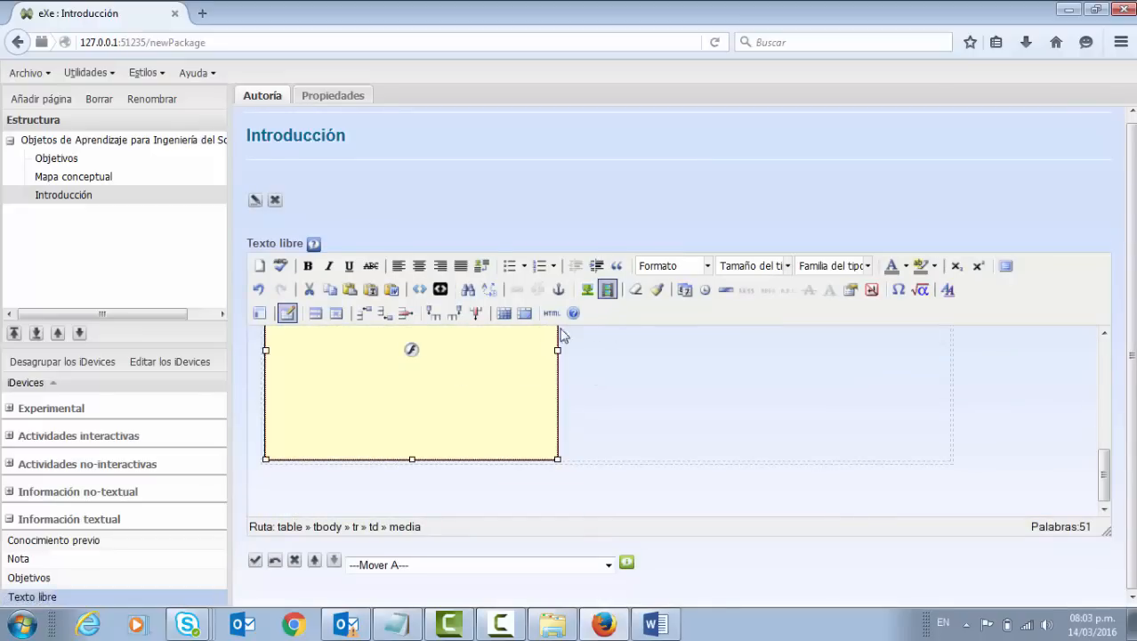
pyautogui.click(607, 290)
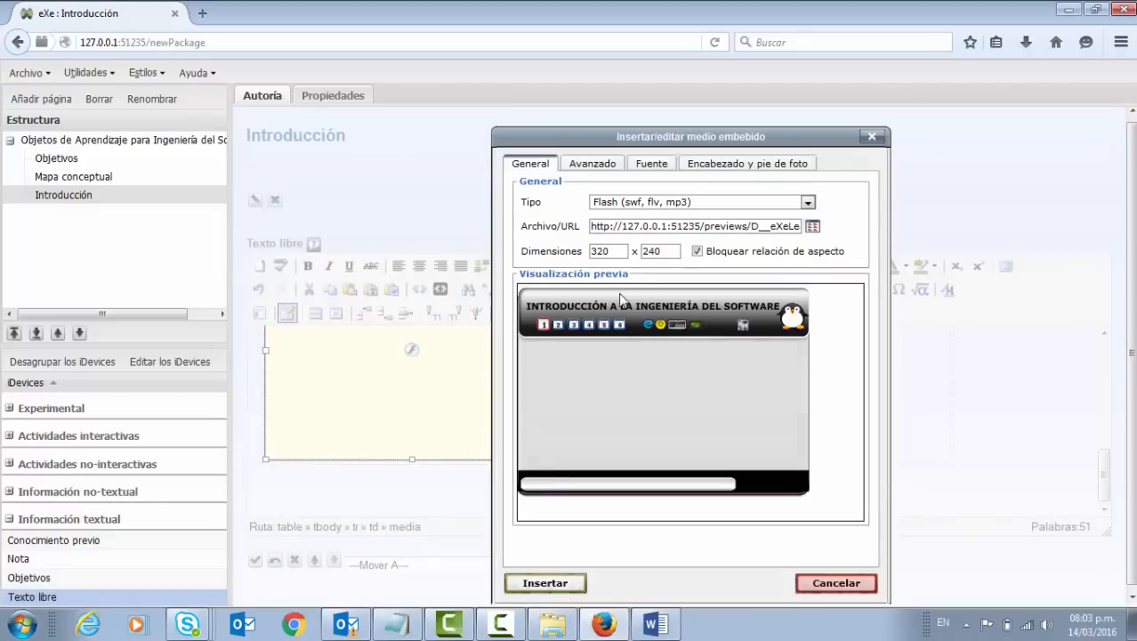
pyautogui.press('Tab')
pyautogui.press('Tab')
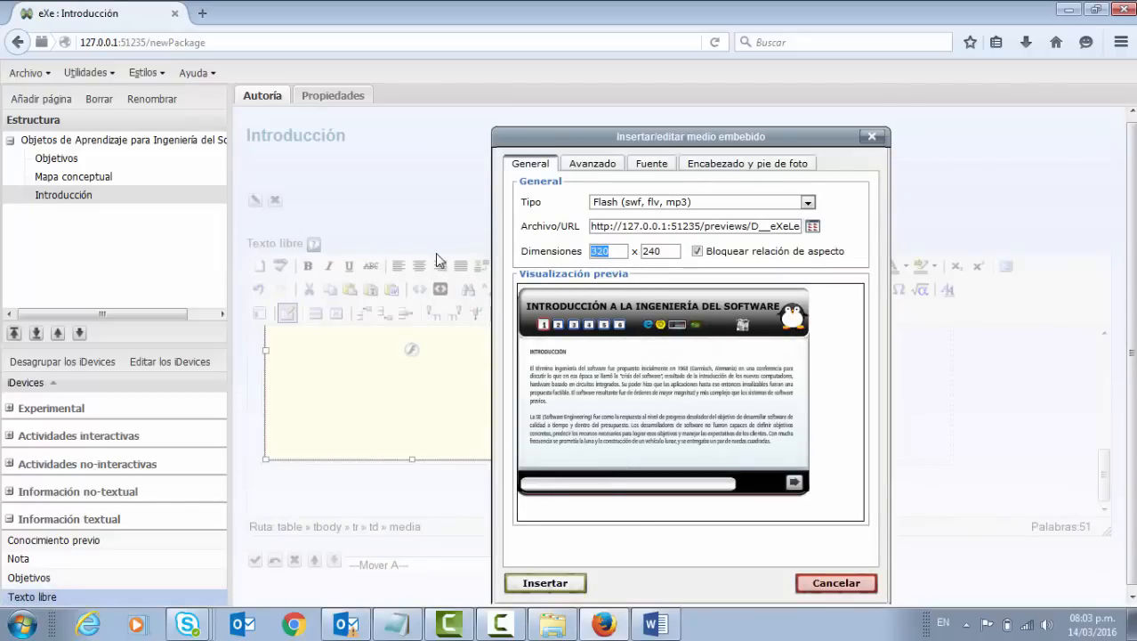
pyautogui.write('700')
pyautogui.press('Tab')
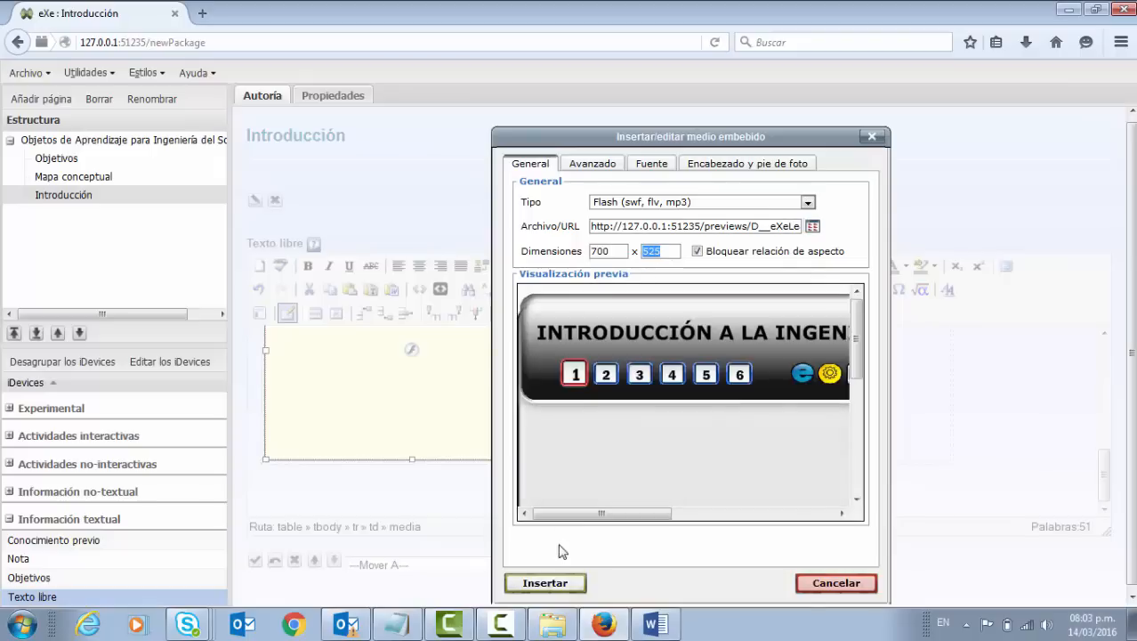
pyautogui.click(561, 582)
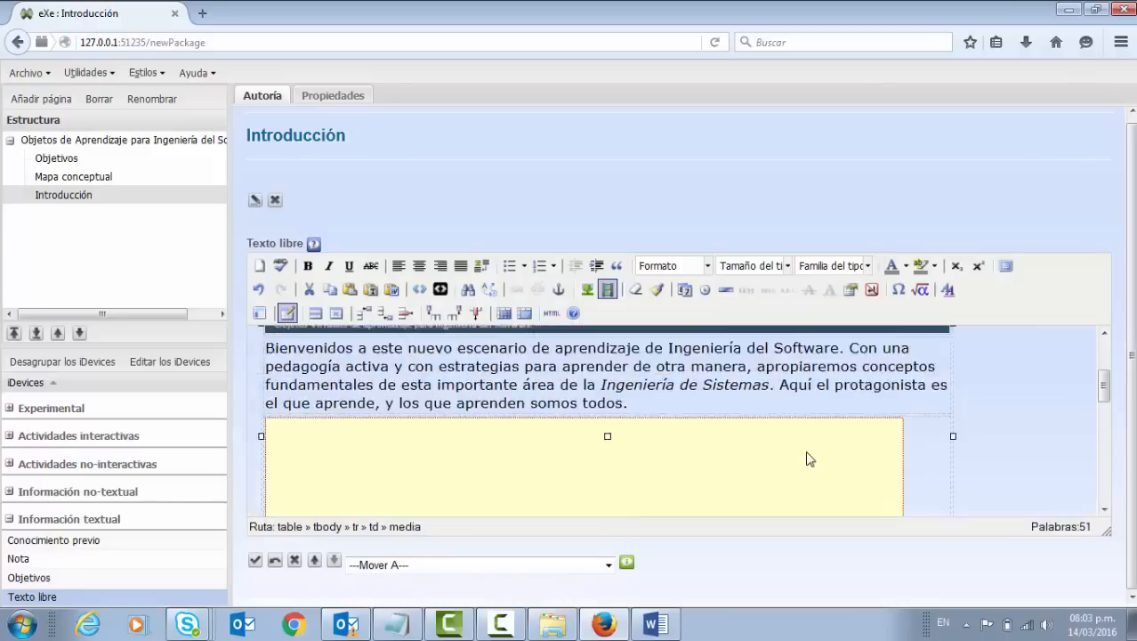
# Stretch the Flash animation to the full width of its table cell and save the Texto libre iDevice.
pyautogui.scroll(-5, 916, 437)
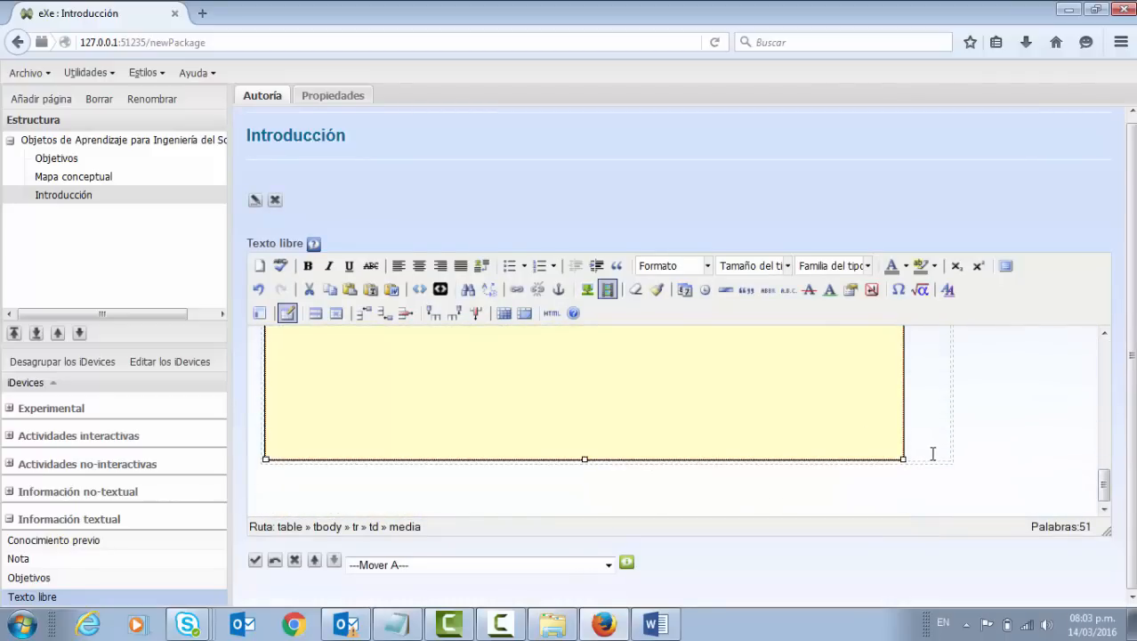
pyautogui.moveTo(902, 459); pyautogui.dragTo(950, 456)
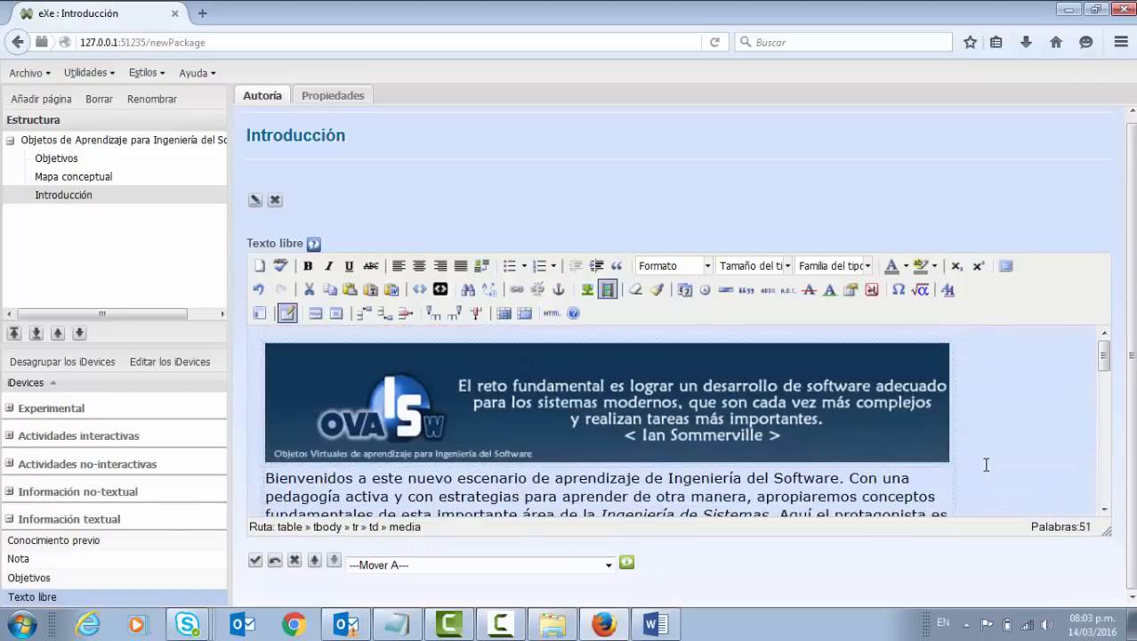
pyautogui.scroll(3, 424, 510)
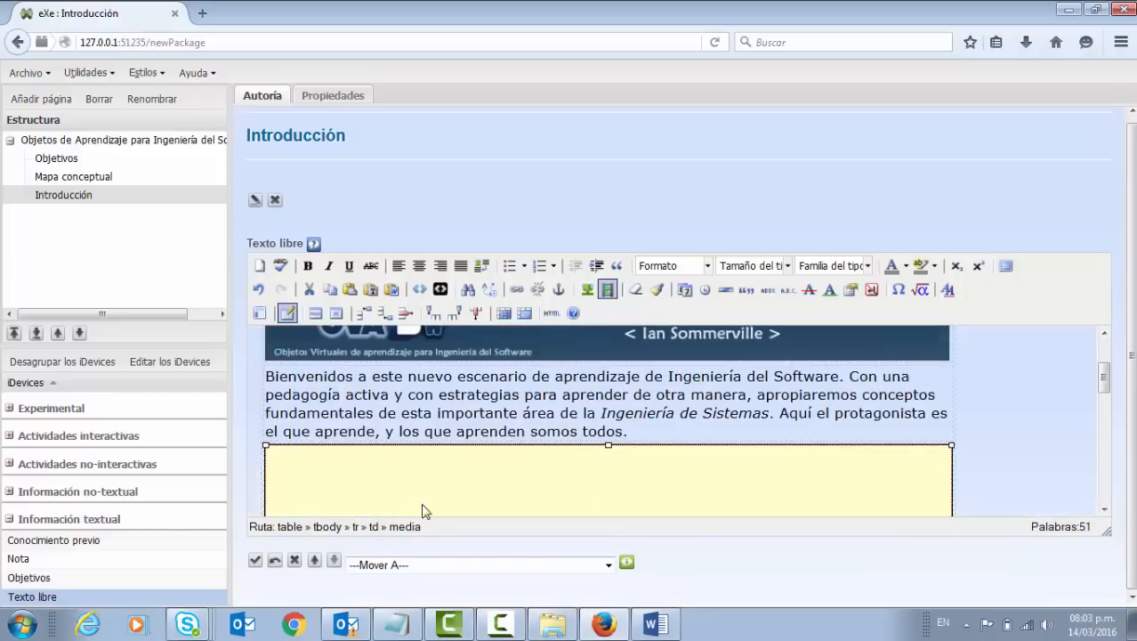
pyautogui.click(256, 561)
# Test the published Flash animation by going through its numbered sections 2 to 6 and returning to section 1.
pyautogui.scroll(-5, 854, 441)
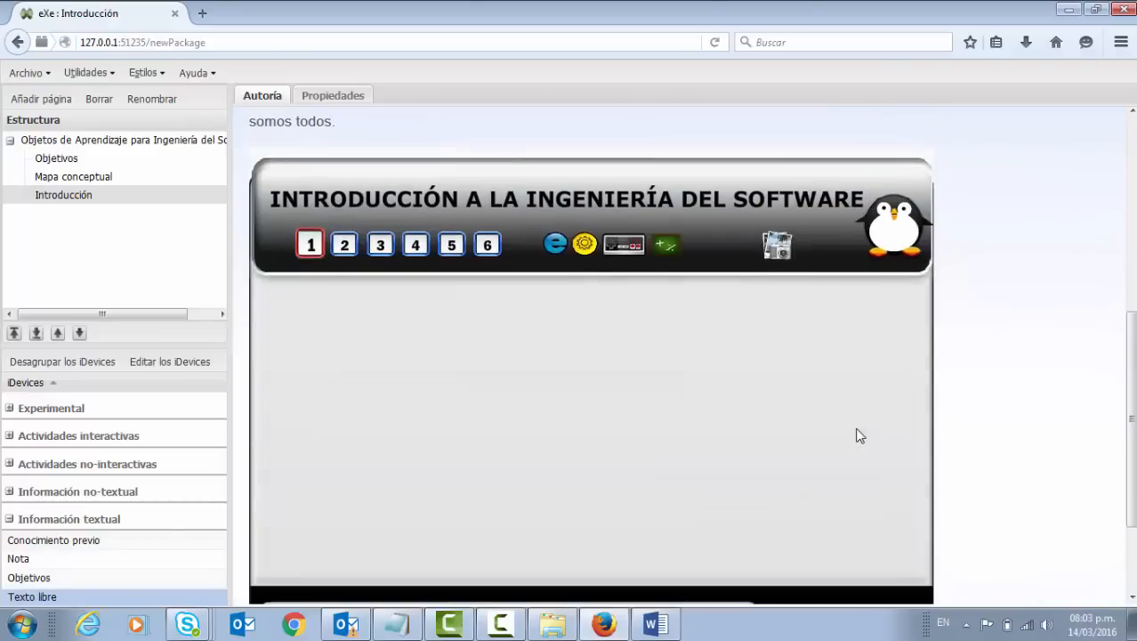
pyautogui.click(344, 245)
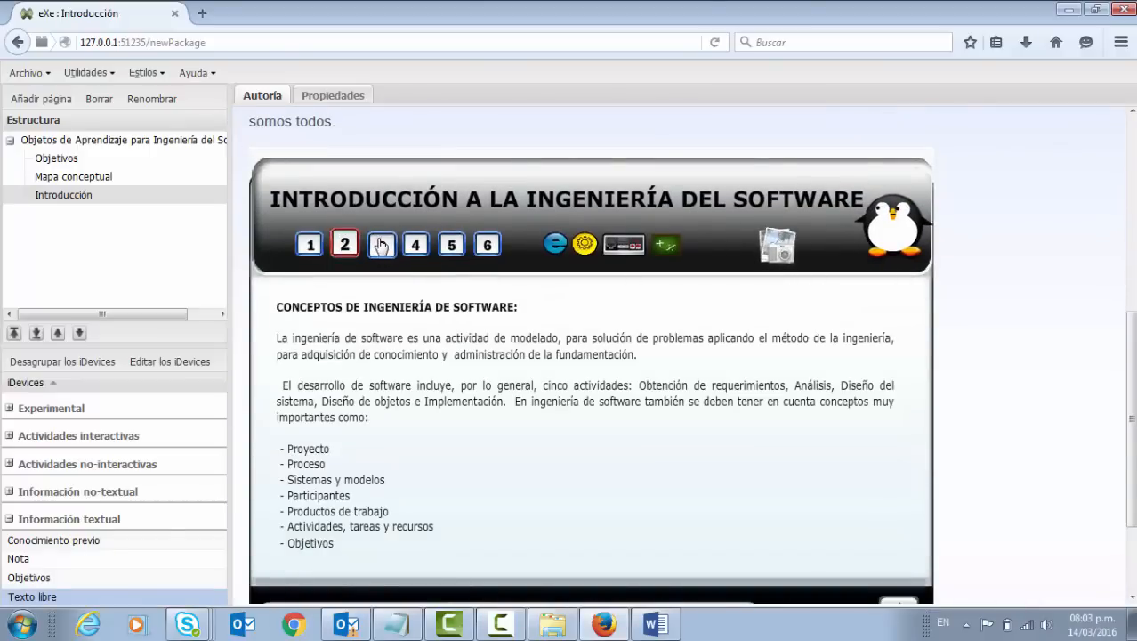
pyautogui.click(381, 246)
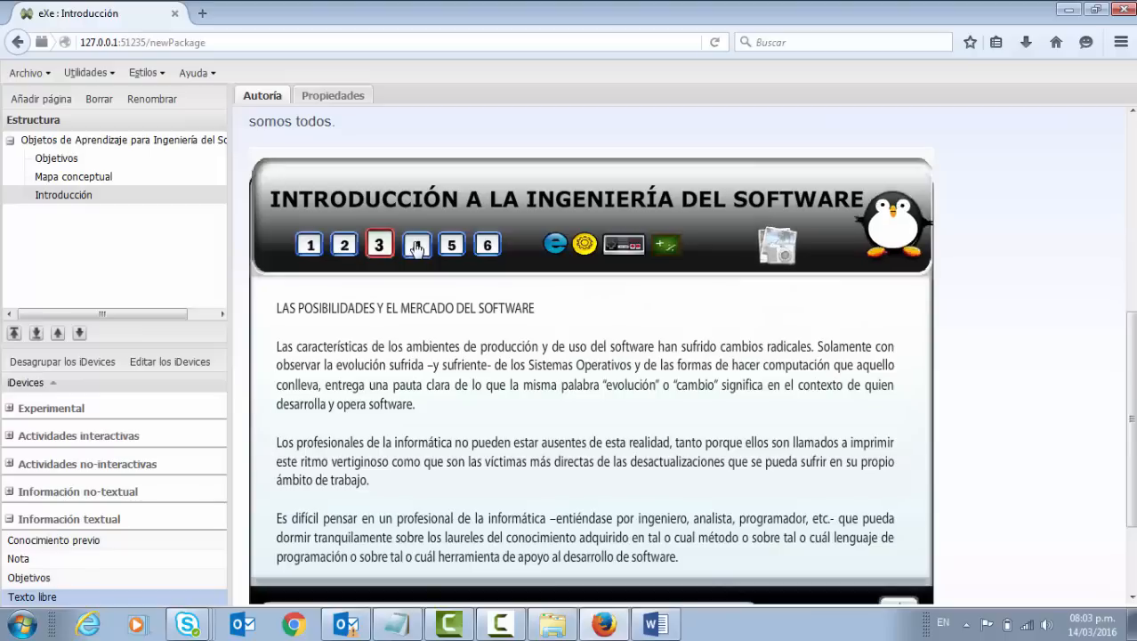
pyautogui.click(416, 246)
pyautogui.click(451, 246)
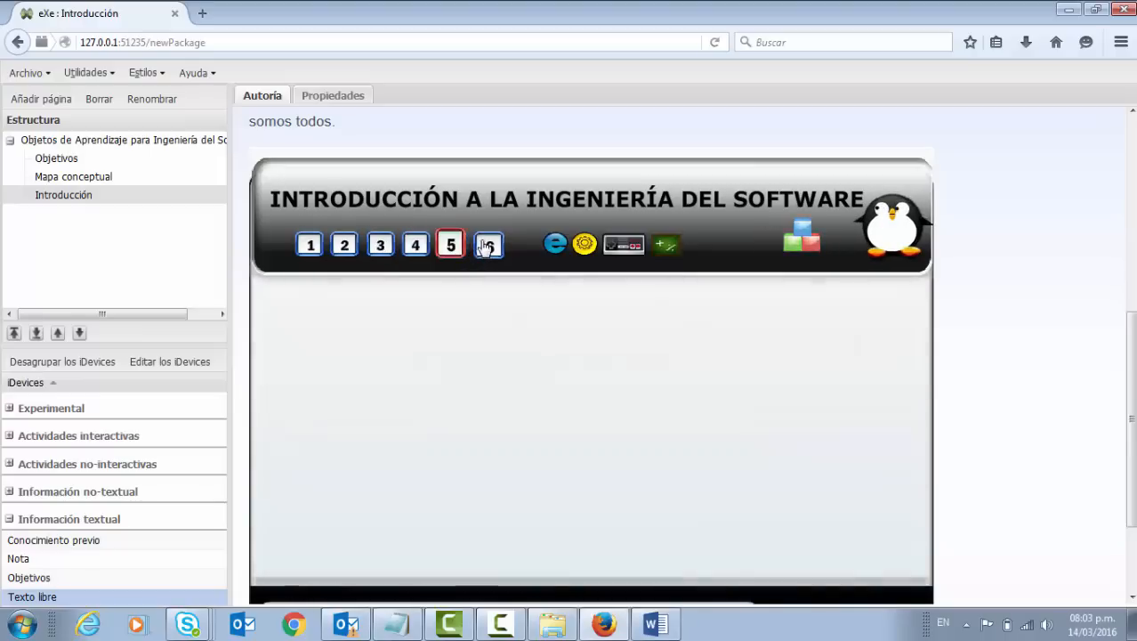
pyautogui.click(487, 246)
pyautogui.click(311, 246)
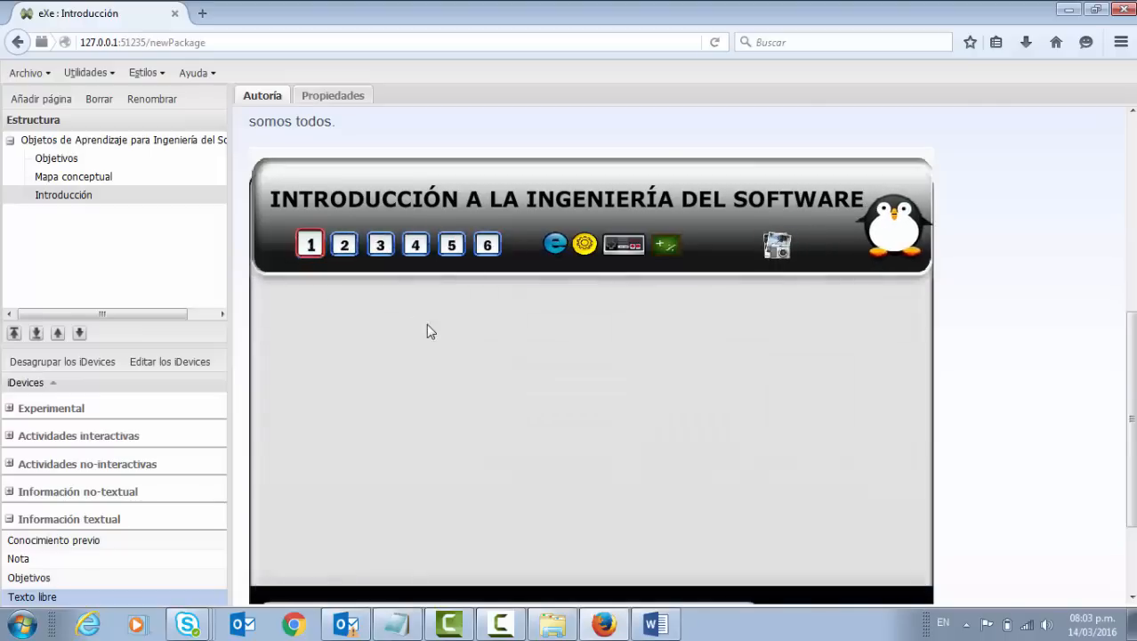
# Delete the empty iDevice above the banner on the Introducción page and confirm the deletion.
pyautogui.scroll(5, 427, 331)
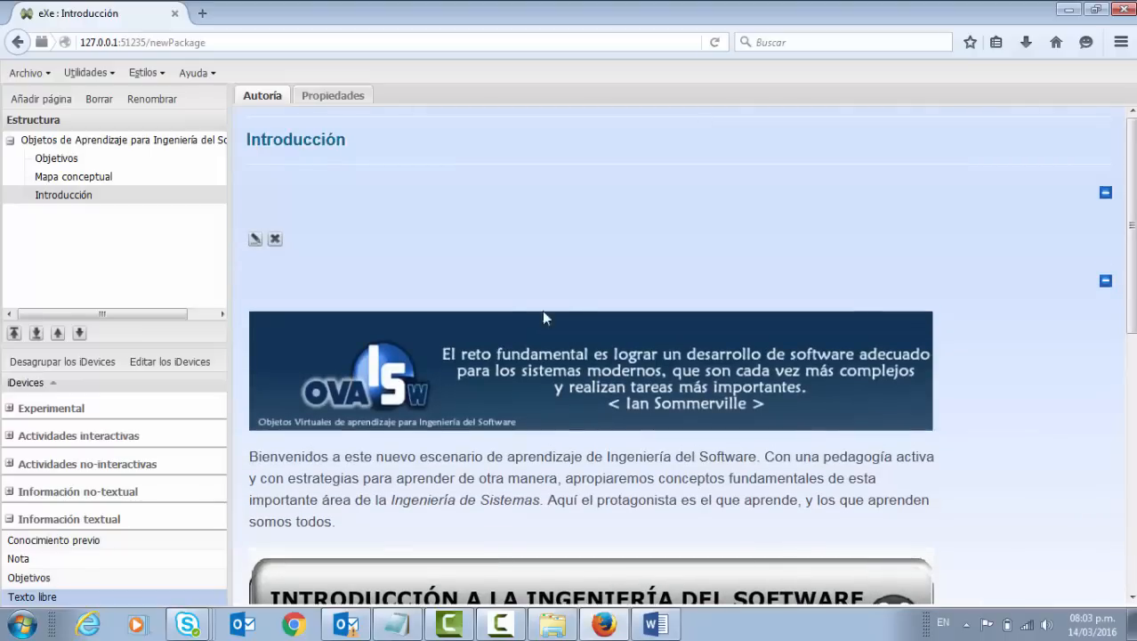
pyautogui.scroll(-6, 510, 318)
pyautogui.scroll(7, 509, 313)
pyautogui.click(275, 239)
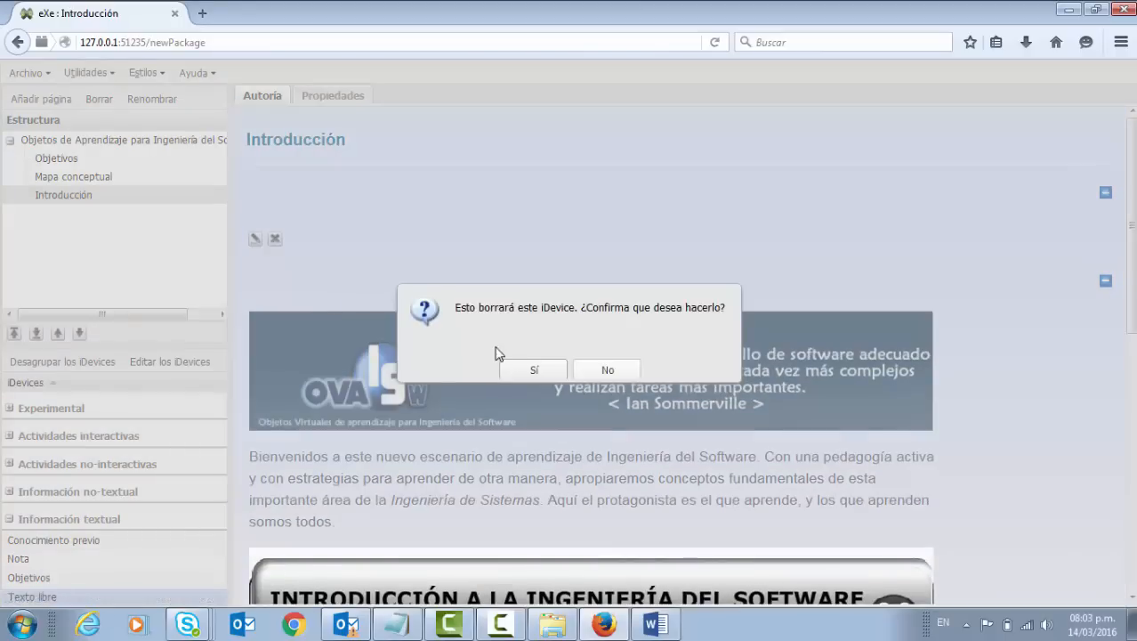
pyautogui.click(525, 369)
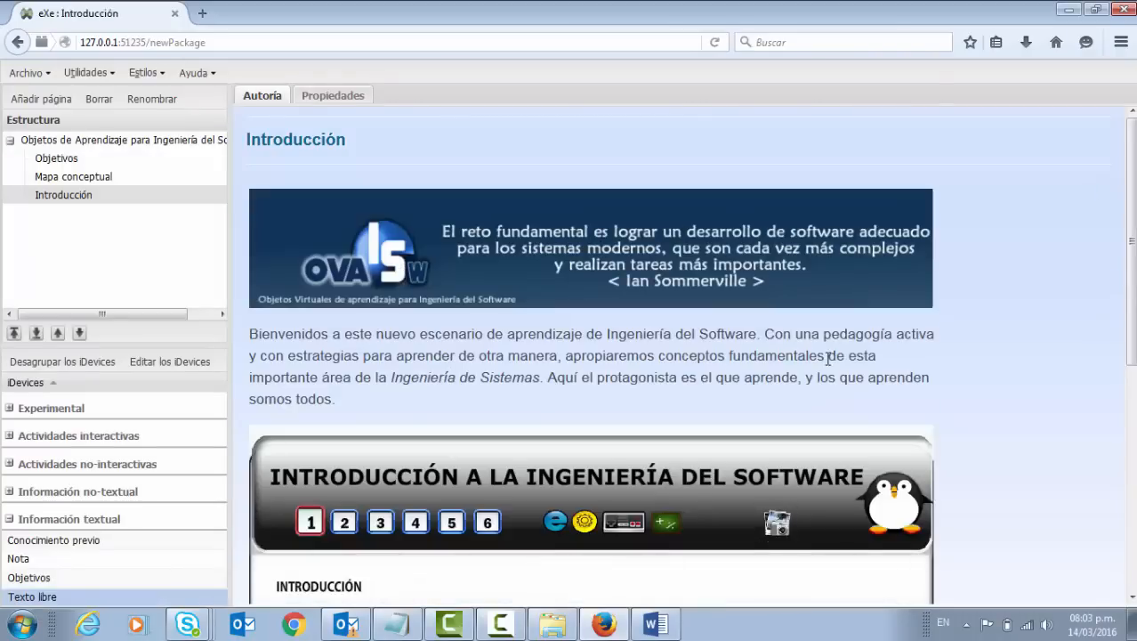
# Review the finished Introducción, Objetivos and Mapa conceptual pages, ending on Introducción.
pyautogui.scroll(-5, 562, 355)
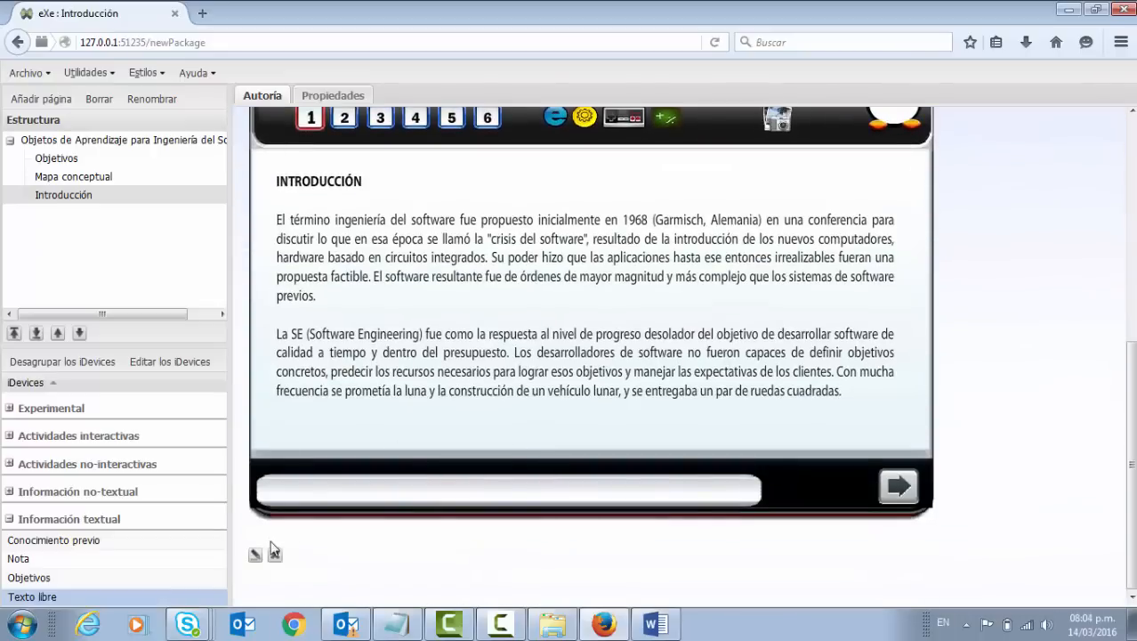
pyautogui.click(84, 141)
pyautogui.click(66, 160)
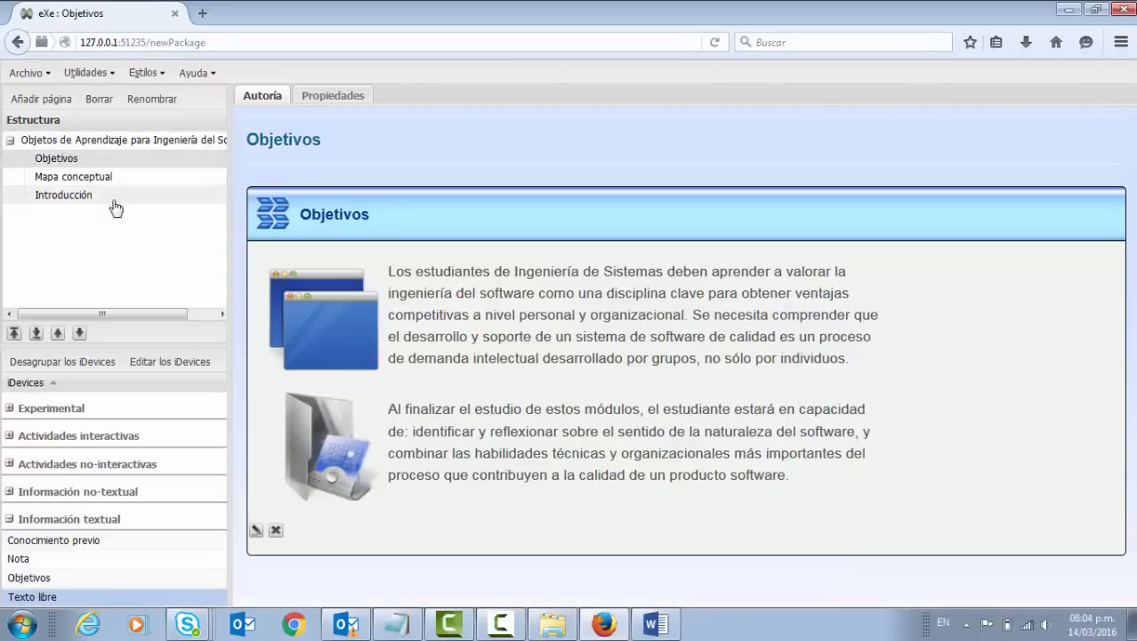
pyautogui.click(89, 177)
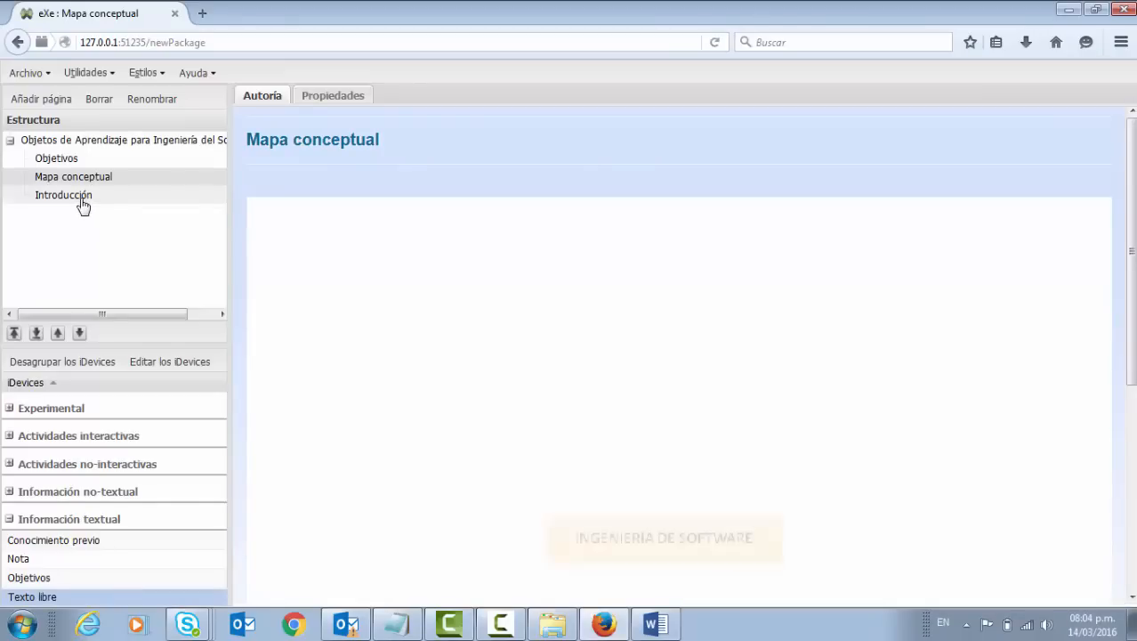
pyautogui.click(69, 160)
pyautogui.click(98, 178)
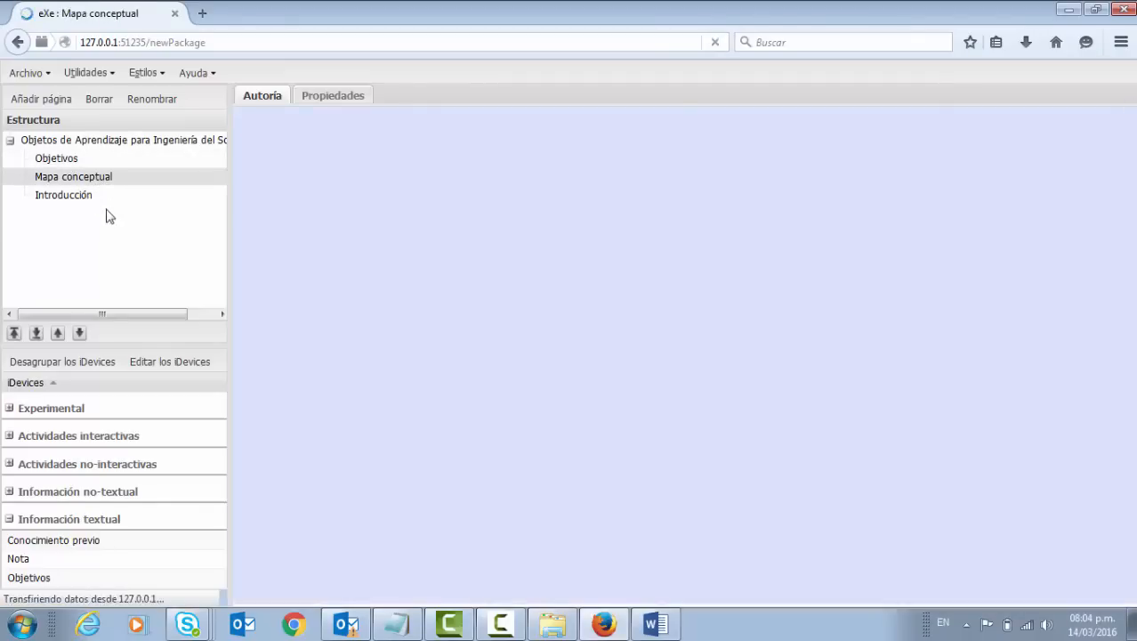
pyautogui.click(65, 196)
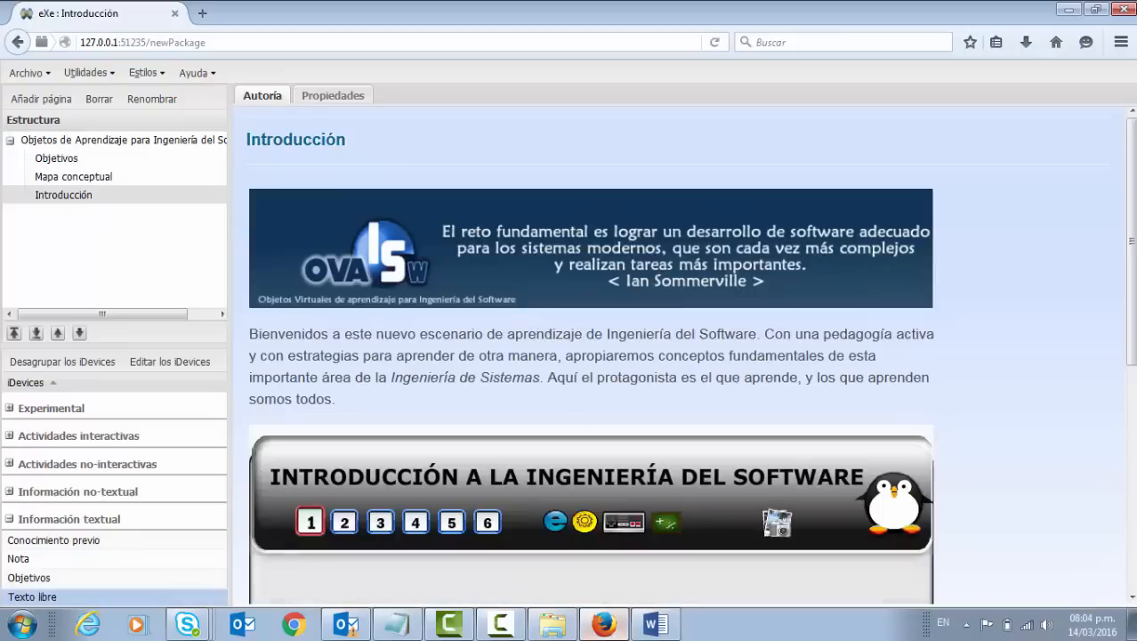
# Switch to the Word document and copy the item "Bloque de contenidos" from the outline list at its beginning.
pyautogui.hotkey('alt', 'Tab')
pyautogui.click(546, 428)
pyautogui.scroll(-2, 548, 414)
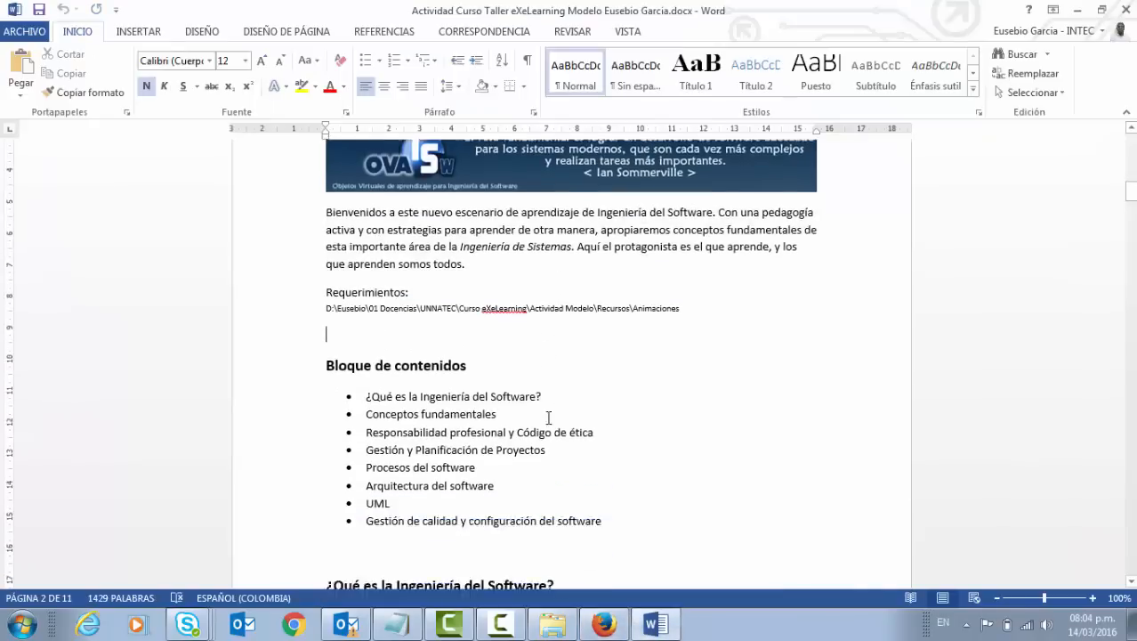
pyautogui.scroll(15, 550, 415)
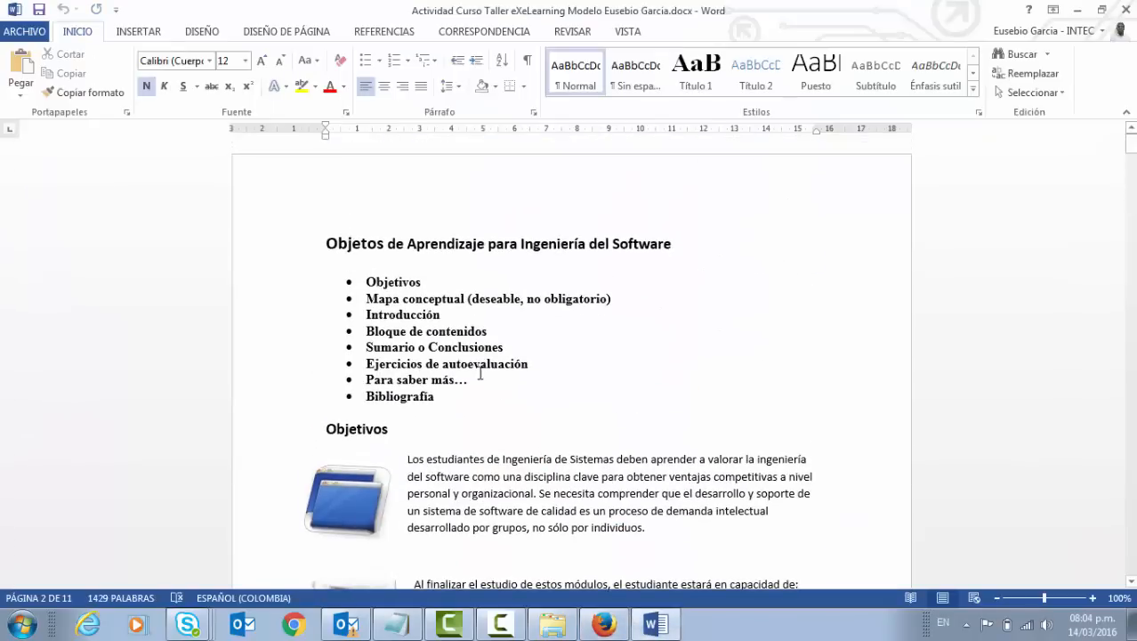
pyautogui.click(480, 374)
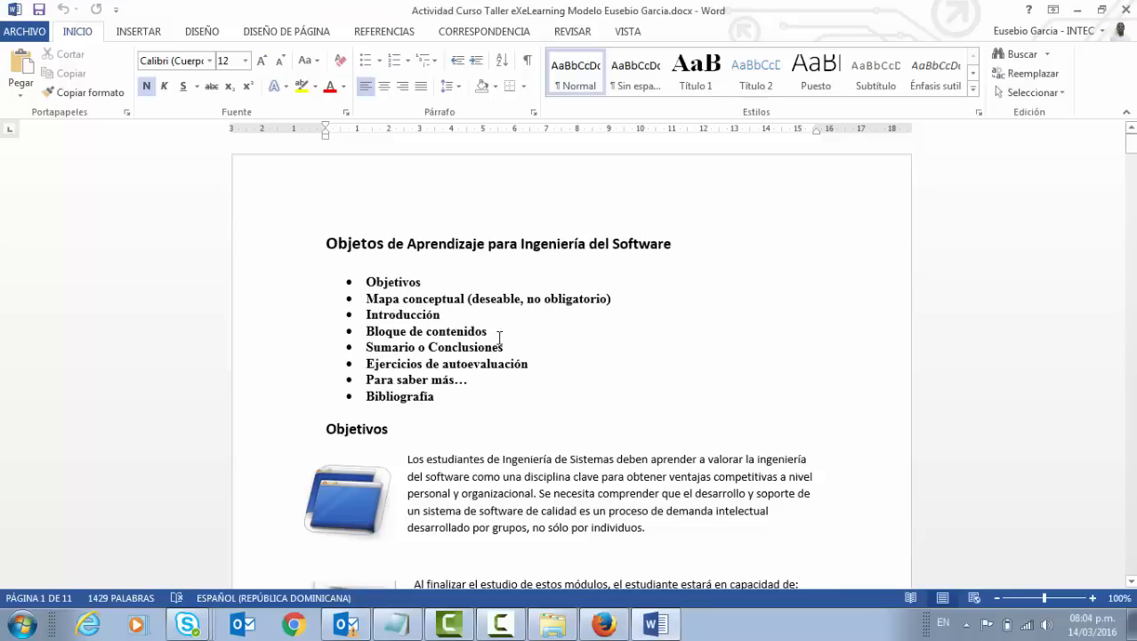
pyautogui.moveTo(499, 333); pyautogui.dragTo(367, 332)
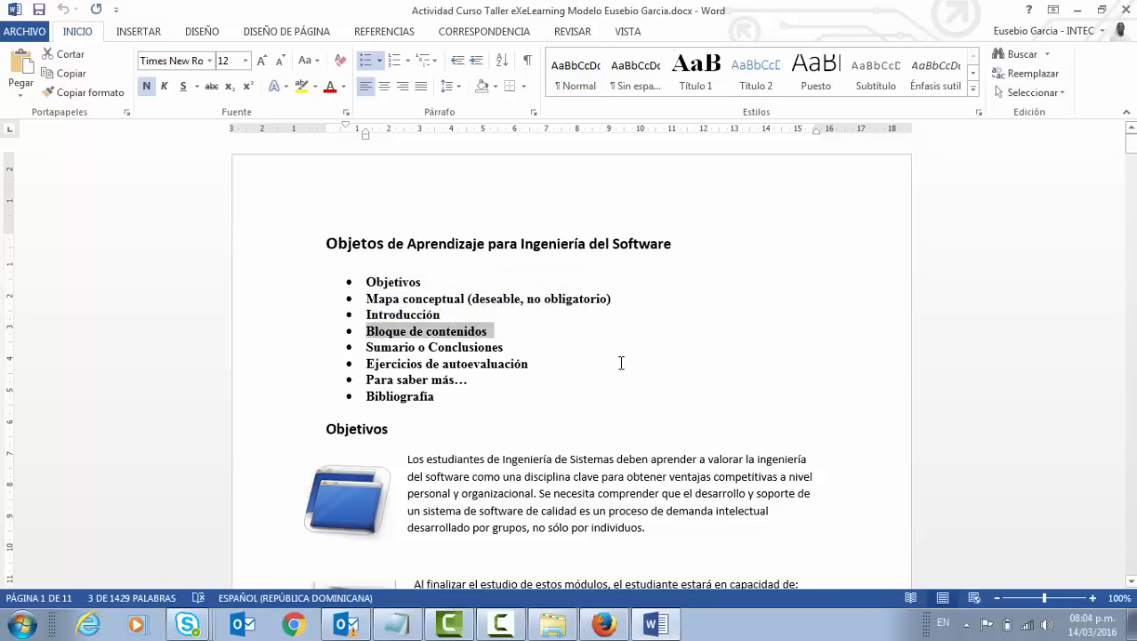
# Back in eXeLearning, add a new page under the root node and rename it "Bloque de contenidos", without the pasted bullet and spacing.
pyautogui.click(604, 624)
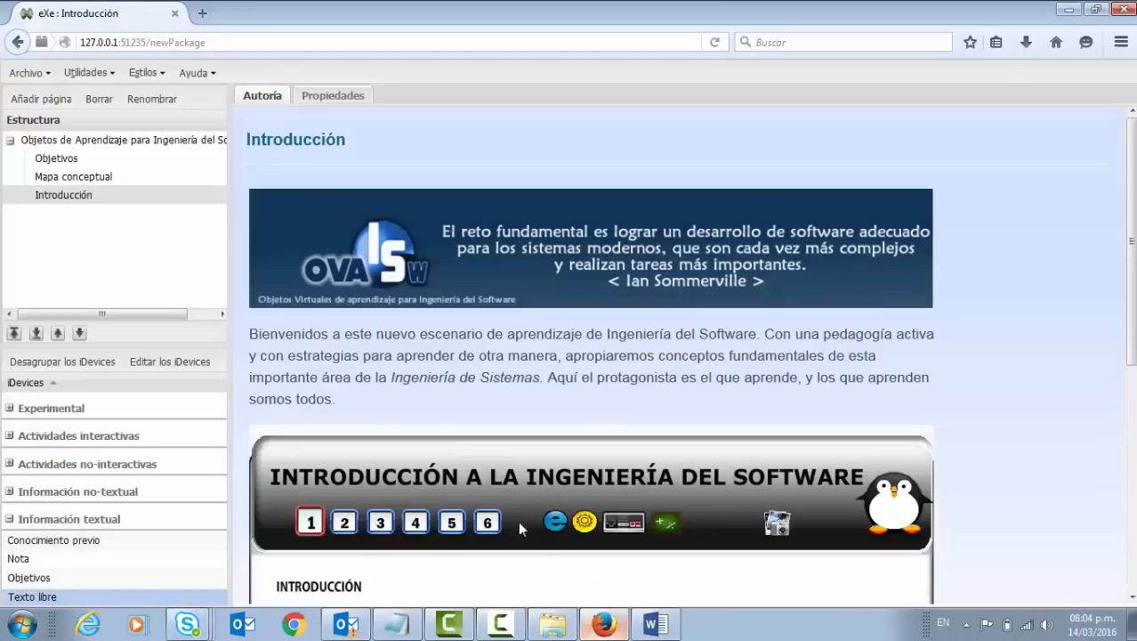
pyautogui.click(54, 140)
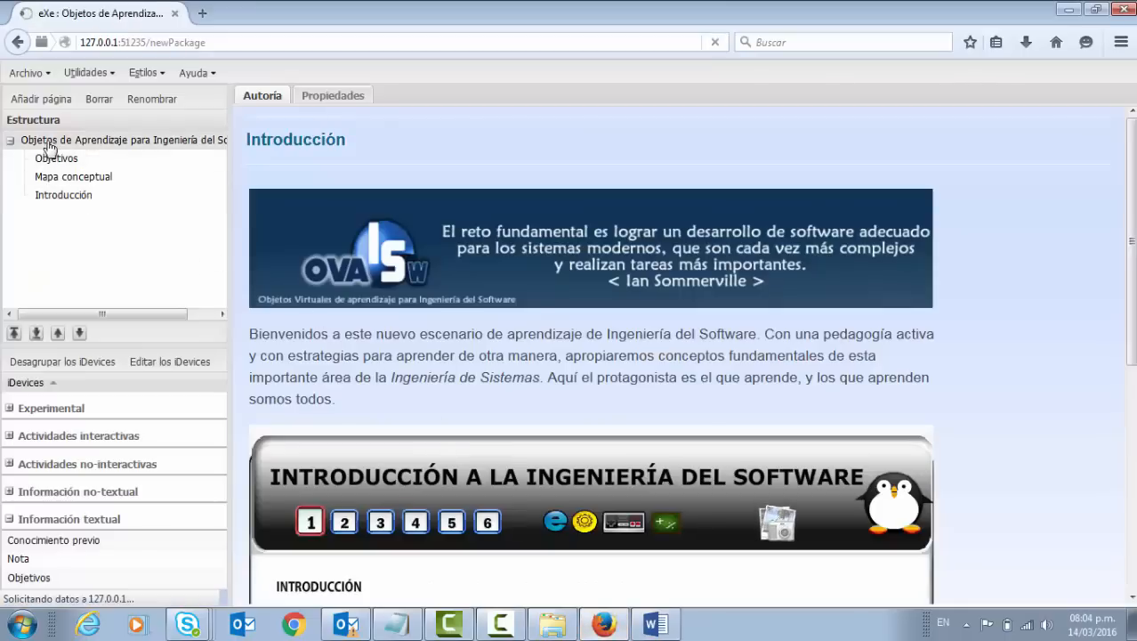
pyautogui.click(48, 100)
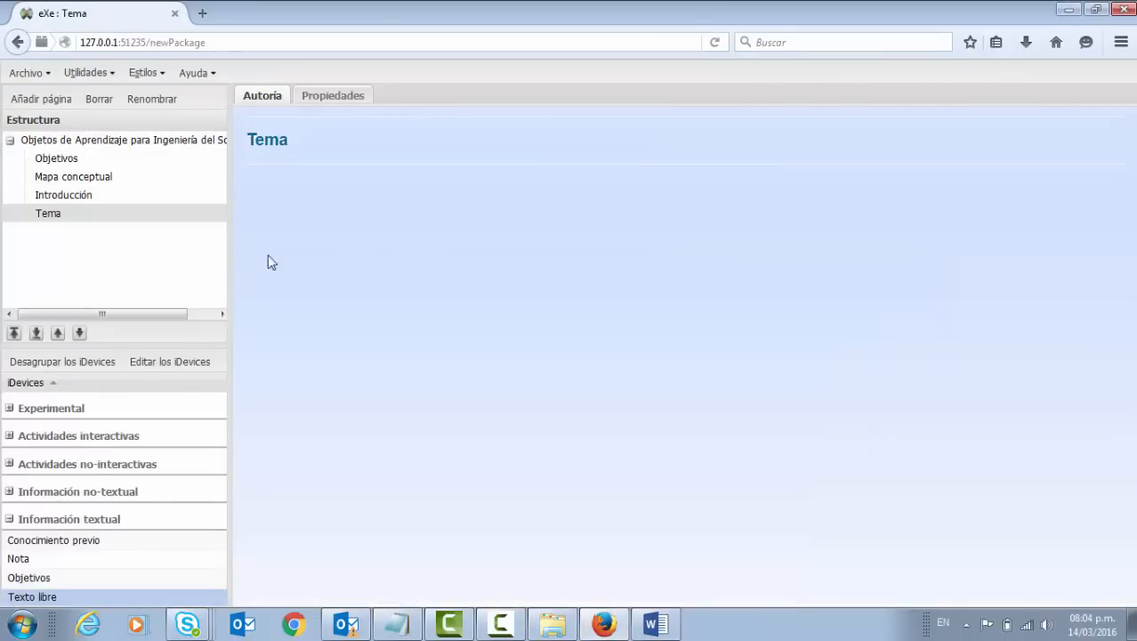
pyautogui.click(74, 213)
pyautogui.moveTo(531, 336); pyautogui.dragTo(367, 325)
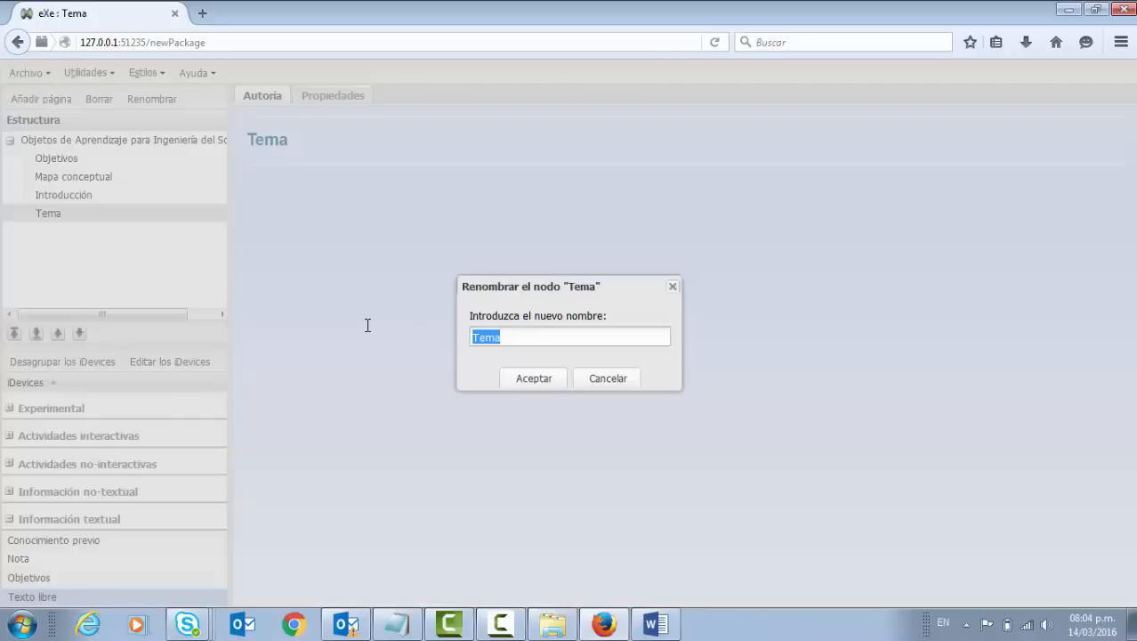
pyautogui.write('•\tBloque de contenidos')
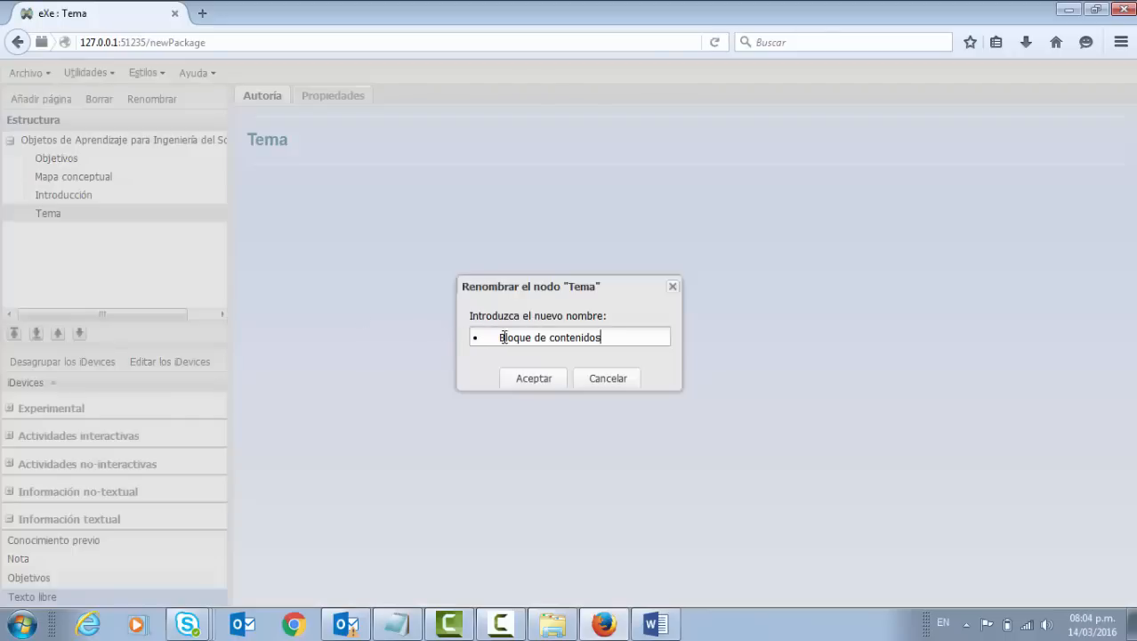
pyautogui.moveTo(504, 337); pyautogui.dragTo(499, 337)
pyautogui.press('BackSpace')
pyautogui.press('BackSpace')
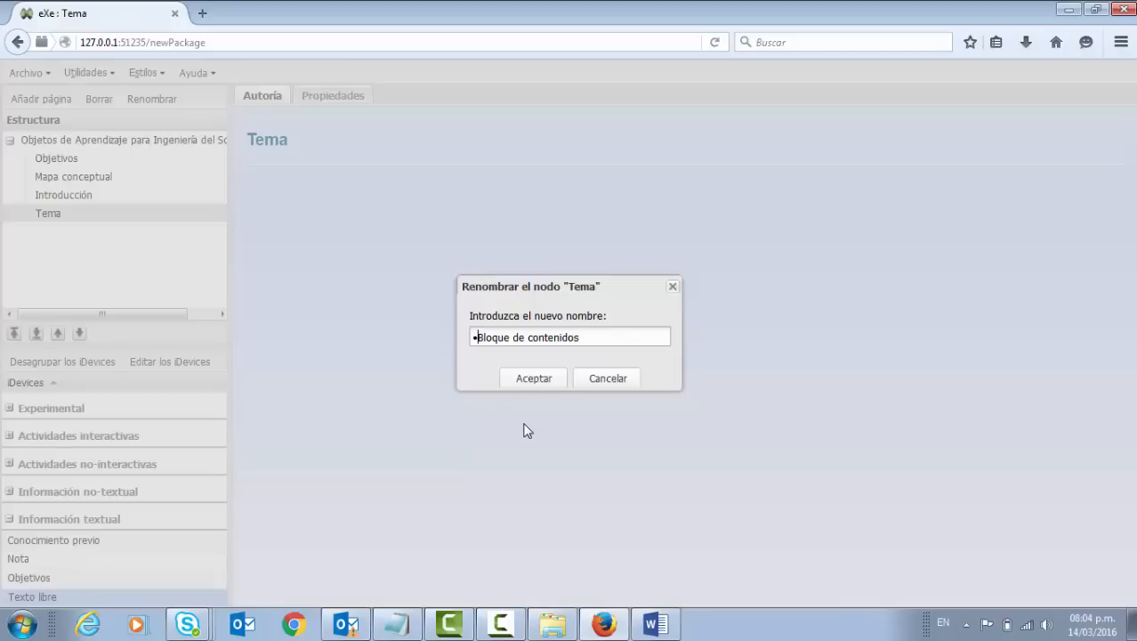
pyautogui.click(535, 386)
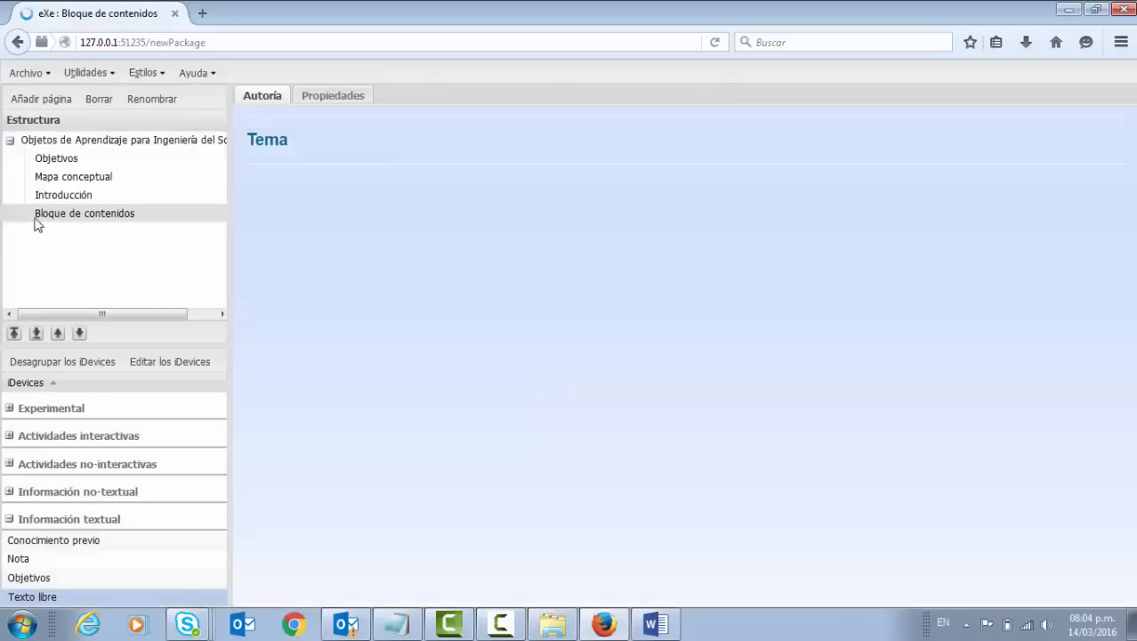
# Switch to the Word document and copy the whole bulleted list of topics under the "Bloque de contenidos" heading.
pyautogui.click(655, 624)
pyautogui.scroll(-8, 569, 405)
pyautogui.scroll(-20, 549, 415)
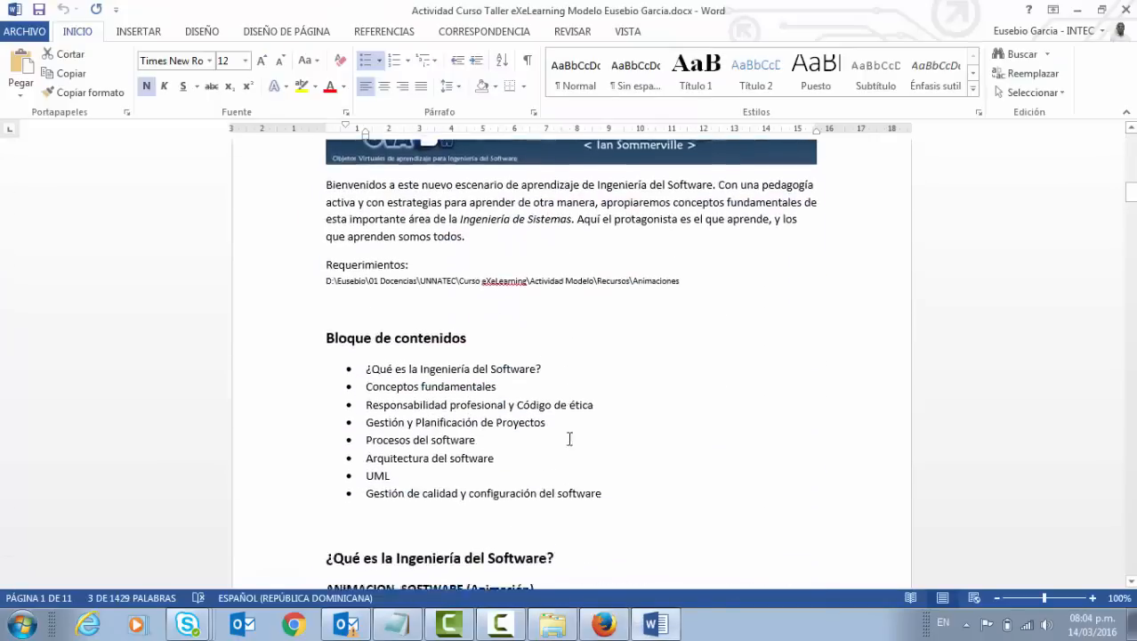
pyautogui.scroll(5, 580, 441)
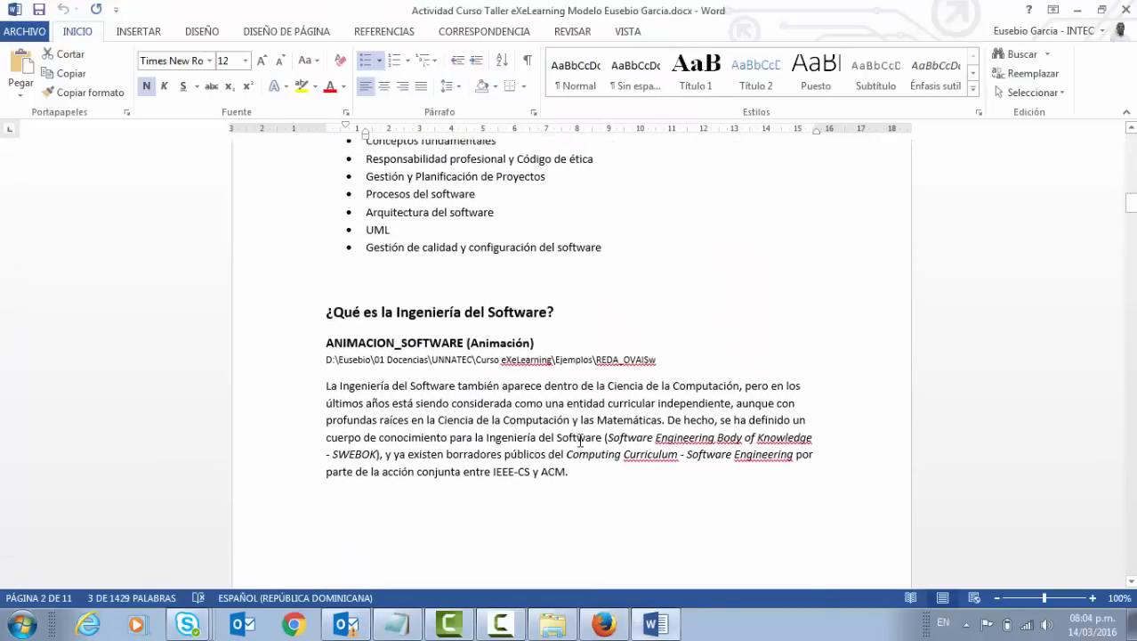
pyautogui.scroll(5, 580, 440)
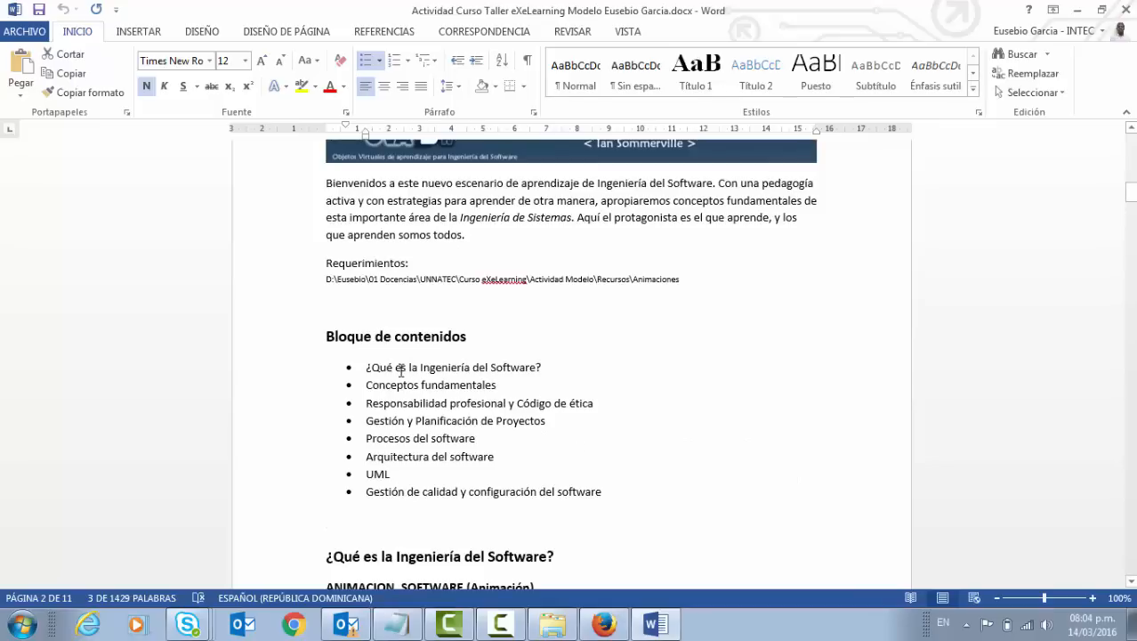
pyautogui.click(430, 342)
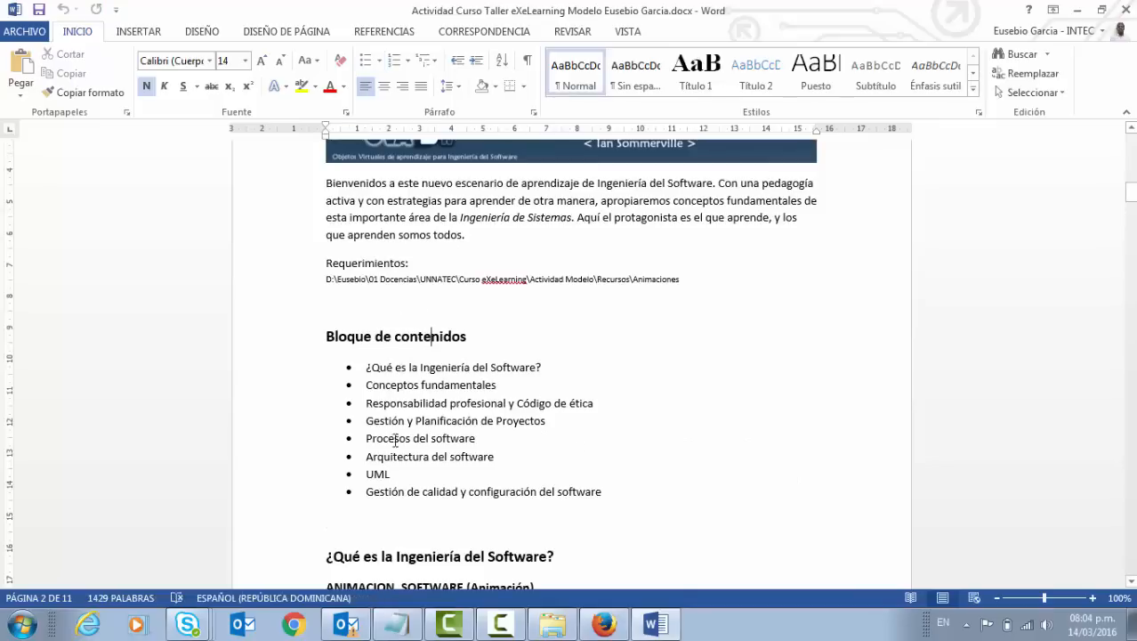
pyautogui.click(365, 370)
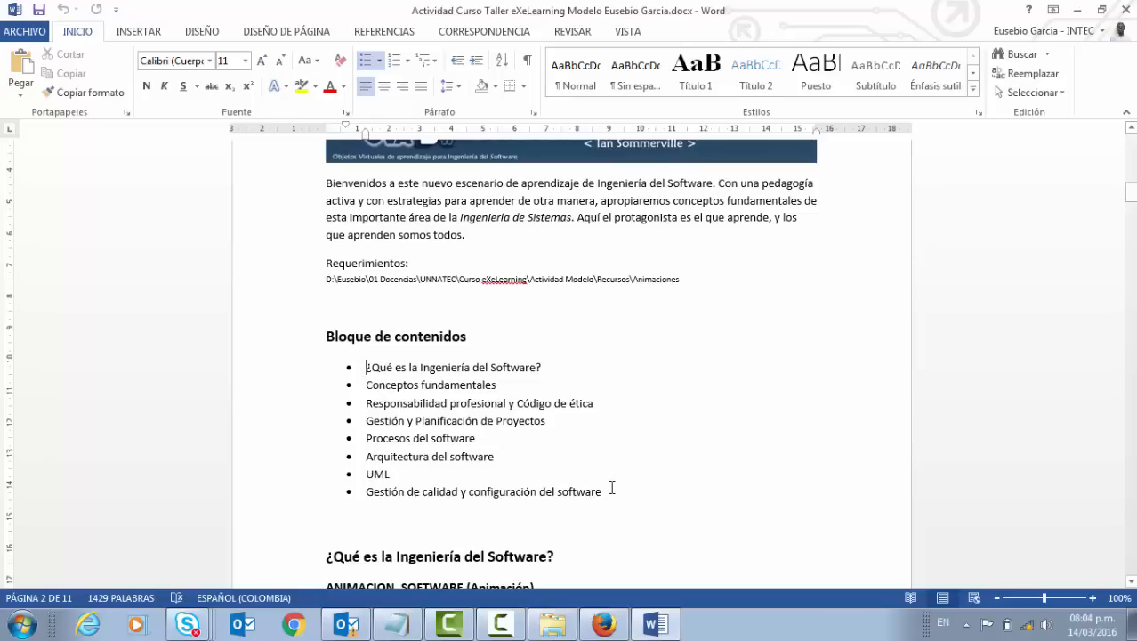
pyautogui.moveTo(602, 491); pyautogui.dragTo(365, 367)
pyautogui.hotkey('ctrl', 'c')
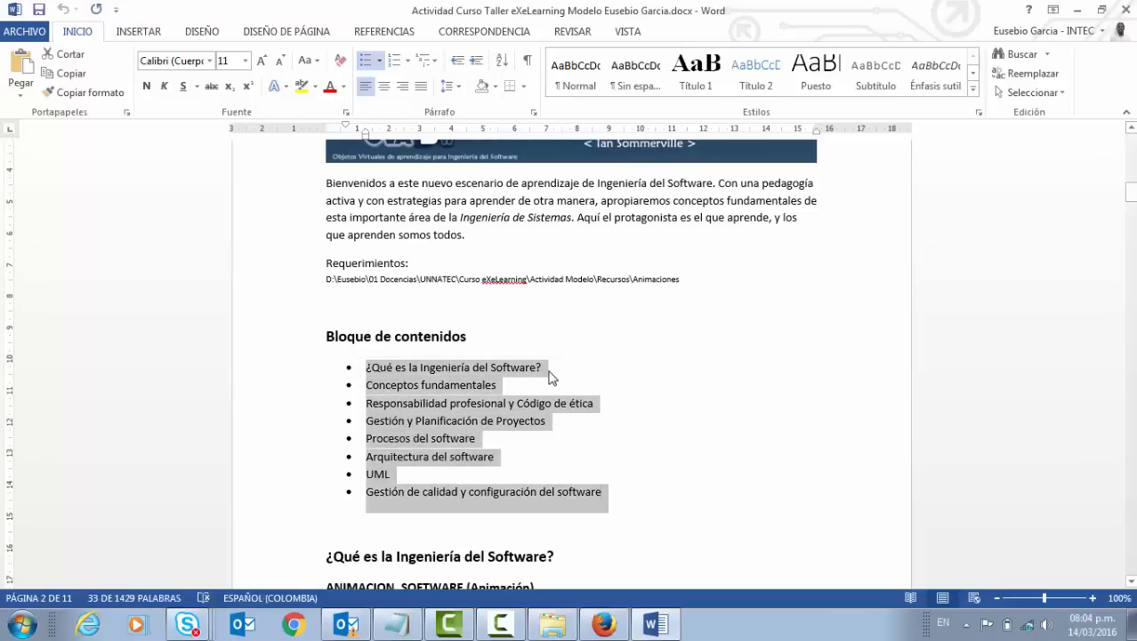
# Back in eXeLearning, add a Texto libre iDevice to the Bloque de contenidos page and paste the copied topic list into it.
pyautogui.click(605, 625)
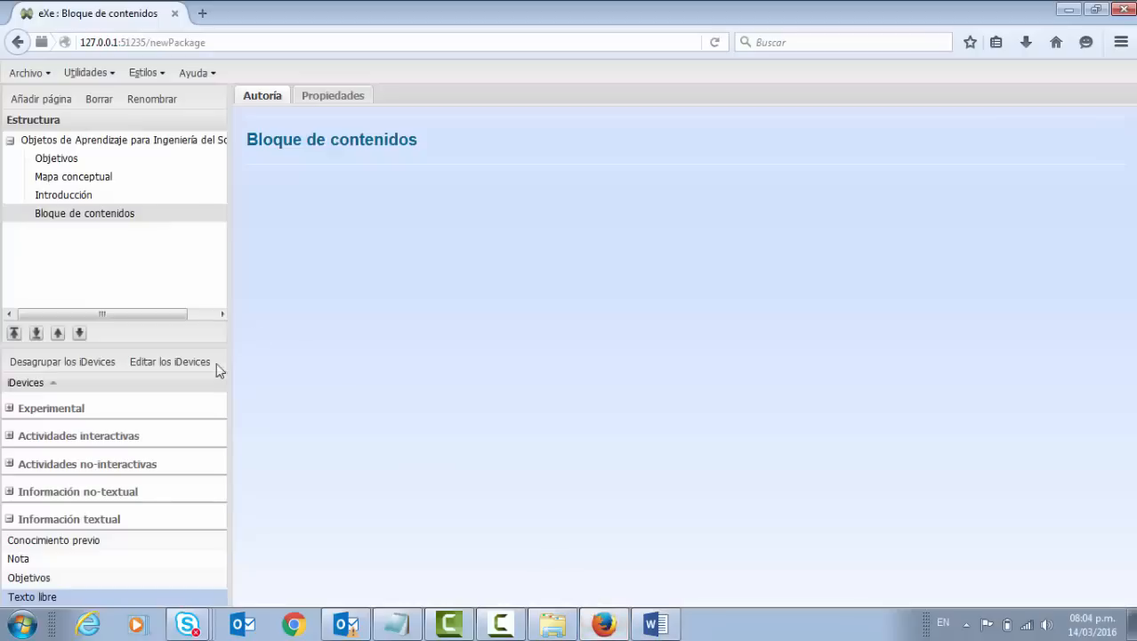
pyautogui.click(52, 603)
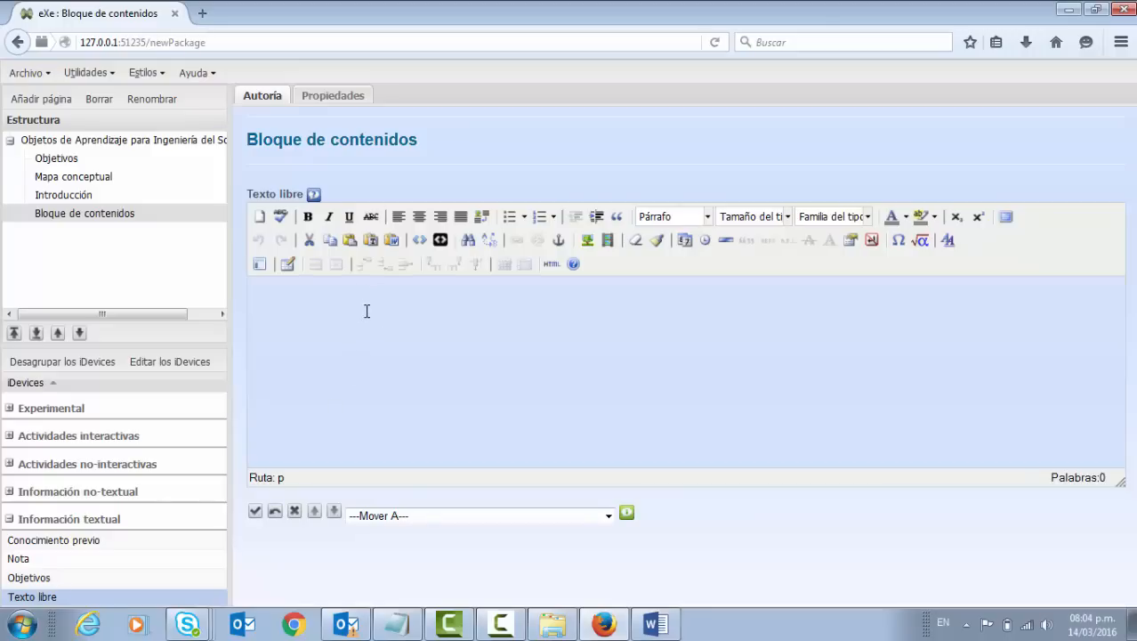
pyautogui.hotkey('ctrl', 'v')
# Set the font size of the whole pasted topic list to 5 (18pt).
pyautogui.moveTo(582, 426); pyautogui.dragTo(250, 305)
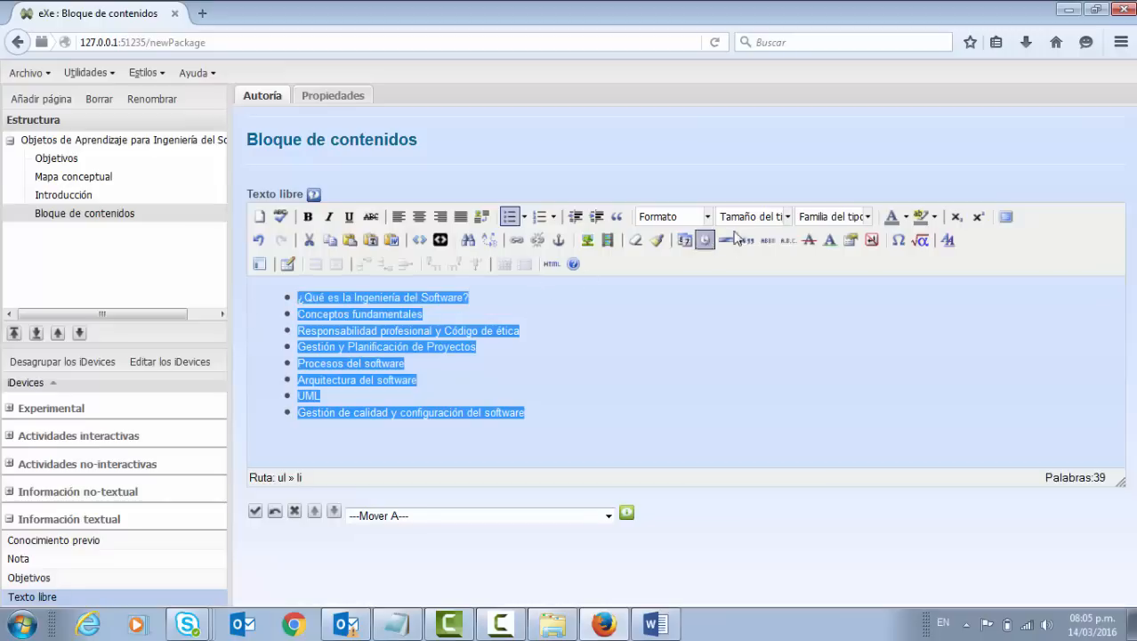
pyautogui.click(786, 217)
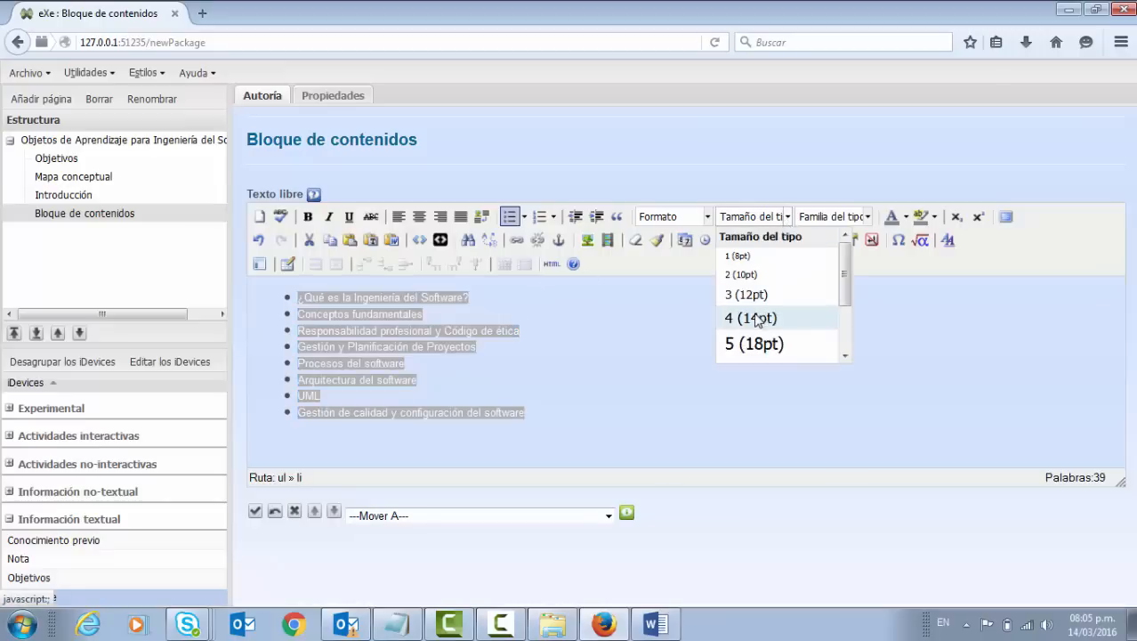
pyautogui.click(757, 317)
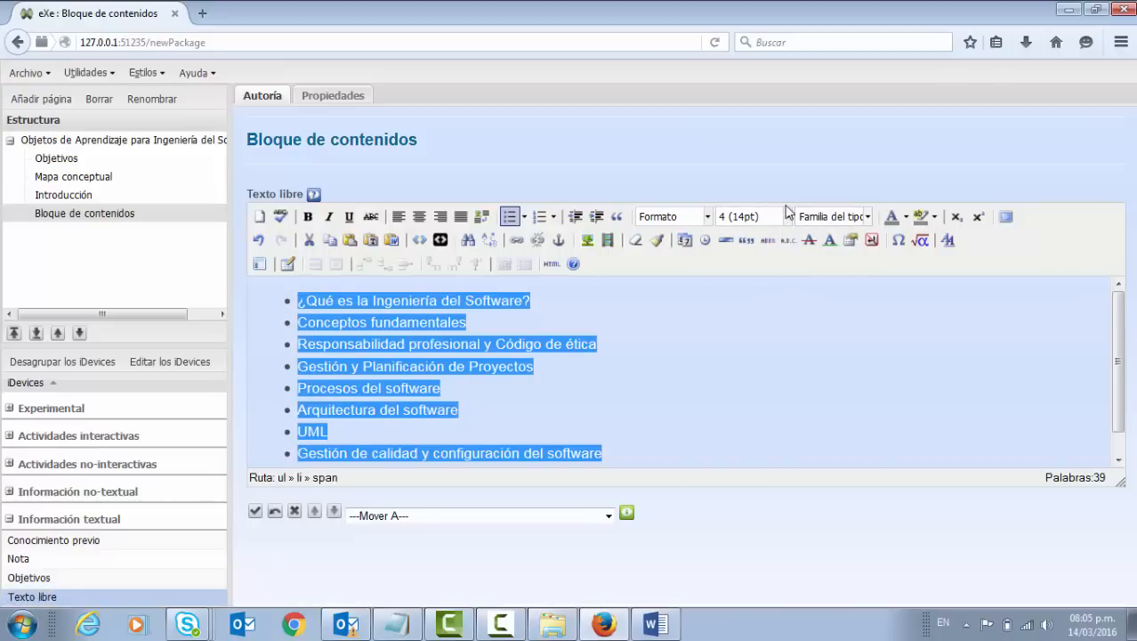
pyautogui.click(786, 216)
pyautogui.click(749, 345)
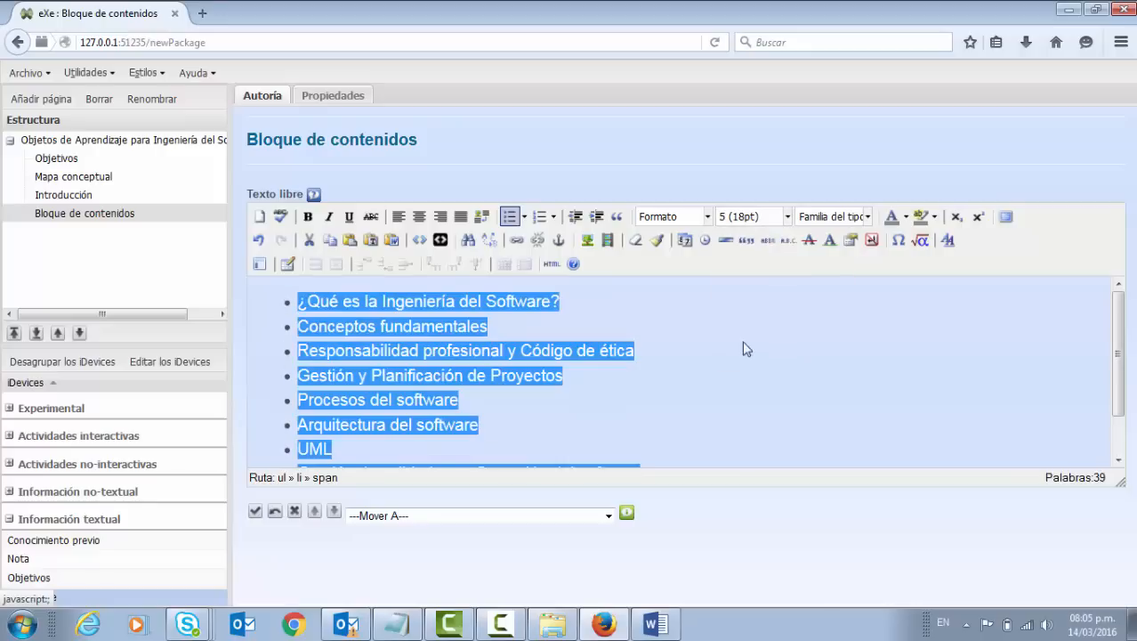
pyautogui.click(672, 389)
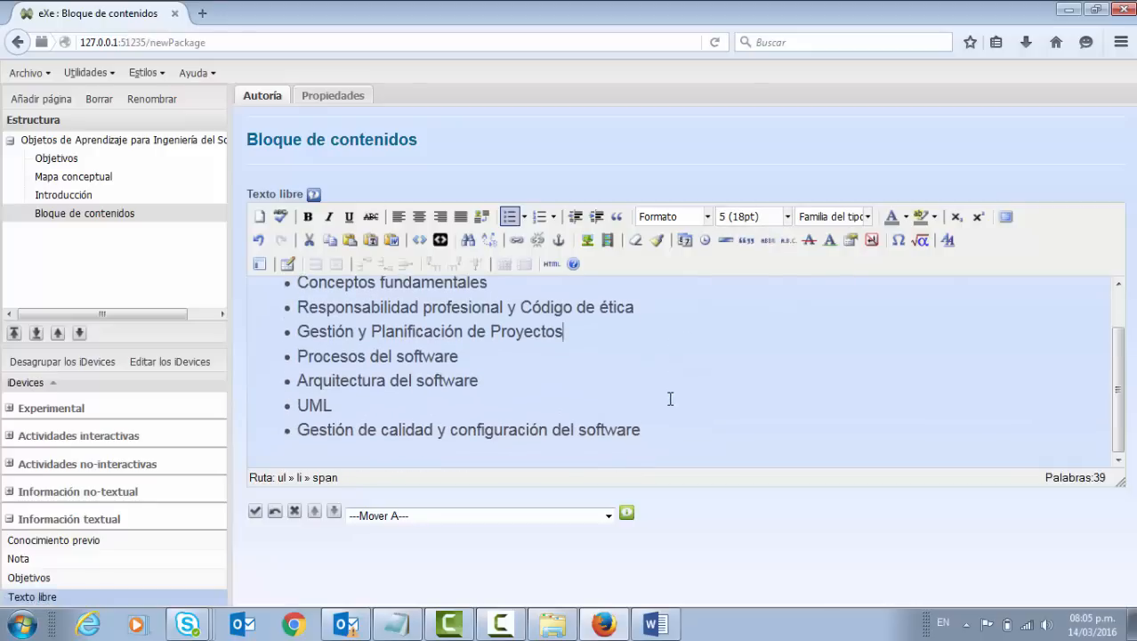
pyautogui.scroll(1, 667, 396)
pyautogui.scroll(-1, 667, 396)
# Give the whole topic list square bullets (Cuadrado) and save the Texto libre iDevice.
pyautogui.moveTo(673, 443); pyautogui.dragTo(225, 274)
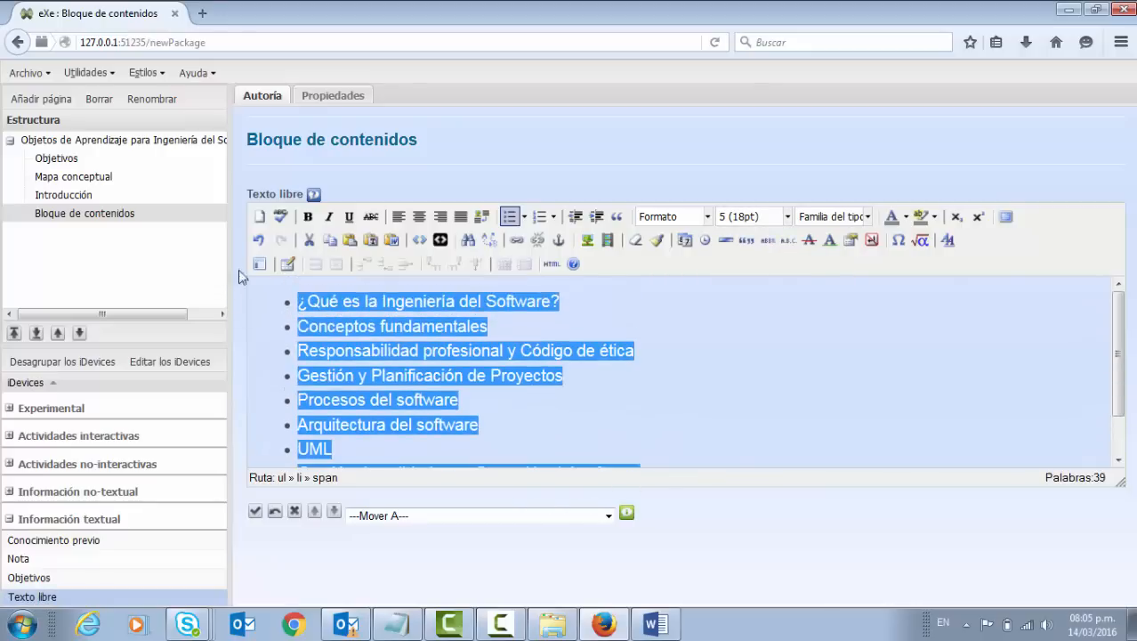
pyautogui.click(540, 218)
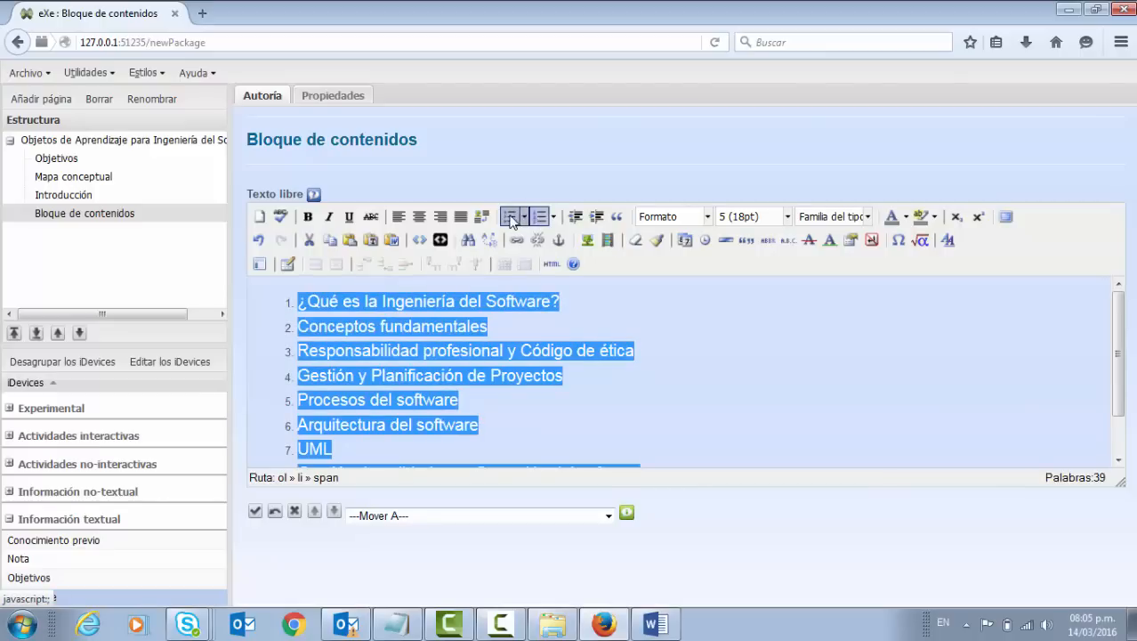
pyautogui.click(510, 217)
pyautogui.scroll(-2, 633, 341)
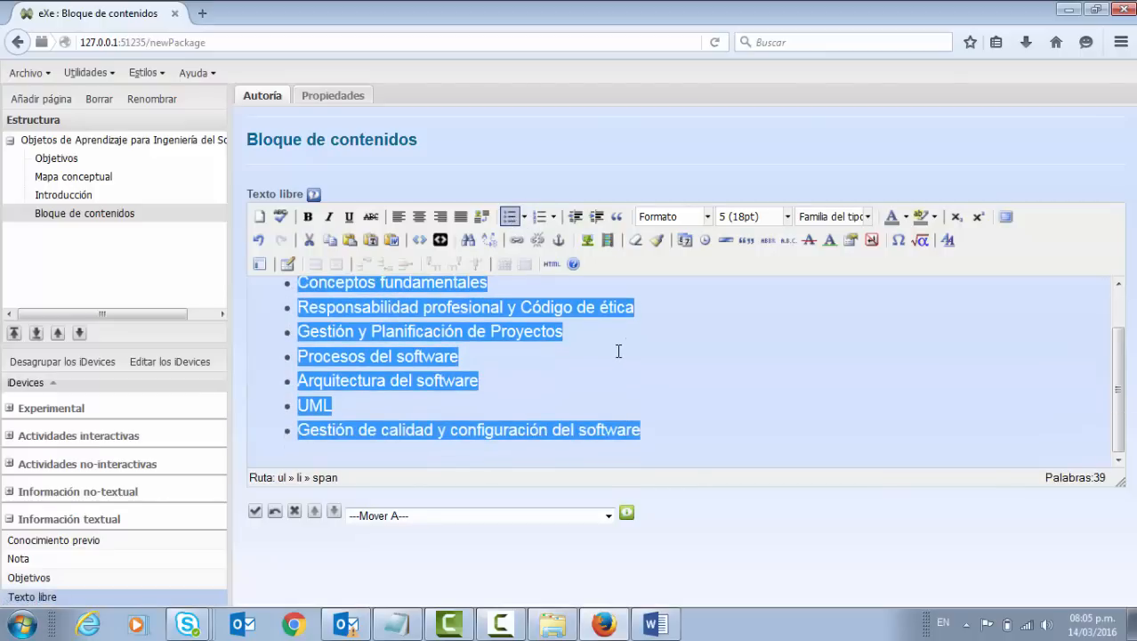
pyautogui.click(525, 218)
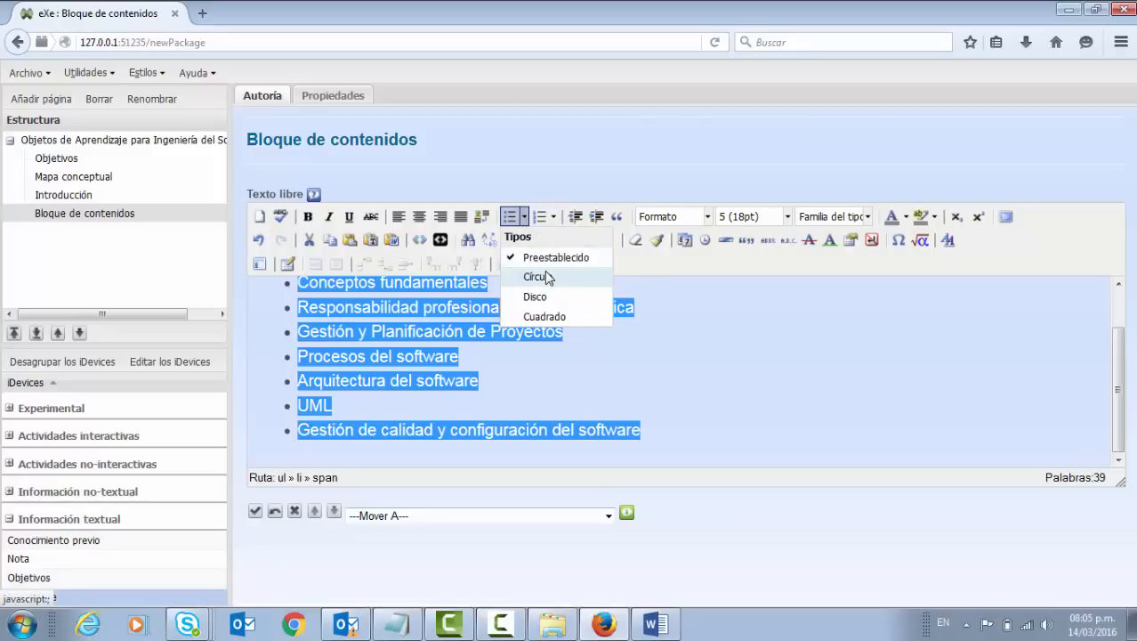
pyautogui.click(546, 317)
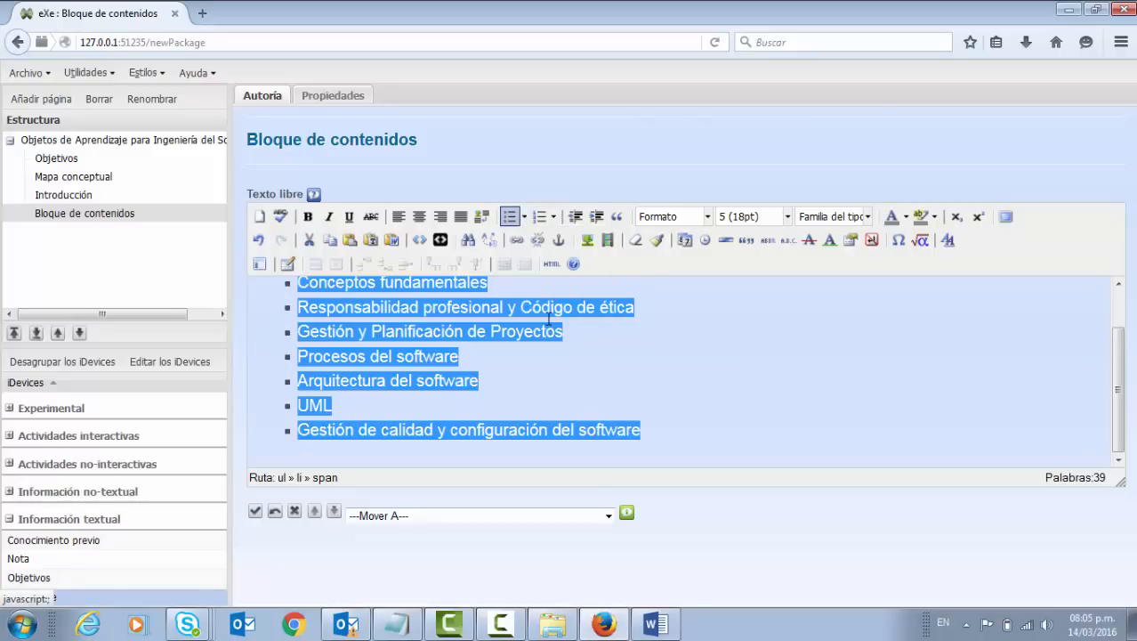
pyautogui.click(255, 510)
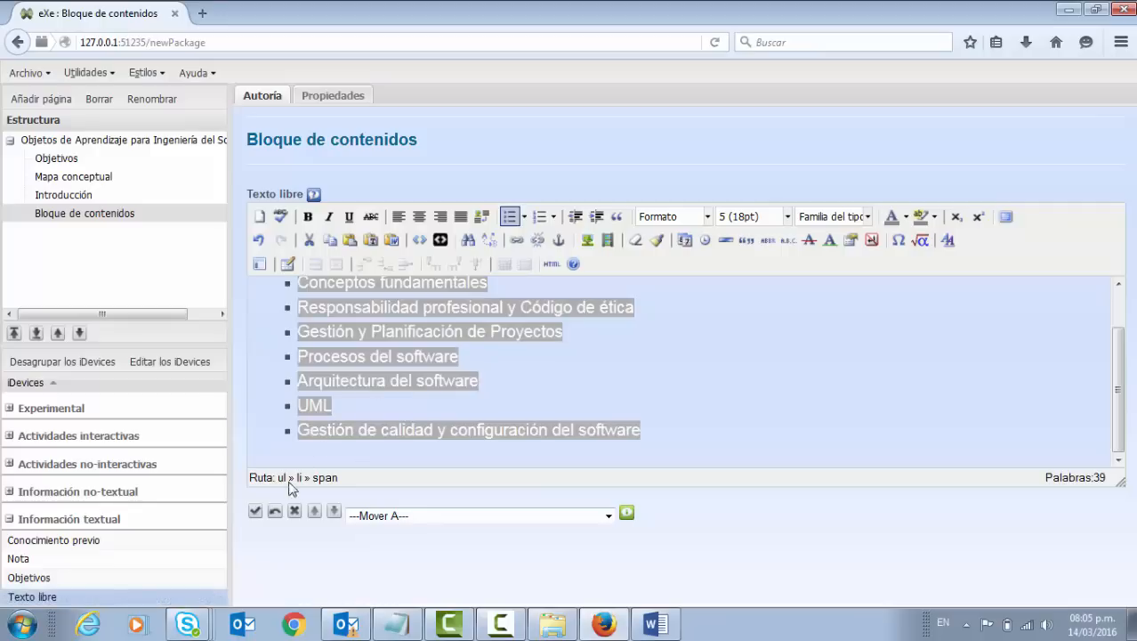
pyautogui.click(254, 514)
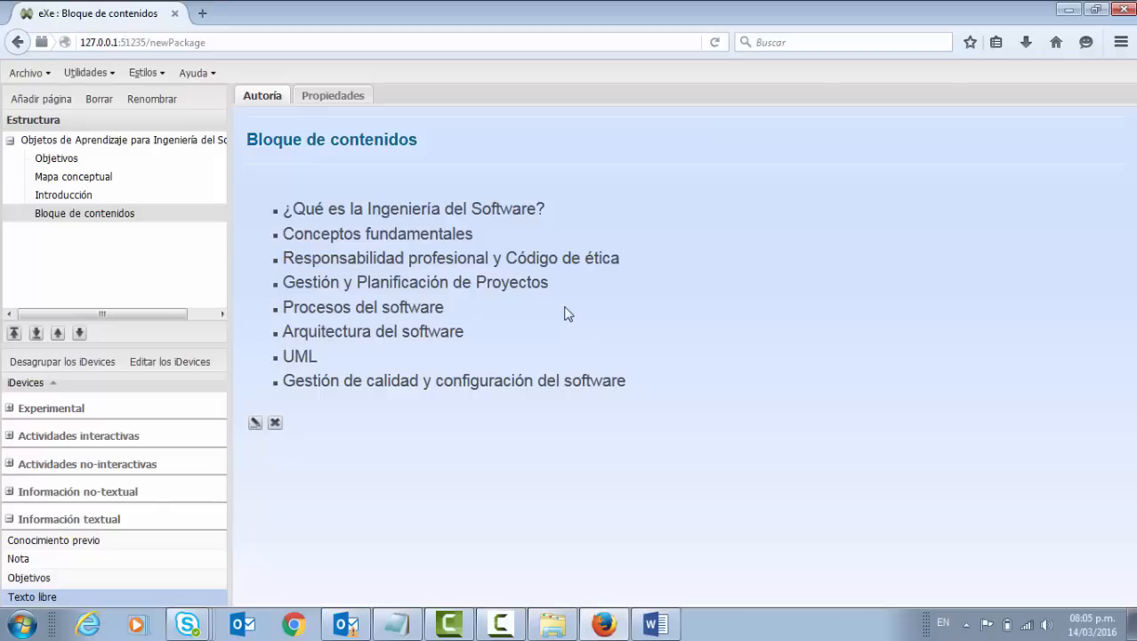
# Switch to the Word document and look over the Bloque de contenidos topics and the content sections that follow them.
pyautogui.click(655, 624)
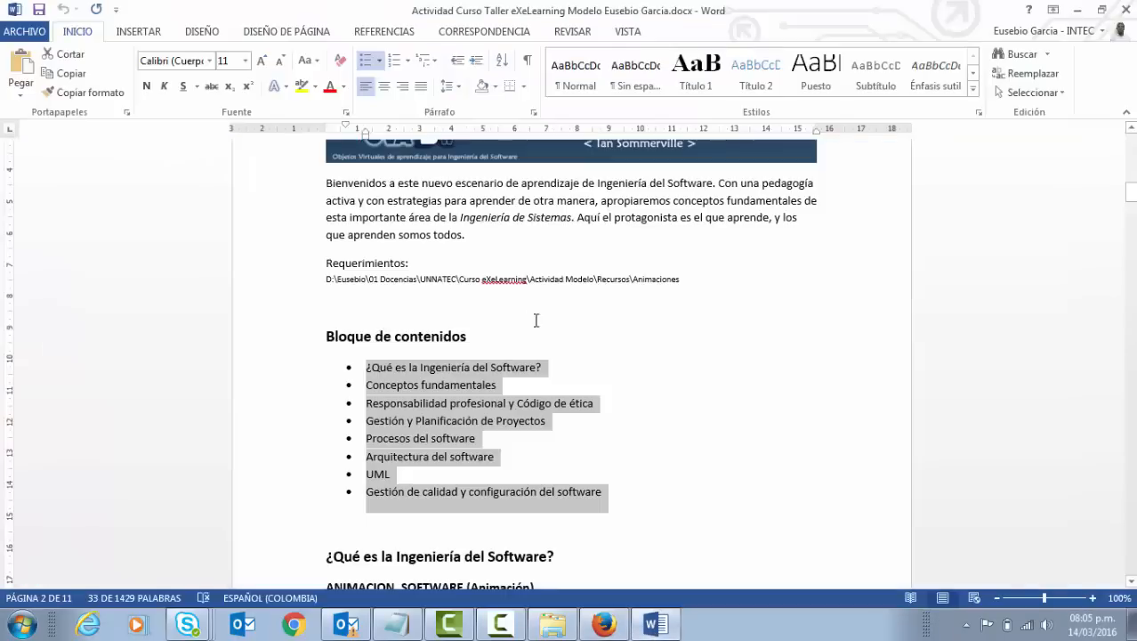
pyautogui.scroll(-6, 653, 359)
pyautogui.scroll(-6, 652, 356)
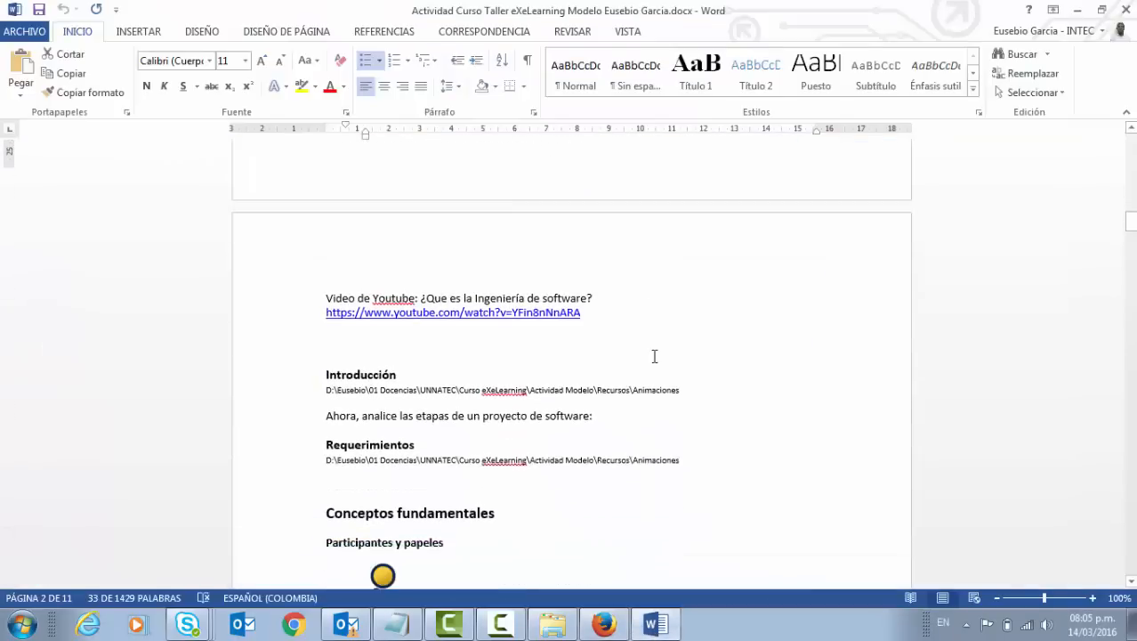
pyautogui.scroll(5, 652, 357)
pyautogui.scroll(6, 652, 356)
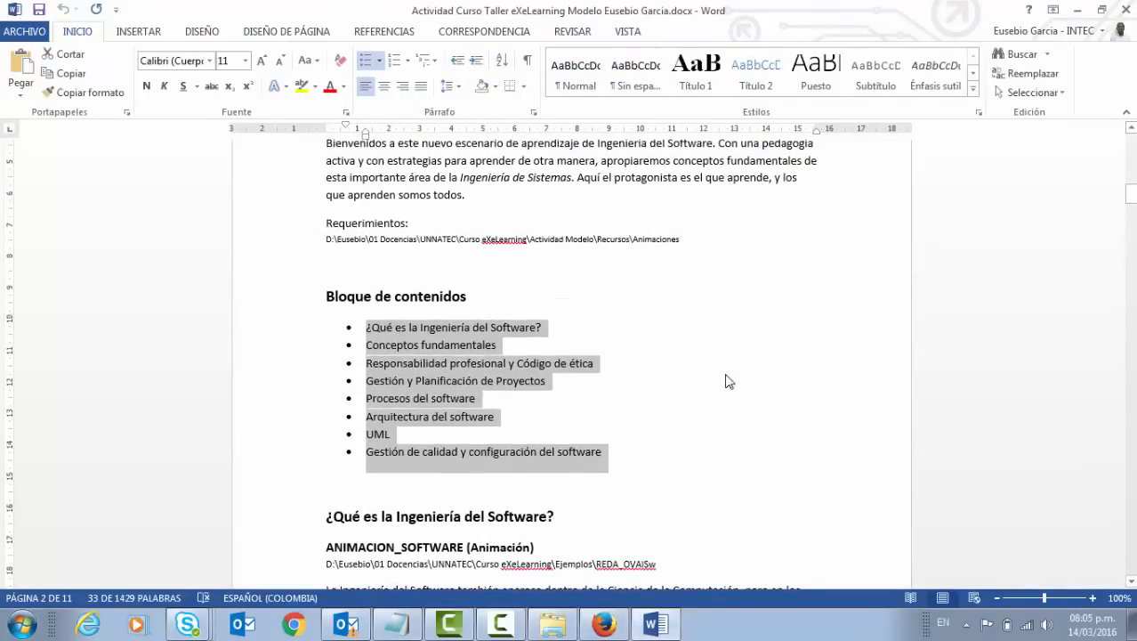
pyautogui.click(560, 368)
pyautogui.scroll(-5, 560, 369)
pyautogui.scroll(5, 490, 277)
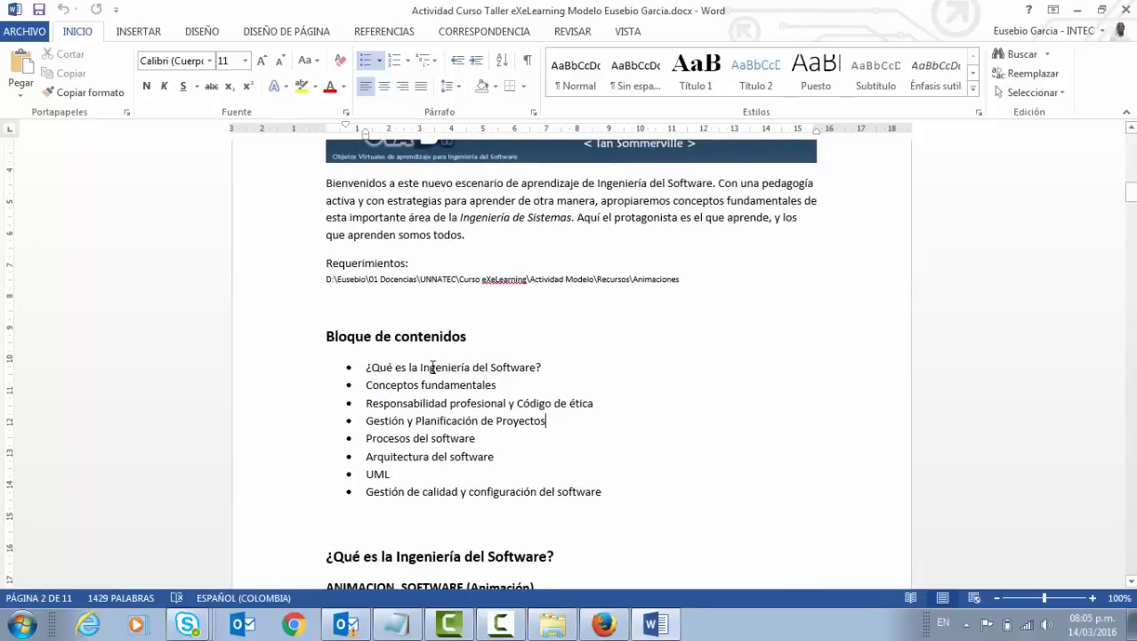
# Review the contents list and the "¿Qué es la Ingeniería del Software?" section in the Word document.
pyautogui.scroll(-5, 525, 378)
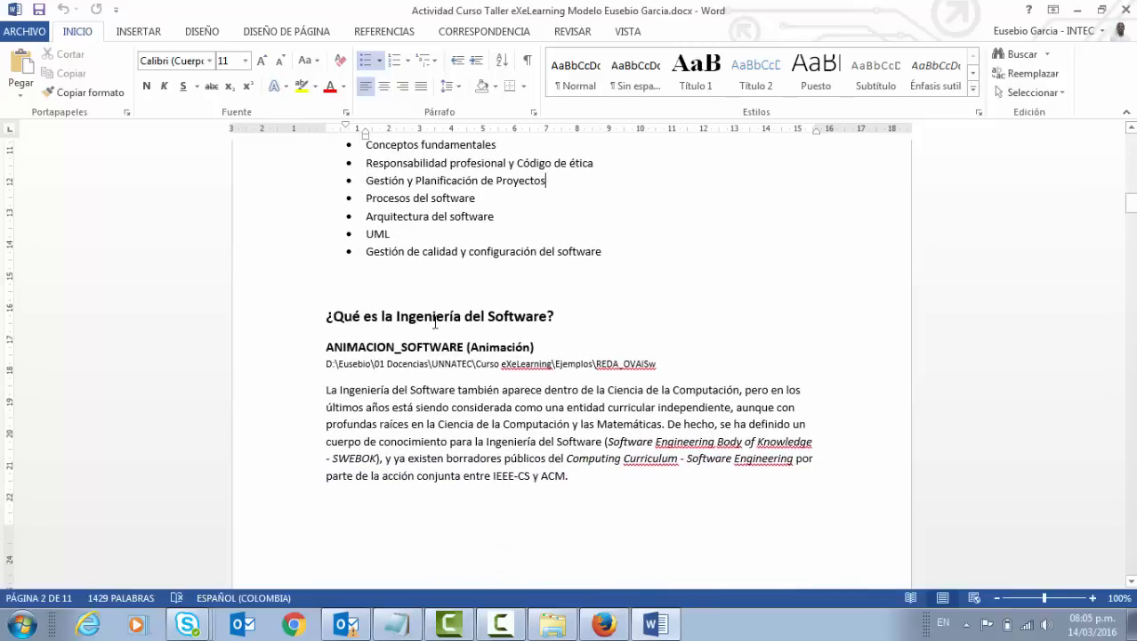
pyautogui.scroll(-2, 434, 322)
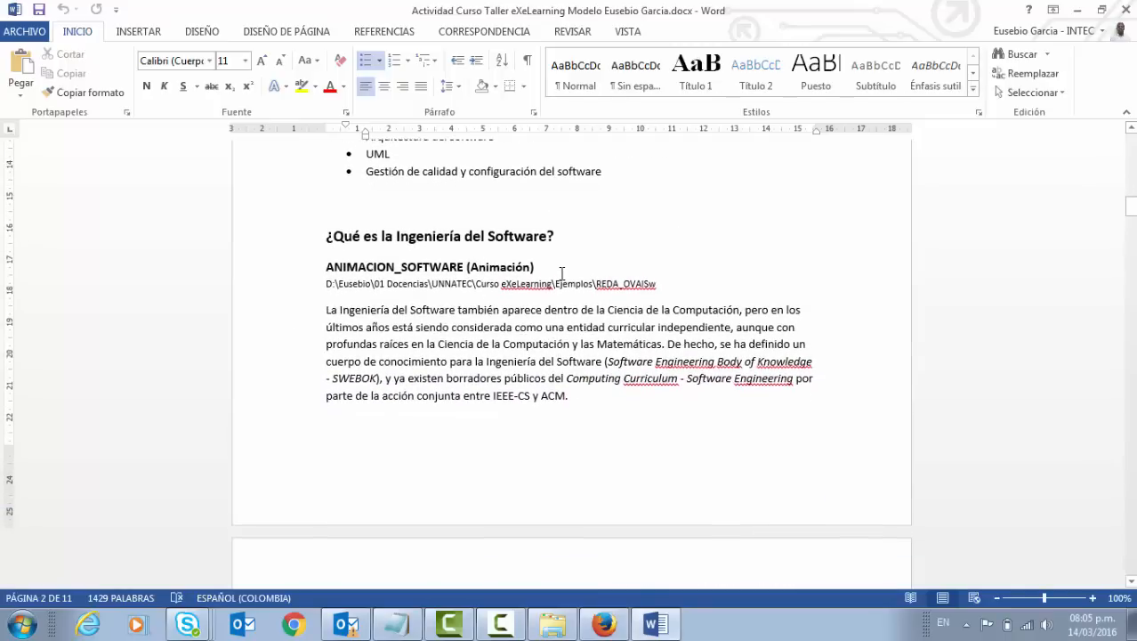
pyautogui.scroll(-5, 466, 269)
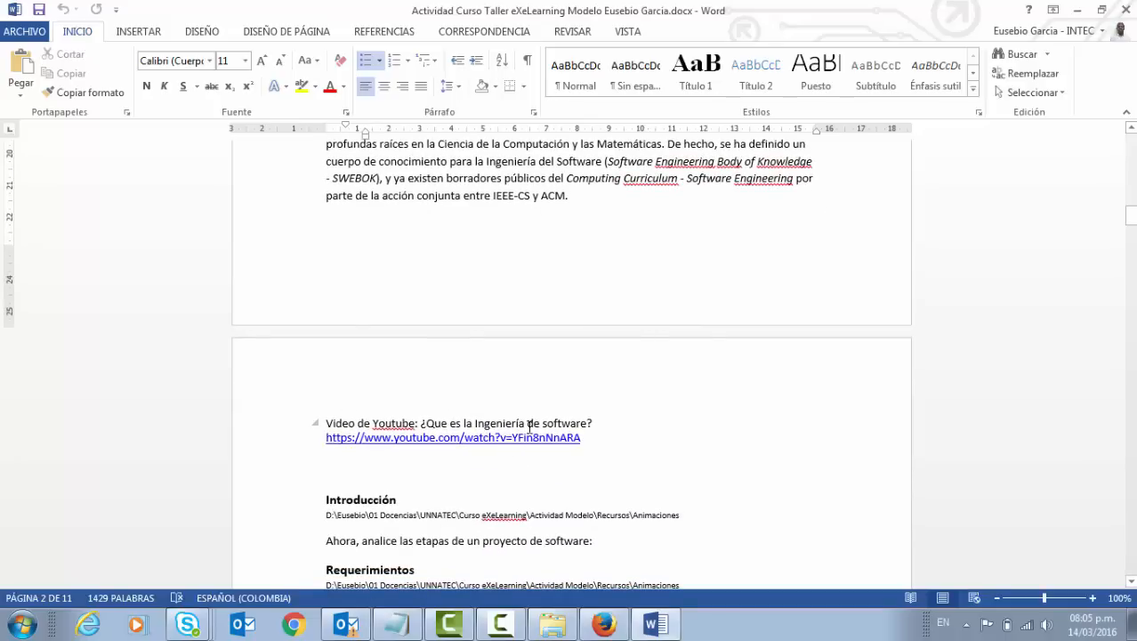
pyautogui.scroll(9, 581, 390)
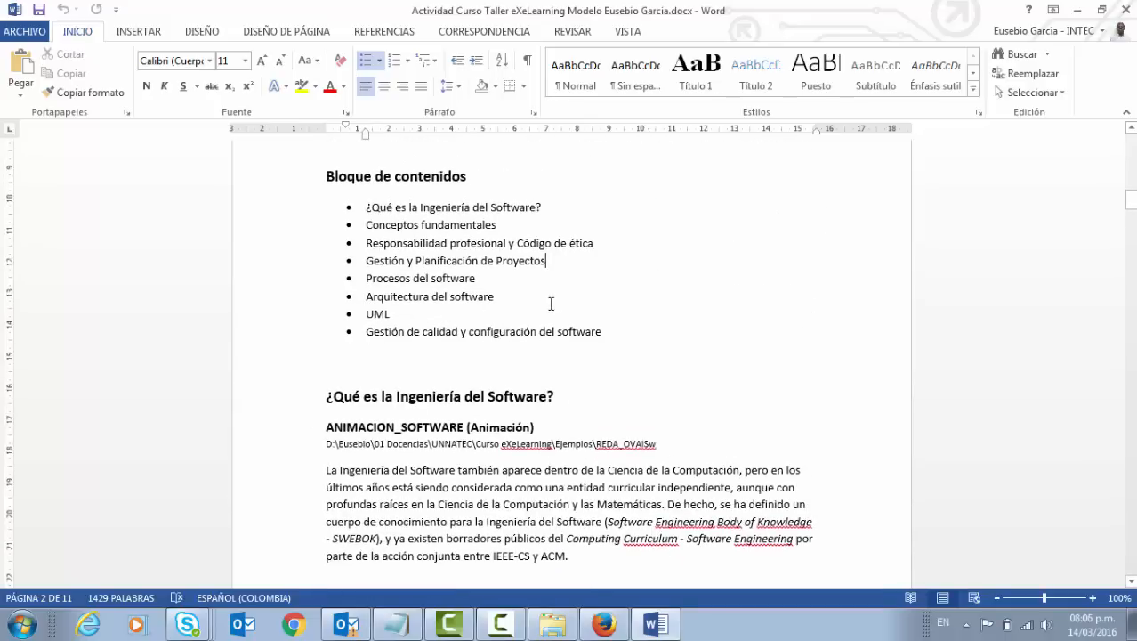
pyautogui.scroll(-1, 702, 309)
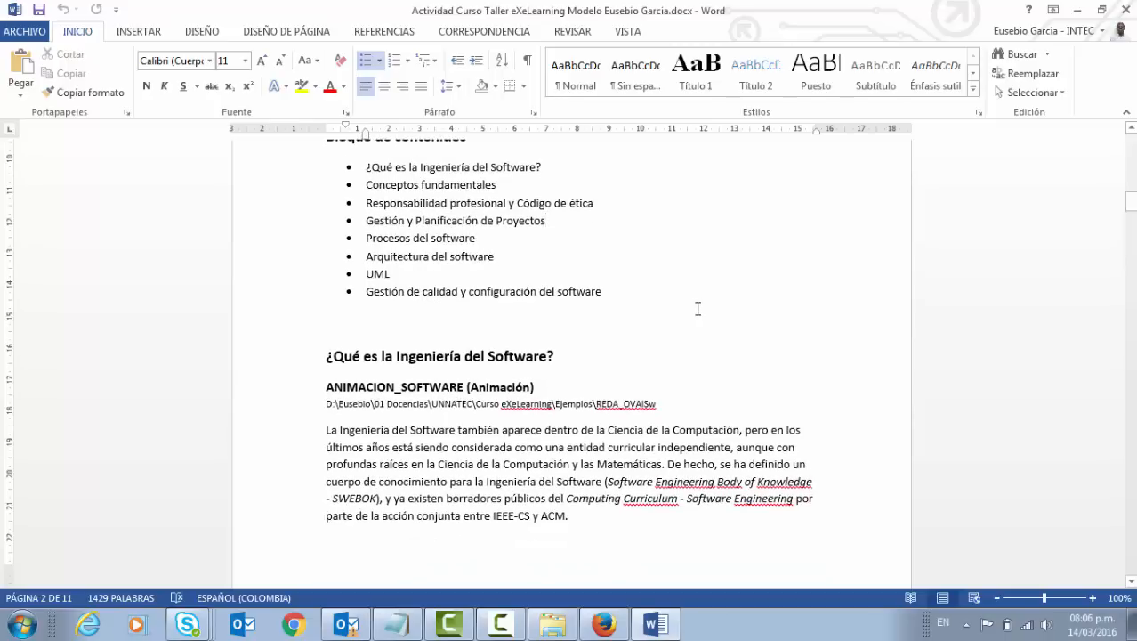
pyautogui.scroll(-2, 712, 310)
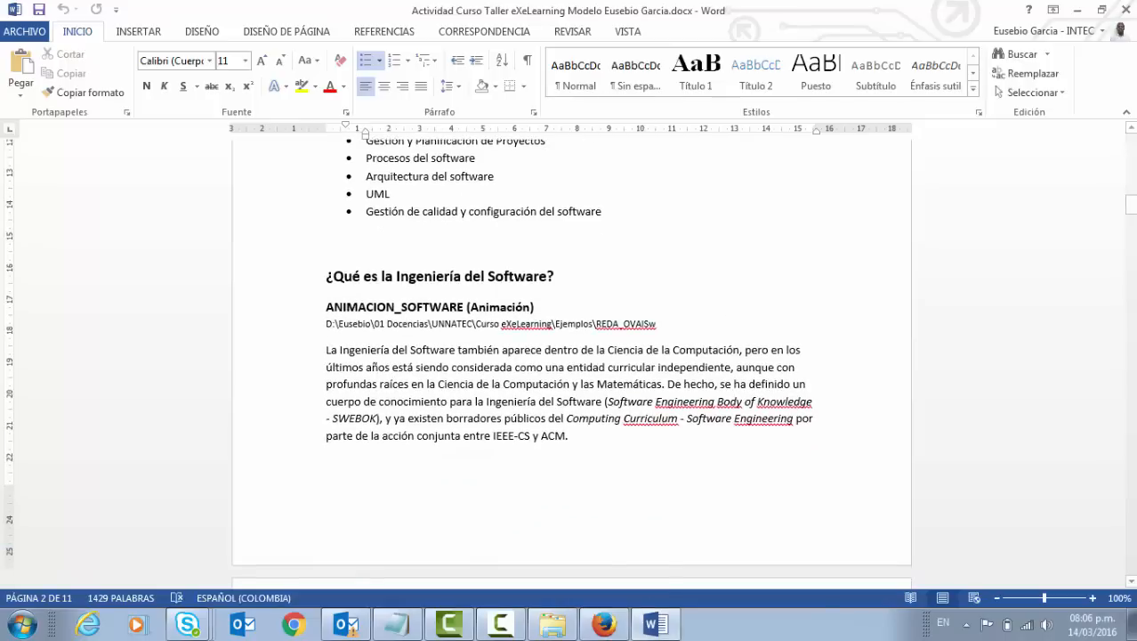
# Switch to eXeLearning in Firefox, copy the list item "¿Qué es la Ingeniería del Software?", and add a child page under Bloque de contenidos.
pyautogui.click(603, 624)
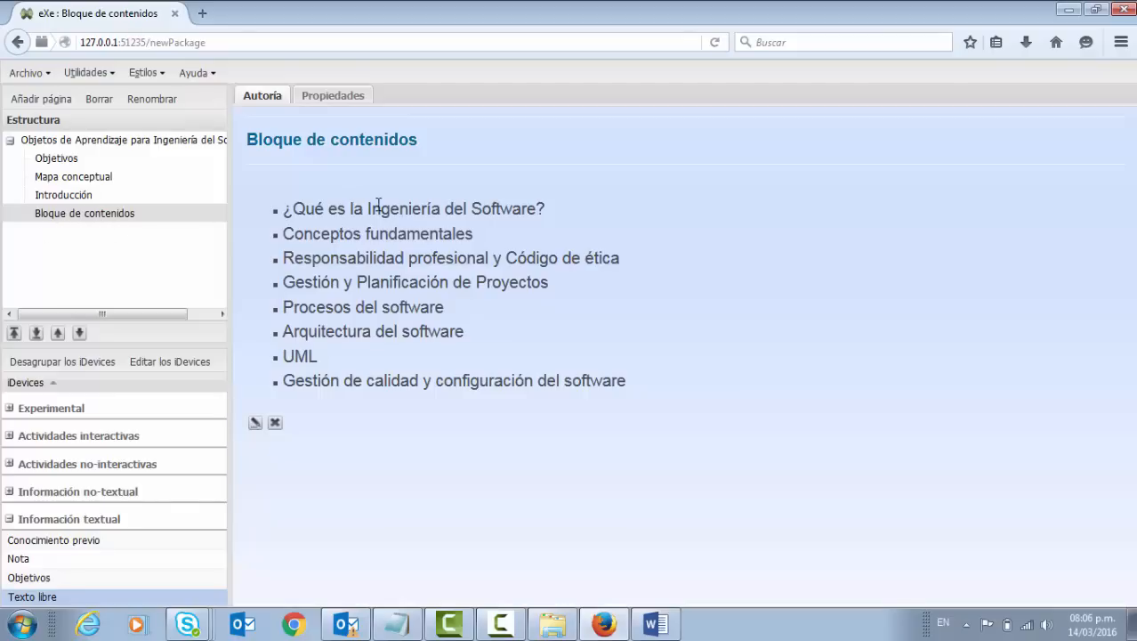
pyautogui.moveTo(551, 210); pyautogui.dragTo(286, 209)
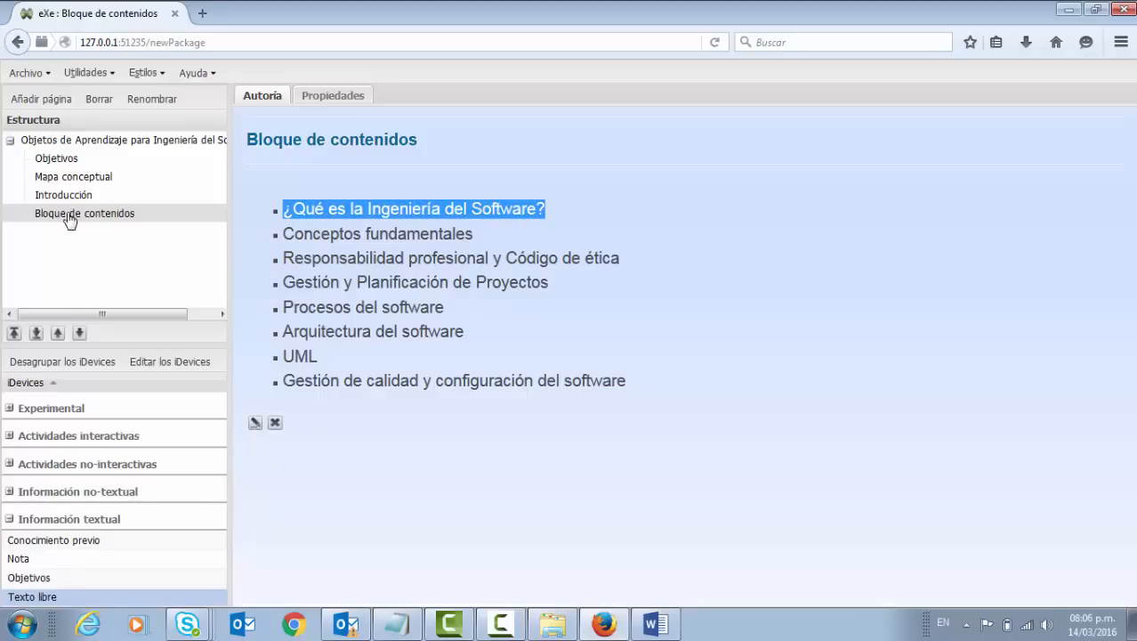
pyautogui.click(34, 98)
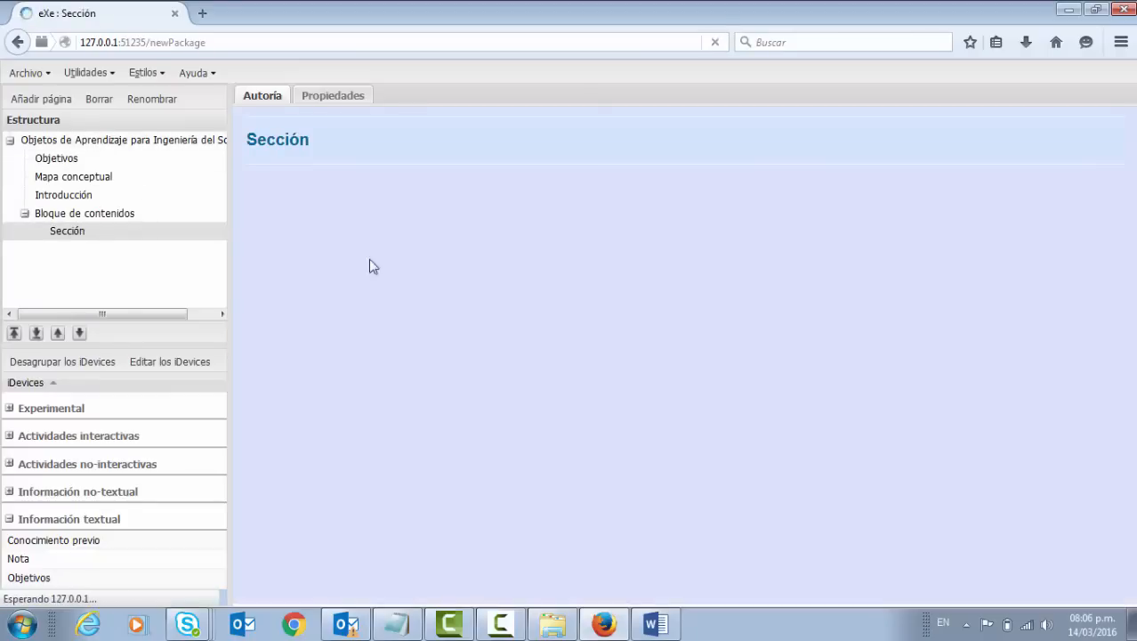
# Rename the new Sección page to "¿Qué es la Ingeniería del Software?".
pyautogui.doubleClick(69, 235)
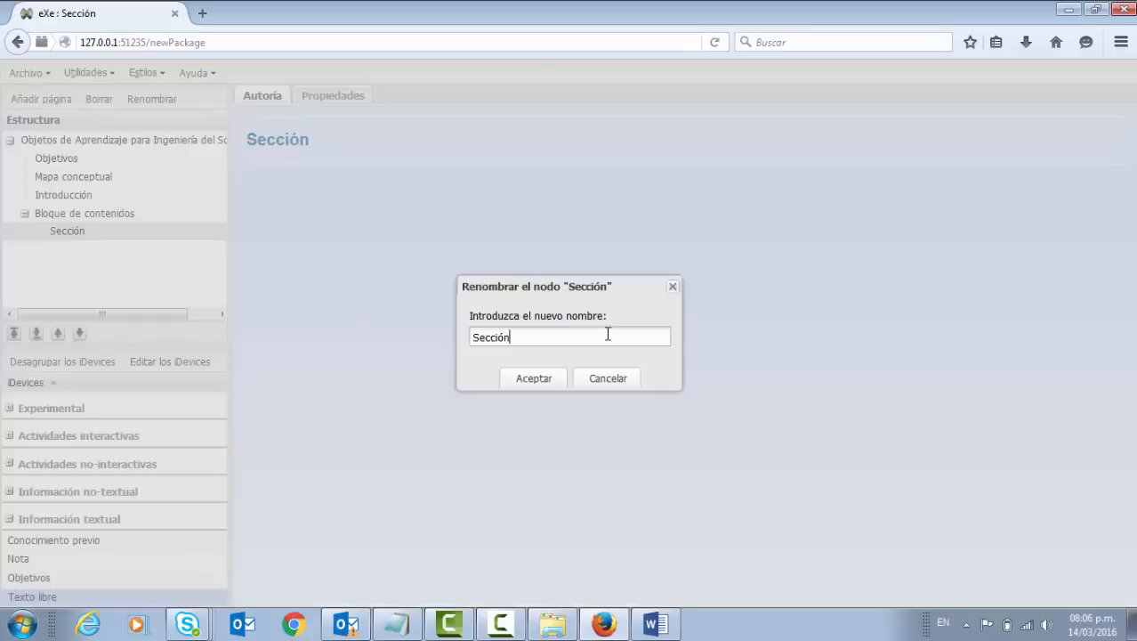
pyautogui.moveTo(553, 339); pyautogui.dragTo(396, 314)
pyautogui.write('¿Qué es la Ingeniería del Software?')
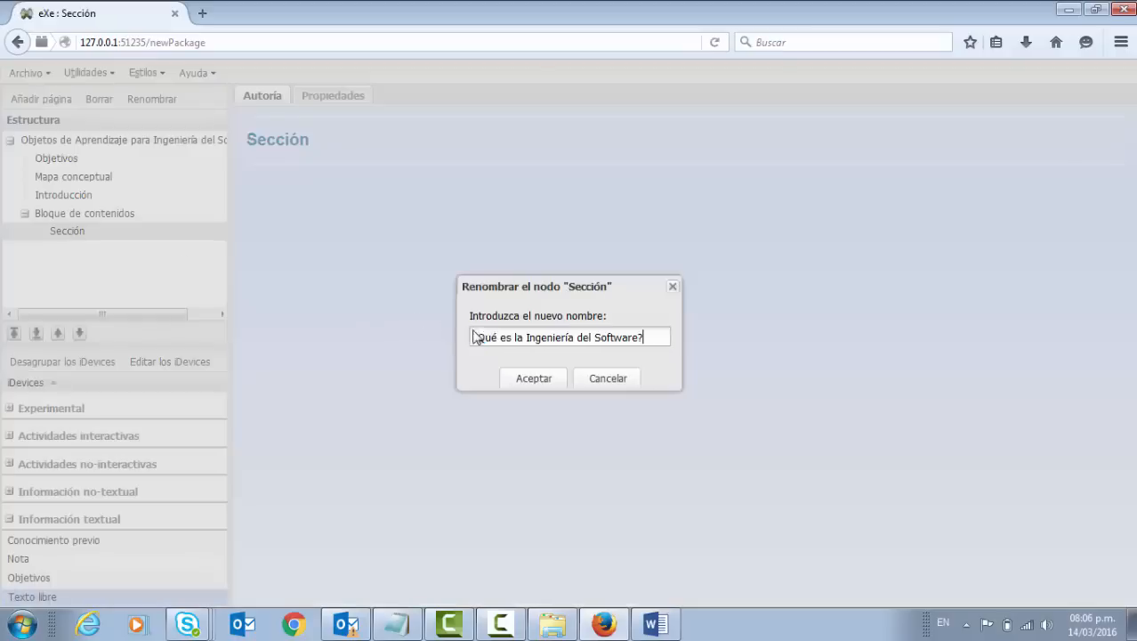
pyautogui.click(545, 381)
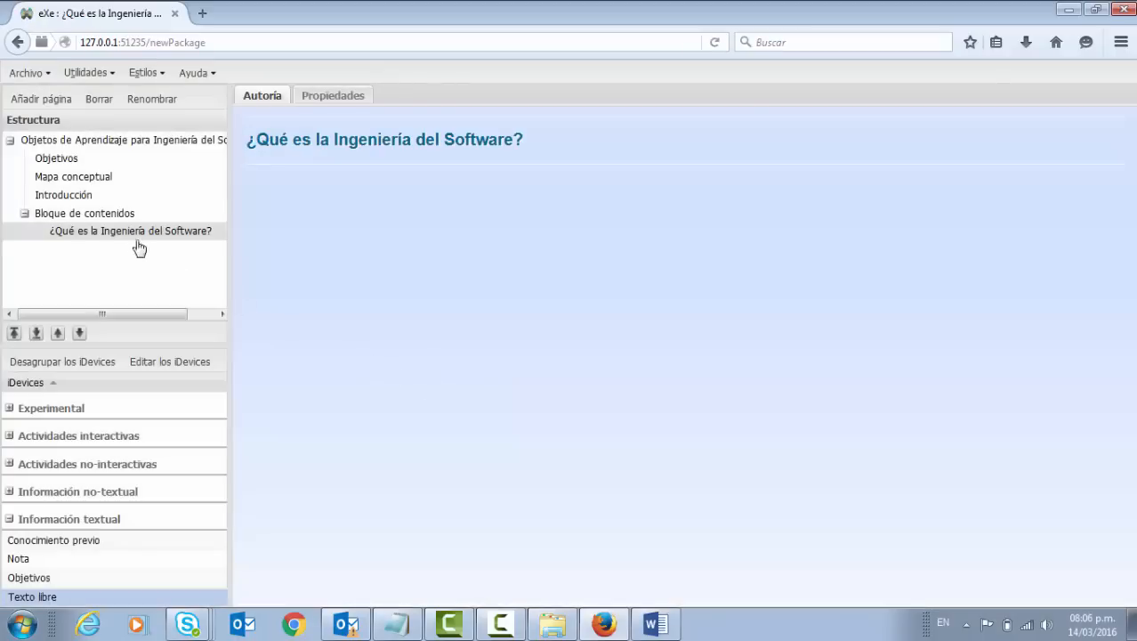
# Collapse and re-expand the root node and the Bloque de contenidos node in the page structure.
pyautogui.click(10, 139)
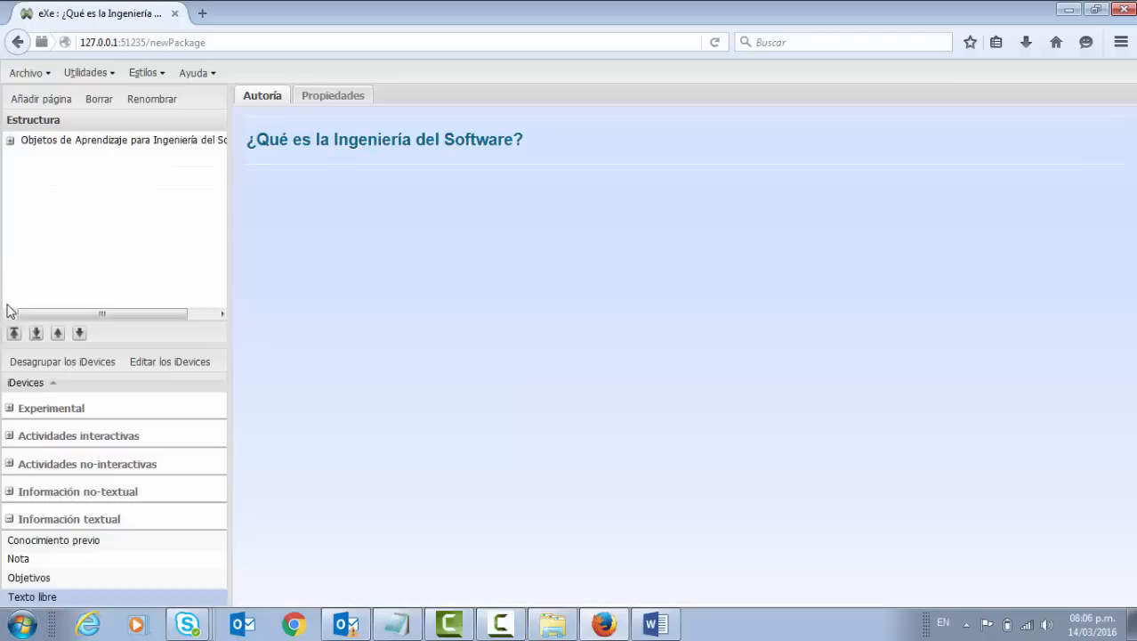
pyautogui.click(11, 142)
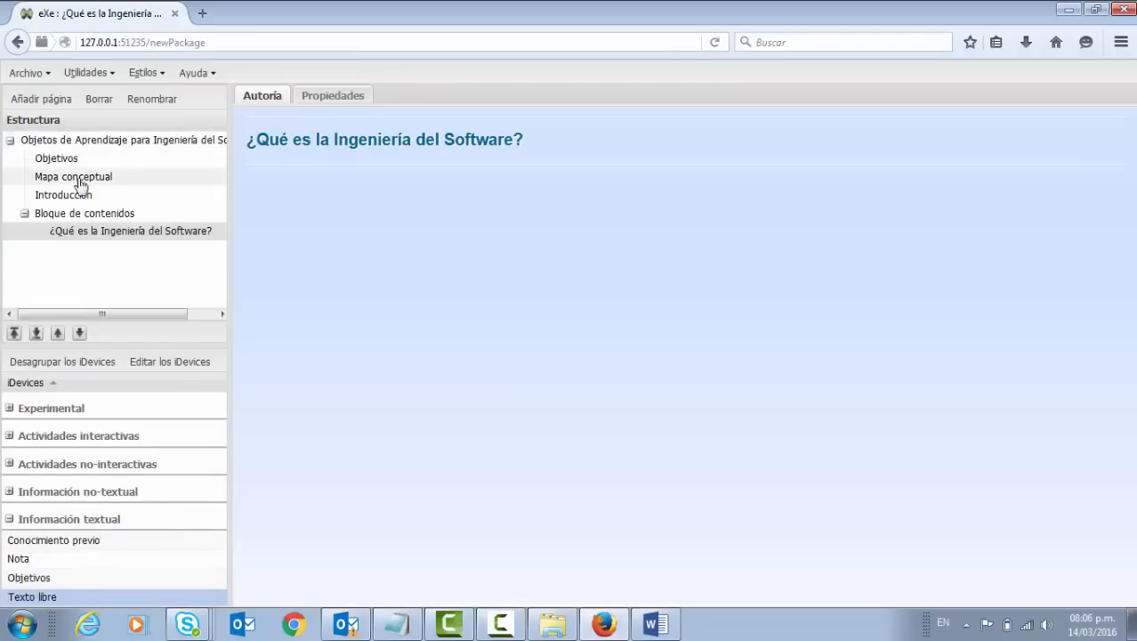
pyautogui.click(25, 213)
pyautogui.click(25, 214)
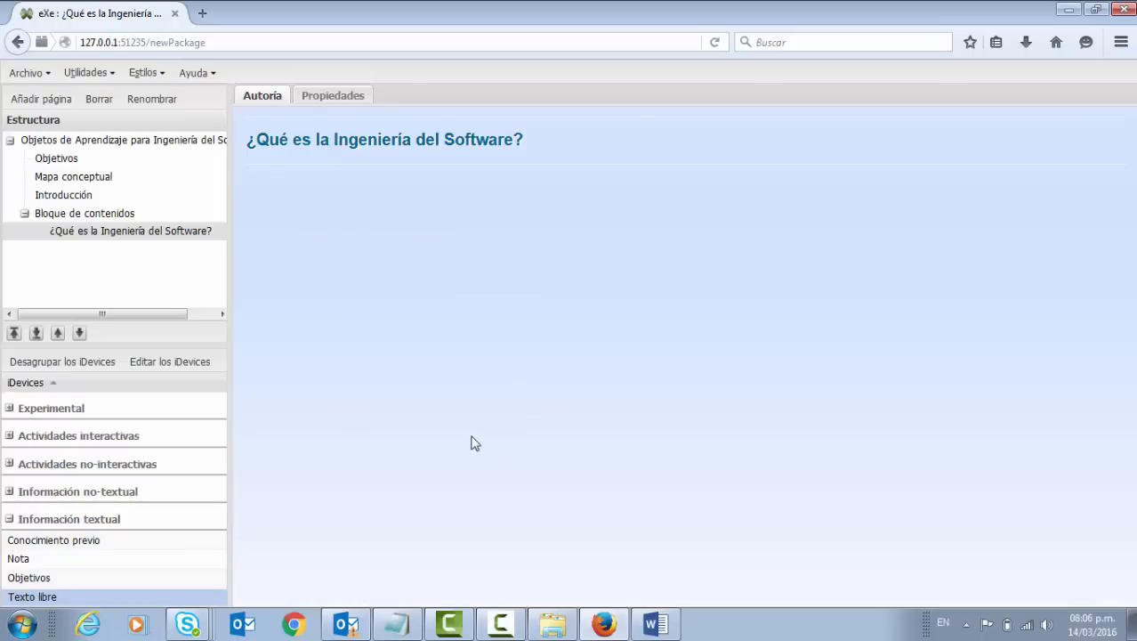
# Switch to the Word document and examine the animation, text, YouTube video and further animations listed for "¿Qué es la Ingeniería del Software?".
pyautogui.click(655, 624)
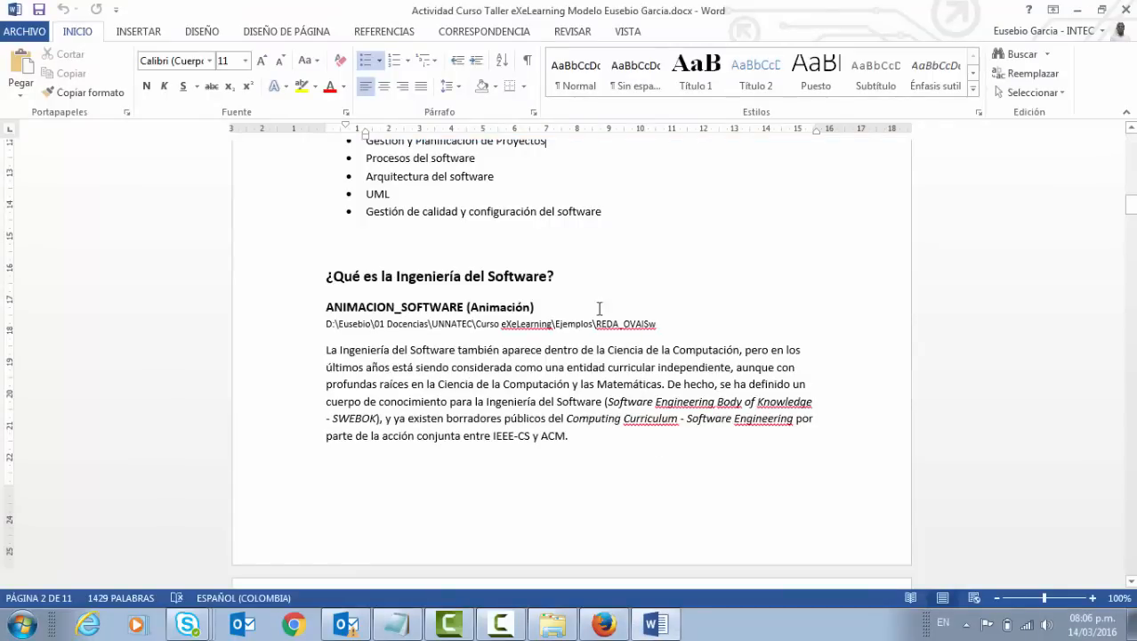
pyautogui.click(639, 323)
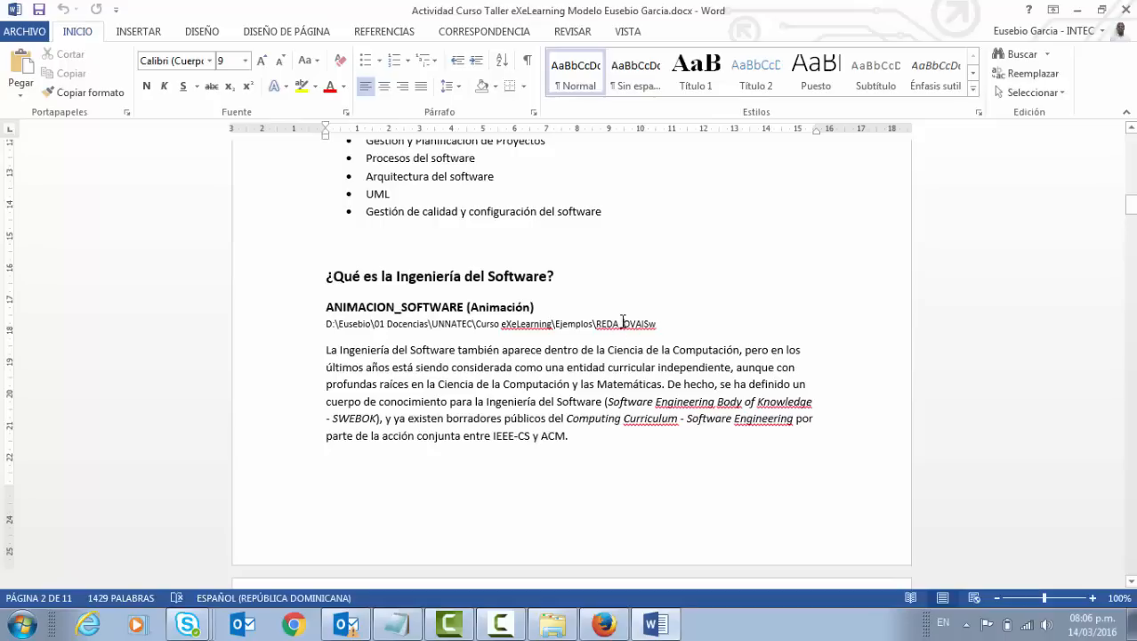
pyautogui.click(599, 384)
pyautogui.scroll(-4, 601, 384)
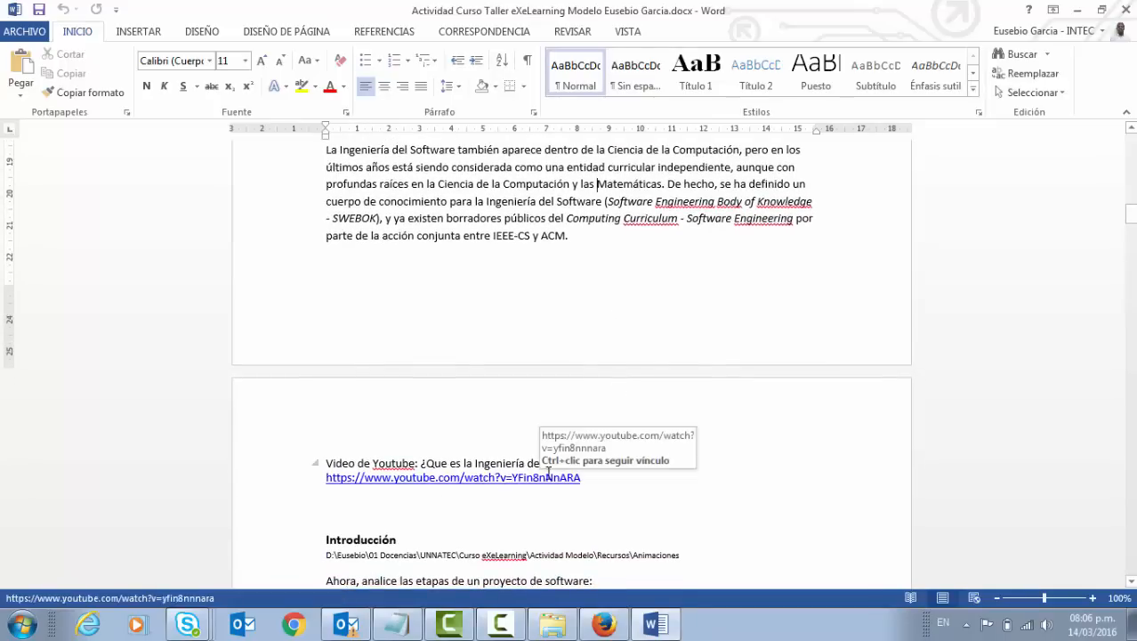
pyautogui.scroll(-3, 574, 465)
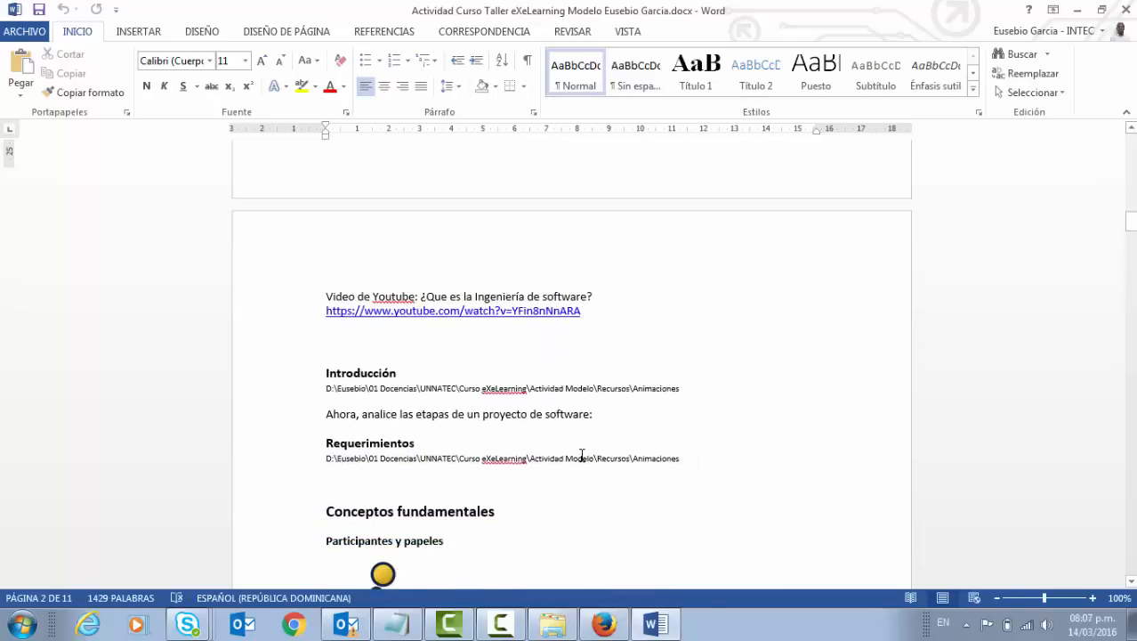
pyautogui.scroll(-1, 582, 455)
pyautogui.scroll(2, 590, 430)
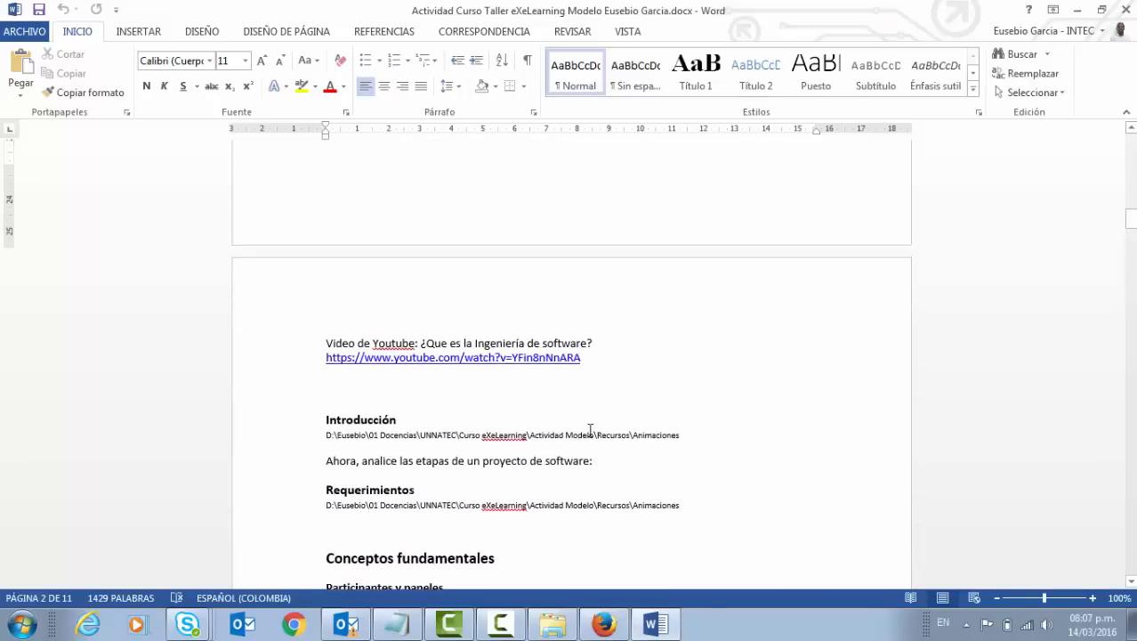
pyautogui.scroll(6, 590, 430)
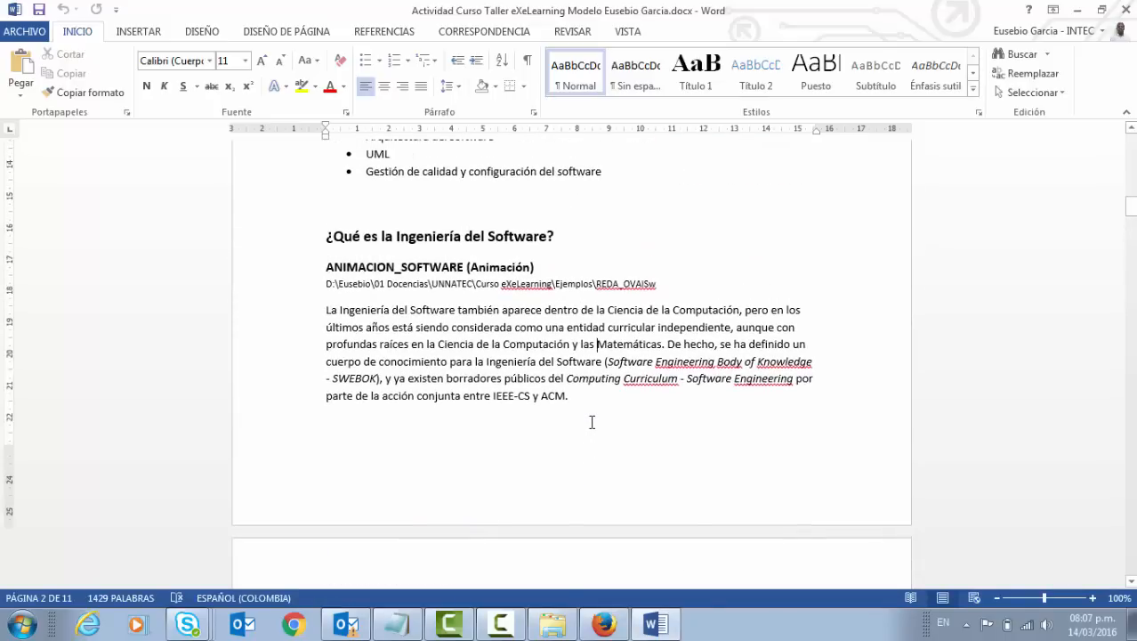
pyautogui.scroll(-1, 617, 364)
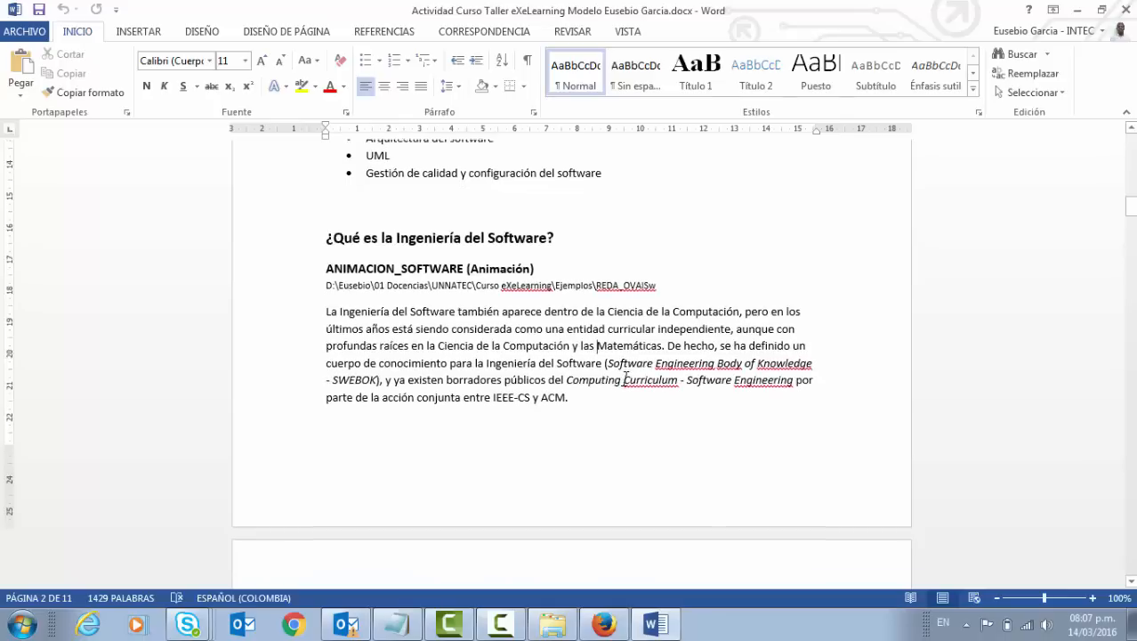
pyautogui.scroll(1, 596, 315)
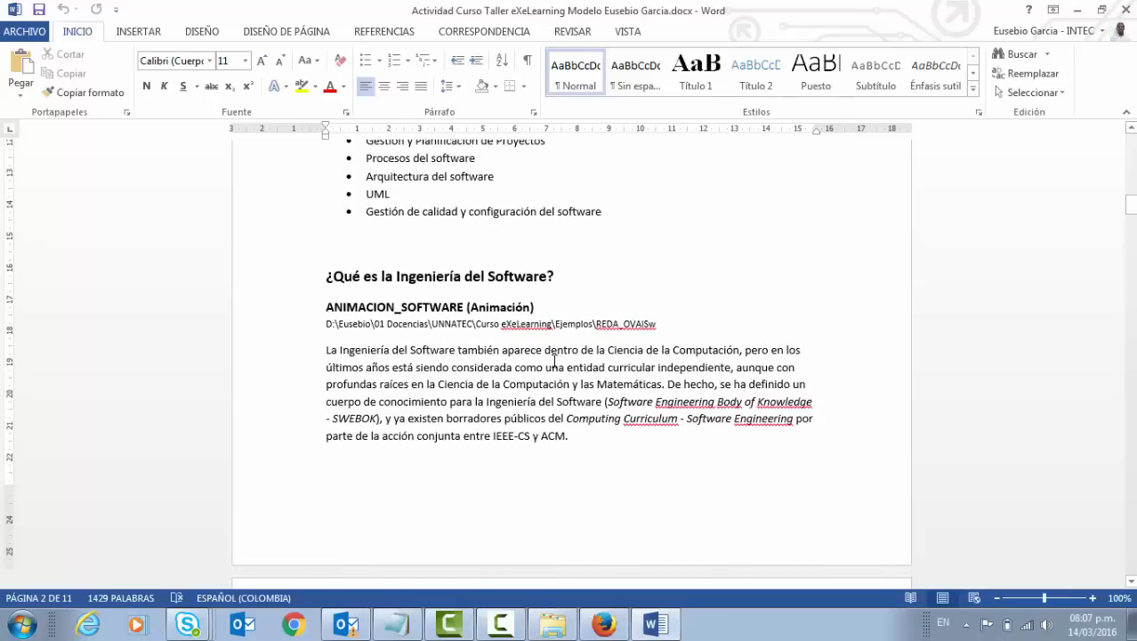
pyautogui.scroll(-8, 555, 362)
pyautogui.scroll(6, 508, 274)
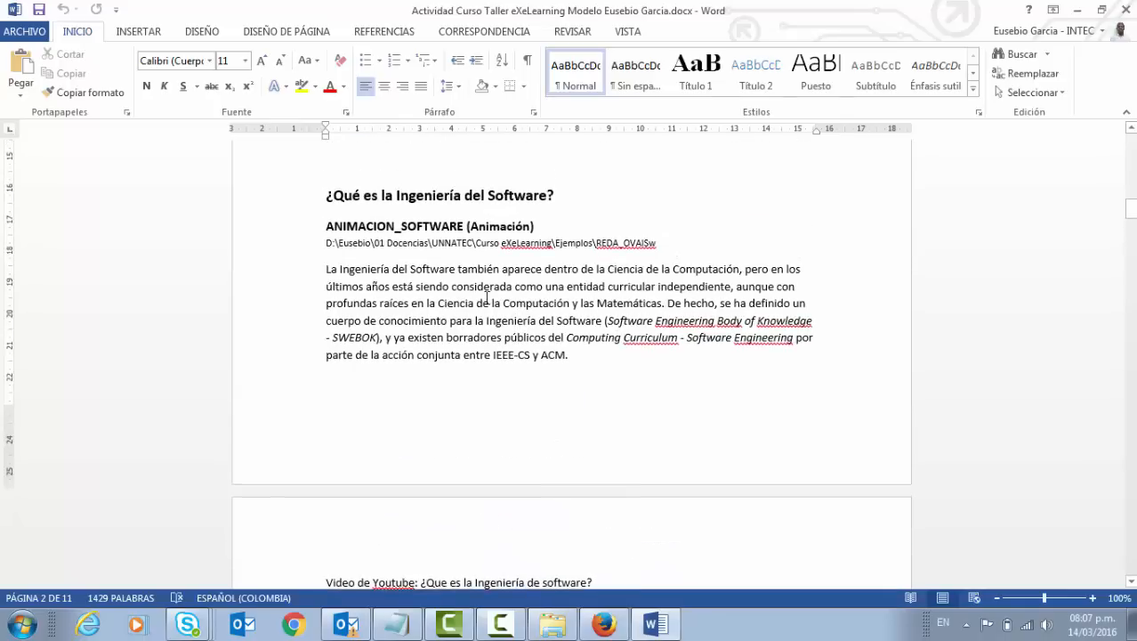
# Back in eXeLearning, add a Texto libre iDevice to the page and insert a table with 1 column and 3 rows.
pyautogui.click(604, 624)
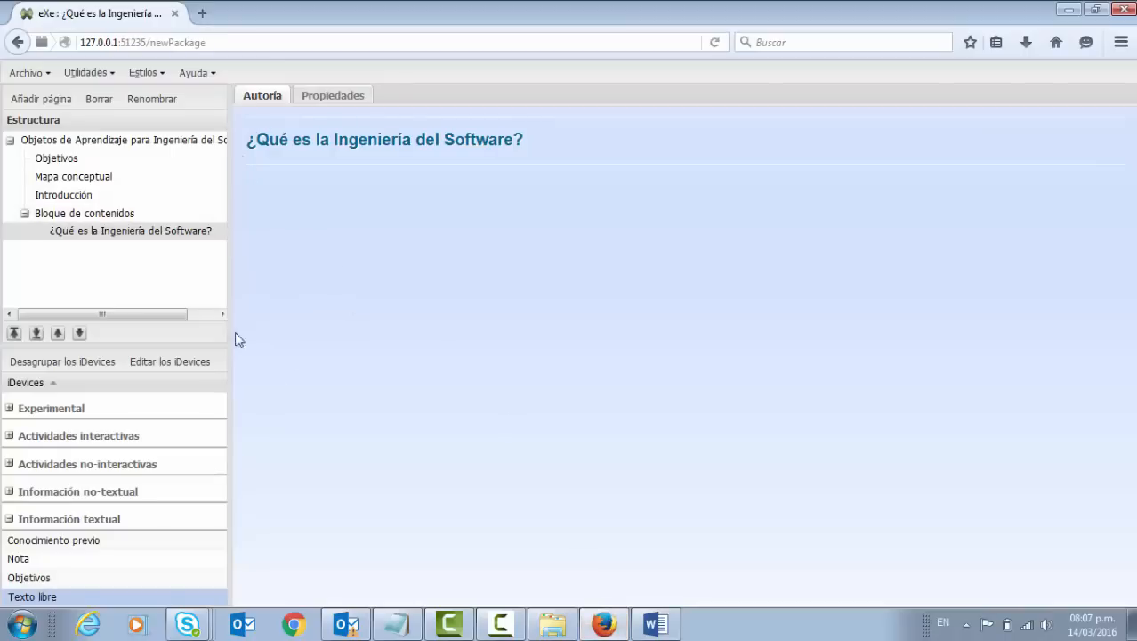
pyautogui.click(41, 596)
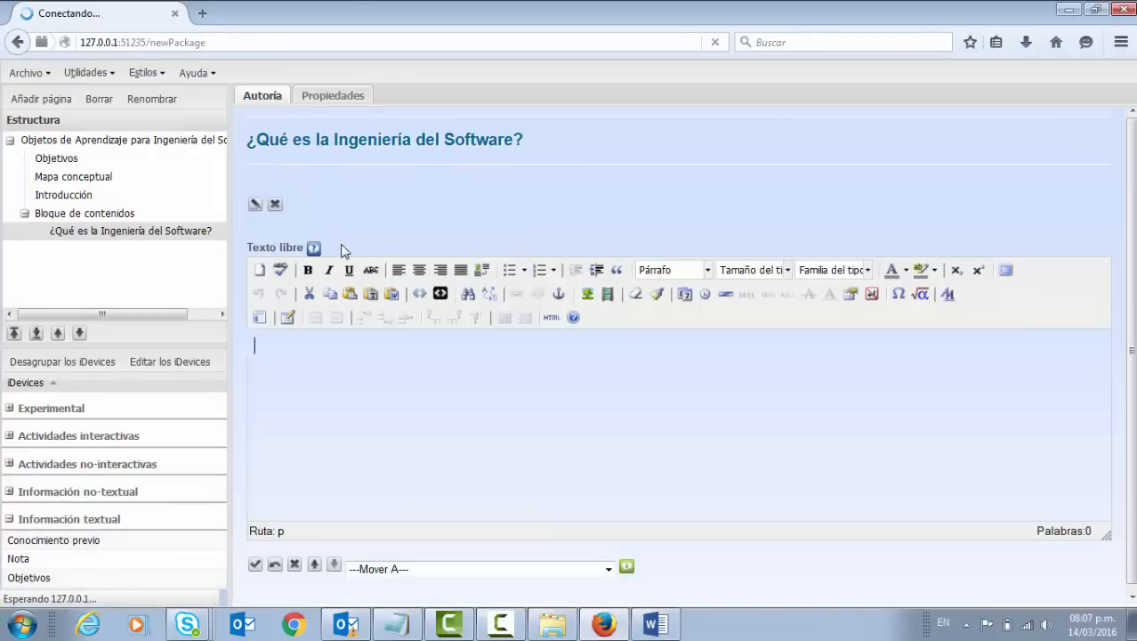
pyautogui.click(286, 313)
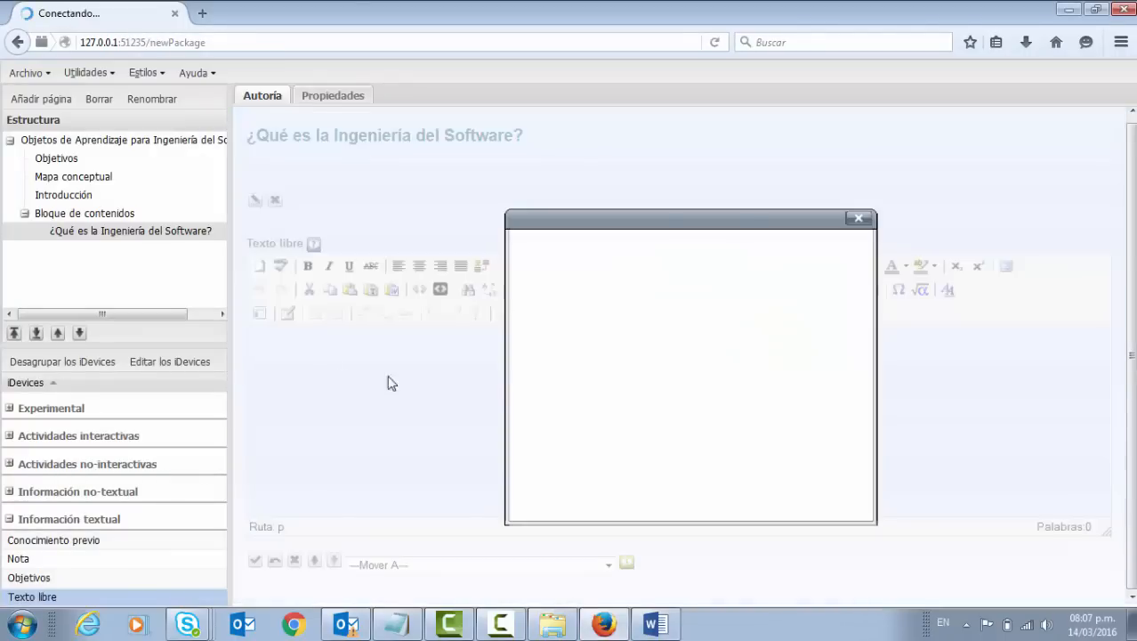
pyautogui.click(632, 283)
pyautogui.press('BackSpace')
pyautogui.write('2')
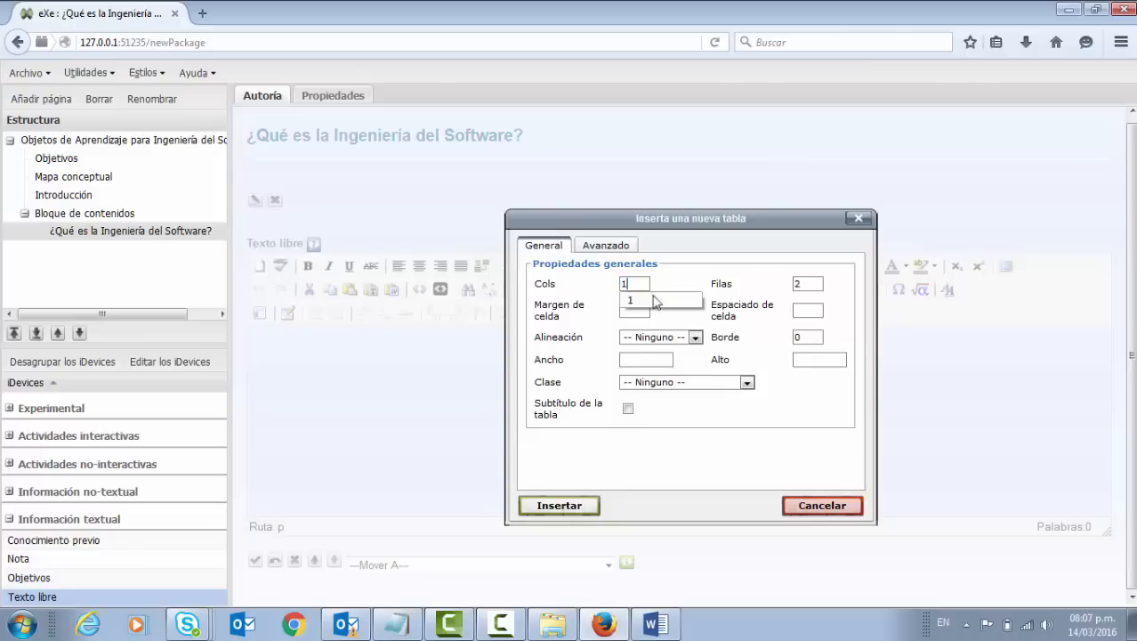
pyautogui.write('1')
pyautogui.press('Tab')
pyautogui.write('3')
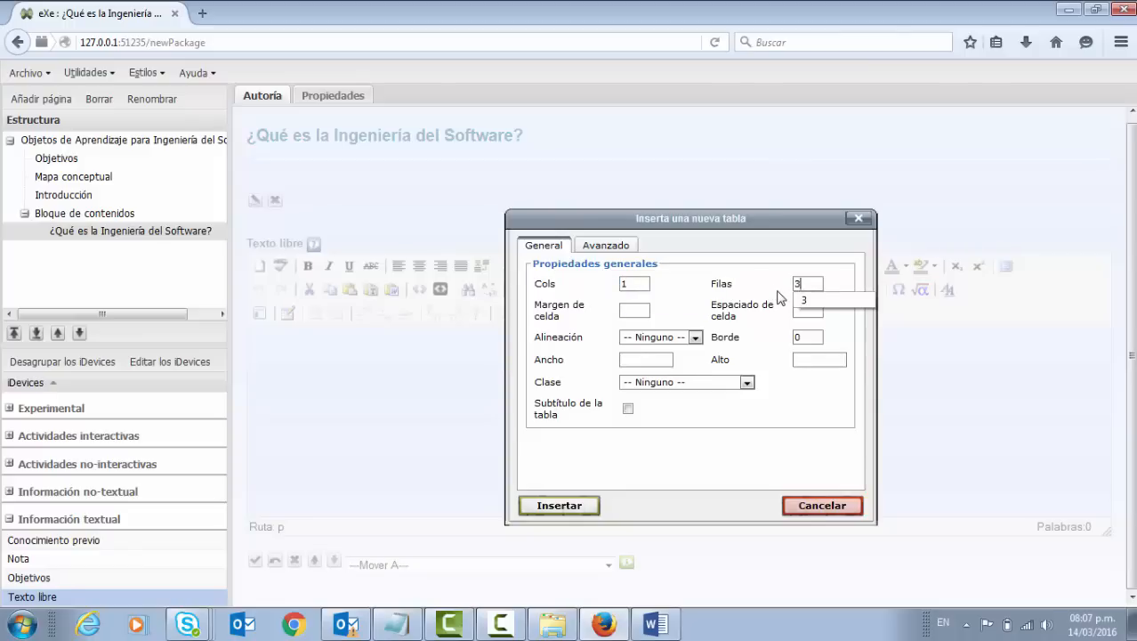
pyautogui.click(584, 505)
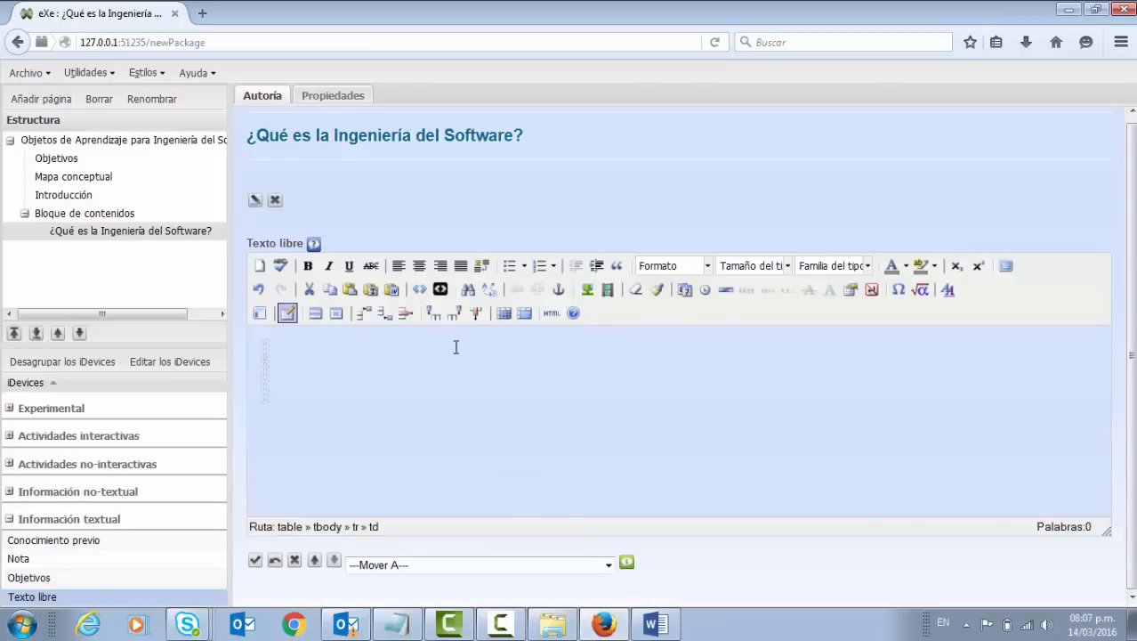
# Check the animation's name in the Word document, switch to Windows Explorer, open the Recursos\Animaciones folder and move its window aside.
pyautogui.click(553, 623)
pyautogui.click(653, 625)
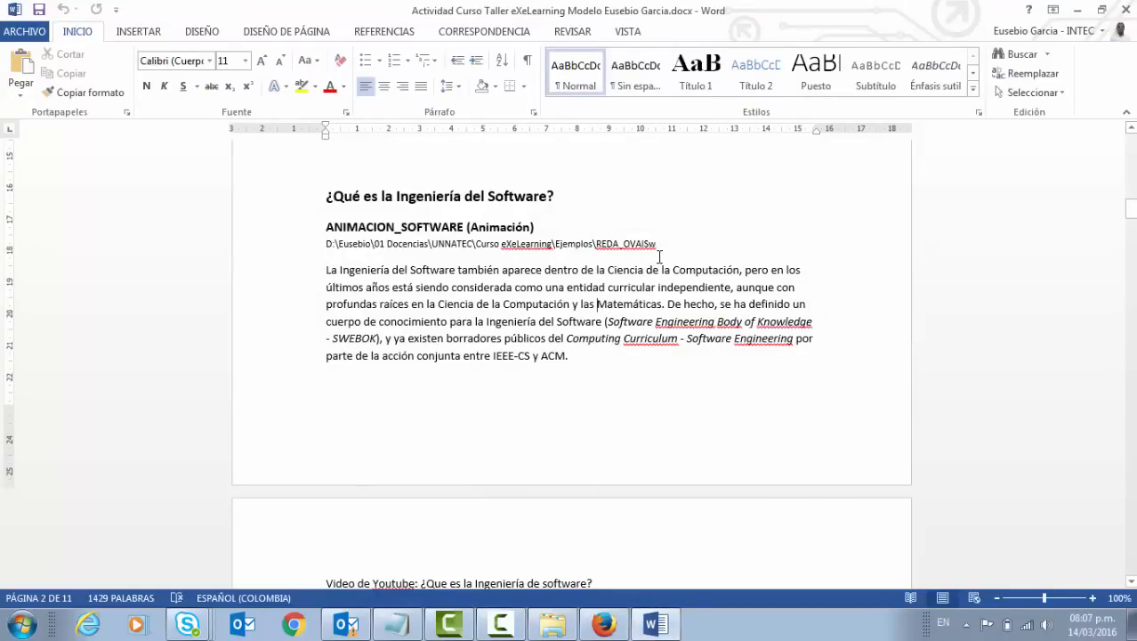
pyautogui.click(567, 626)
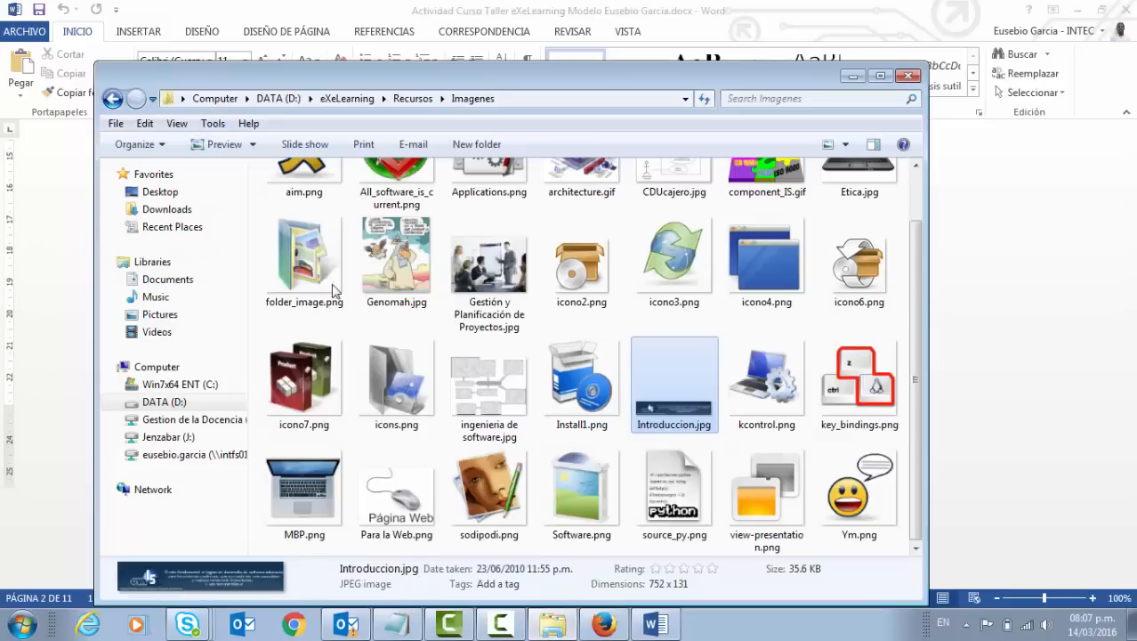
pyautogui.scroll(1, 444, 226)
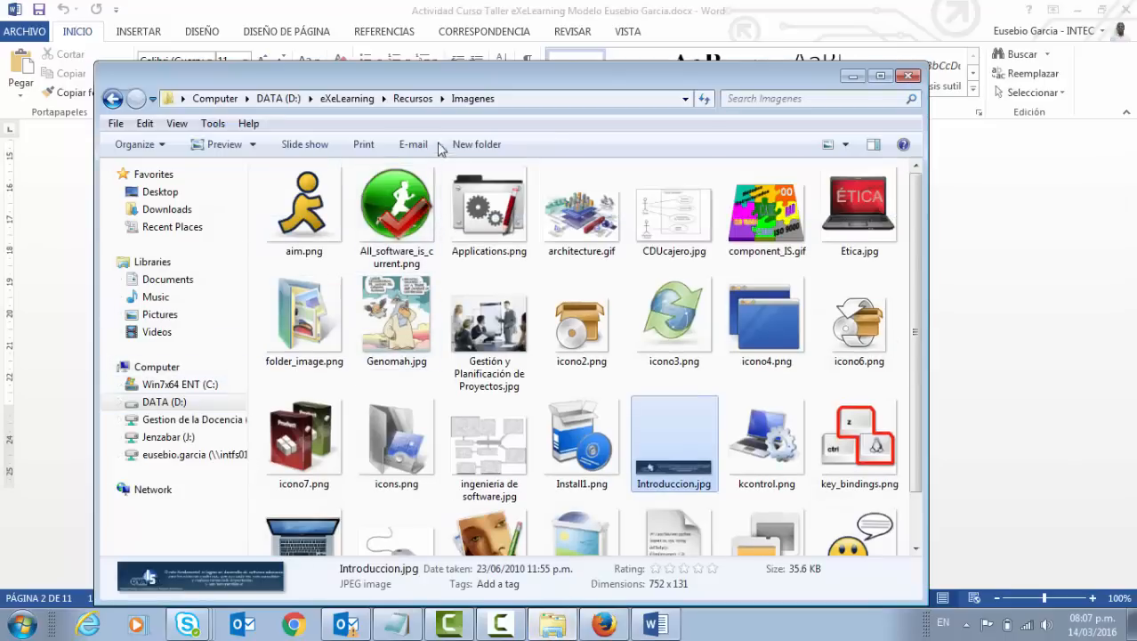
pyautogui.click(413, 98)
pyautogui.doubleClick(322, 190)
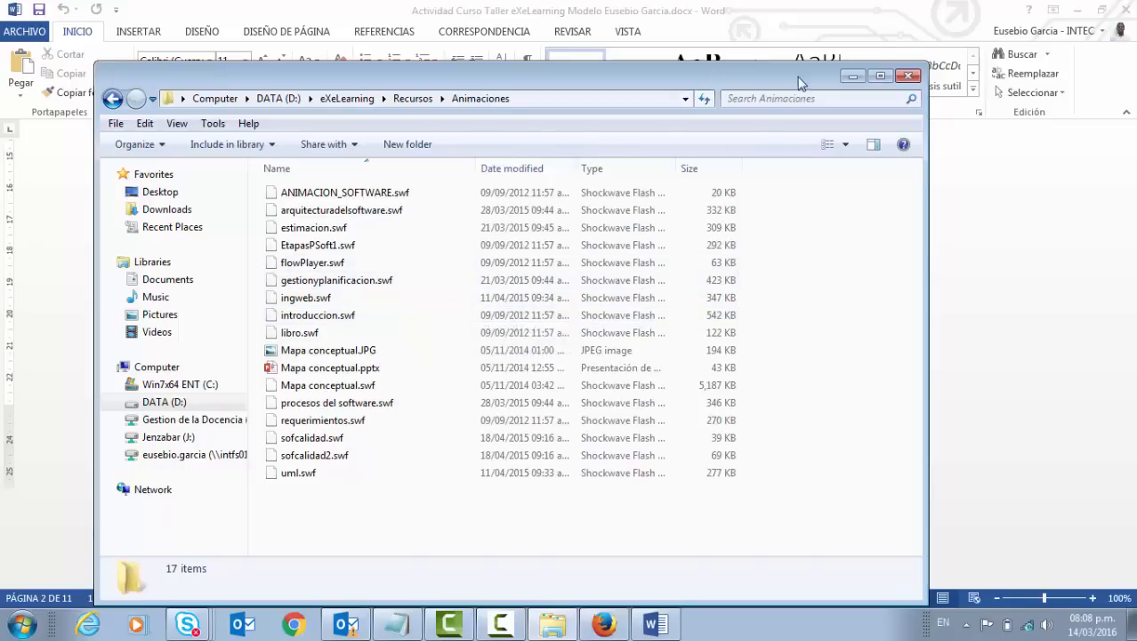
pyautogui.moveTo(629, 82); pyautogui.dragTo(766, 108)
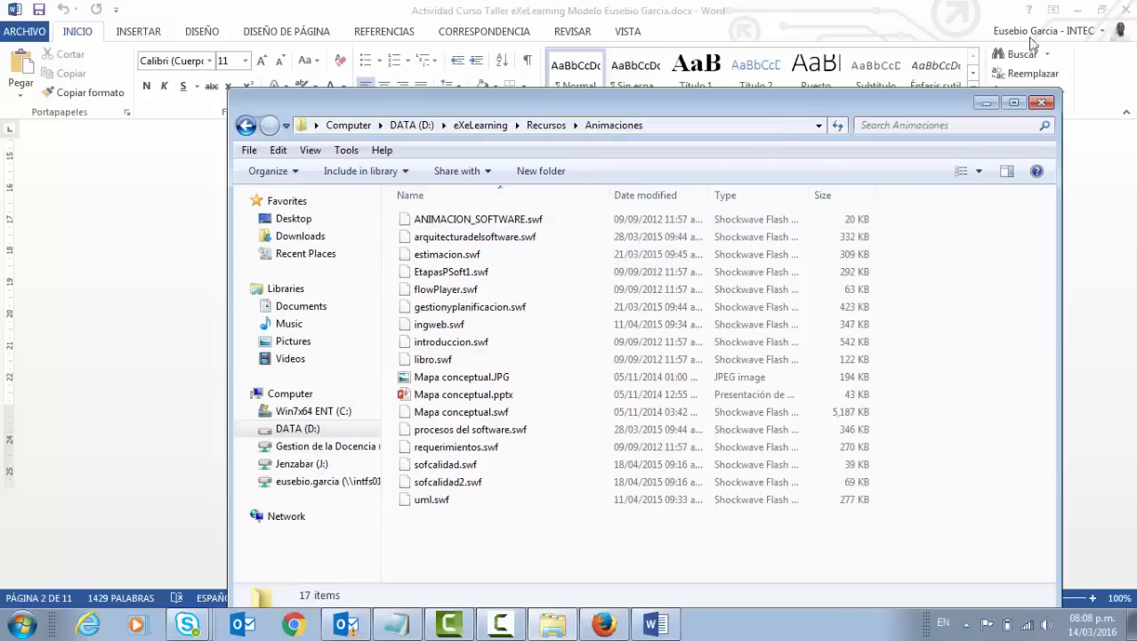
# Switch back to eXeLearning and insert ANIMACION_SOFTWARE.swf as Flash (swf, flv, mp3) media in the table's first row.
pyautogui.click(605, 623)
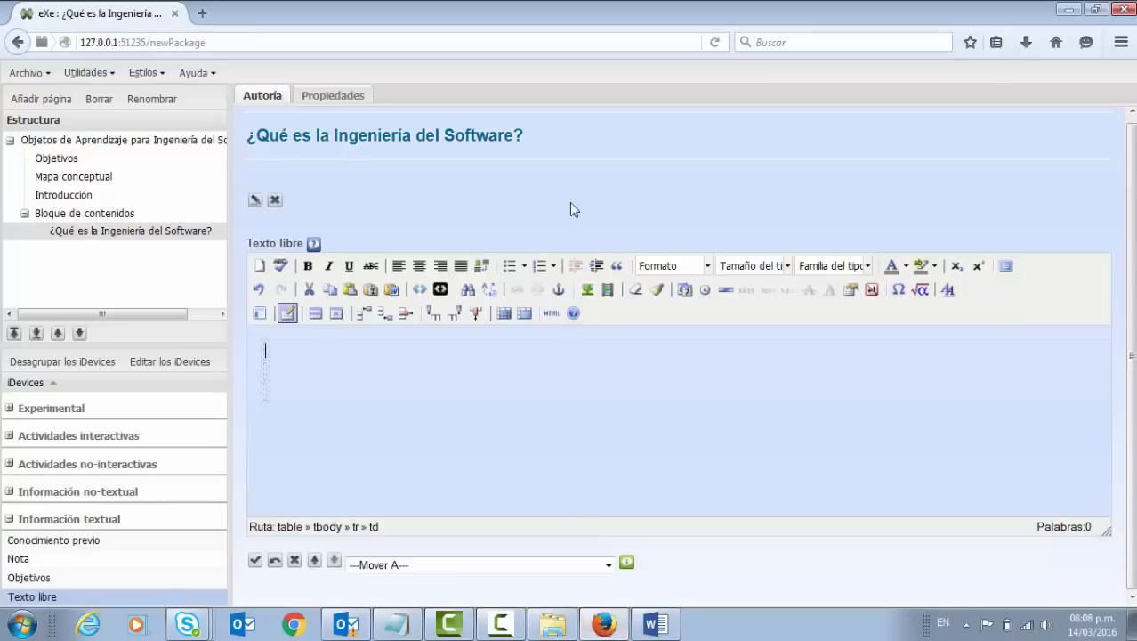
pyautogui.click(612, 294)
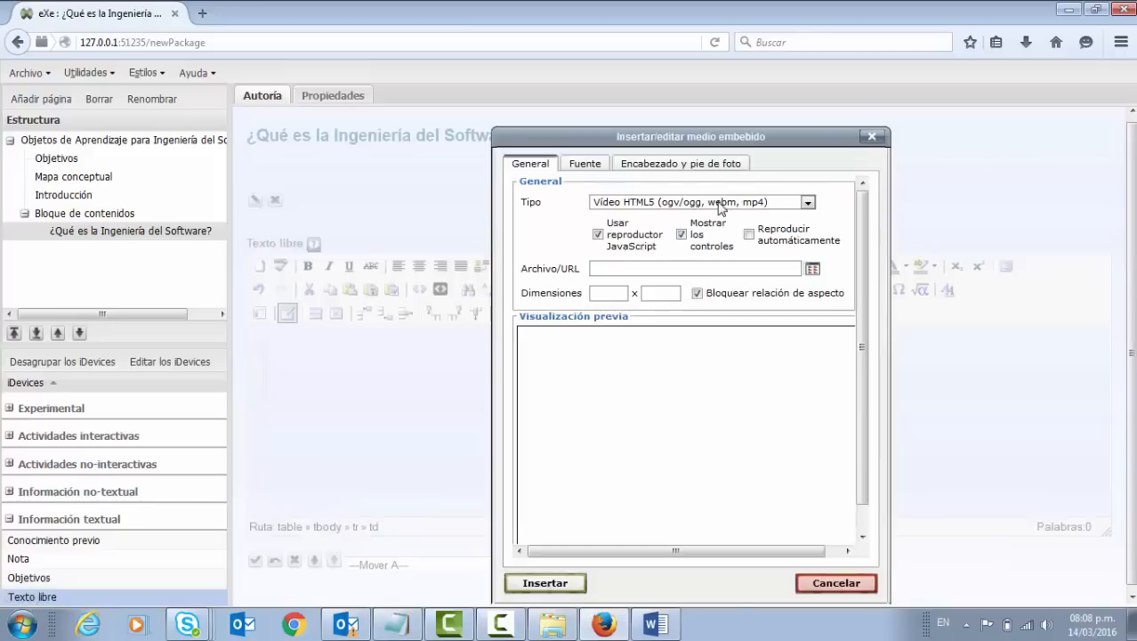
pyautogui.click(721, 203)
pyautogui.click(668, 240)
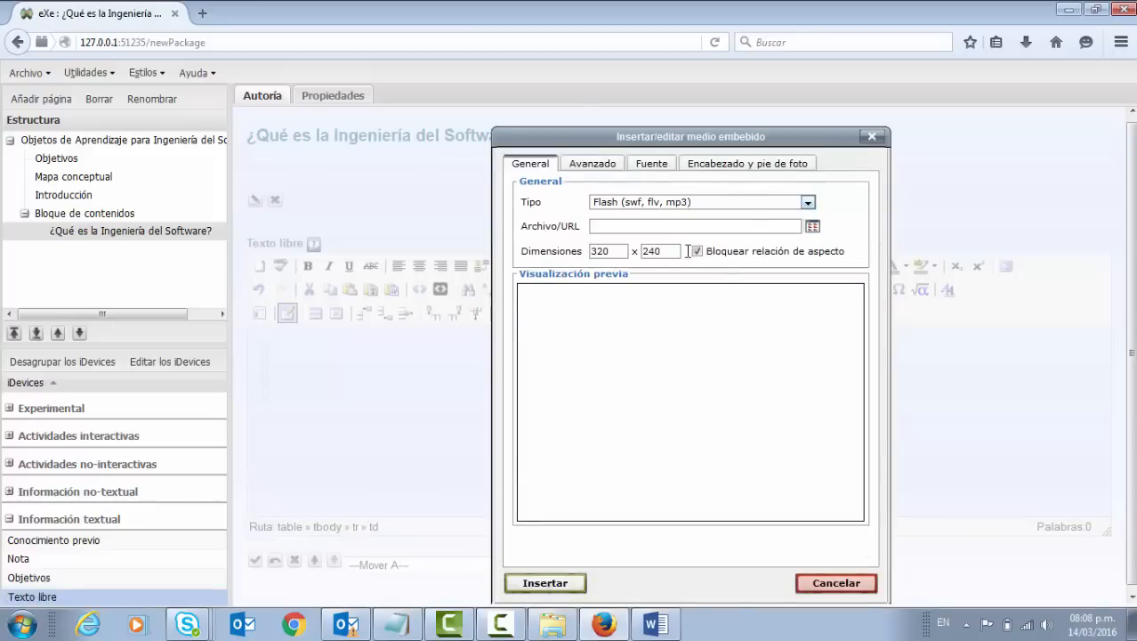
pyautogui.click(812, 228)
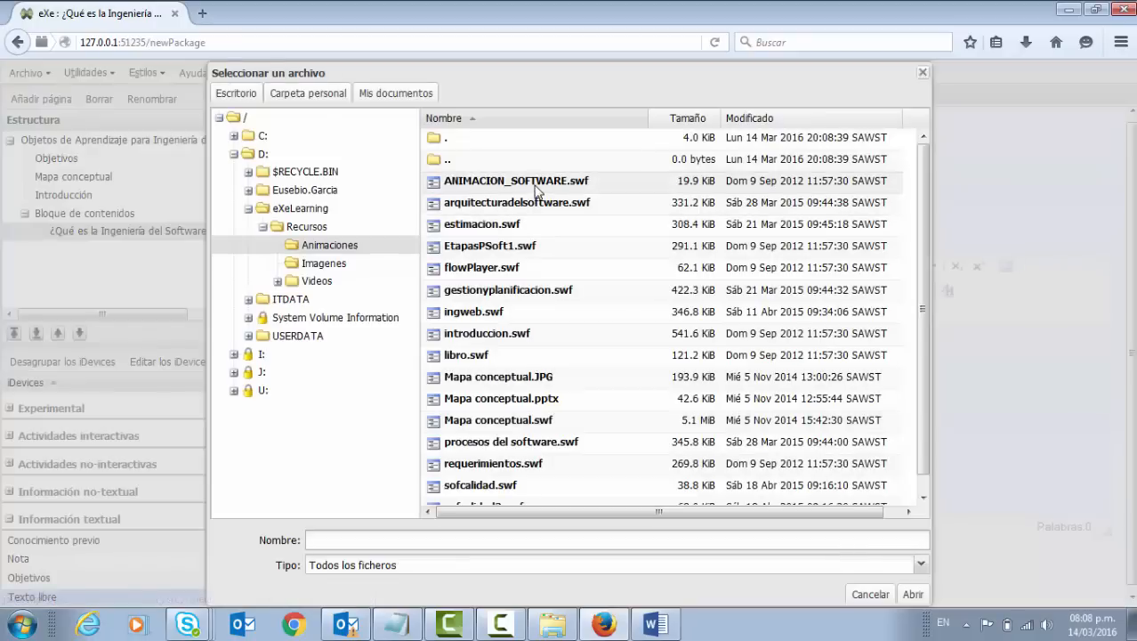
pyautogui.click(536, 186)
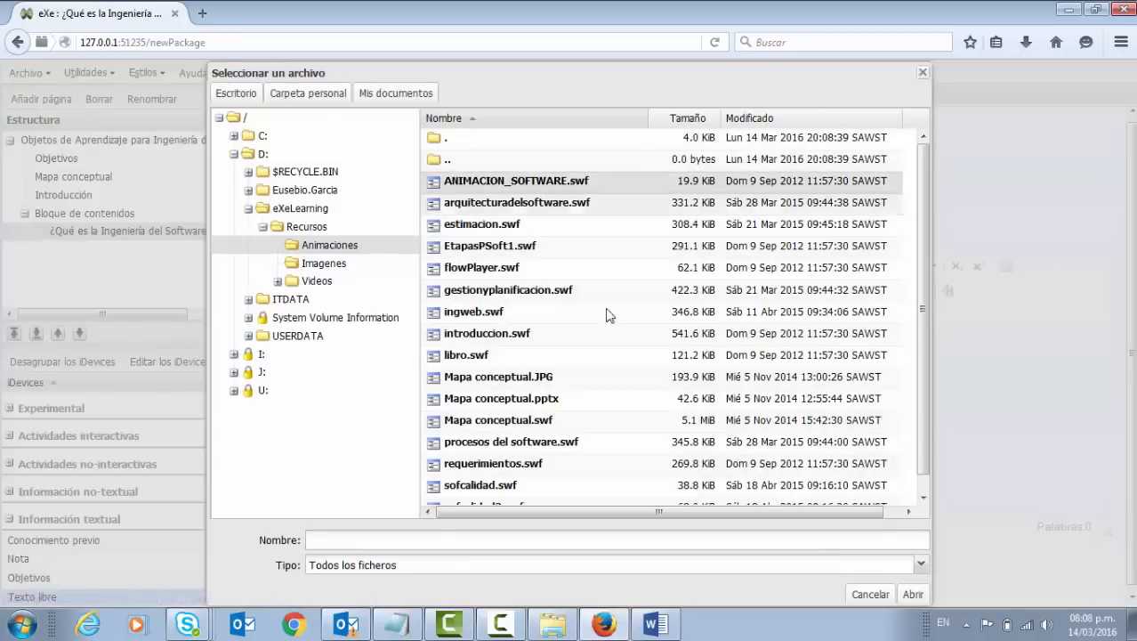
pyautogui.click(912, 594)
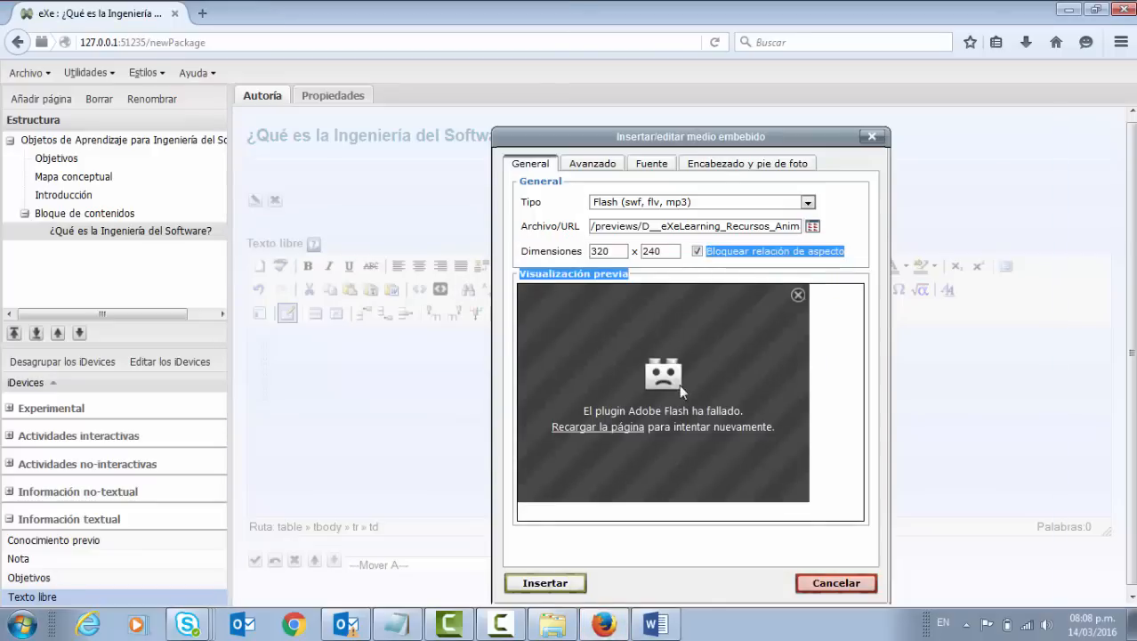
pyautogui.click(561, 582)
# Set the inserted animation's width to 700 with its aspect ratio locked.
pyautogui.scroll(-2, 512, 383)
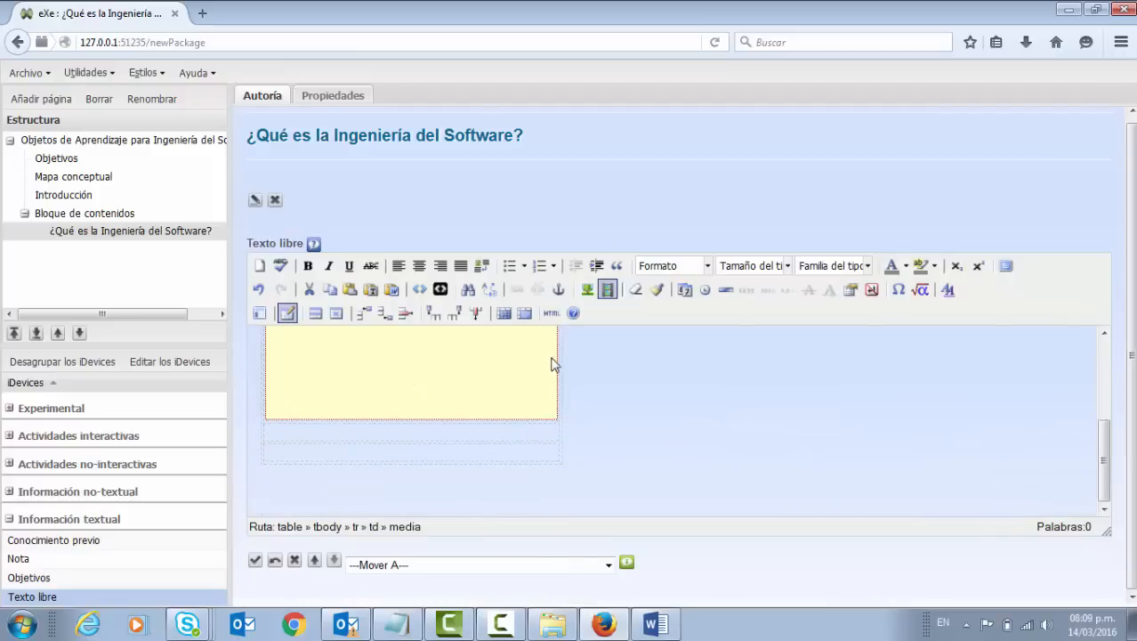
pyautogui.scroll(2, 568, 356)
pyautogui.click(553, 361)
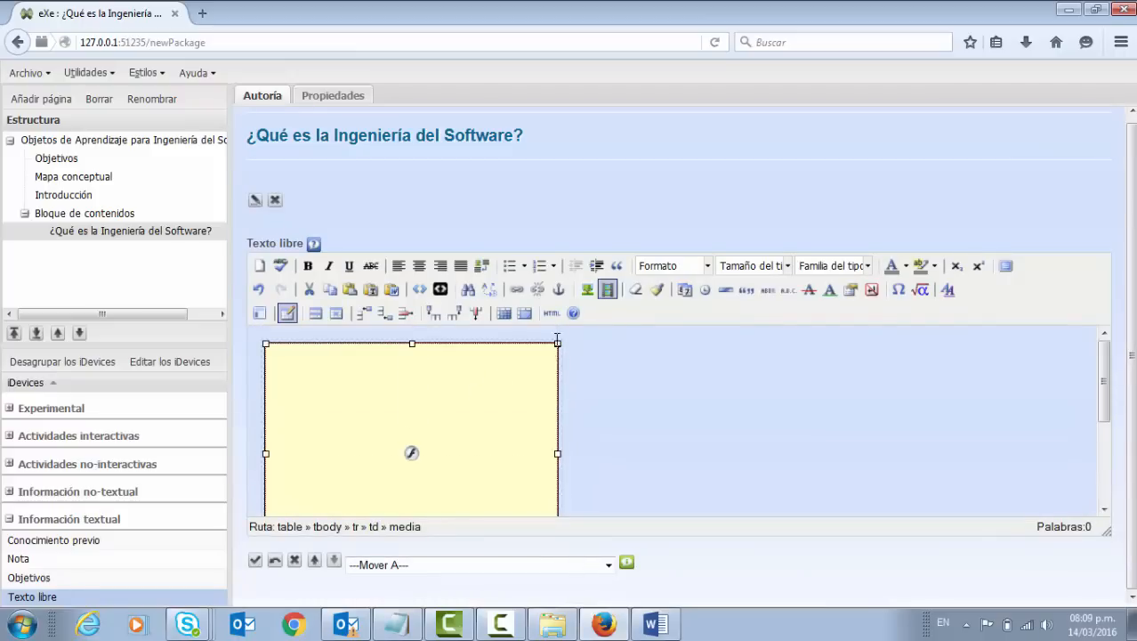
pyautogui.click(608, 289)
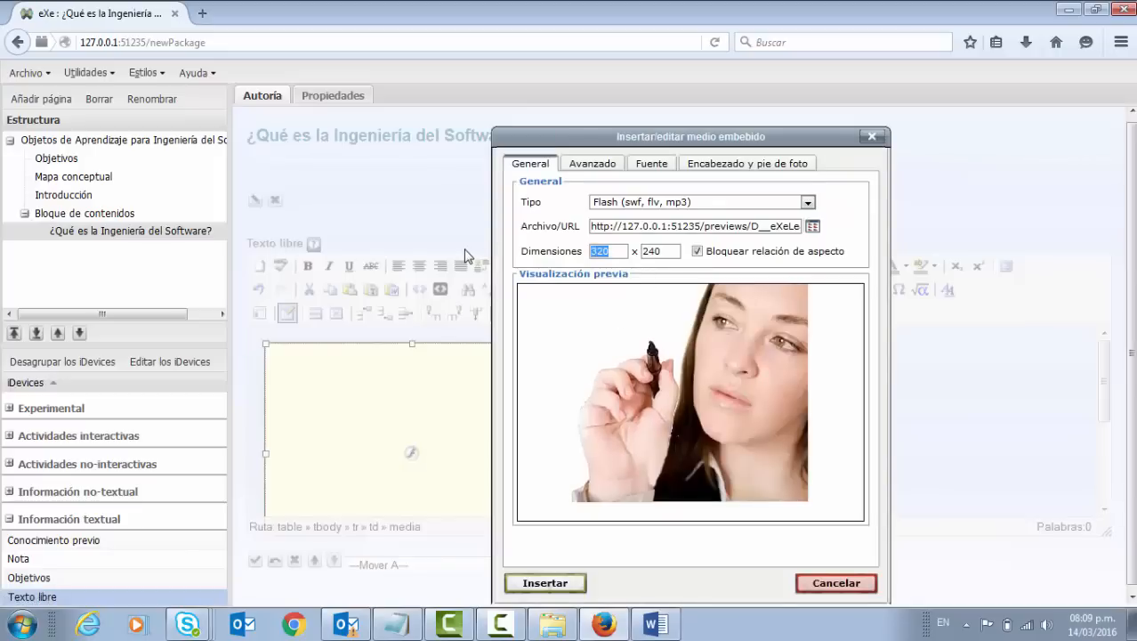
pyautogui.write('700')
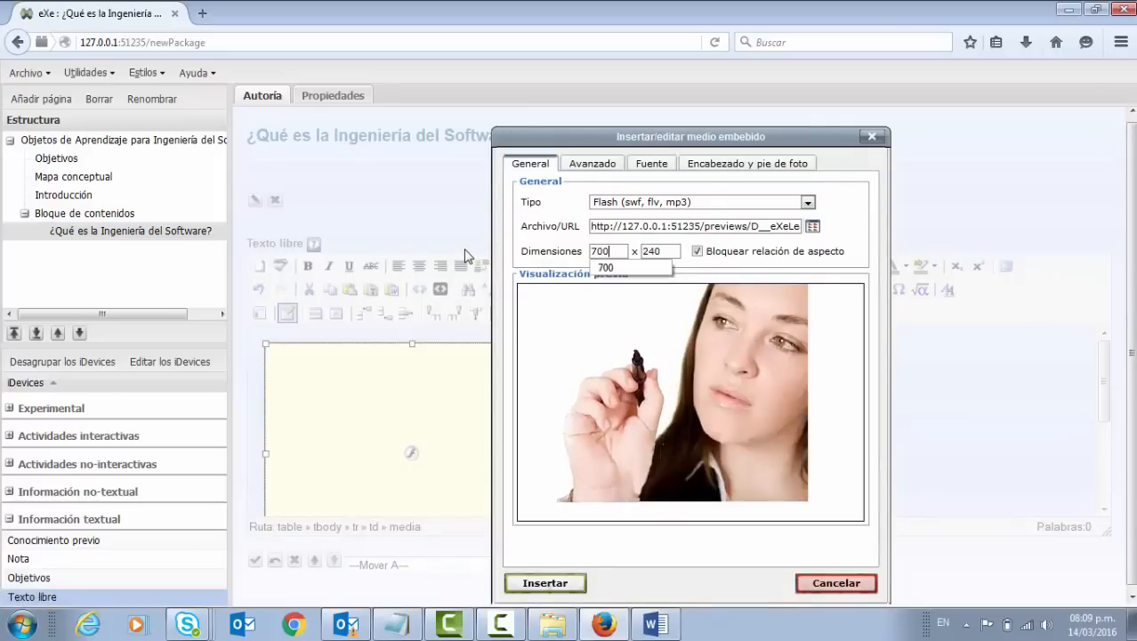
pyautogui.press('Tab')
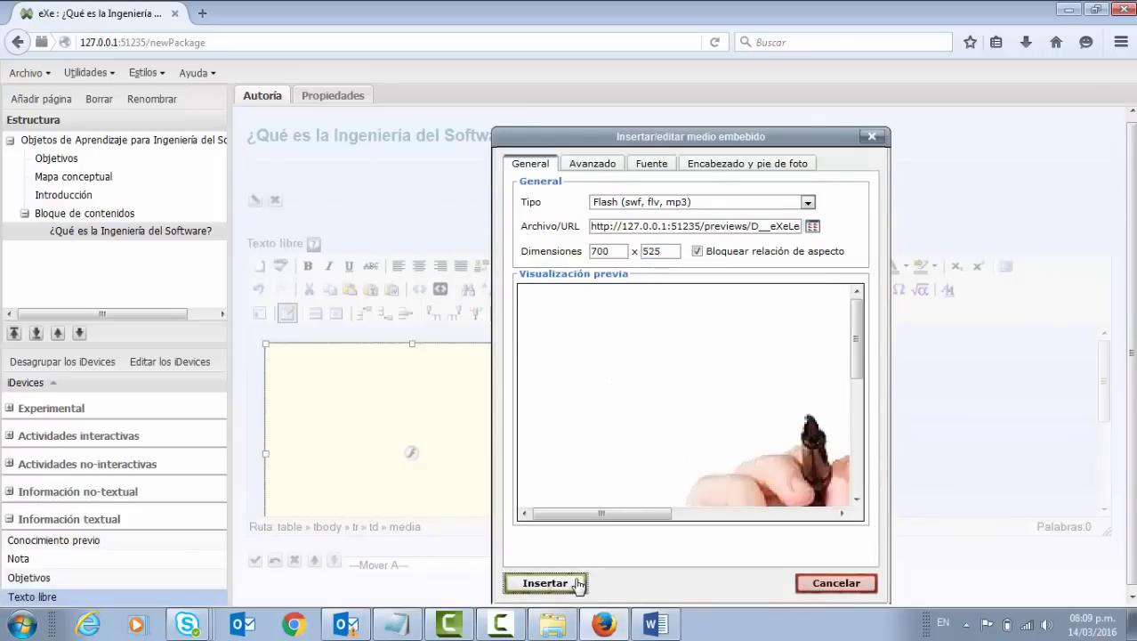
pyautogui.click(579, 582)
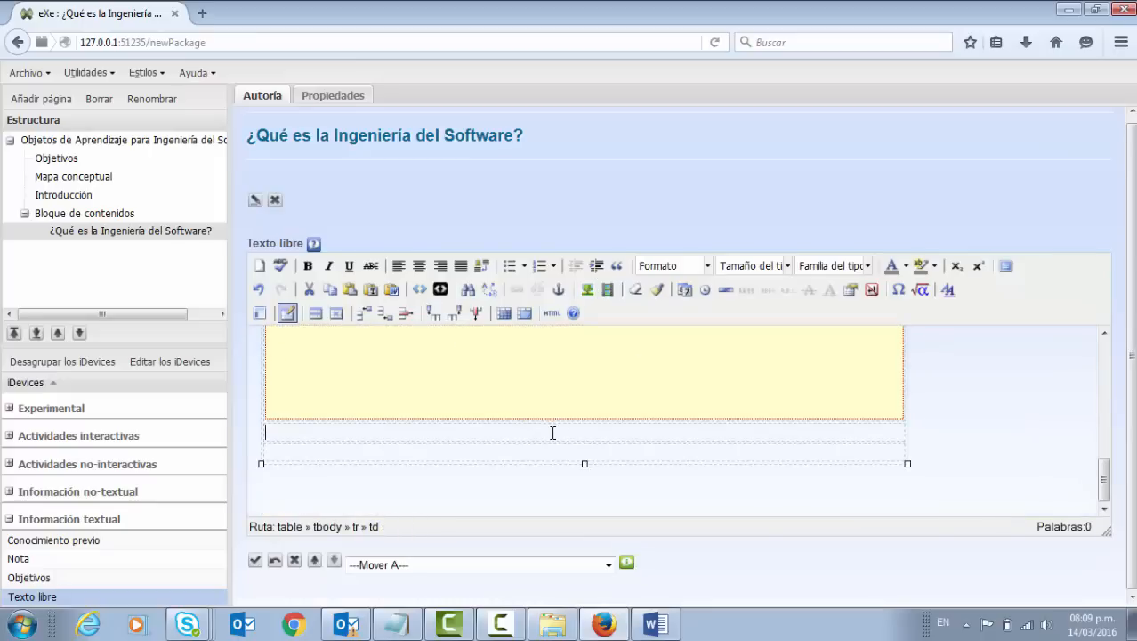
# Copy the paragraph beginning "La Ingeniería del Software también aparece" from the Word document and paste it into the table's second row in eXeLearning.
pyautogui.click(654, 622)
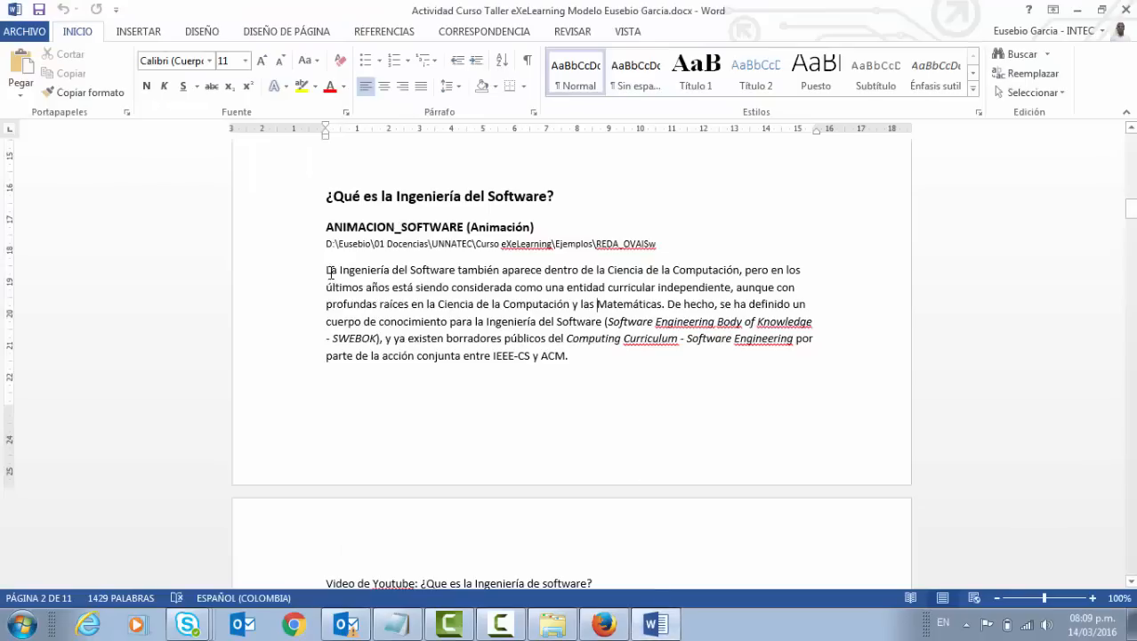
pyautogui.moveTo(325, 269); pyautogui.dragTo(694, 373)
pyautogui.hotkey('ctrl', 'c')
pyautogui.scroll(-3, 692, 376)
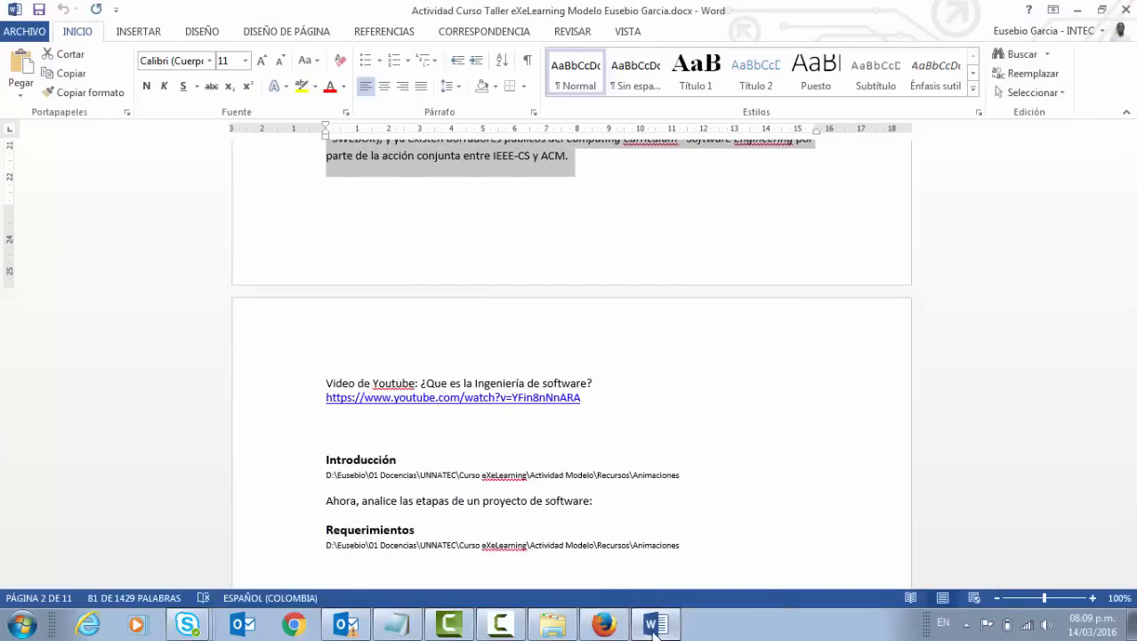
pyautogui.click(604, 622)
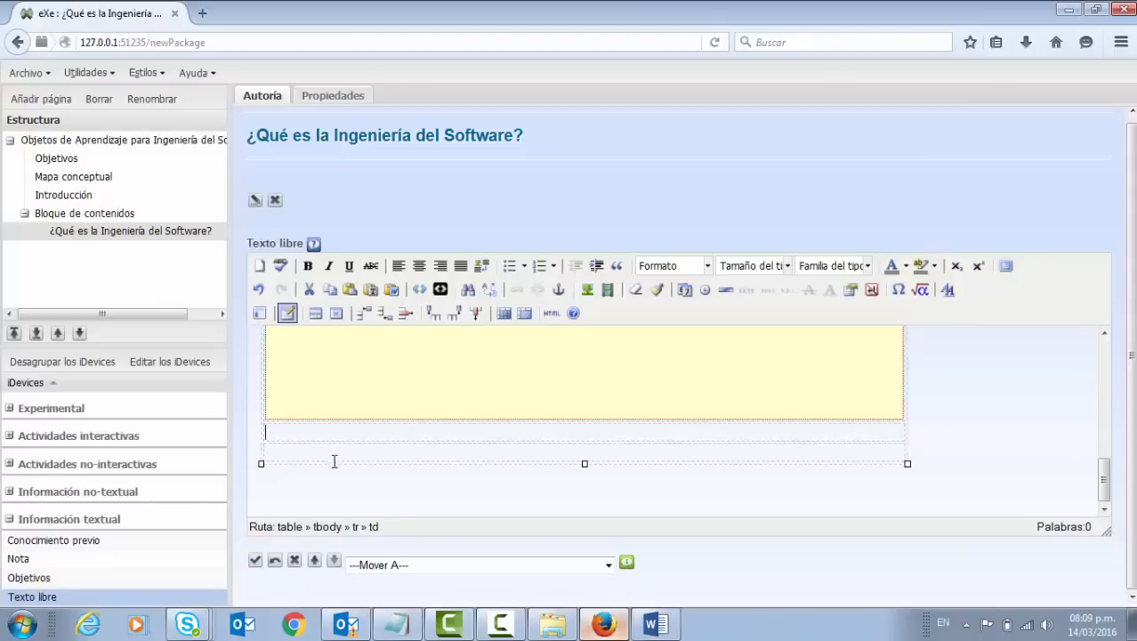
pyautogui.hotkey('ctrl', 'v')
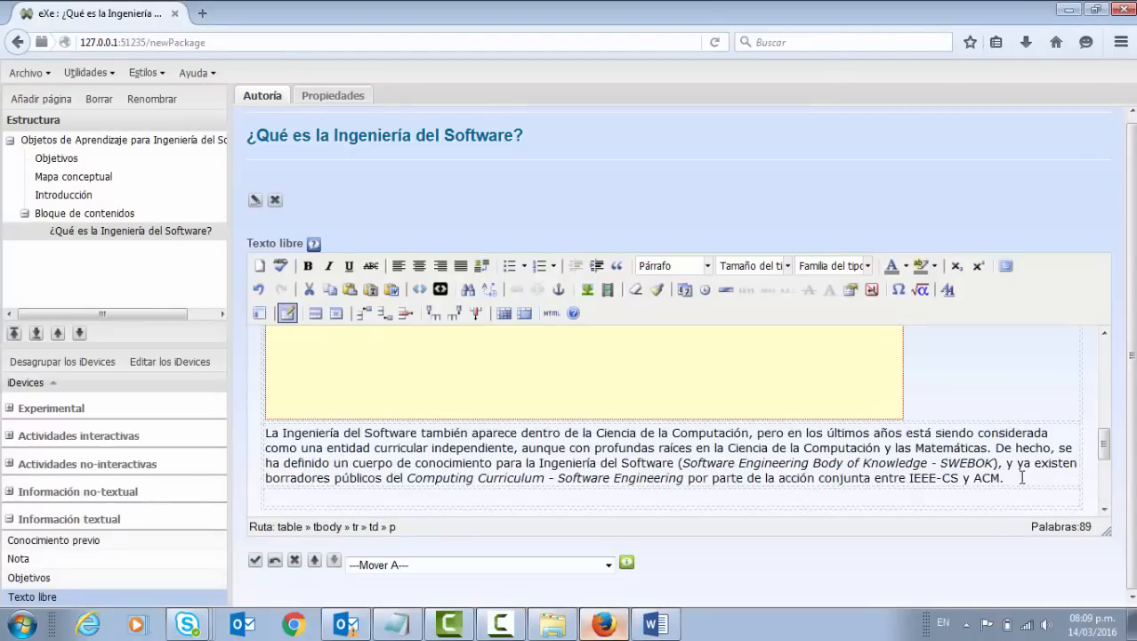
# Set the pasted paragraph's font size to 4 (14pt).
pyautogui.moveTo(1021, 478); pyautogui.dragTo(265, 433)
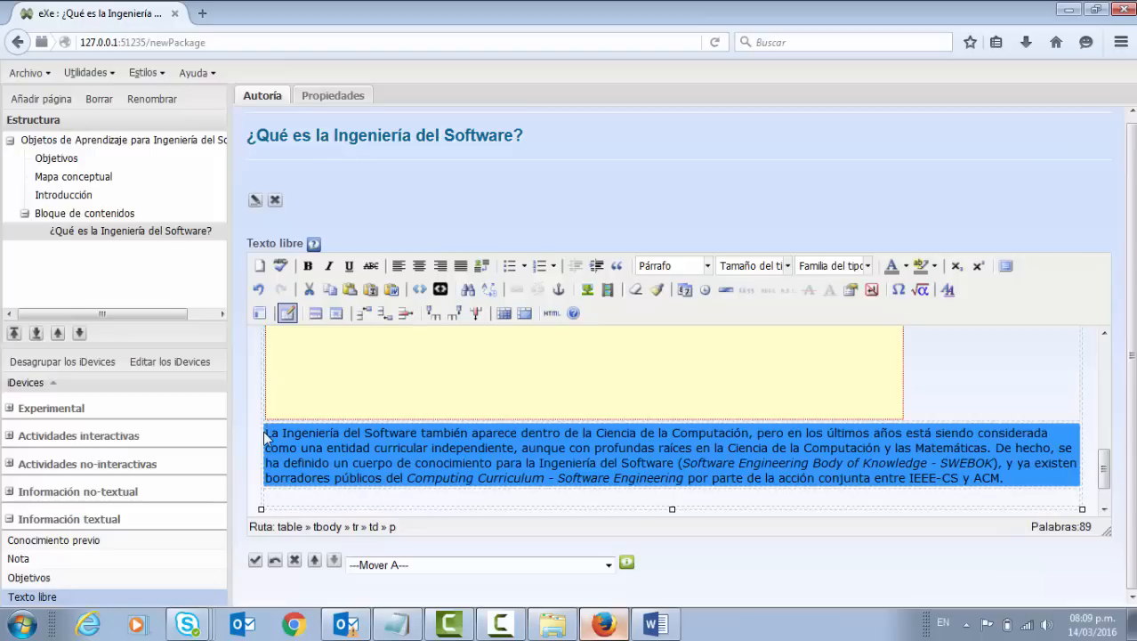
pyautogui.click(788, 265)
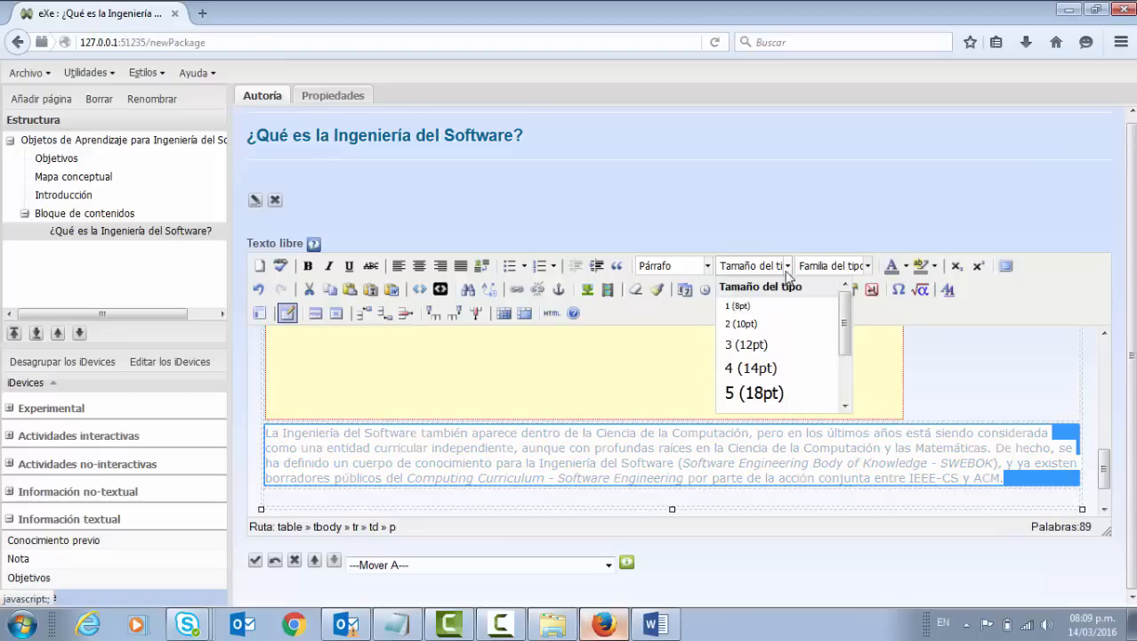
pyautogui.click(754, 369)
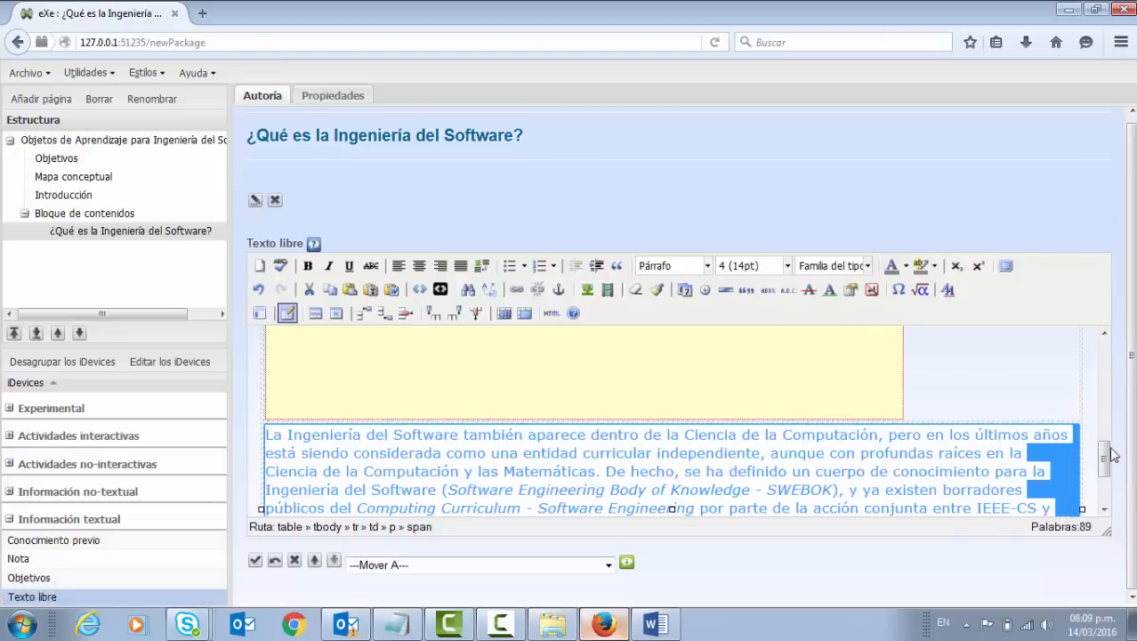
# Select the table and narrow it to about the width of the animation.
pyautogui.click(1041, 391)
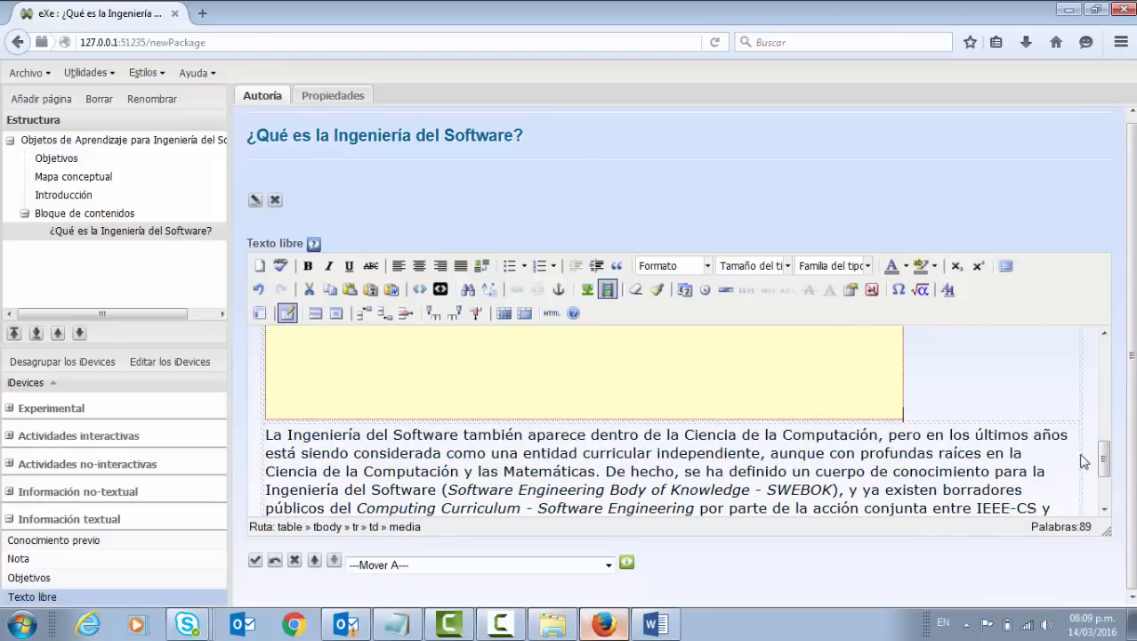
pyautogui.click(1085, 415)
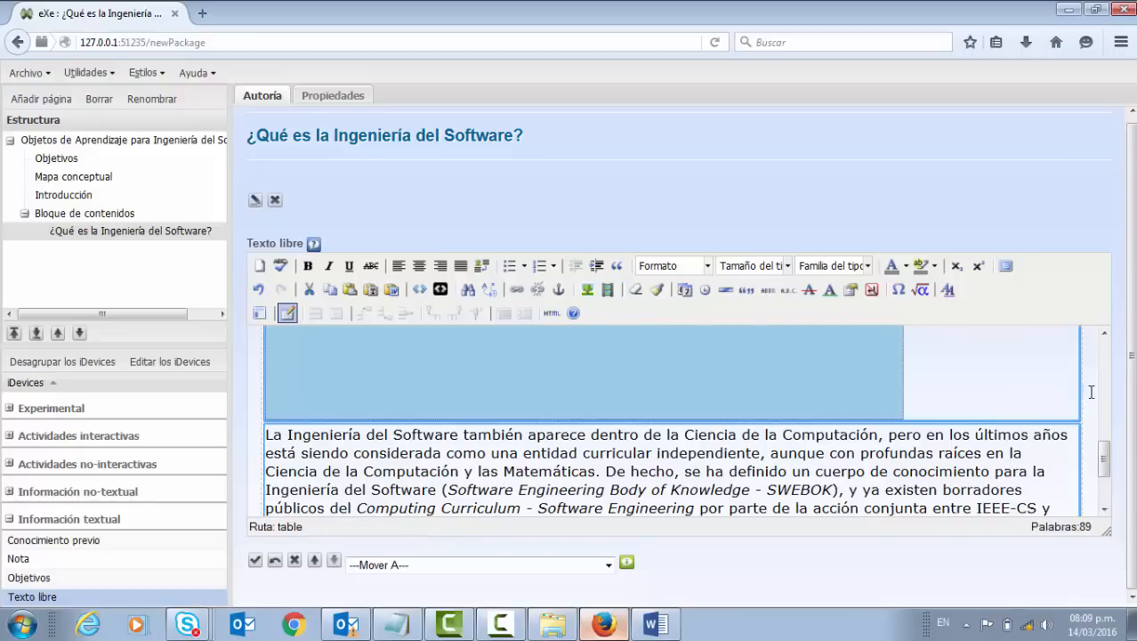
pyautogui.scroll(2, 1091, 392)
pyautogui.scroll(-2, 1095, 405)
pyautogui.scroll(2, 1098, 419)
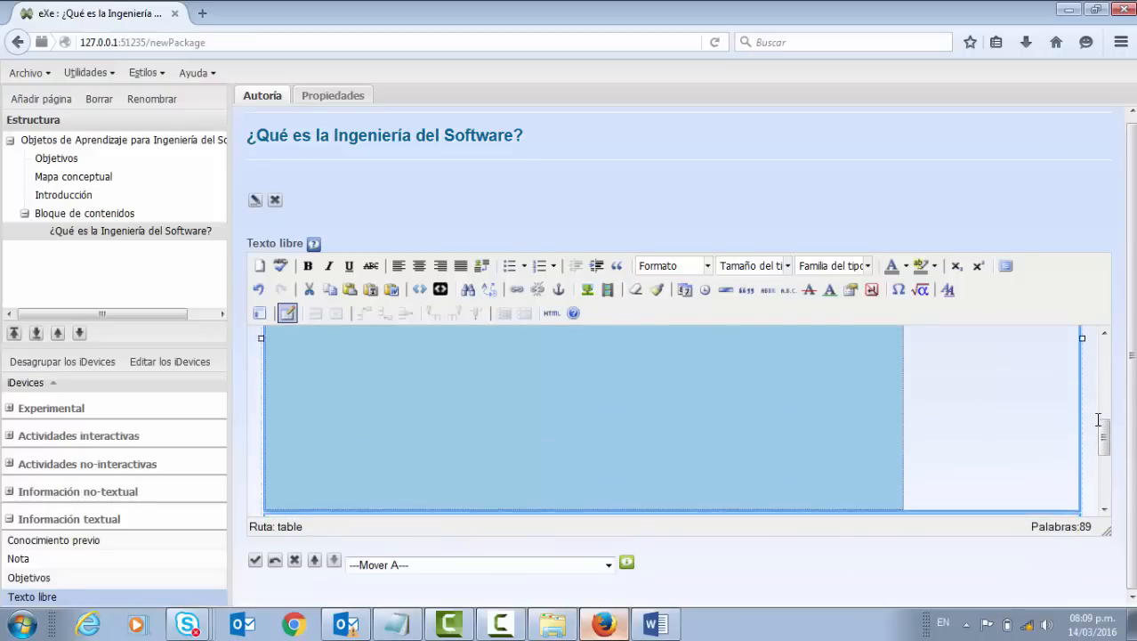
pyautogui.scroll(2, 1095, 433)
pyautogui.moveTo(1080, 449); pyautogui.dragTo(907, 444)
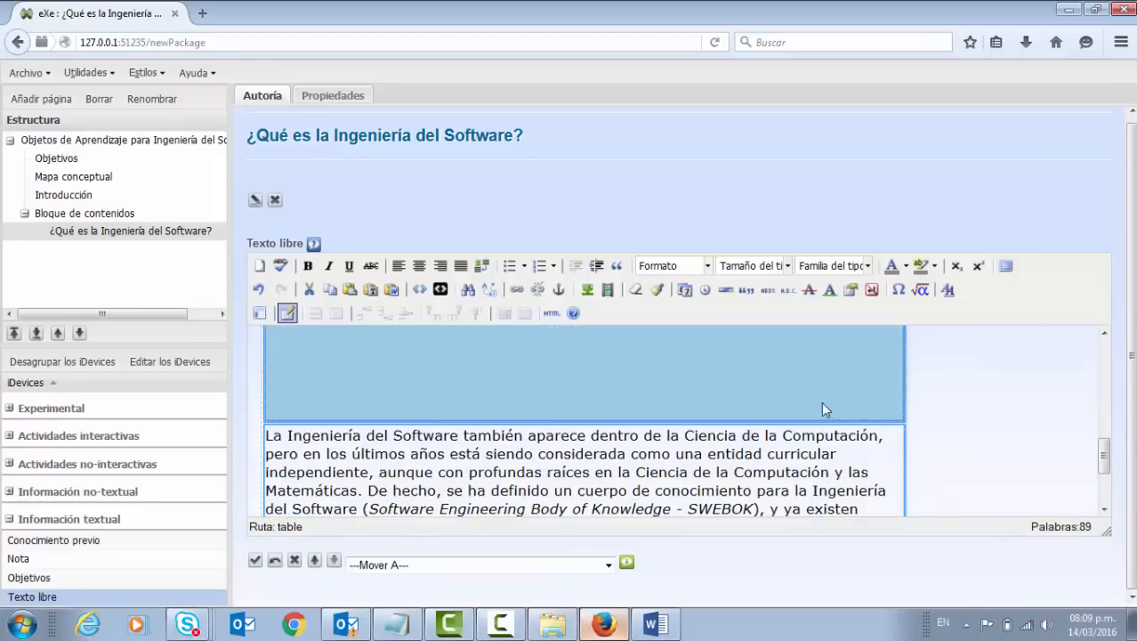
# Start inserting embedded media in the table's third row, with the type Vídeo HTML5 (ogv/ogg, webm, mp4).
pyautogui.scroll(-2, 825, 407)
pyautogui.click(603, 451)
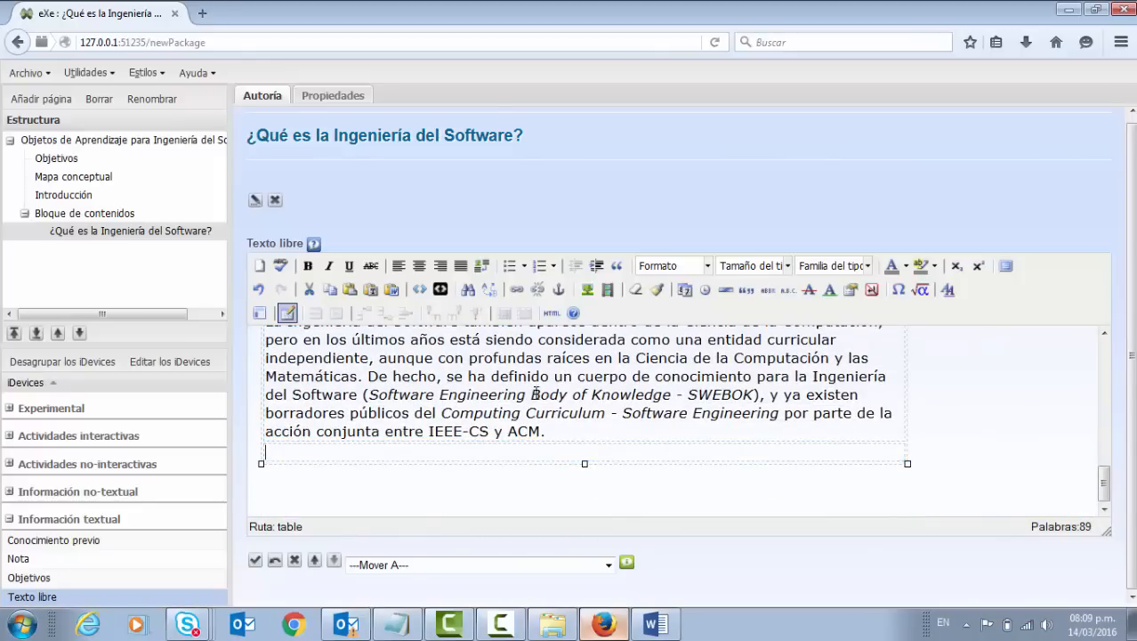
pyautogui.click(608, 291)
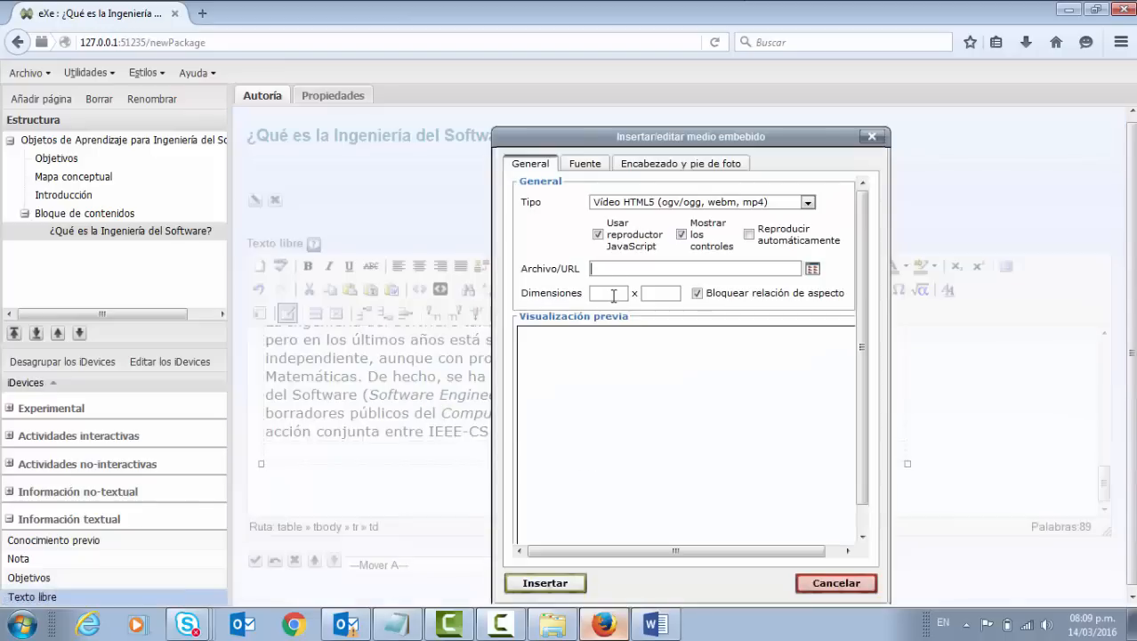
pyautogui.click(587, 165)
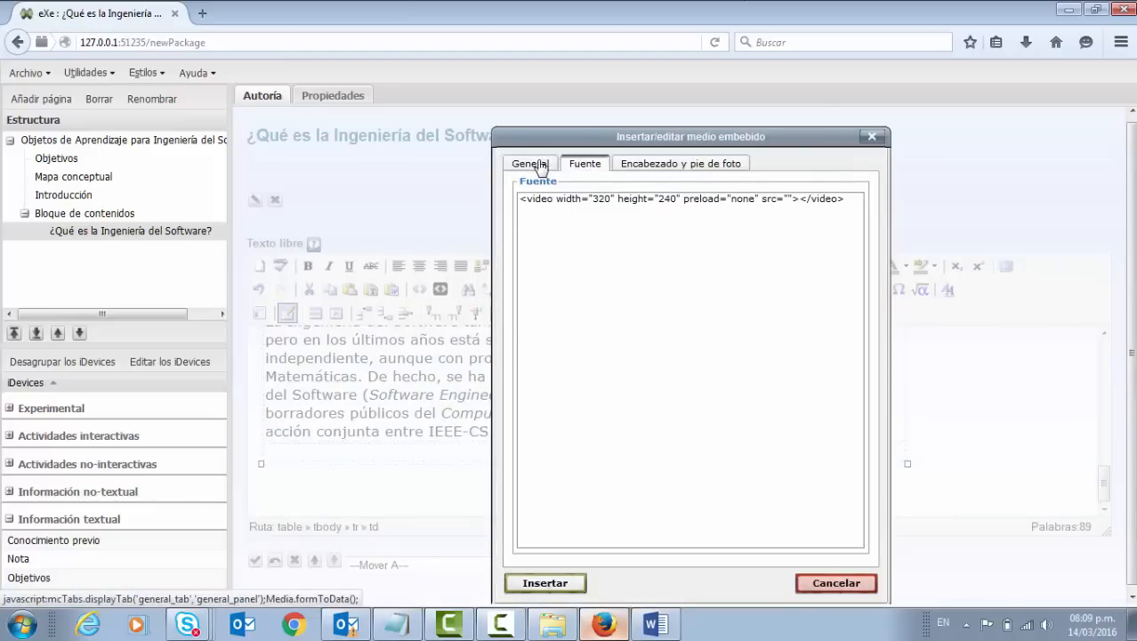
pyautogui.click(540, 167)
pyautogui.click(635, 205)
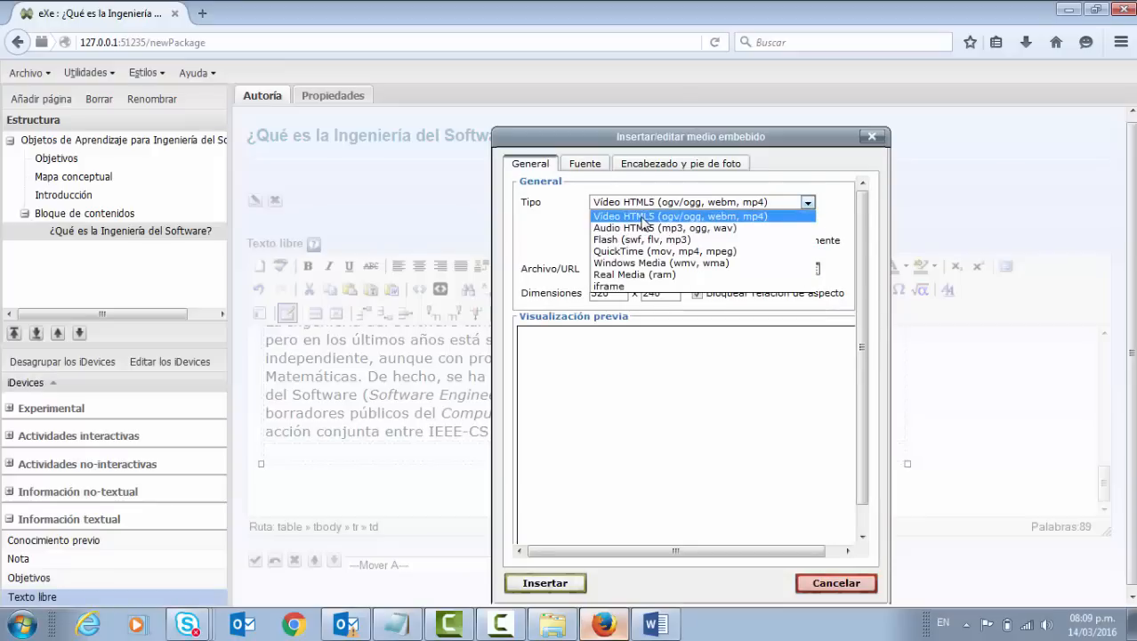
pyautogui.click(644, 218)
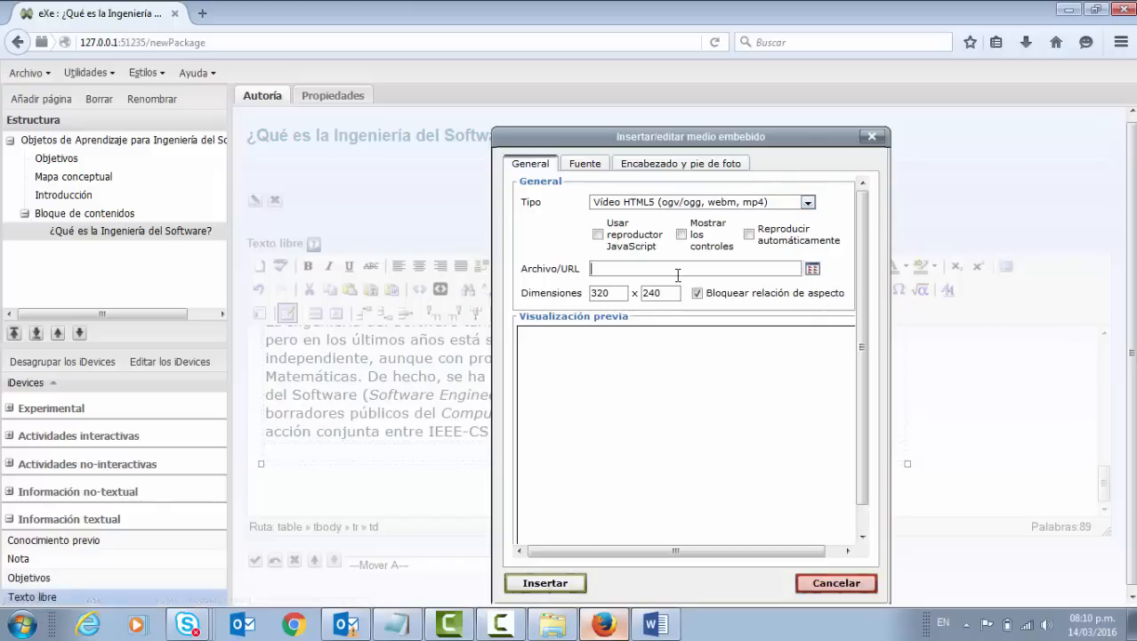
pyautogui.click(655, 624)
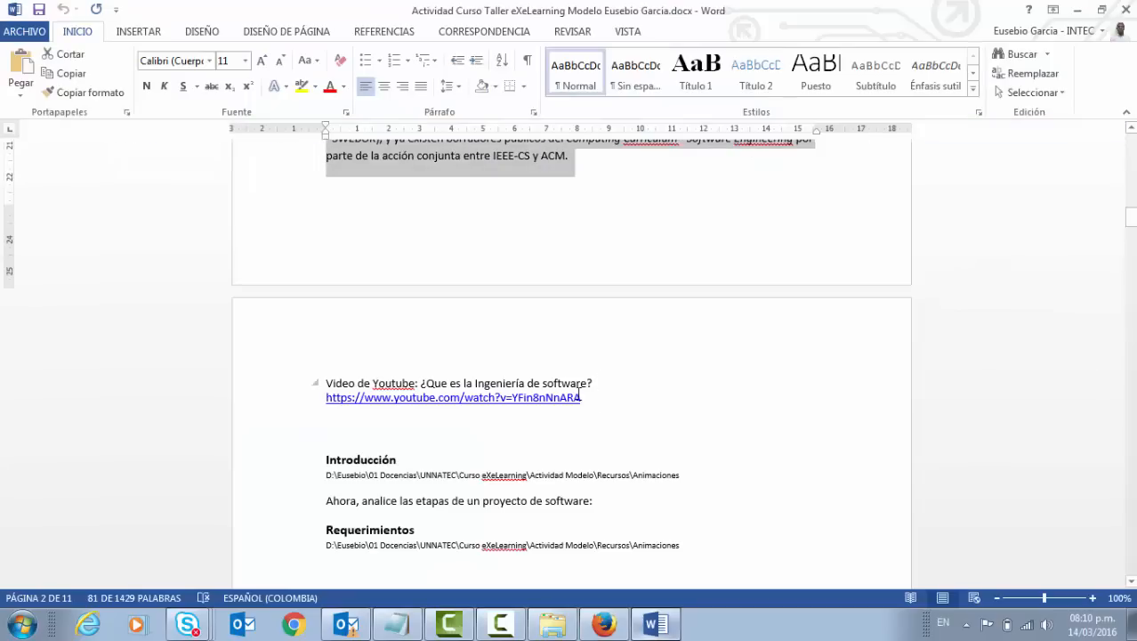
pyautogui.tripleClick(585, 398)
pyautogui.hotkey('ctrl', 'c')
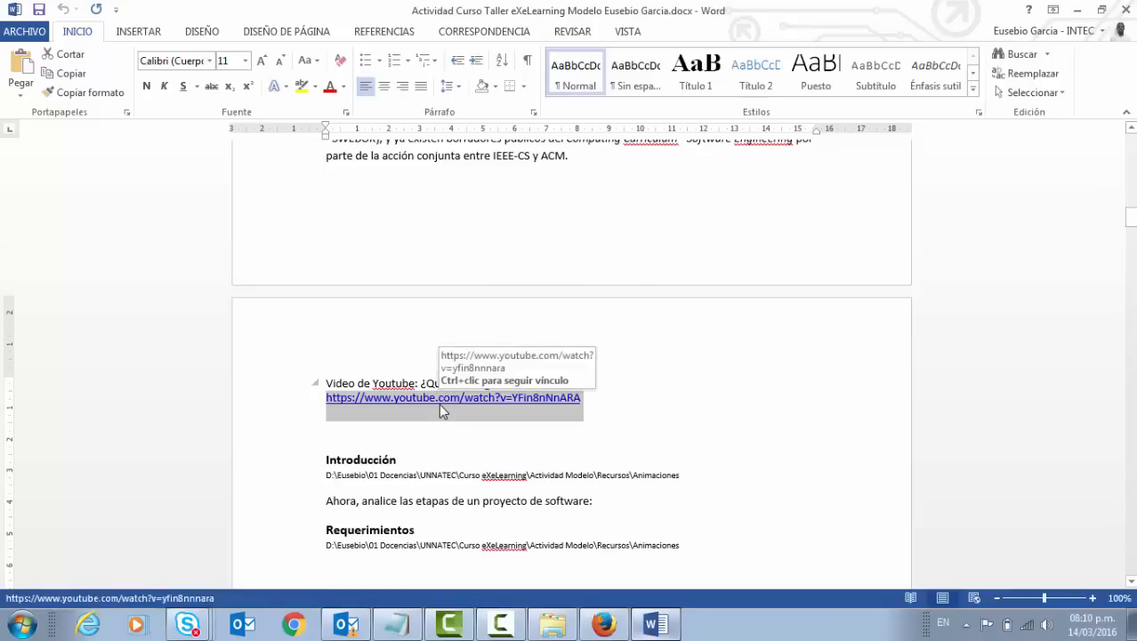
pyautogui.rightClick(604, 624)
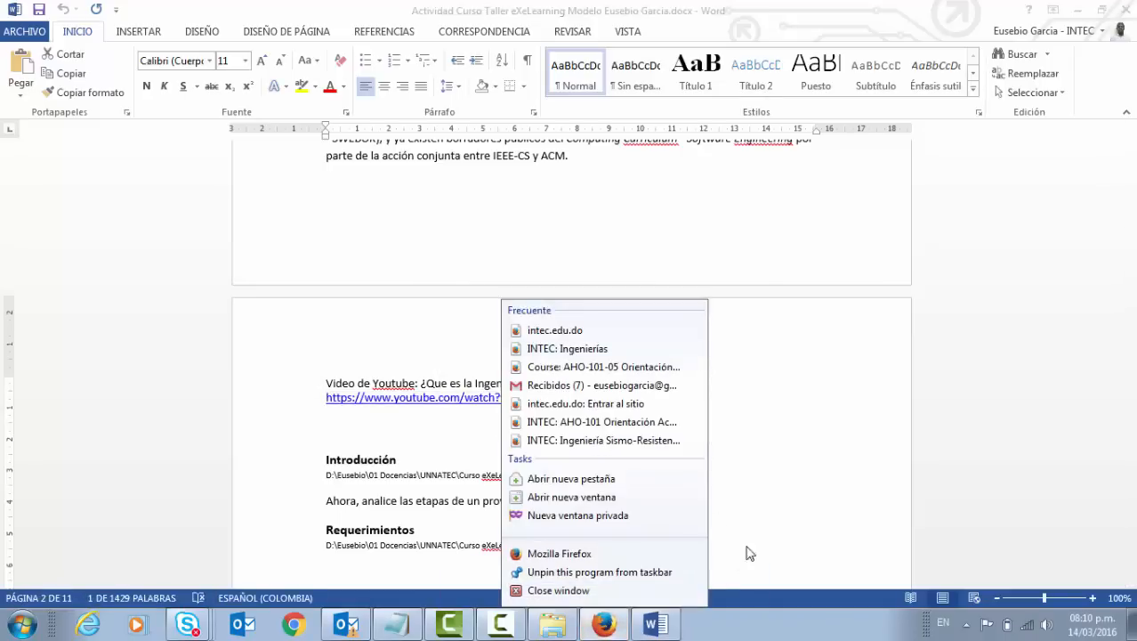
pyautogui.click(604, 624)
pyautogui.click(604, 624)
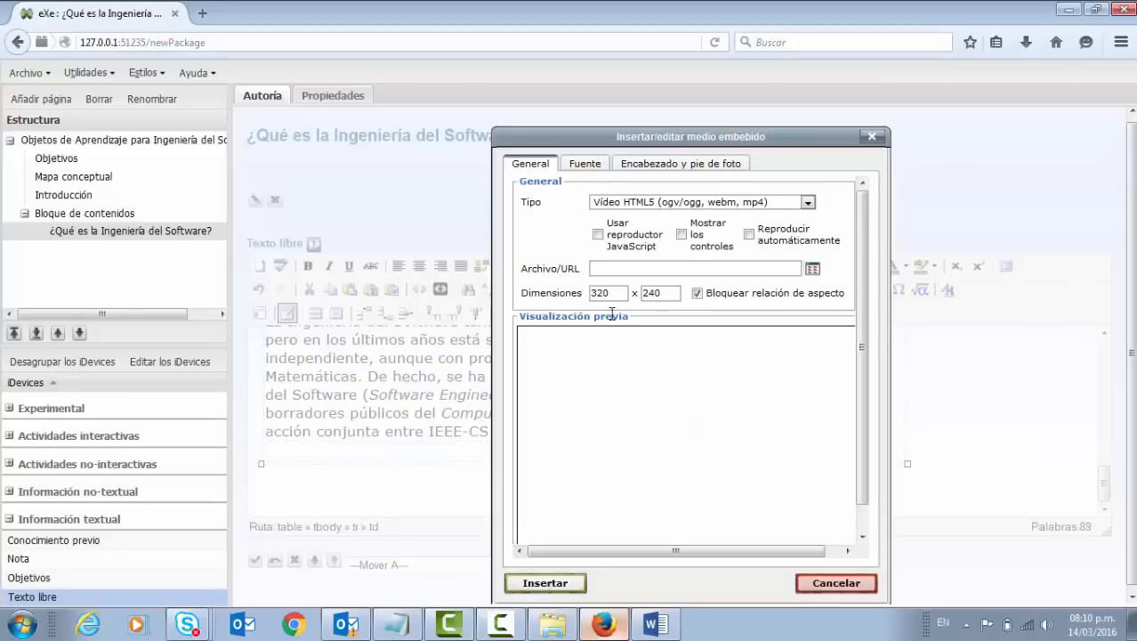
pyautogui.hotkey('ctrl', 'v')
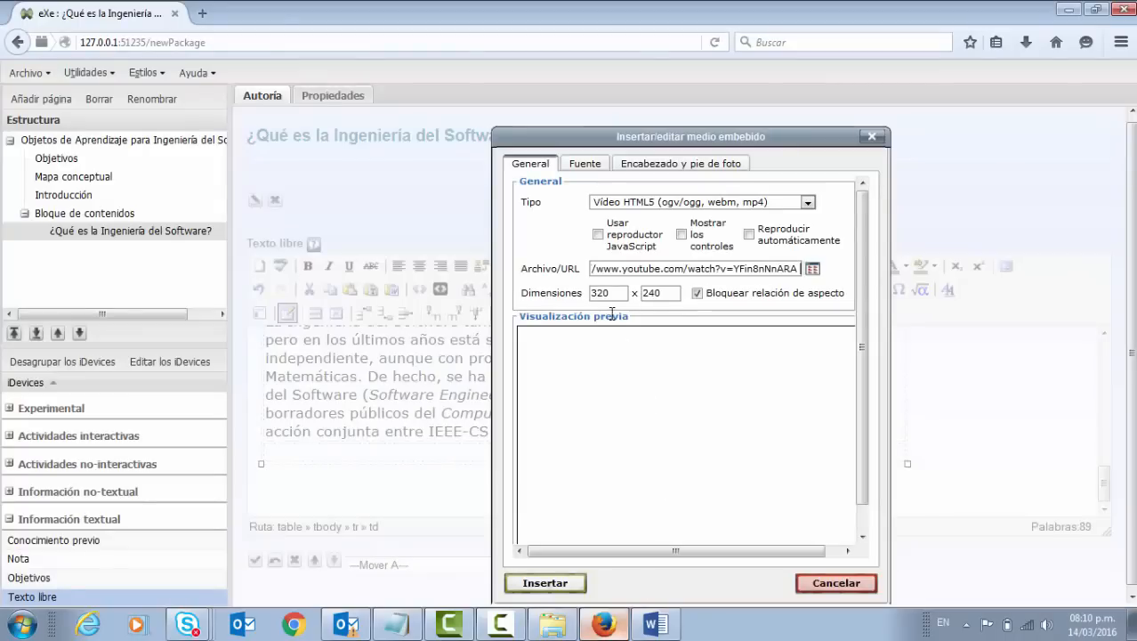
pyautogui.click(546, 584)
# Set the embedded YouTube video's width to 700 with its aspect ratio locked, and accept the Texto libre block's edits.
pyautogui.scroll(3, 682, 432)
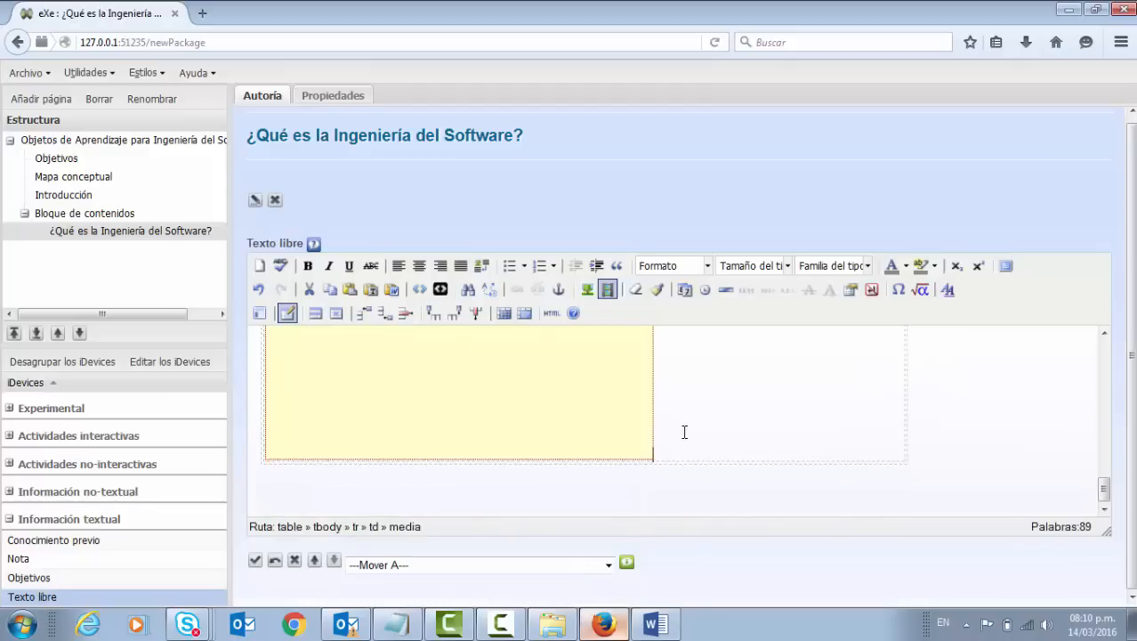
pyautogui.click(587, 422)
pyautogui.click(584, 478)
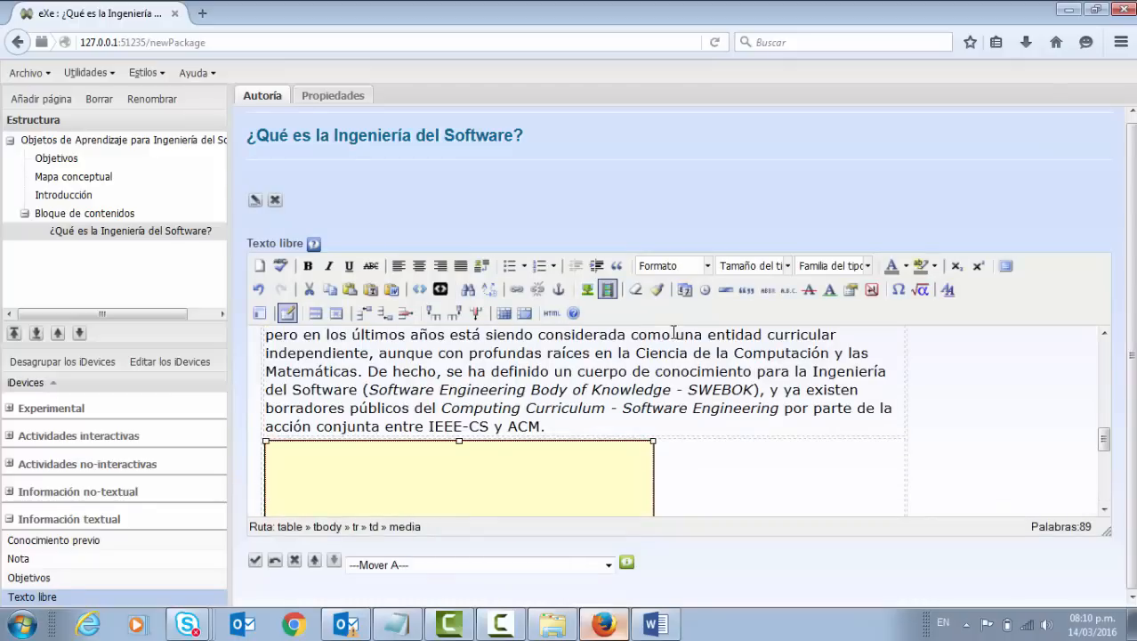
pyautogui.click(608, 289)
pyautogui.moveTo(610, 249); pyautogui.dragTo(505, 258)
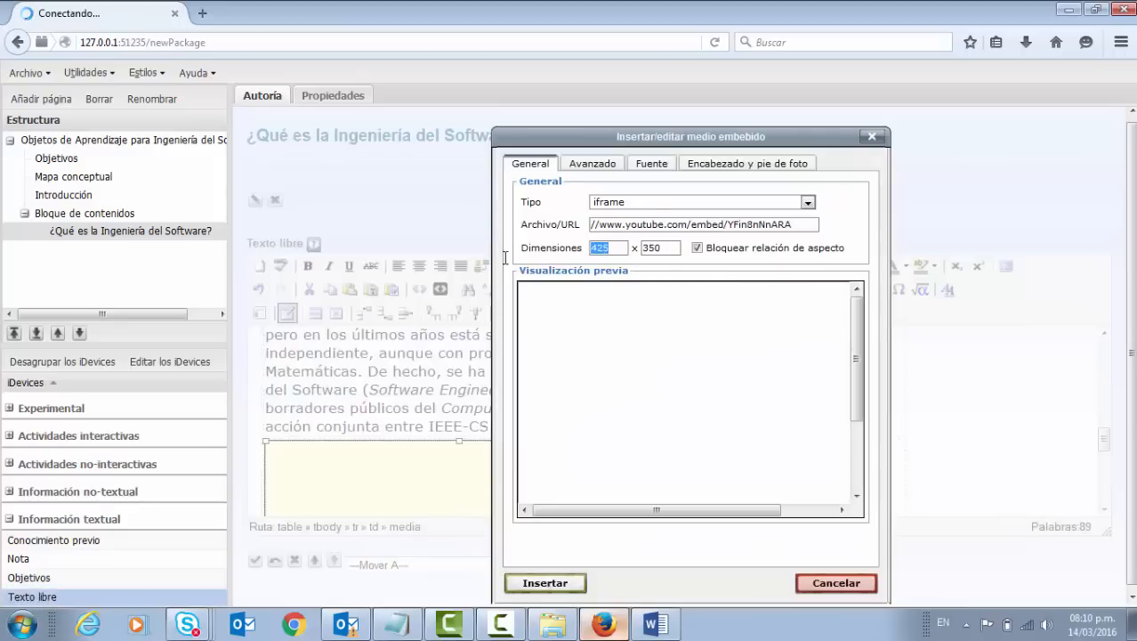
pyautogui.write('700')
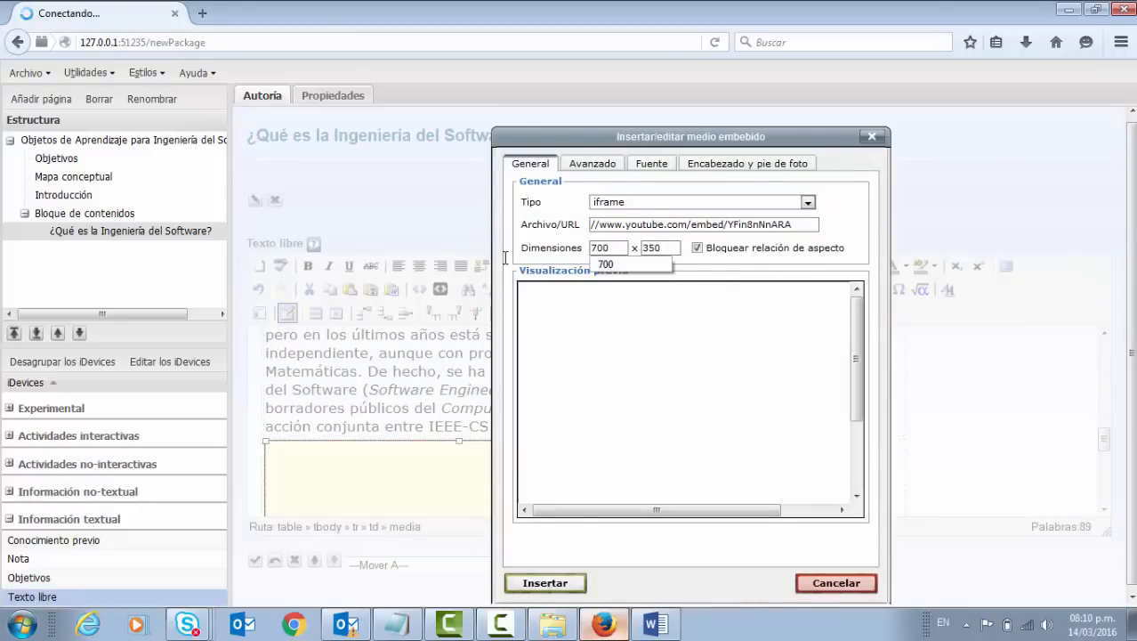
pyautogui.press('Tab')
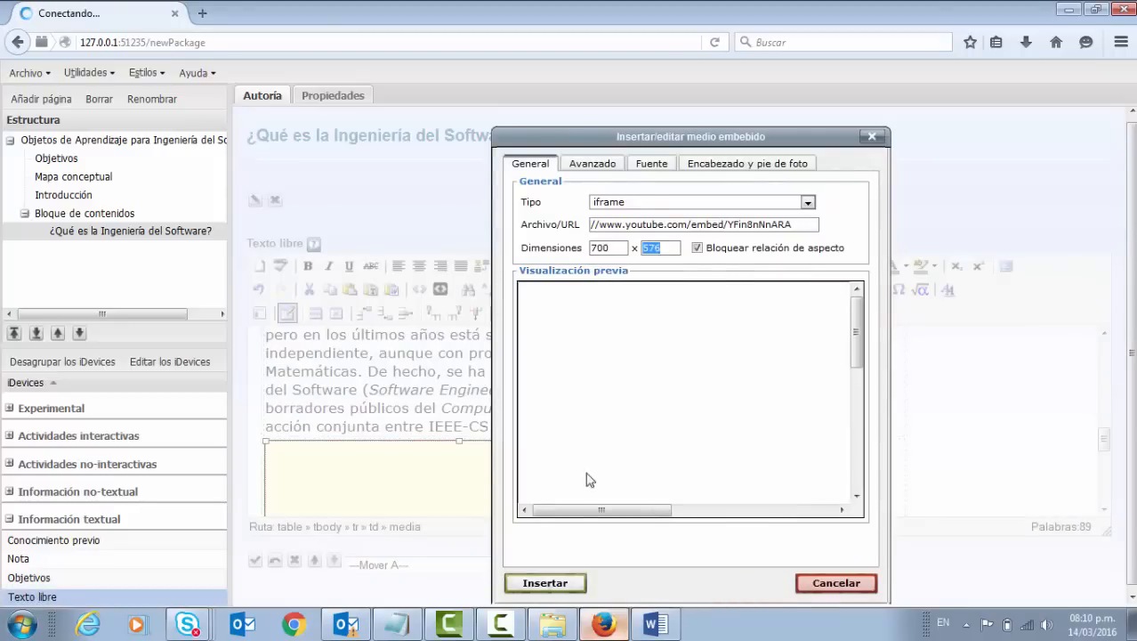
pyautogui.click(548, 583)
pyautogui.scroll(-2, 649, 452)
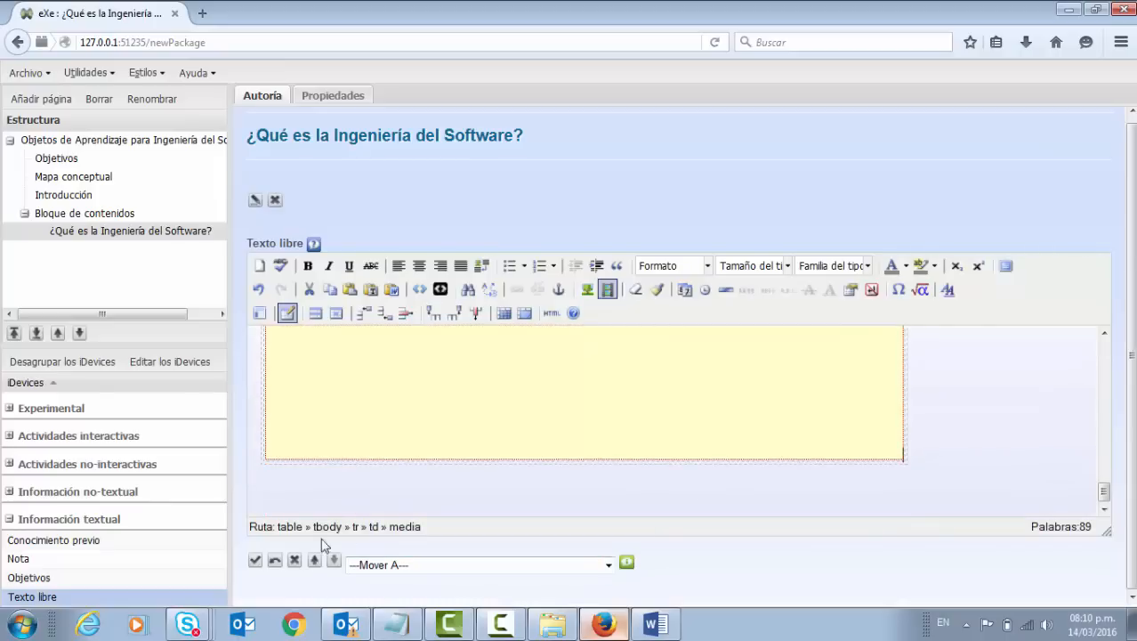
pyautogui.click(255, 559)
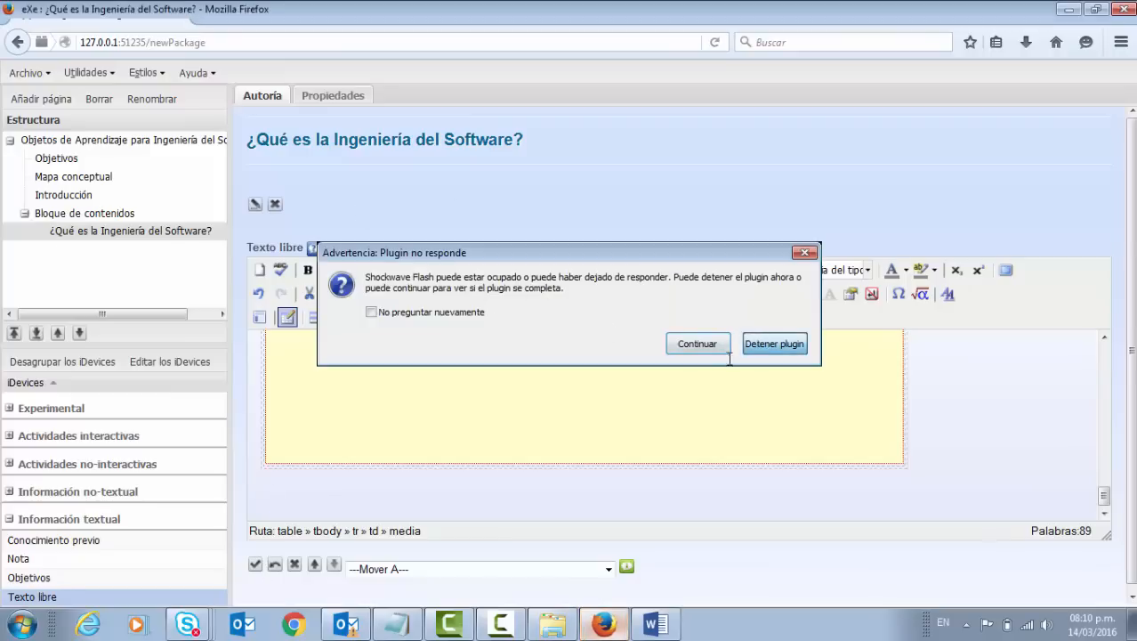
pyautogui.click(699, 349)
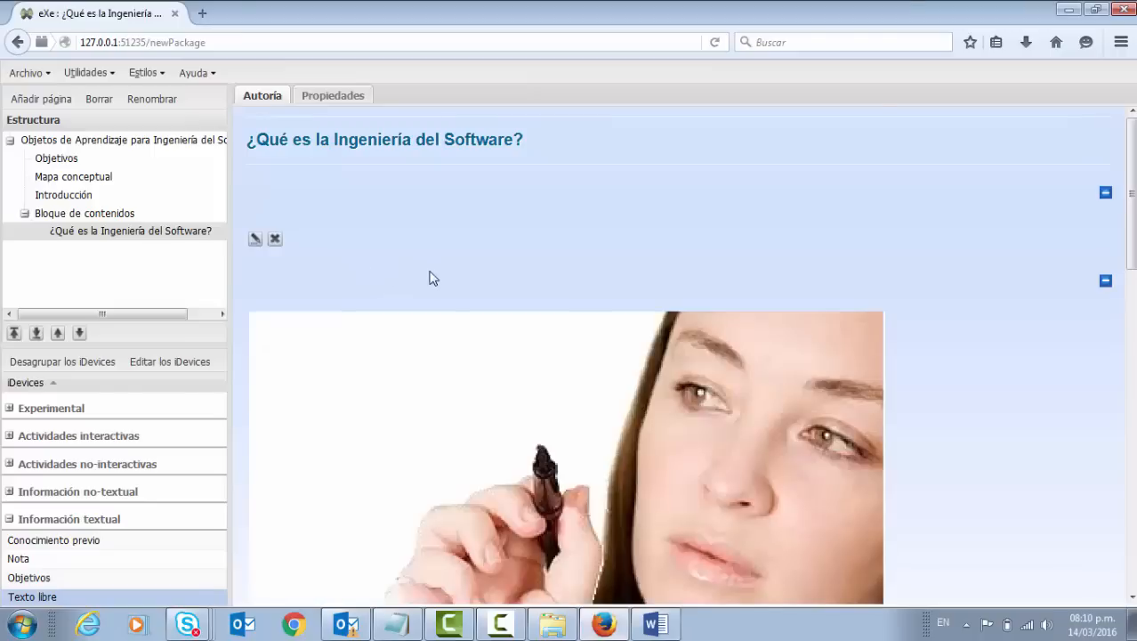
# Review the "¿Qué es la Ingeniería del Software?" page, including its animation, paragraph and embedded YouTube video.
pyautogui.scroll(-8, 444, 263)
pyautogui.scroll(8, 445, 263)
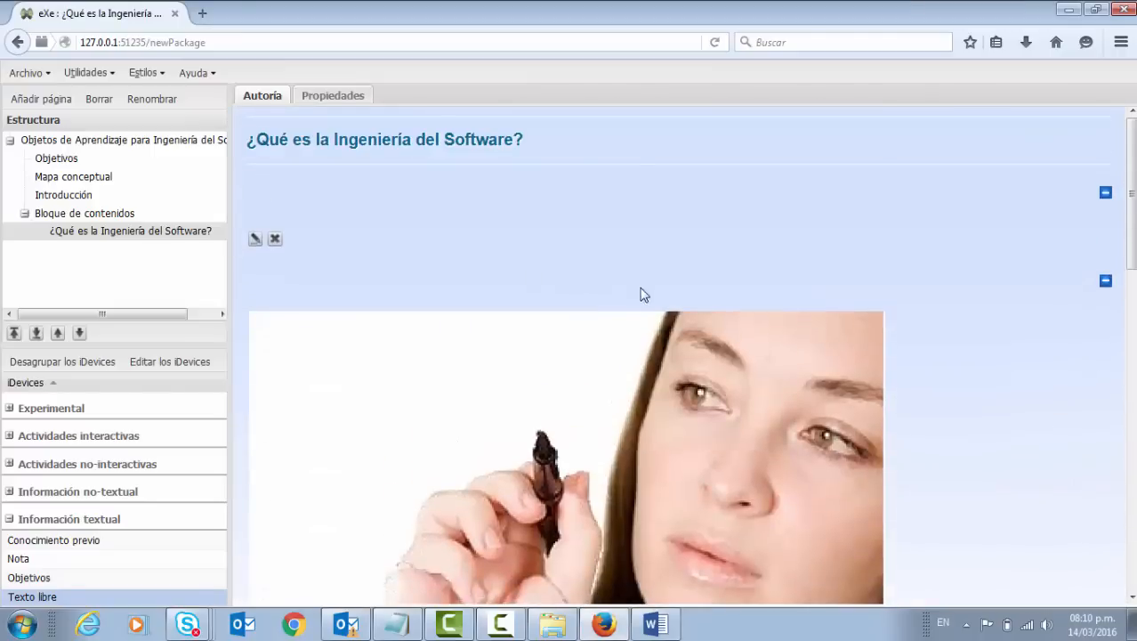
pyautogui.scroll(-3, 676, 284)
pyautogui.scroll(-5, 705, 249)
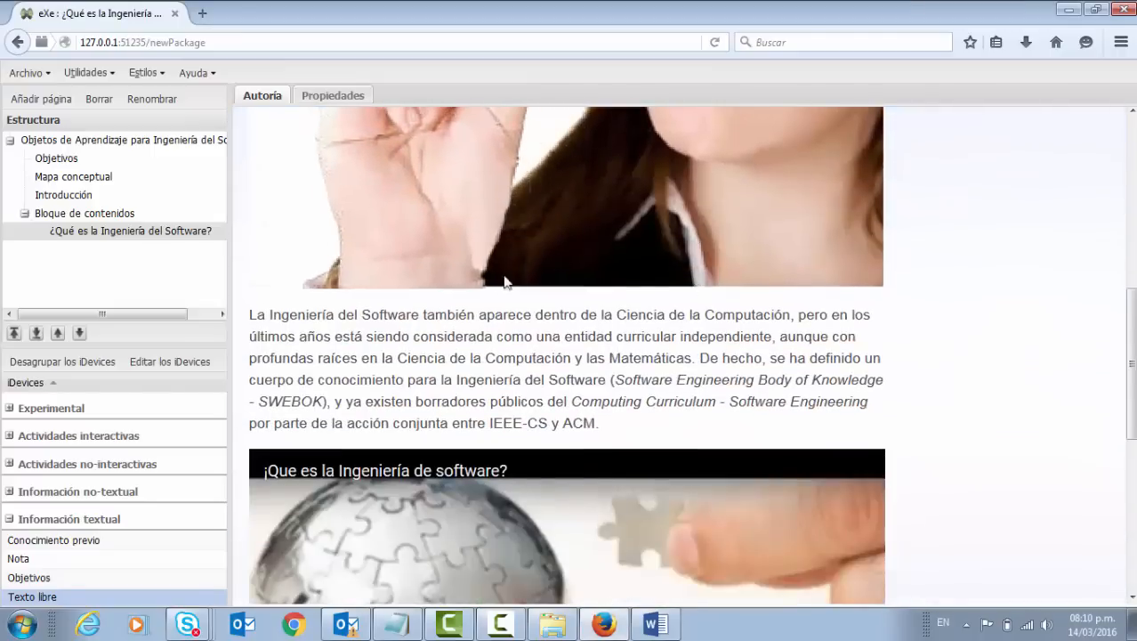
pyautogui.scroll(-5, 610, 302)
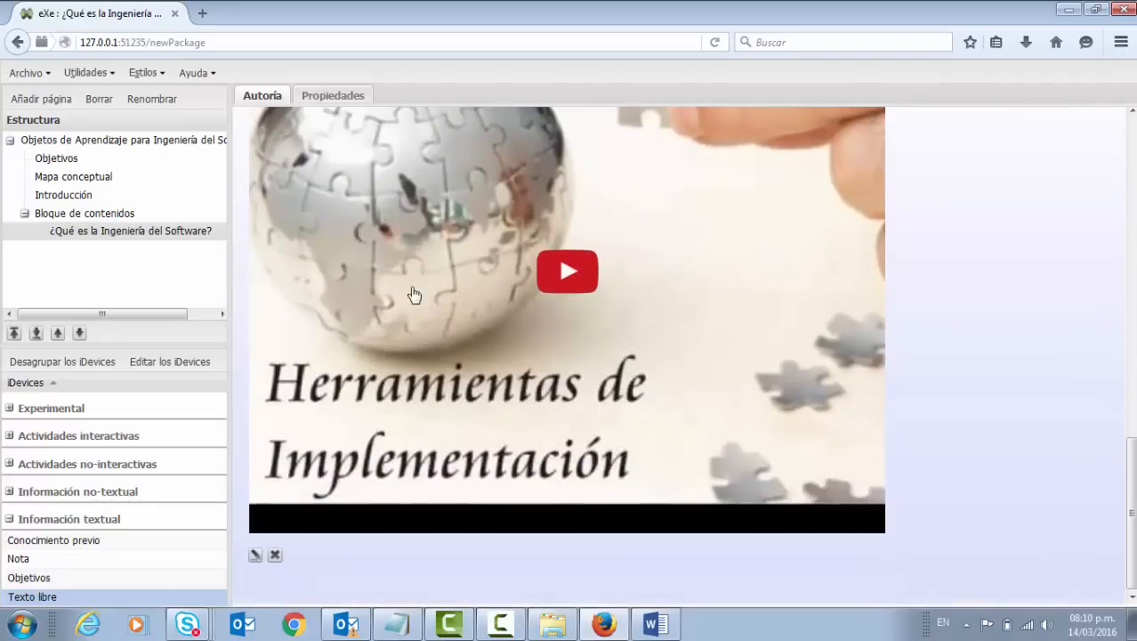
pyautogui.scroll(5, 578, 296)
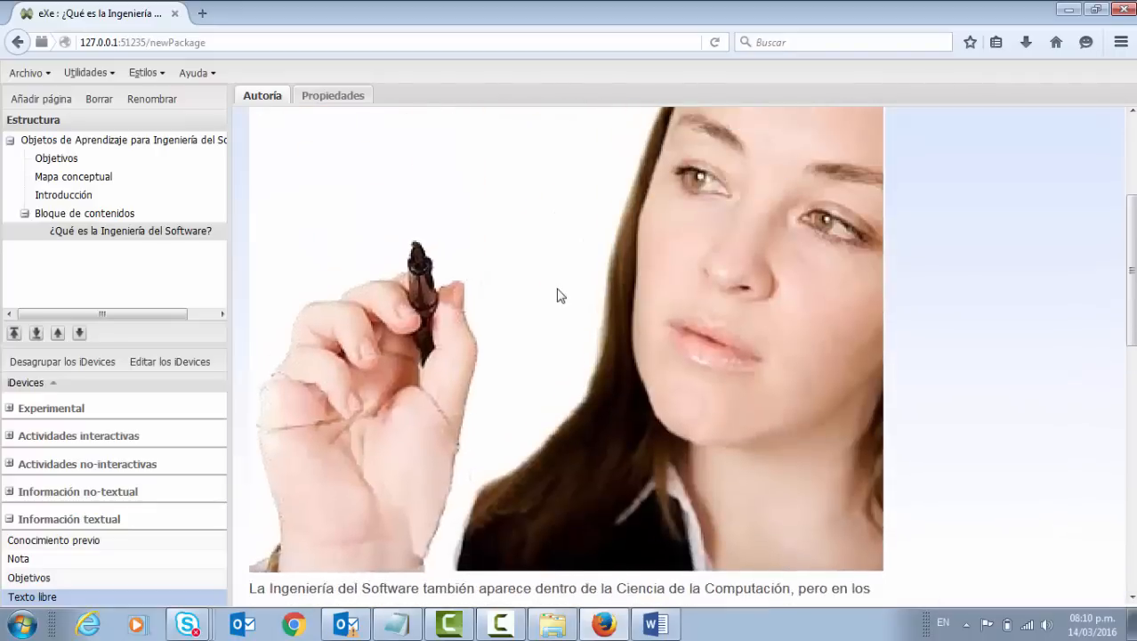
pyautogui.scroll(2, 560, 296)
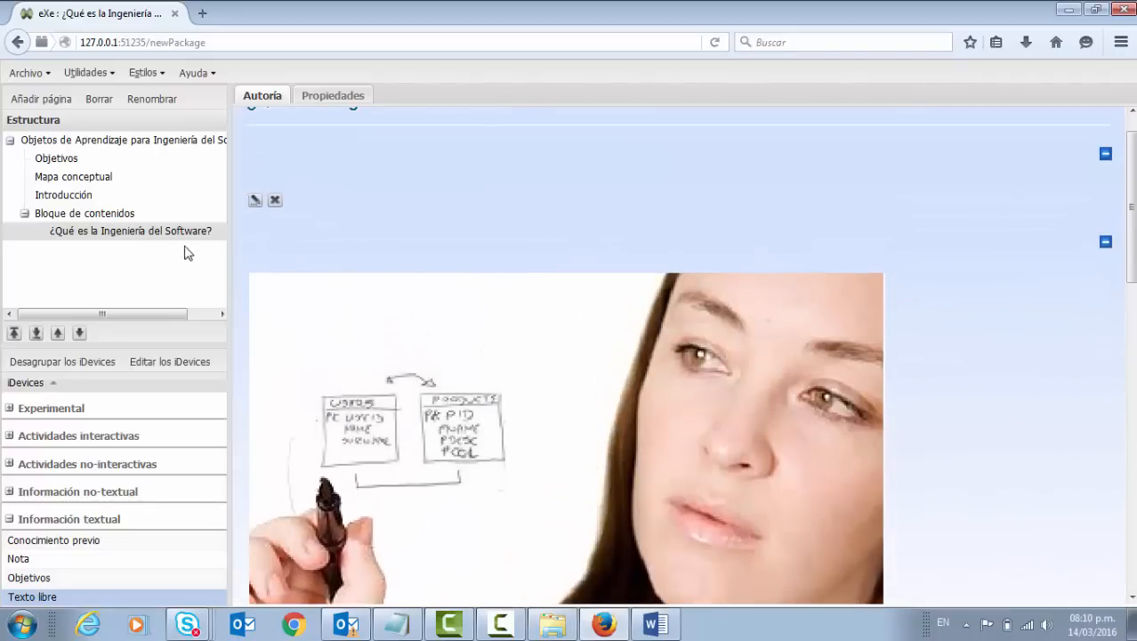
pyautogui.scroll(-5, 254, 292)
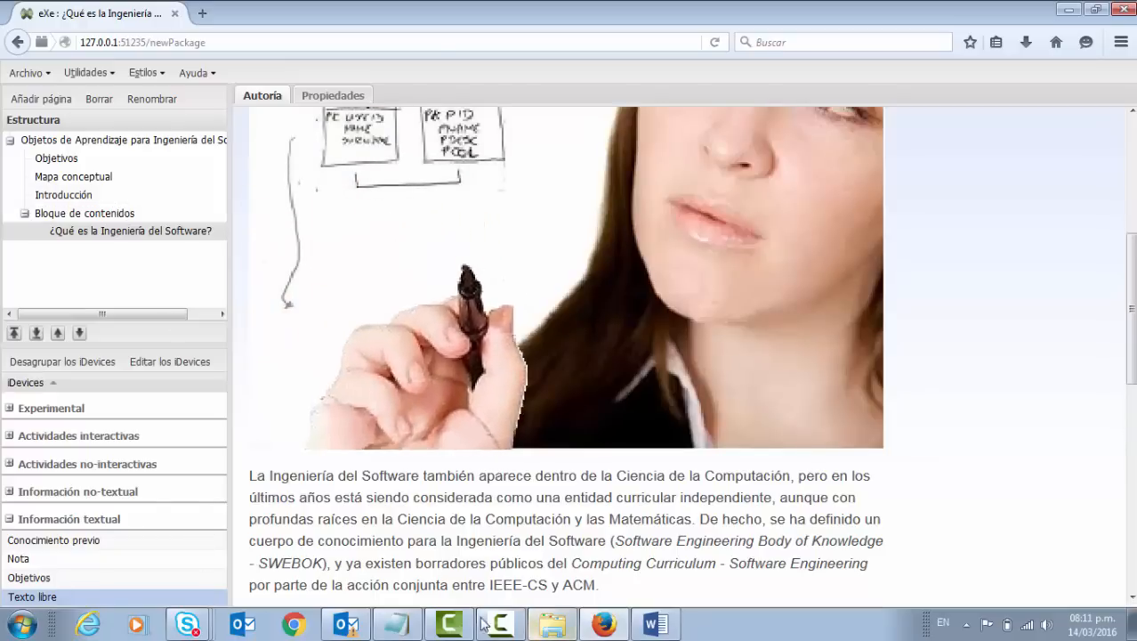
# Check the list of steps in Notepad and open the eXeLearning folder on drive D: in Windows Explorer.
pyautogui.click(397, 623)
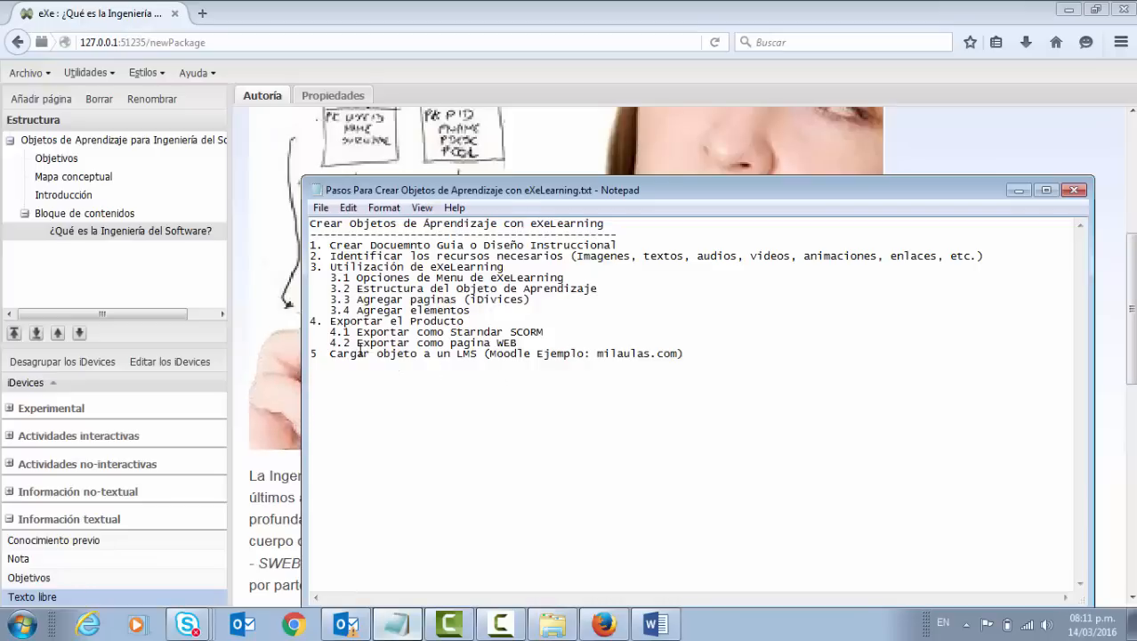
pyautogui.click(925, 146)
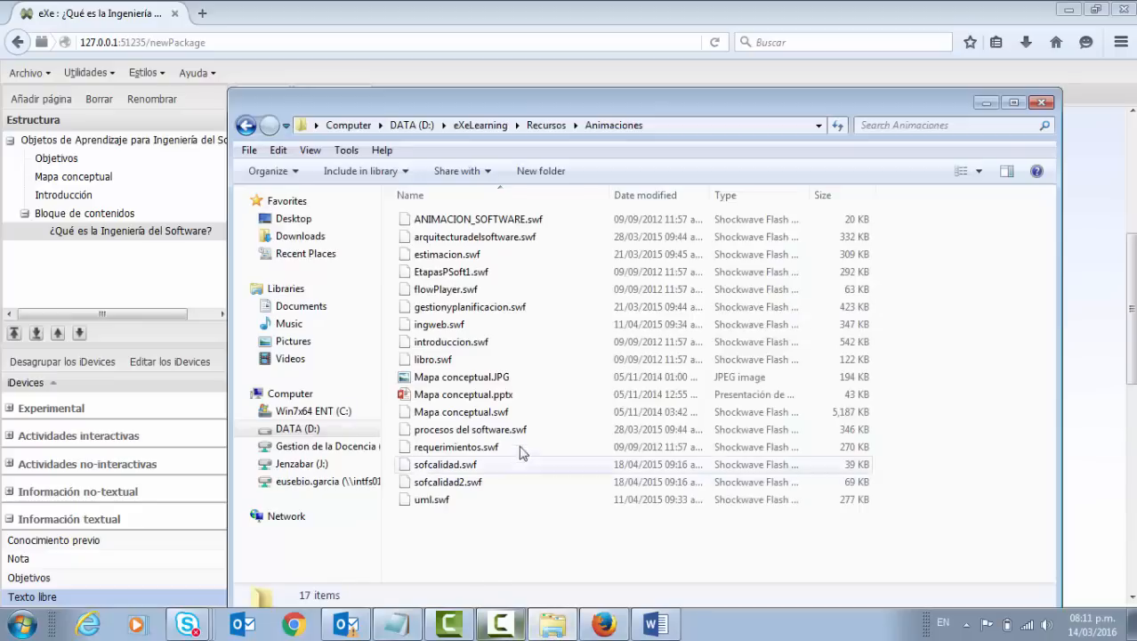
pyautogui.click(481, 125)
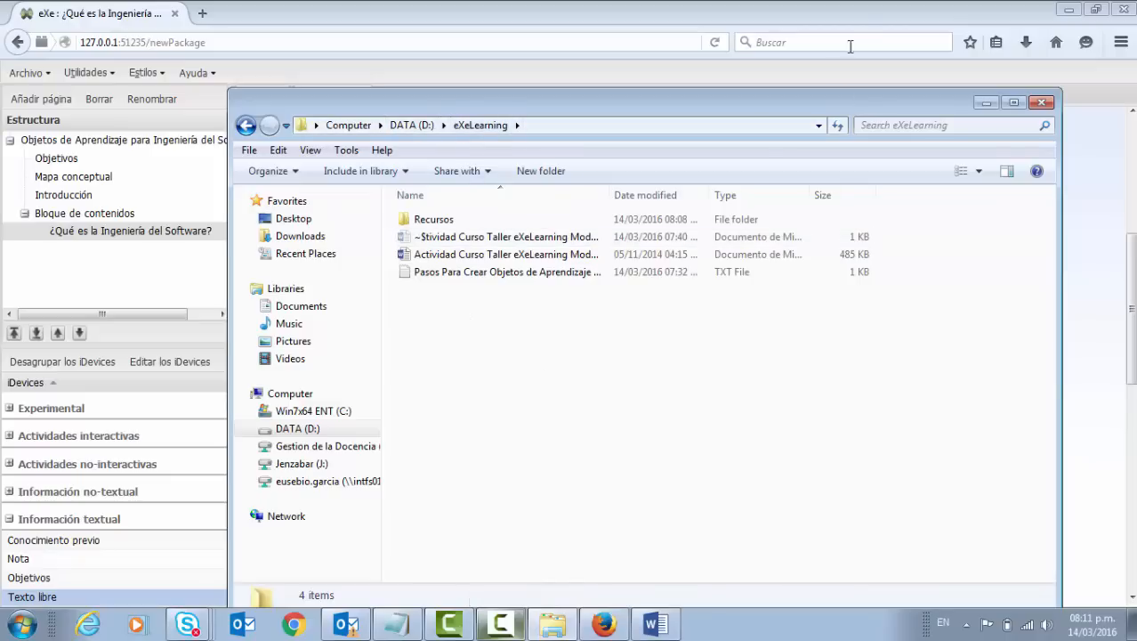
# Return to eXeLearning, start saving the package as a new file and choose the D:\eXeLearning folder.
pyautogui.click(868, 20)
pyautogui.click(29, 73)
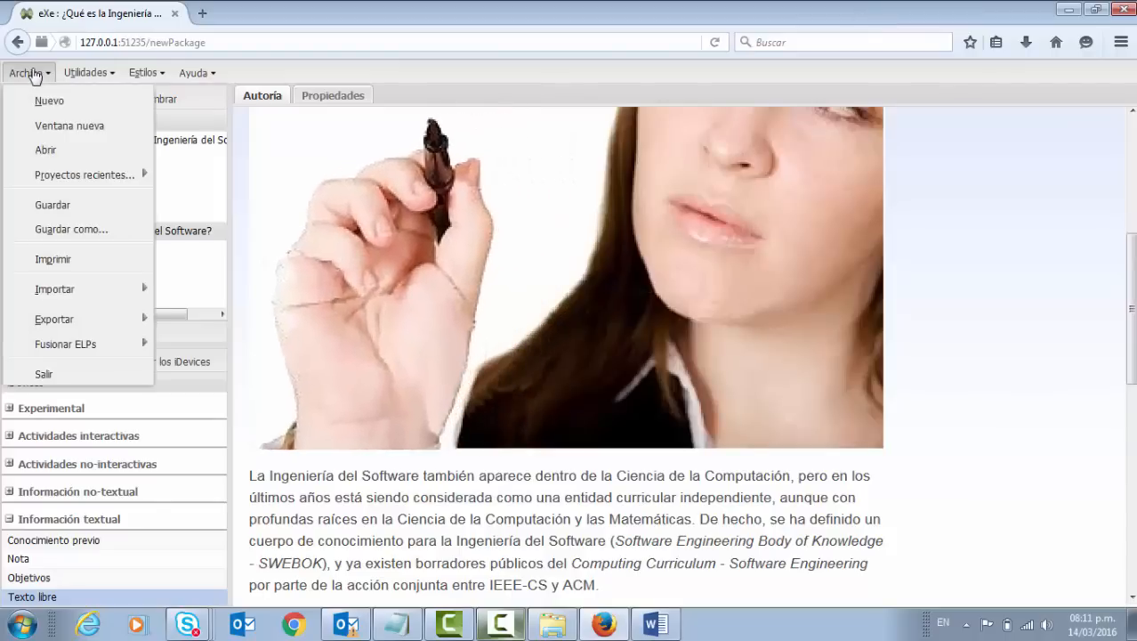
pyautogui.click(80, 229)
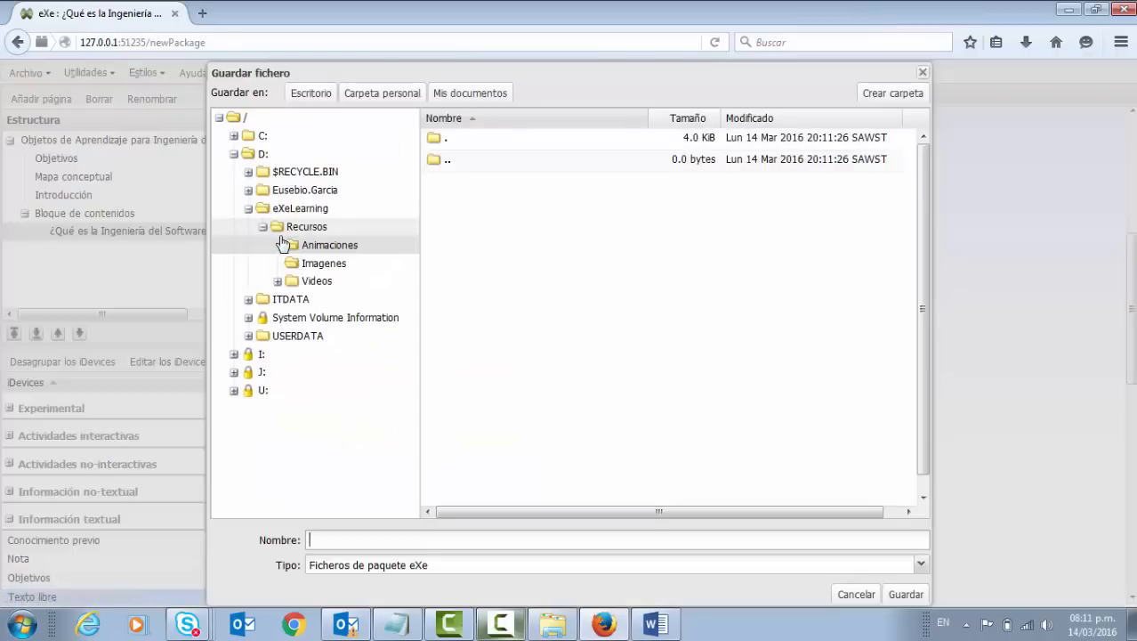
pyautogui.click(281, 243)
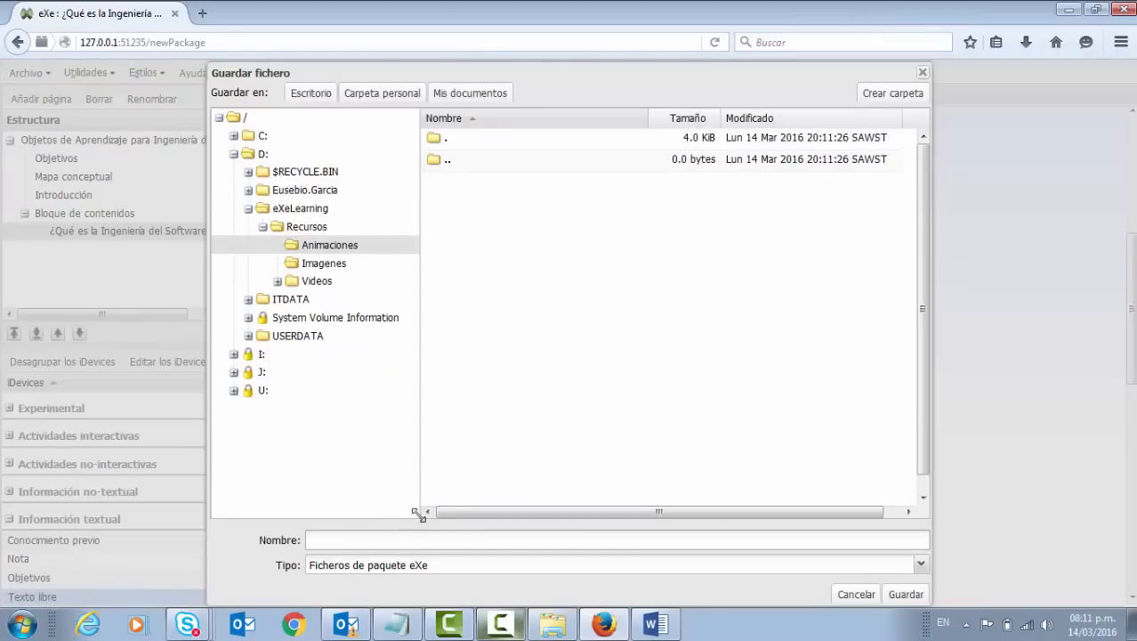
pyautogui.click(287, 210)
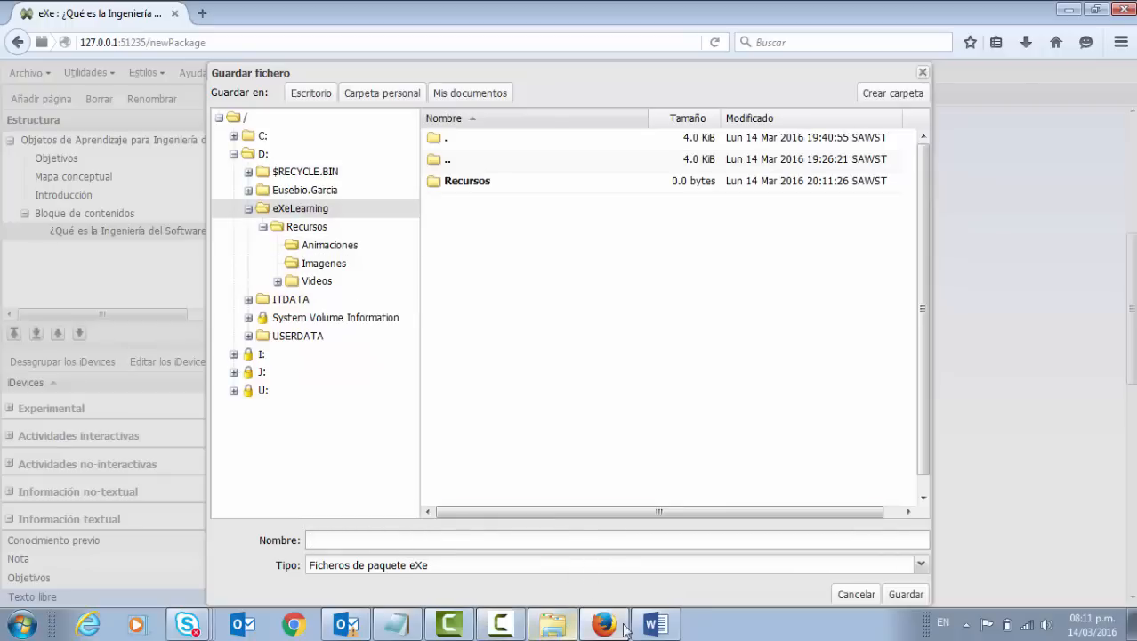
# Copy the title "Objetos de Aprendizaje para Ingeniería del Software" from the Word document and save the eXeLearning package under that name.
pyautogui.click(655, 624)
pyautogui.scroll(20, 622, 388)
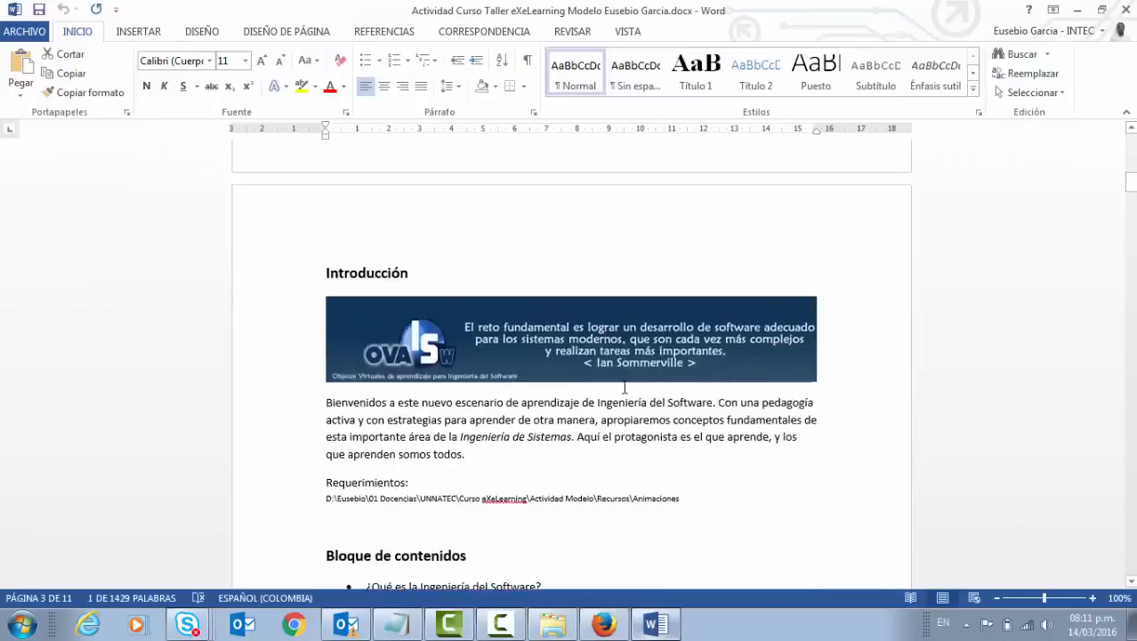
pyautogui.scroll(1, 625, 388)
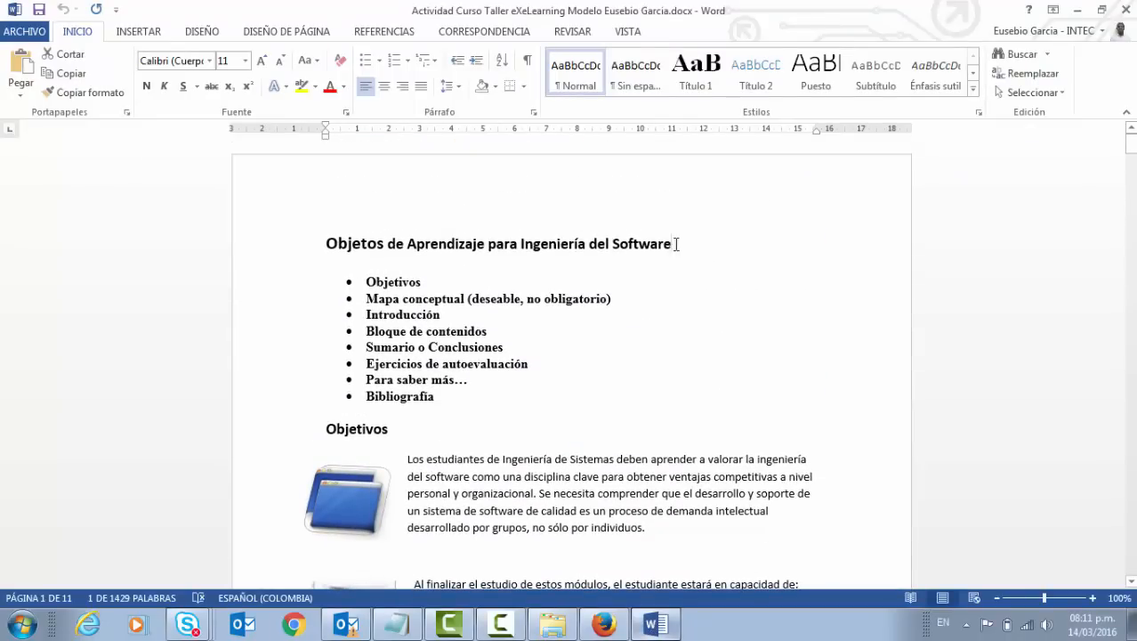
pyautogui.moveTo(677, 244); pyautogui.dragTo(351, 223)
pyautogui.hotkey('ctrl', 'c')
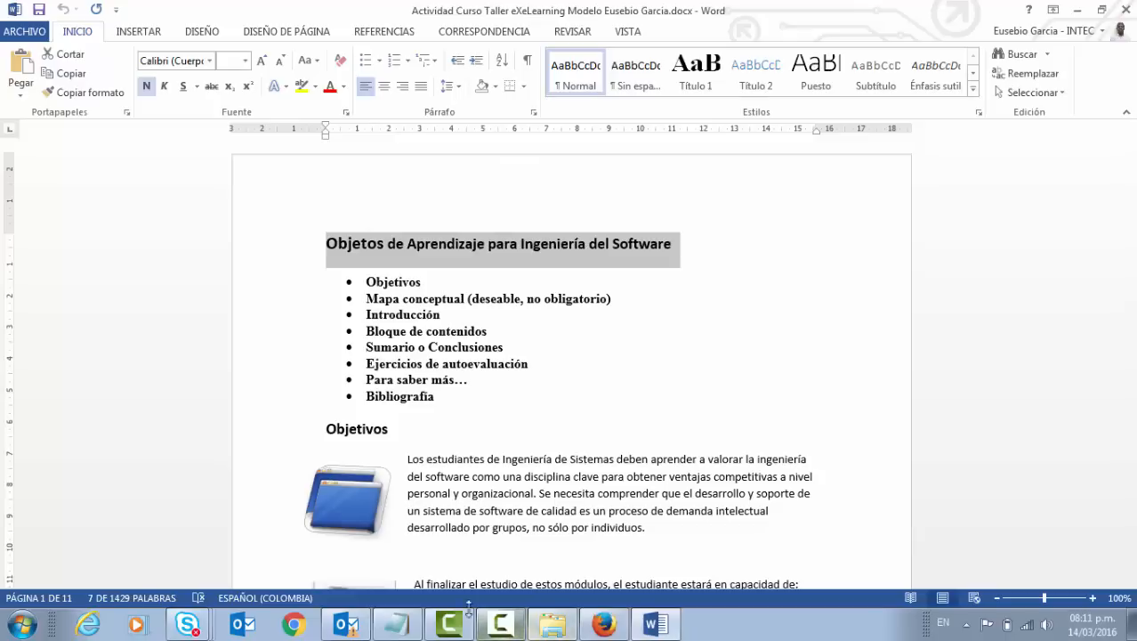
pyautogui.click(604, 623)
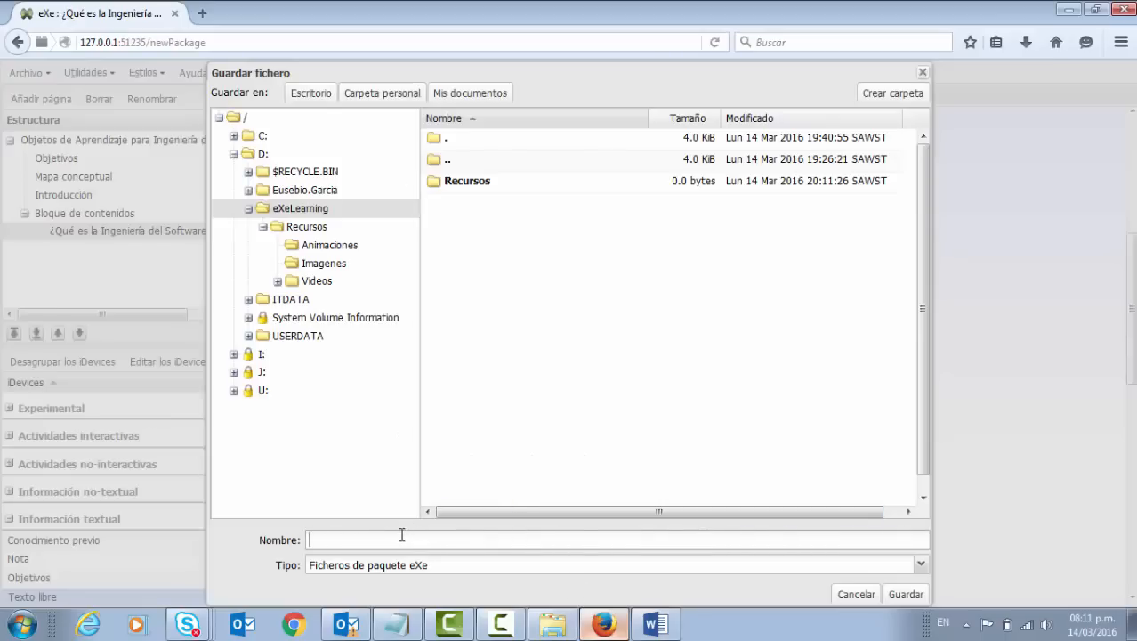
pyautogui.hotkey('ctrl', 'v')
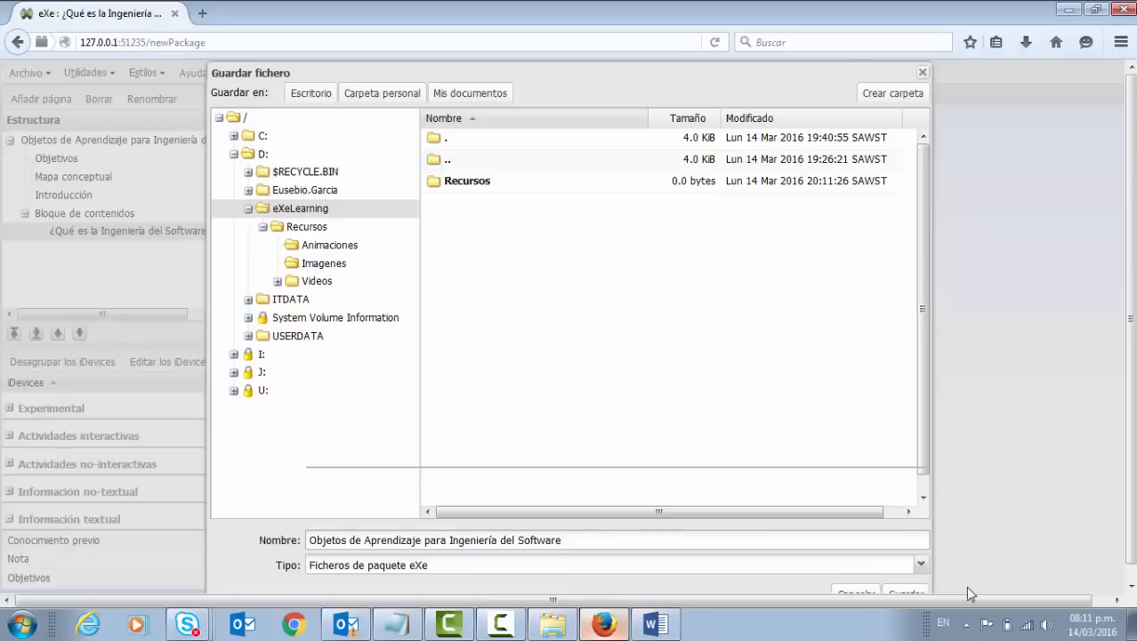
pyautogui.scroll(-1, 970, 593)
pyautogui.click(905, 581)
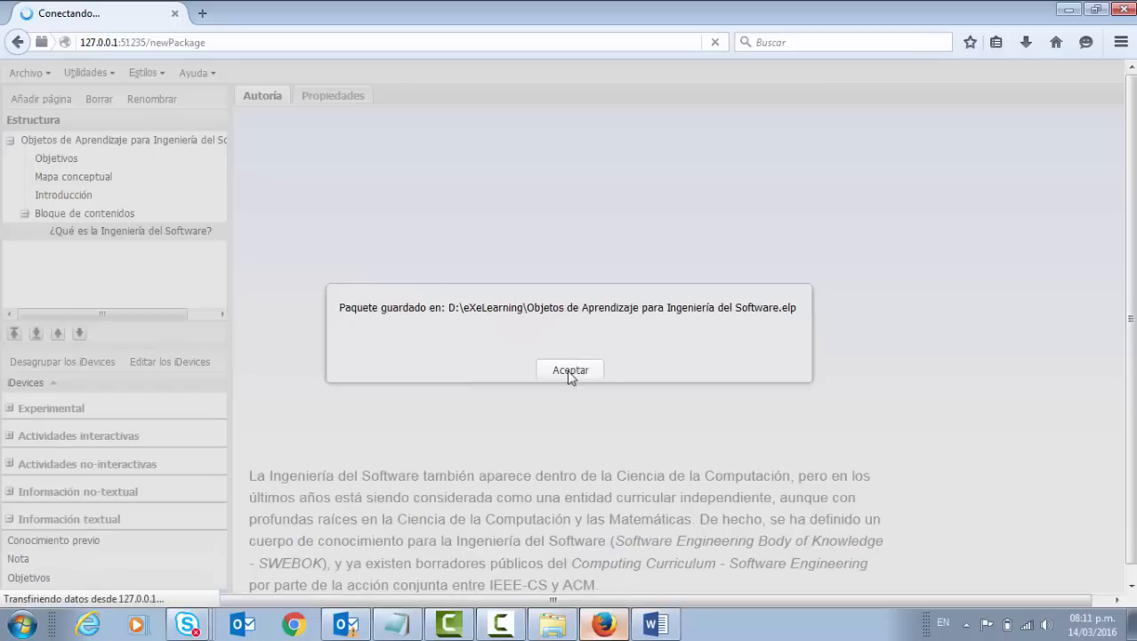
pyautogui.click(571, 371)
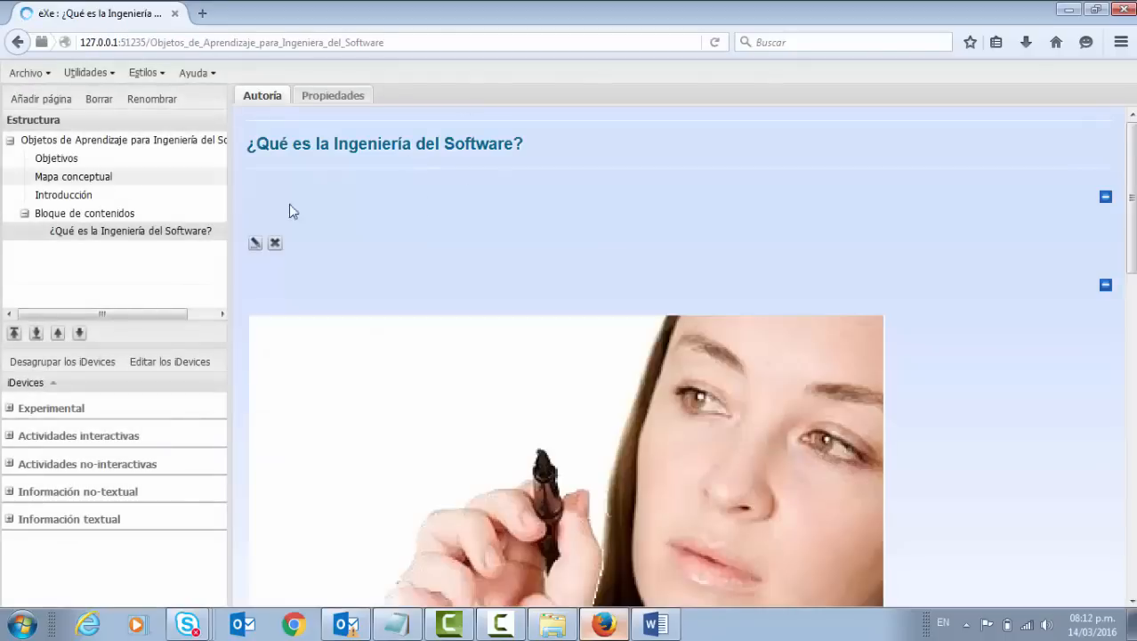
# Find the saved .elp package in Windows Explorer's eXeLearning folder and widen the Name column to read its full name.
pyautogui.scroll(-10, 356, 294)
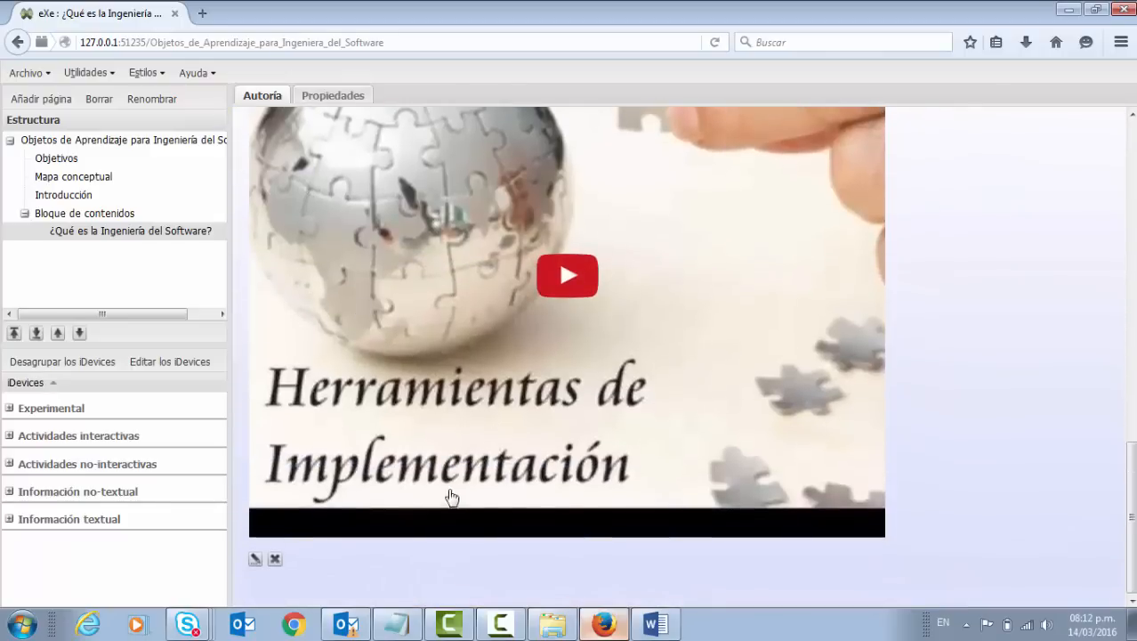
pyautogui.click(552, 624)
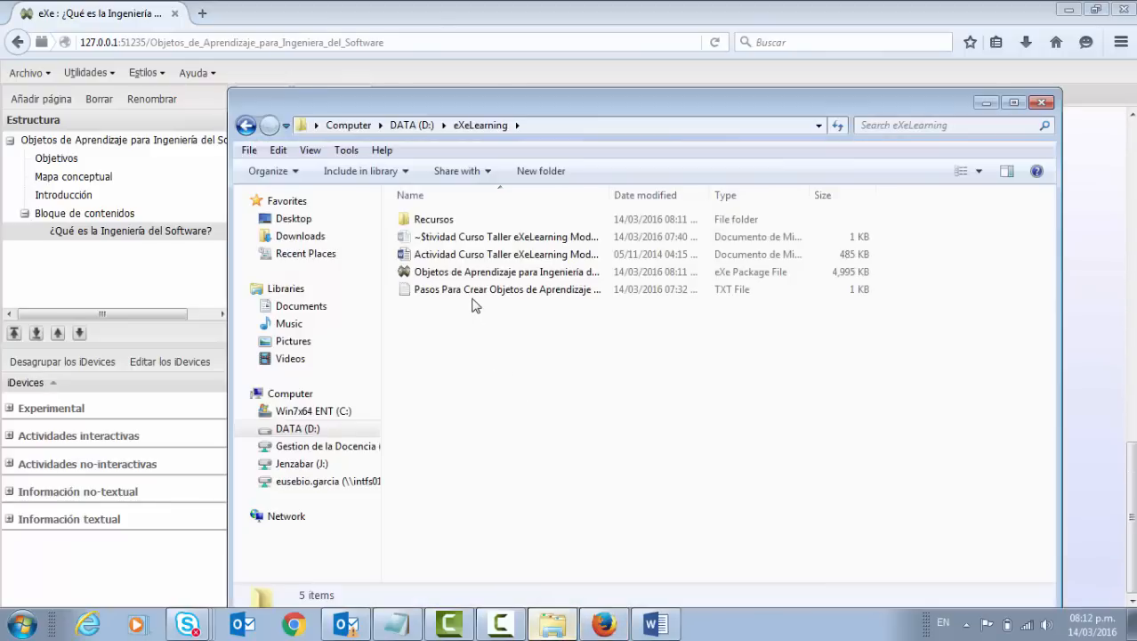
pyautogui.click(454, 274)
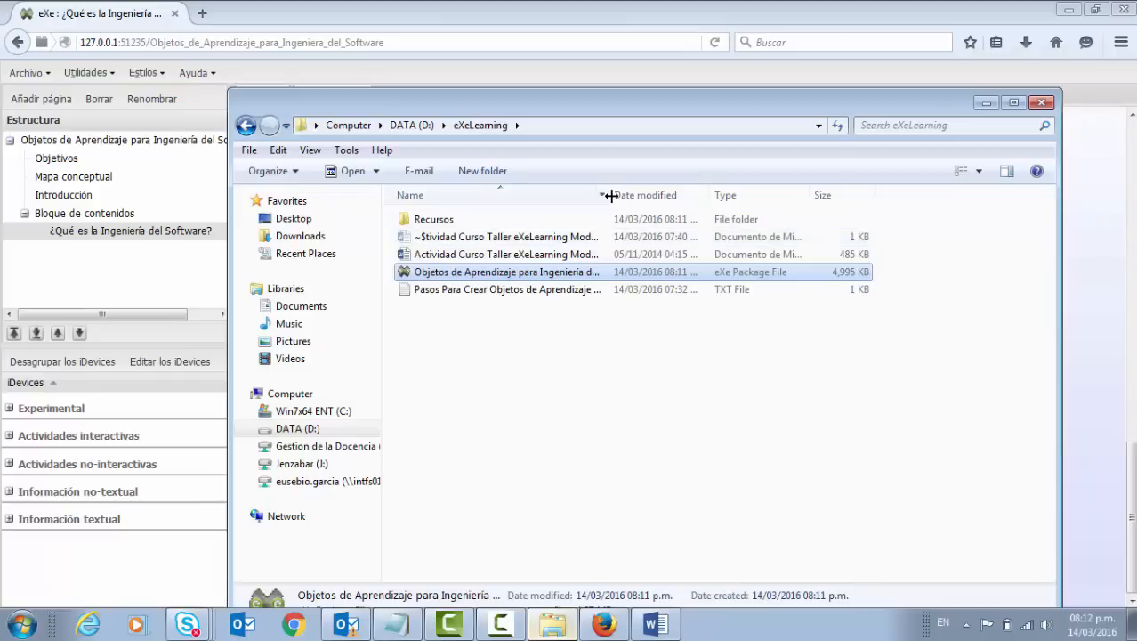
pyautogui.moveTo(610, 194); pyautogui.dragTo(739, 195)
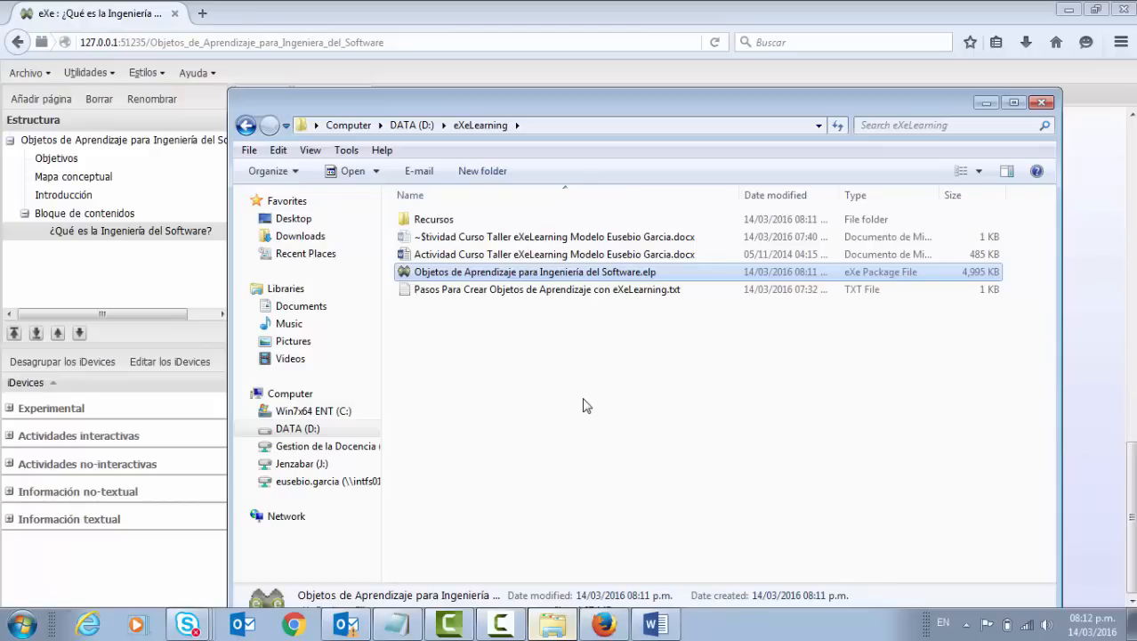
# Consult the Notepad list for the remaining steps and bring the eXeLearning folder back up in Windows Explorer.
pyautogui.click(986, 102)
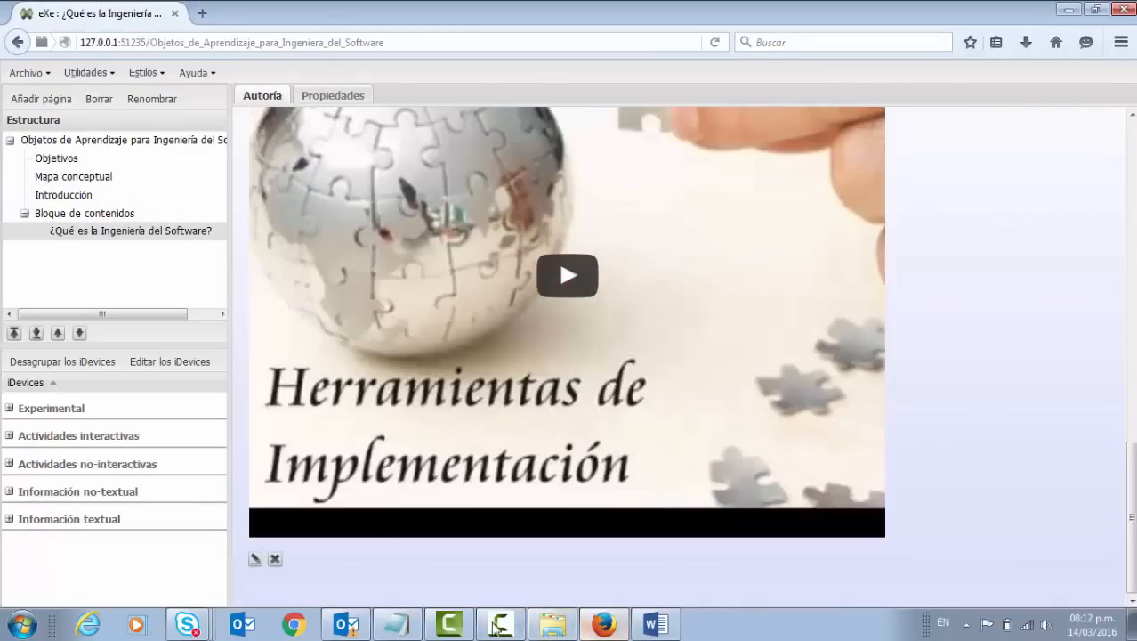
pyautogui.click(398, 625)
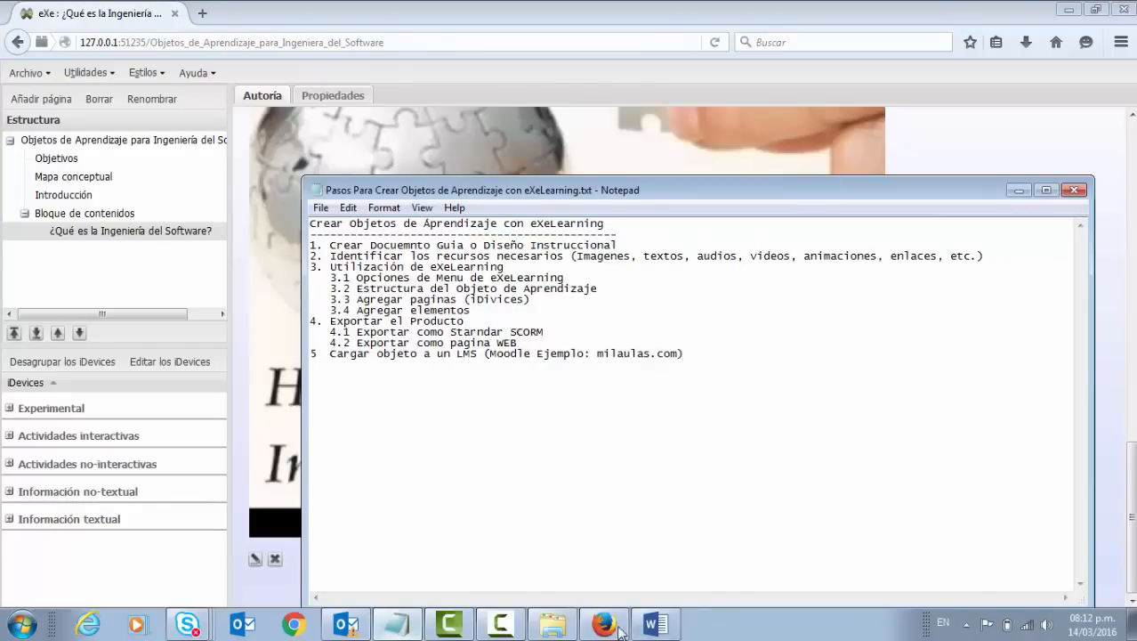
pyautogui.click(552, 625)
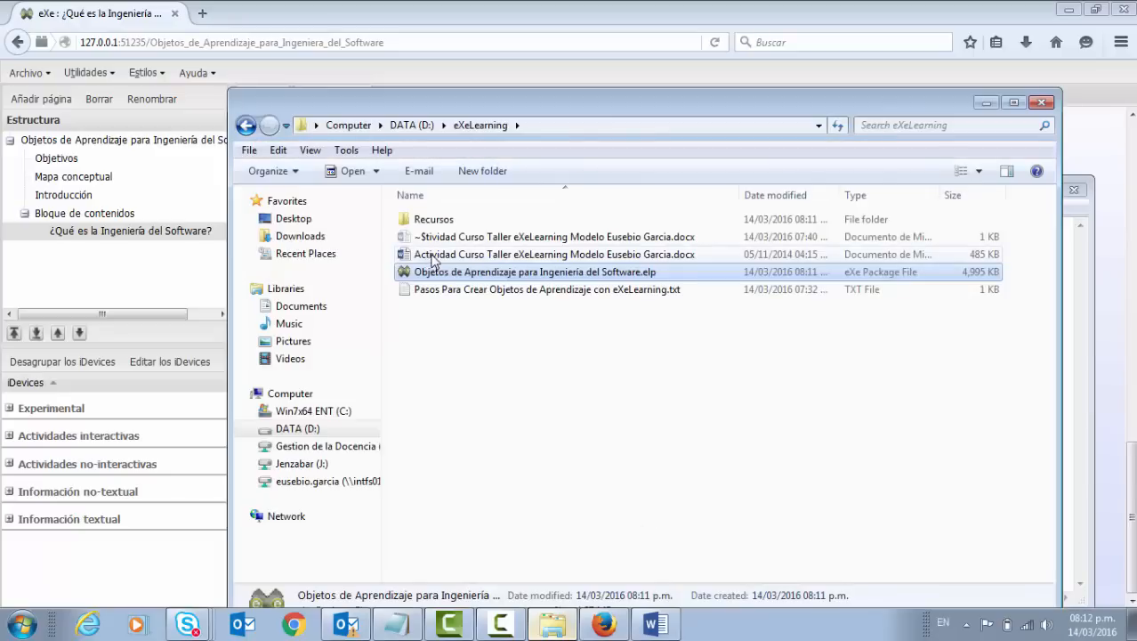
# Create a folder named Producto inside D:\eXeLearning and open it.
pyautogui.rightClick(444, 335)
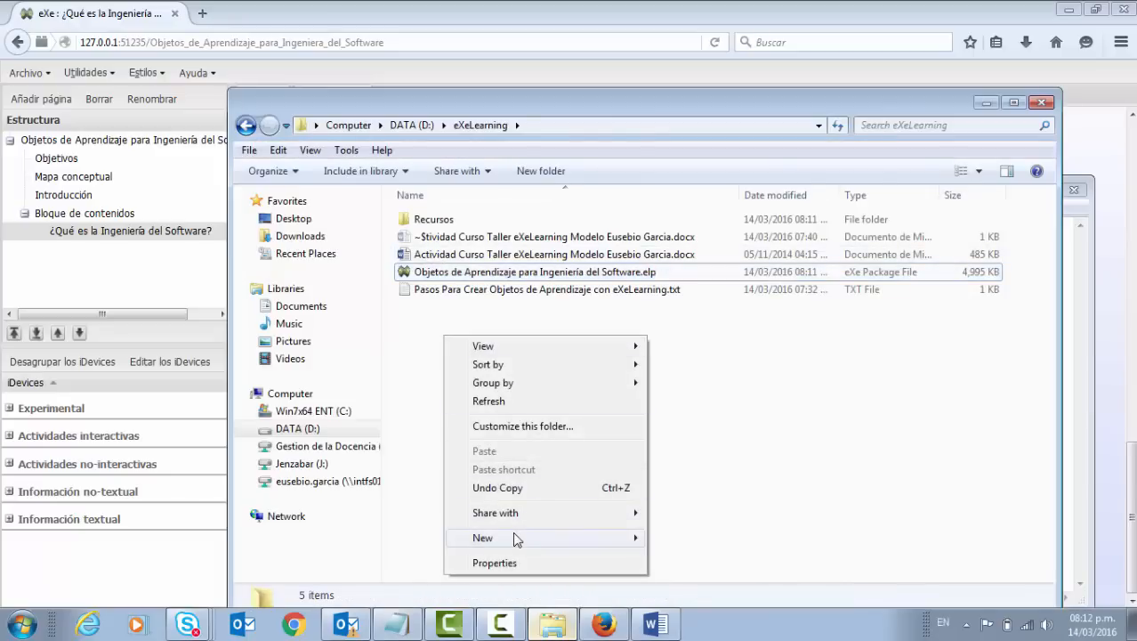
pyautogui.moveTo(515, 539)
pyautogui.click(685, 292)
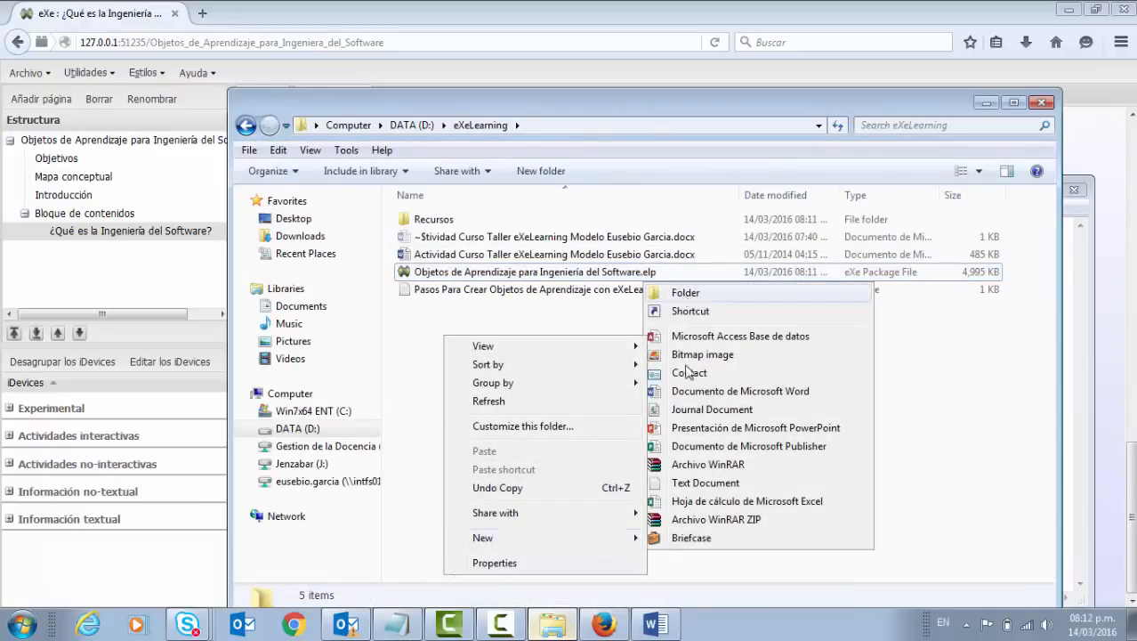
pyautogui.write('Pr')
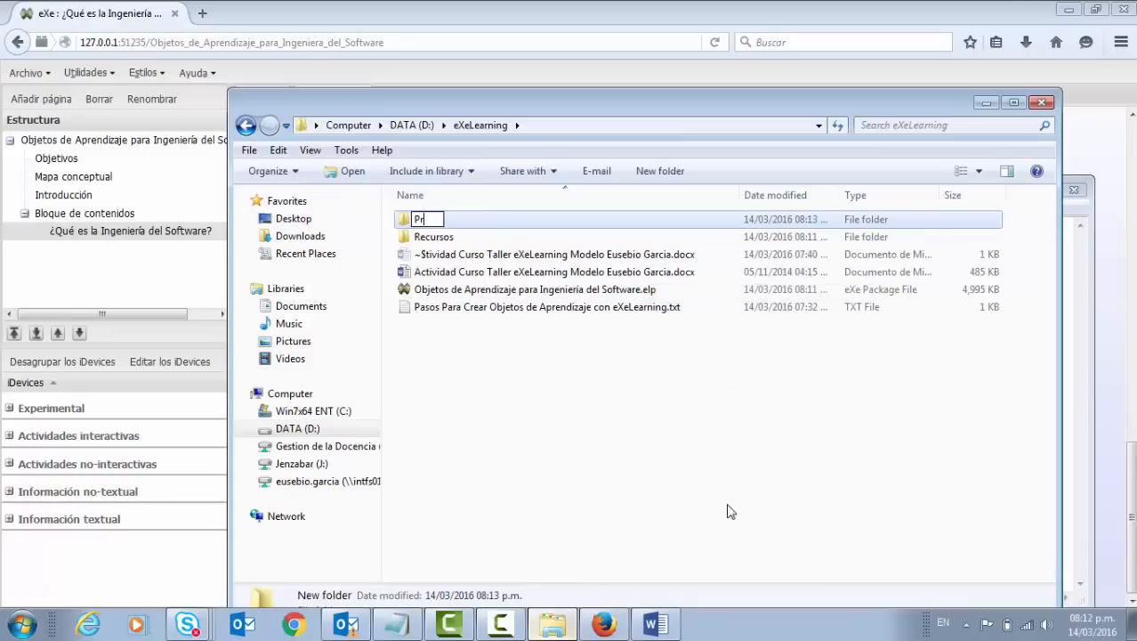
pyautogui.write('oducto')
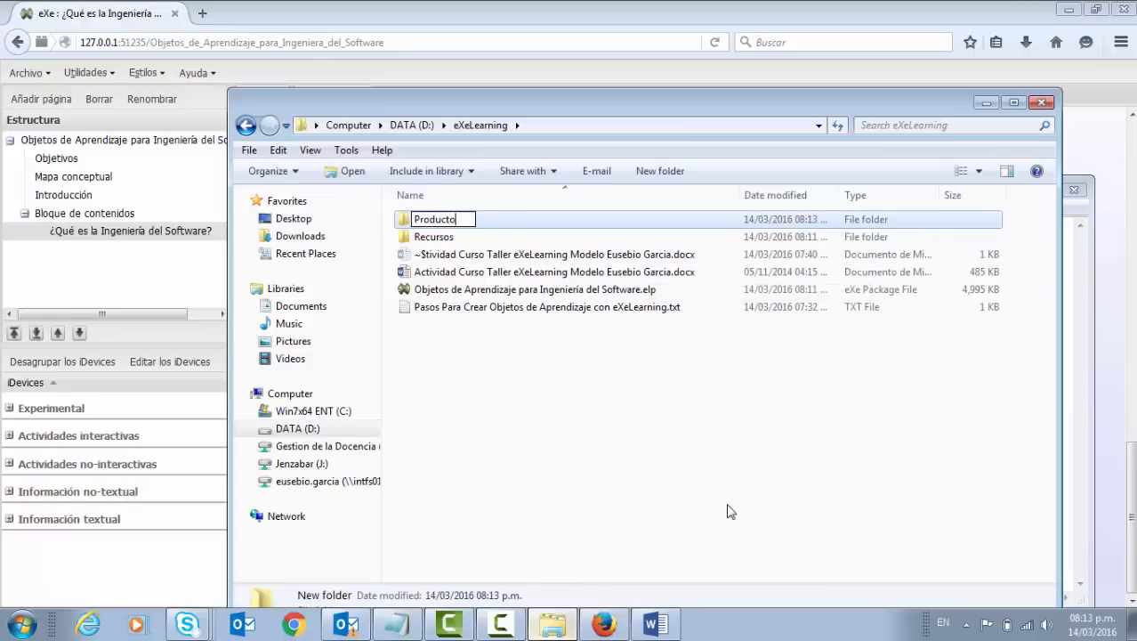
pyautogui.click(503, 406)
pyautogui.click(409, 223)
pyautogui.doubleClick(410, 221)
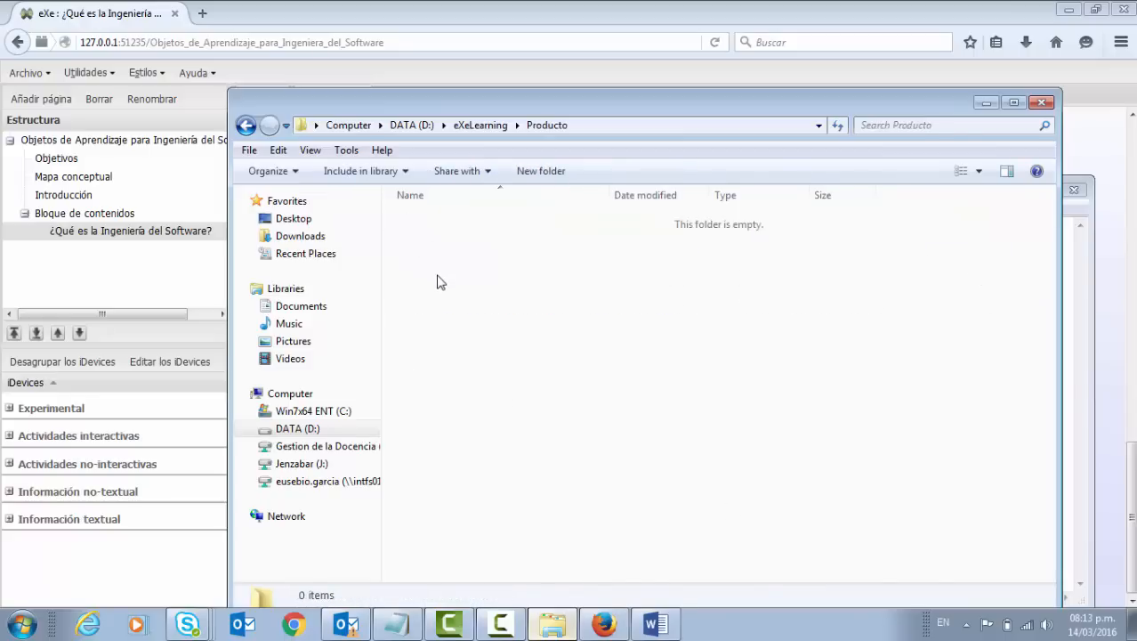
# Create a subfolder named Pagina Web inside the Producto folder.
pyautogui.rightClick(428, 265)
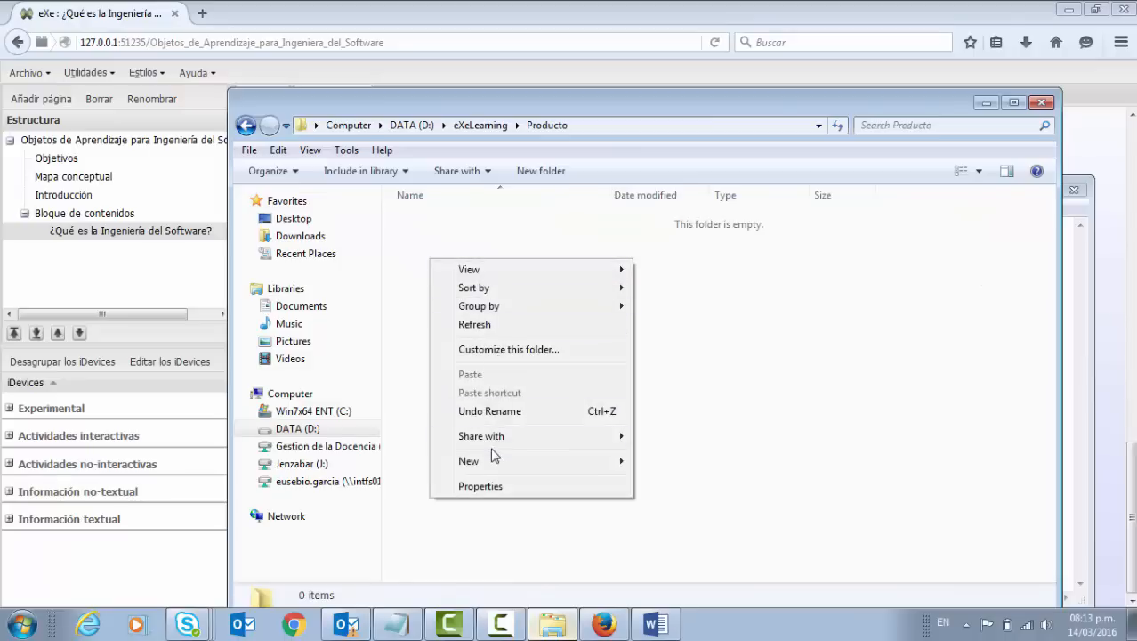
pyautogui.moveTo(499, 460)
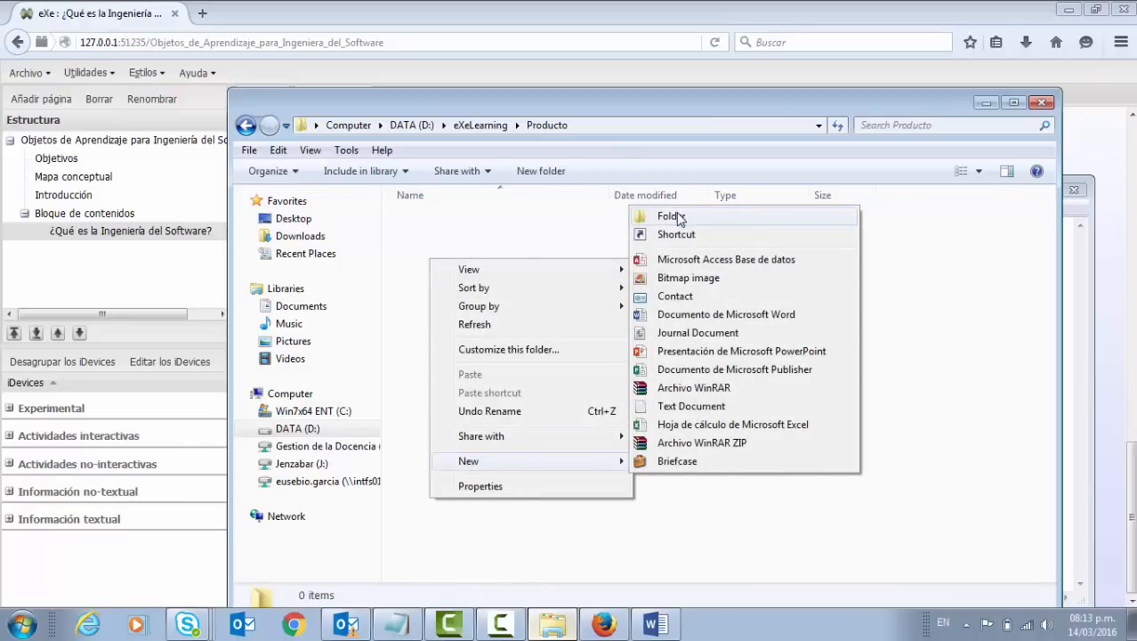
pyautogui.click(672, 216)
pyautogui.write('Pa')
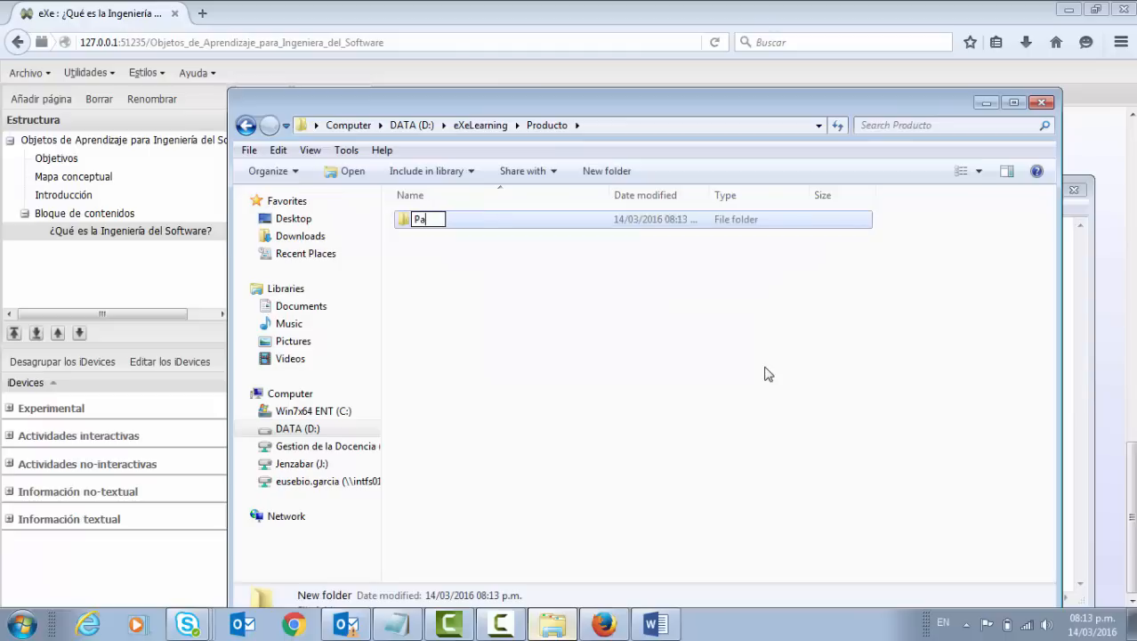
pyautogui.write('gina Web')
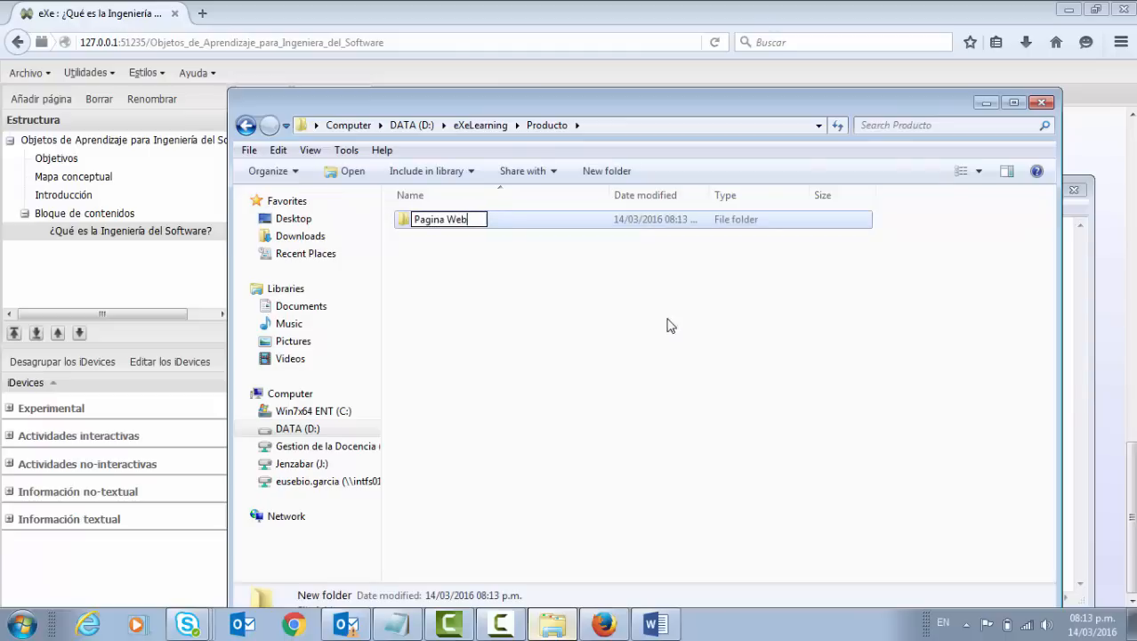
pyautogui.press('Return')
# Add a second subfolder named SCORM to the Producto folder.
pyautogui.rightClick(488, 302)
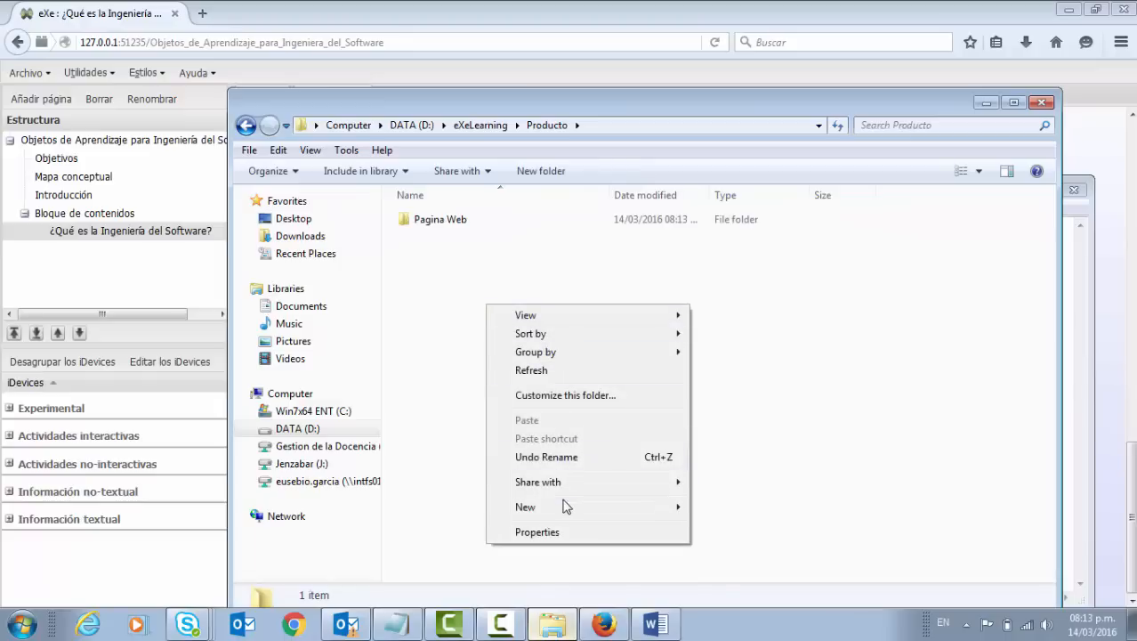
pyautogui.moveTo(563, 515)
pyautogui.click(728, 262)
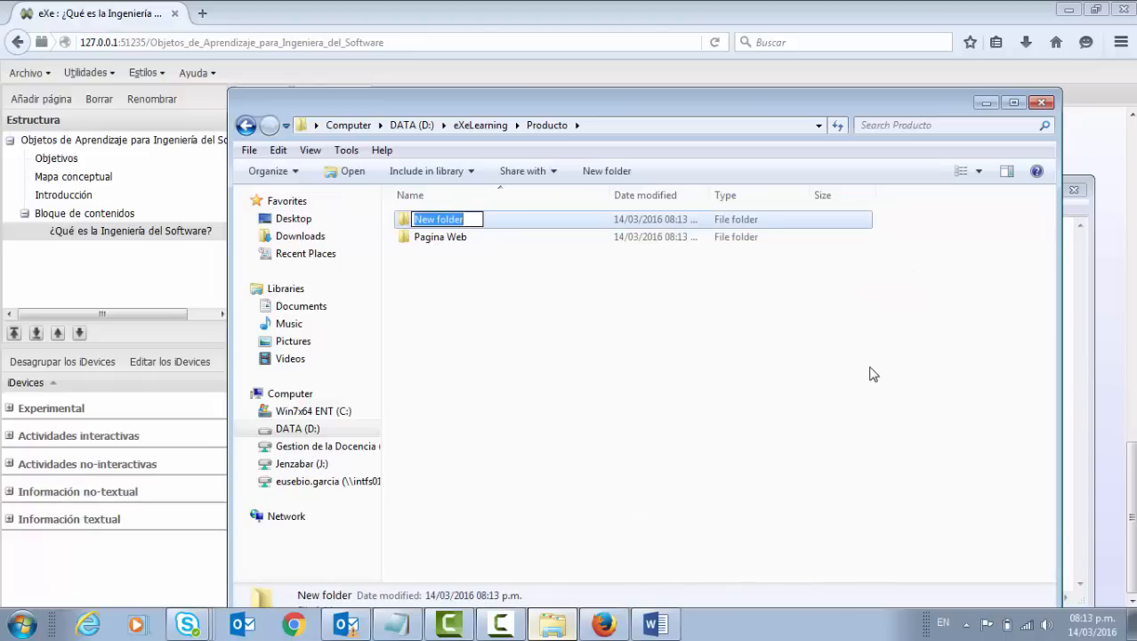
pyautogui.write('SC')
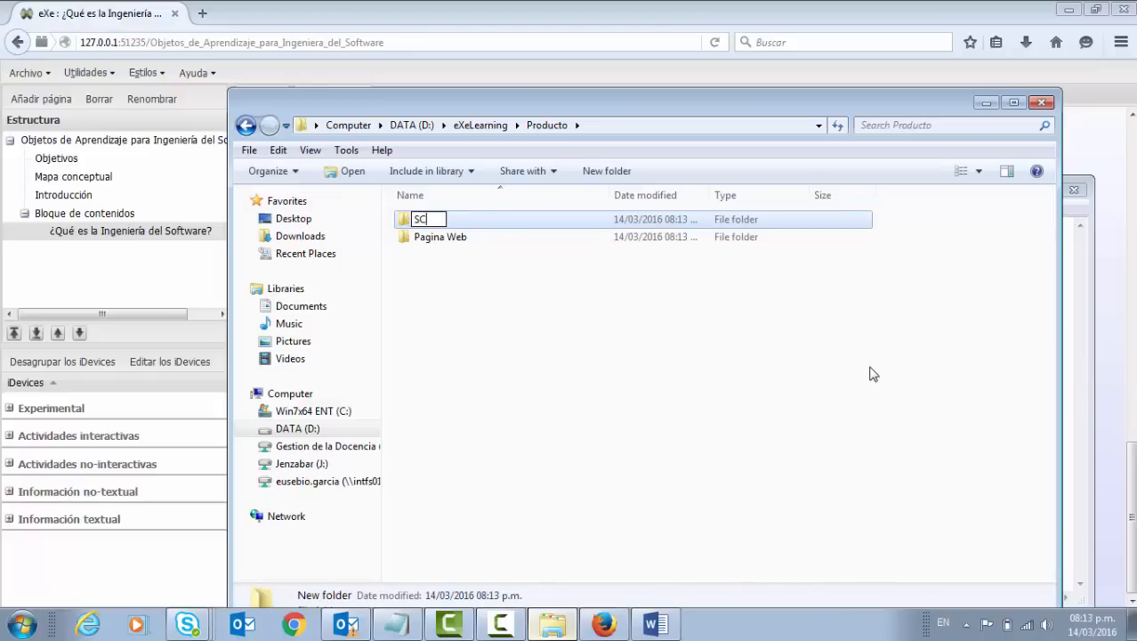
pyautogui.write('ORM')
pyautogui.click(463, 313)
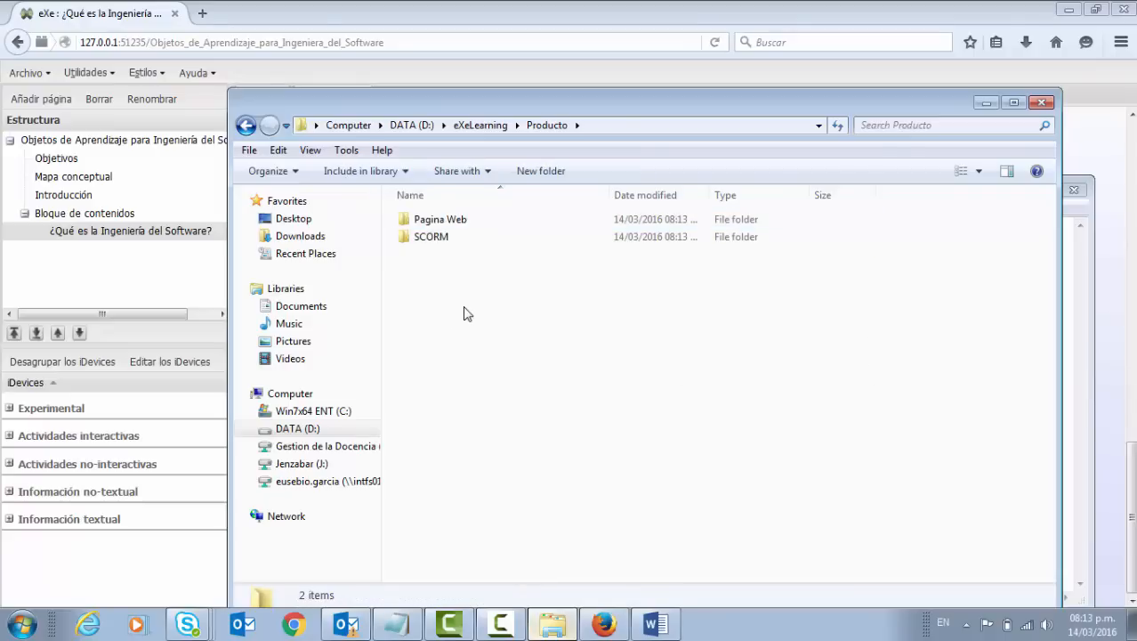
# Return to eXeLearning and start exporting the package as a website in a compressed ZIP file.
pyautogui.click(985, 103)
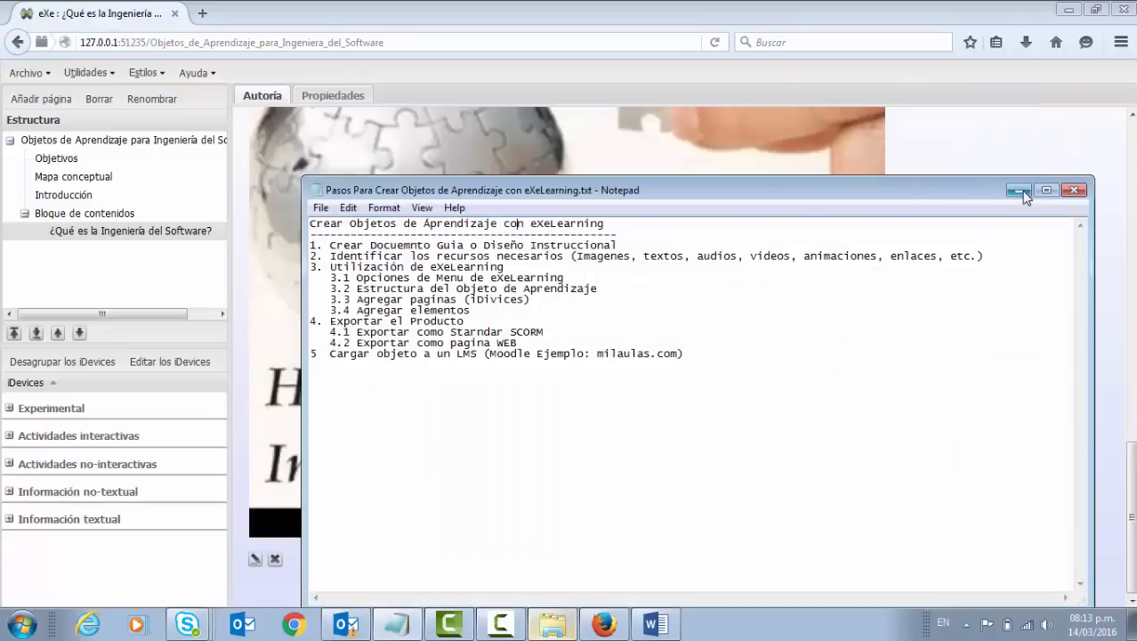
pyautogui.click(156, 125)
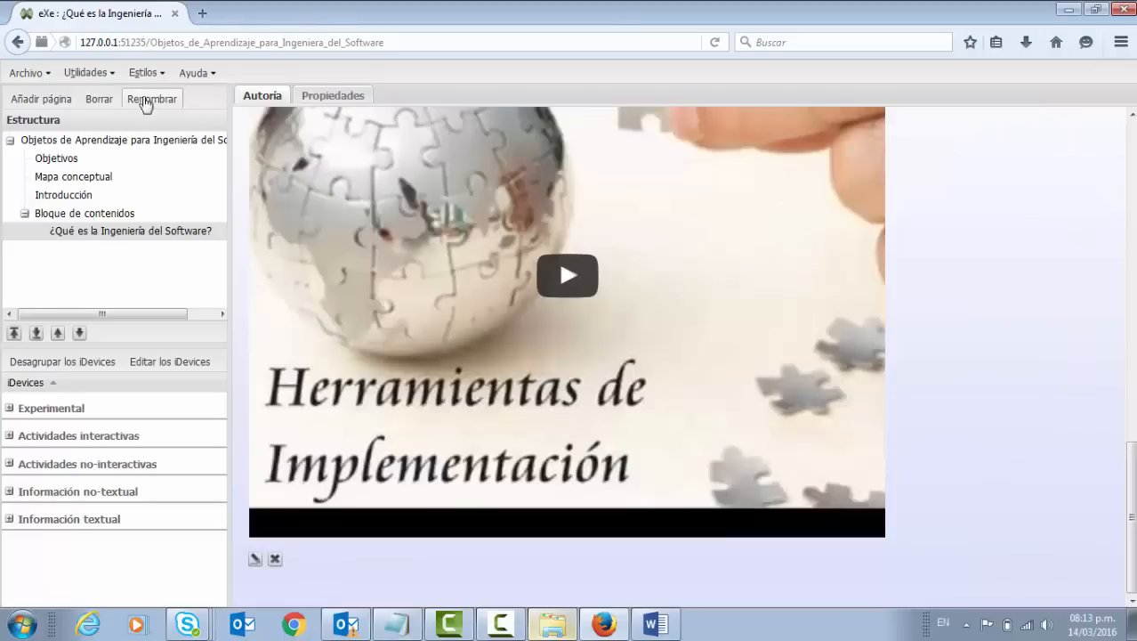
pyautogui.click(32, 78)
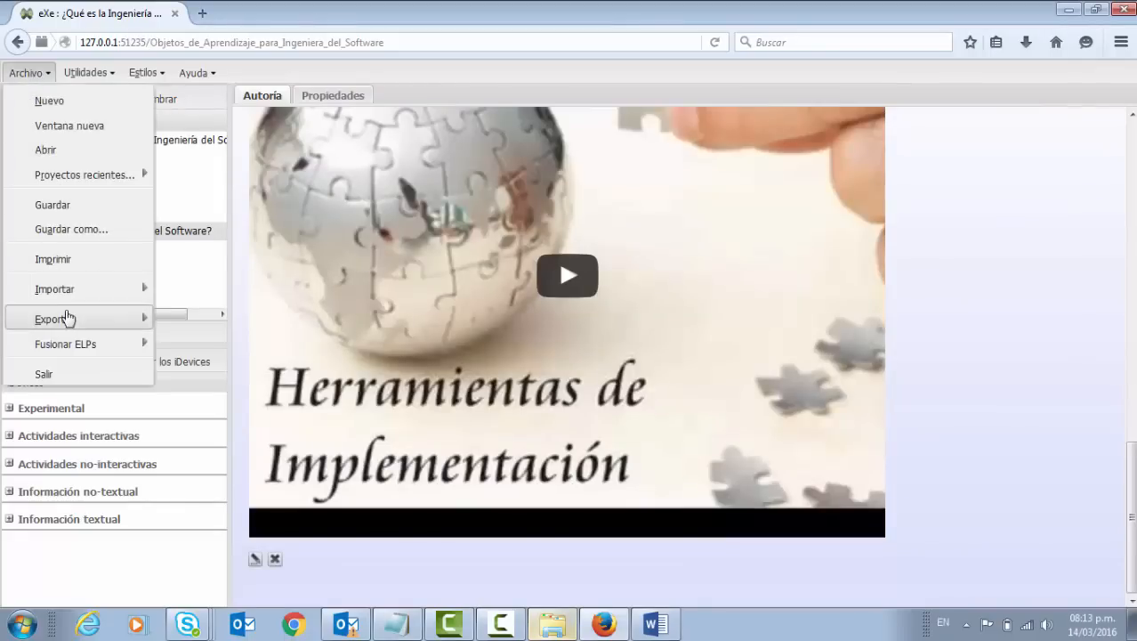
pyautogui.moveTo(68, 321)
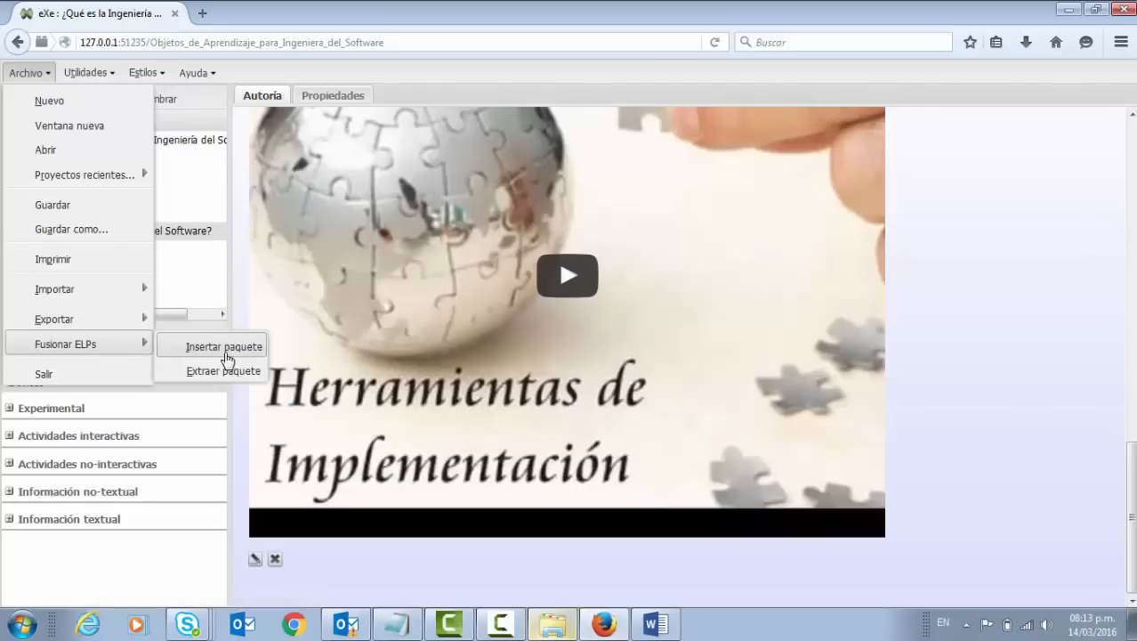
pyautogui.moveTo(113, 321)
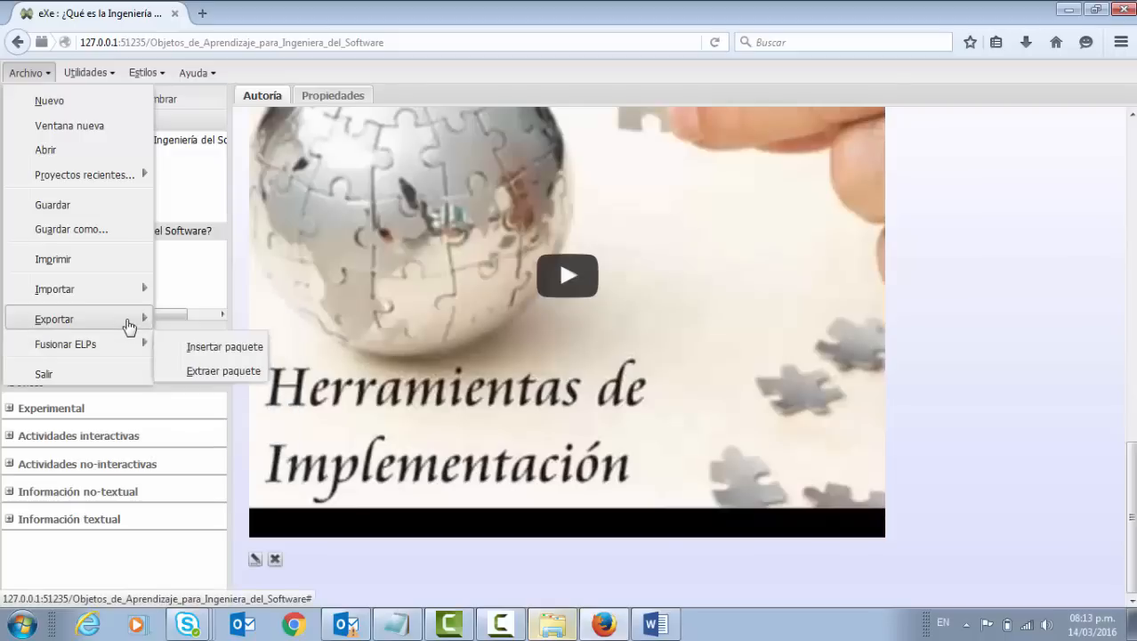
pyautogui.moveTo(198, 342)
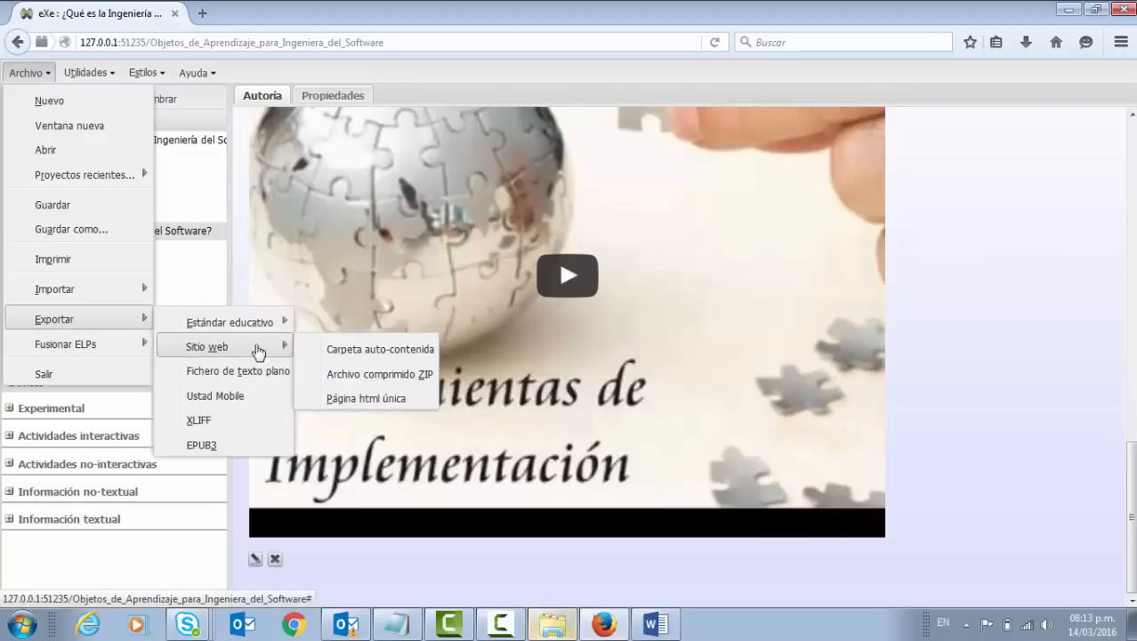
pyautogui.click(378, 375)
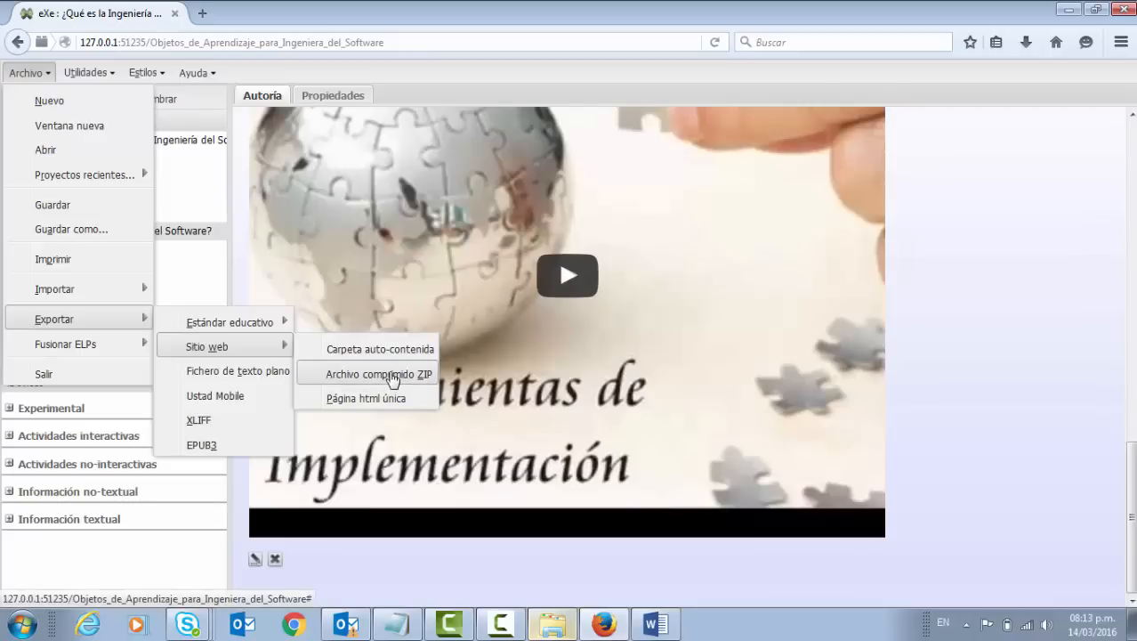
pyautogui.click(393, 375)
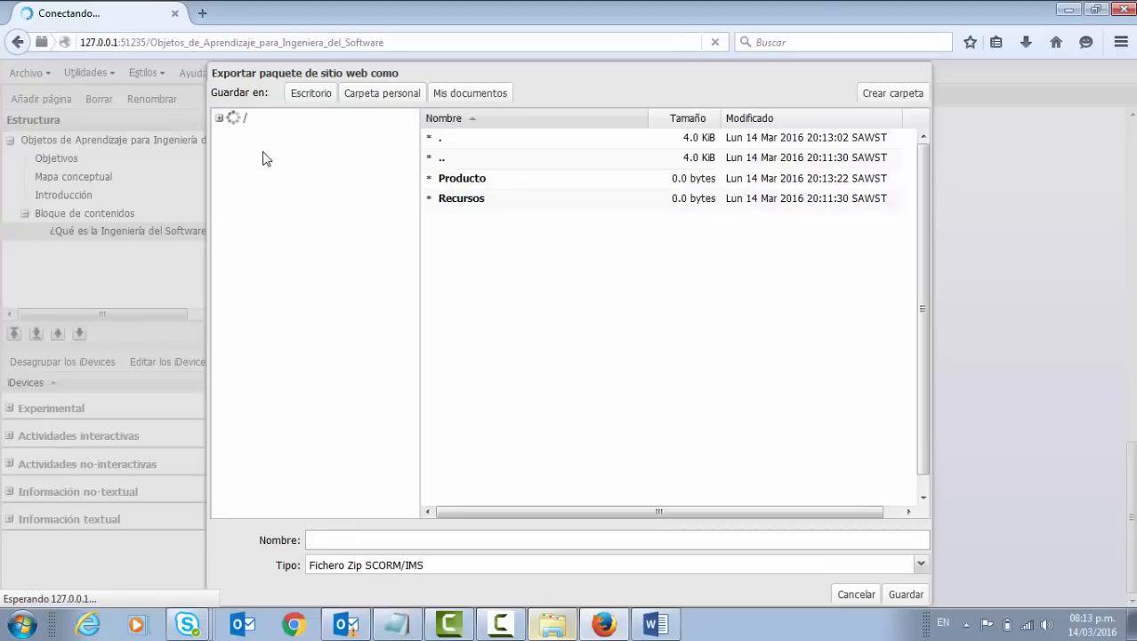
# Check the Pagina Web destination folder in Windows Explorer and return to the export dialog.
pyautogui.click(552, 626)
pyautogui.click(461, 228)
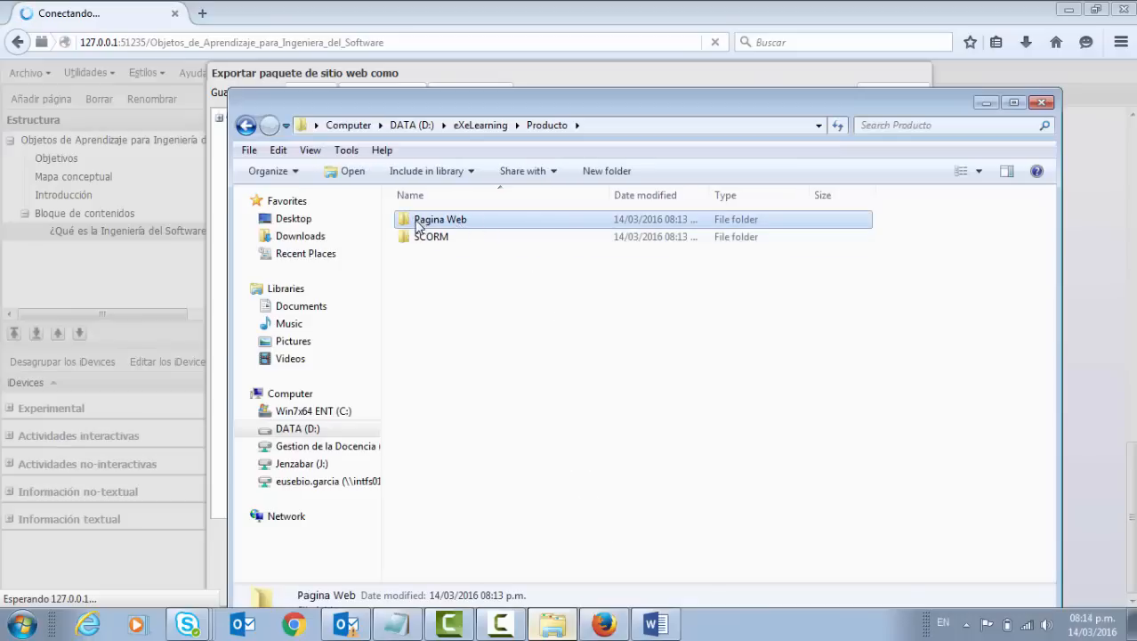
pyautogui.click(985, 103)
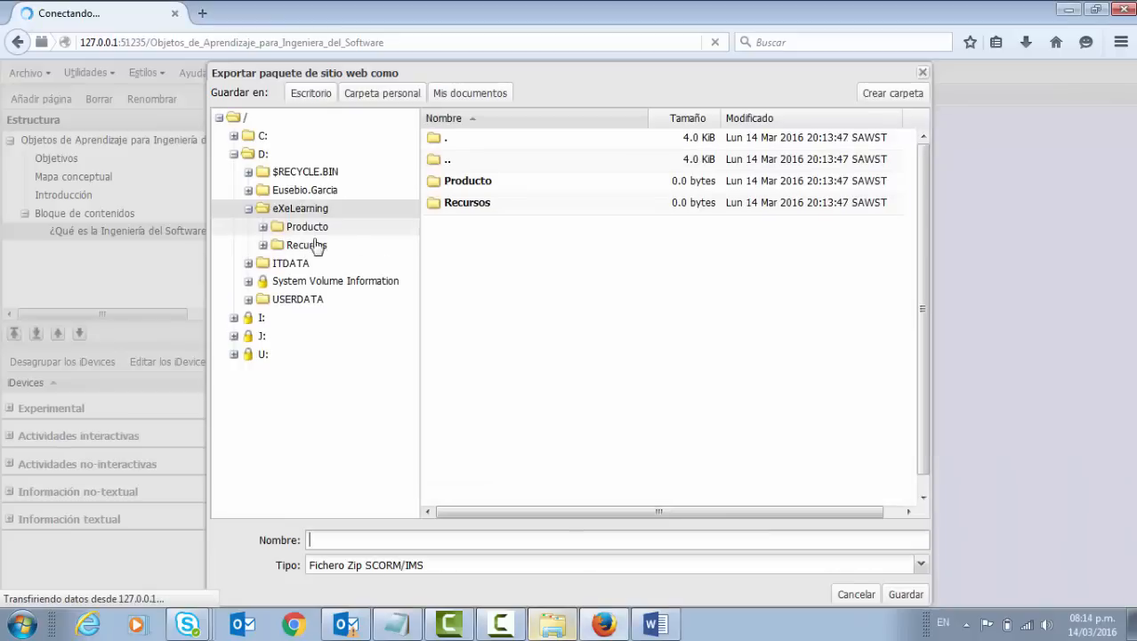
# Save the website export under the name Web in D:\eXeLearning\Producto\Pagina Web and dismiss the export message.
pyautogui.click(264, 229)
pyautogui.click(328, 249)
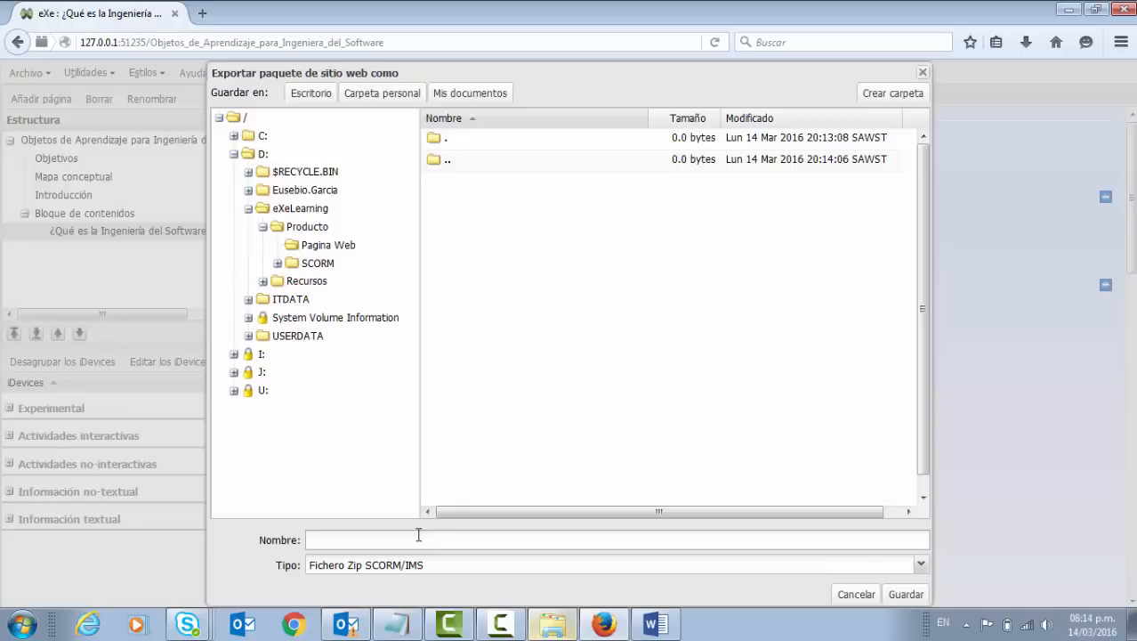
pyautogui.write('EB')
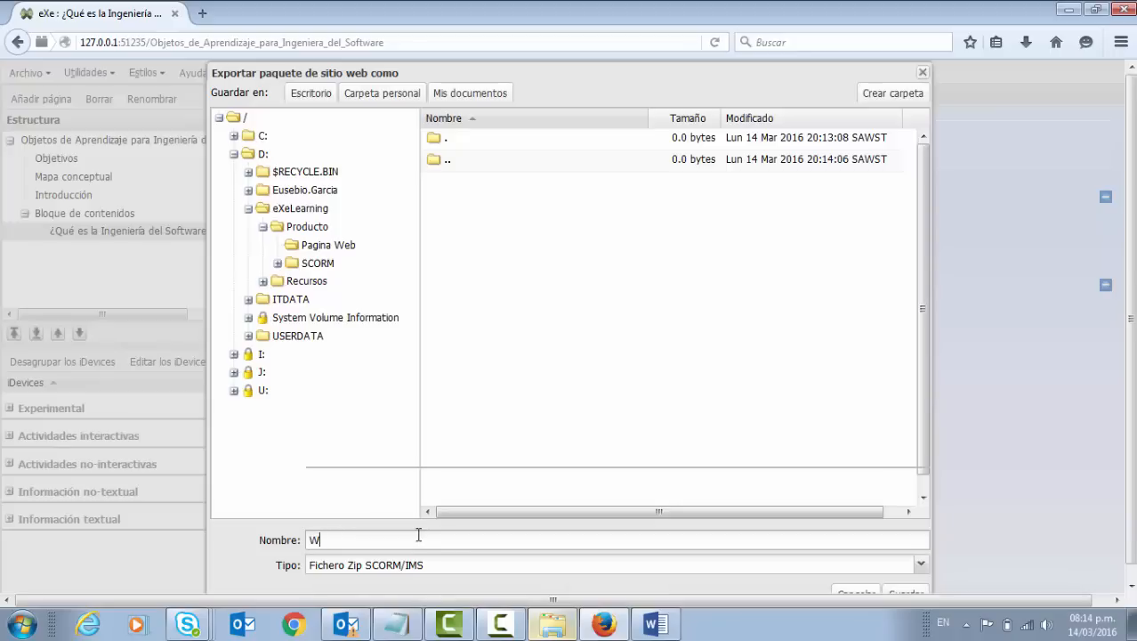
pyautogui.click(902, 579)
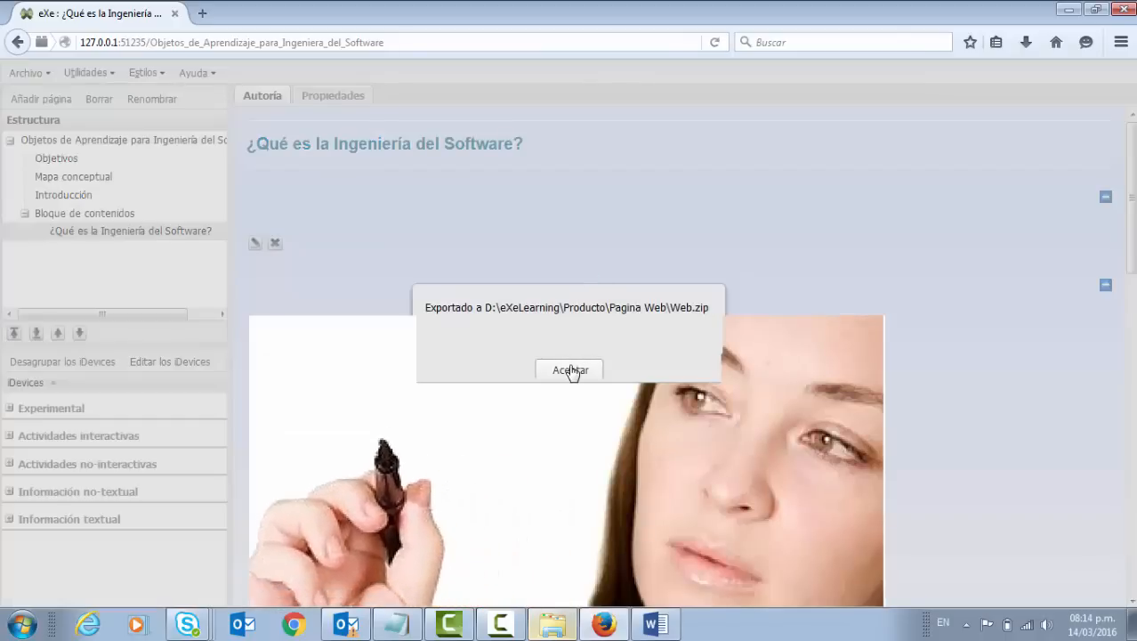
pyautogui.click(571, 370)
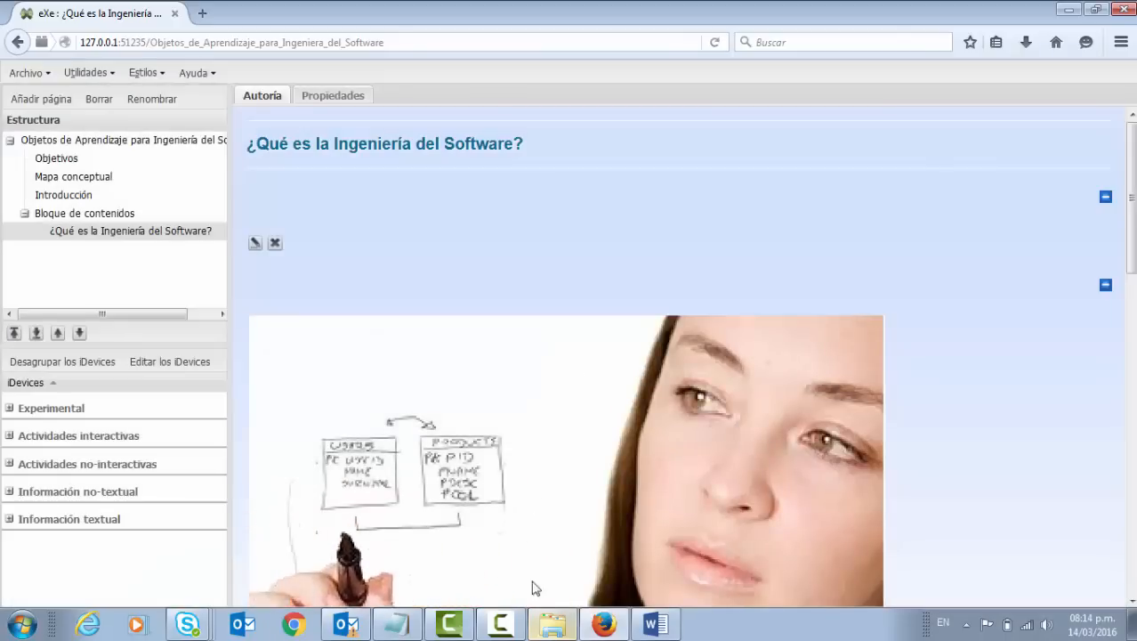
# Open Web.zip from the Pagina Web folder in WinRAR and extract it to D:\eXeLearning\Producto\Pagina Web\Web.
pyautogui.click(553, 627)
pyautogui.doubleClick(450, 225)
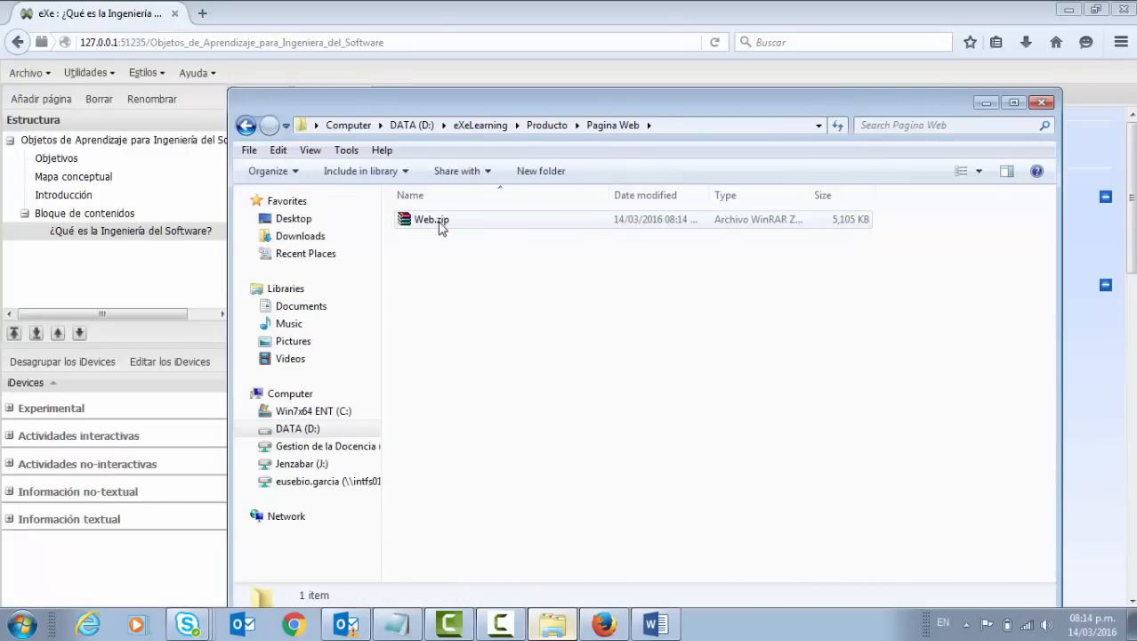
pyautogui.doubleClick(433, 221)
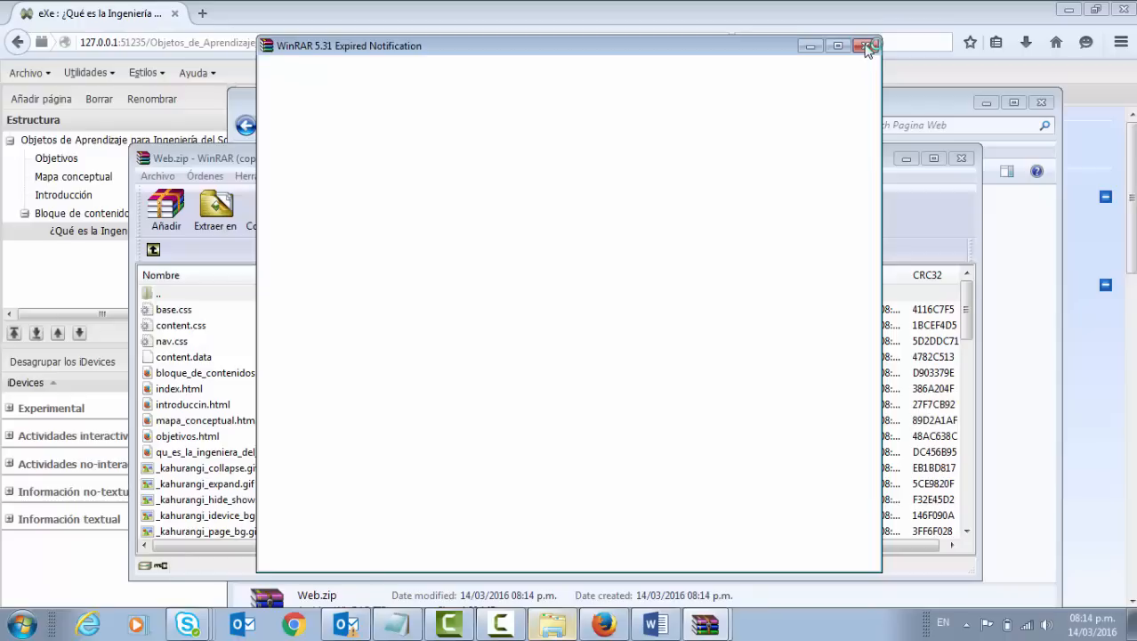
pyautogui.click(866, 45)
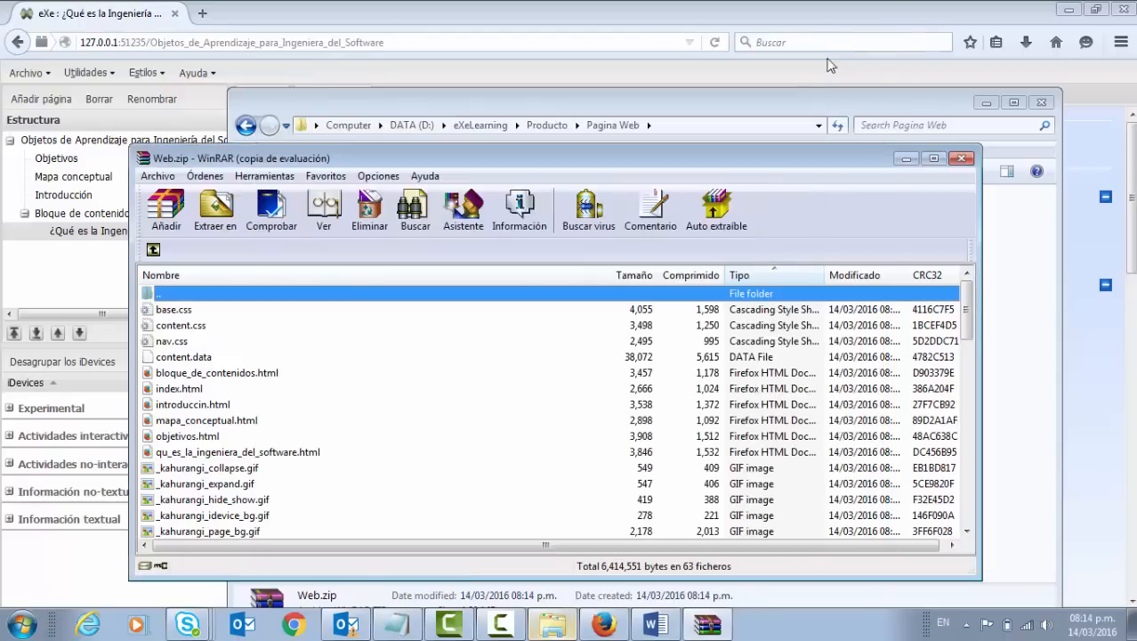
pyautogui.click(216, 210)
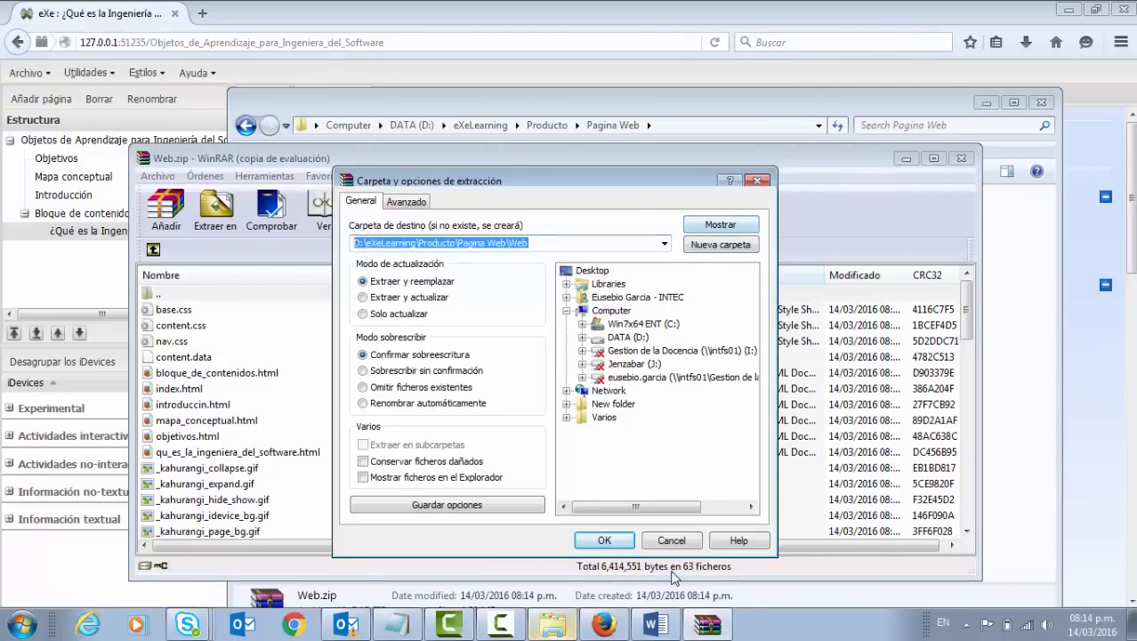
pyautogui.click(623, 539)
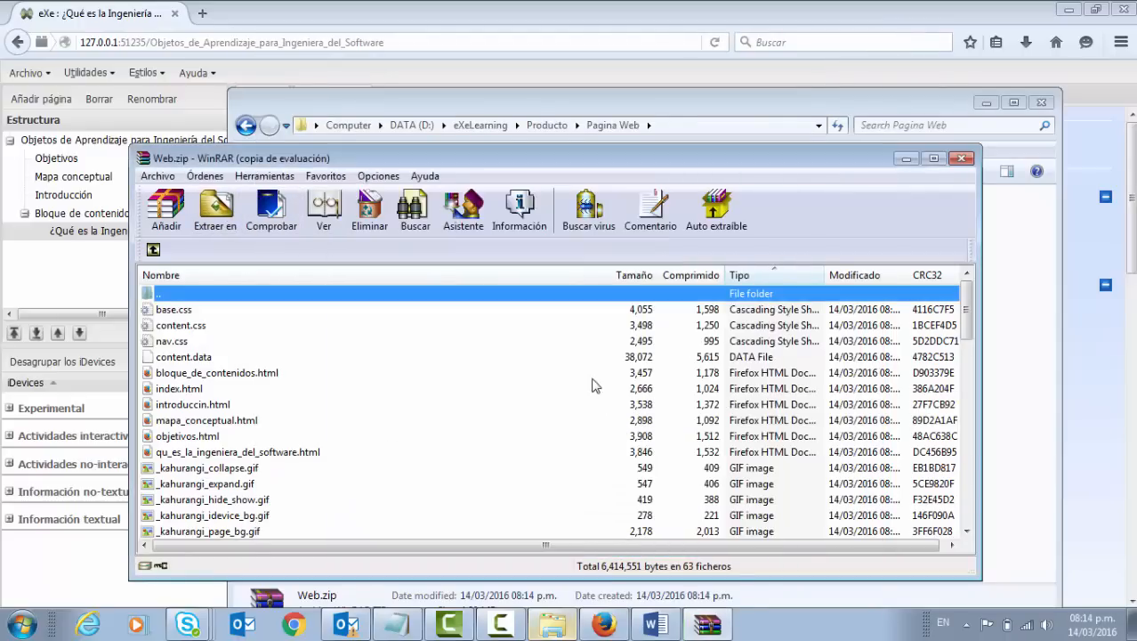
pyautogui.click(961, 158)
# Open the extracted Web folder and display its files in Details view.
pyautogui.doubleClick(418, 219)
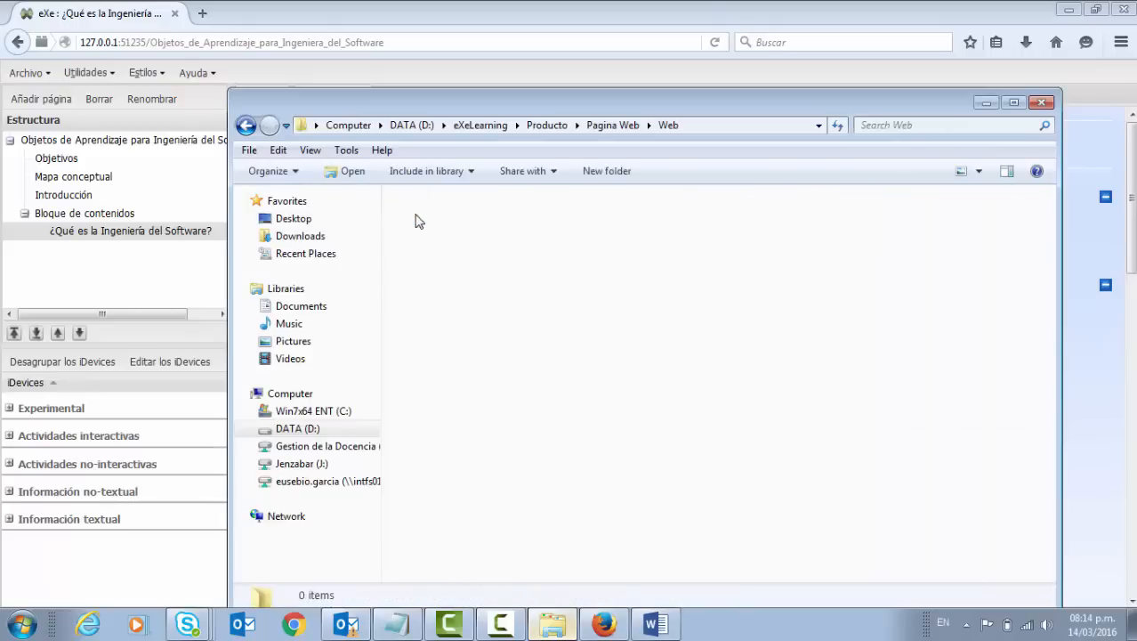
pyautogui.click(978, 173)
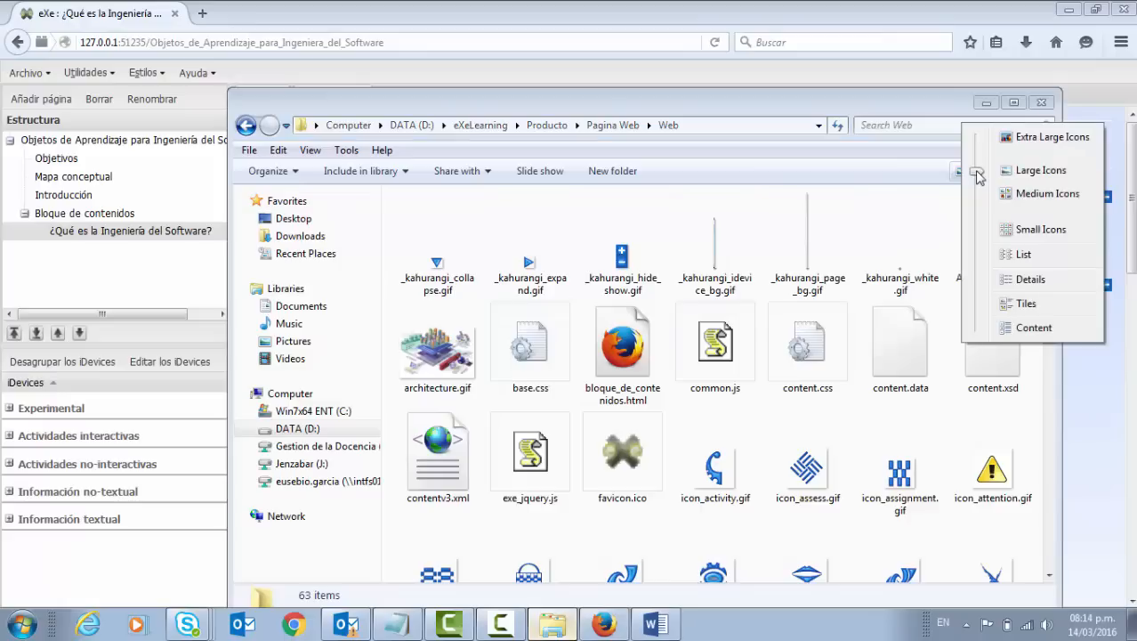
pyautogui.click(1037, 280)
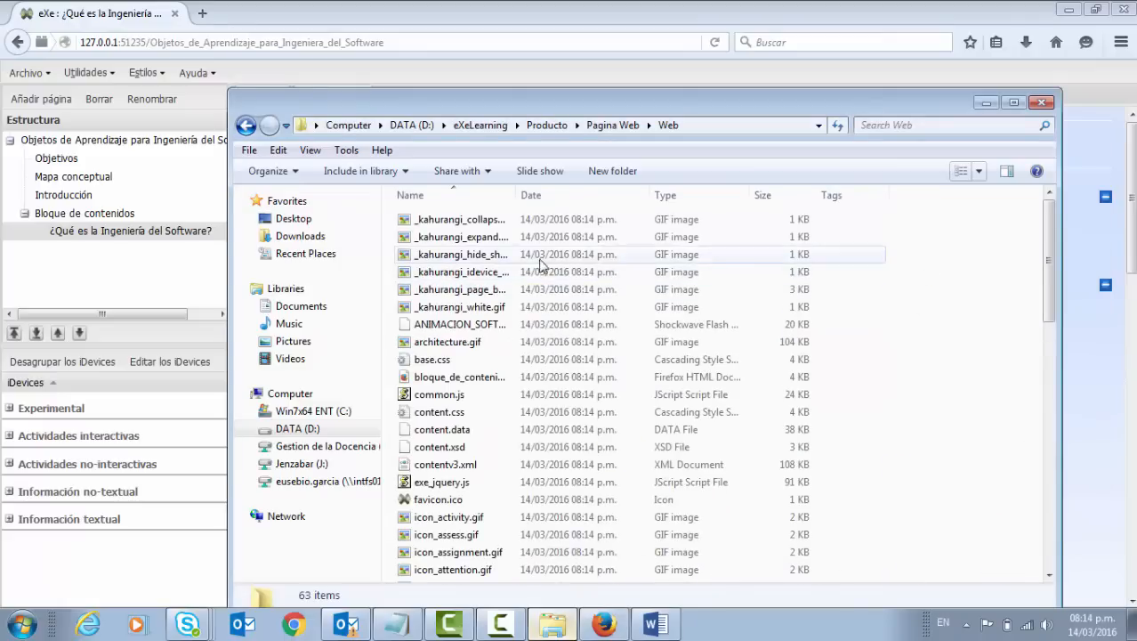
# Sort the extracted Web files by type, widen the Name column to fit the full file names, and look through the list.
pyautogui.click(676, 194)
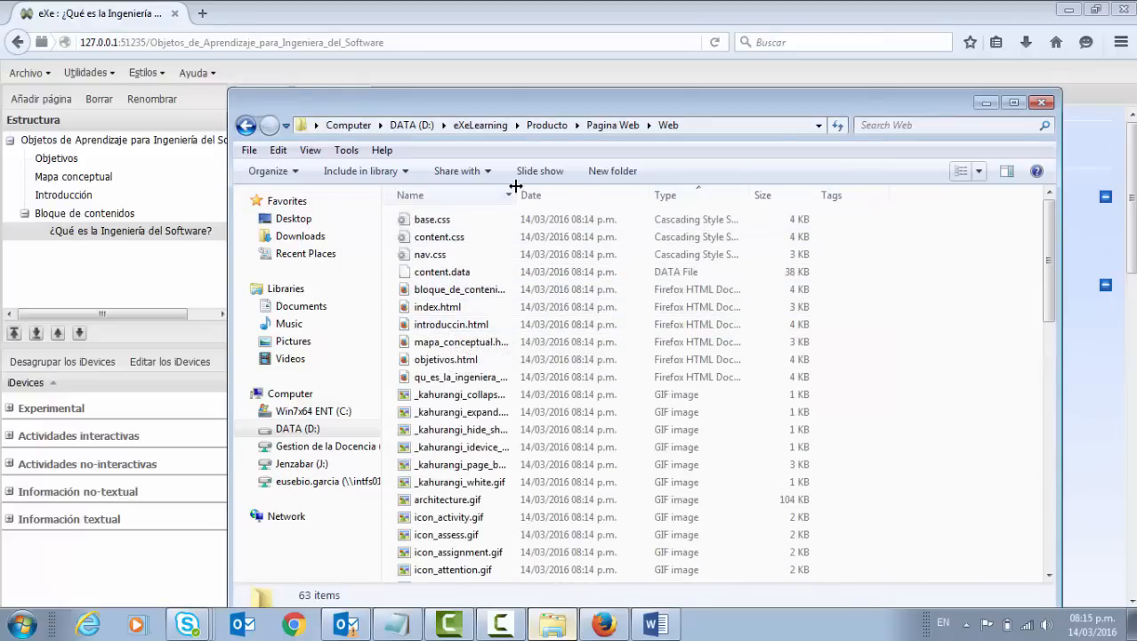
pyautogui.moveTo(517, 193); pyautogui.dragTo(630, 193)
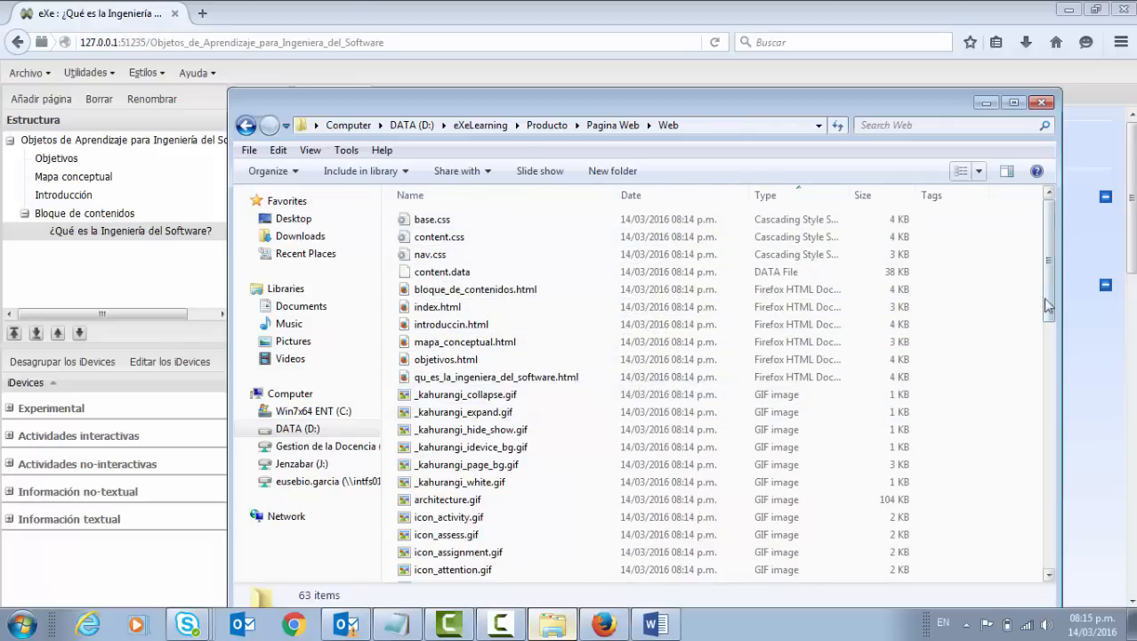
pyautogui.moveTo(1043, 275); pyautogui.dragTo(1044, 525)
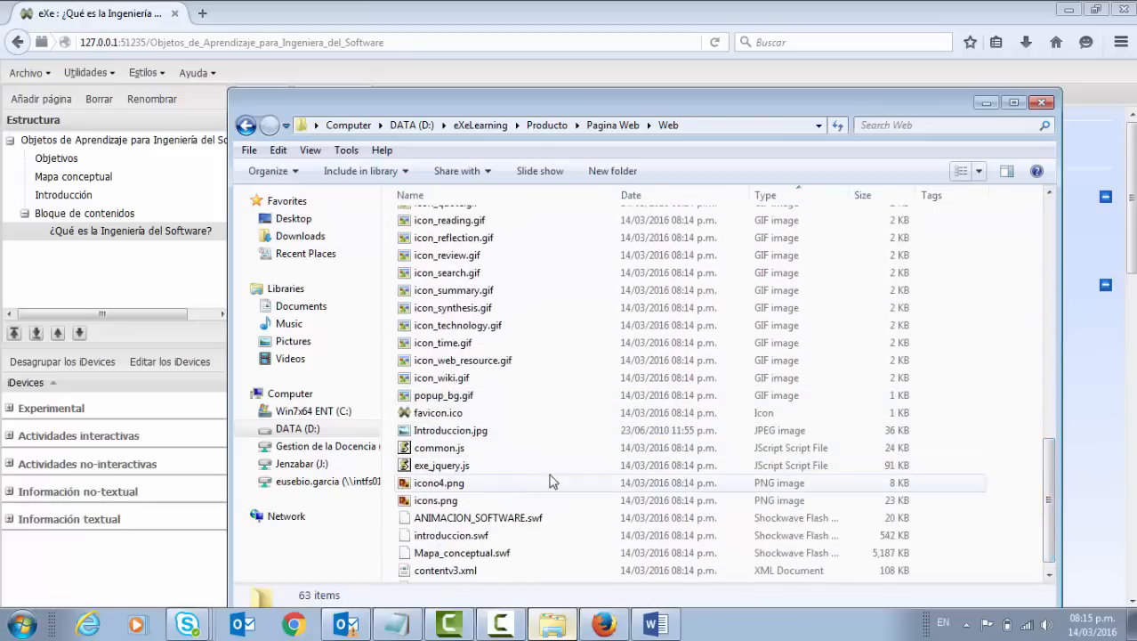
pyautogui.moveTo(1048, 475); pyautogui.dragTo(1026, 224)
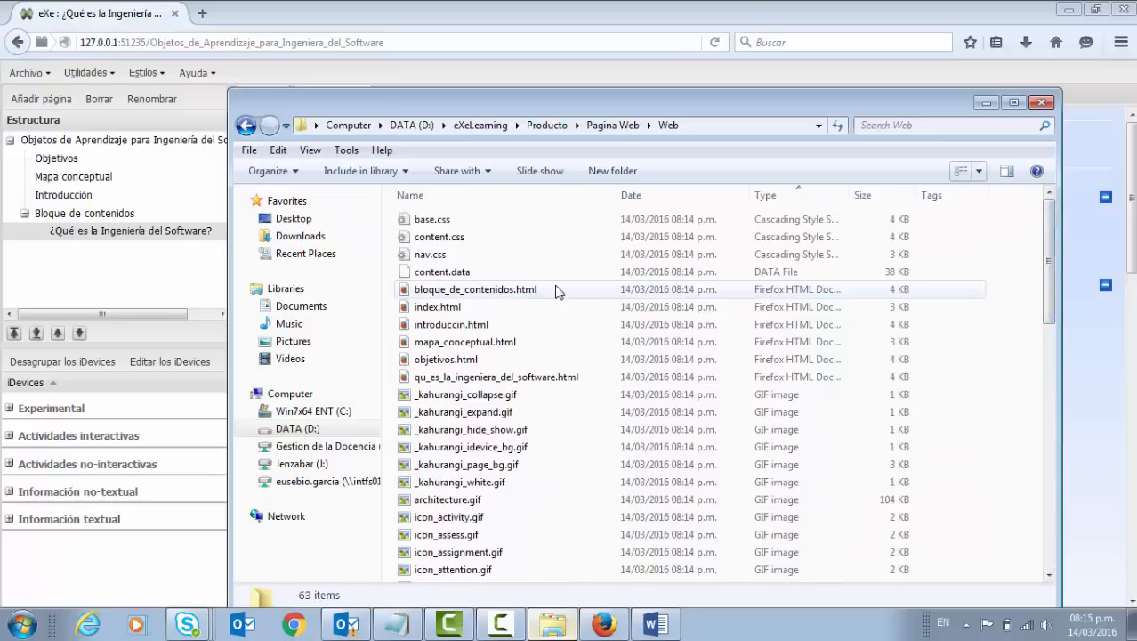
# Open index.html from the extracted Web folder in Firefox and advance through the site to the Mapa conceptual page.
pyautogui.click(429, 308)
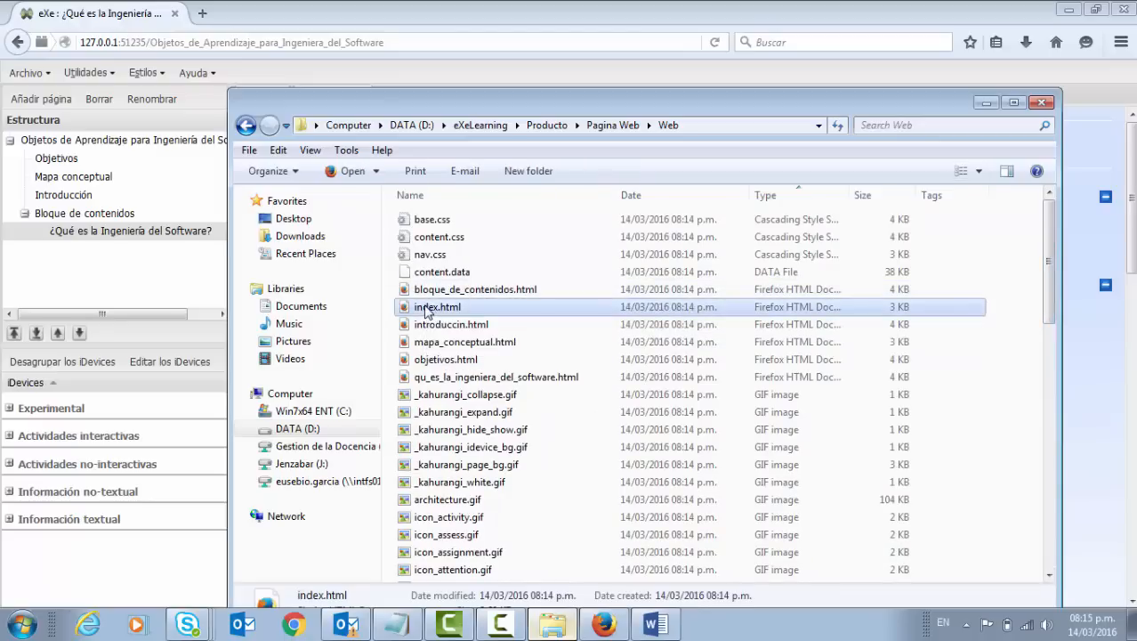
pyautogui.doubleClick(427, 310)
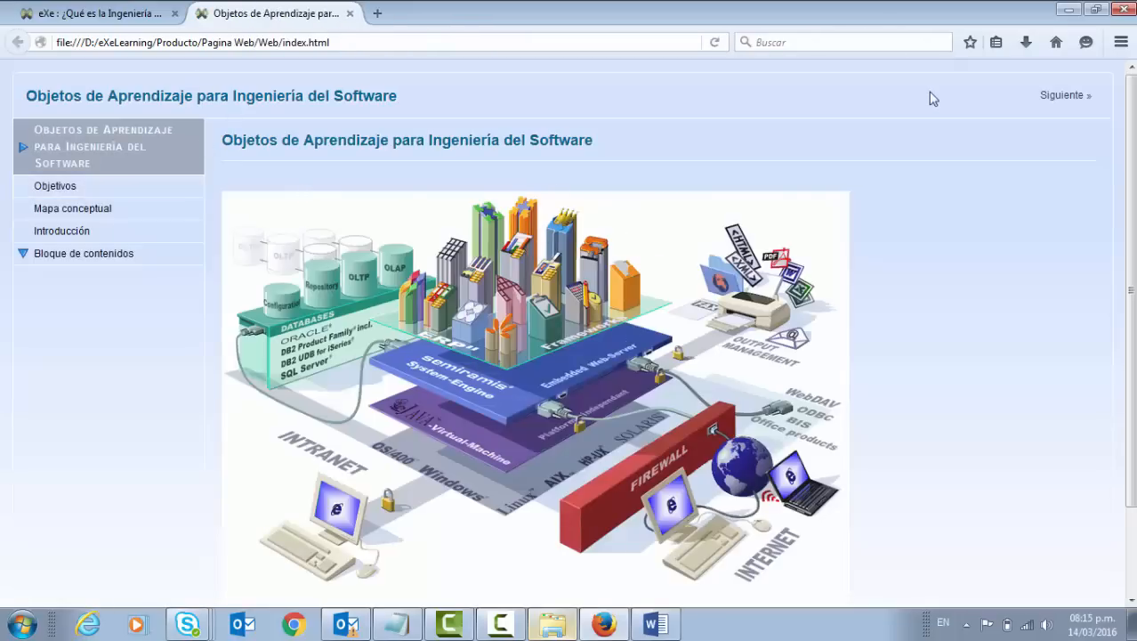
pyautogui.click(1064, 103)
pyautogui.click(1075, 102)
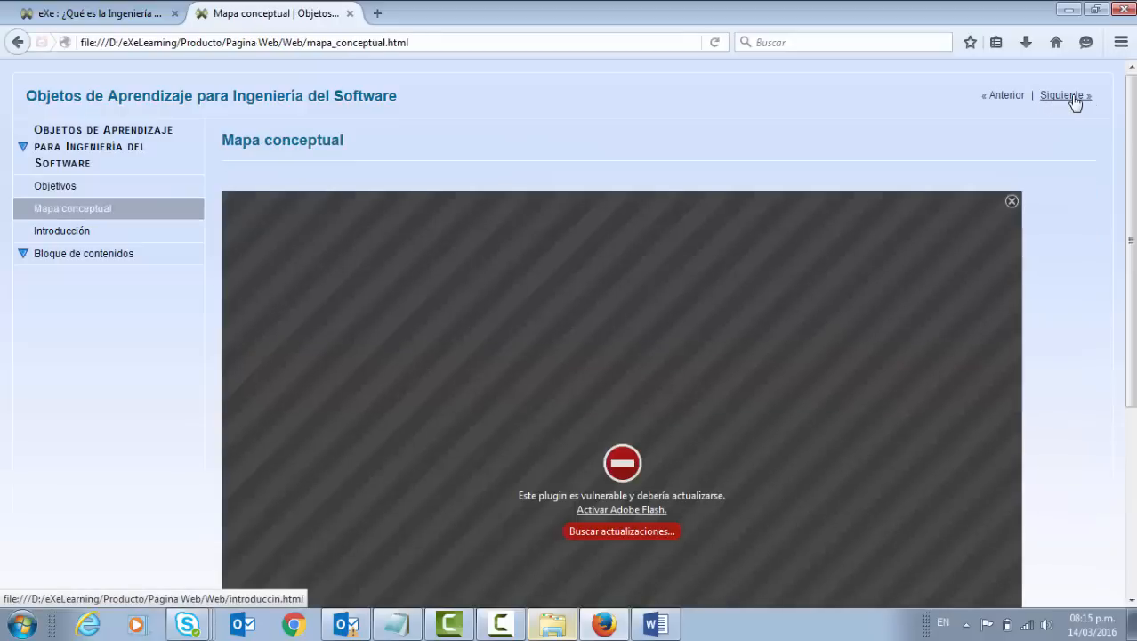
# Activate Adobe Flash on the Mapa conceptual page and check that the concept map animation plays.
pyautogui.scroll(-5, 739, 309)
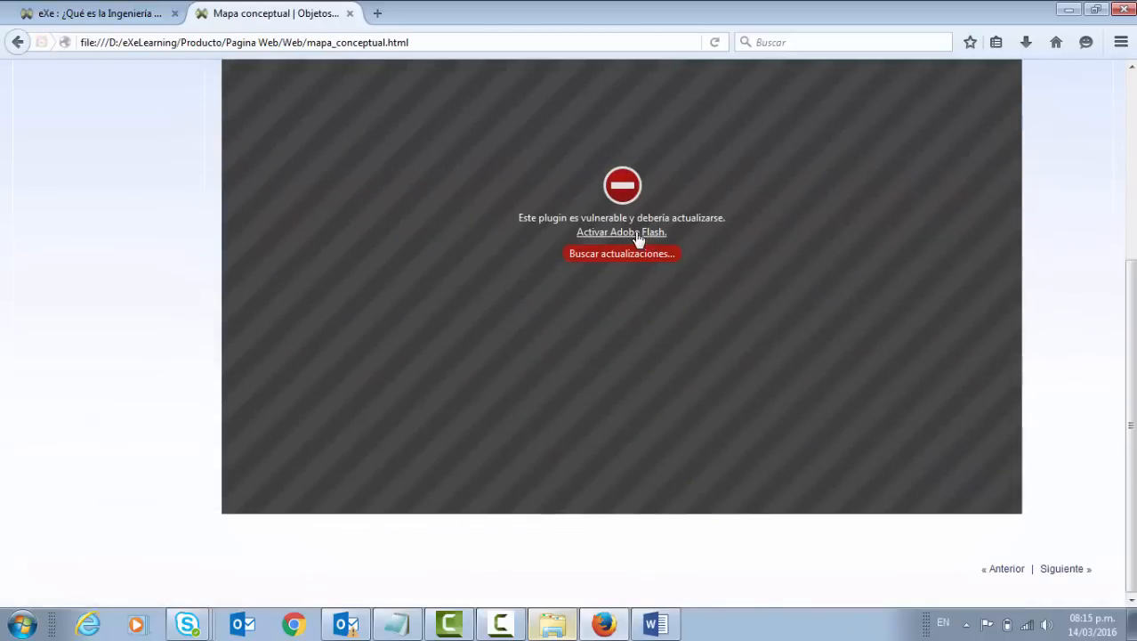
pyautogui.click(637, 233)
pyautogui.click(225, 152)
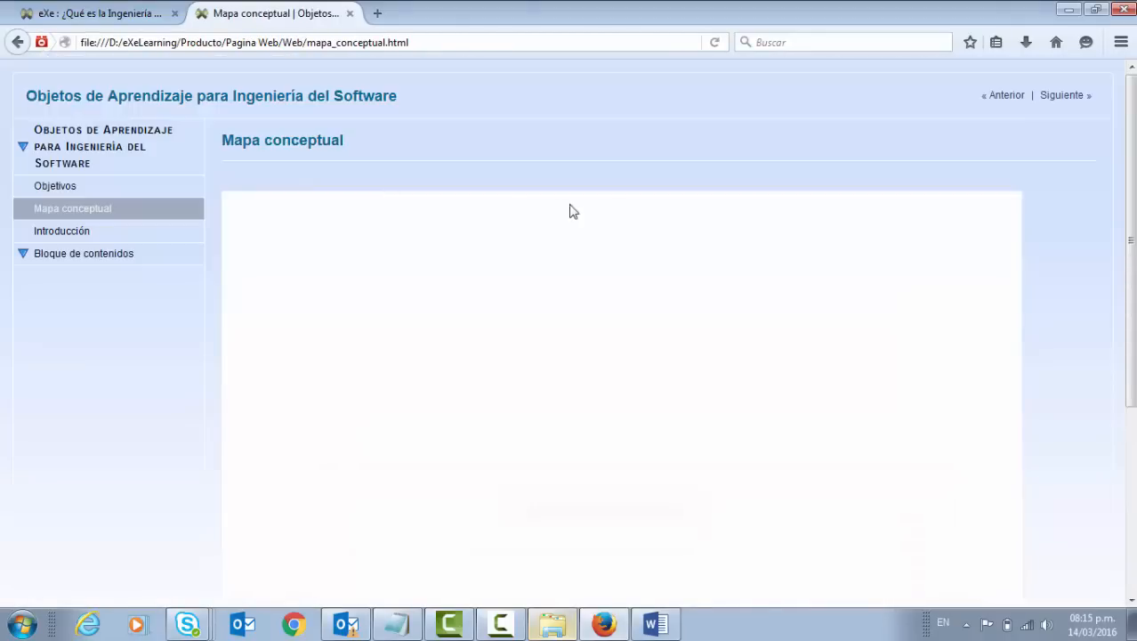
pyautogui.scroll(-2, 751, 239)
pyautogui.scroll(-4, 707, 185)
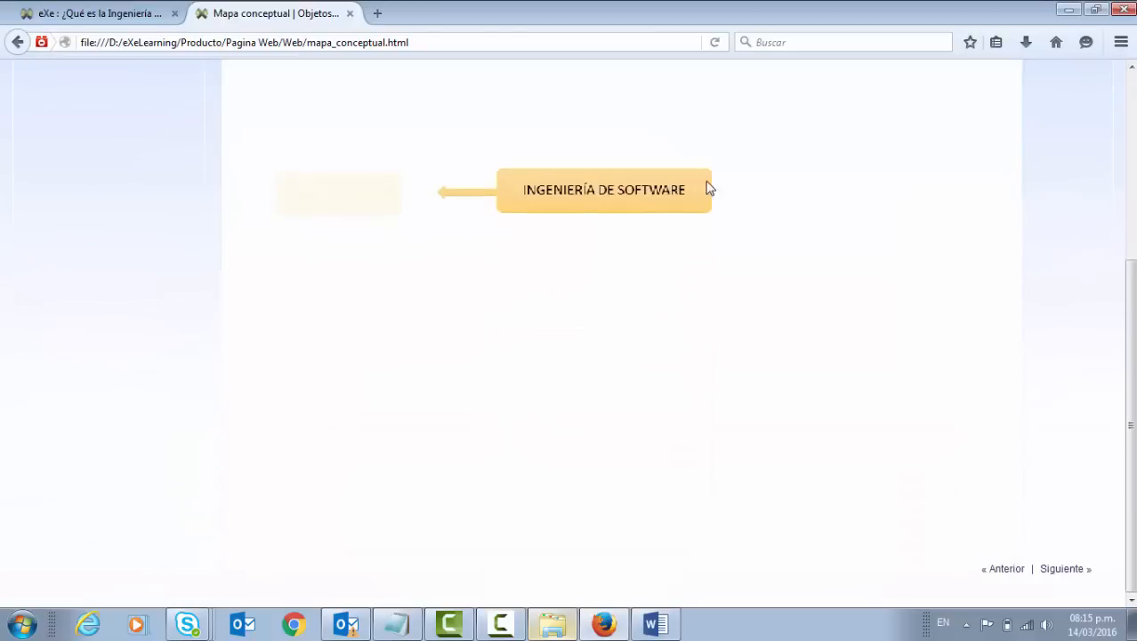
pyautogui.scroll(6, 765, 181)
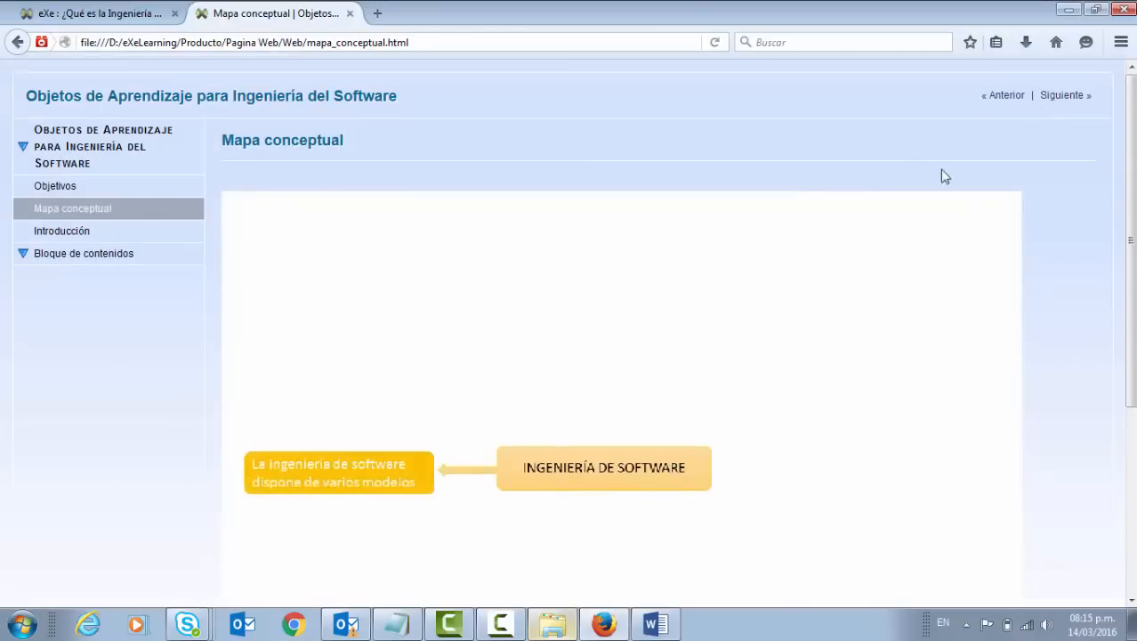
pyautogui.scroll(-6, 890, 214)
pyautogui.scroll(5, 801, 218)
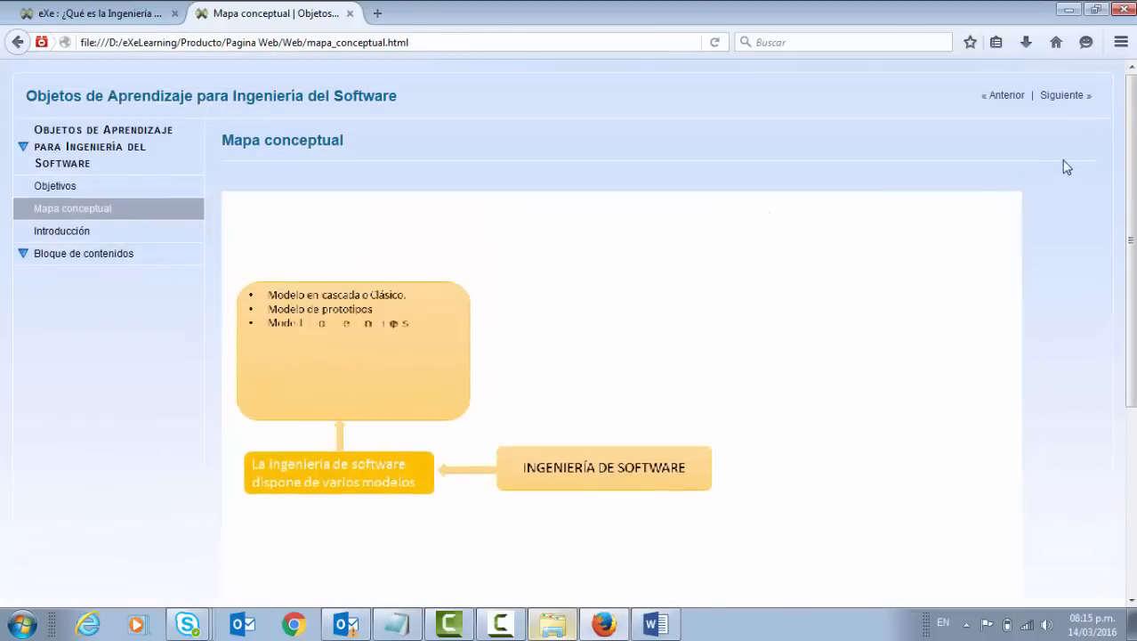
# Advance to the Introducción page and review its banner, welcome text and embedded animation.
pyautogui.click(1065, 95)
pyautogui.scroll(-4, 854, 258)
pyautogui.scroll(4, 801, 258)
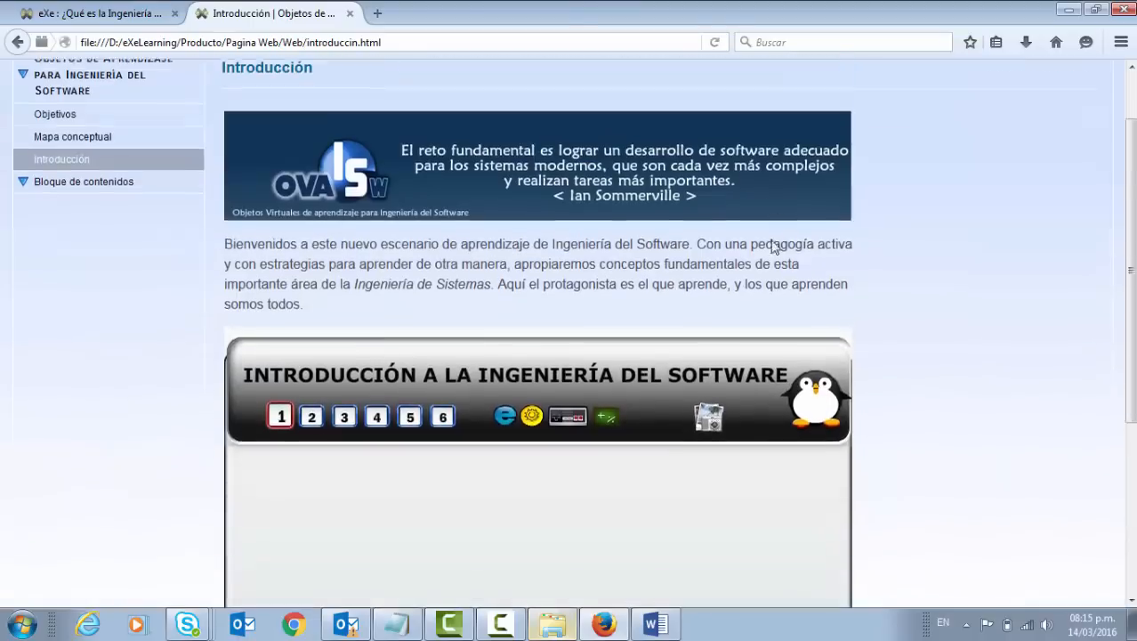
pyautogui.scroll(-4, 534, 178)
pyautogui.scroll(4, 525, 178)
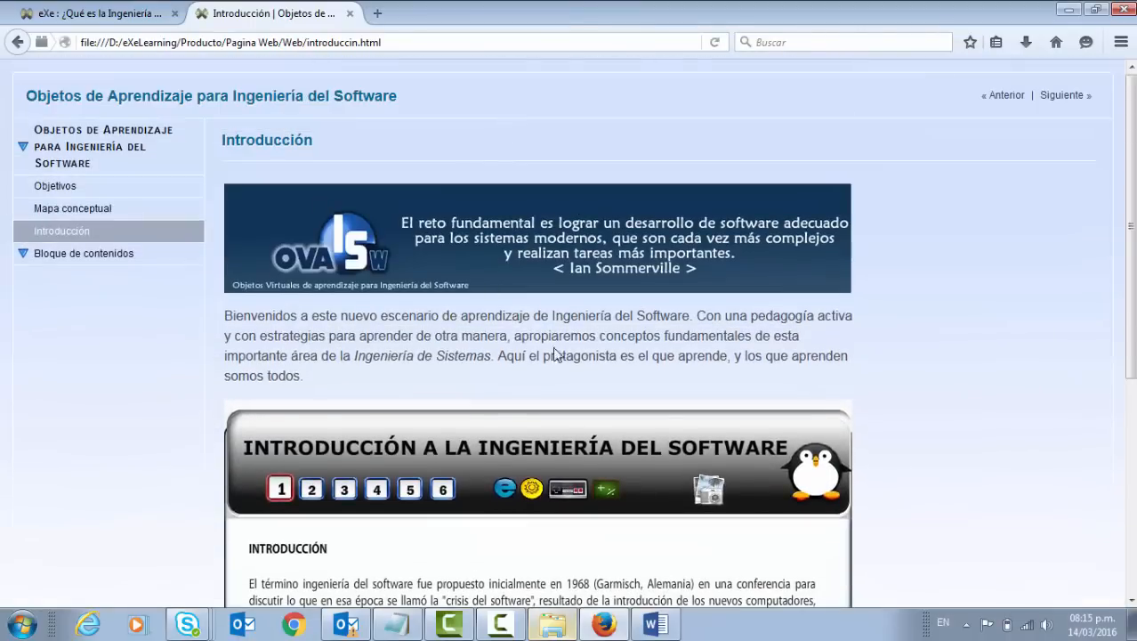
pyautogui.scroll(-4, 554, 356)
pyautogui.scroll(4, 498, 254)
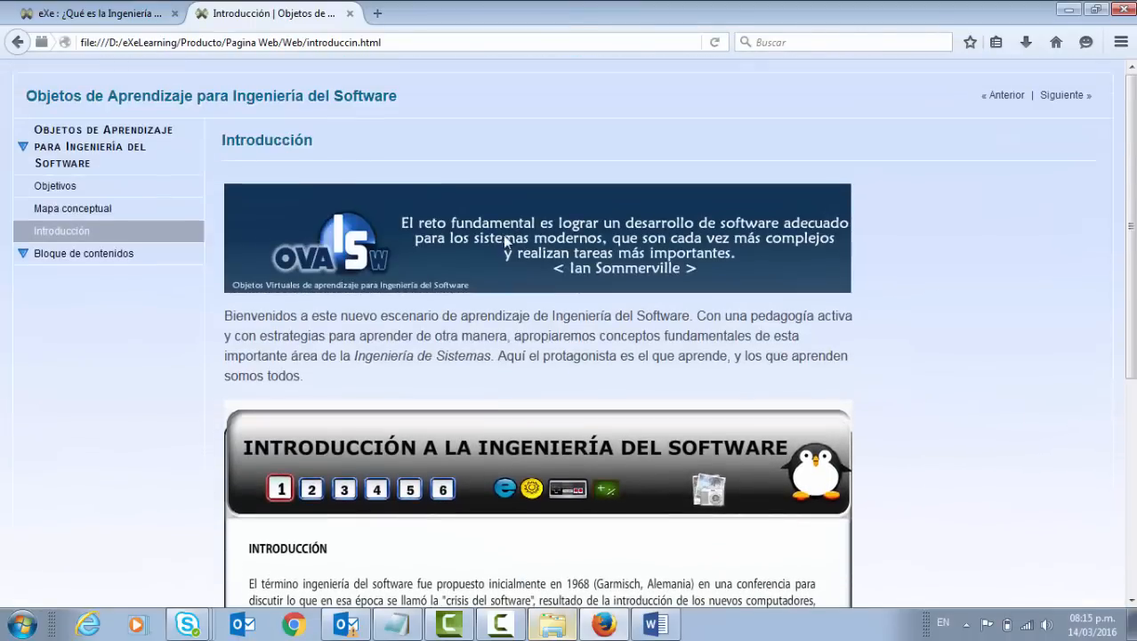
# Check the Bloque de contenidos page and its subpage ¿Qué es la Ingeniería del Software? in the exported site.
pyautogui.click(1065, 95)
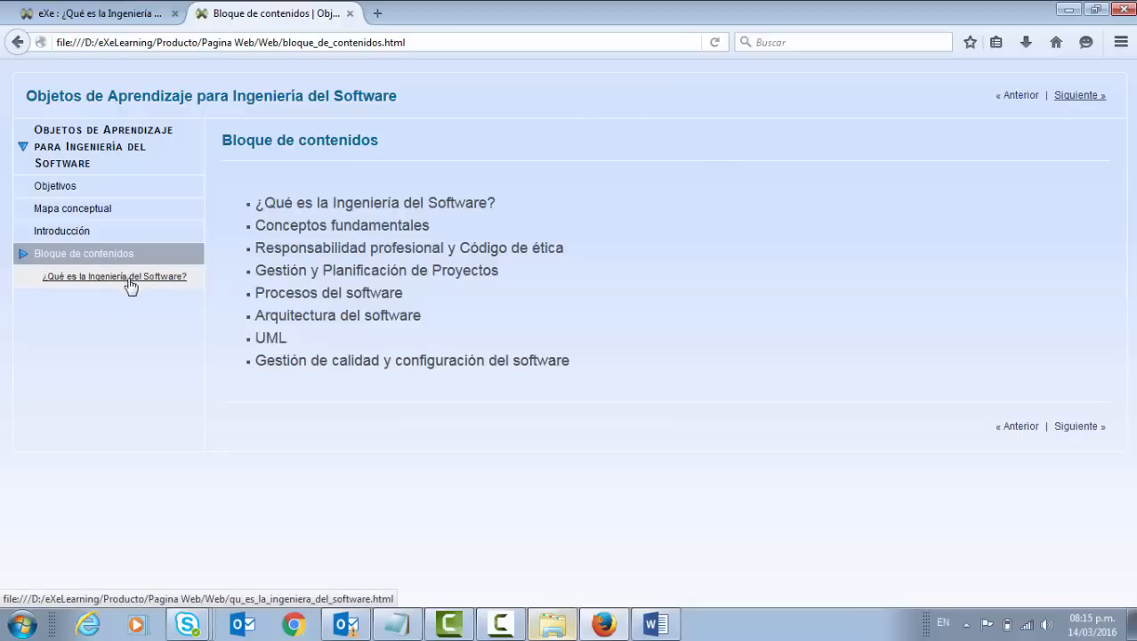
pyautogui.click(1061, 97)
pyautogui.scroll(-10, 545, 199)
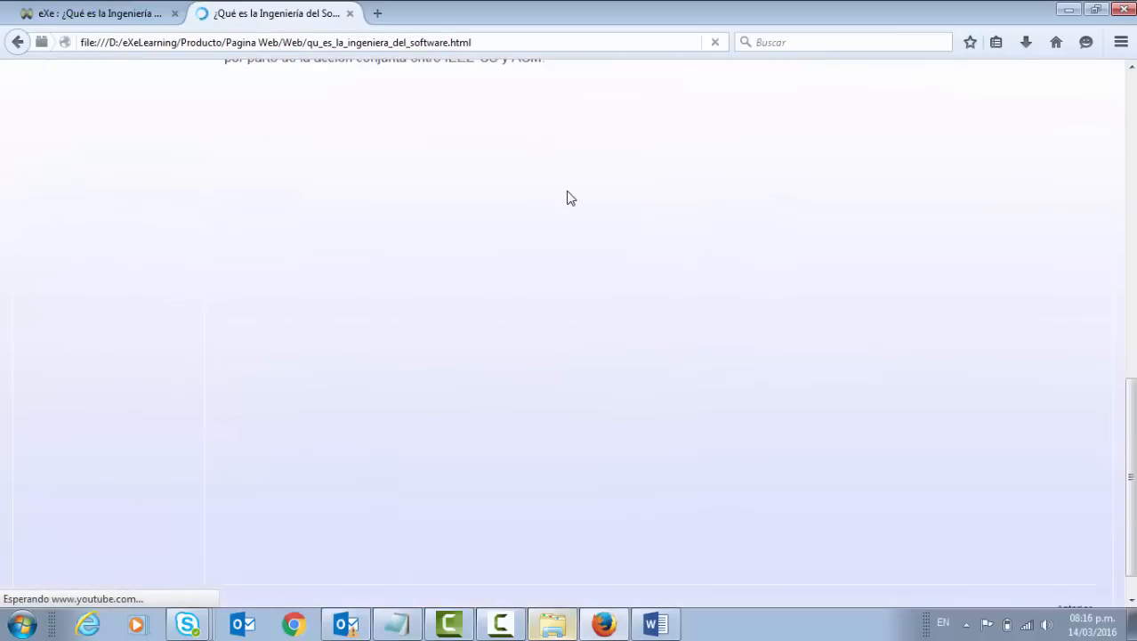
pyautogui.scroll(5, 538, 196)
pyautogui.scroll(-5, 551, 213)
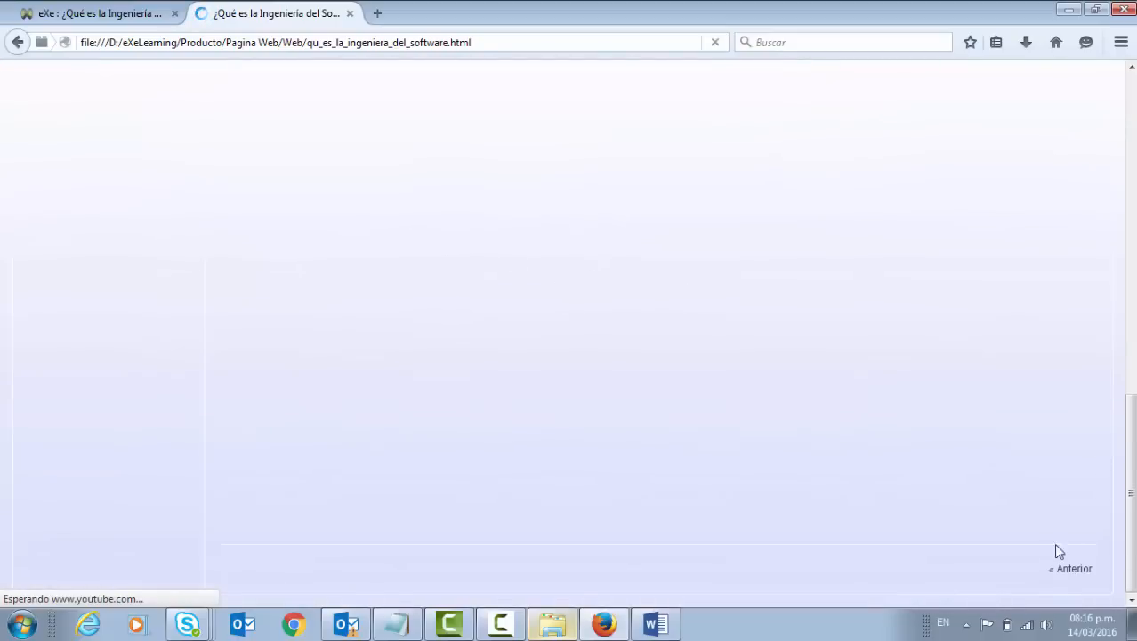
pyautogui.click(1070, 569)
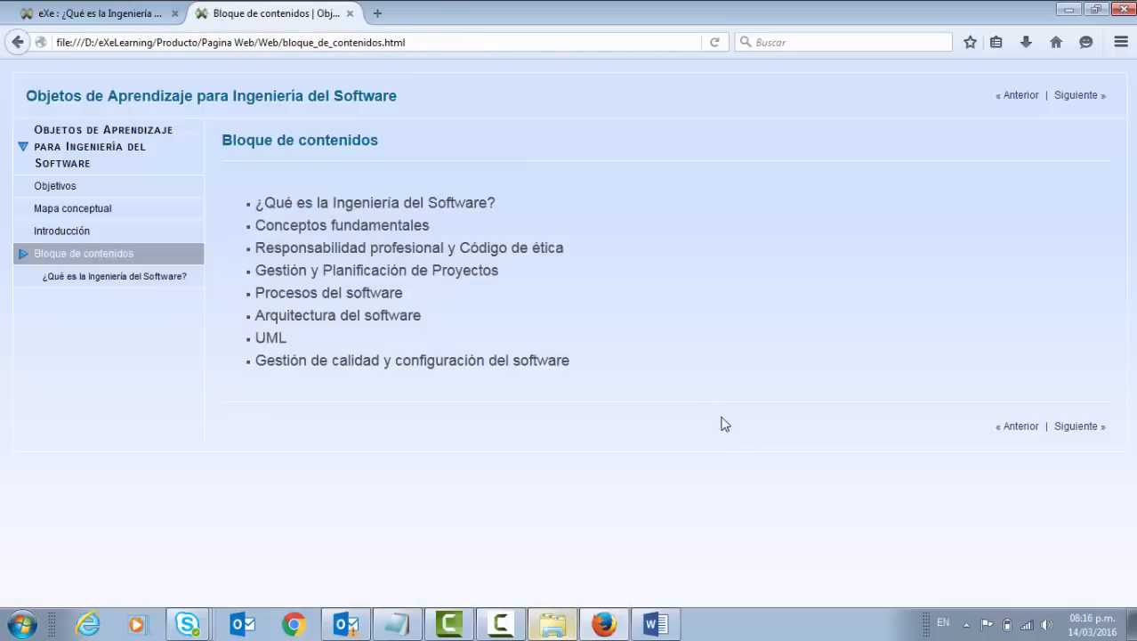
pyautogui.click(119, 279)
pyautogui.scroll(-15, 534, 280)
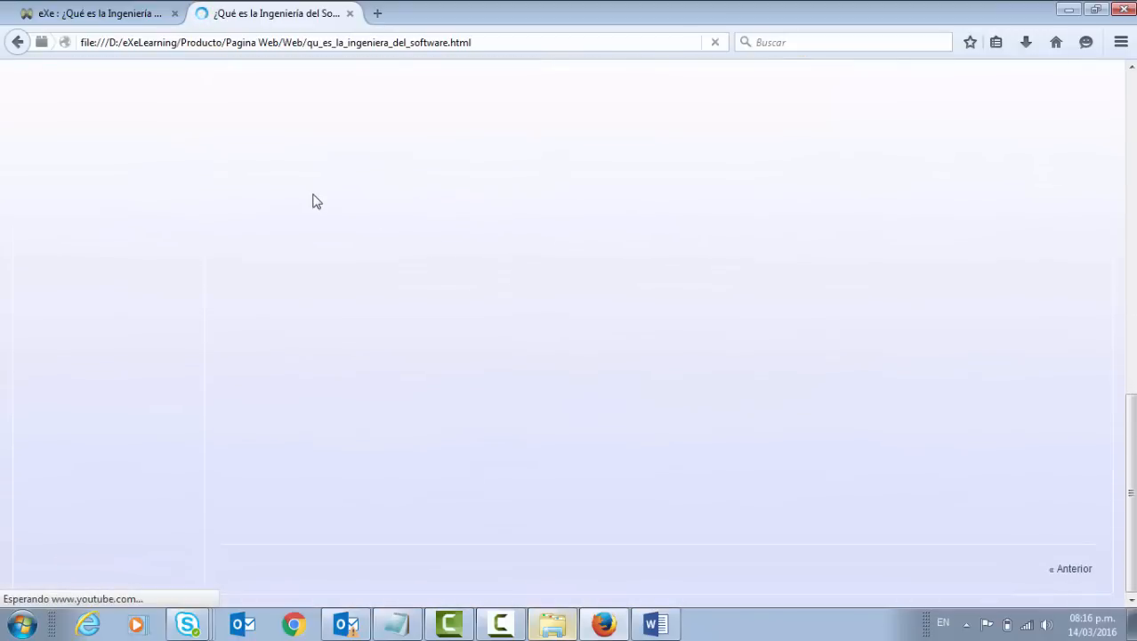
pyautogui.scroll(8, 307, 190)
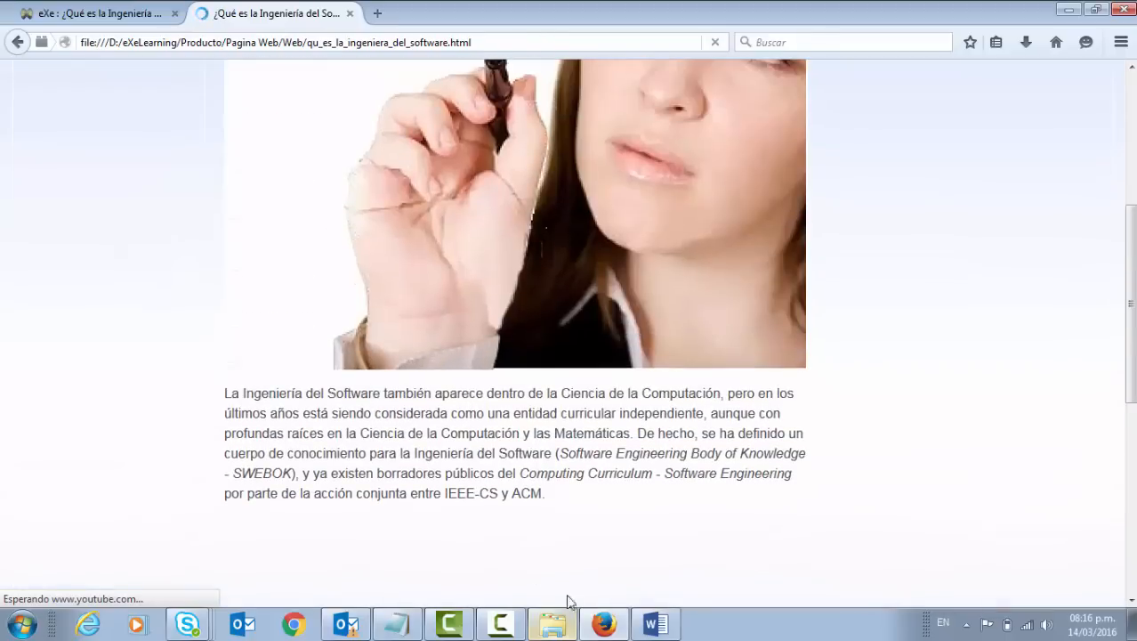
# Launch Chrome and copy the YouTube link under "Video de Youtube: ¿Que es la Ingeniería de software?" from the Word document.
pyautogui.click(603, 623)
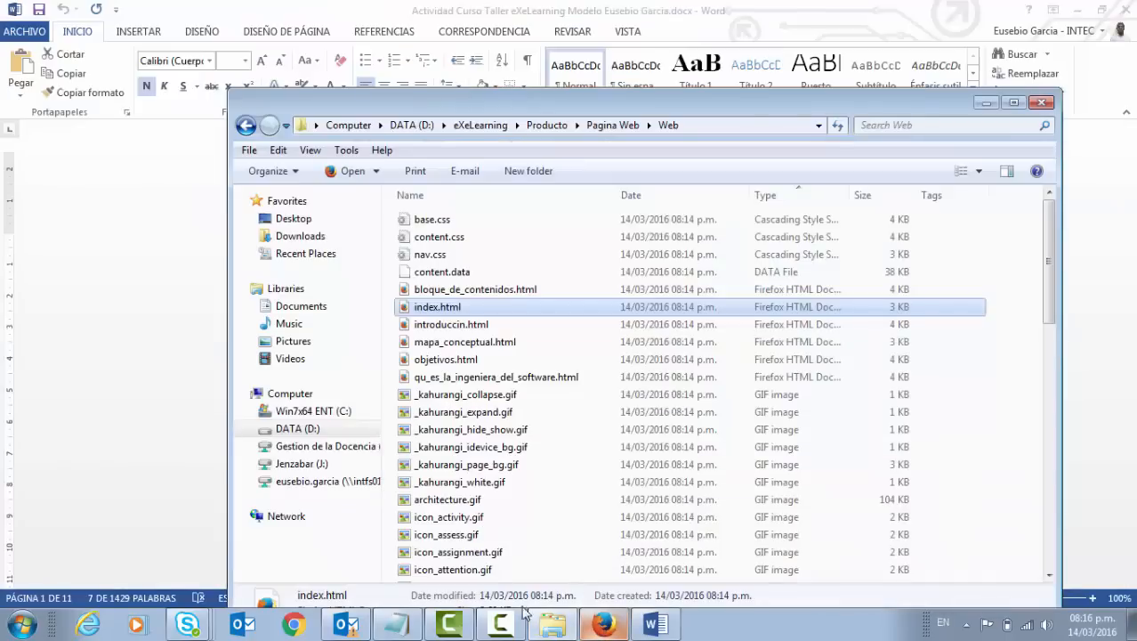
pyautogui.click(294, 624)
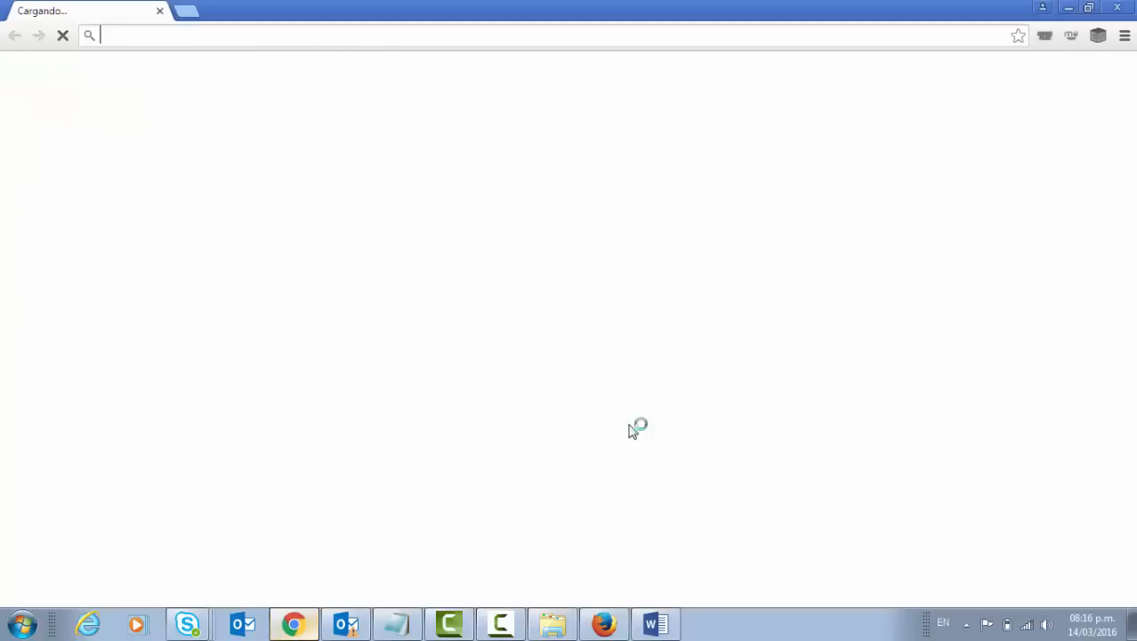
pyautogui.click(654, 624)
pyautogui.scroll(-15, 690, 380)
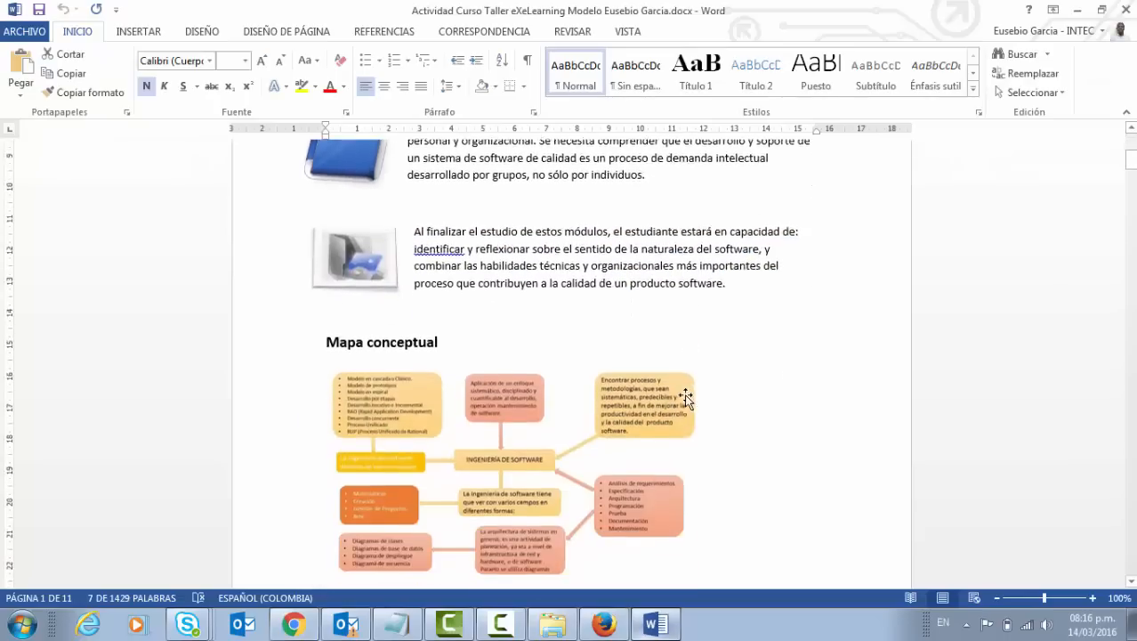
pyautogui.scroll(-13, 637, 409)
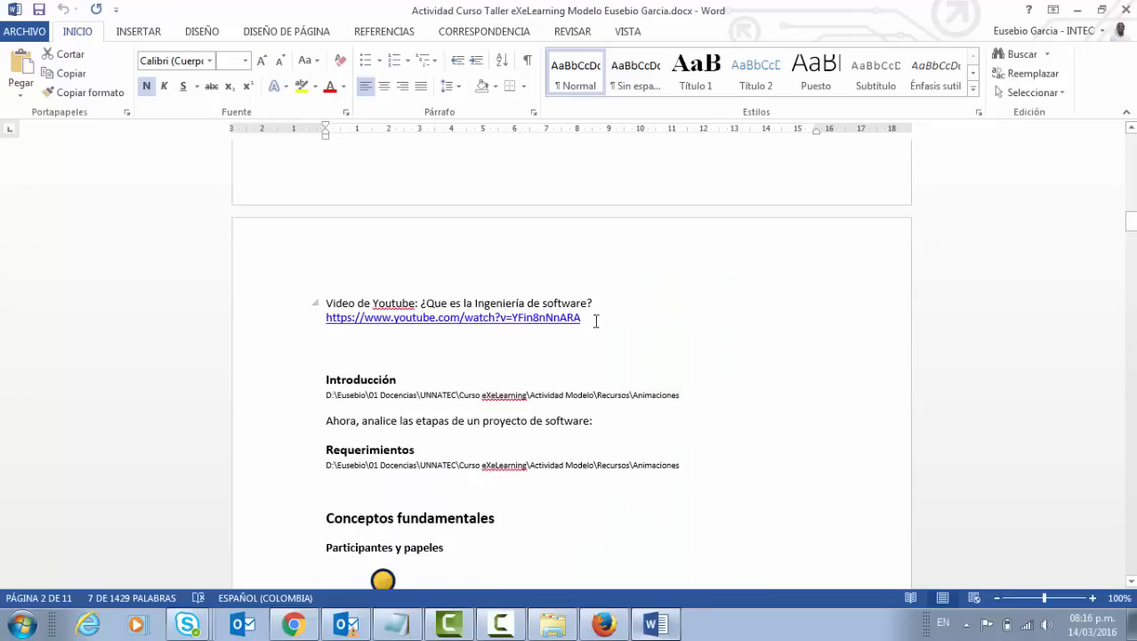
pyautogui.moveTo(596, 320); pyautogui.dragTo(326, 320)
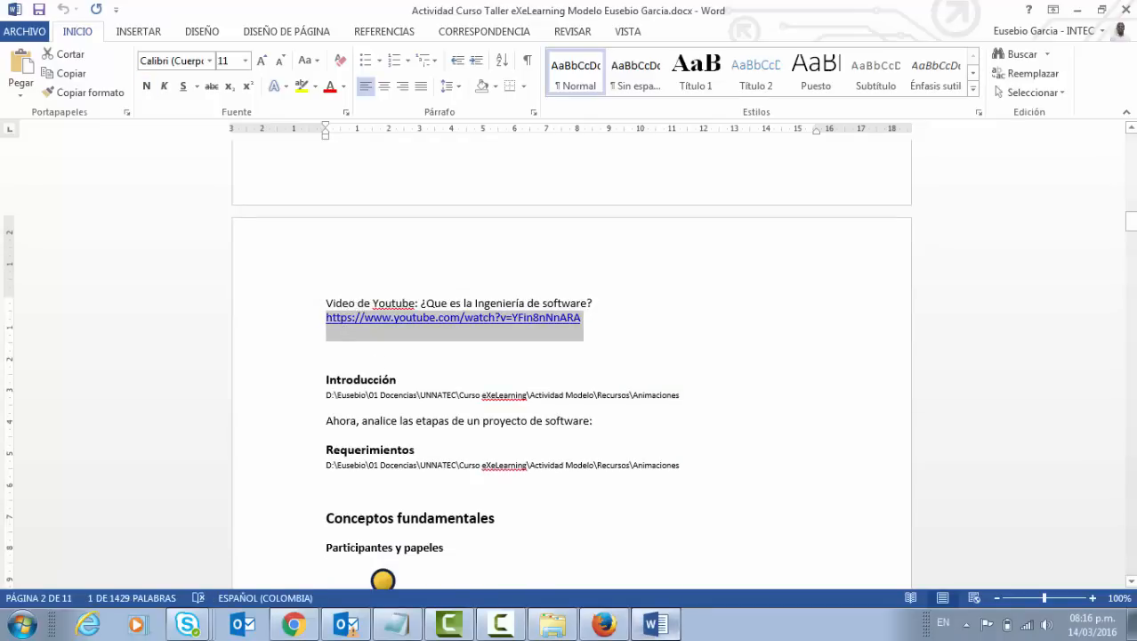
pyautogui.click(293, 624)
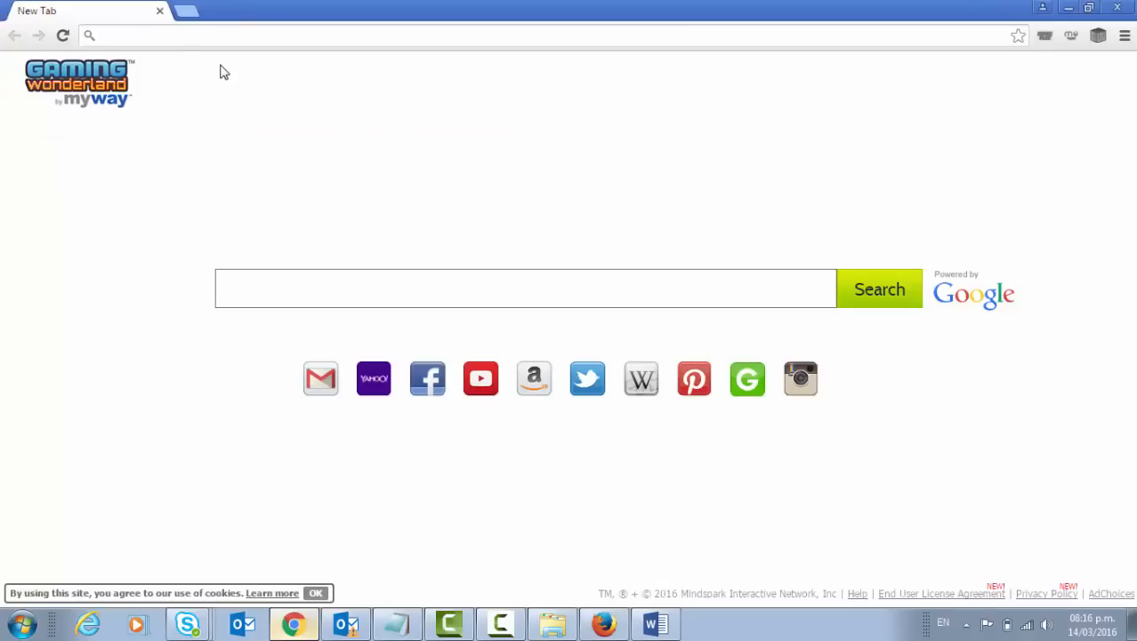
pyautogui.click(172, 38)
pyautogui.write('https://www.youtube.com/watch?v=YFin8nNnARA')
pyautogui.press('Return')
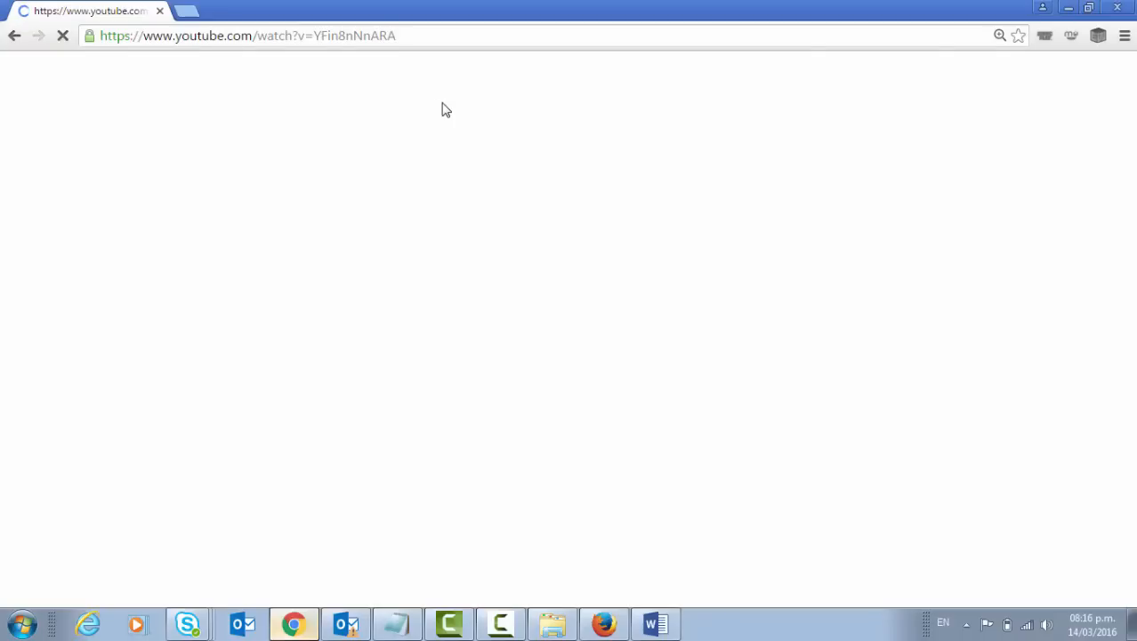
pyautogui.click(440, 37)
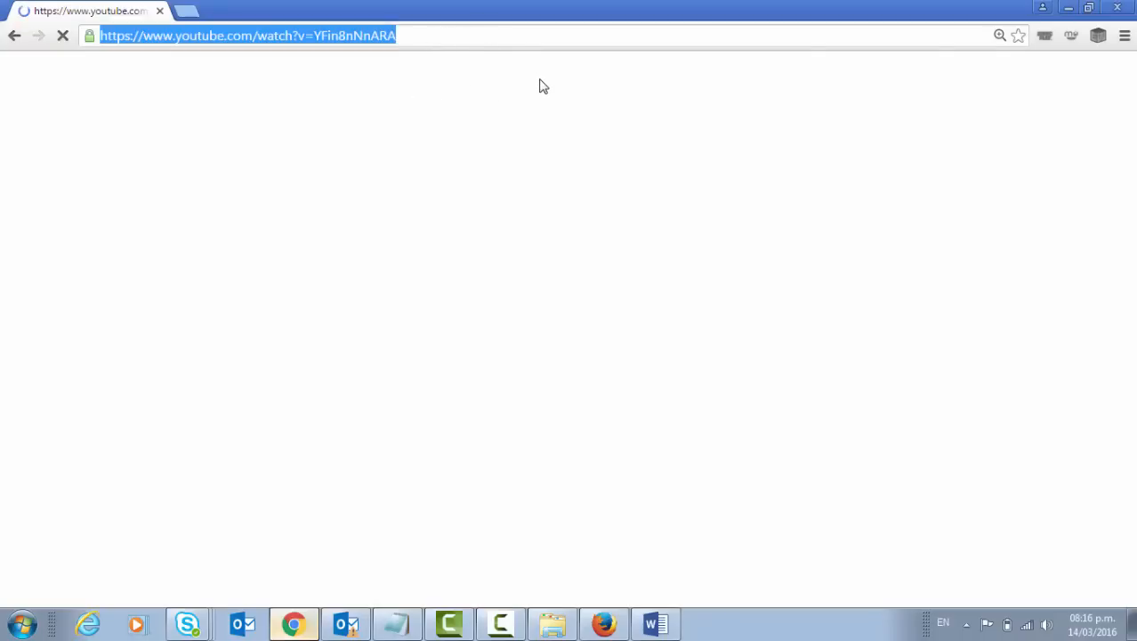
pyautogui.click(465, 40)
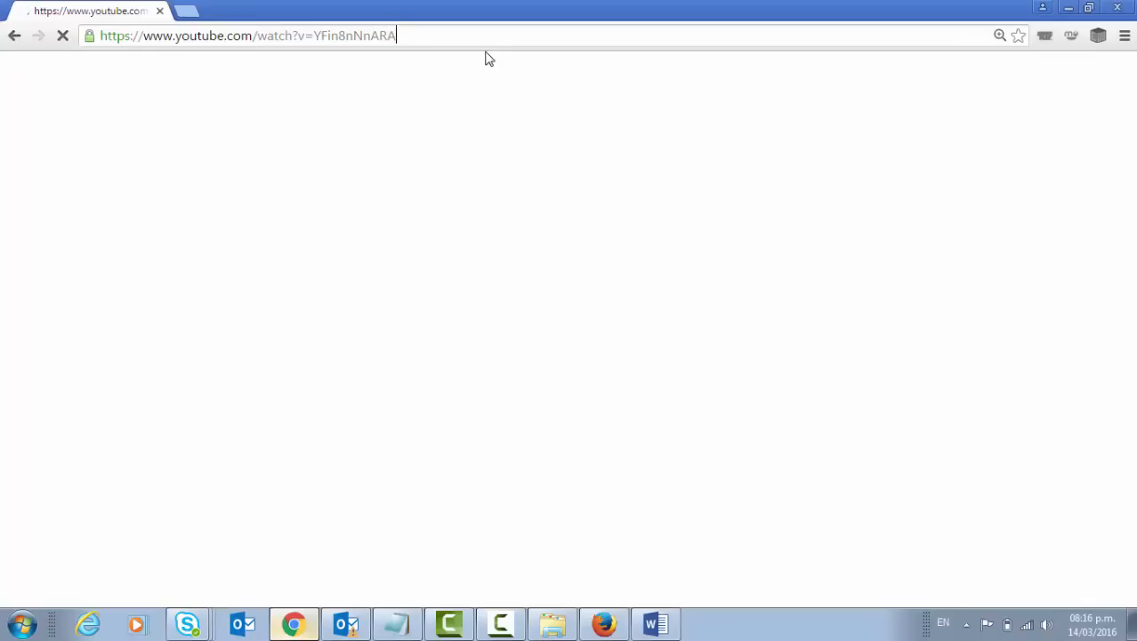
pyautogui.click(614, 621)
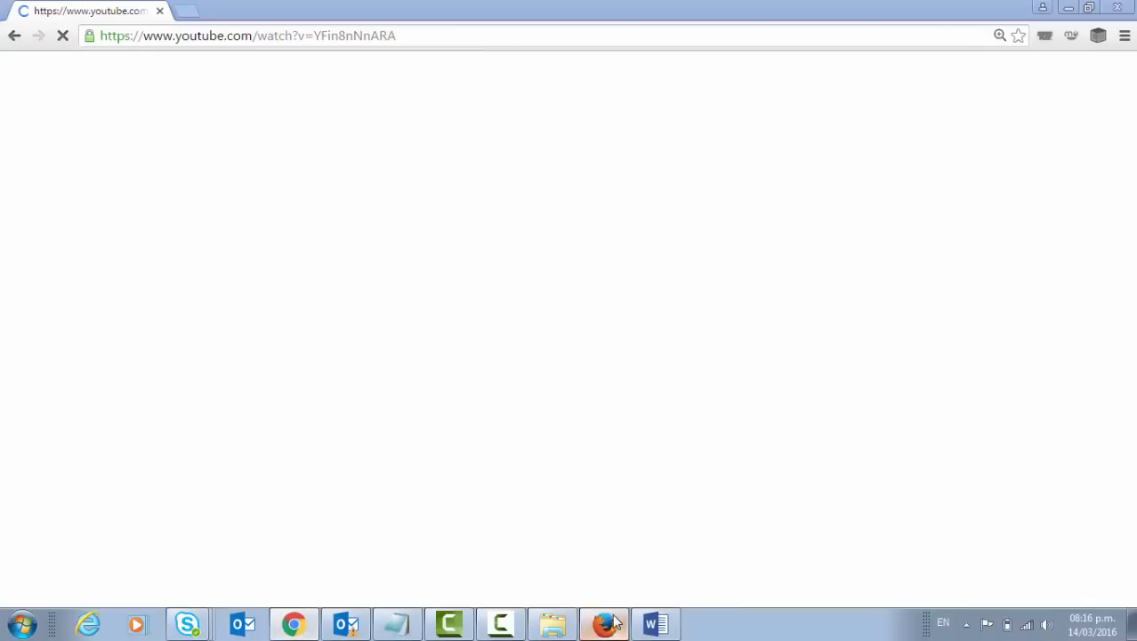
pyautogui.hotkey('ctrl', 't')
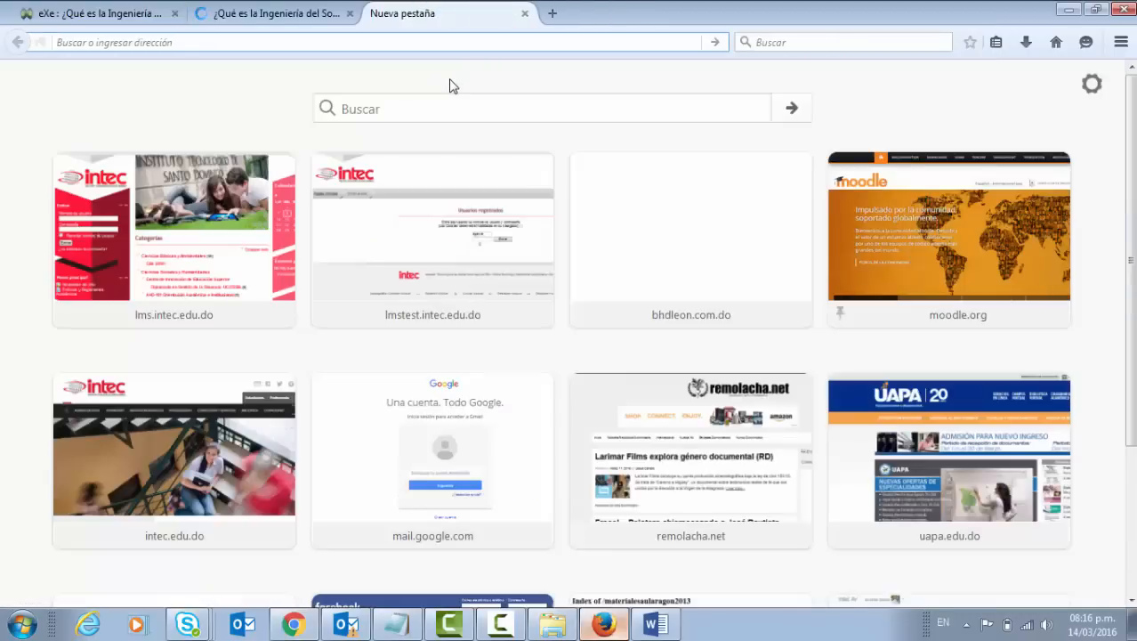
pyautogui.write('https://www.youtube.com/watch?v=YFin8nNnARA')
pyautogui.press('Return')
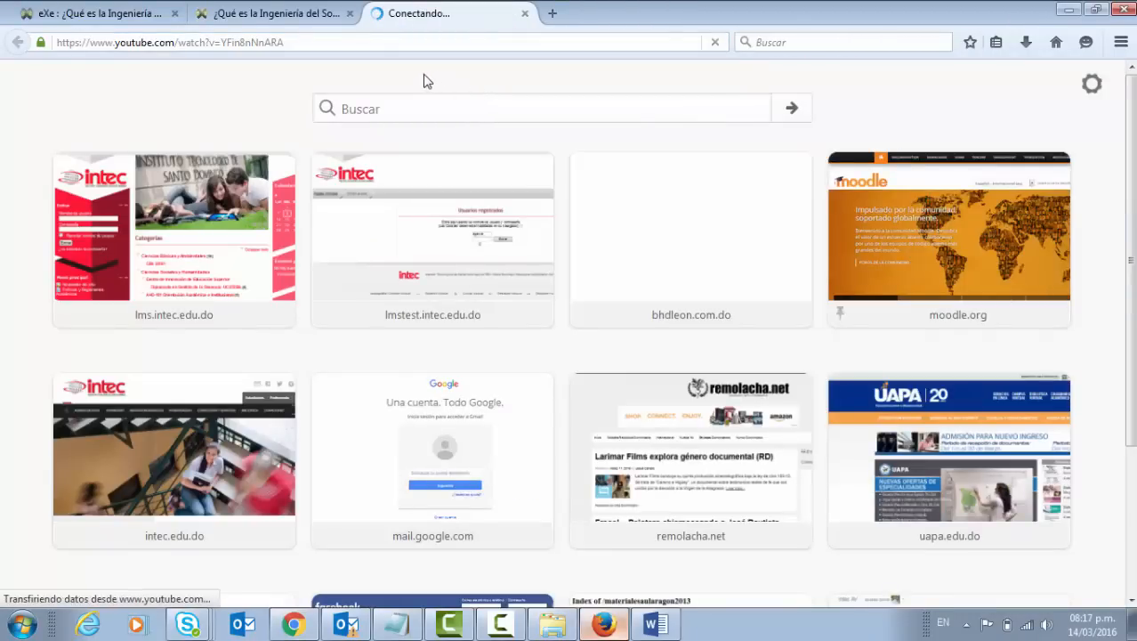
pyautogui.scroll(-3, 571, 234)
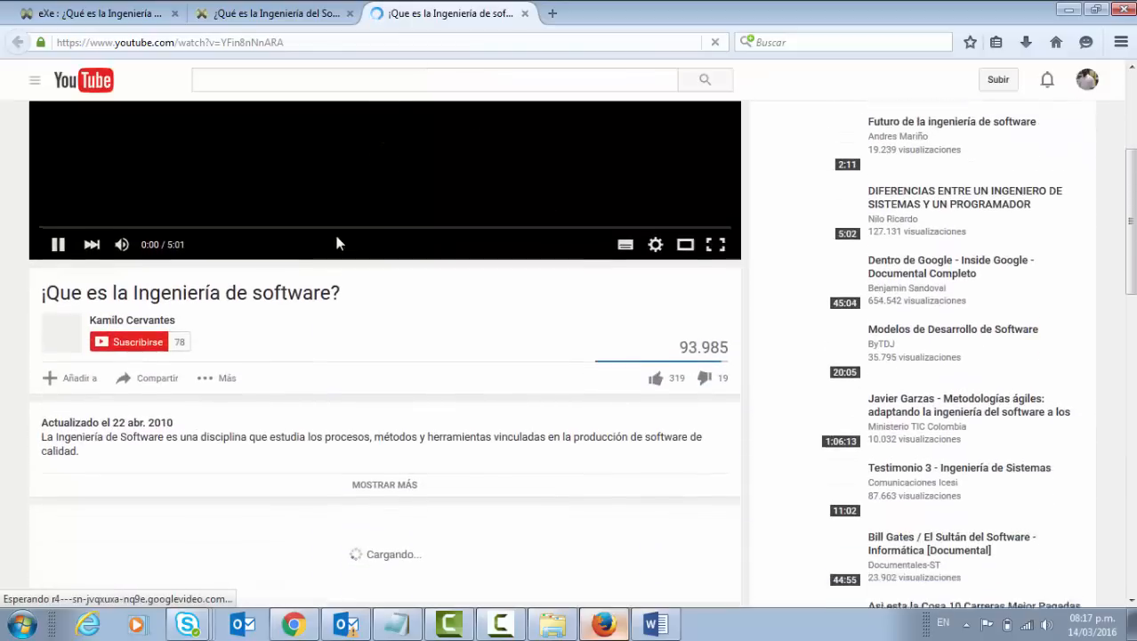
pyautogui.scroll(3, 348, 263)
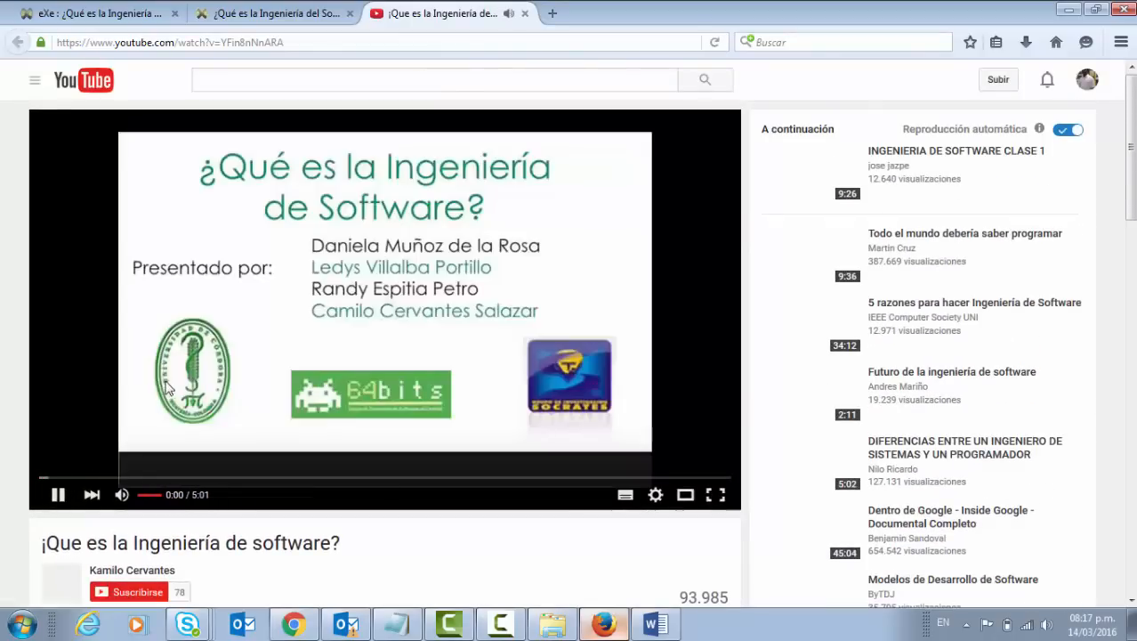
# Pause the video ¡Que es la Ingeniería de software? and copy its full iframe embed code from the sharing options.
pyautogui.scroll(-1, 300, 298)
pyautogui.scroll(-2, 299, 297)
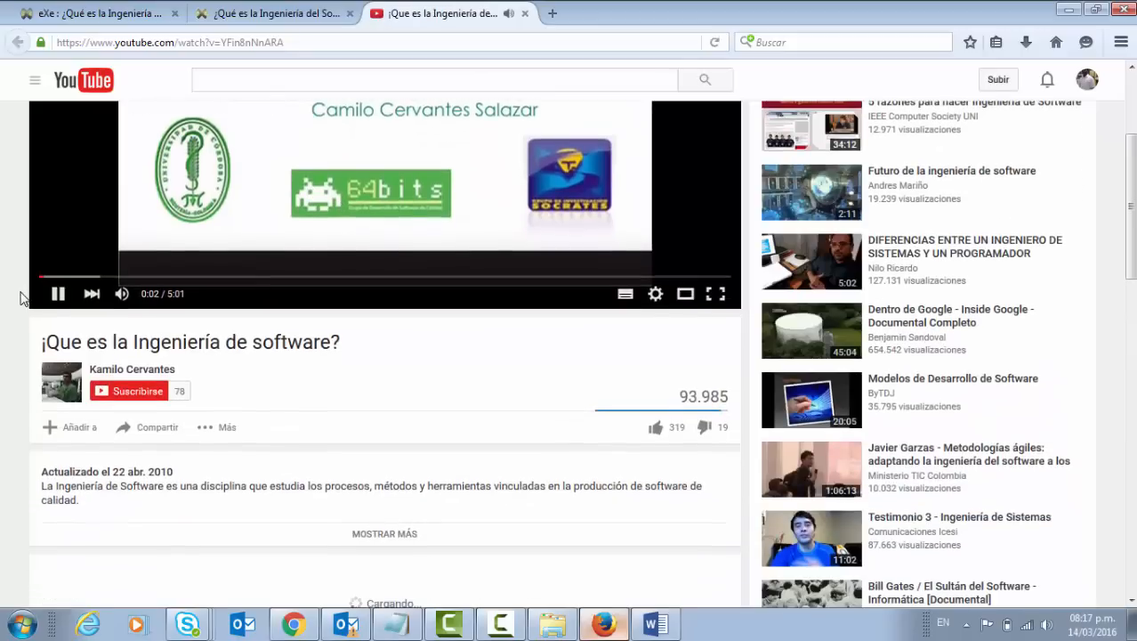
pyautogui.click(56, 295)
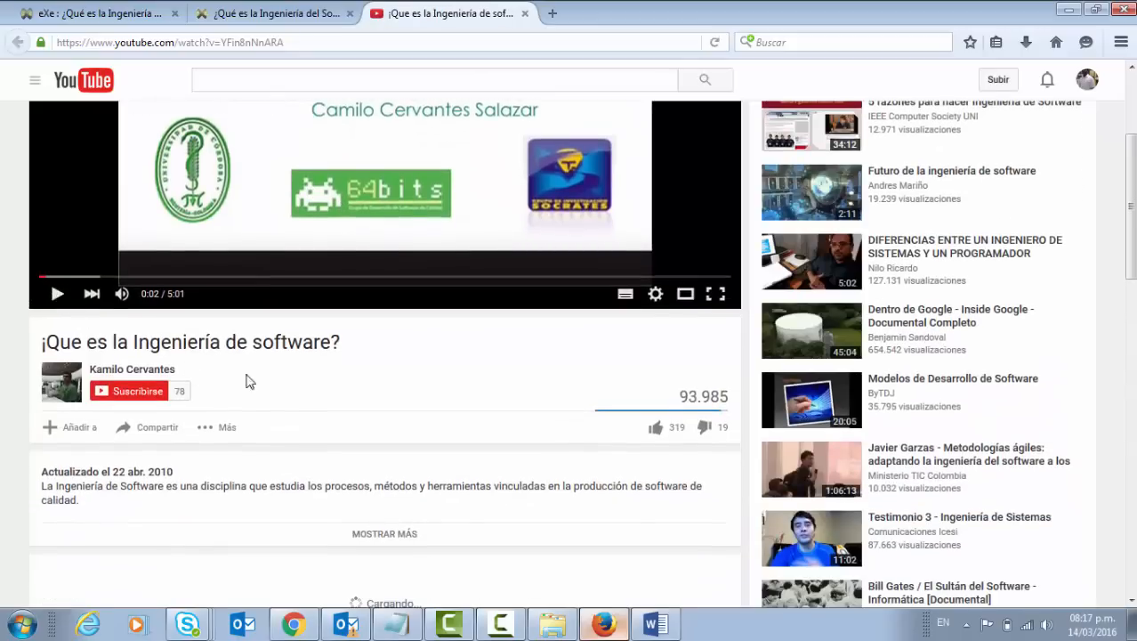
pyautogui.click(145, 427)
pyautogui.scroll(-1, 356, 397)
pyautogui.scroll(-1, 380, 393)
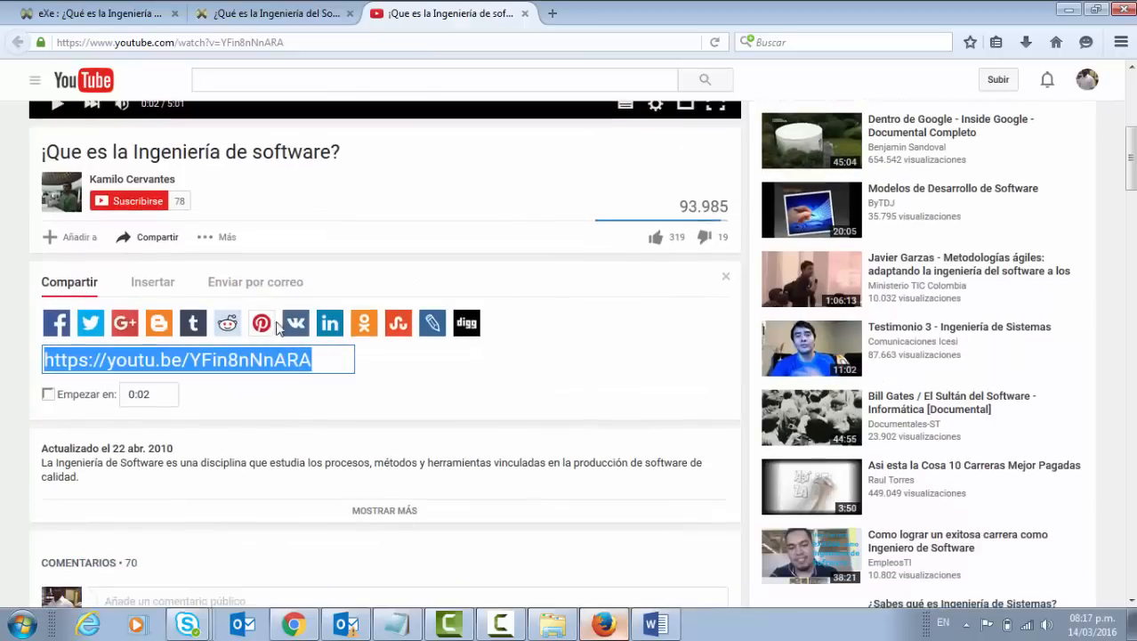
pyautogui.click(161, 286)
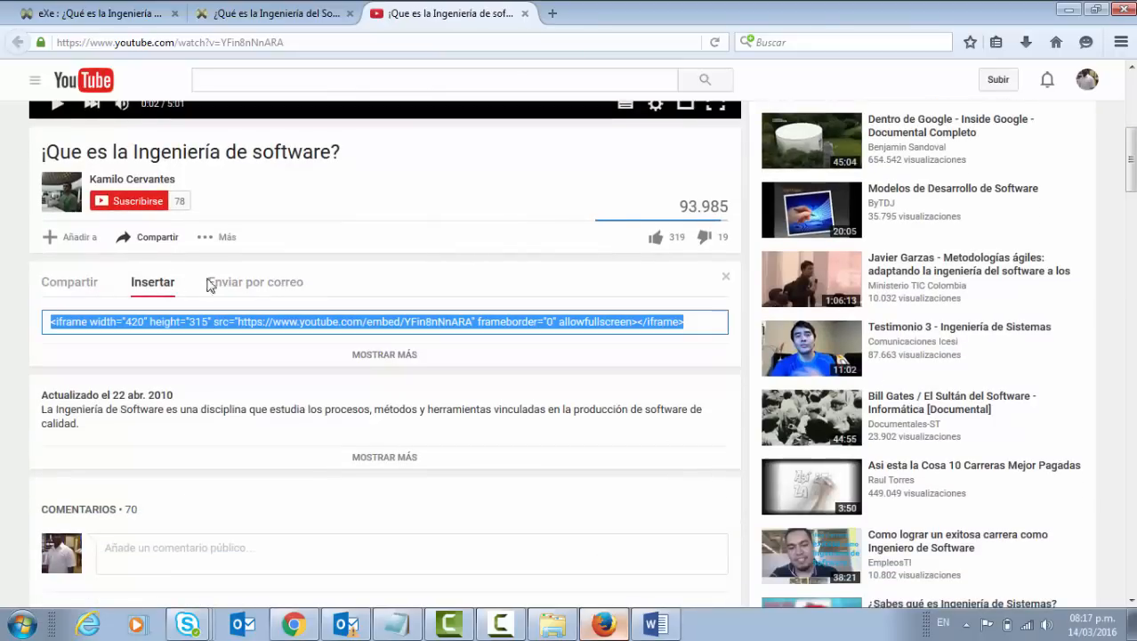
pyautogui.click(704, 319)
pyautogui.moveTo(655, 317); pyautogui.dragTo(8, 314)
pyautogui.hotkey('ctrl', 'c')
pyautogui.scroll(5, 151, 294)
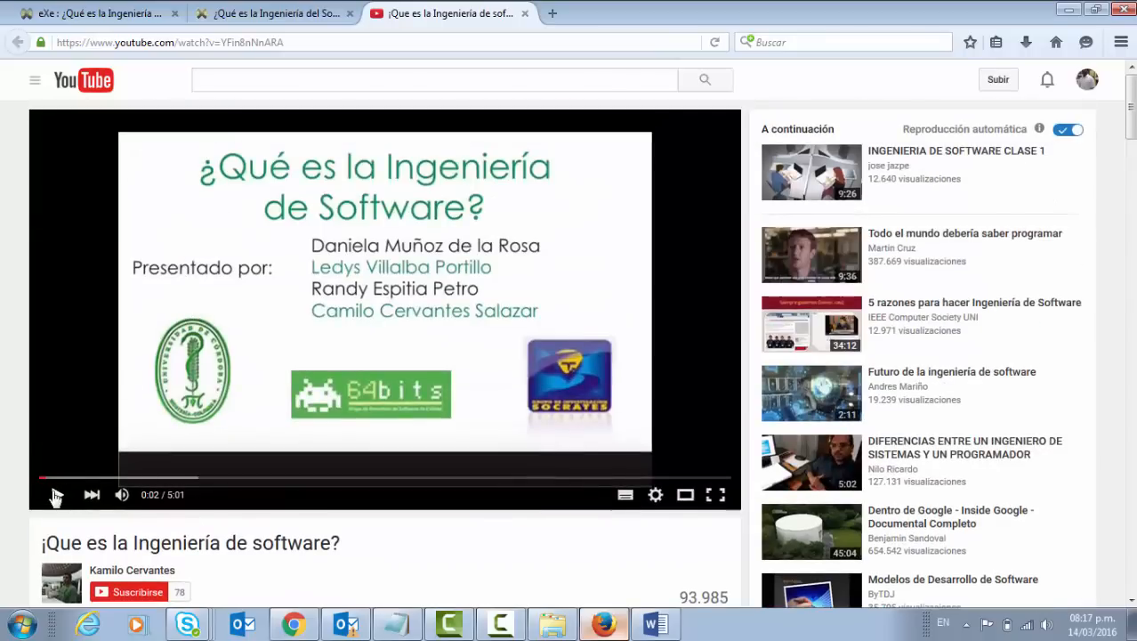
# Close the YouTube page, the Chrome window and the exported site's ¿Qué es la Ingeniería del Software? page, returning to the eXe editor.
pyautogui.click(59, 496)
pyautogui.click(59, 495)
pyautogui.click(525, 14)
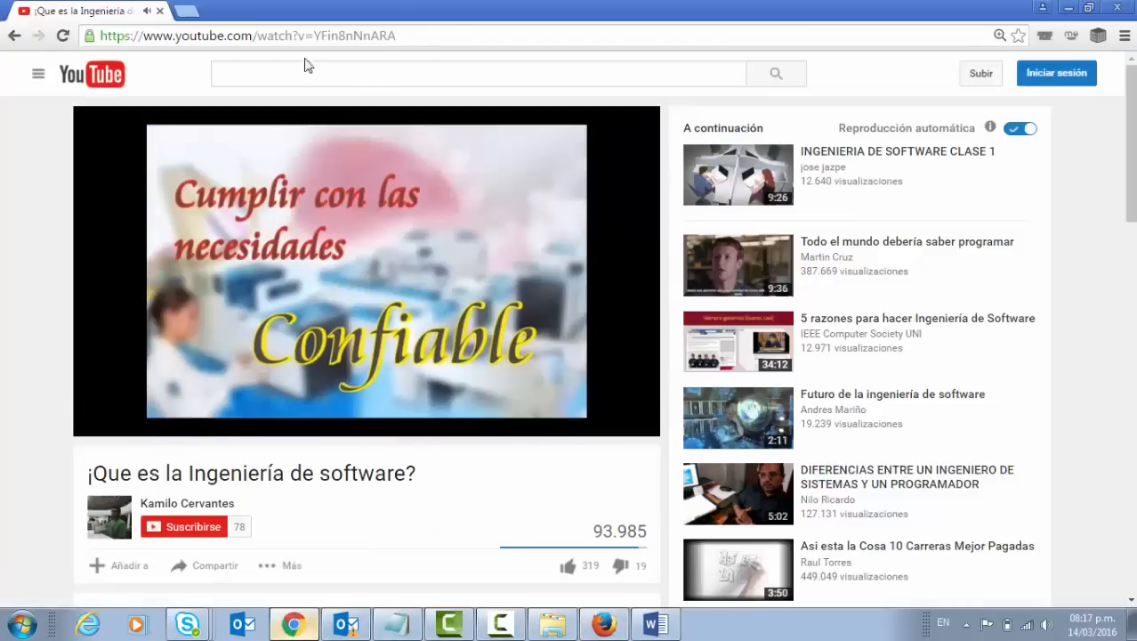
pyautogui.click(1116, 8)
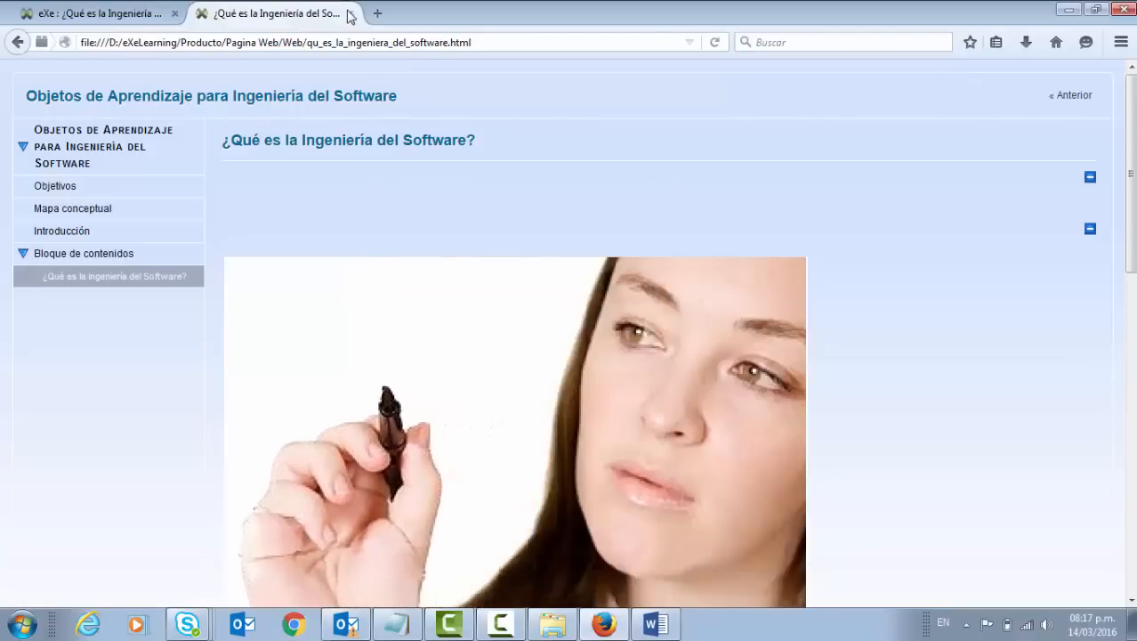
pyautogui.click(349, 13)
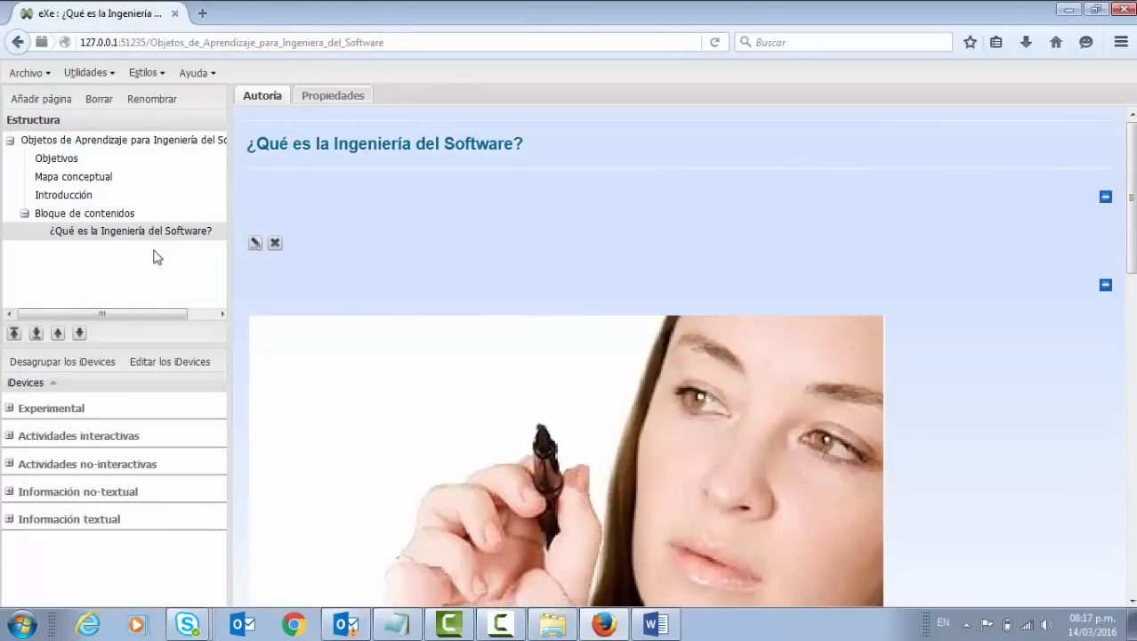
# Edit the text block that holds the video on the ¿Qué es la Ingeniería del Software? page and open its HTML source code.
pyautogui.scroll(-10, 455, 386)
pyautogui.scroll(-1, 478, 375)
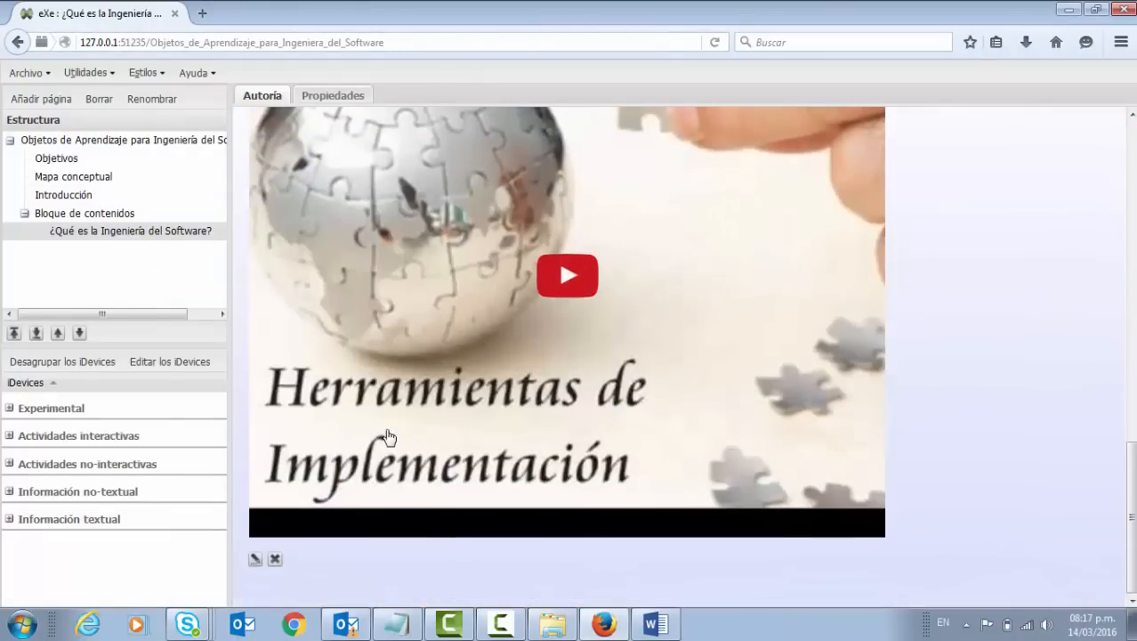
pyautogui.scroll(12, 387, 436)
pyautogui.scroll(-12, 326, 501)
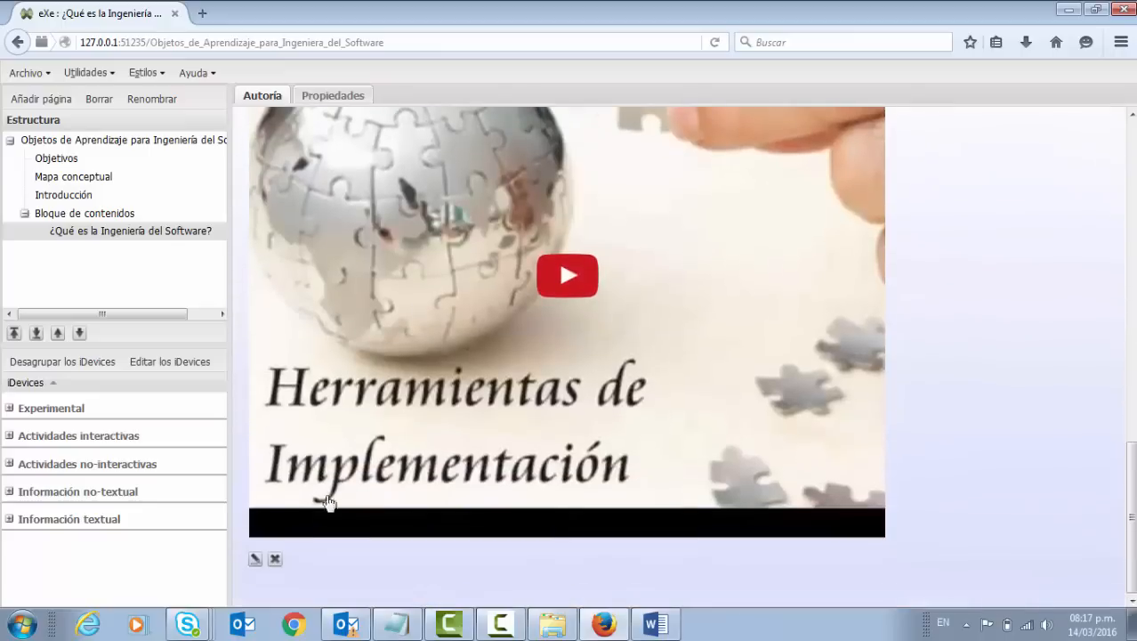
pyautogui.click(255, 561)
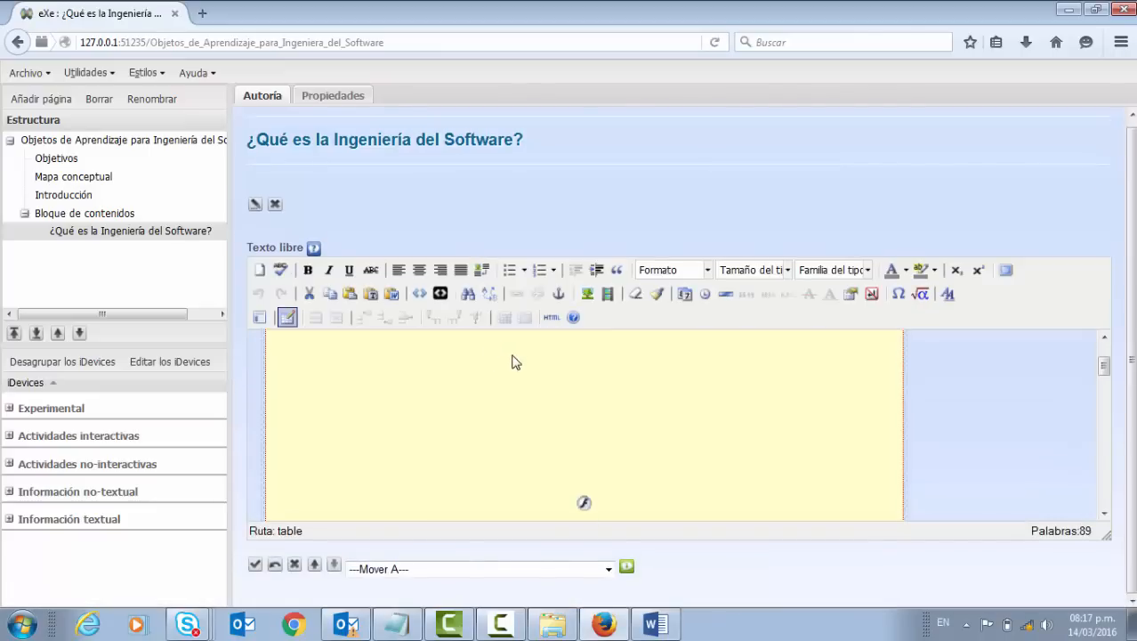
pyautogui.click(552, 317)
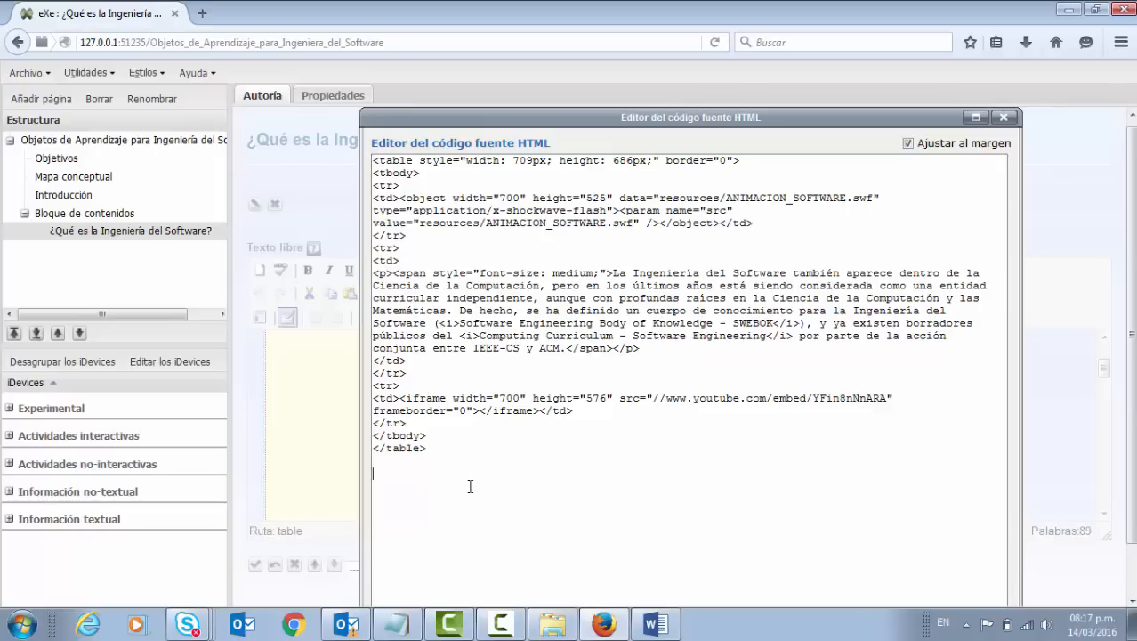
pyautogui.hotkey('ctrl', 'v')
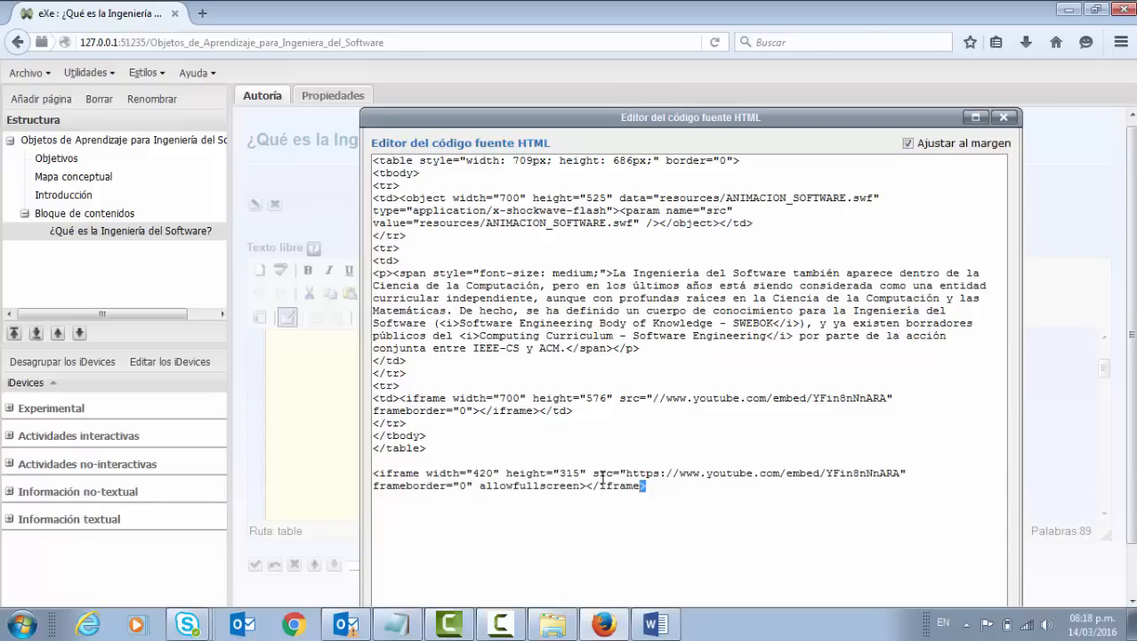
pyautogui.moveTo(603, 481); pyautogui.dragTo(492, 464)
pyautogui.hotkey('ctrl', 'c')
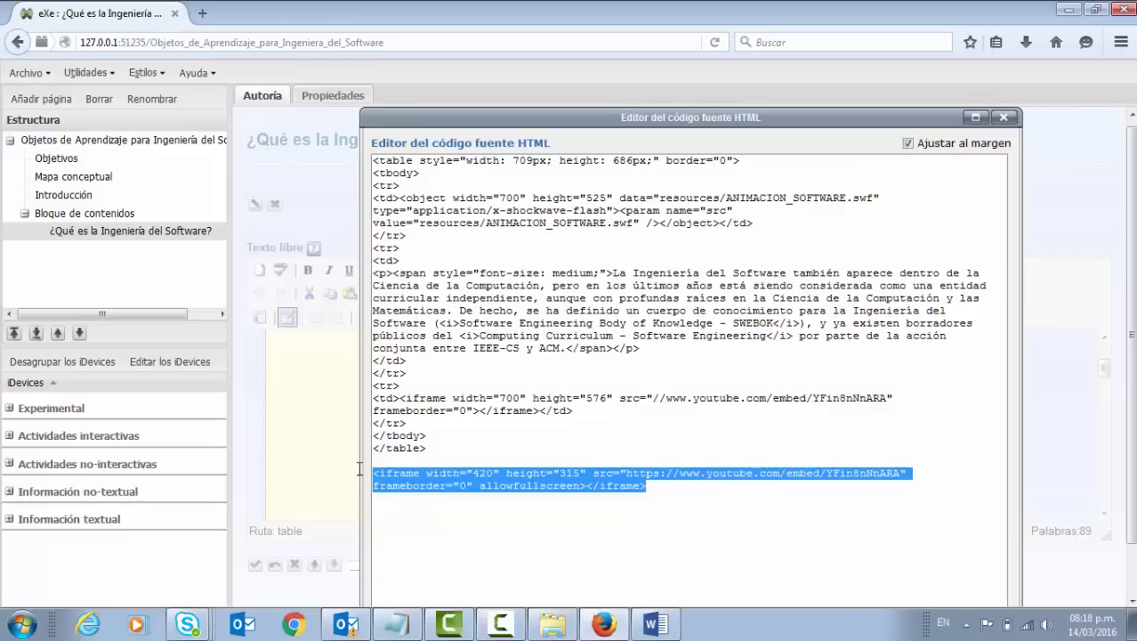
pyautogui.press('Delete')
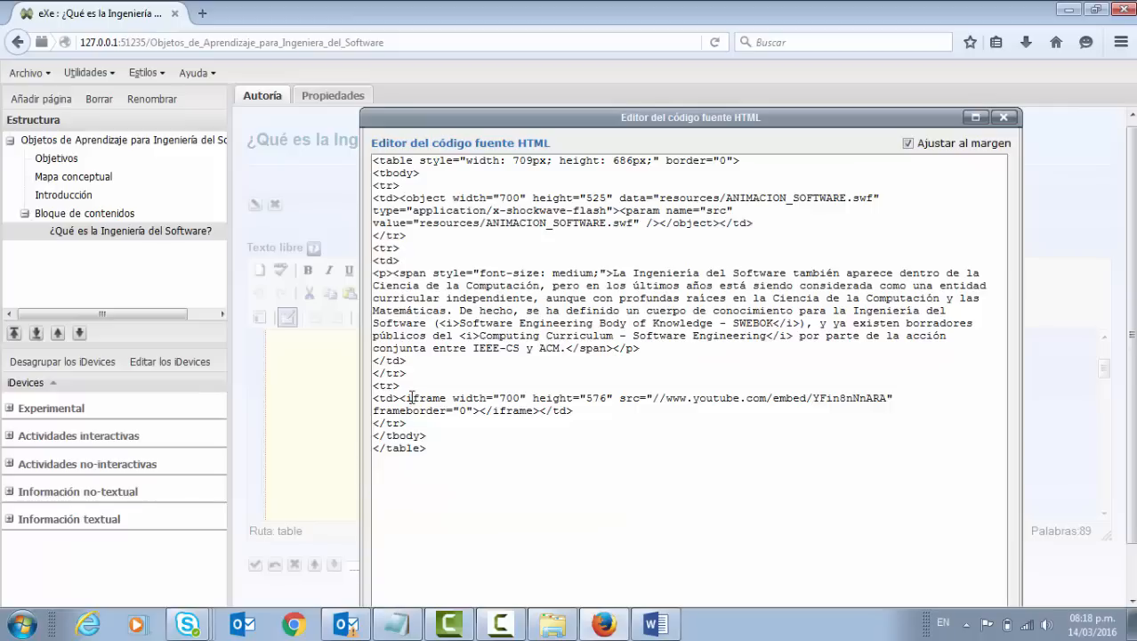
# Replace the iframe in the table's last cell with the copied https YouTube embed code, update the source and stop the unresponsive Shockwave Flash plugin.
pyautogui.moveTo(400, 398); pyautogui.dragTo(537, 412)
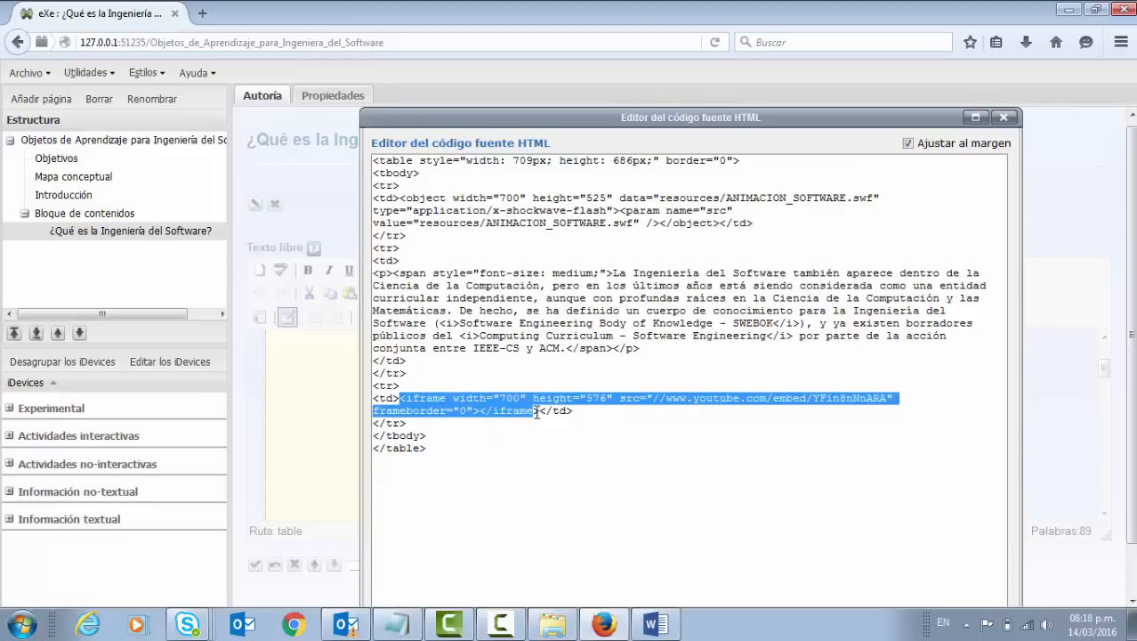
pyautogui.hotkey('ctrl', 'v')
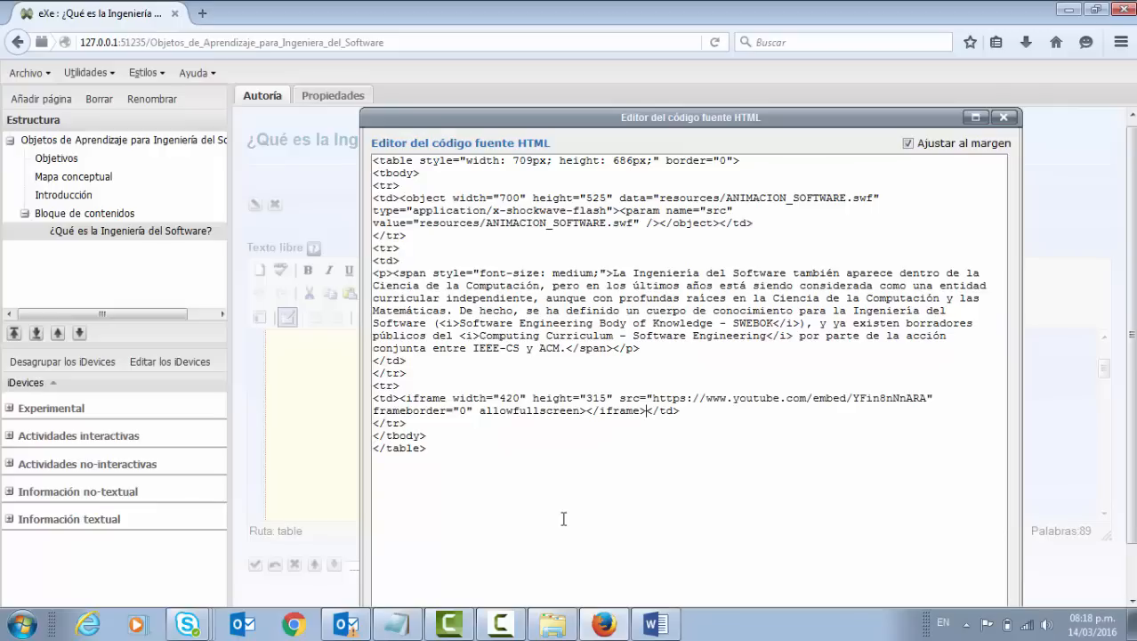
pyautogui.scroll(-1, 604, 468)
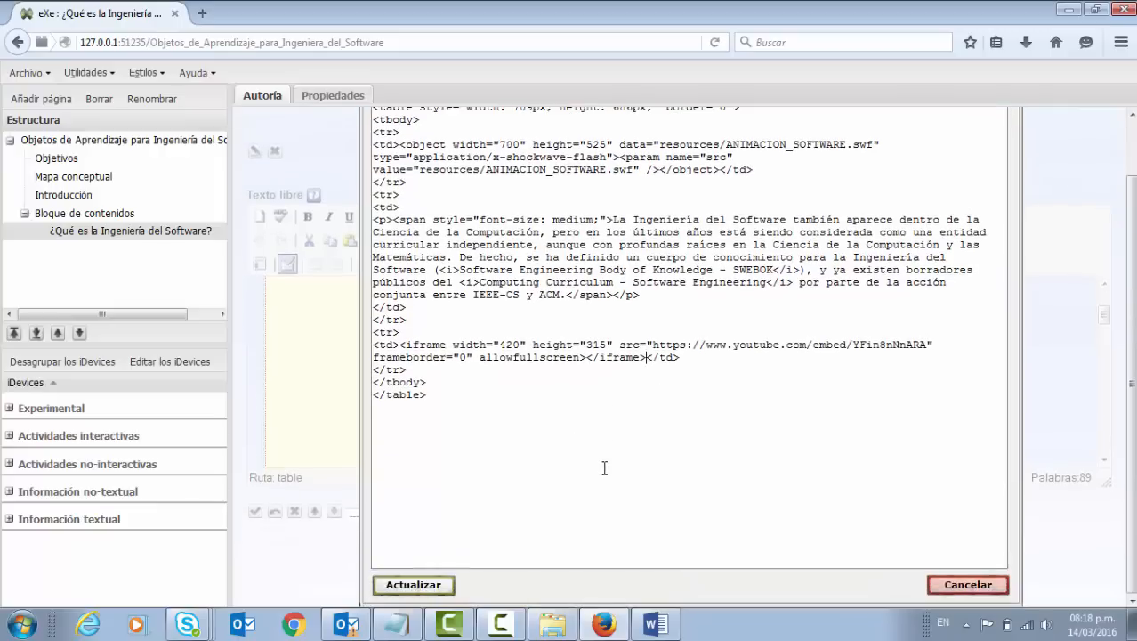
pyautogui.click(414, 585)
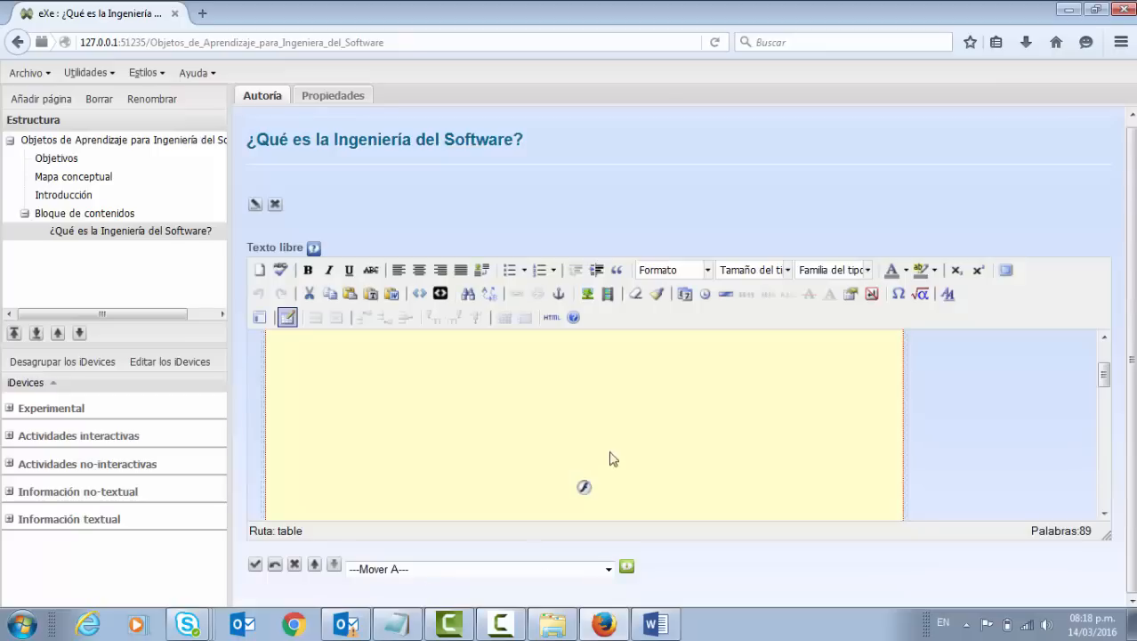
pyautogui.scroll(-2, 534, 461)
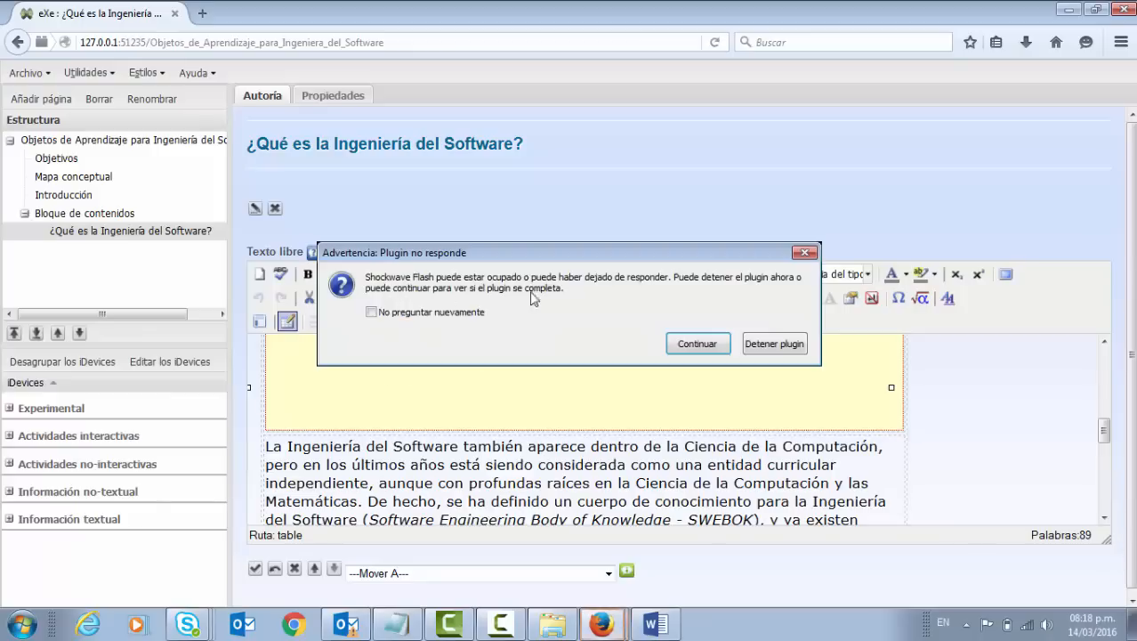
pyautogui.click(776, 342)
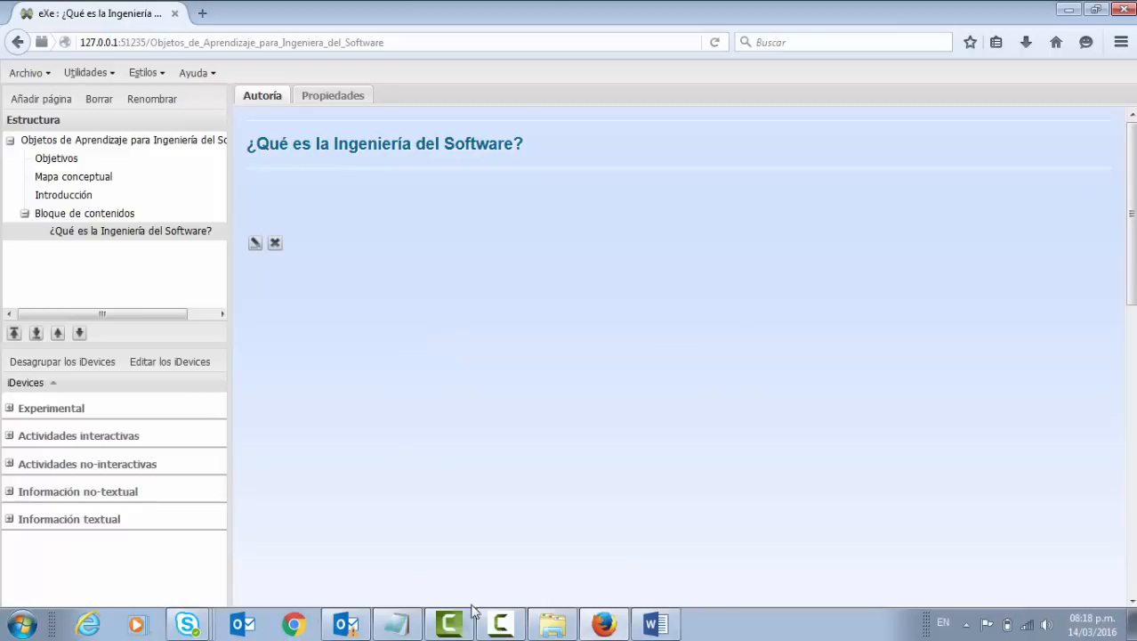
# Switch to Windows Explorer and delete the Web folder and Web.zip from D:\eXeLearning\Producto\Pagina Web.
pyautogui.click(552, 624)
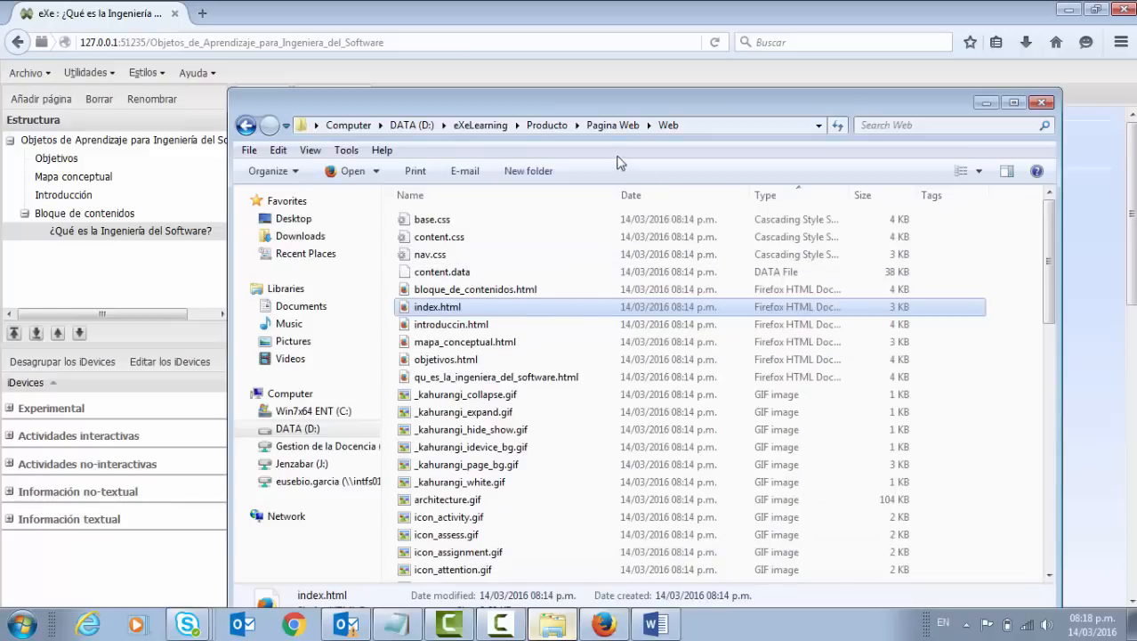
pyautogui.click(546, 124)
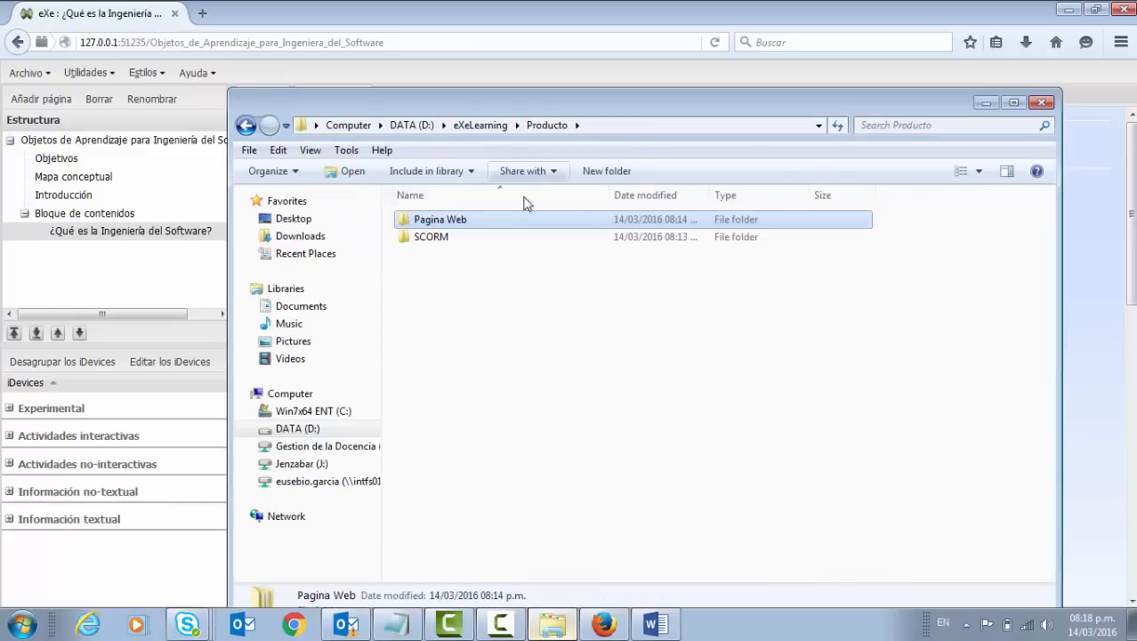
pyautogui.doubleClick(464, 223)
pyautogui.click(424, 219)
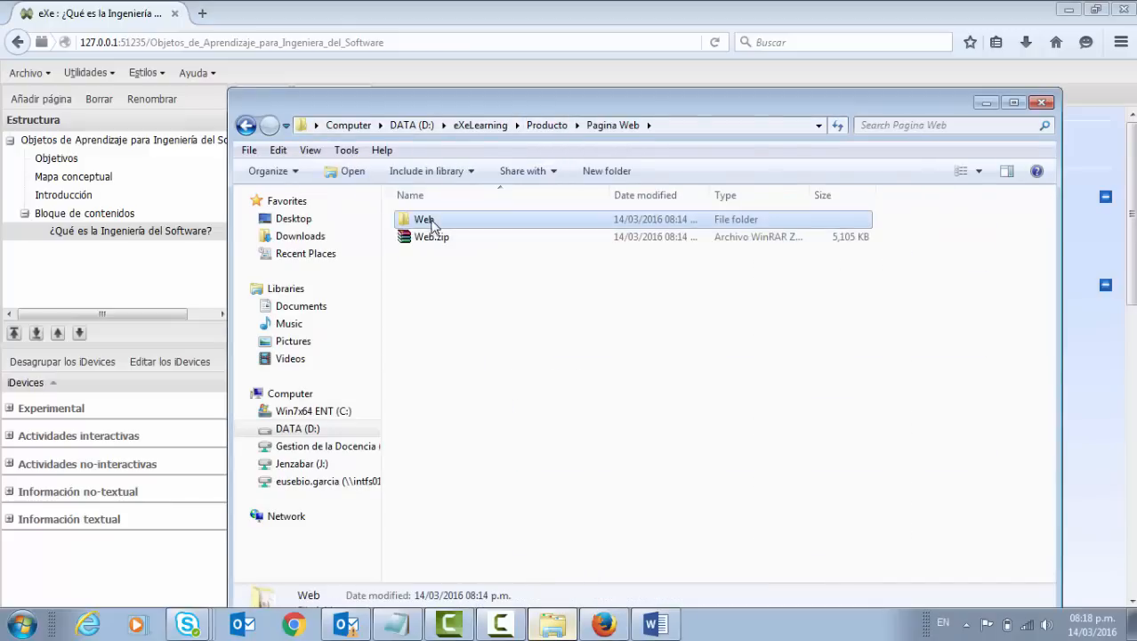
pyautogui.click(424, 279)
pyautogui.moveTo(444, 279); pyautogui.dragTo(435, 202)
pyautogui.press('Delete')
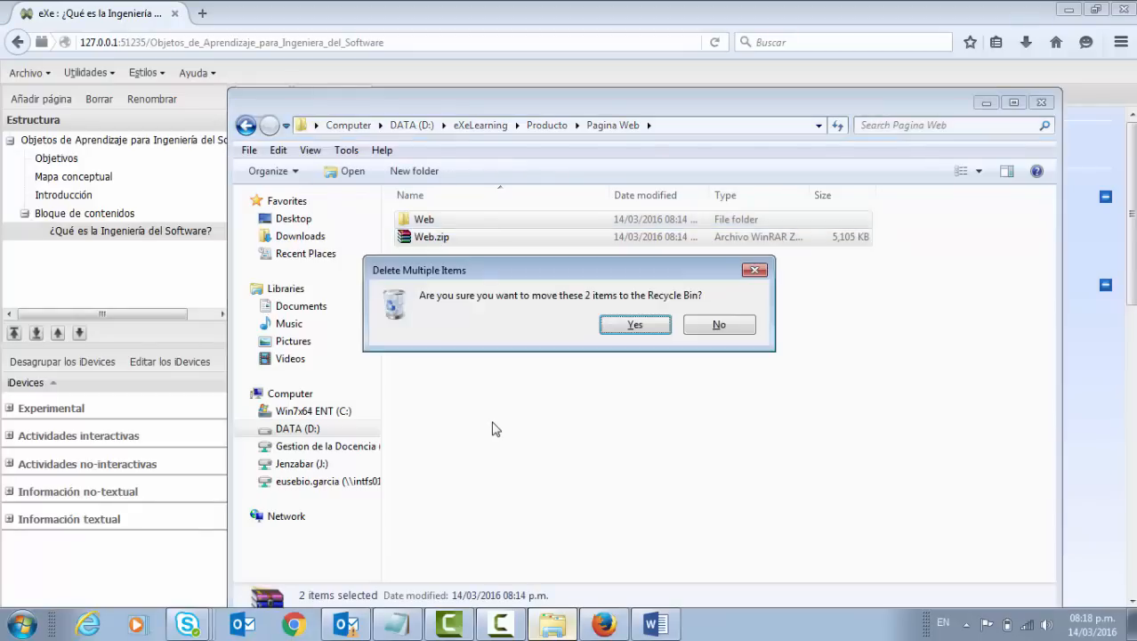
pyautogui.click(635, 324)
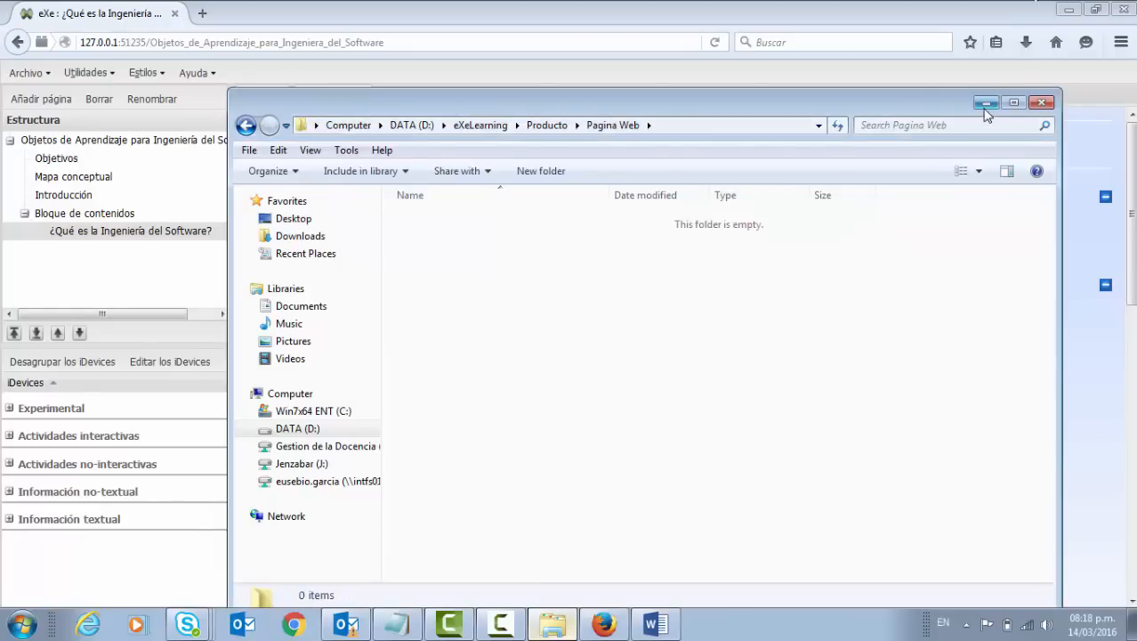
# Switch back to eXe, set the embedded YouTube video's width to 700 with the aspect ratio locked, and save the text block.
pyautogui.hotkey('alt', 'Tab')
pyautogui.scroll(-10, 623, 373)
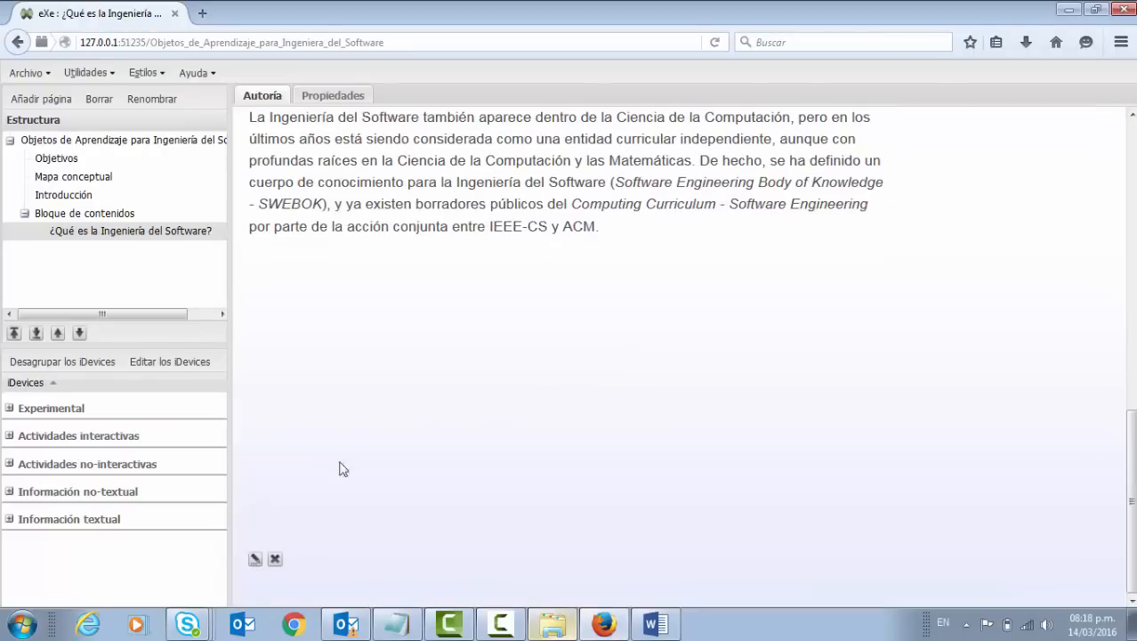
pyautogui.click(255, 559)
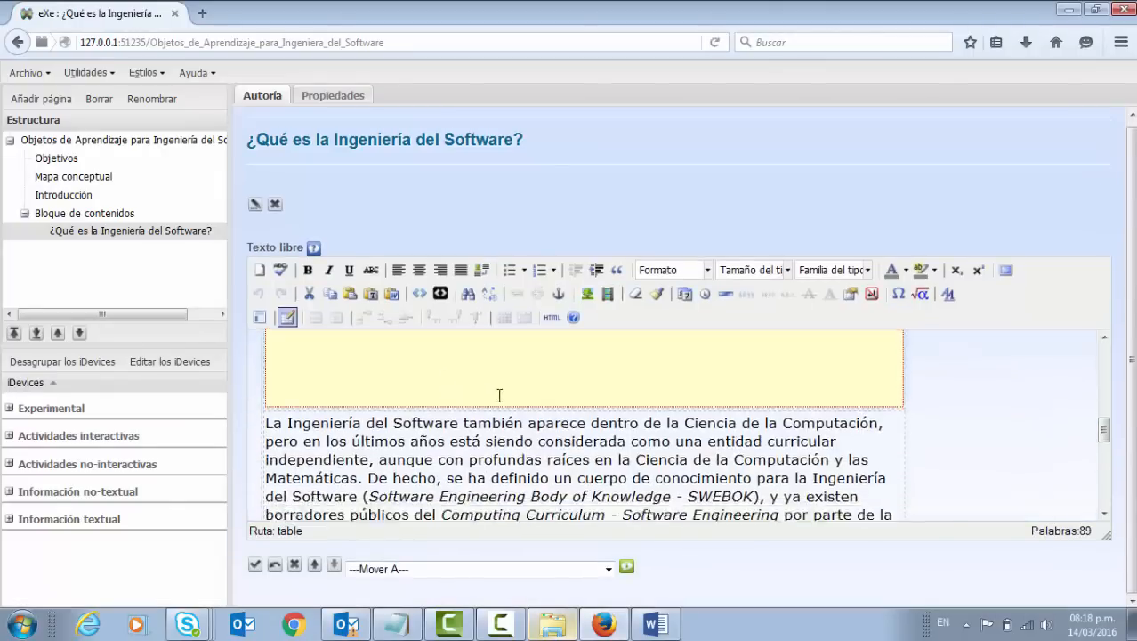
pyautogui.click(602, 395)
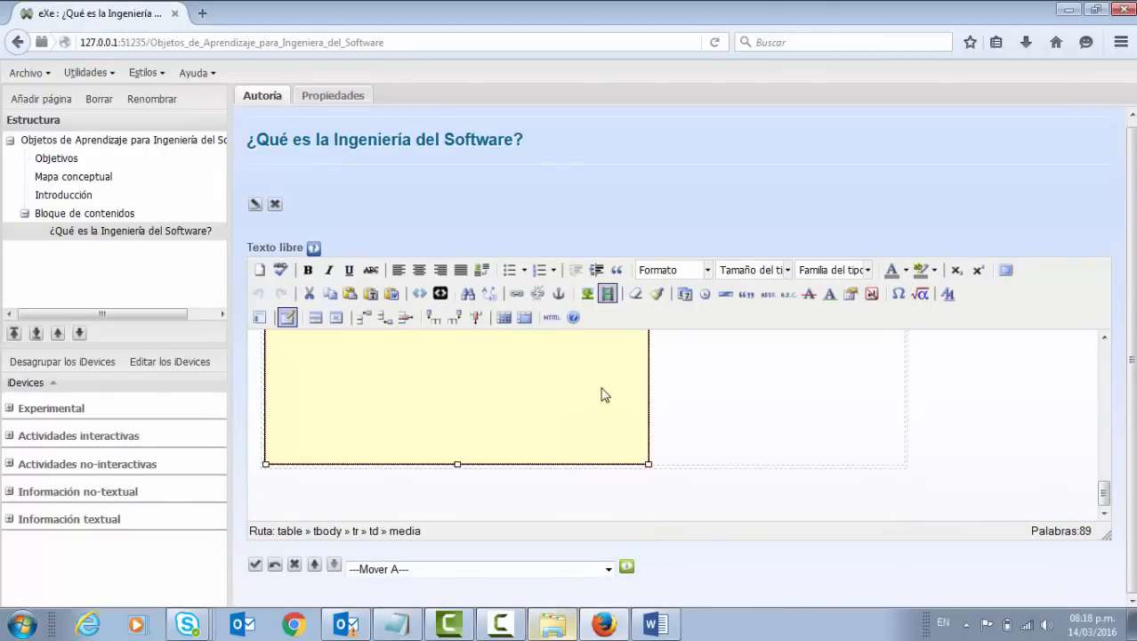
pyautogui.click(607, 295)
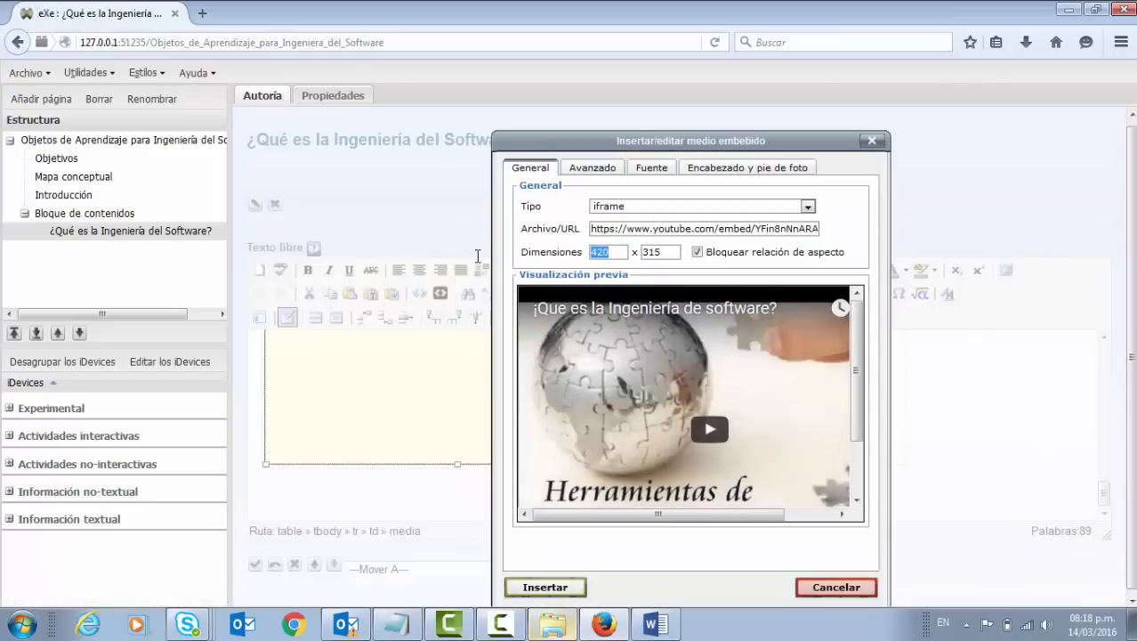
pyautogui.write('700')
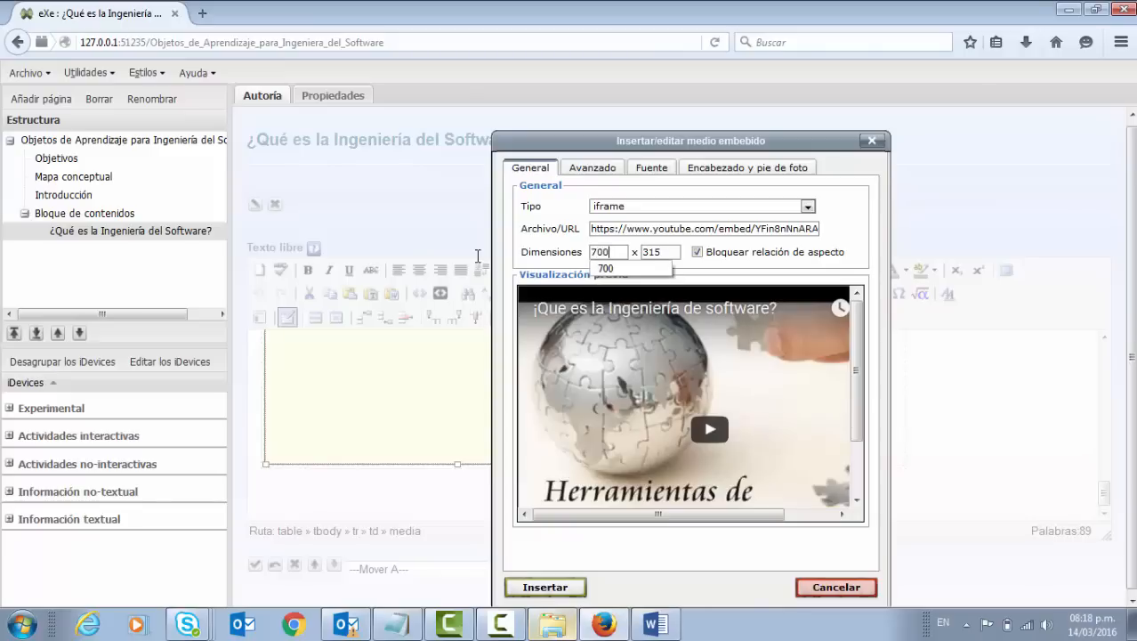
pyautogui.press('Tab')
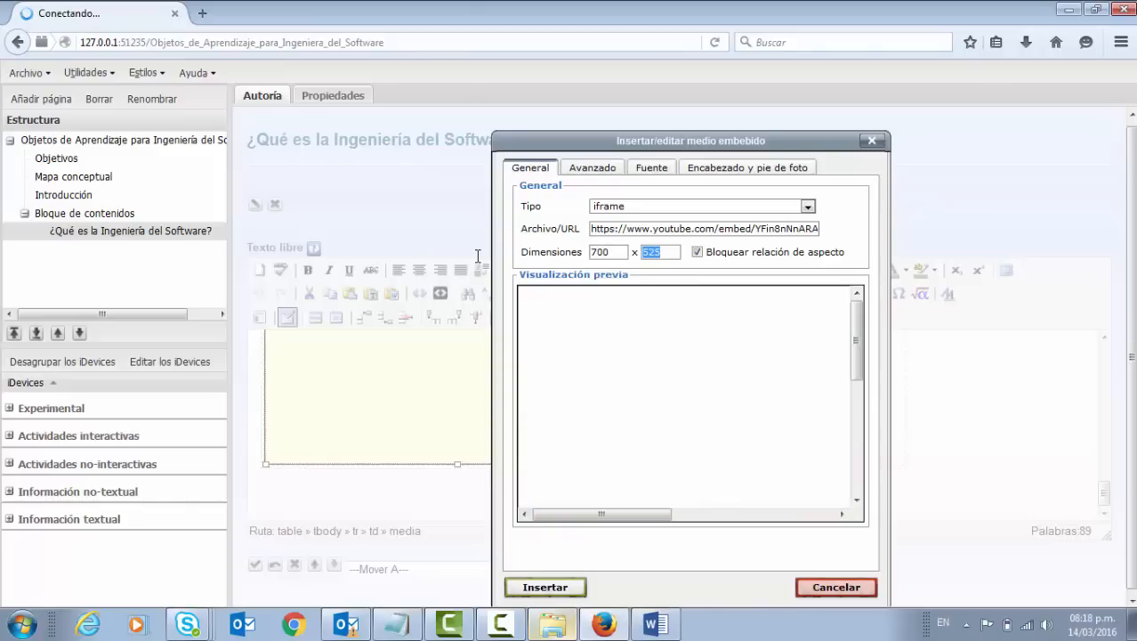
pyautogui.click(539, 584)
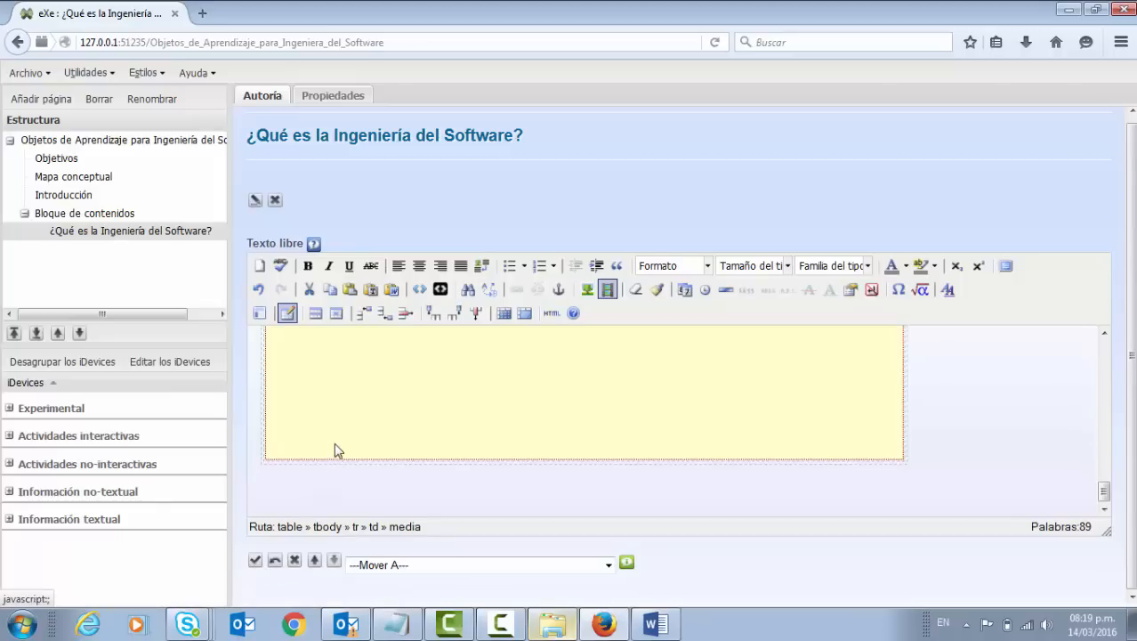
pyautogui.click(256, 562)
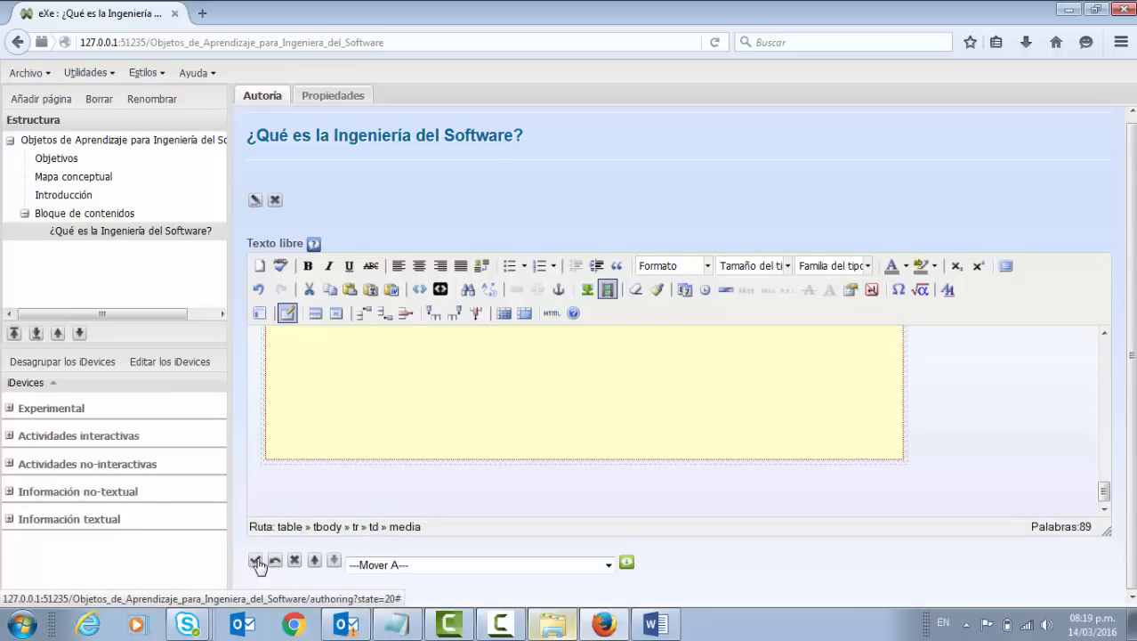
pyautogui.scroll(-4, 472, 416)
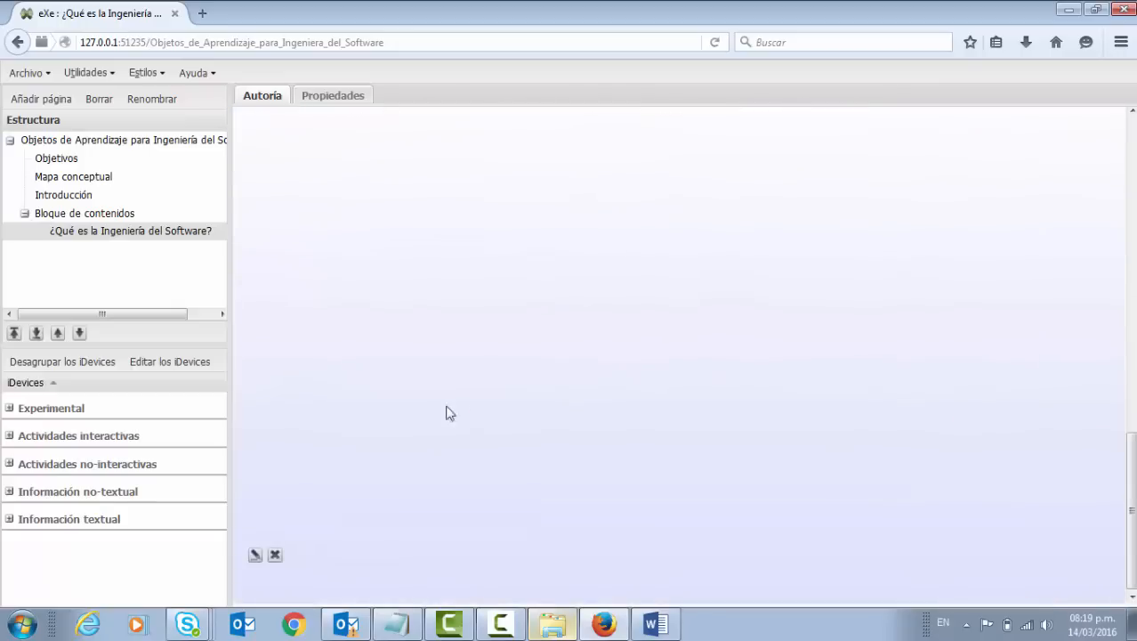
# Save the course package to its existing .elp file and dismiss the save confirmation.
pyautogui.click(29, 74)
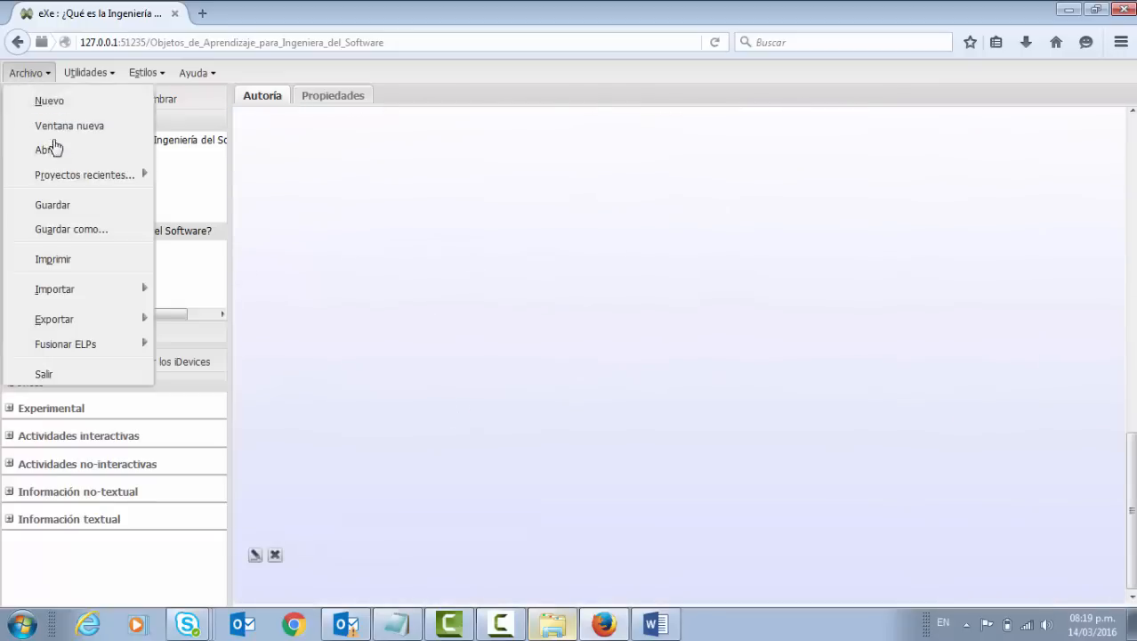
pyautogui.click(59, 210)
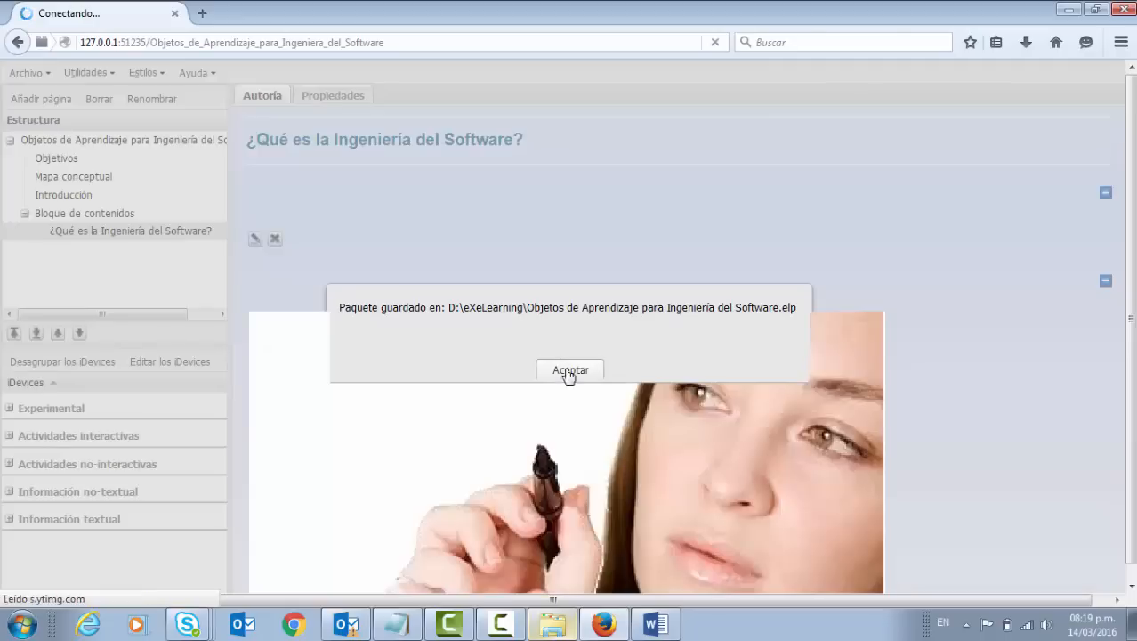
pyautogui.click(569, 371)
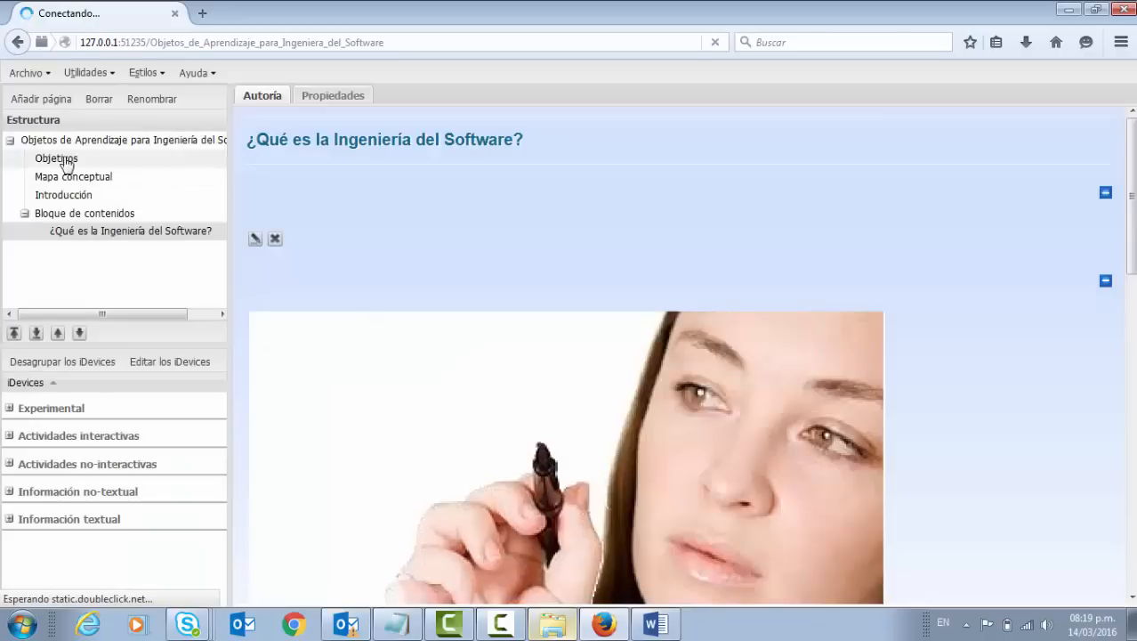
# Export the course as a zipped website named Web into D:\eXeLearning\Producto\Pagina Web.
pyautogui.click(33, 75)
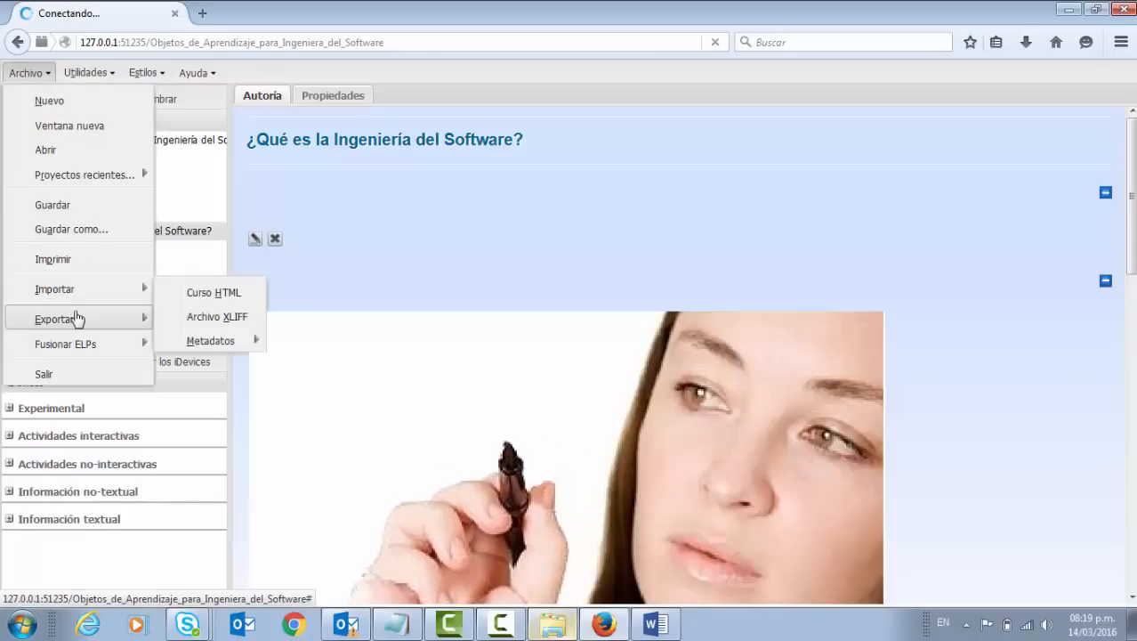
pyautogui.moveTo(76, 318)
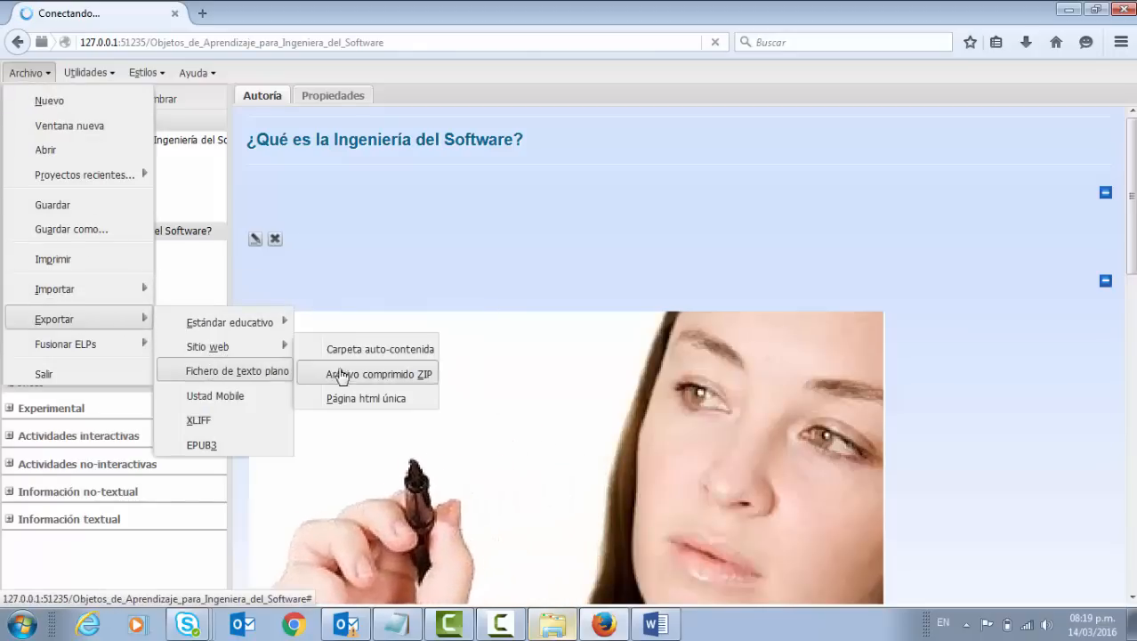
pyautogui.moveTo(299, 348)
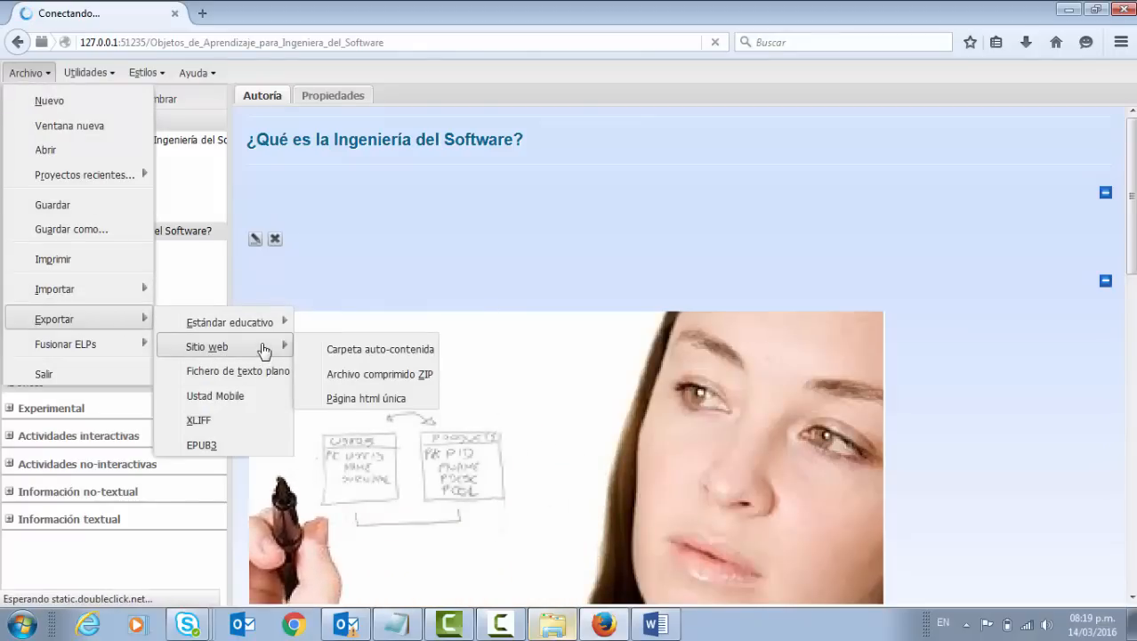
pyautogui.click(383, 374)
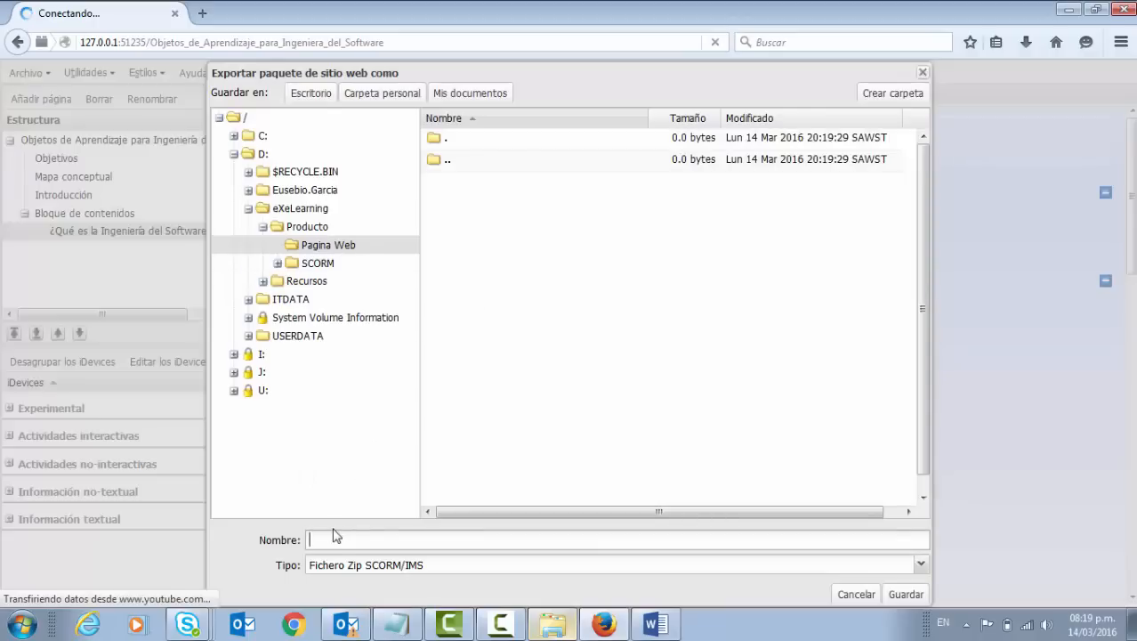
pyautogui.write('Web')
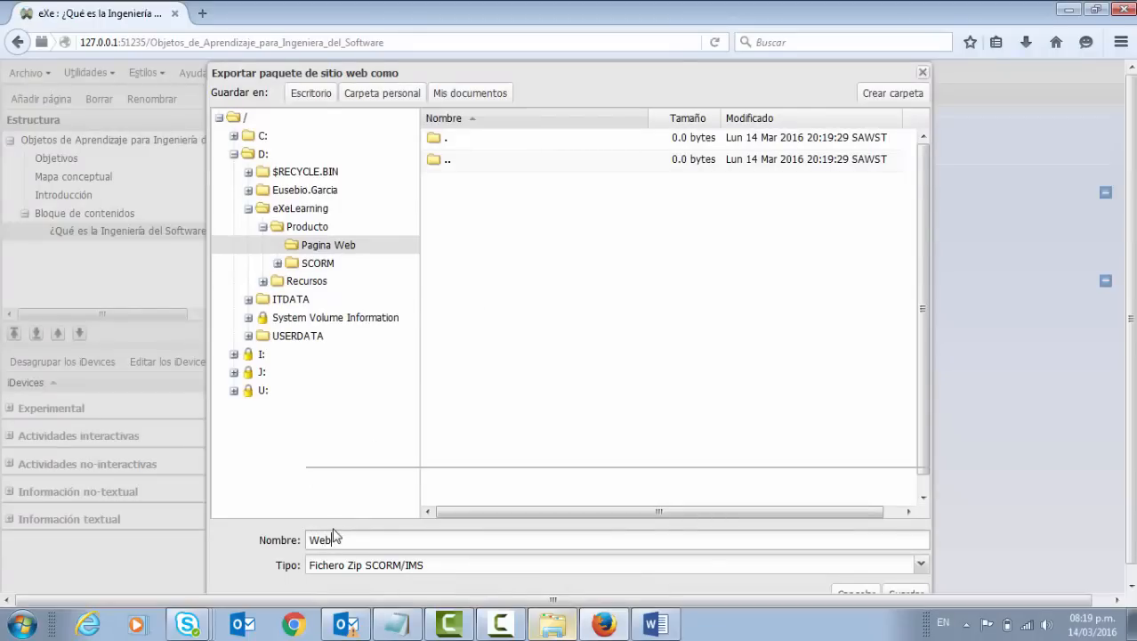
pyautogui.scroll(-1, 921, 576)
pyautogui.click(902, 583)
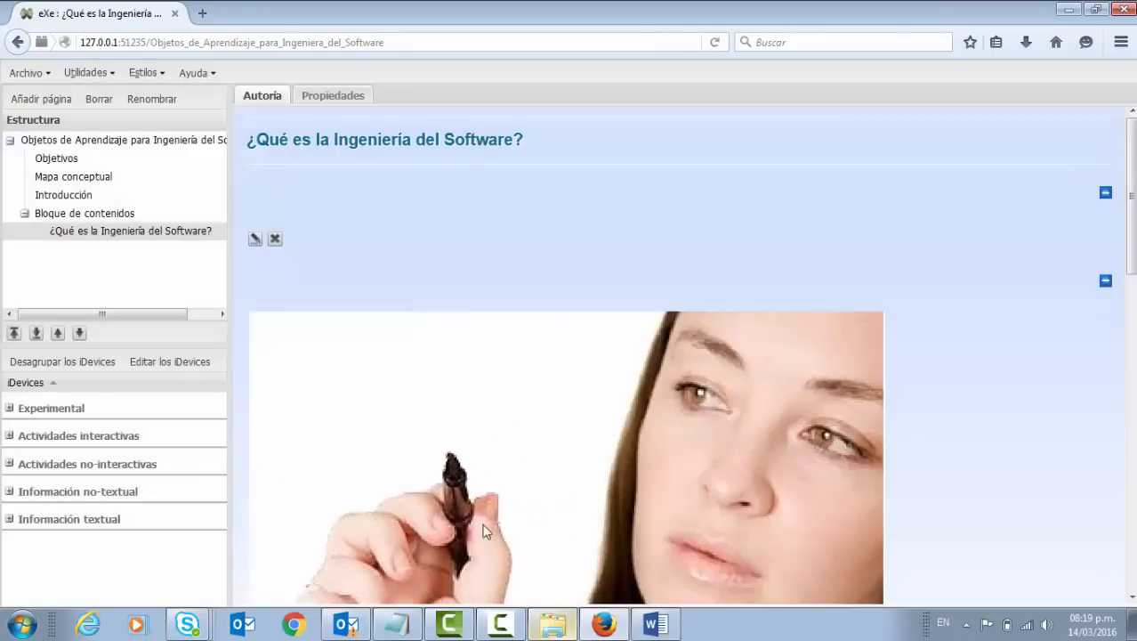
# Switch to Windows Explorer, extract Web.zip with WinRAR into D:\eXeLearning\Producto\Pagina Web\Web and close the archive.
pyautogui.scroll(-5, 483, 529)
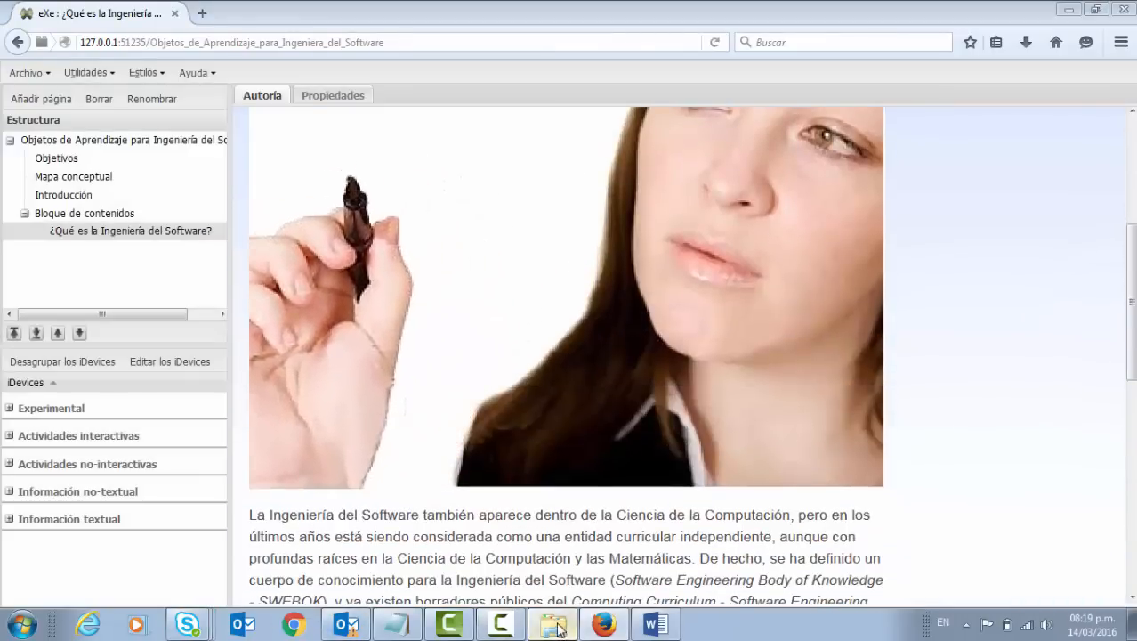
pyautogui.click(566, 625)
pyautogui.doubleClick(435, 231)
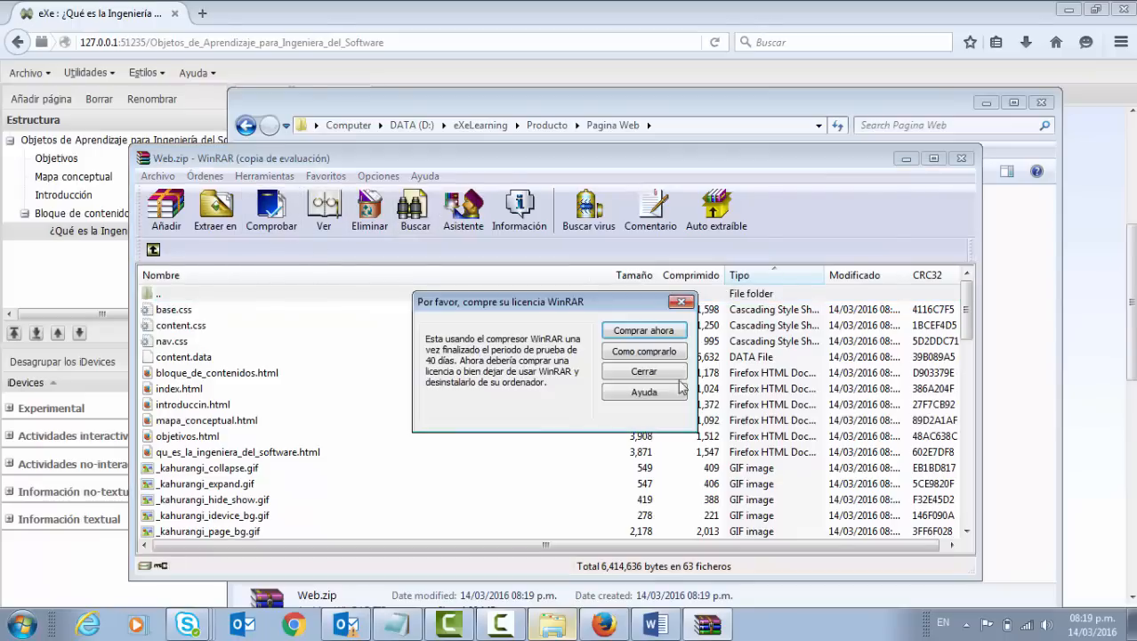
pyautogui.click(647, 372)
pyautogui.click(222, 222)
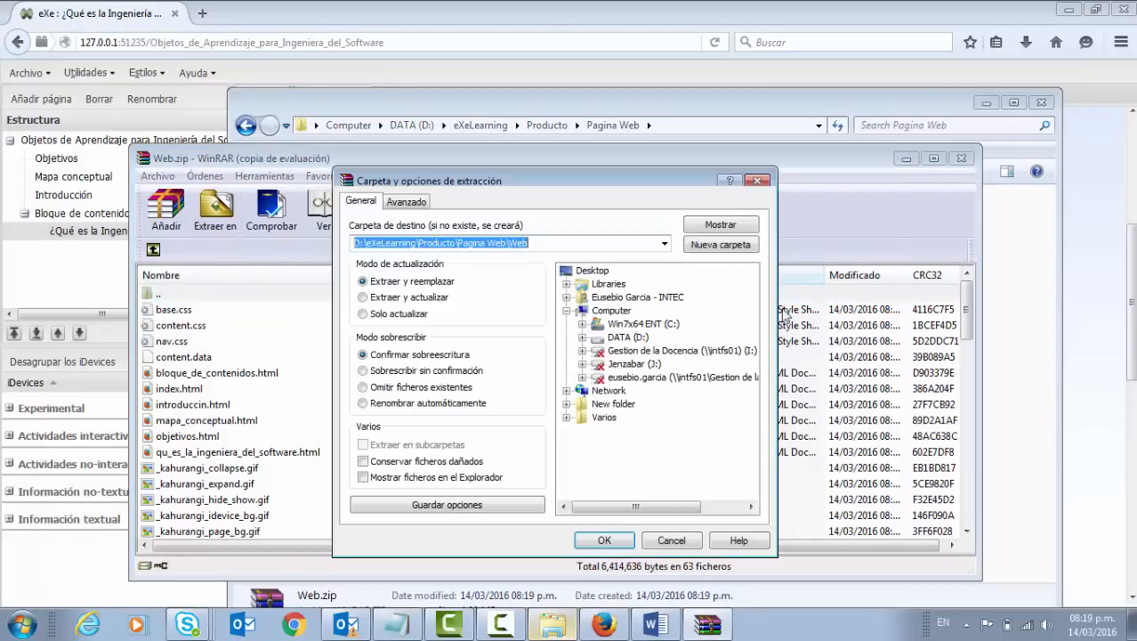
pyautogui.click(623, 543)
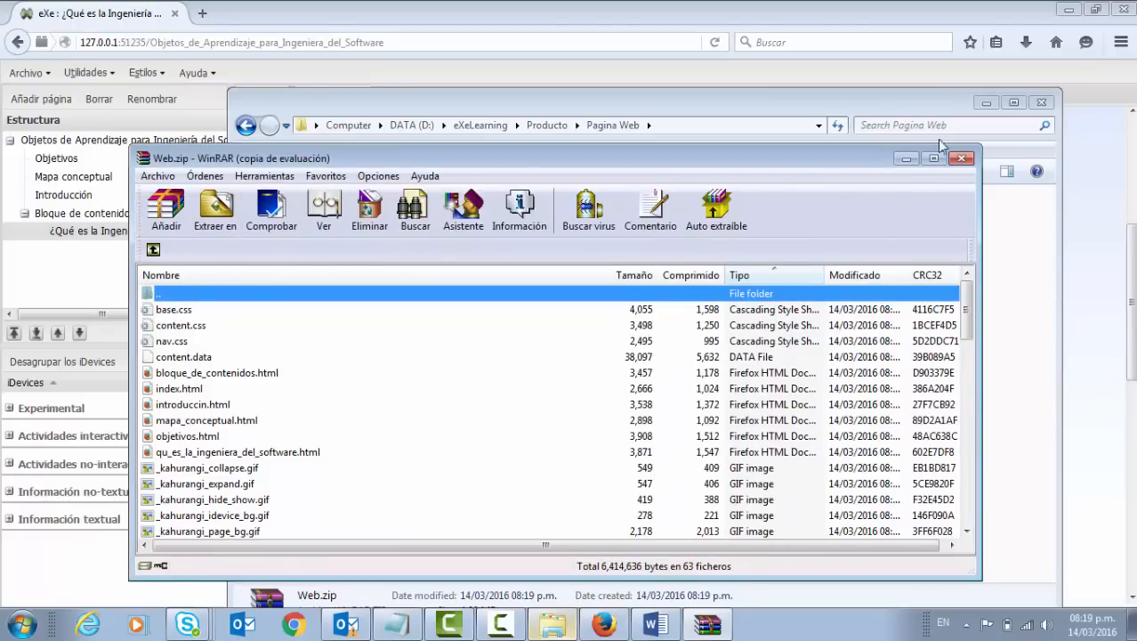
pyautogui.click(964, 160)
# Open index.html from the extracted Web folder in Firefox and go to the ¿Qué es la Ingeniería del Software? page under Bloque de contenidos.
pyautogui.doubleClick(426, 220)
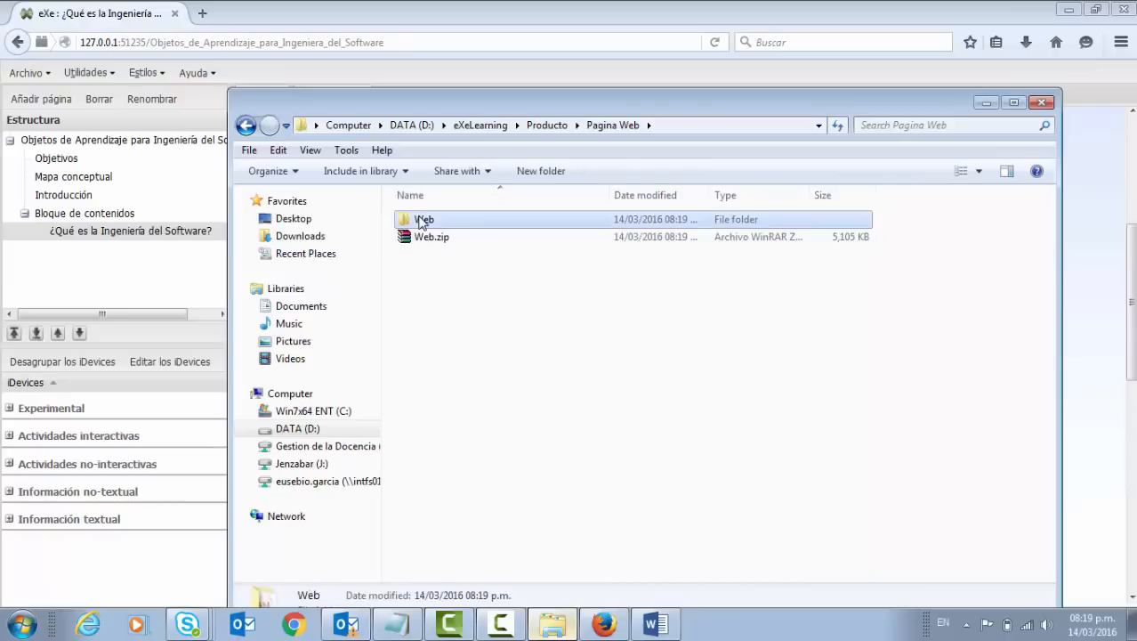
pyautogui.scroll(-1, 600, 272)
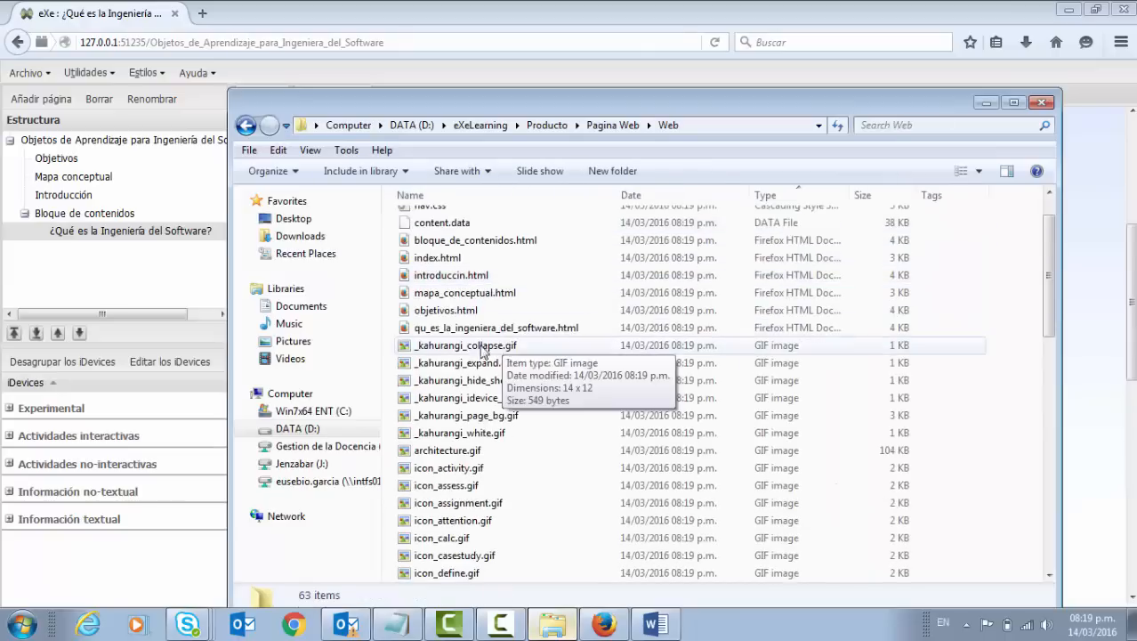
pyautogui.click(442, 259)
pyautogui.doubleClick(442, 259)
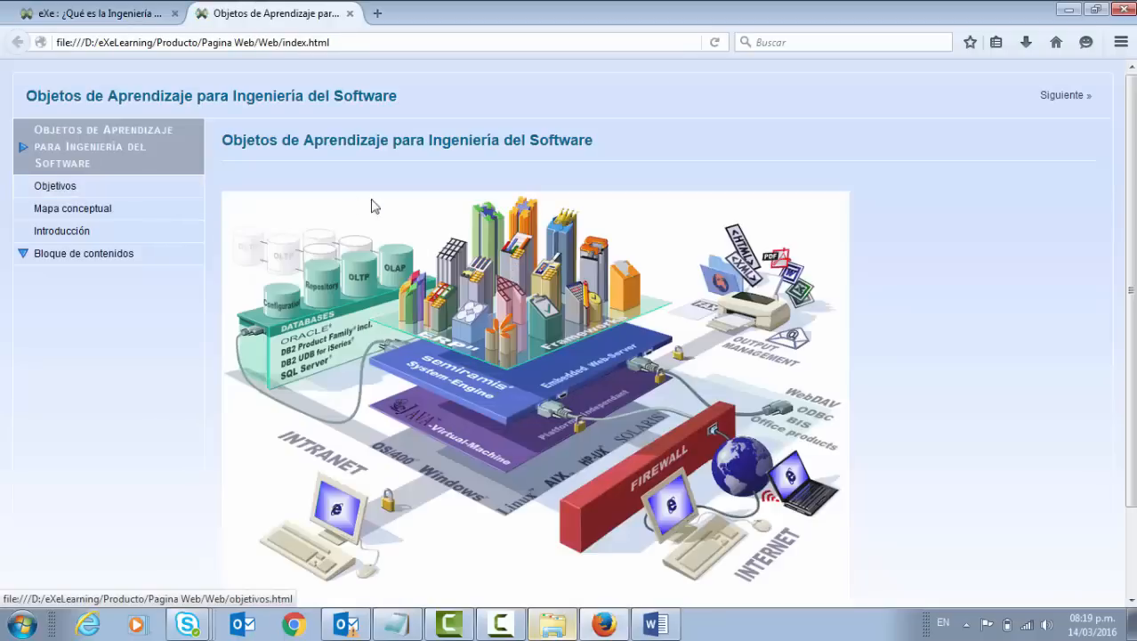
pyautogui.click(67, 256)
pyautogui.click(139, 283)
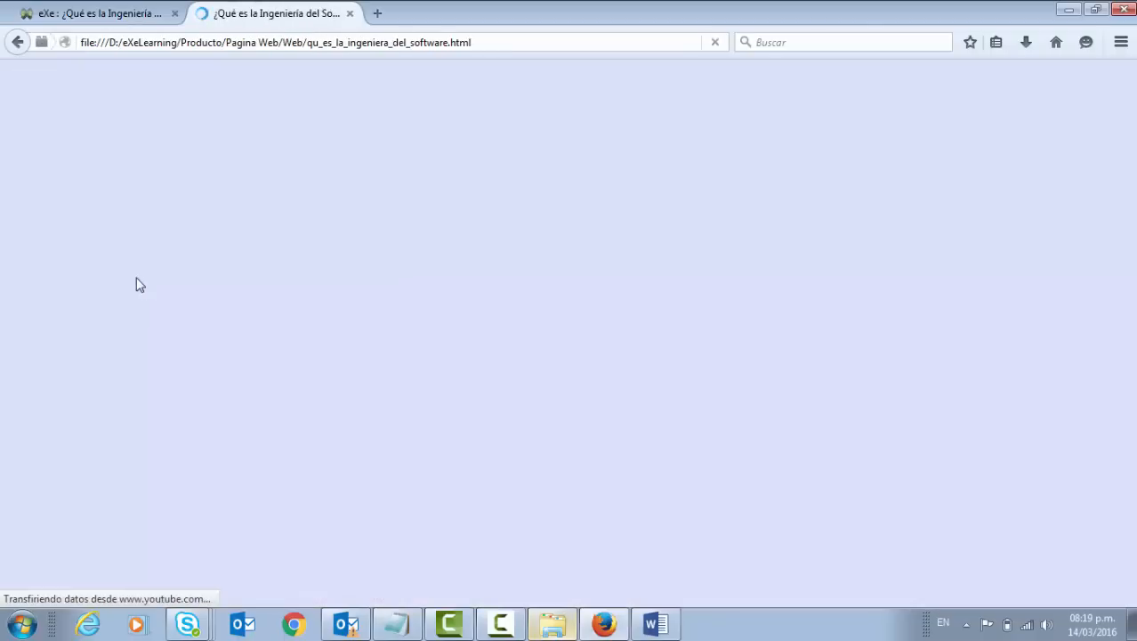
# Test the embedded YouTube video on the exported page by playing it briefly and pausing it.
pyautogui.scroll(-10, 476, 338)
pyautogui.scroll(5, 476, 338)
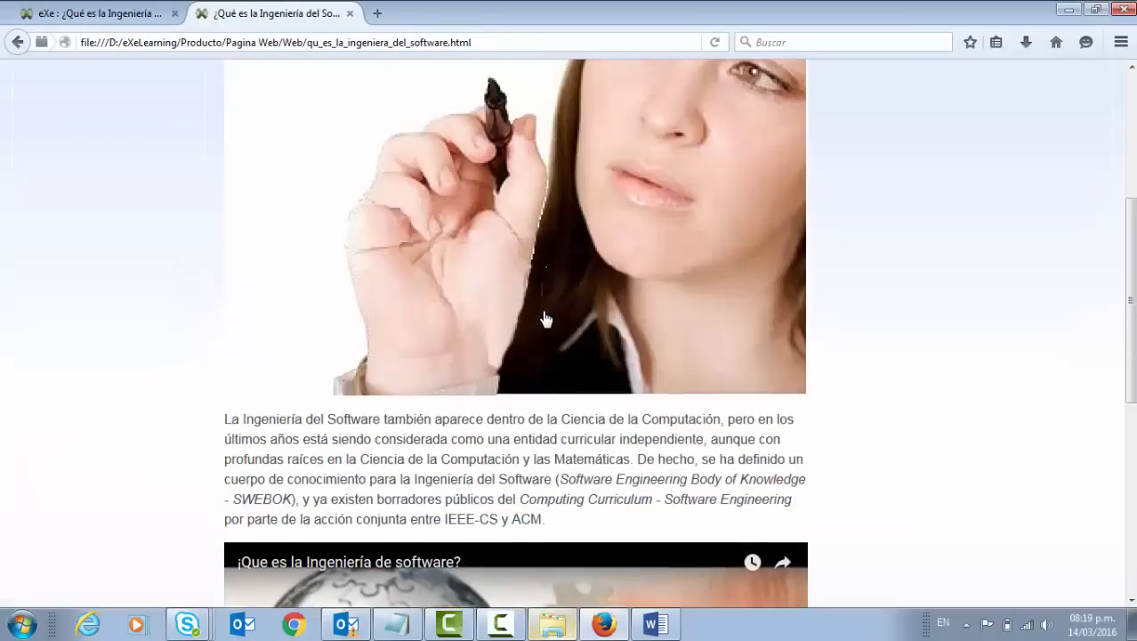
pyautogui.scroll(-2, 543, 318)
pyautogui.scroll(4, 563, 381)
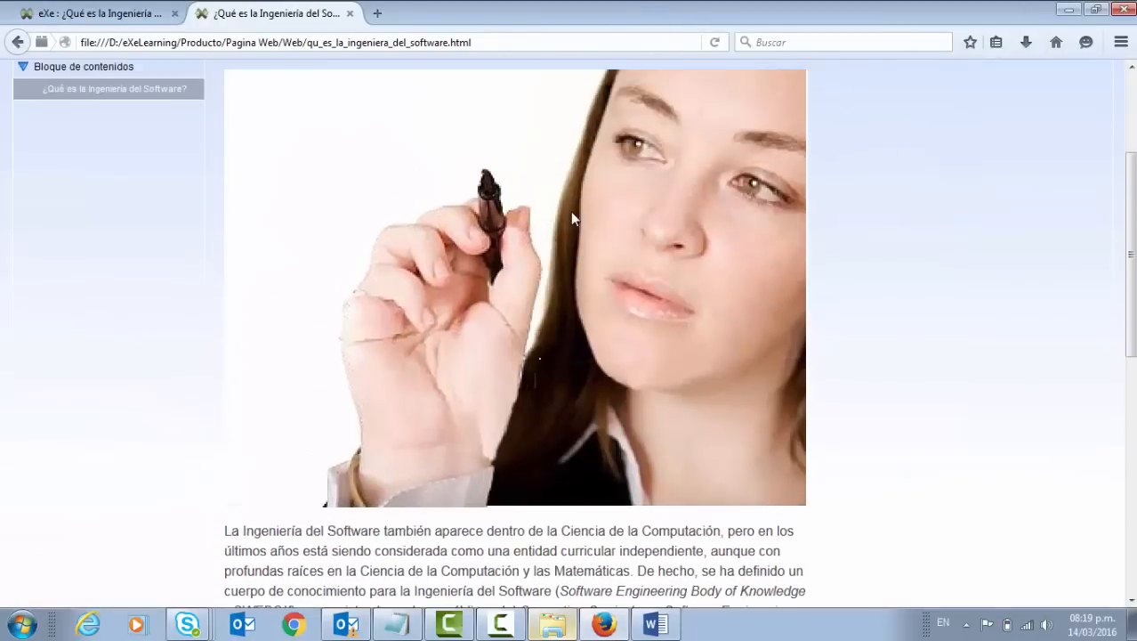
pyautogui.scroll(-5, 558, 390)
pyautogui.scroll(-2, 558, 391)
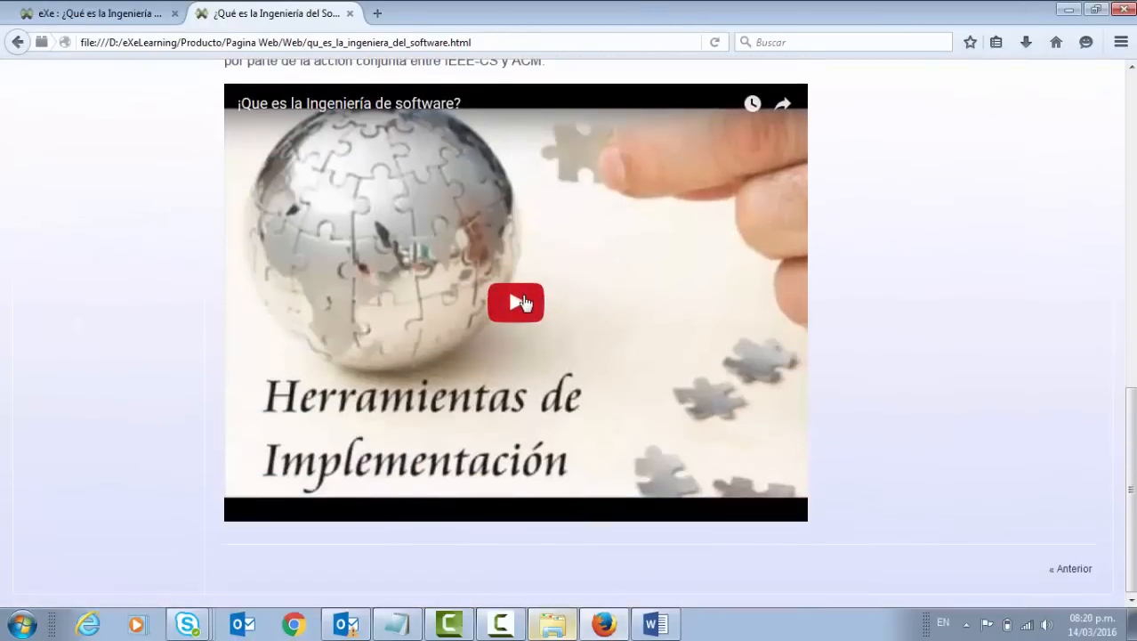
pyautogui.click(561, 391)
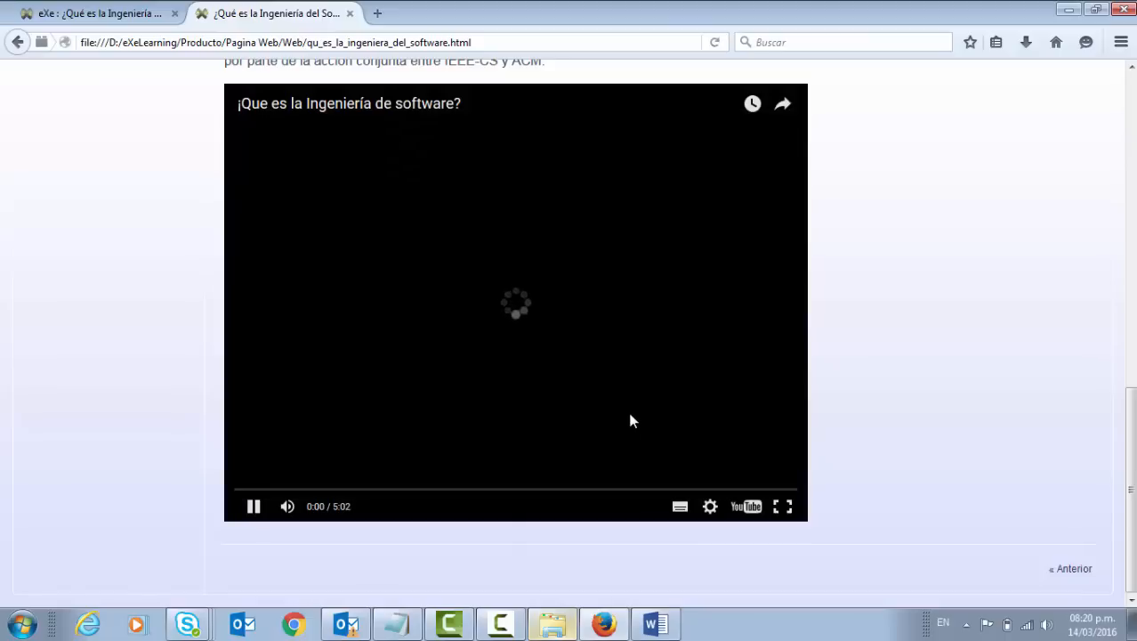
pyautogui.scroll(10, 629, 420)
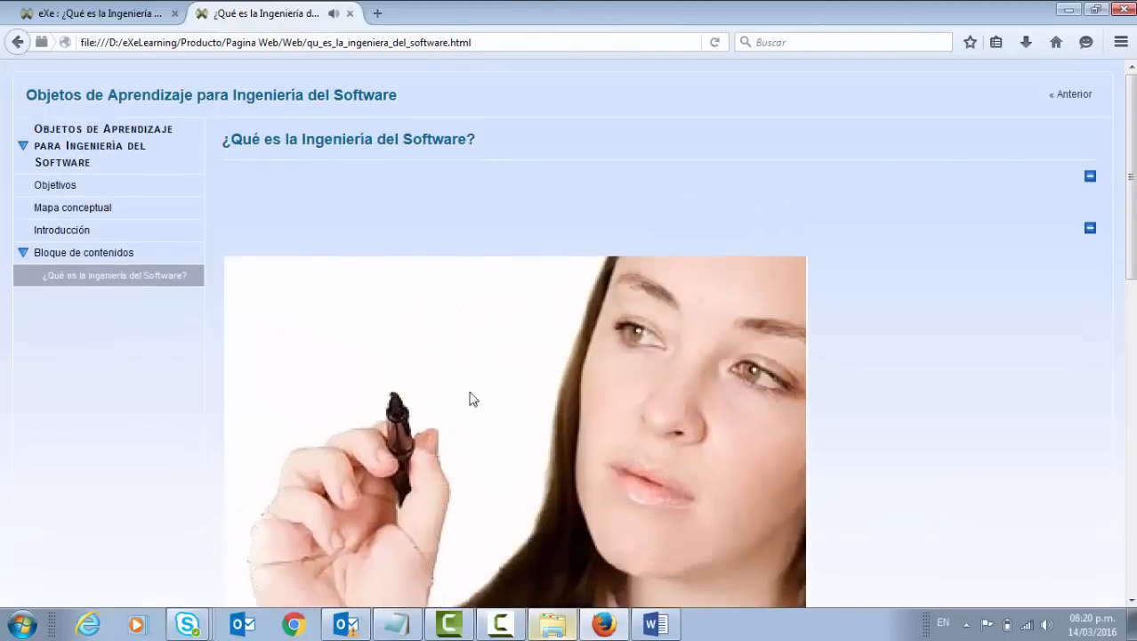
pyautogui.scroll(-10, 470, 399)
pyautogui.click(253, 505)
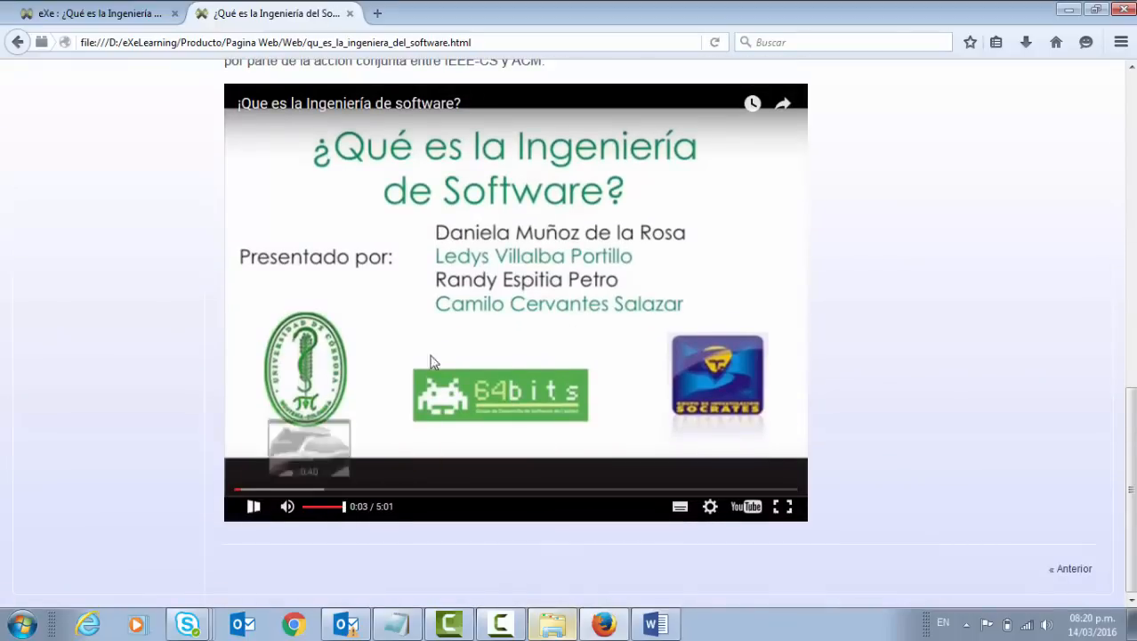
# Review the exported page's image, text and video, then close its browser tab to return to eXe.
pyautogui.scroll(8, 388, 223)
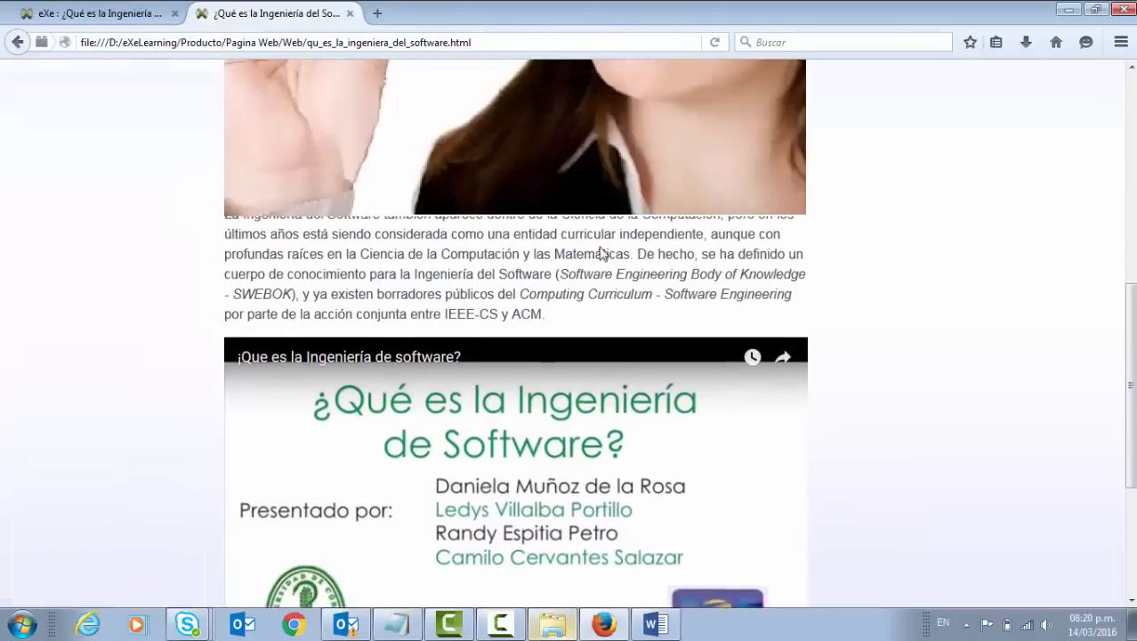
pyautogui.scroll(6, 544, 256)
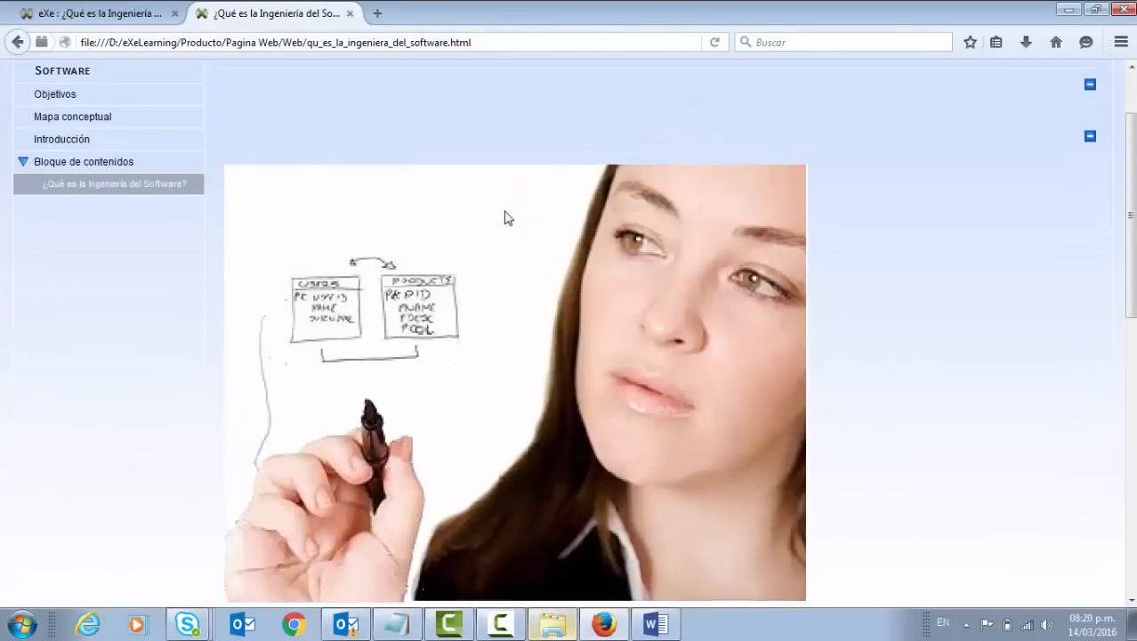
pyautogui.scroll(-6, 664, 241)
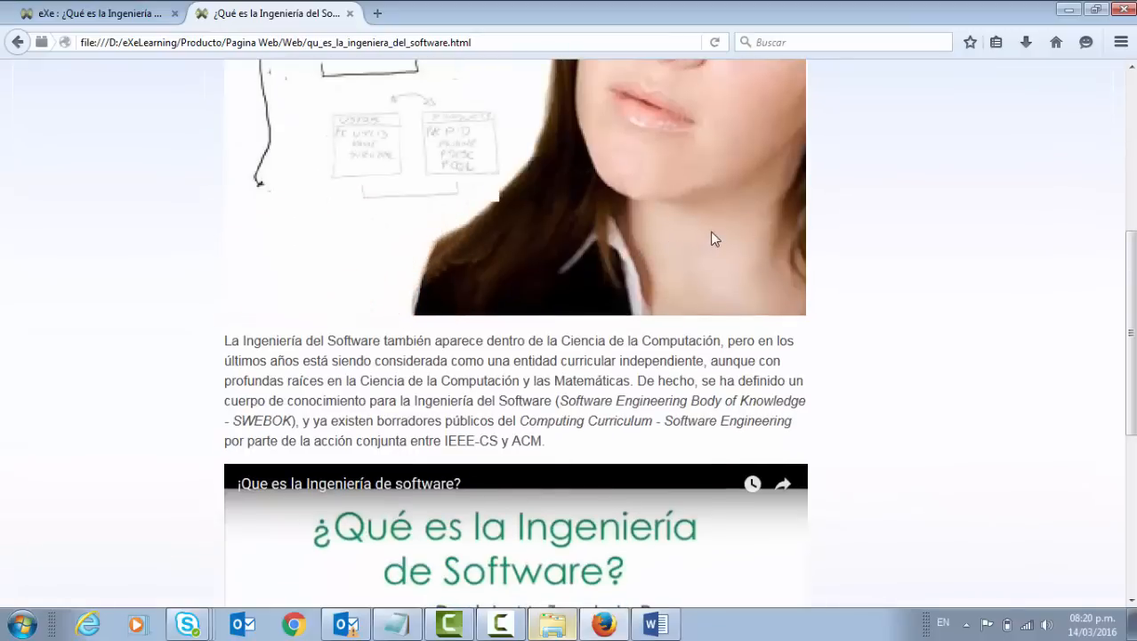
pyautogui.scroll(4, 711, 236)
pyautogui.scroll(4, 712, 238)
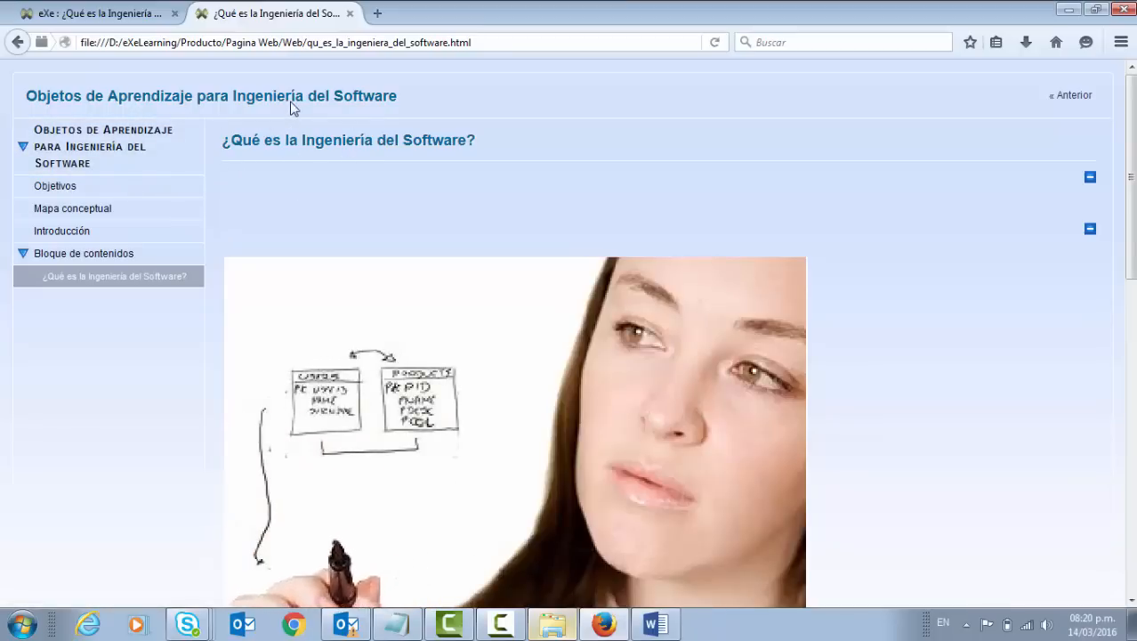
pyautogui.click(350, 14)
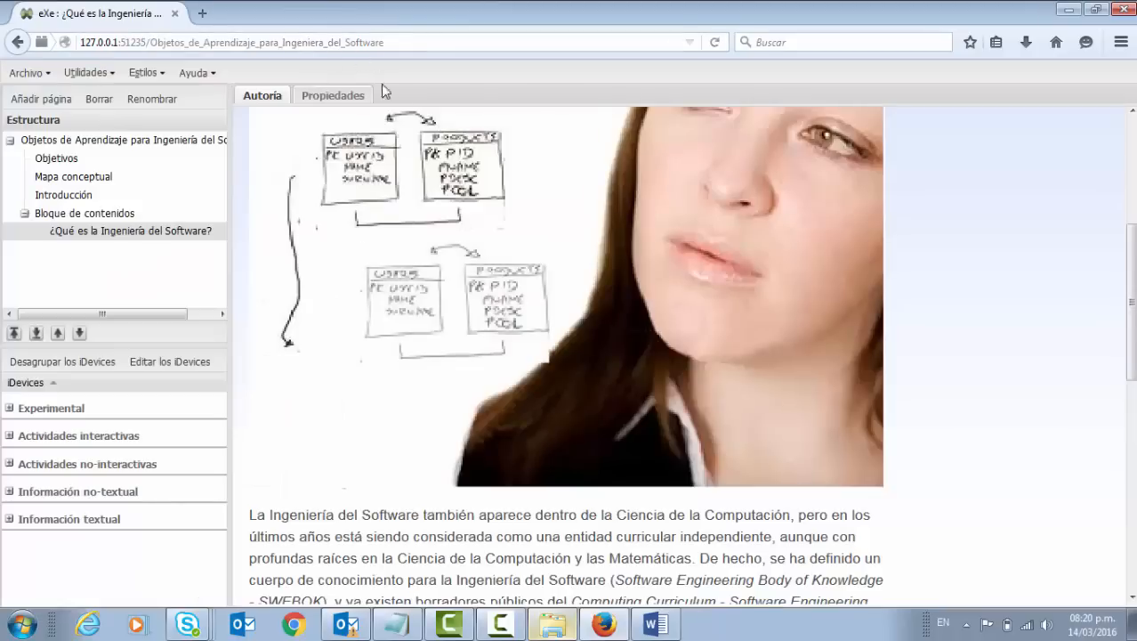
# Export the course as a SCORM1.2 package named Objeto into D:\eXeLearning\Producto\SCORM.
pyautogui.click(38, 76)
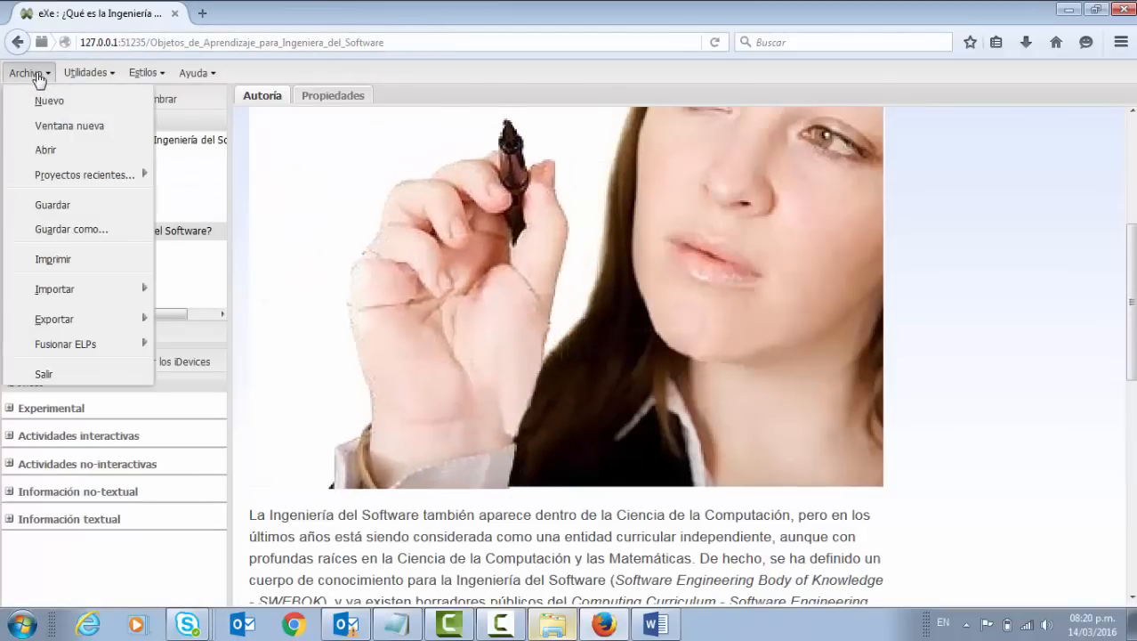
pyautogui.moveTo(77, 318)
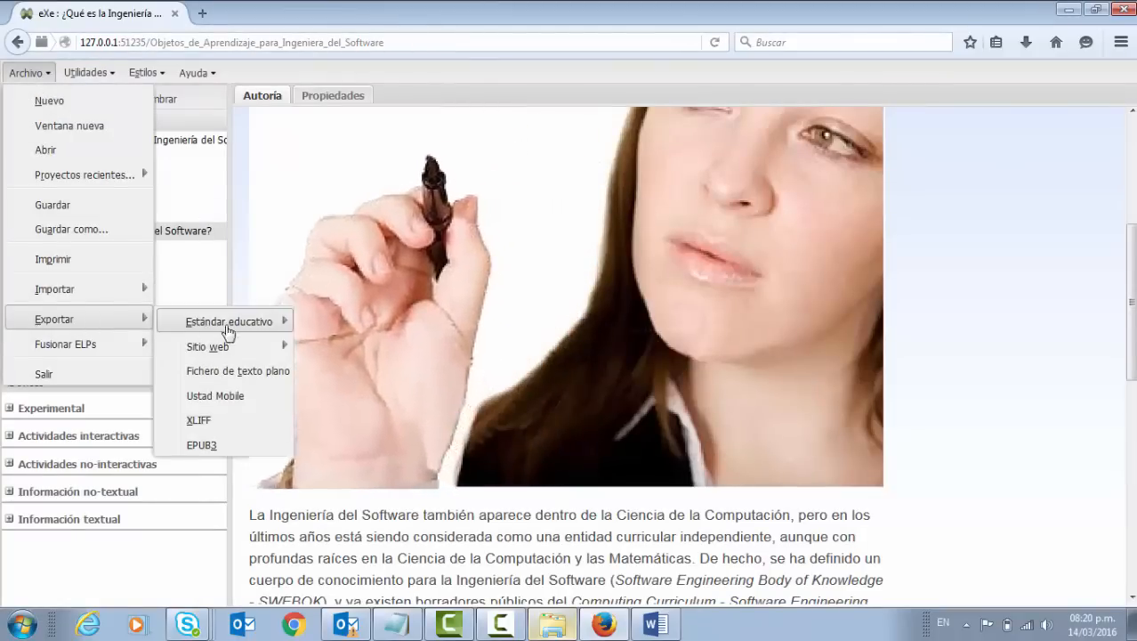
pyautogui.moveTo(244, 330)
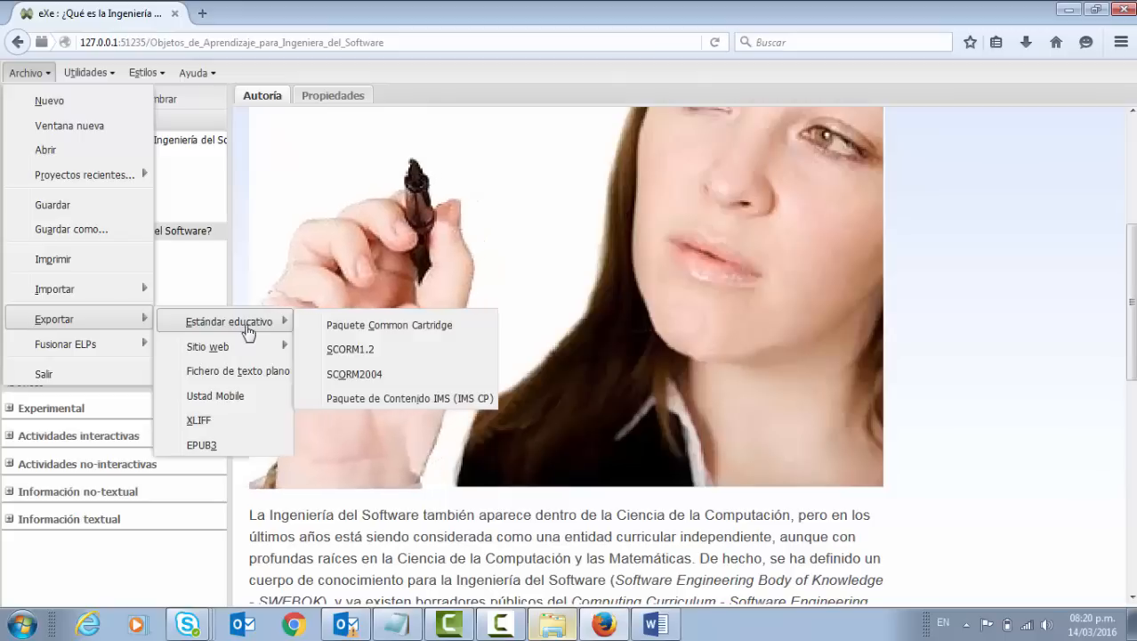
pyautogui.click(372, 352)
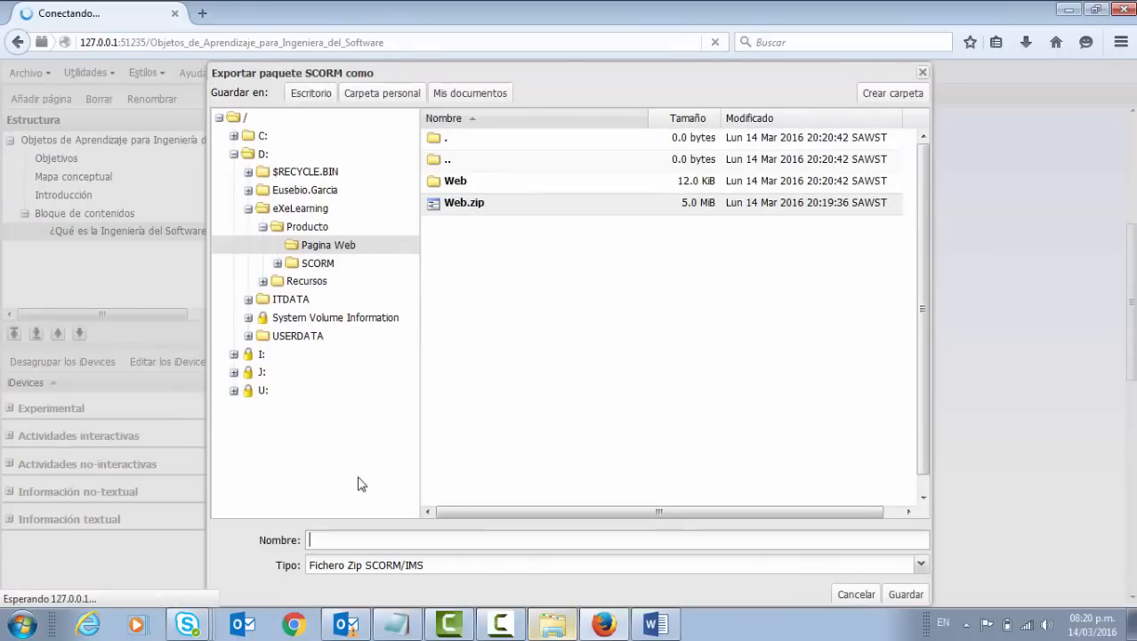
pyautogui.click(321, 264)
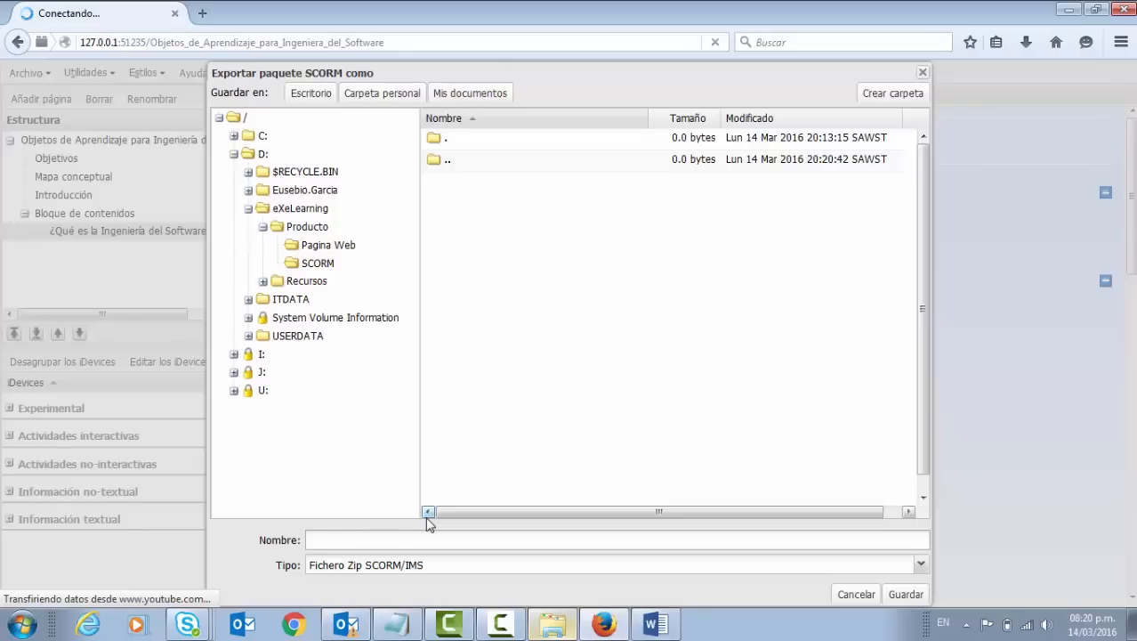
pyautogui.write('Objeto')
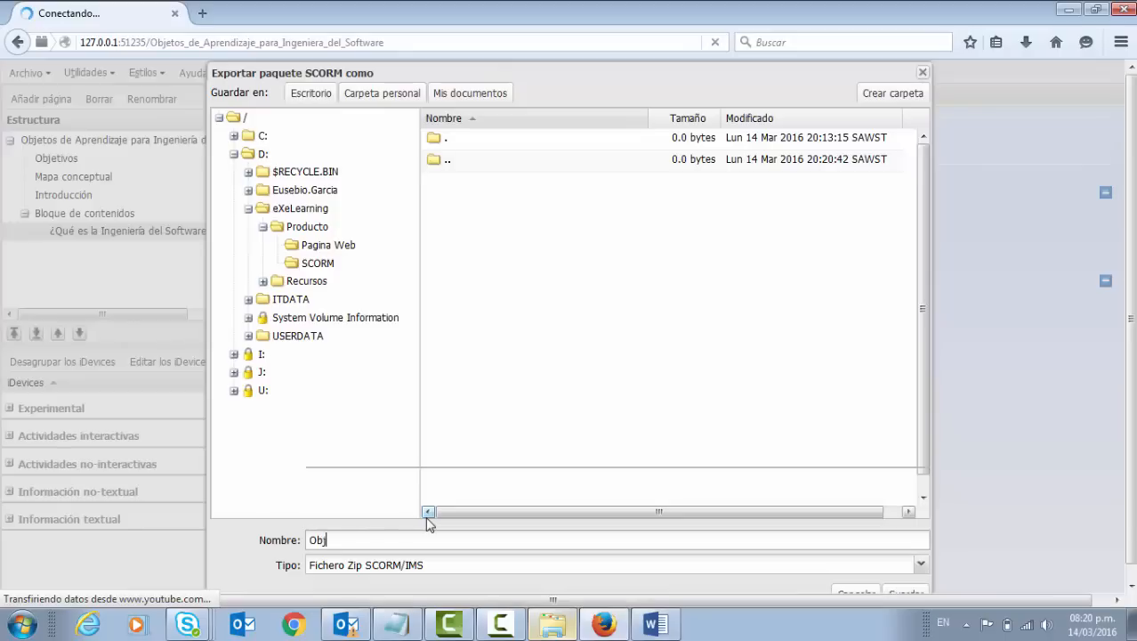
pyautogui.click(905, 592)
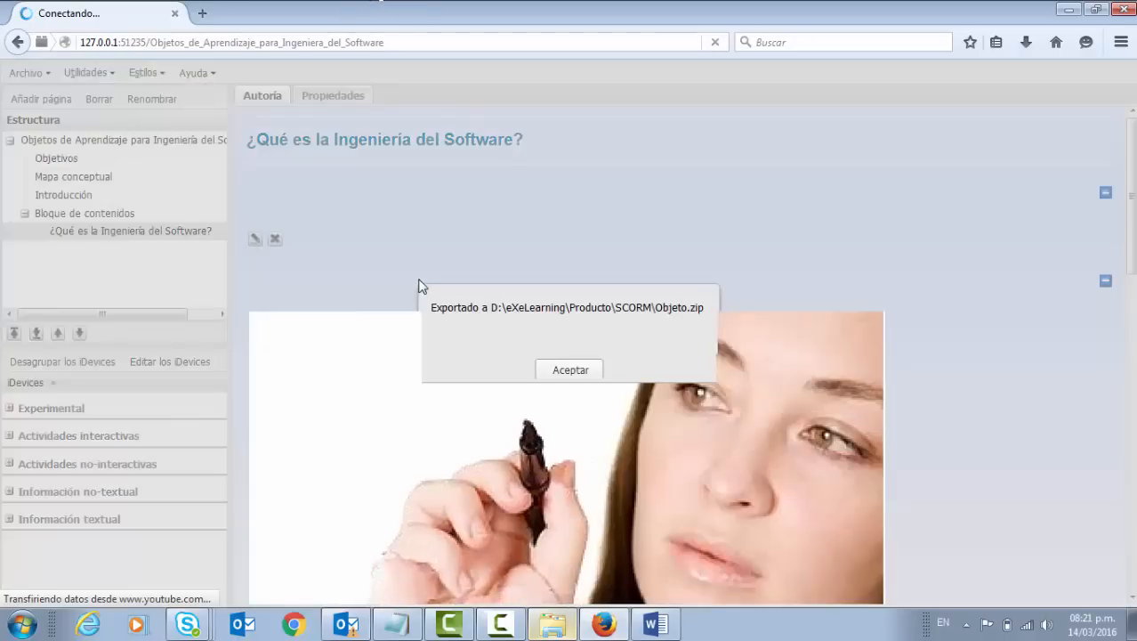
# Dismiss the SCORM export notice and consult the learning-object steps list in Notepad, minimizing Notepad and Word when done.
pyautogui.click(564, 368)
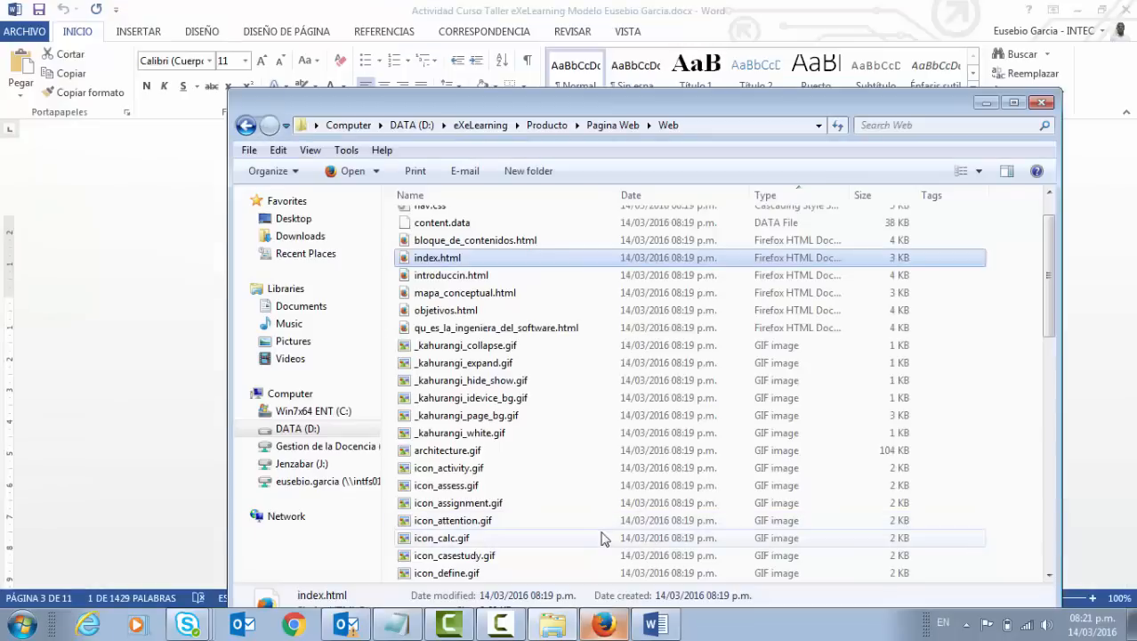
pyautogui.hotkey('alt', 'Tab')
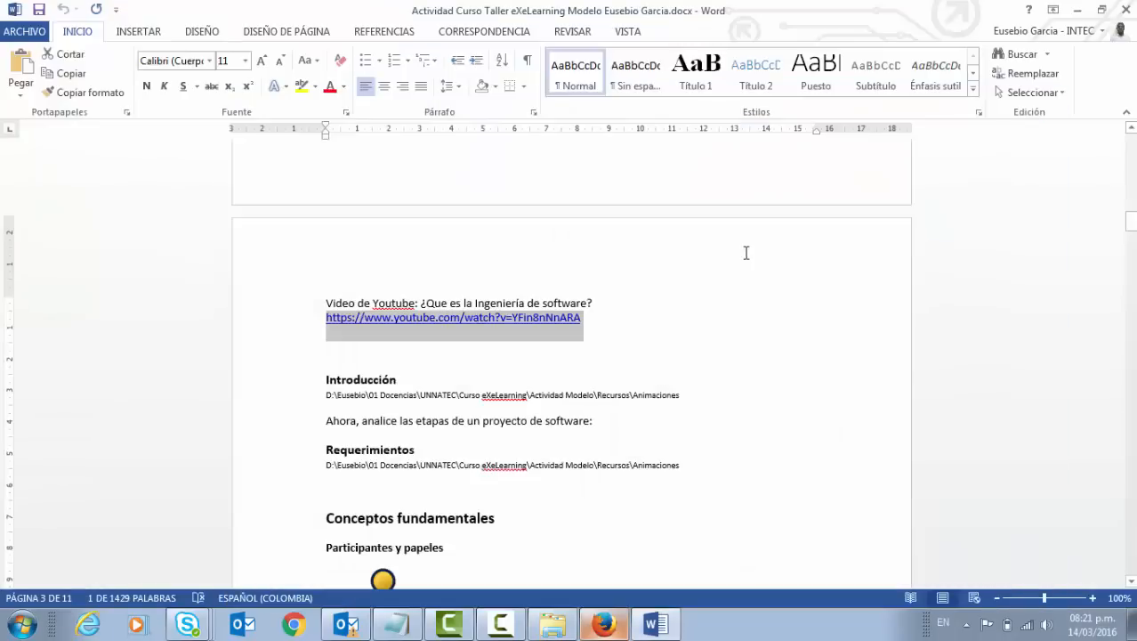
pyautogui.click(397, 623)
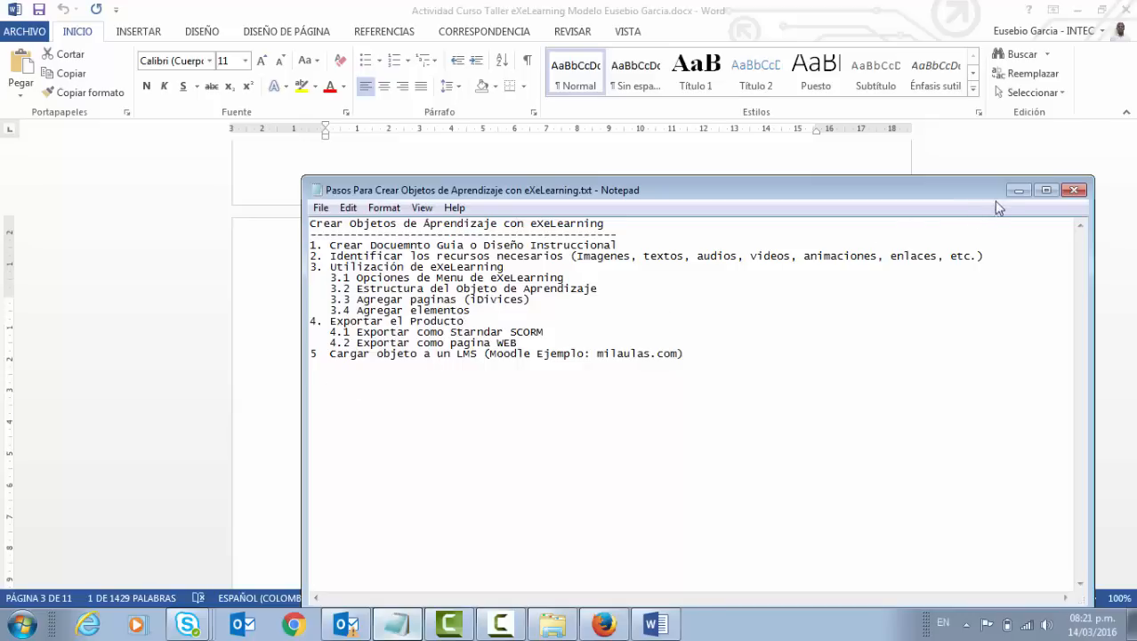
pyautogui.click(1019, 189)
pyautogui.click(1074, 11)
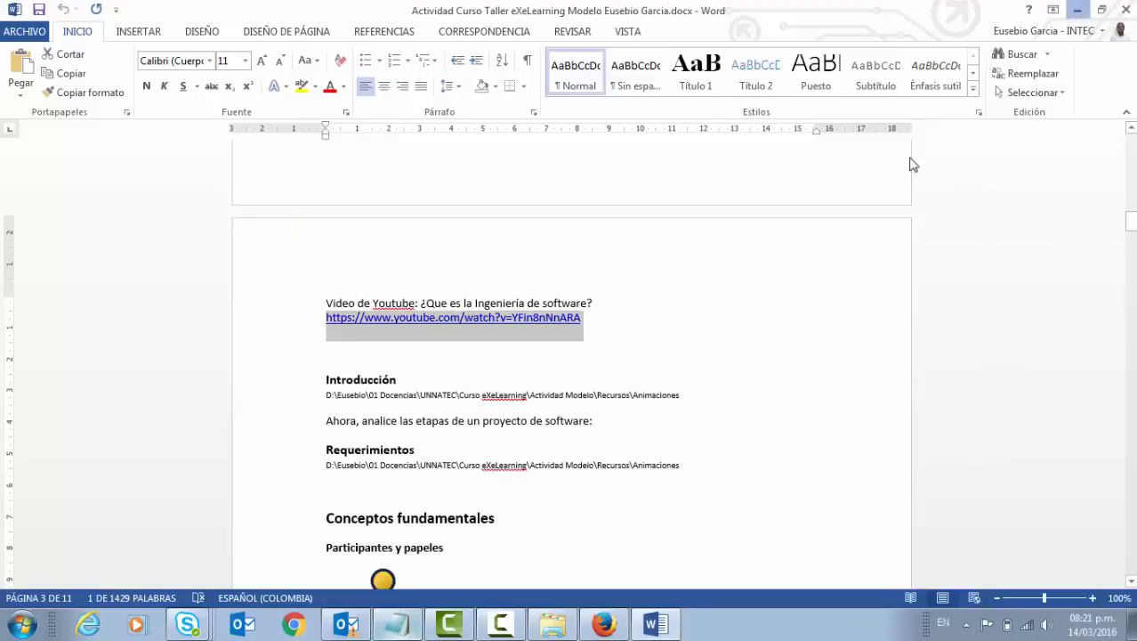
# Check the exported package in the D:\eXeLearning\Producto\SCORM folder and return to Firefox.
pyautogui.click(552, 623)
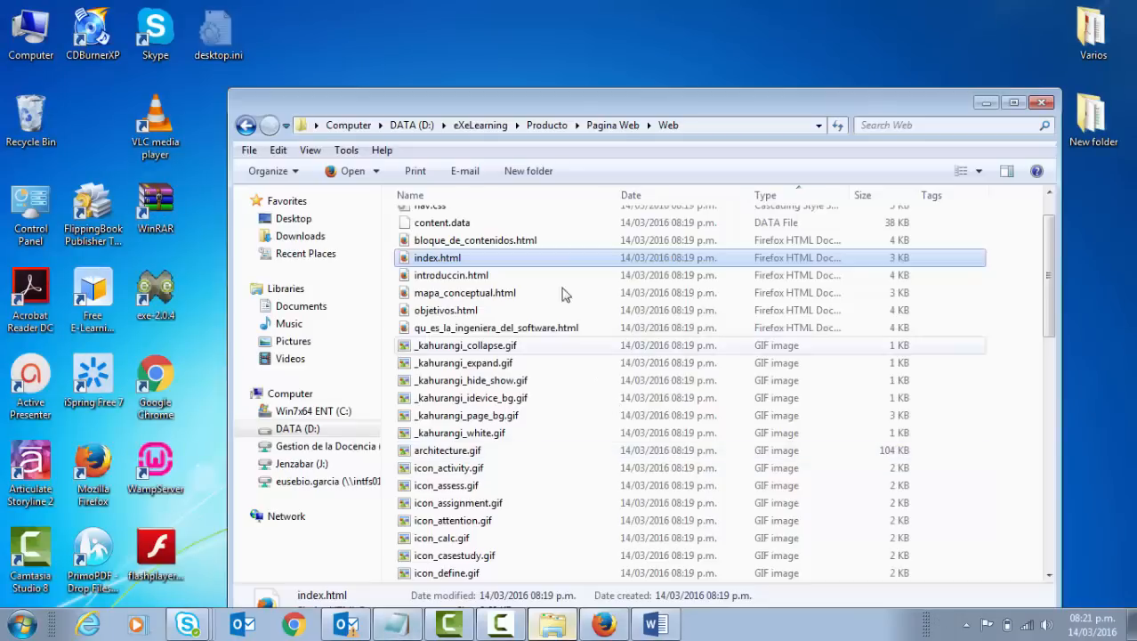
pyautogui.click(547, 126)
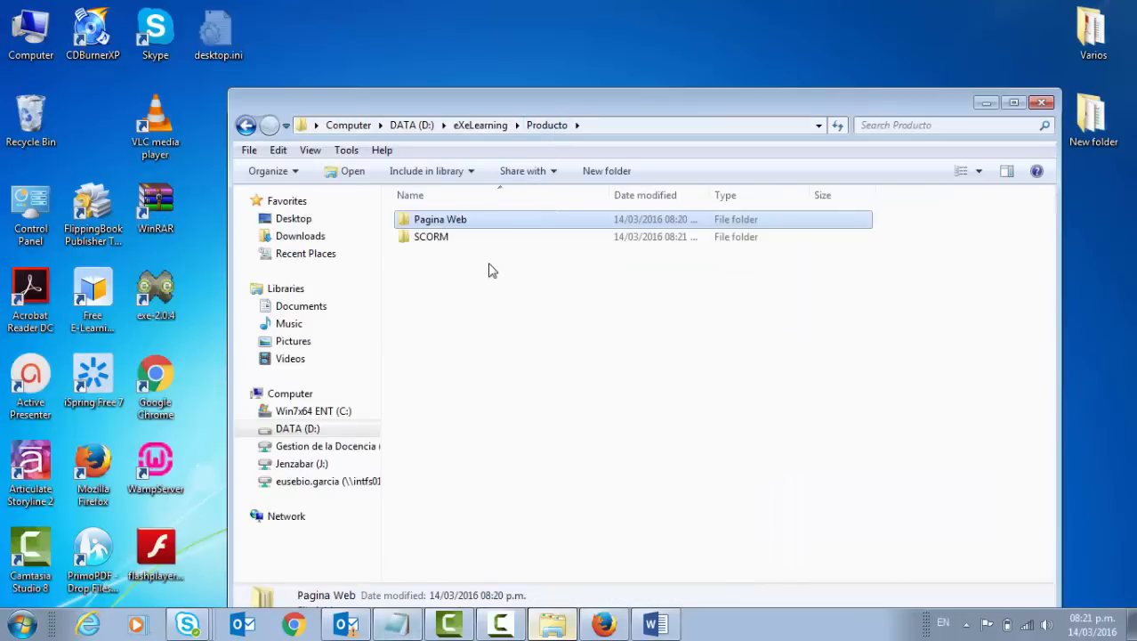
pyautogui.click(436, 238)
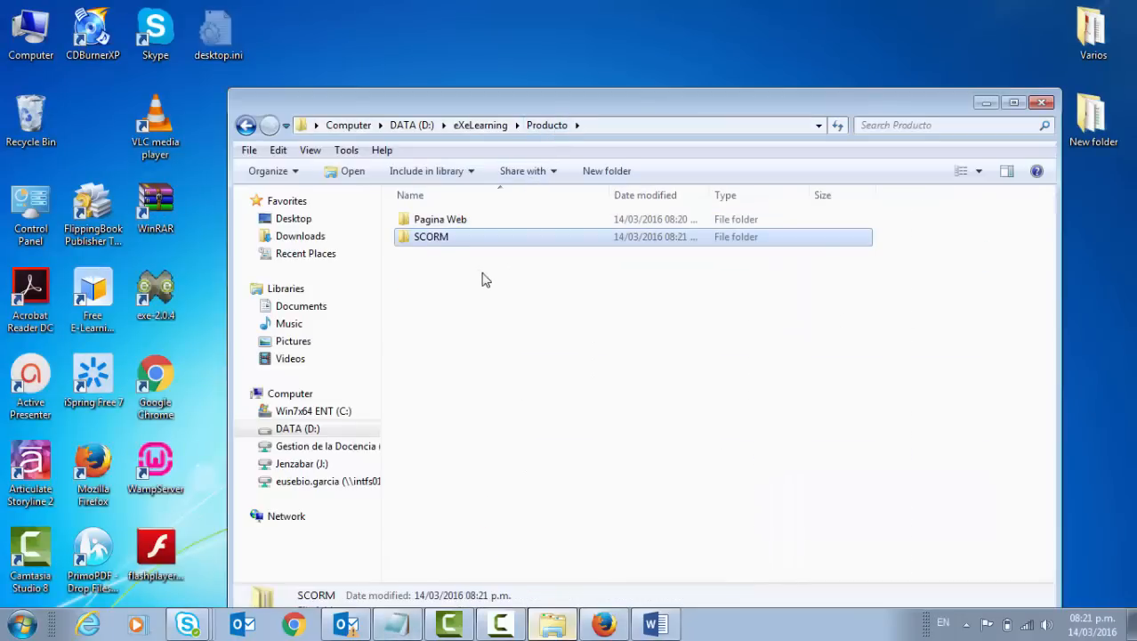
pyautogui.doubleClick(401, 242)
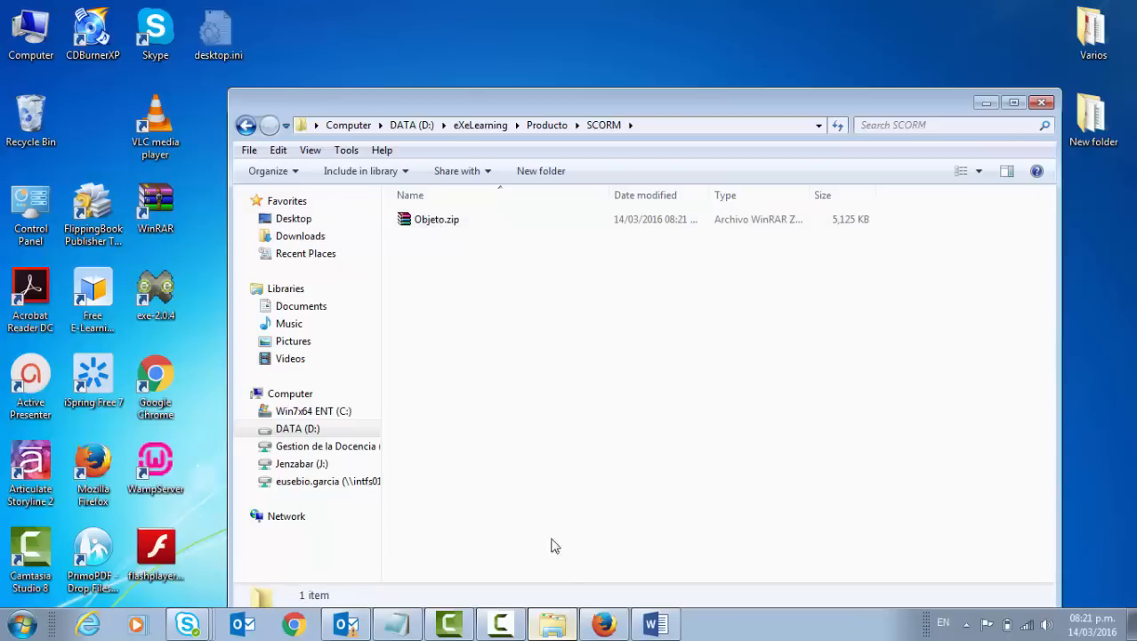
pyautogui.click(603, 623)
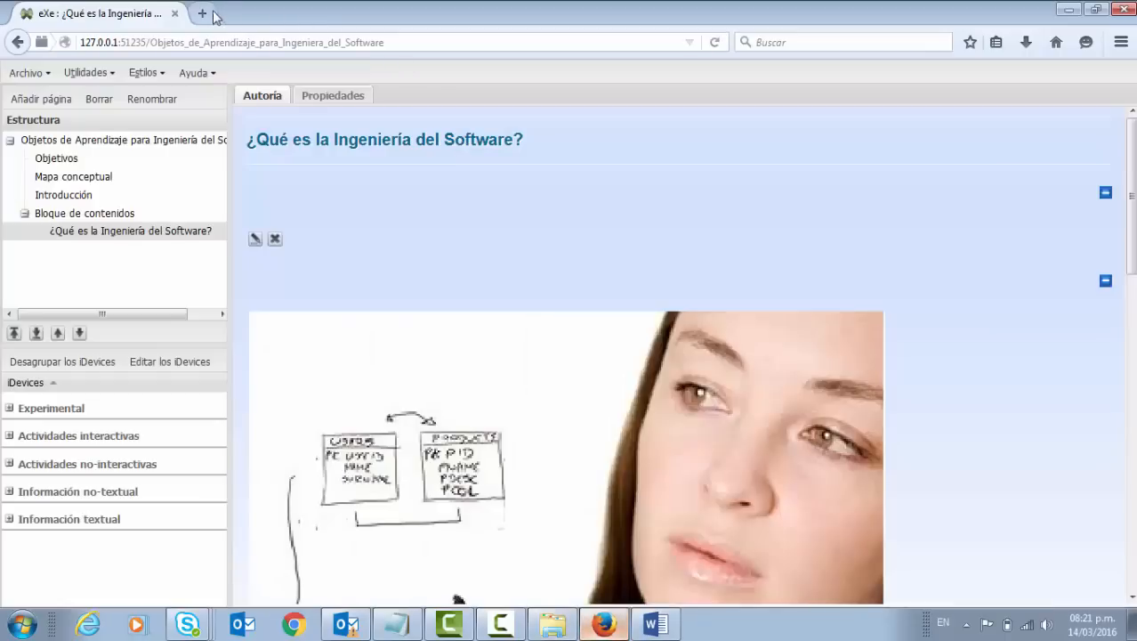
pyautogui.click(202, 14)
pyautogui.write('mil')
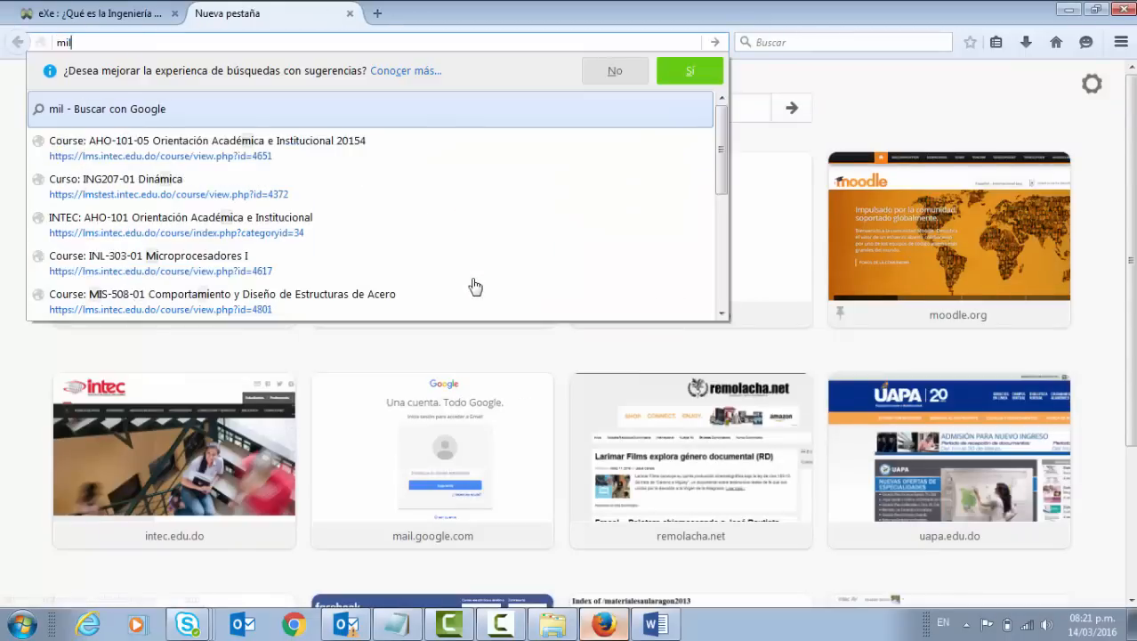
pyautogui.write('aula')
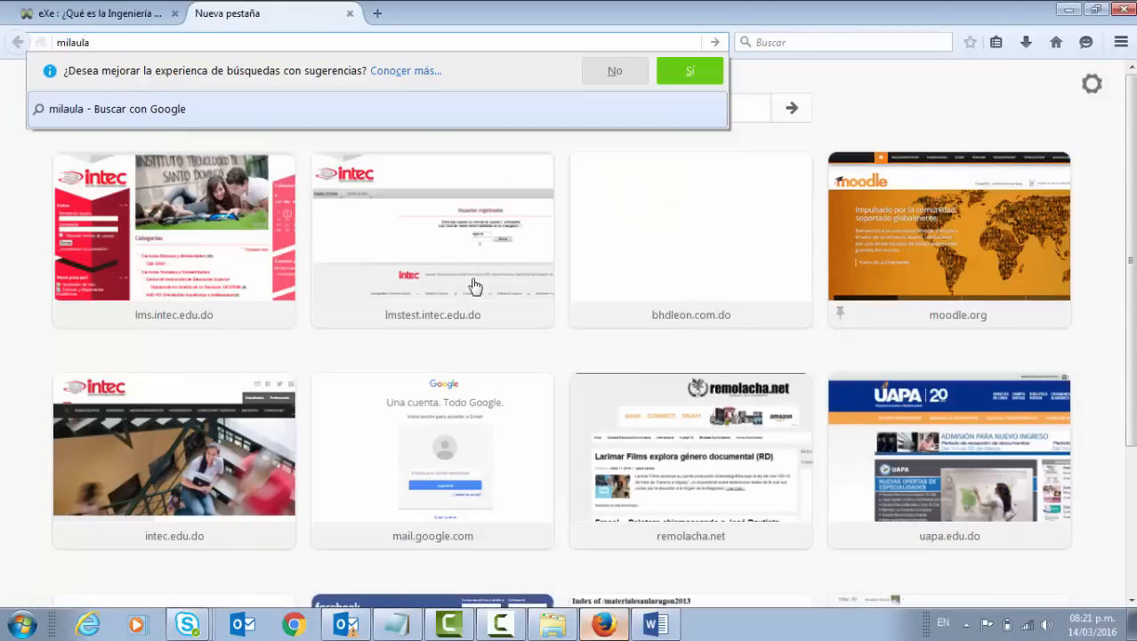
pyautogui.write('.com')
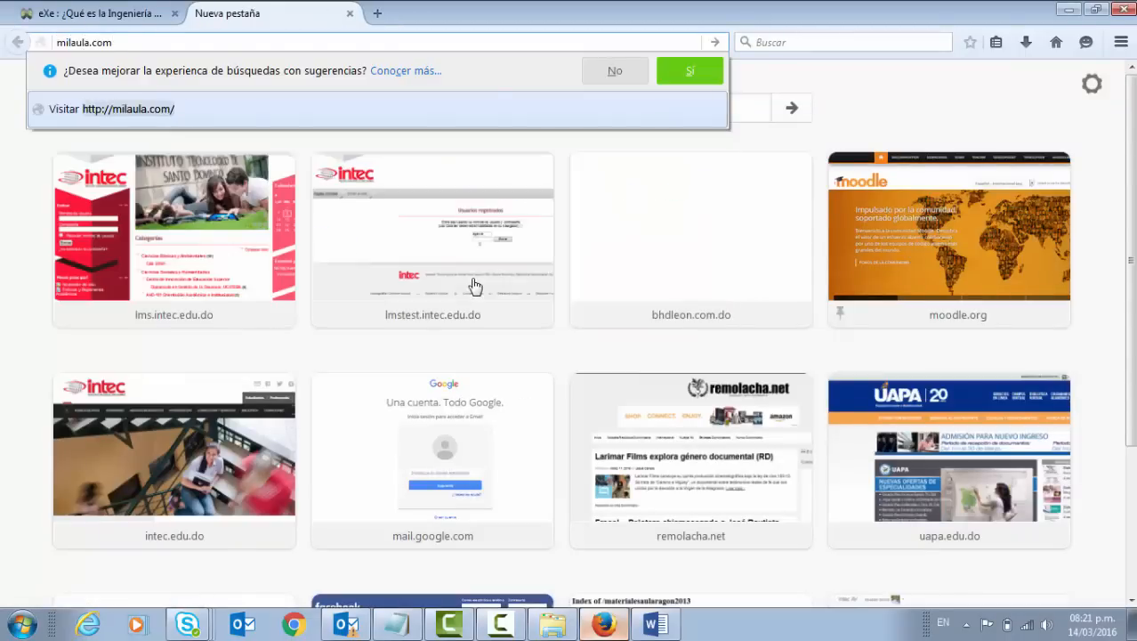
pyautogui.press('Return')
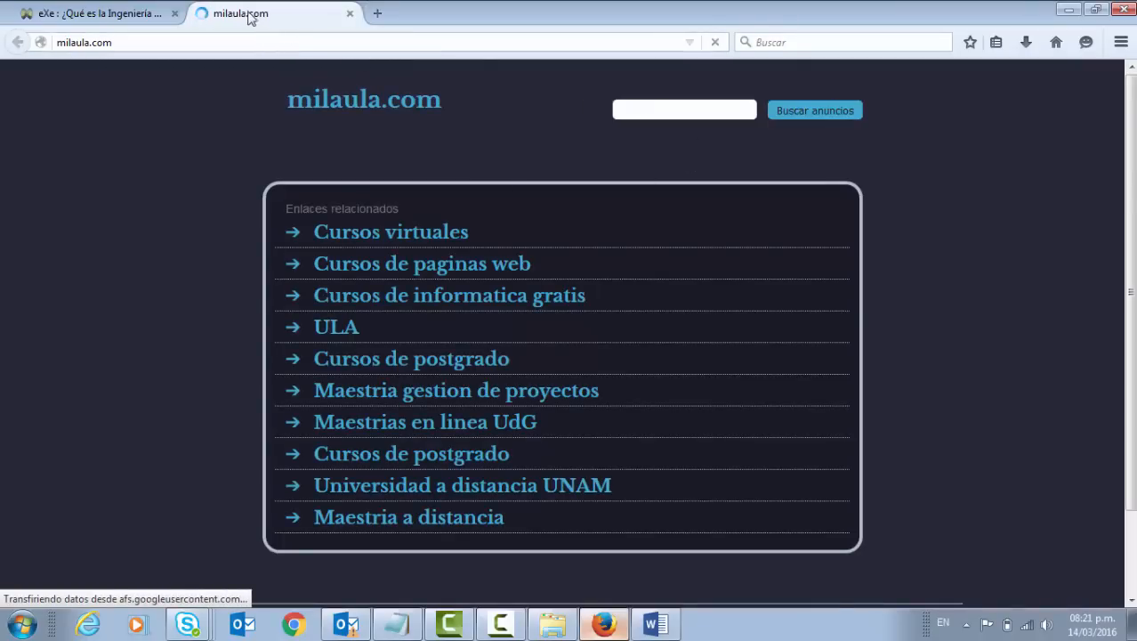
pyautogui.click(86, 42)
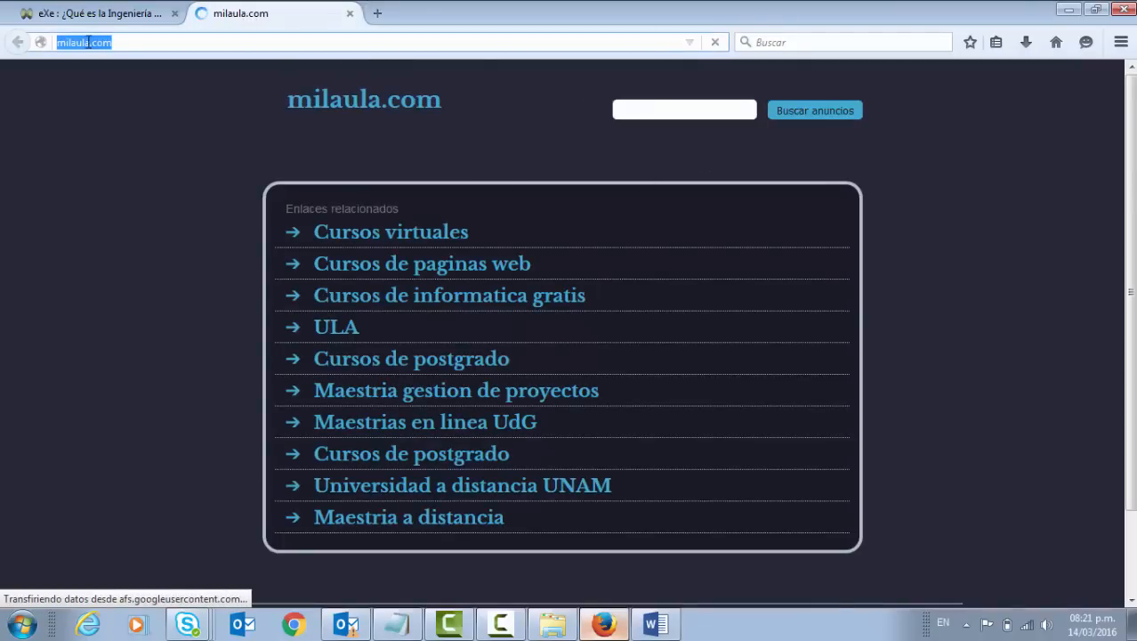
pyautogui.click(134, 147)
pyautogui.press('Return')
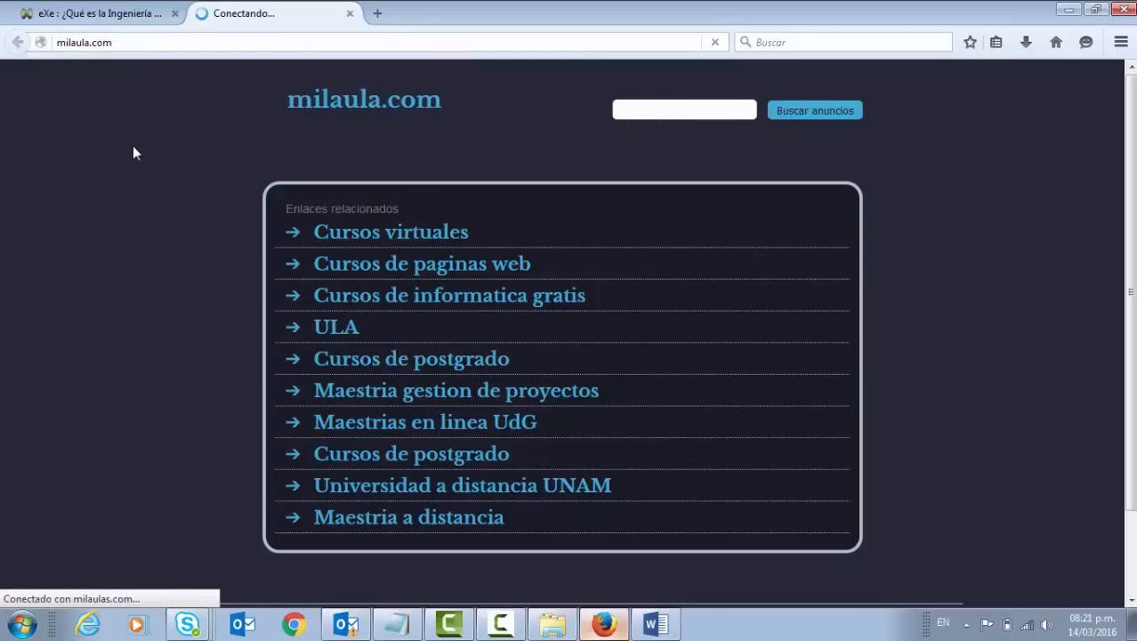
pyautogui.click(104, 42)
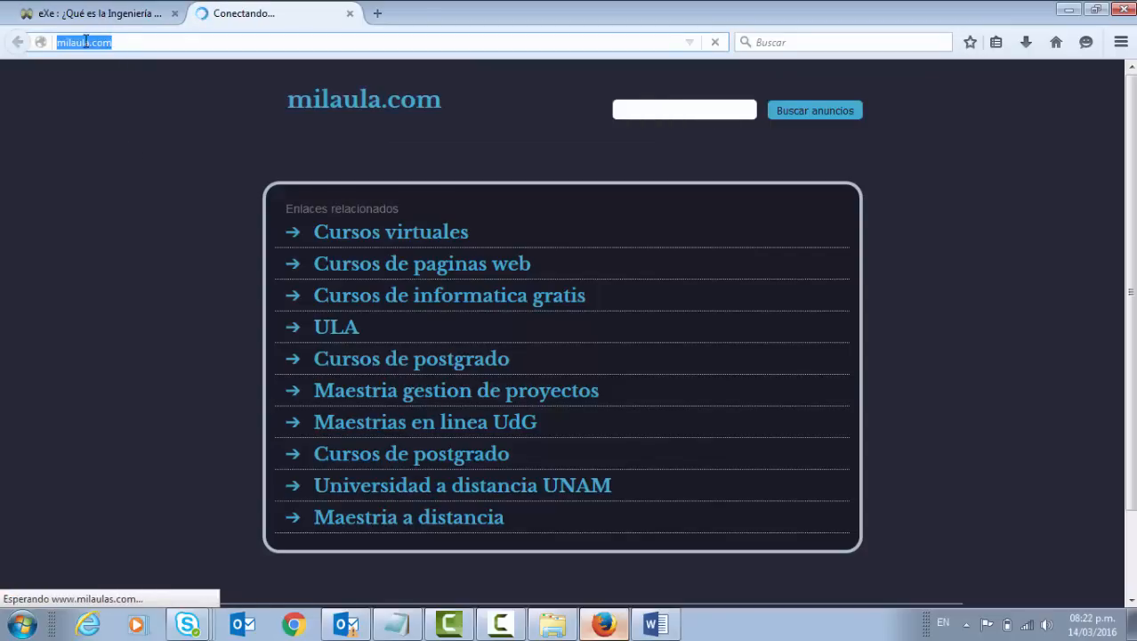
pyautogui.click(90, 42)
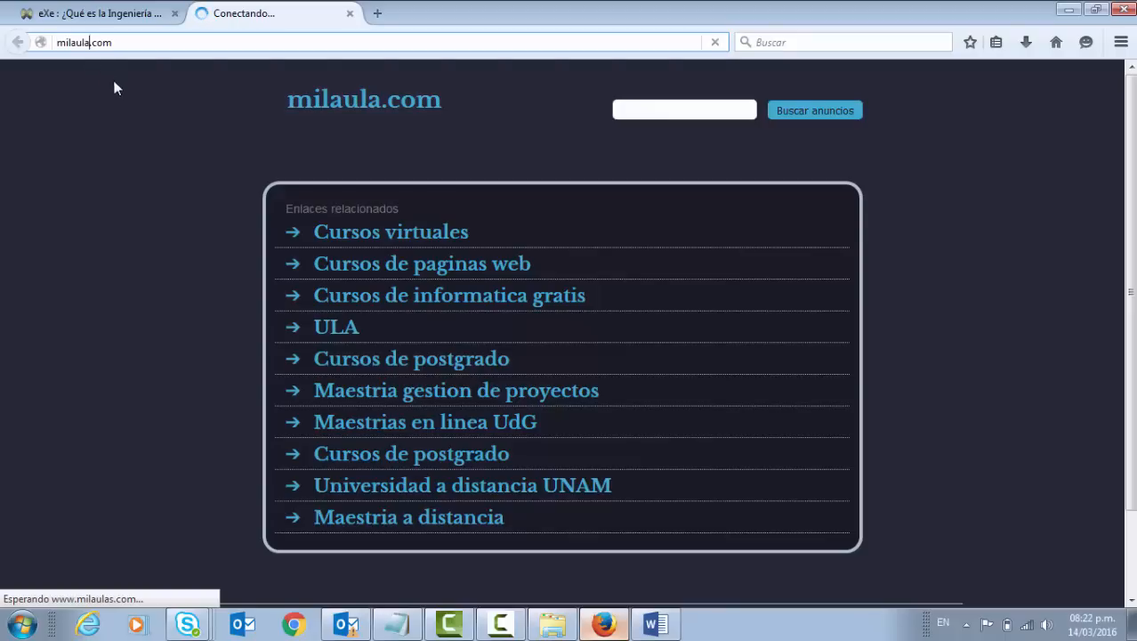
pyautogui.write('s')
pyautogui.press('Escape')
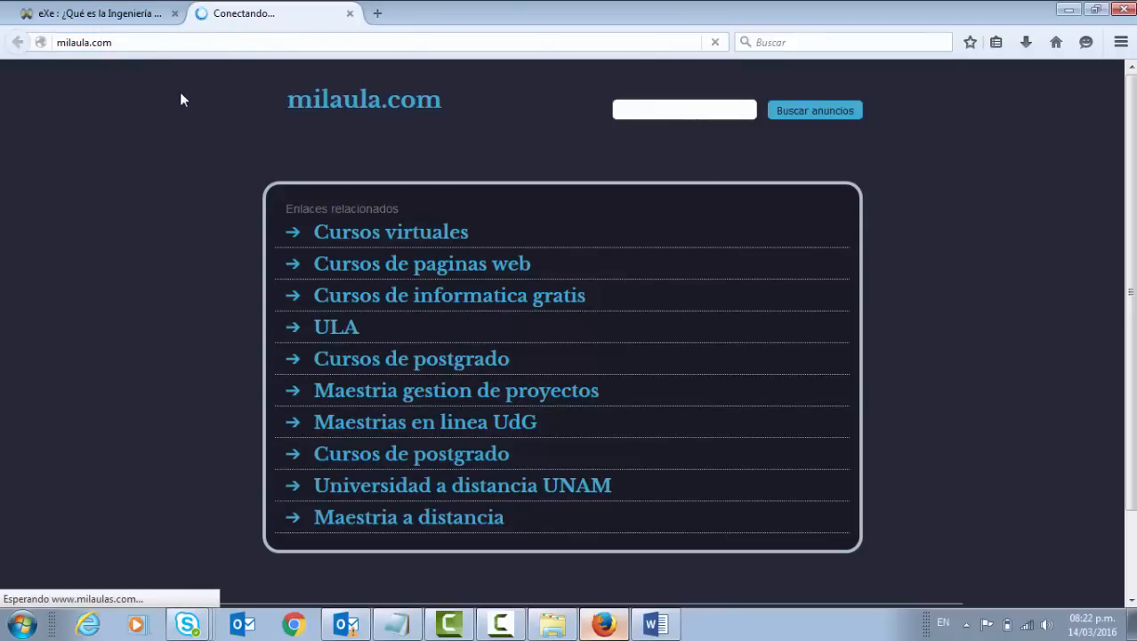
pyautogui.click(351, 15)
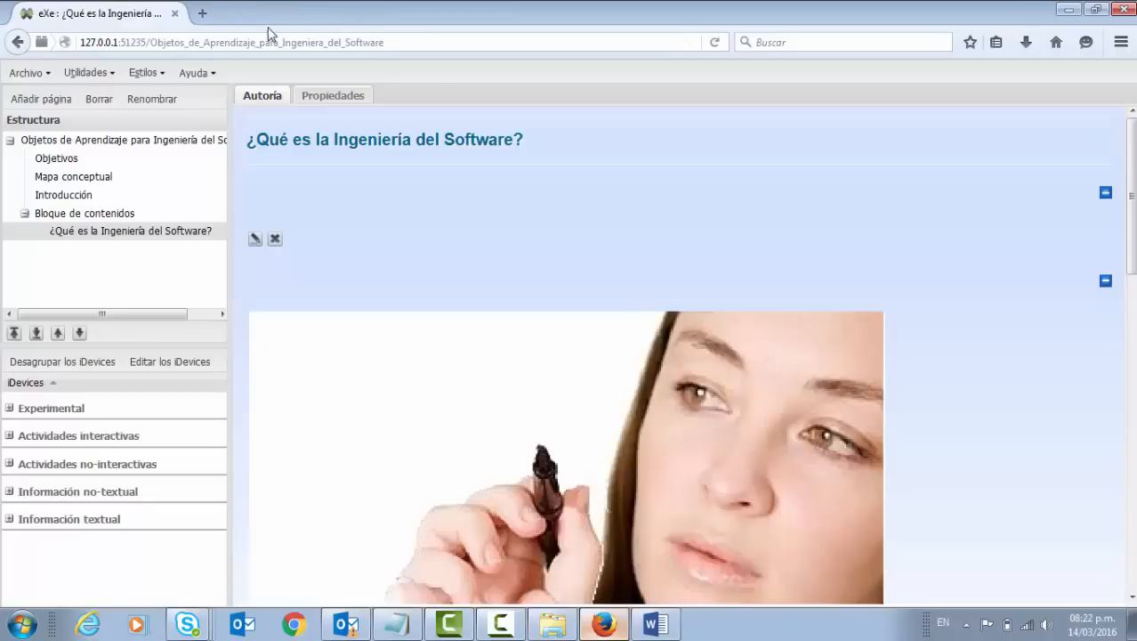
# Open milaulas.com in a new browser tab and view its site creation form.
pyautogui.hotkey('ctrl', 't')
pyautogui.write('milaul')
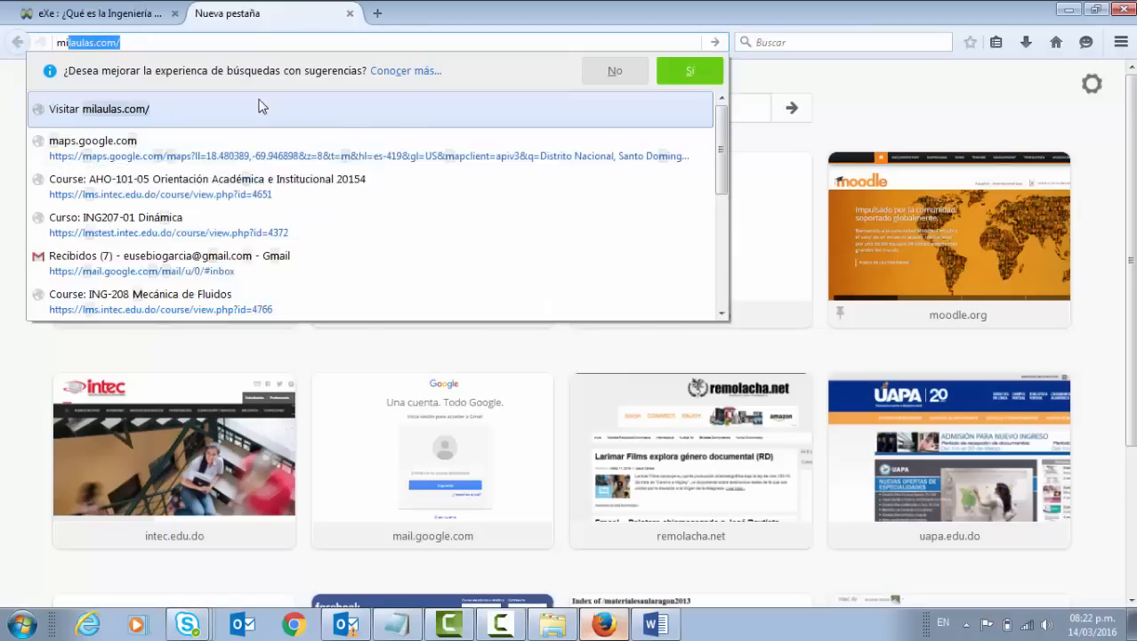
pyautogui.write('as')
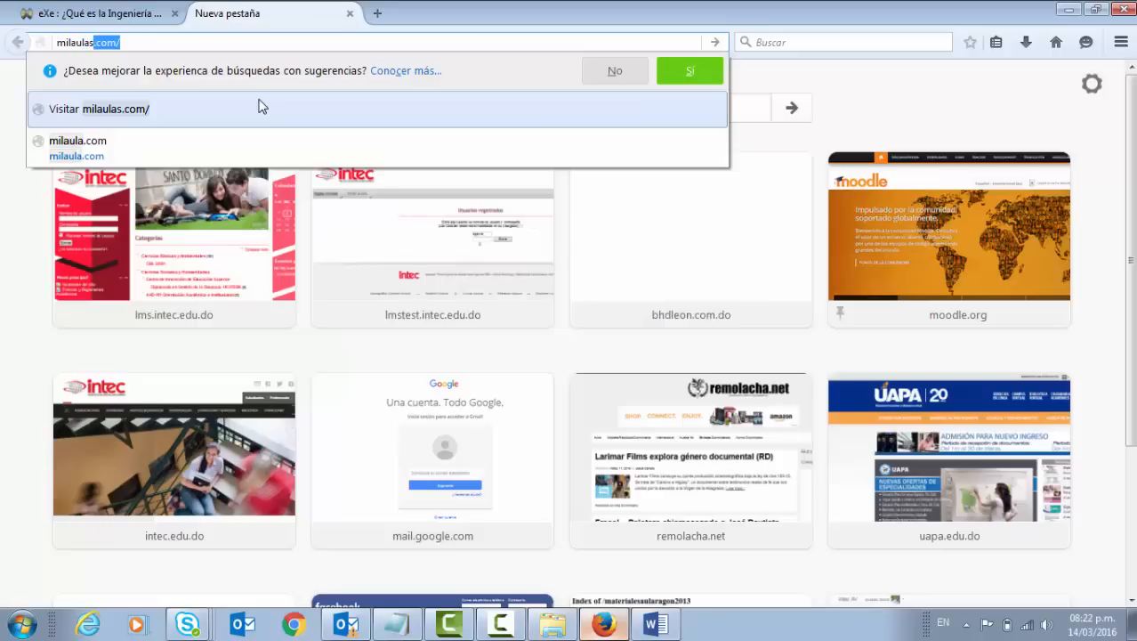
pyautogui.write('.com')
pyautogui.press('Return')
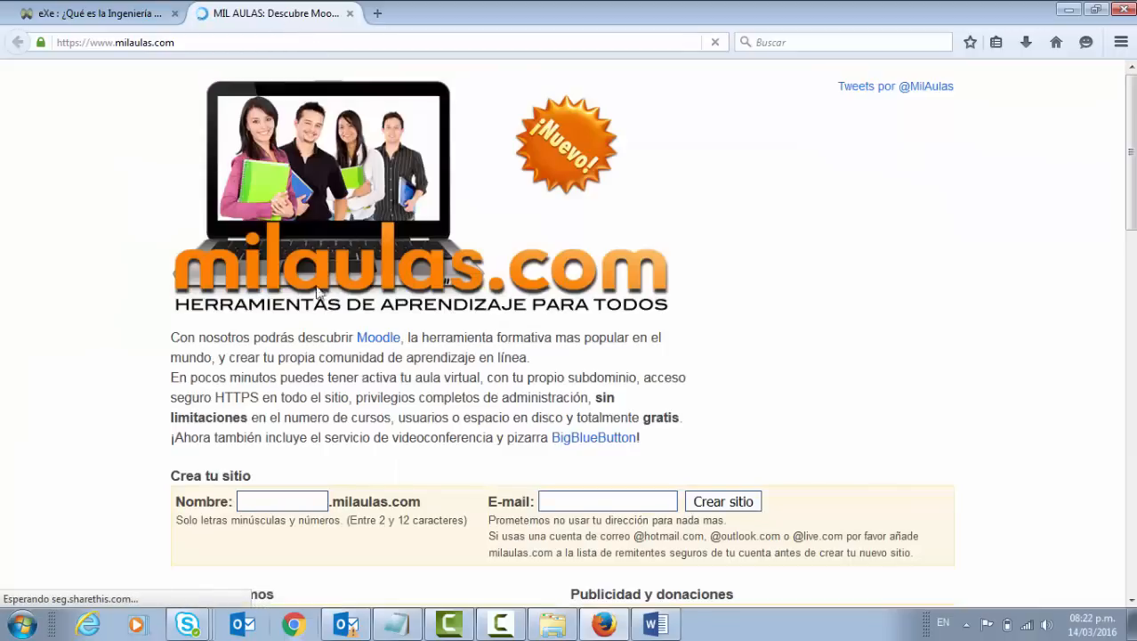
pyautogui.scroll(-1, 423, 417)
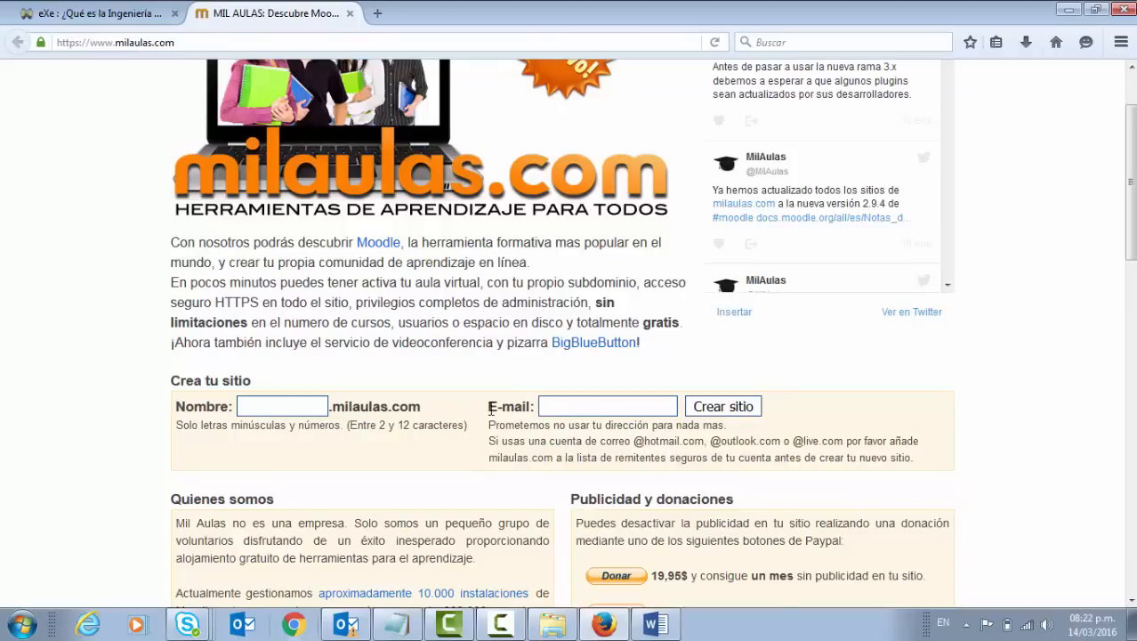
# Open the instructor's own Moodle site, hosted as a milaulas.com subdomain, in another browser tab.
pyautogui.click(377, 13)
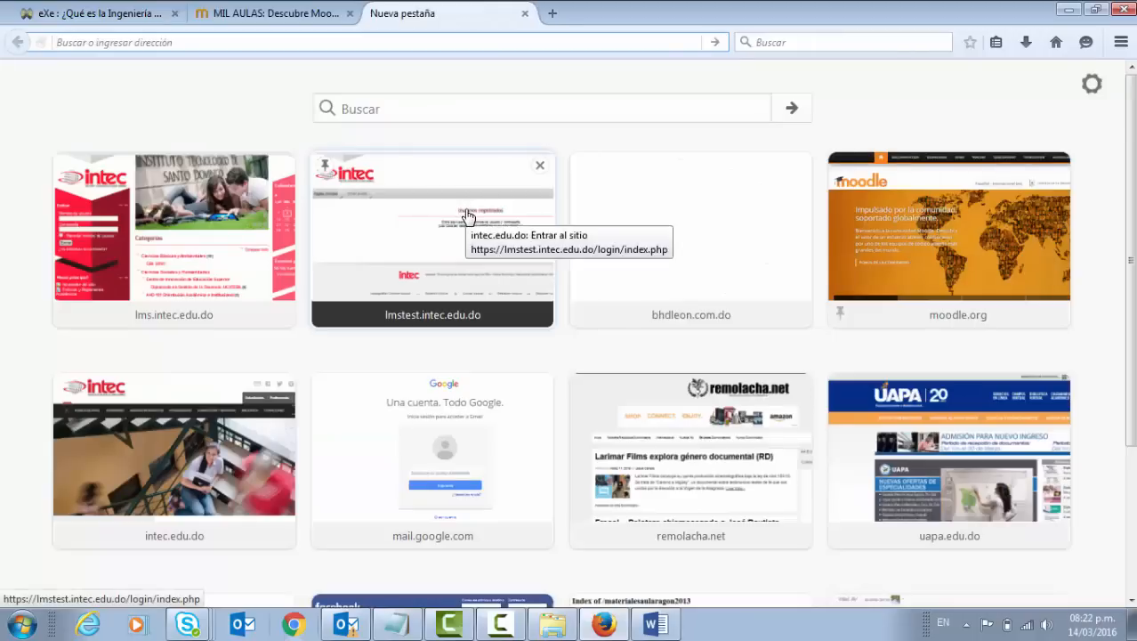
pyautogui.write('euseb')
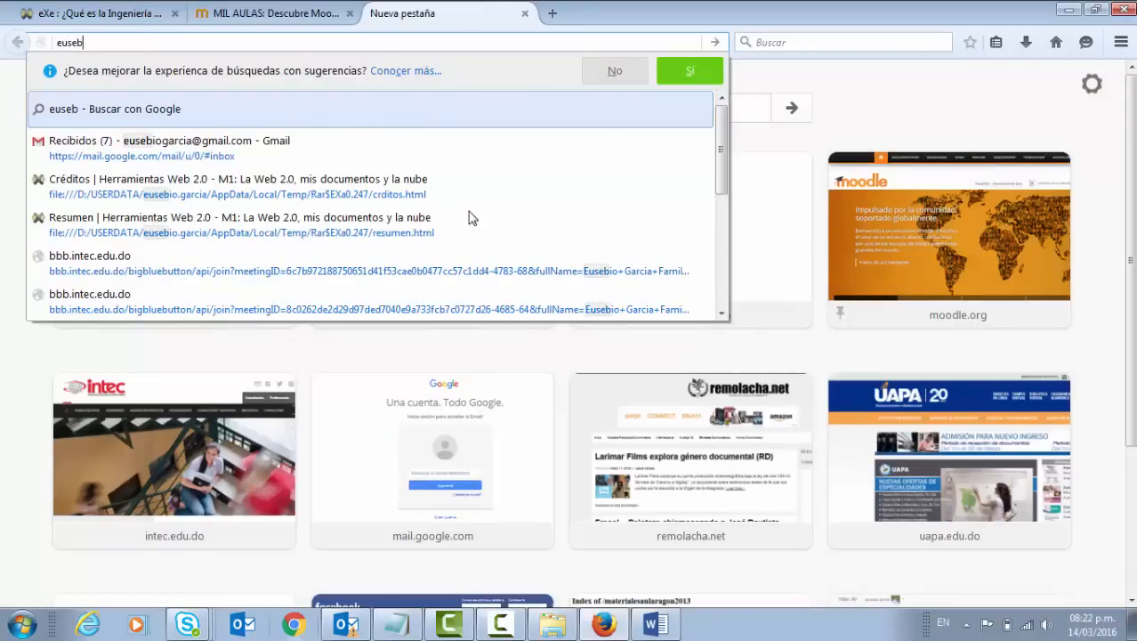
pyautogui.write('io.mila')
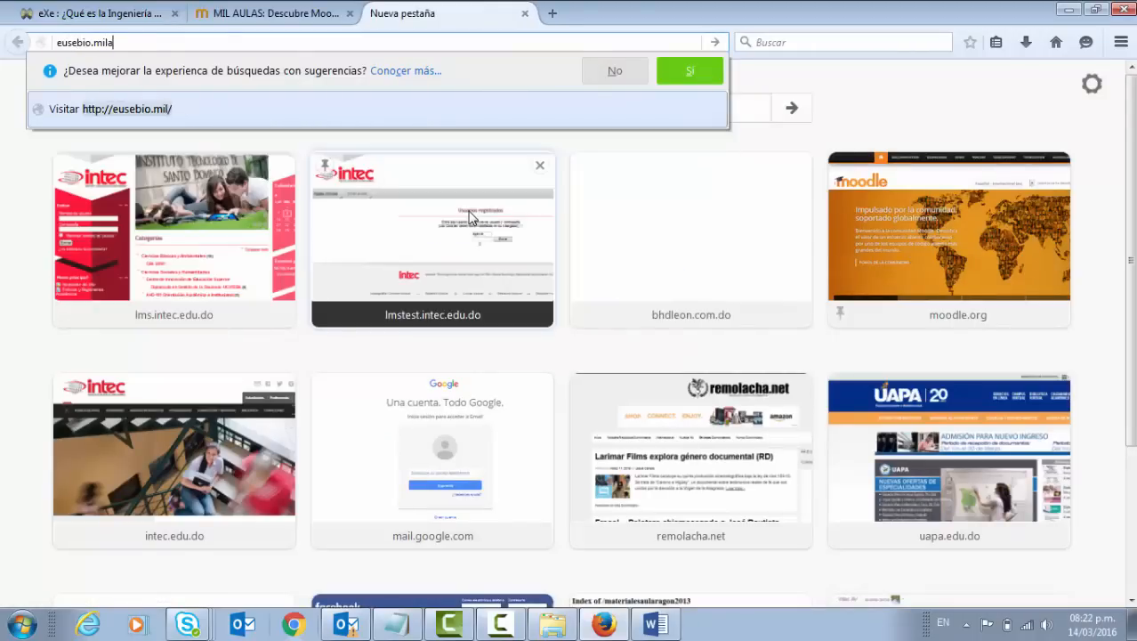
pyautogui.write('ulas.com')
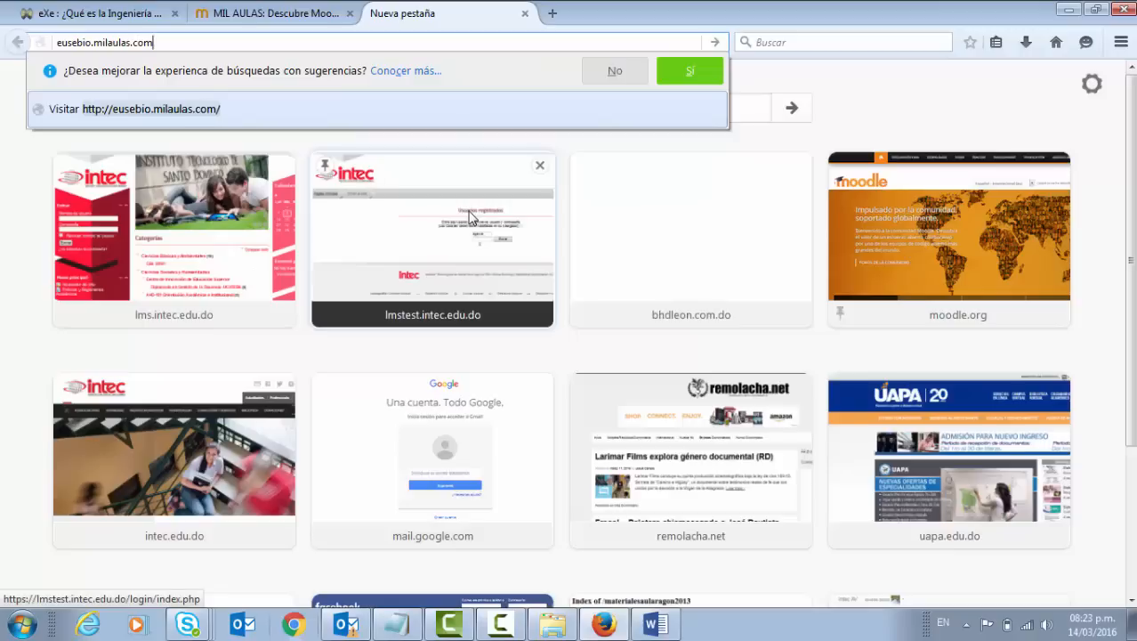
pyautogui.press('Return')
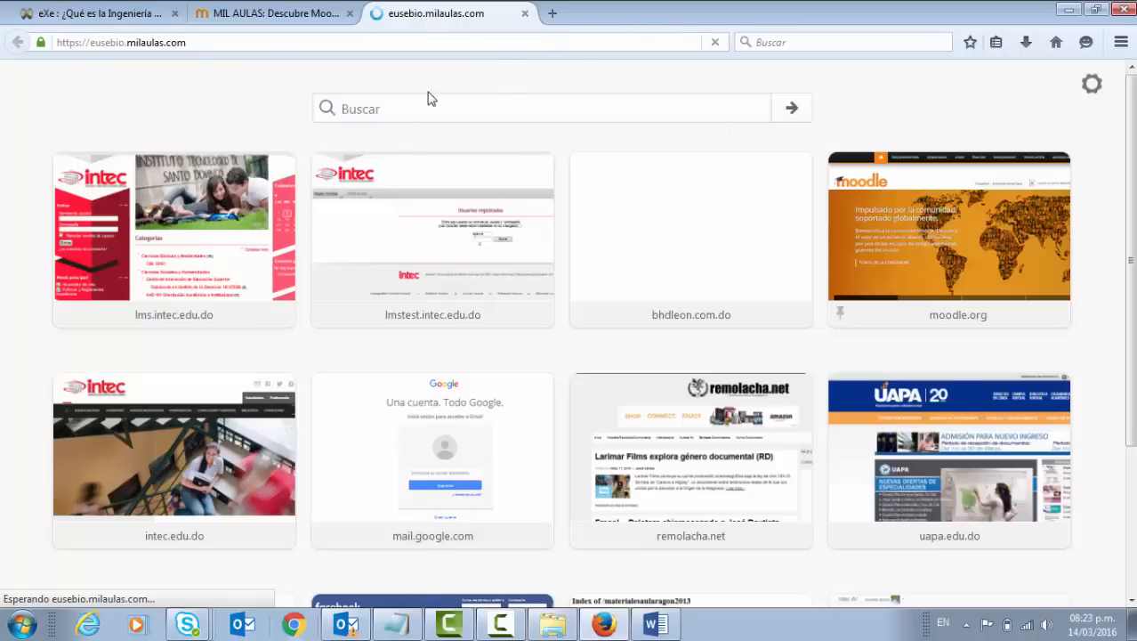
pyautogui.click(294, 18)
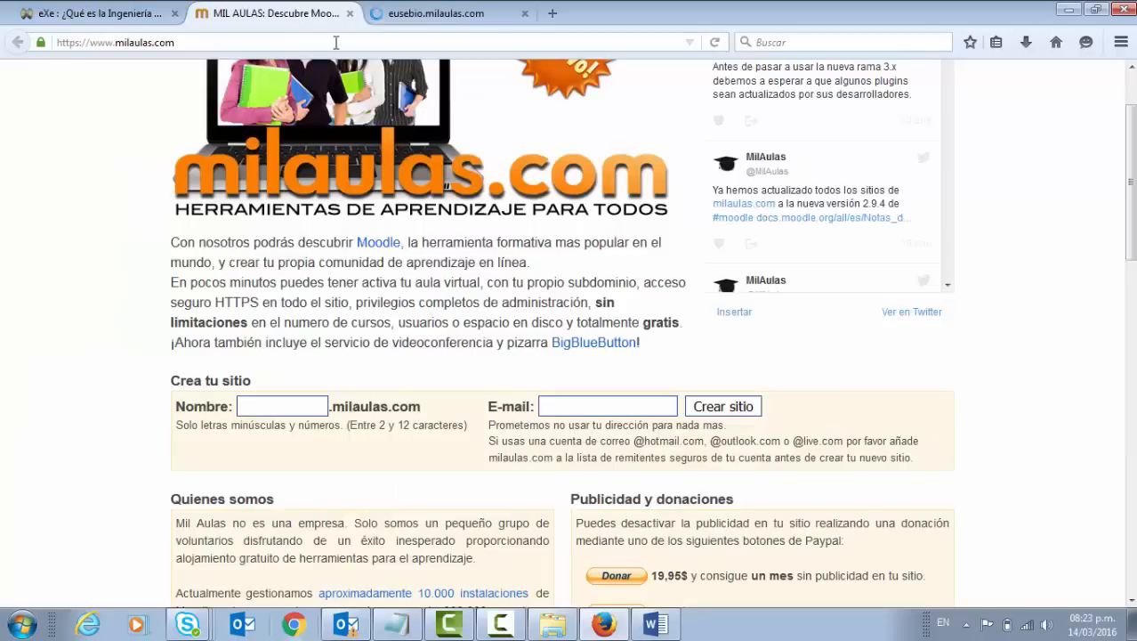
pyautogui.click(411, 19)
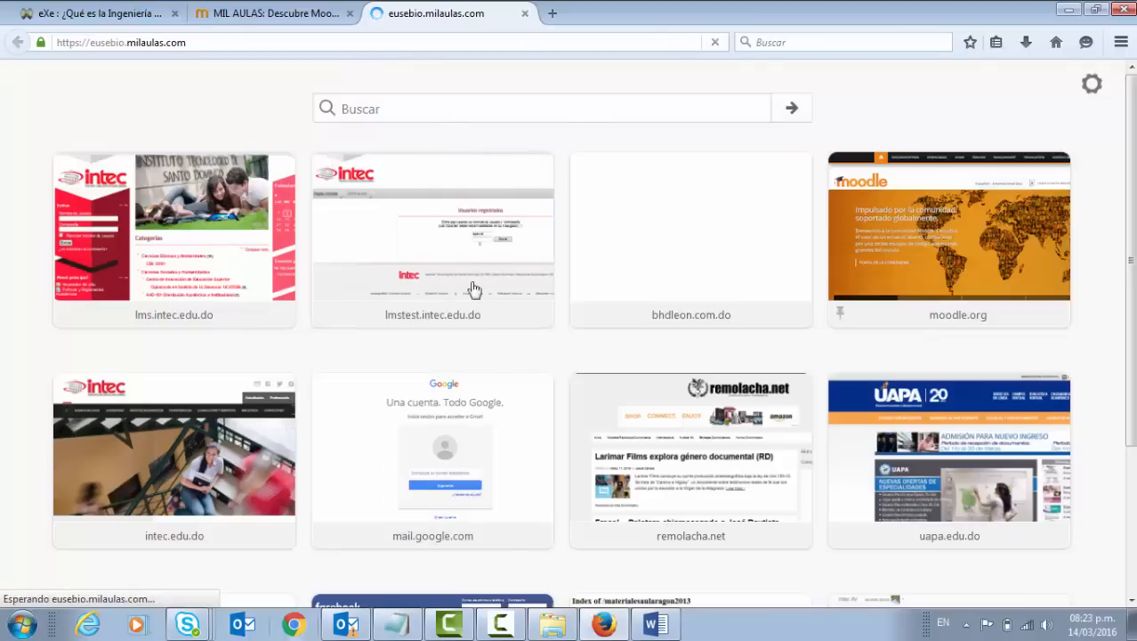
pyautogui.click(593, 621)
pyautogui.click(593, 622)
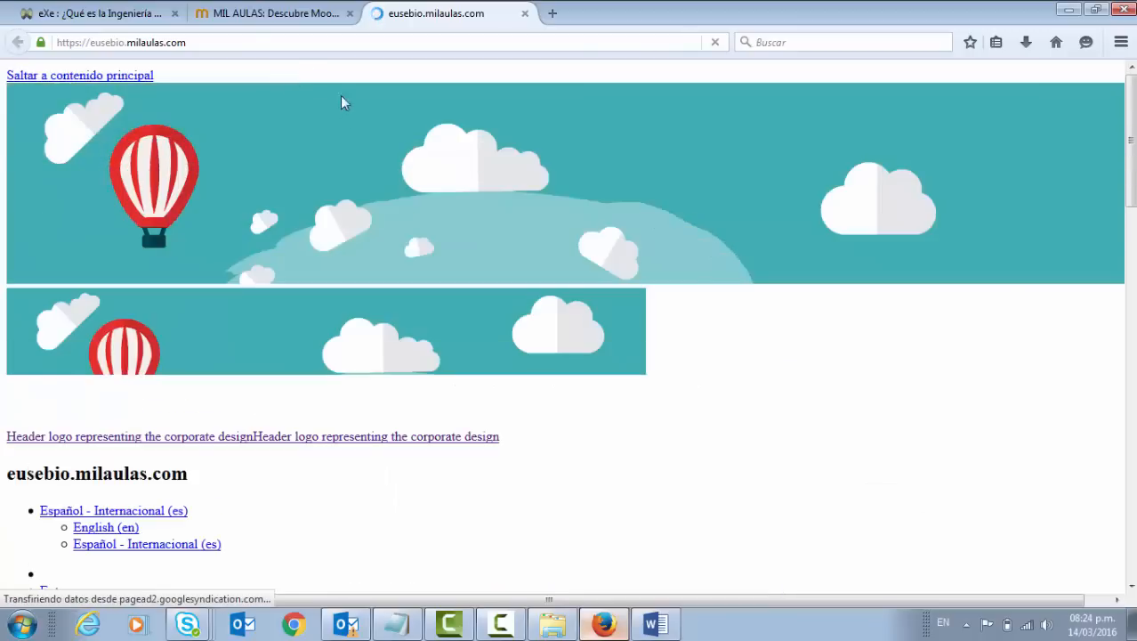
# Look through the Moodle site's front page down to the available courses and calendar, and reload the page.
pyautogui.scroll(-1, 427, 183)
pyautogui.scroll(-6, 488, 183)
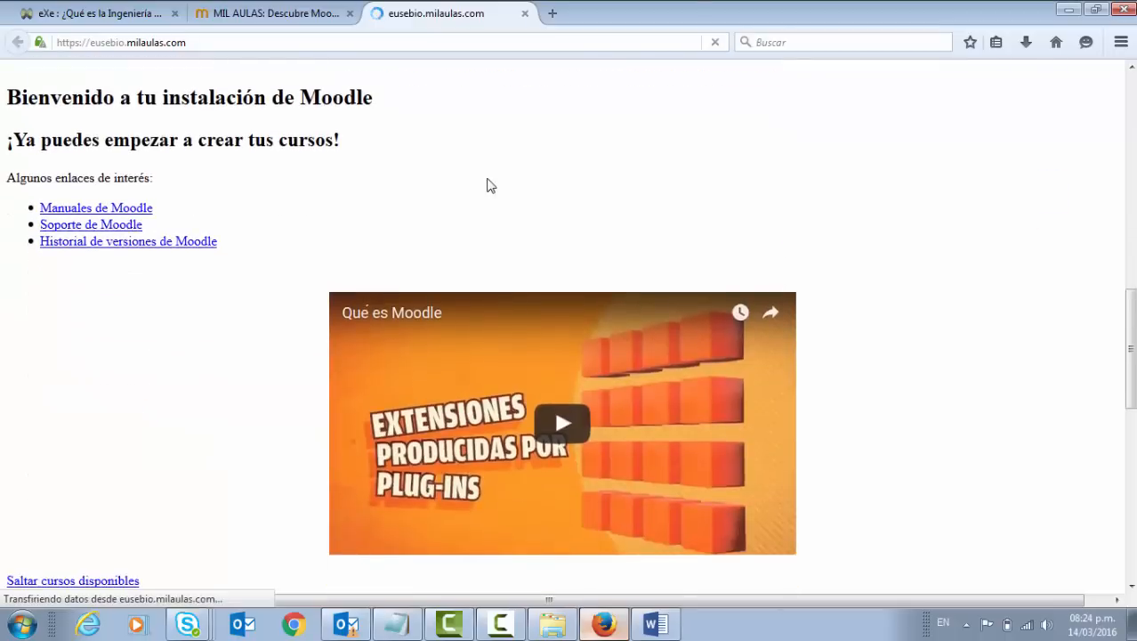
pyautogui.scroll(-10, 487, 187)
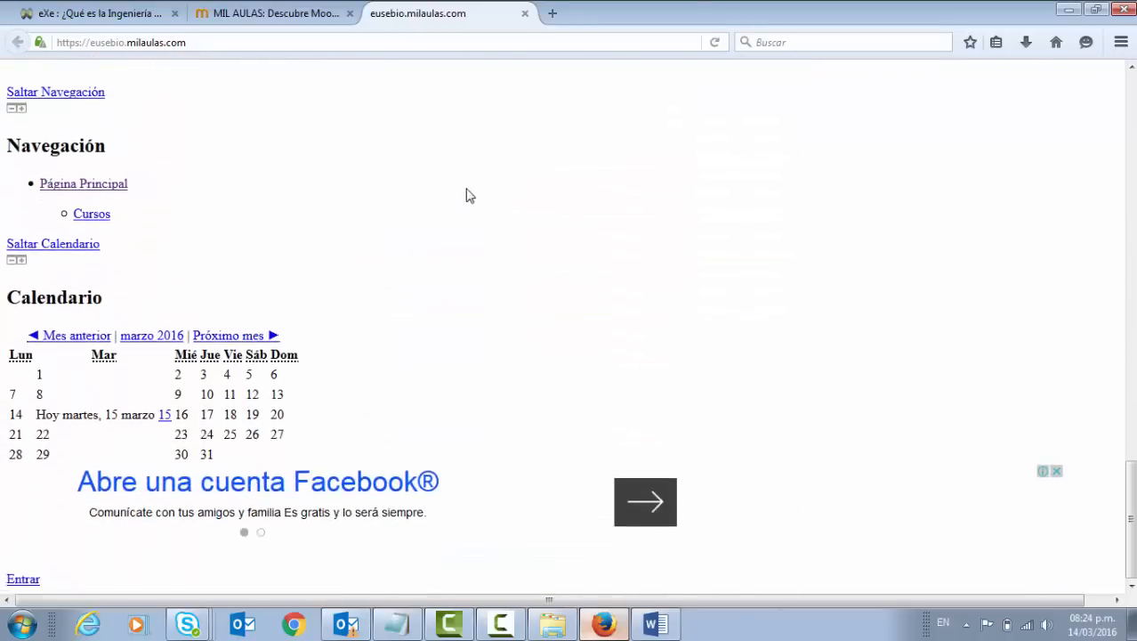
pyautogui.scroll(7, 470, 196)
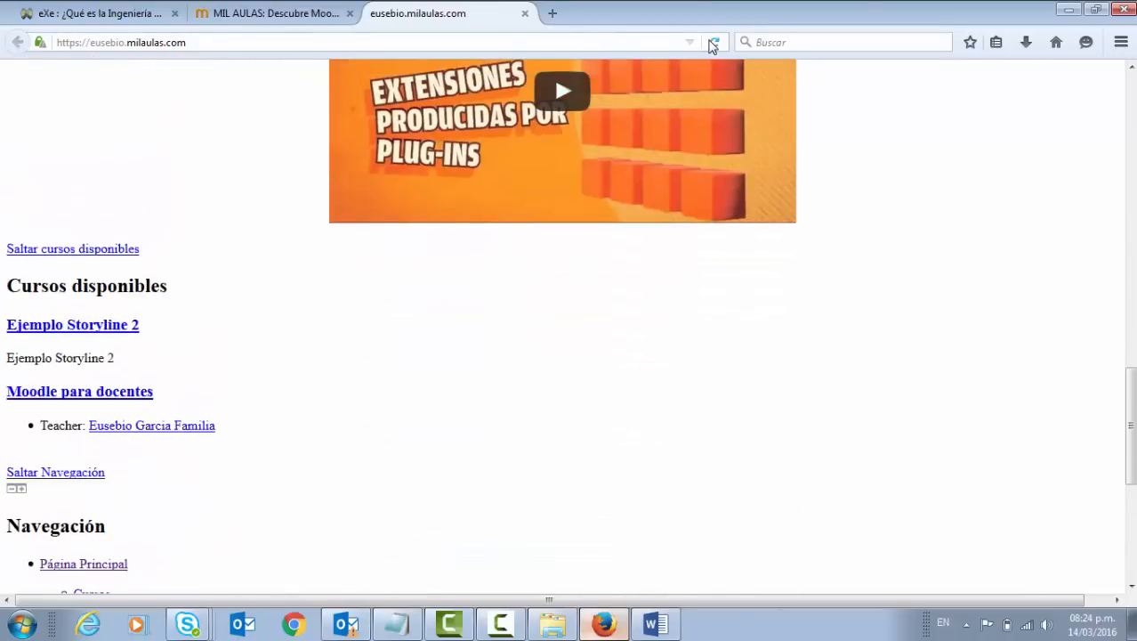
pyautogui.click(713, 44)
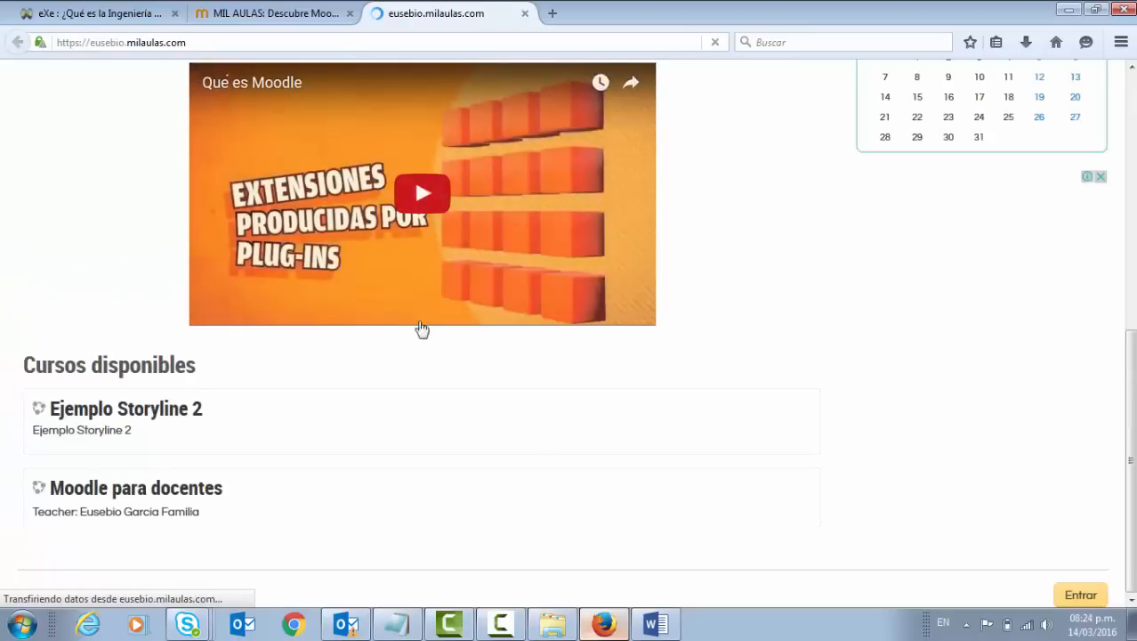
# Log in to the Moodle site through the Ejemplo Storyline 2 course with the instructor's username and password, without saving the login, and leave its enrolment page.
pyautogui.click(167, 416)
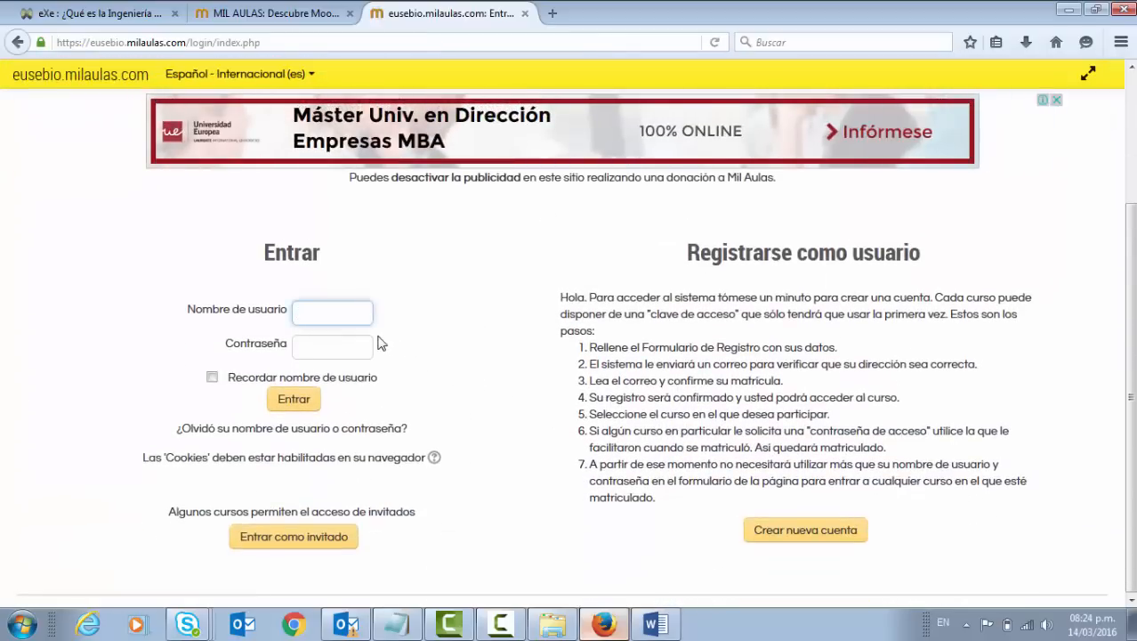
pyautogui.write('e')
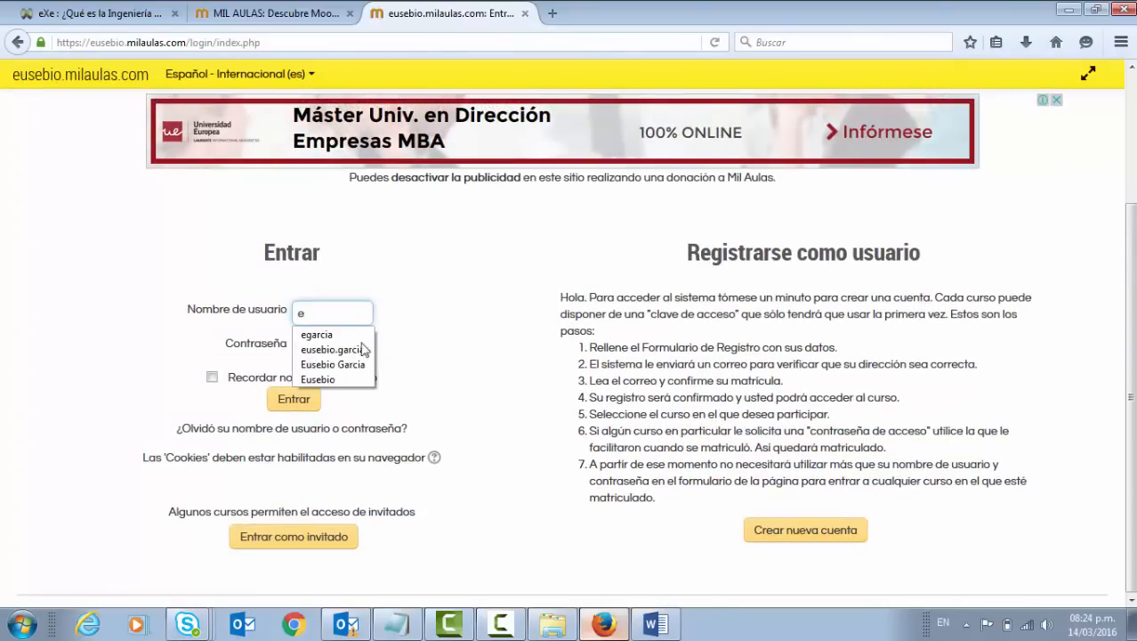
pyautogui.click(360, 350)
pyautogui.click(335, 350)
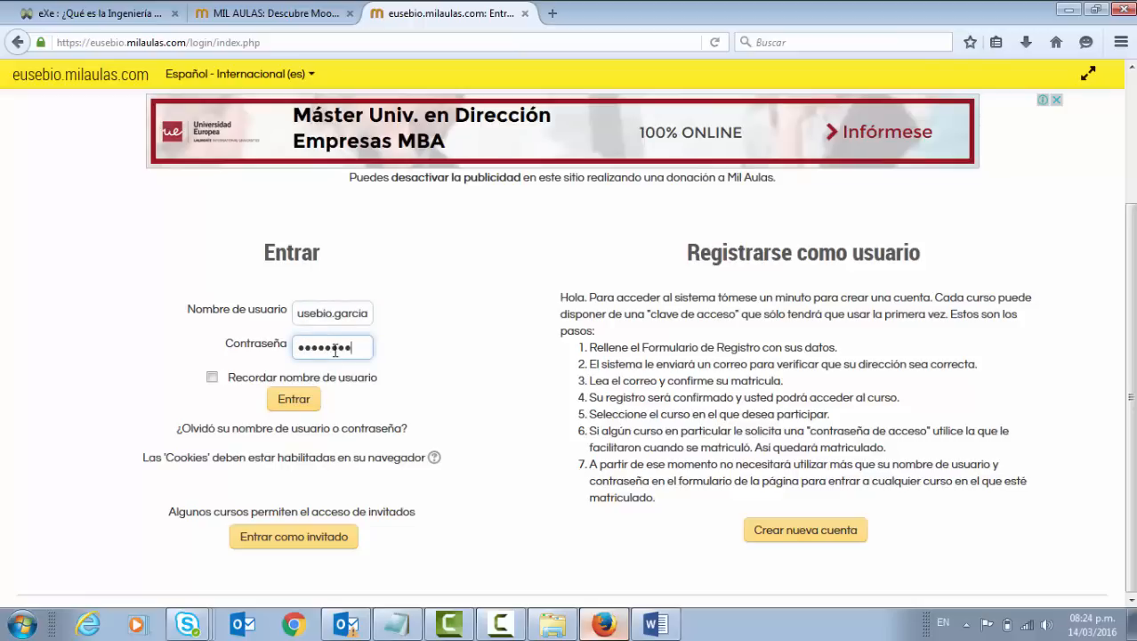
pyautogui.click(297, 399)
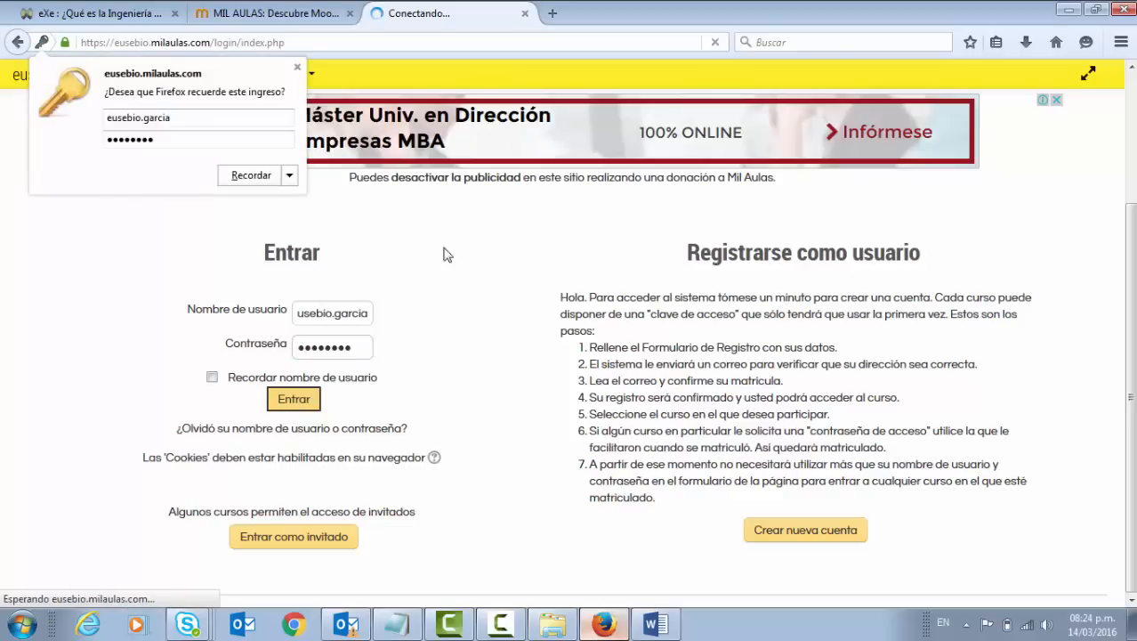
pyautogui.click(297, 67)
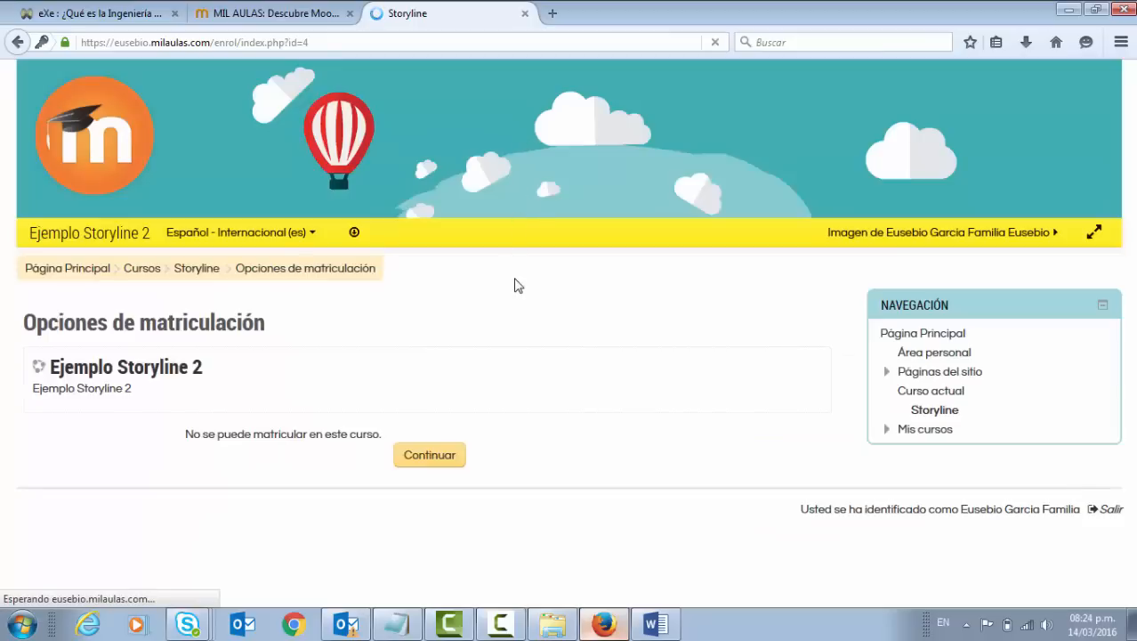
pyautogui.click(433, 465)
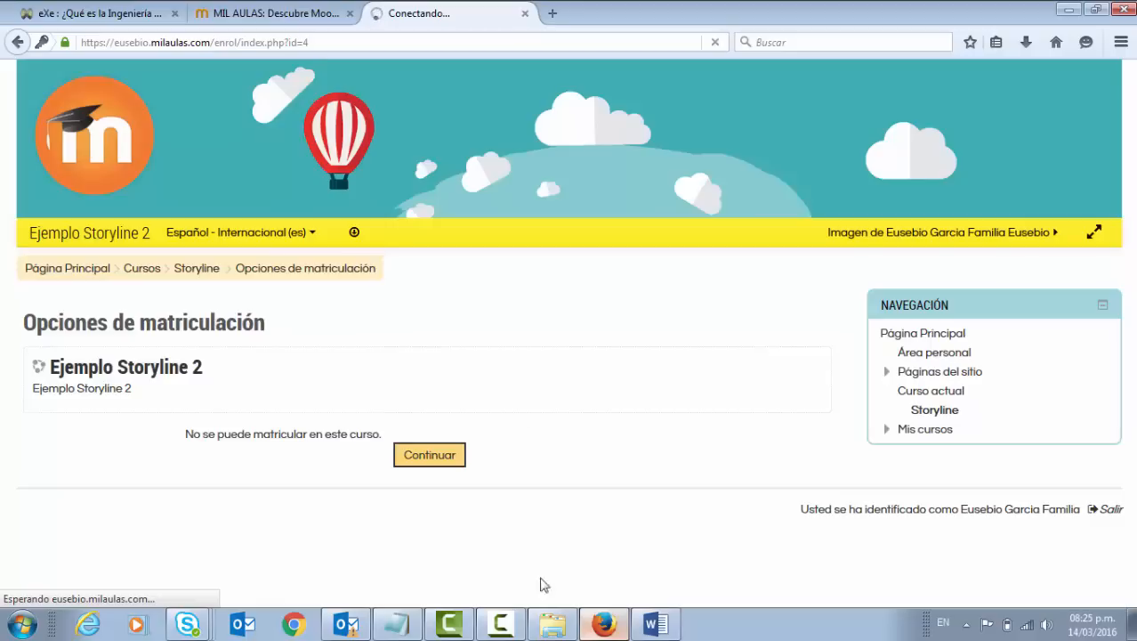
# Switch to the Word document, copy its title "Objetos de Aprendizaje para Ingeniería del Software", and return to Firefox.
pyautogui.click(656, 623)
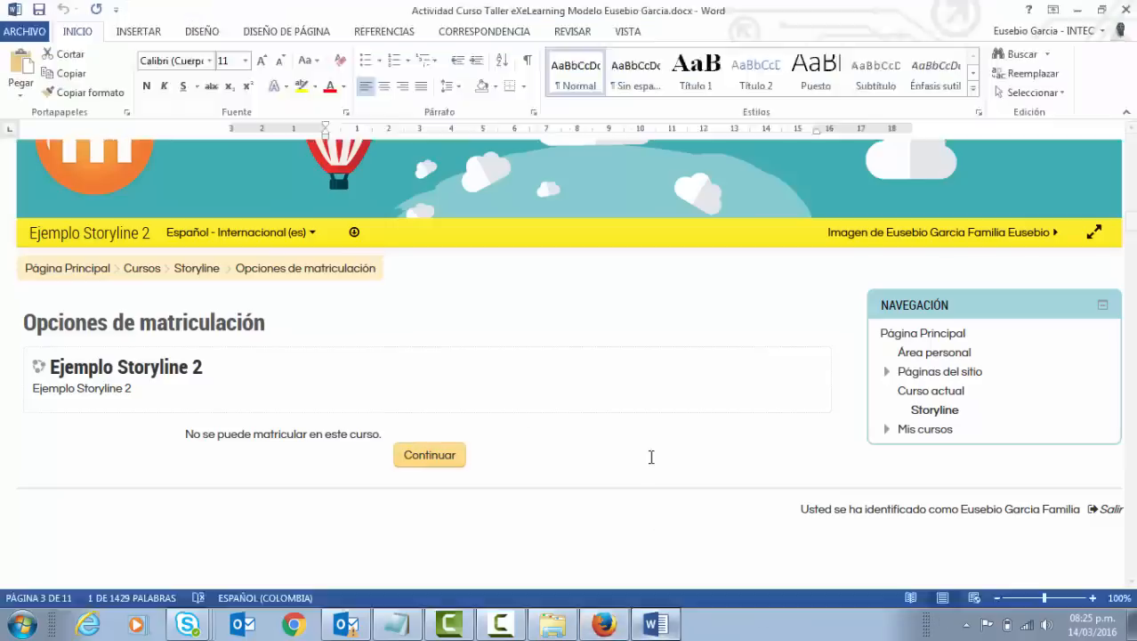
pyautogui.scroll(20, 651, 457)
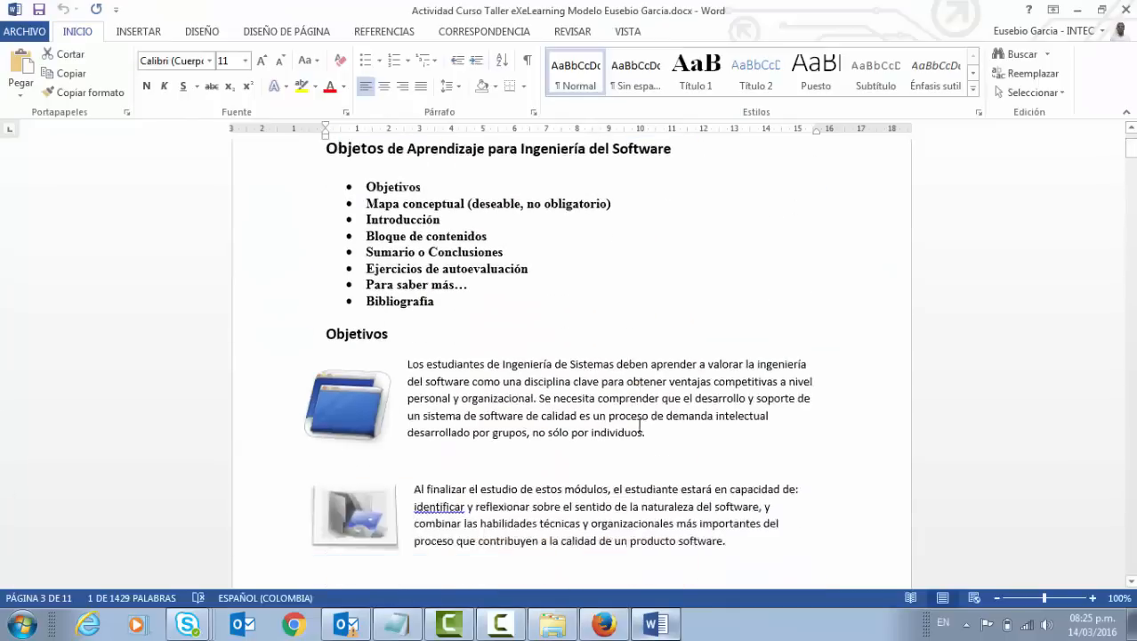
pyautogui.scroll(3, 545, 401)
pyautogui.moveTo(320, 241); pyautogui.dragTo(658, 233)
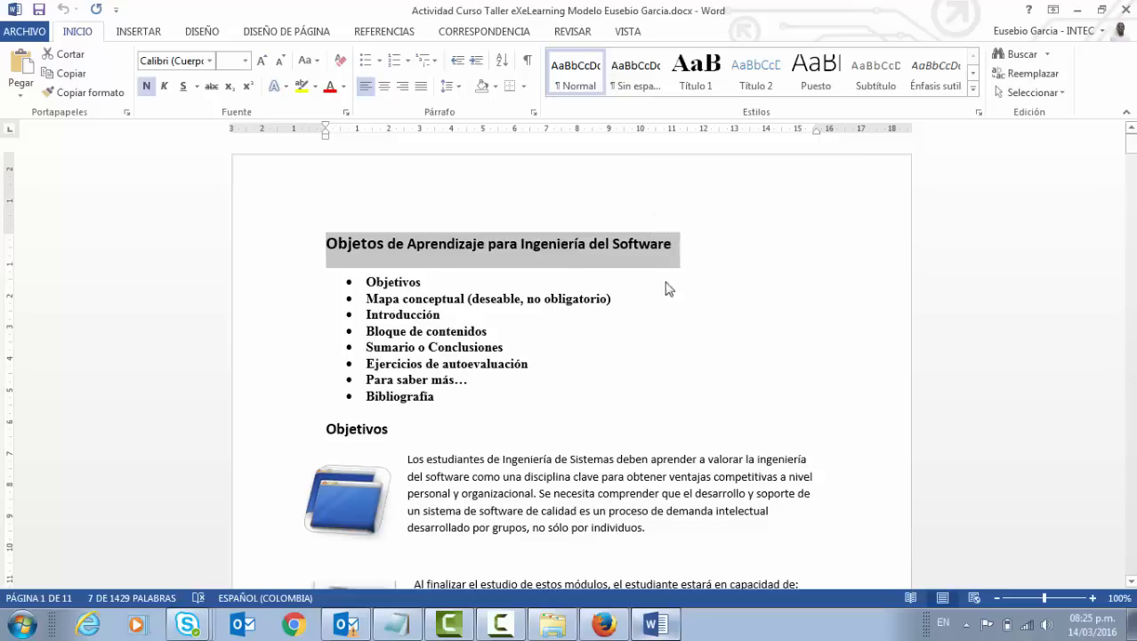
pyautogui.click(604, 623)
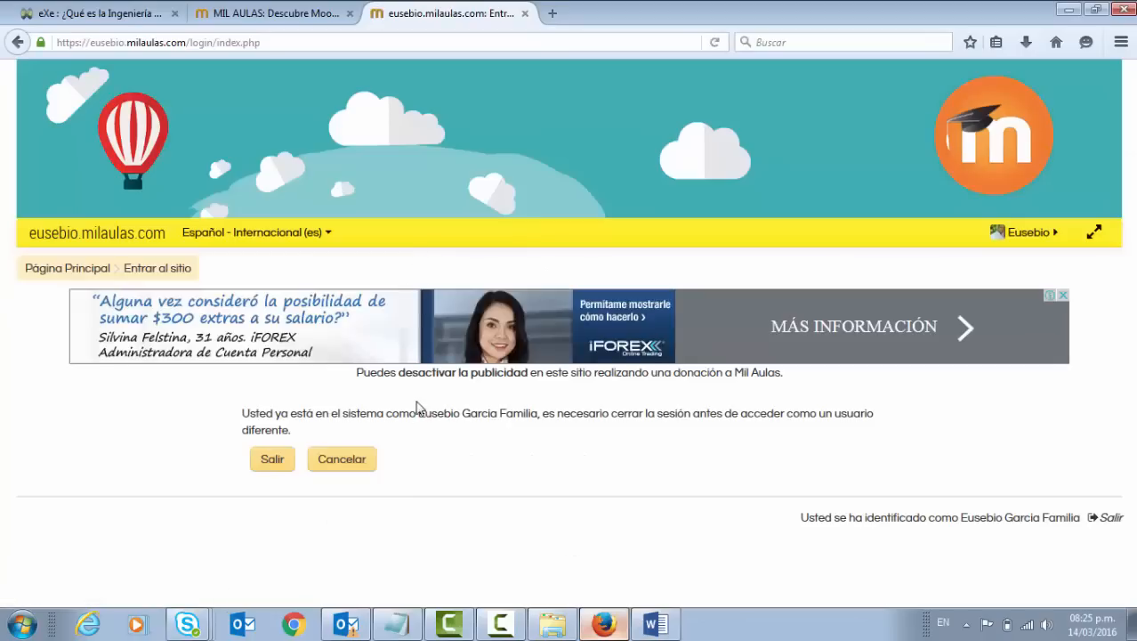
# Open the "Moodle para docentes" course from the Moodle site's main page and look over its contents.
pyautogui.click(91, 271)
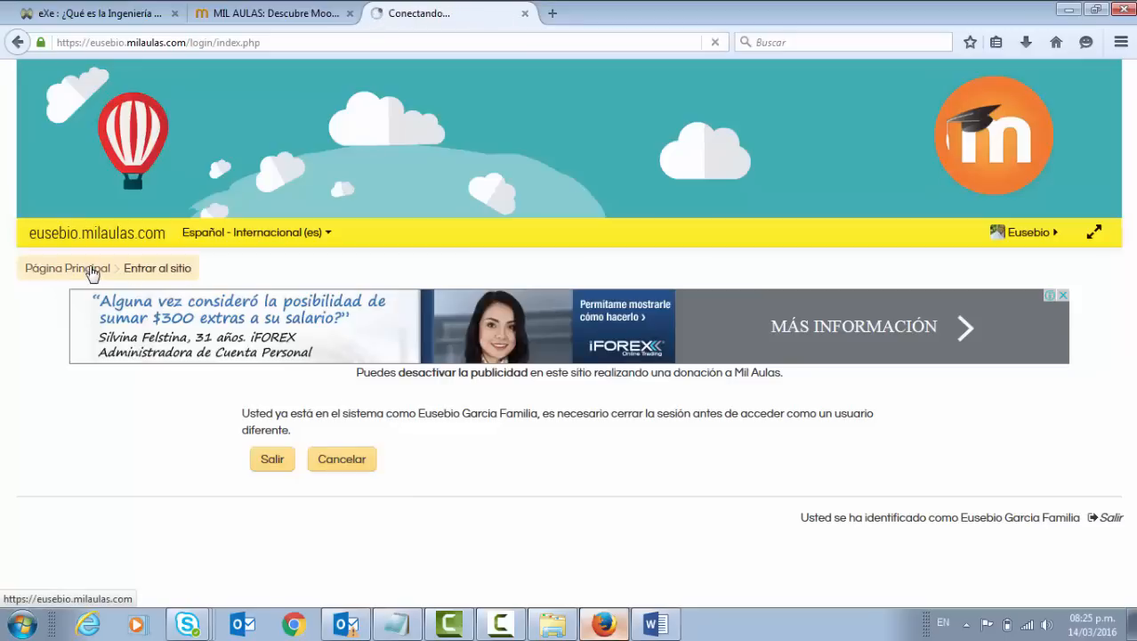
pyautogui.click(105, 272)
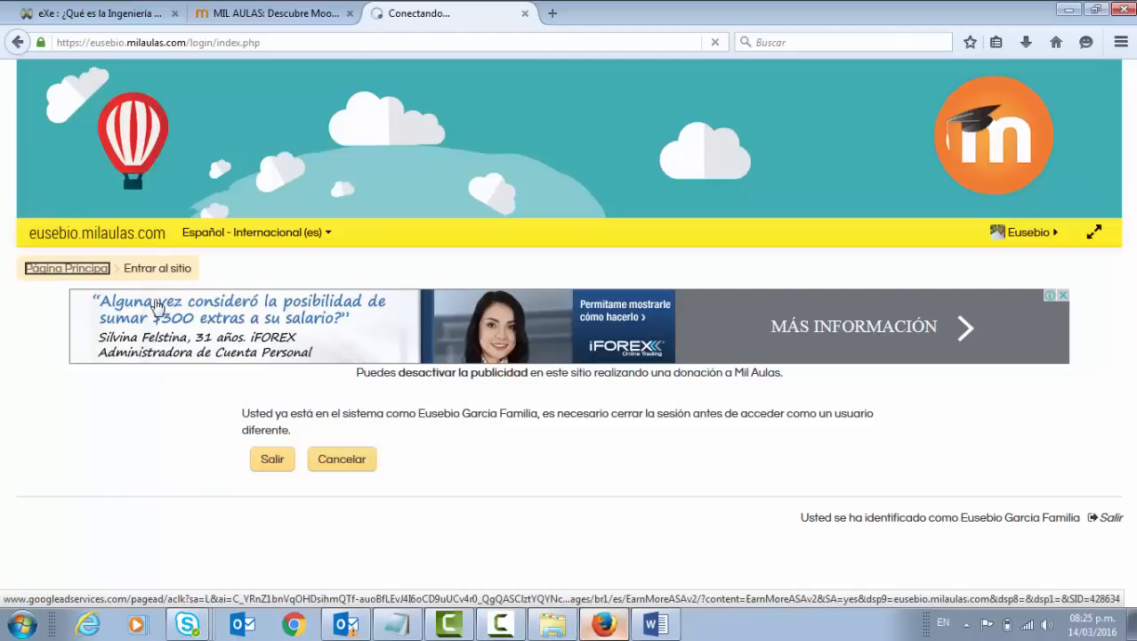
pyautogui.scroll(-10, 444, 343)
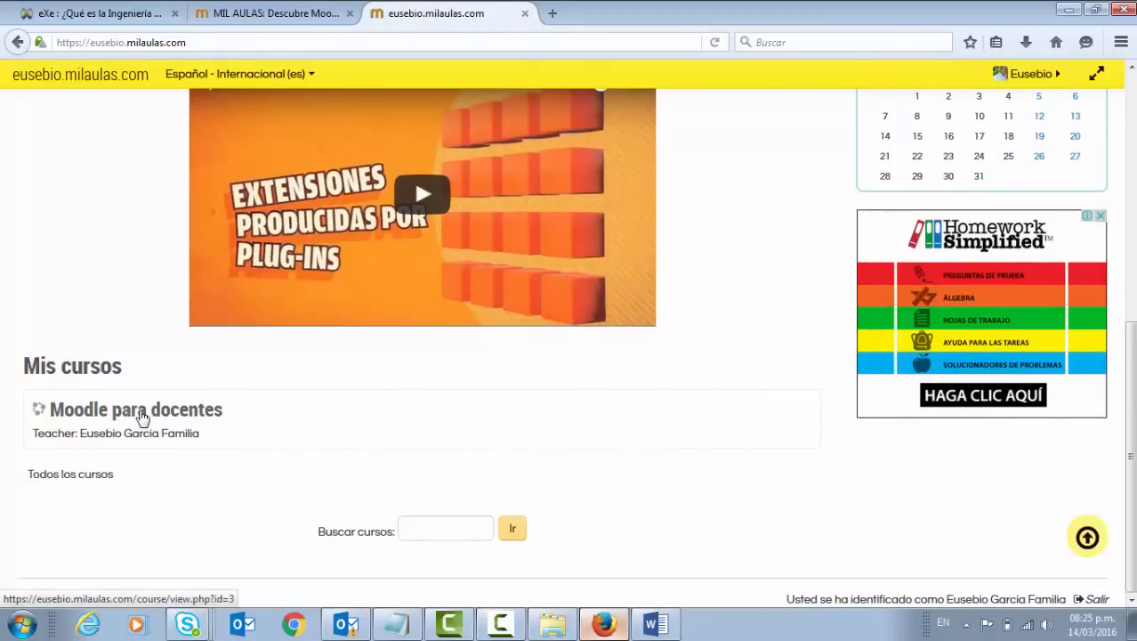
pyautogui.scroll(8, 187, 437)
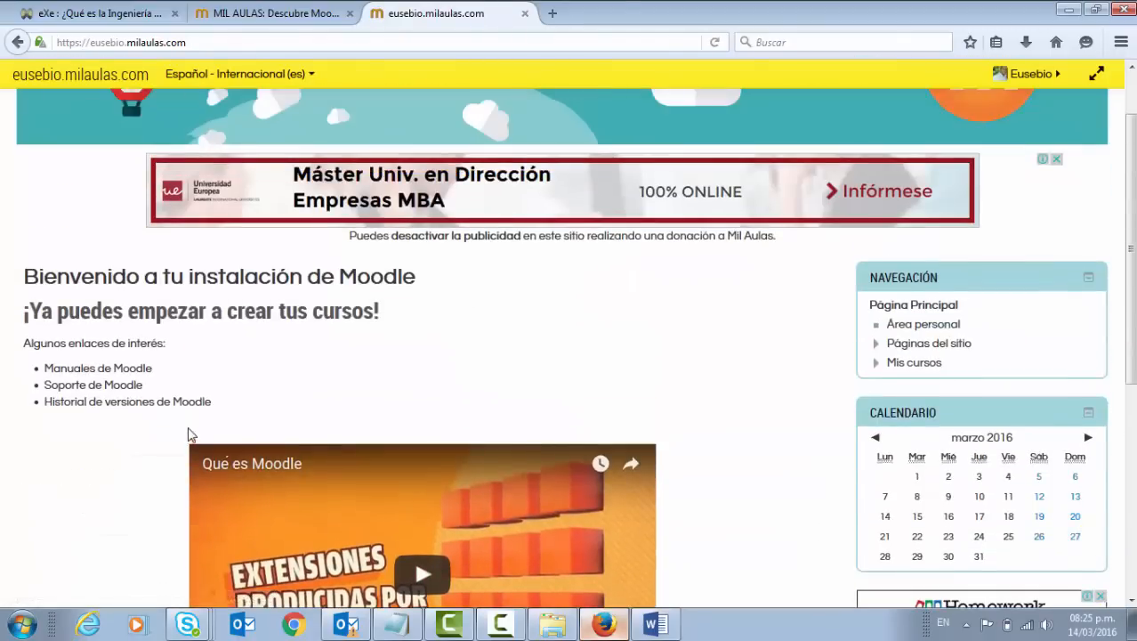
pyautogui.scroll(-8, 187, 434)
pyautogui.click(178, 411)
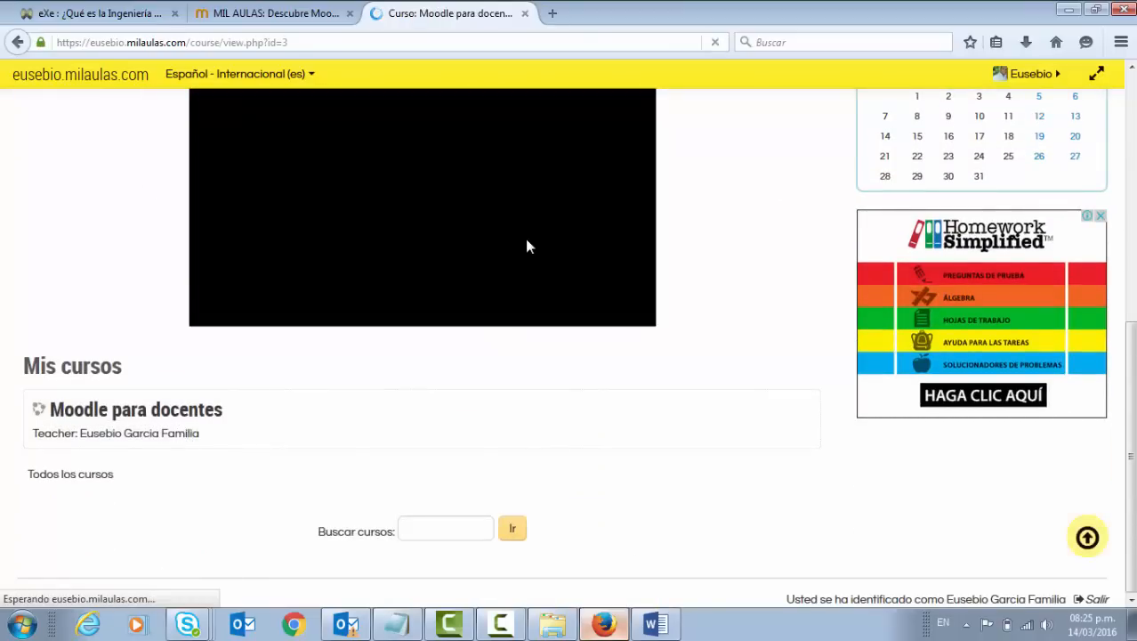
pyautogui.scroll(-15, 546, 247)
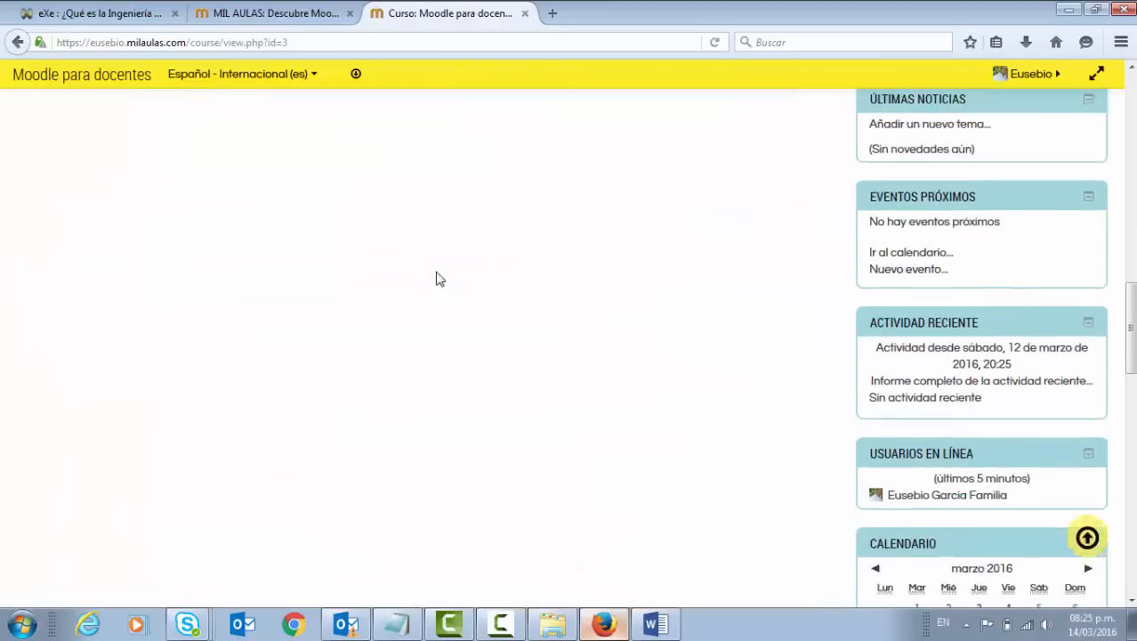
pyautogui.scroll(15, 436, 279)
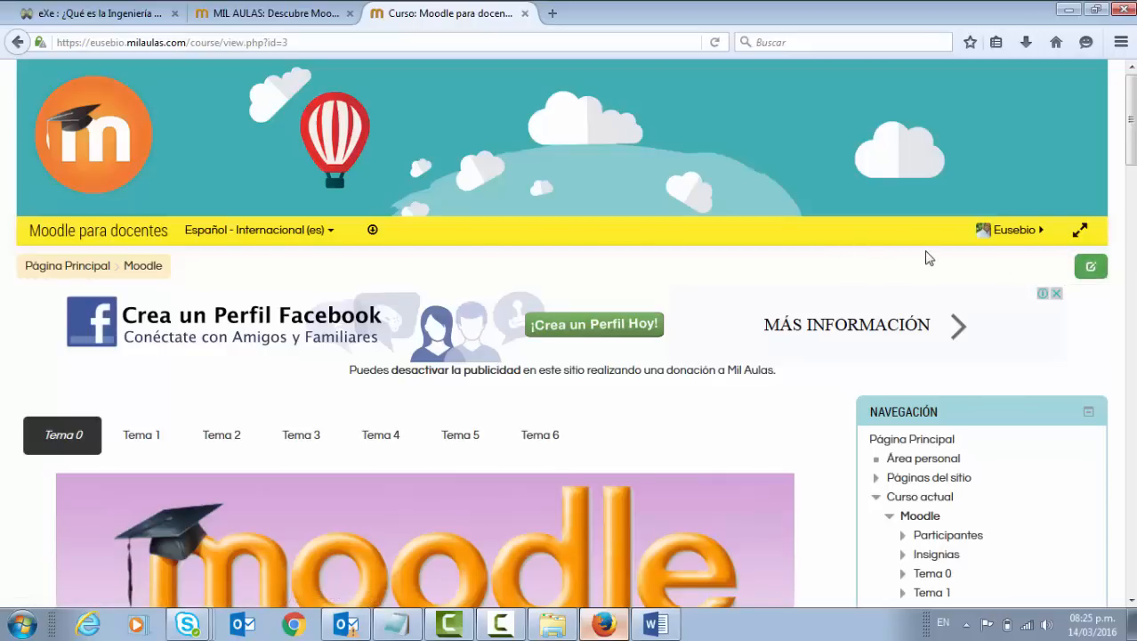
# Turn on course editing and delete the "Ingenieria de Software" SCORM package from Tema 0.
pyautogui.click(1092, 268)
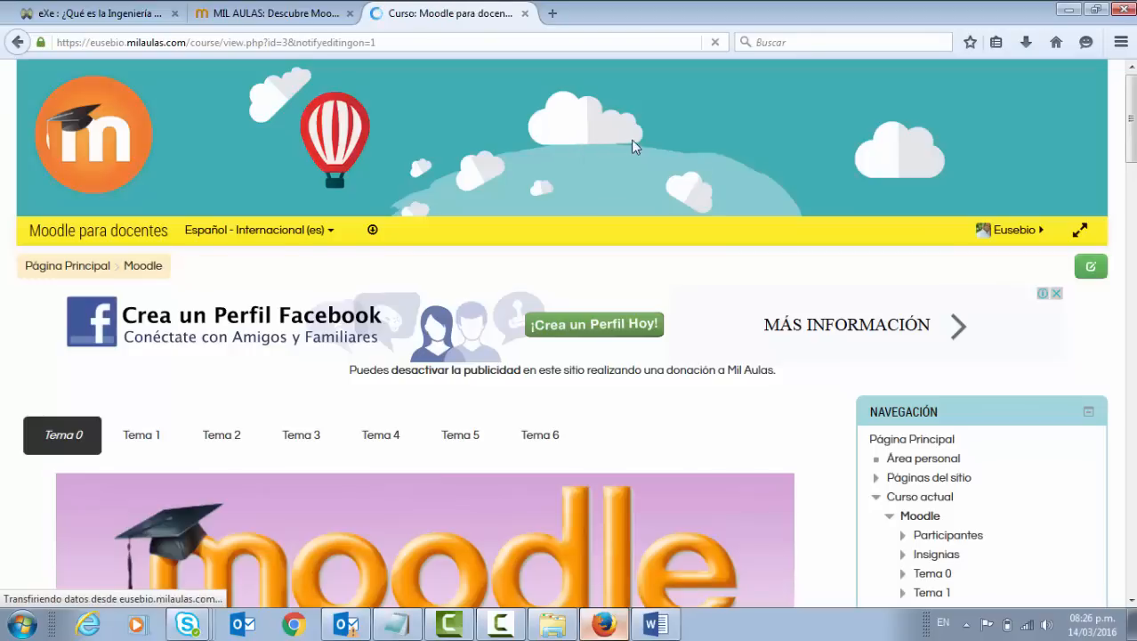
pyautogui.scroll(-8, 549, 250)
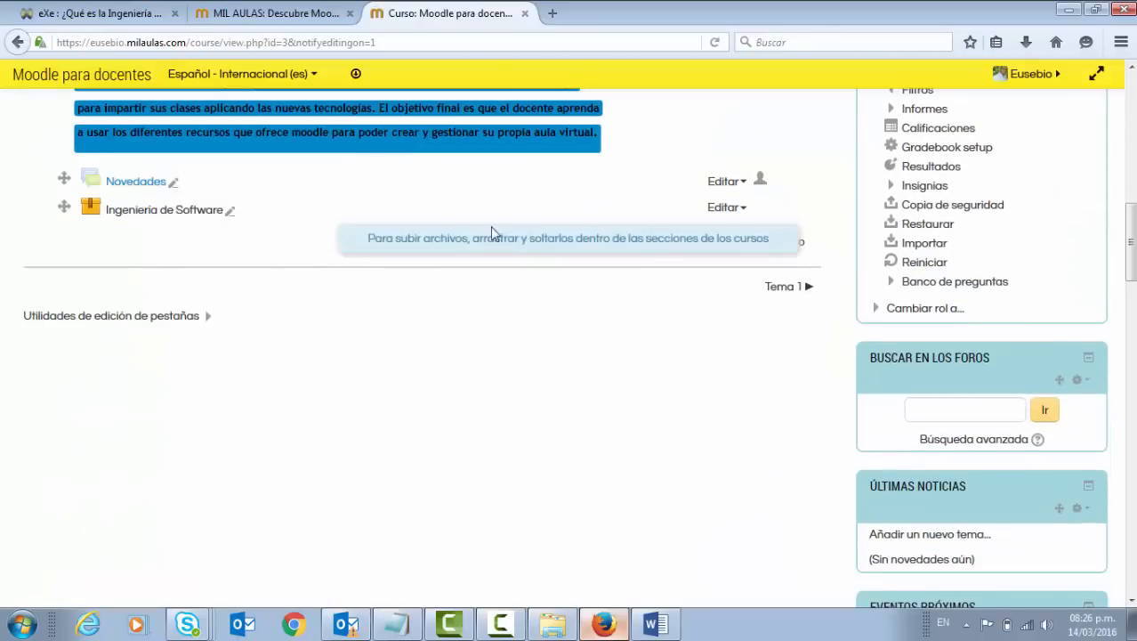
pyautogui.click(724, 212)
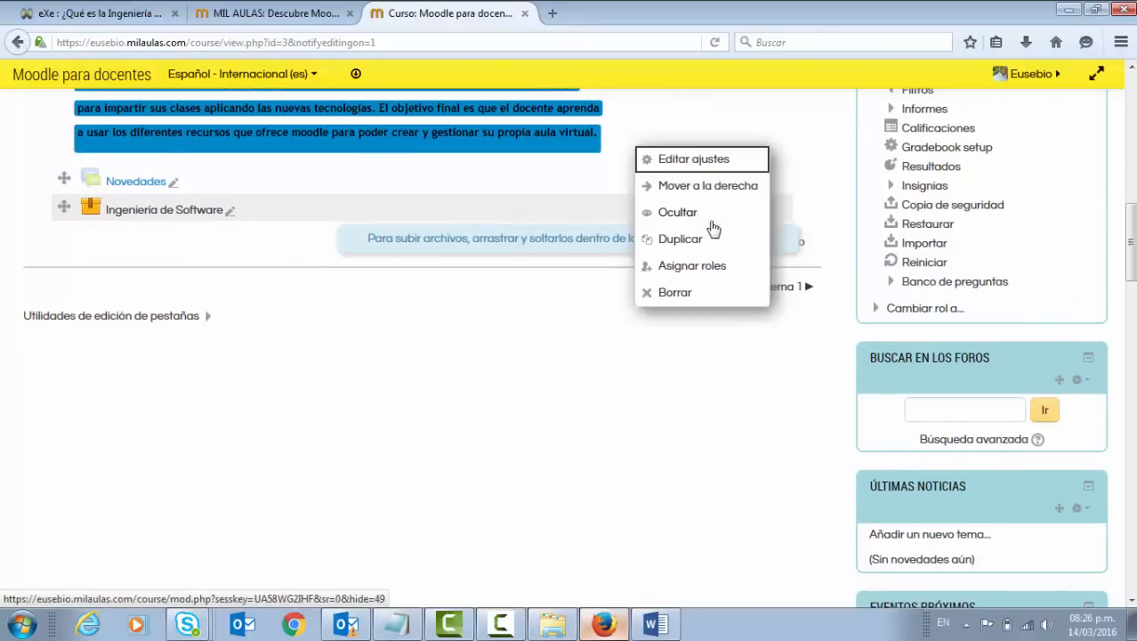
pyautogui.click(674, 292)
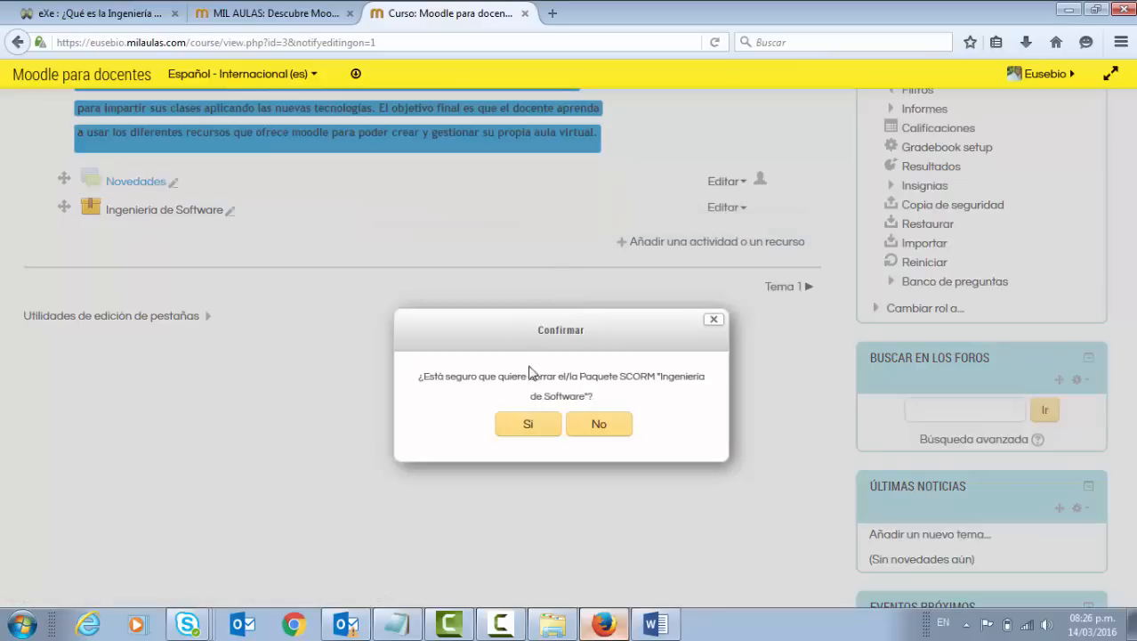
pyautogui.click(527, 424)
# Add a new Paquete SCORM activity to Tema 0 of the course.
pyautogui.click(654, 218)
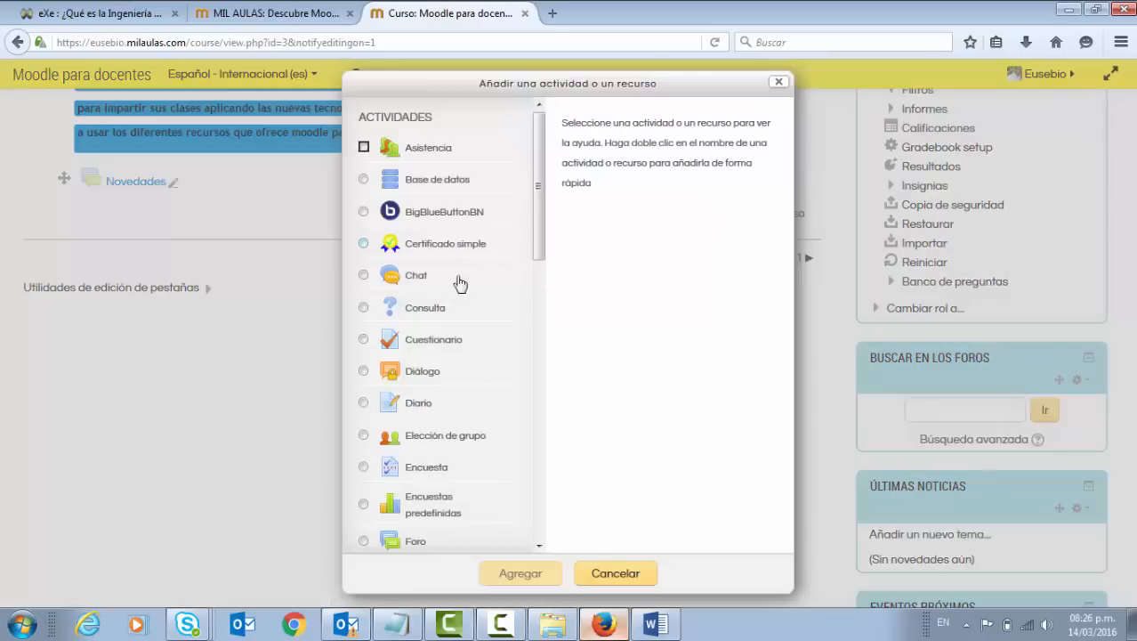
pyautogui.moveTo(537, 192); pyautogui.dragTo(537, 336)
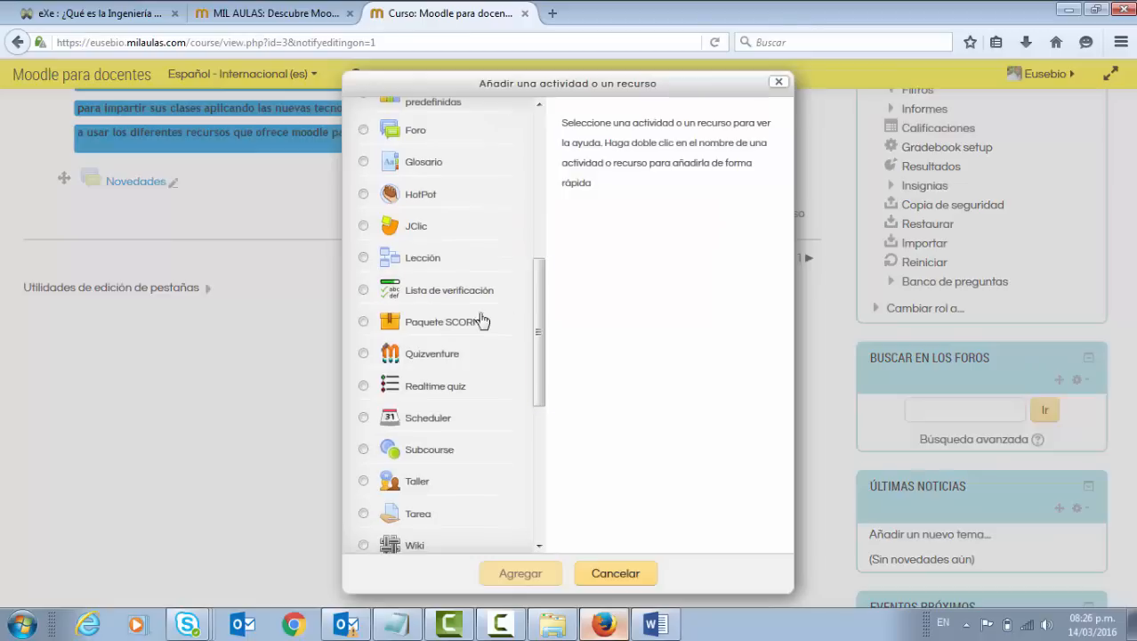
pyautogui.click(365, 323)
pyautogui.click(510, 573)
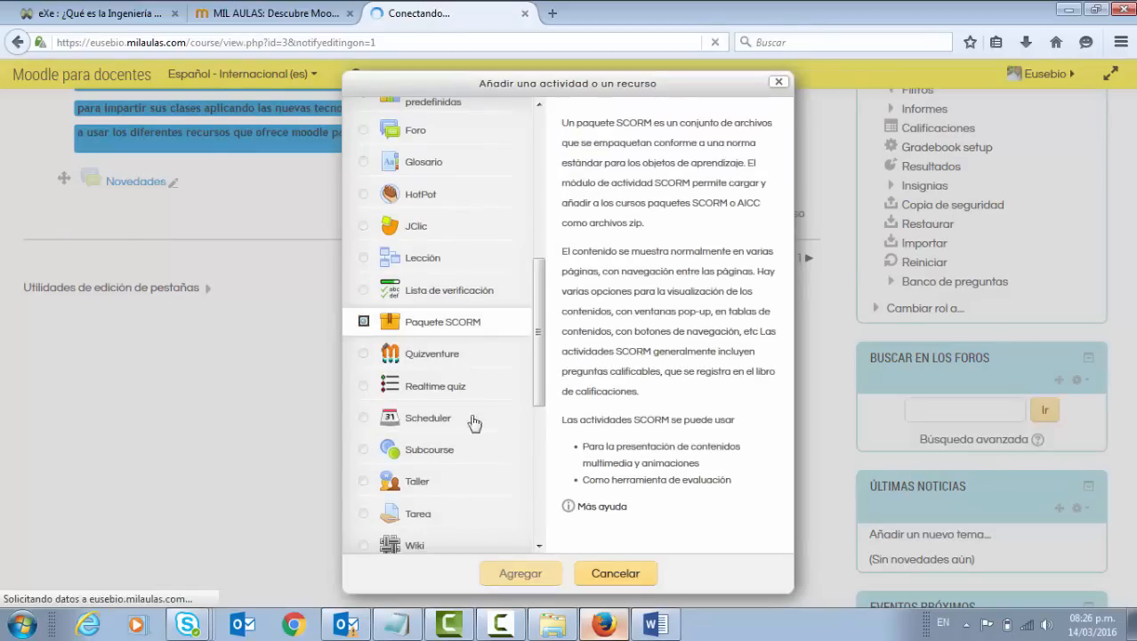
# Enter "Objetos de Aprendizaje para Ingeniería del Software" as both the name and the description of the SCORM package.
pyautogui.scroll(-5, 457, 351)
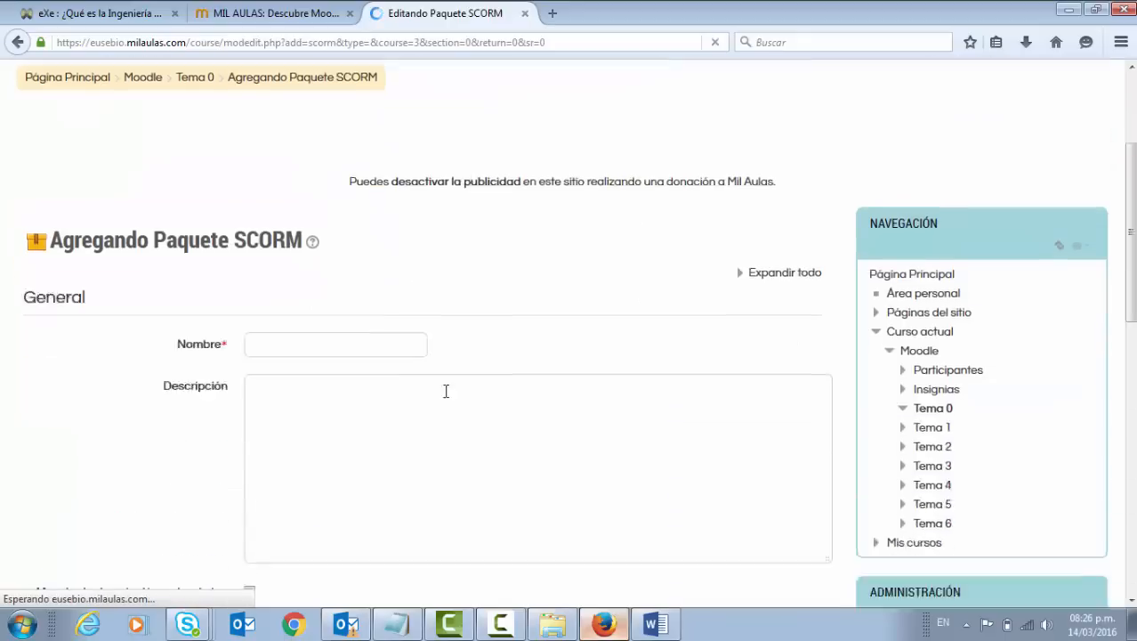
pyautogui.click(279, 244)
pyautogui.hotkey('ctrl', 'v')
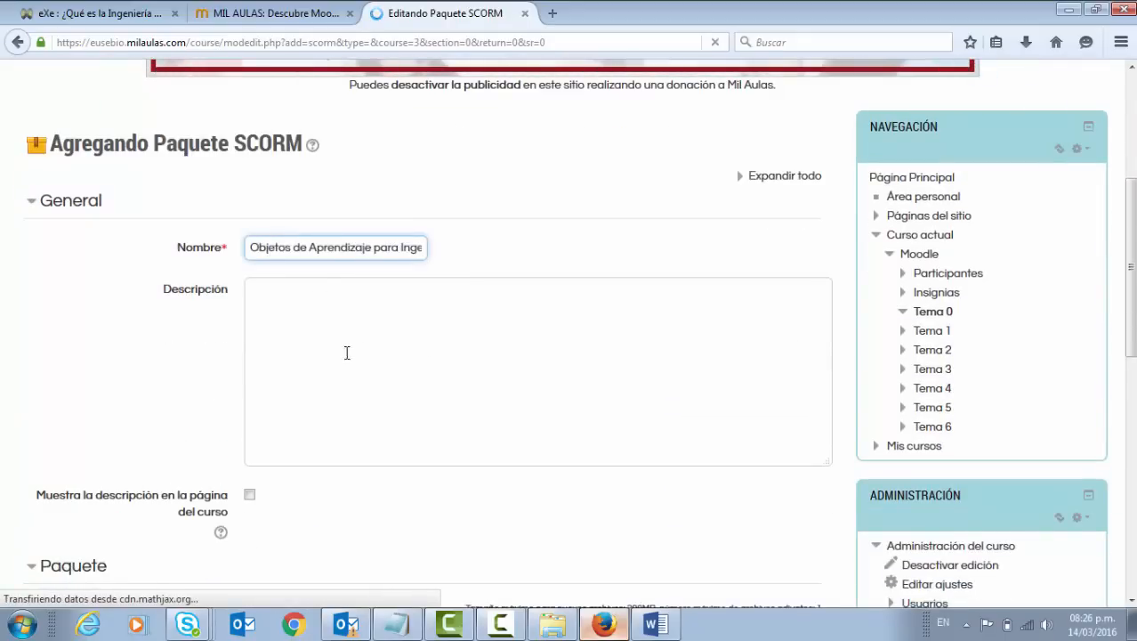
pyautogui.click(318, 359)
pyautogui.write('Objetos de Aprendizaje para Ingenieria del Software')
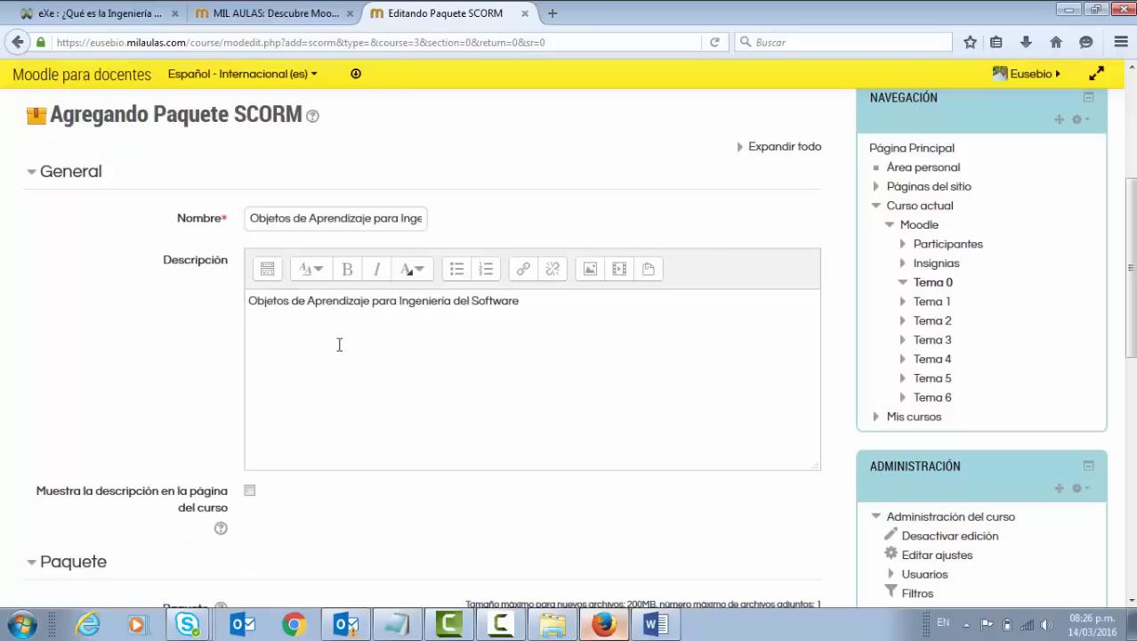
# Show the D:\eXeLearning\Producto\SCORM folder window beside the form's package upload area.
pyautogui.scroll(-5, 477, 355)
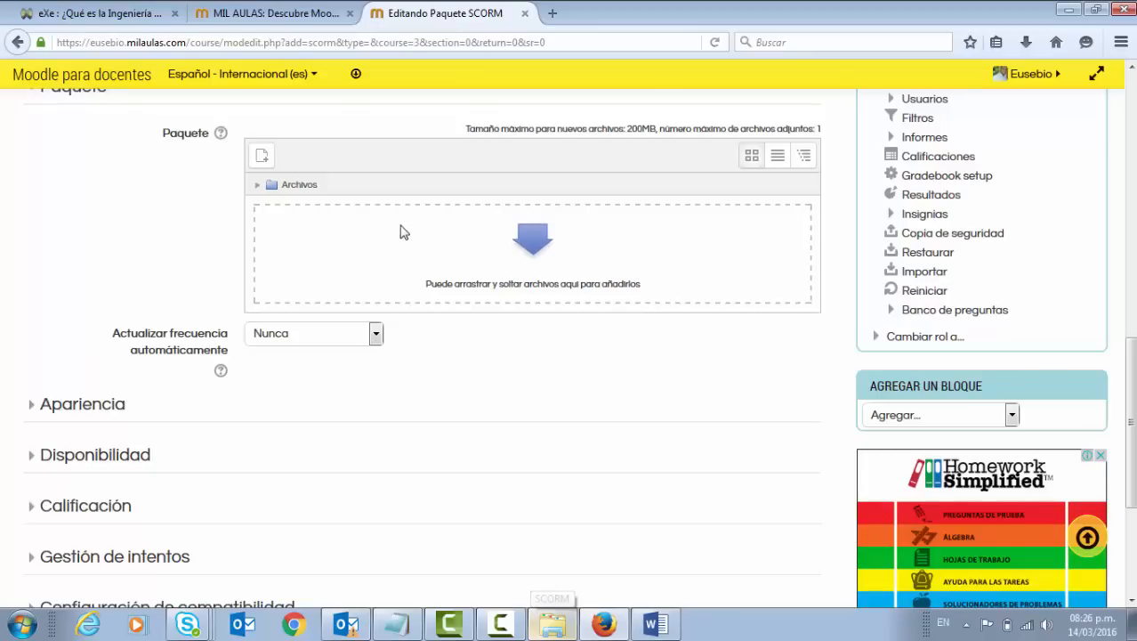
pyautogui.click(554, 625)
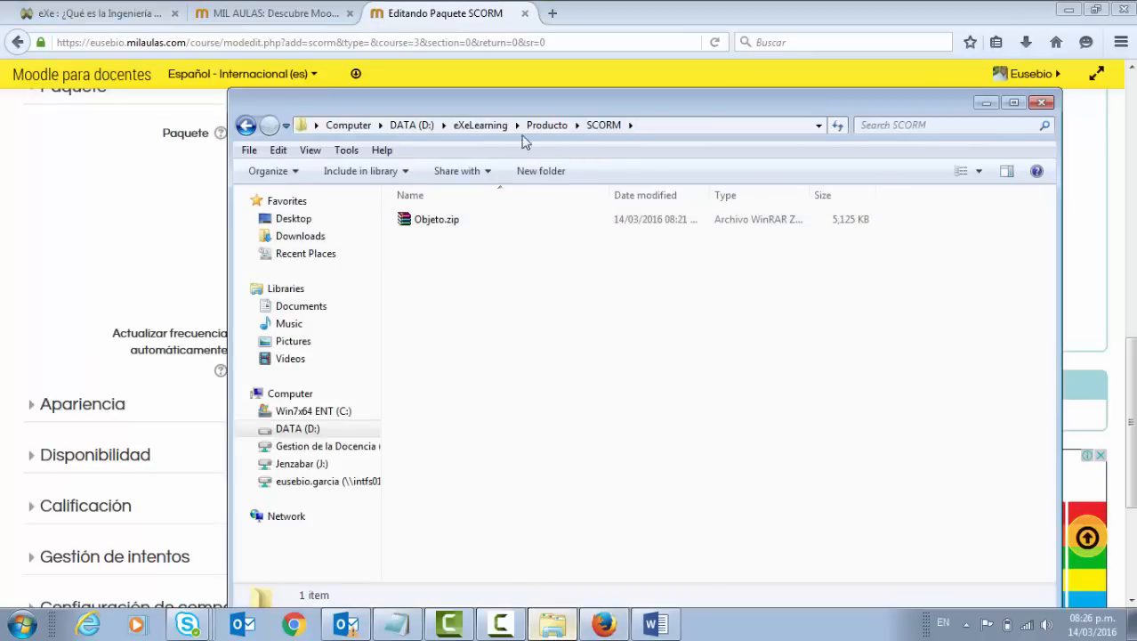
pyautogui.moveTo(501, 107); pyautogui.dragTo(897, 99)
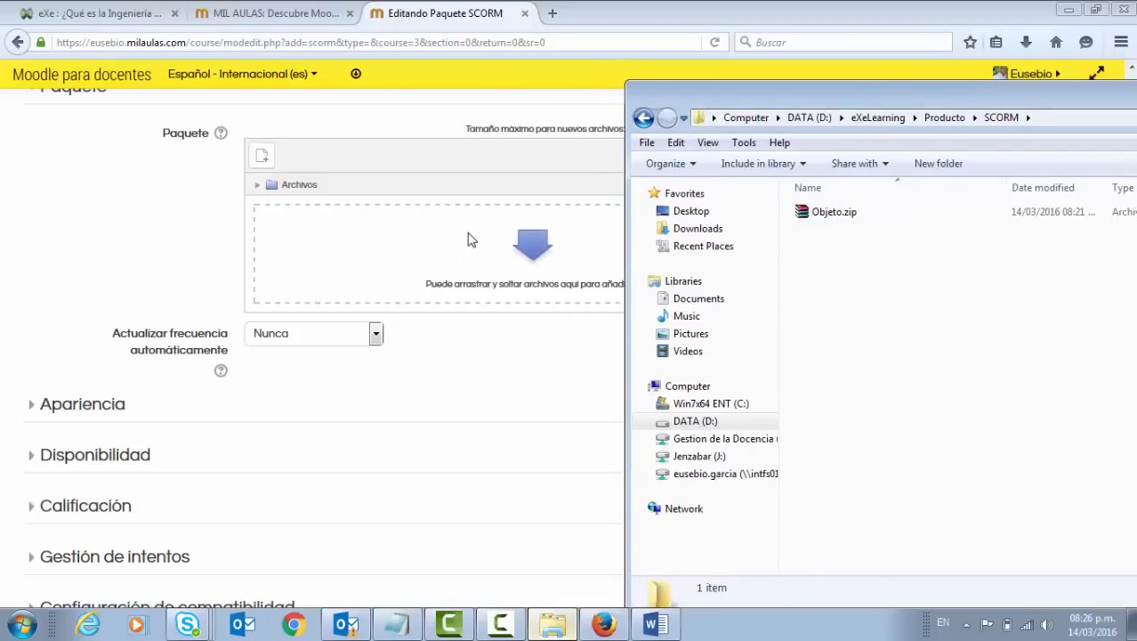
pyautogui.click(263, 164)
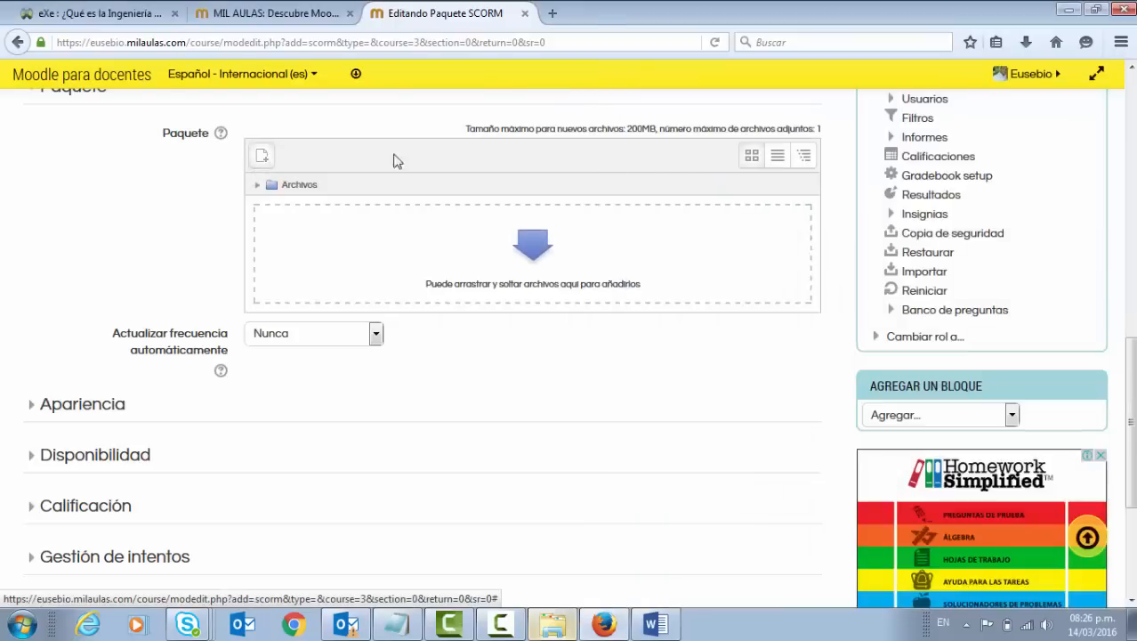
pyautogui.click(279, 169)
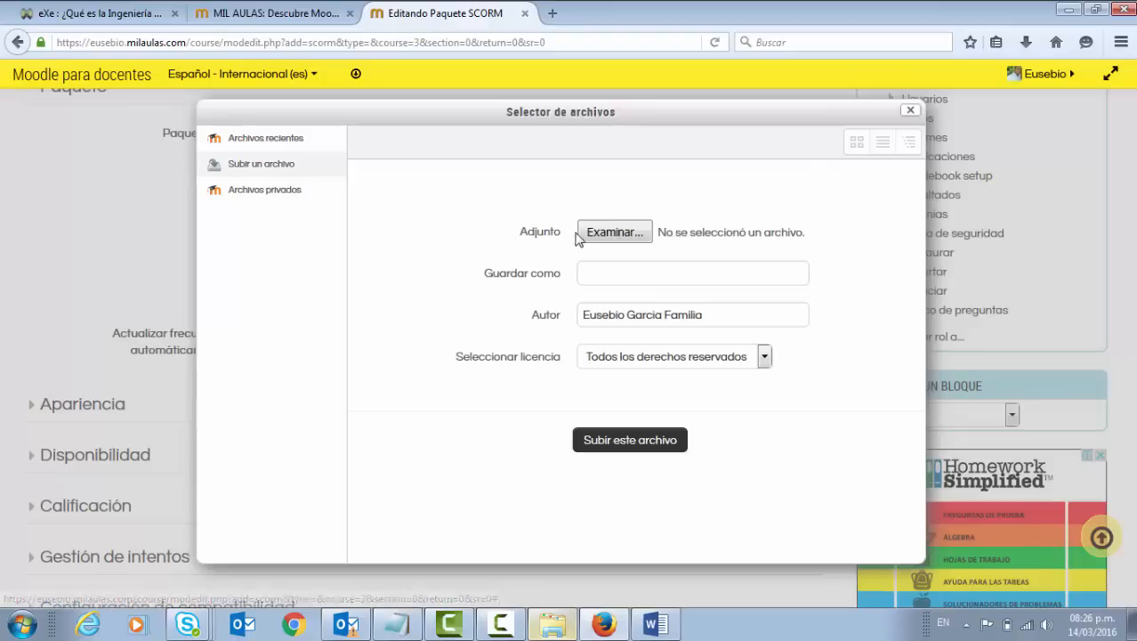
pyautogui.click(596, 234)
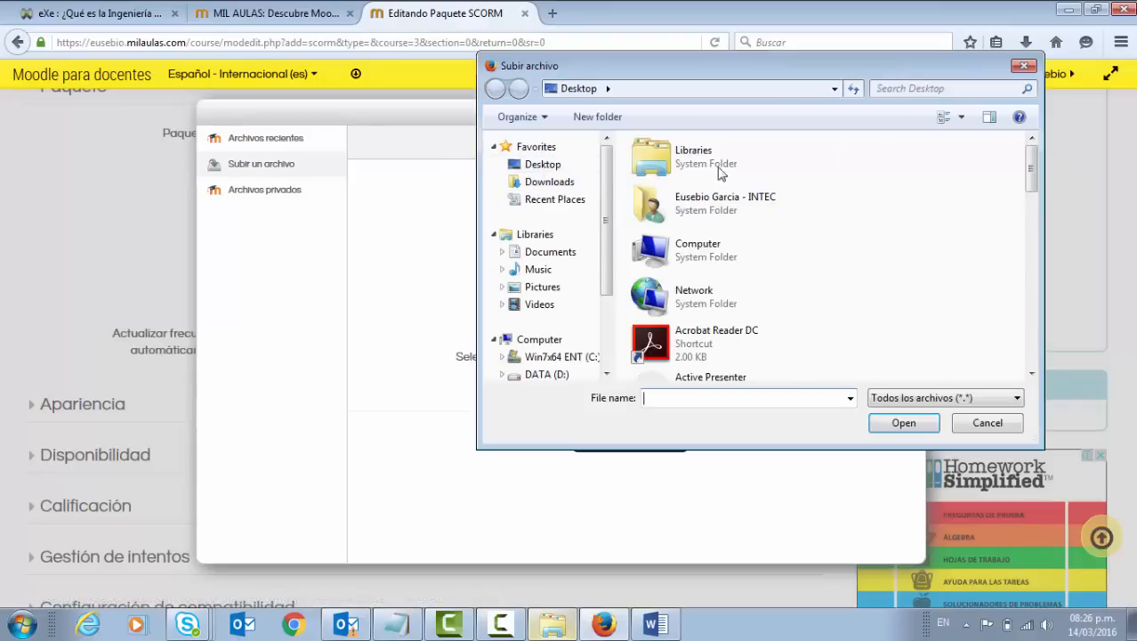
pyautogui.click(1023, 67)
pyautogui.click(910, 110)
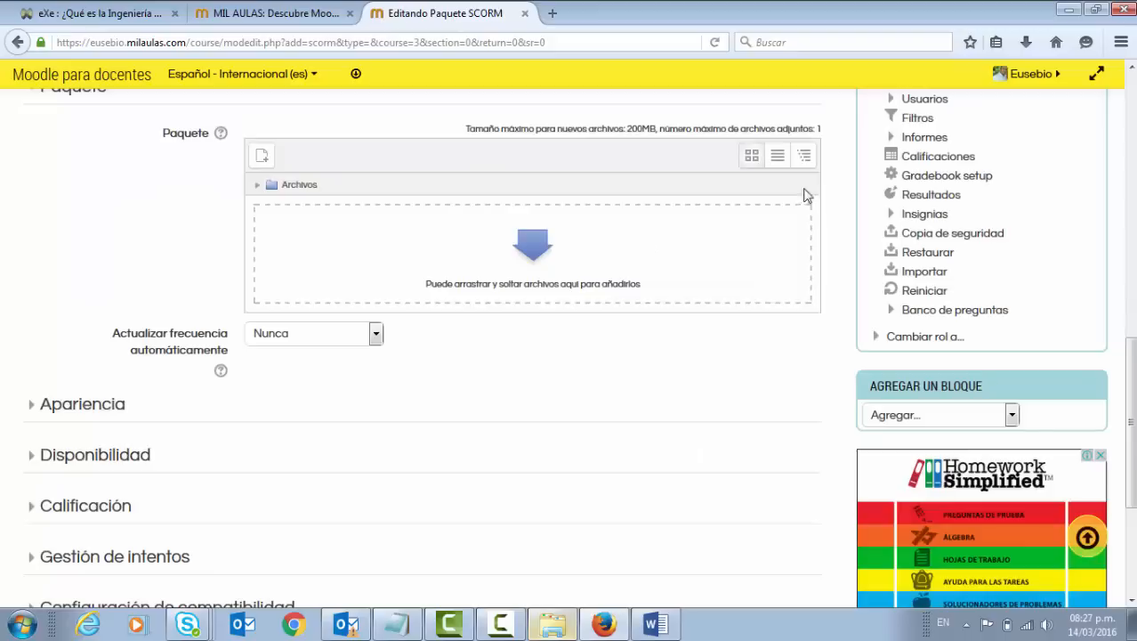
# Upload Objeto.zip from the D:\eXeLearning\Producto\SCORM folder as the package file and close the folder window.
pyautogui.click(549, 623)
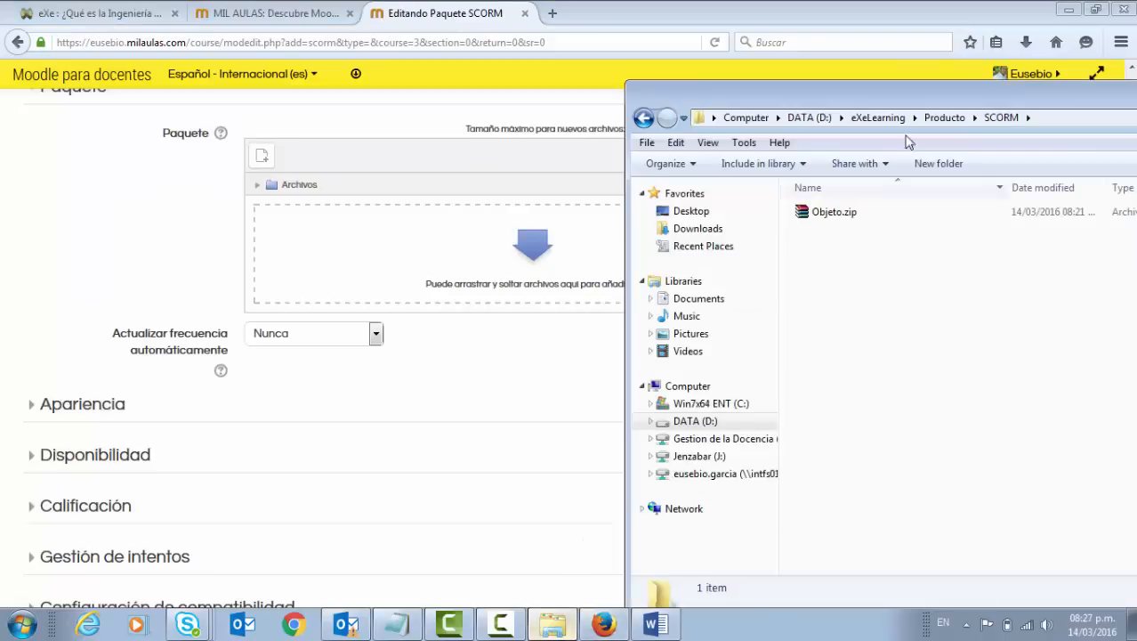
pyautogui.click(819, 216)
pyautogui.moveTo(819, 217); pyautogui.dragTo(418, 271)
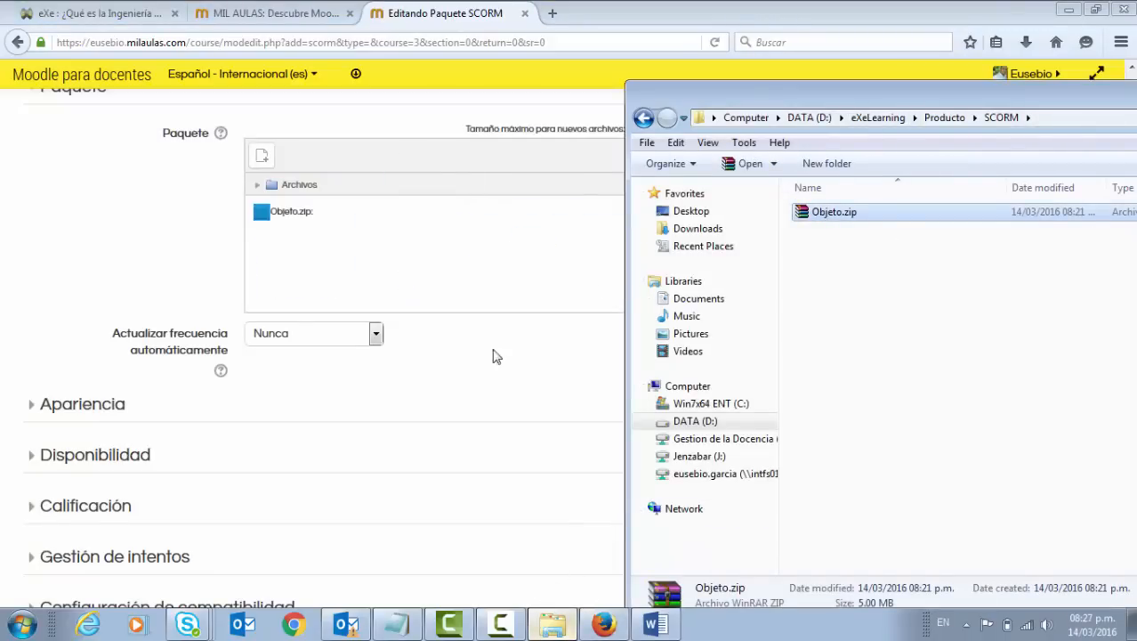
pyautogui.moveTo(1086, 98); pyautogui.dragTo(806, 226)
pyautogui.hotkey('alt', 'F4')
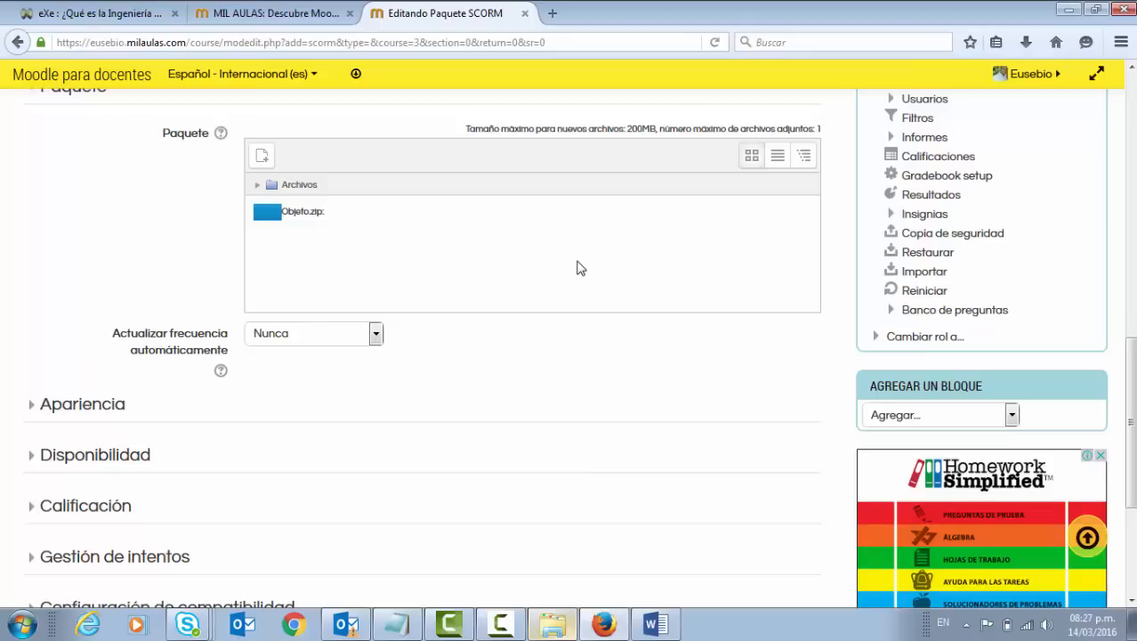
# Save the new SCORM package activity and return to the course.
pyautogui.scroll(-3, 440, 376)
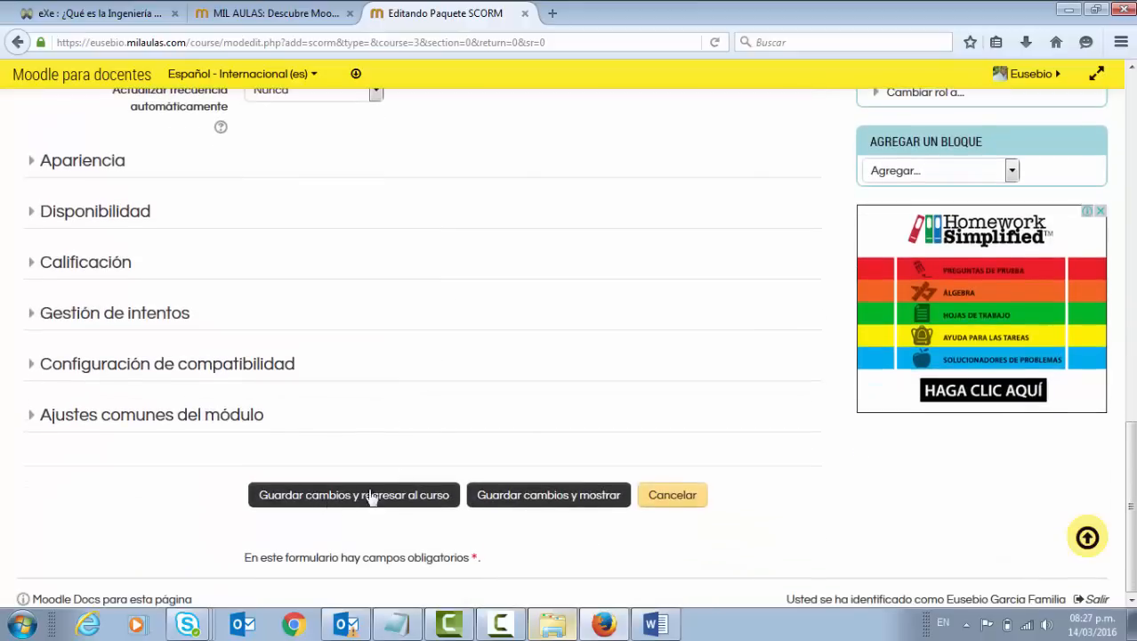
pyautogui.scroll(5, 428, 427)
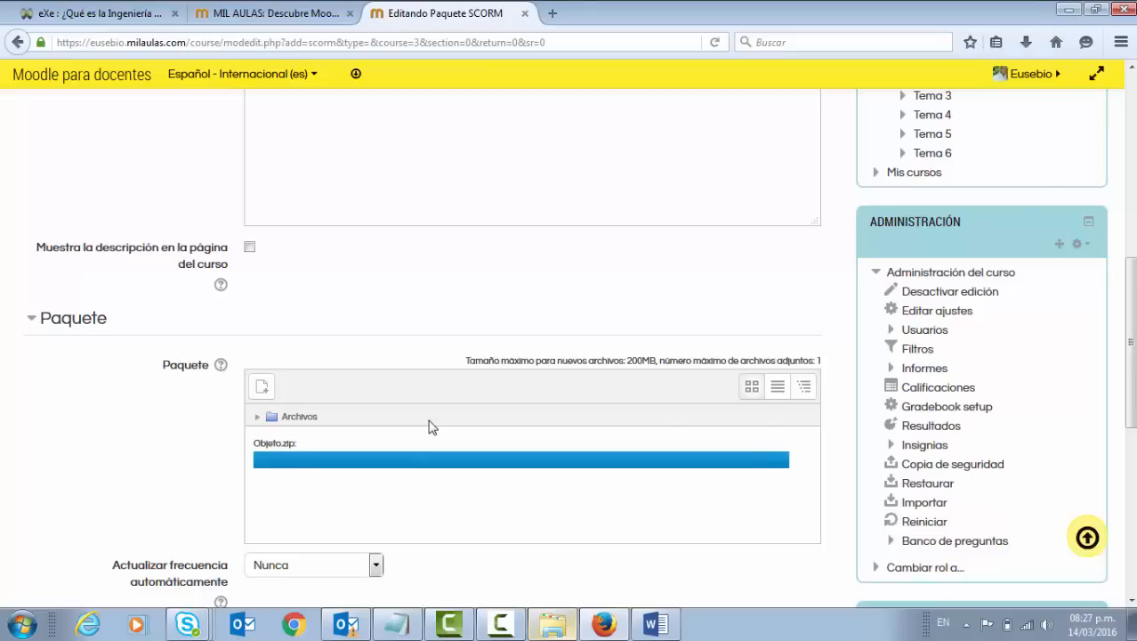
pyautogui.scroll(-4, 428, 428)
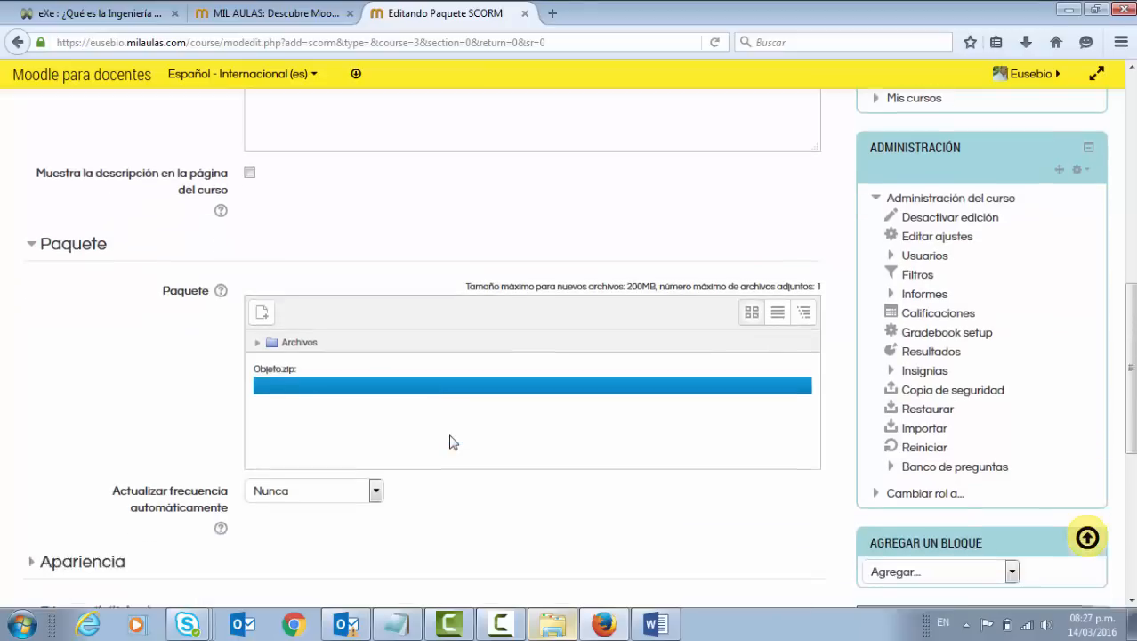
pyautogui.scroll(-6, 397, 367)
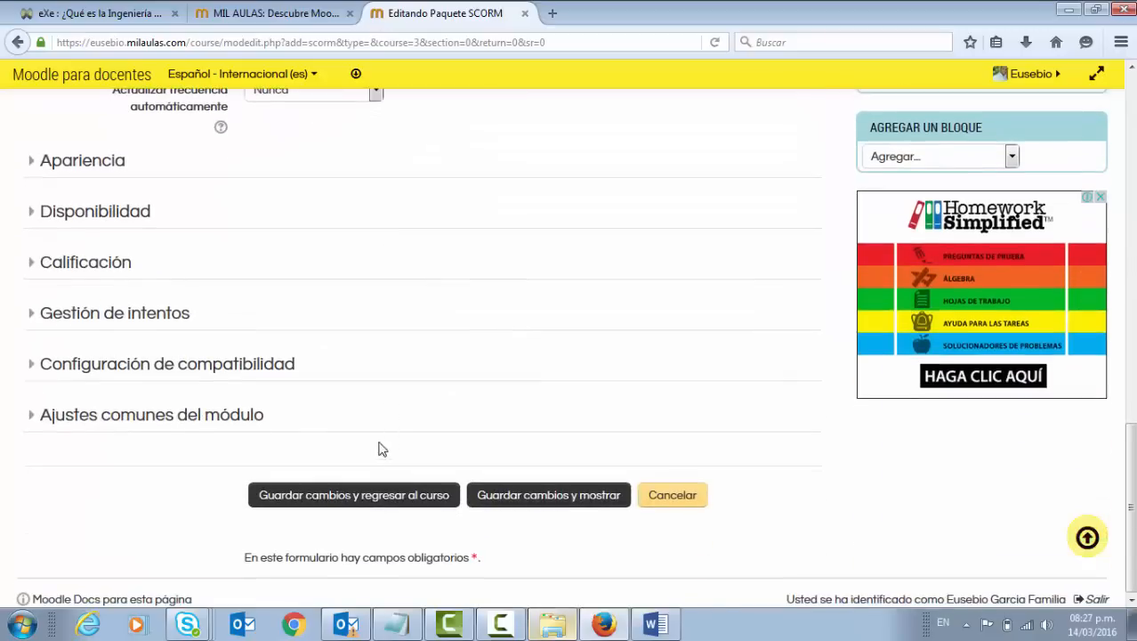
pyautogui.click(370, 496)
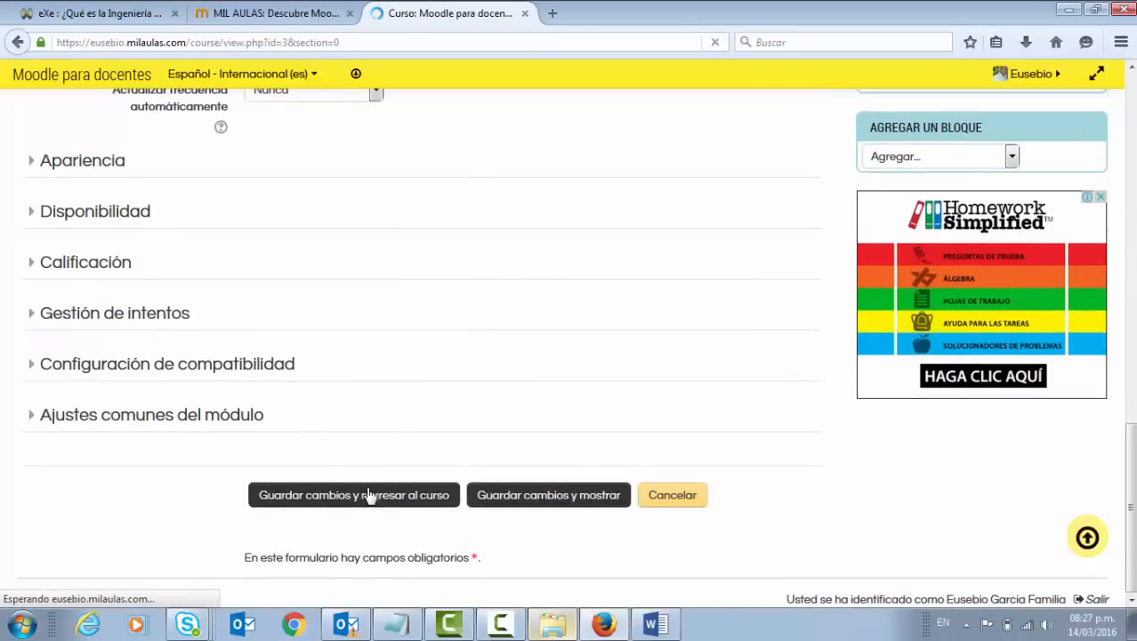
# Open the "Objetos de Aprendizaje para Ingeniería del Software" activity in Tema 0 and enter it in Normal mode.
pyautogui.scroll(-5, 433, 364)
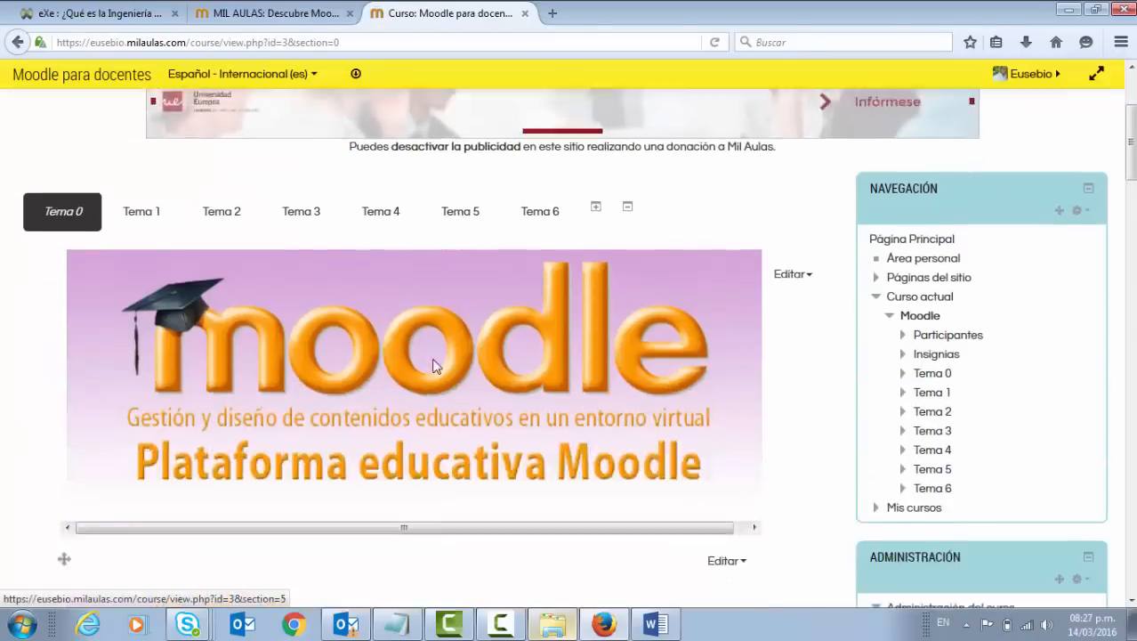
pyautogui.scroll(-10, 433, 365)
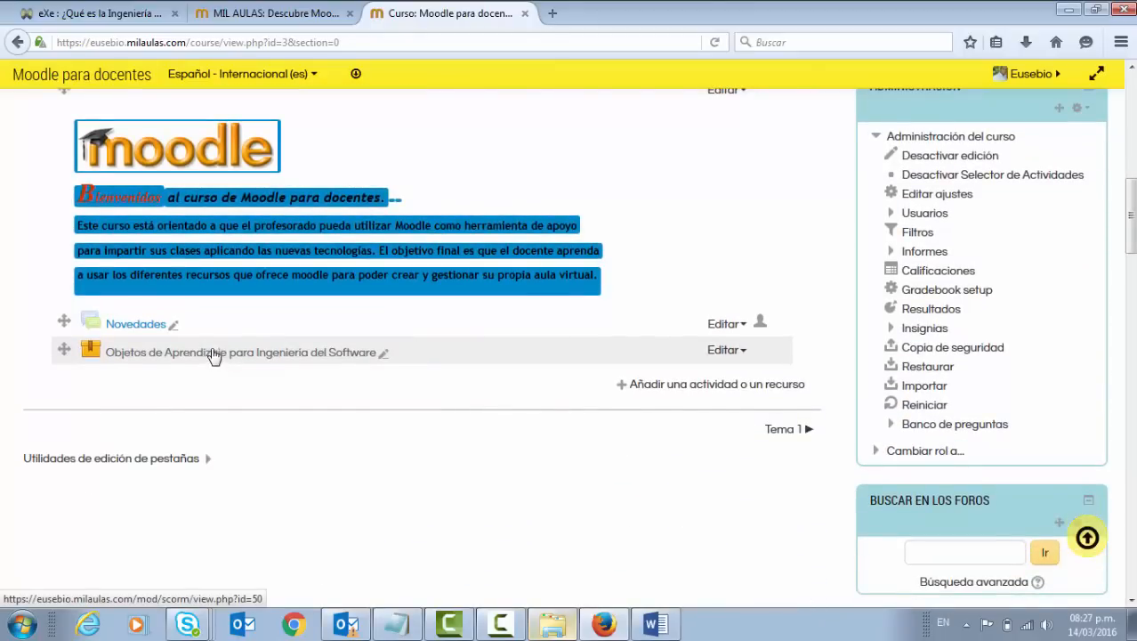
pyautogui.click(213, 356)
pyautogui.scroll(-5, 525, 290)
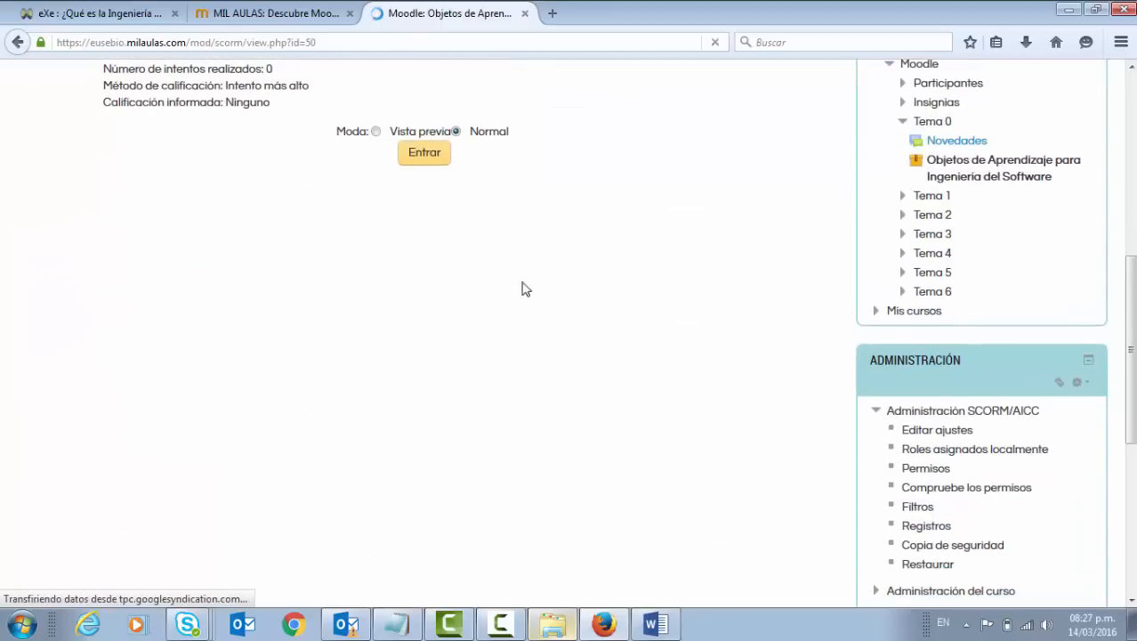
pyautogui.scroll(3, 241, 178)
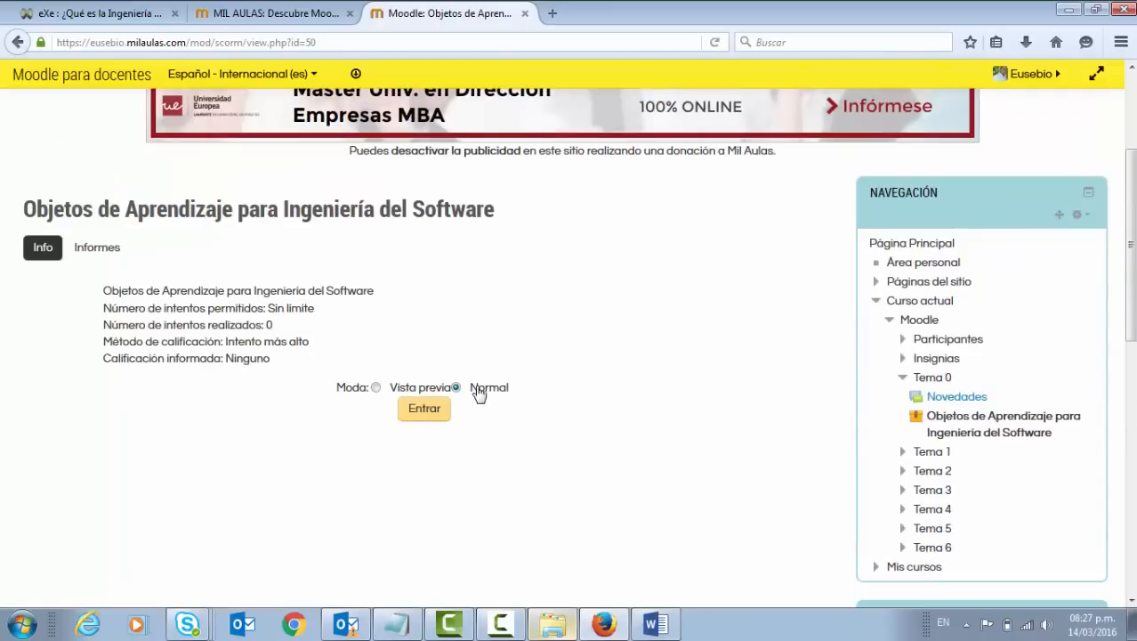
pyautogui.click(424, 408)
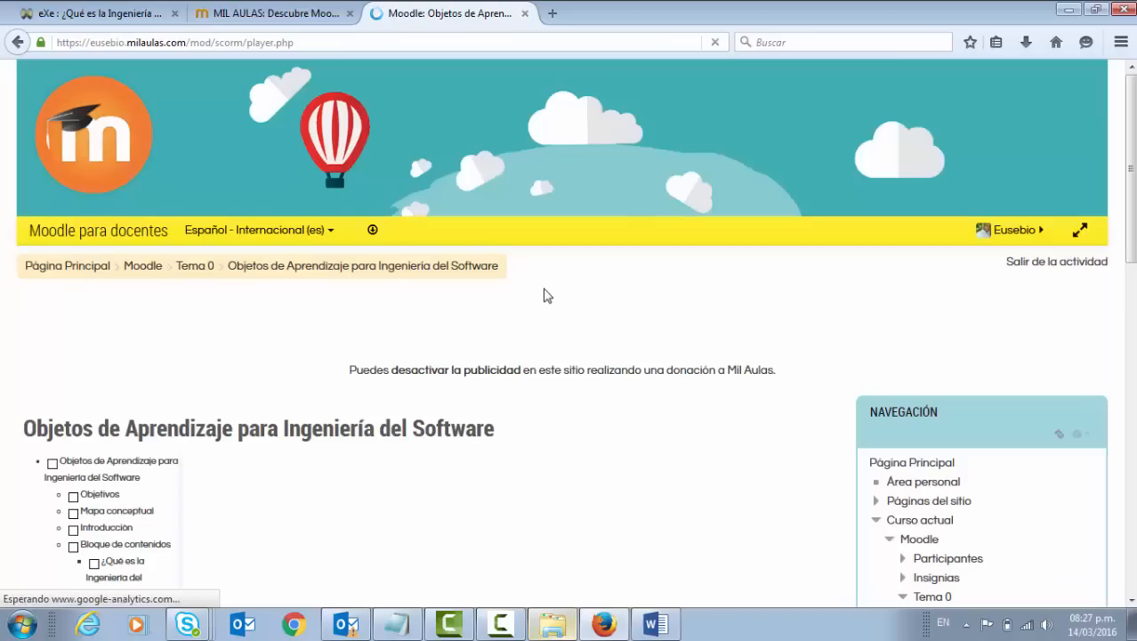
# Examine the package's opening page in the player, hiding the contents tree to view it at full width.
pyautogui.scroll(-4, 561, 294)
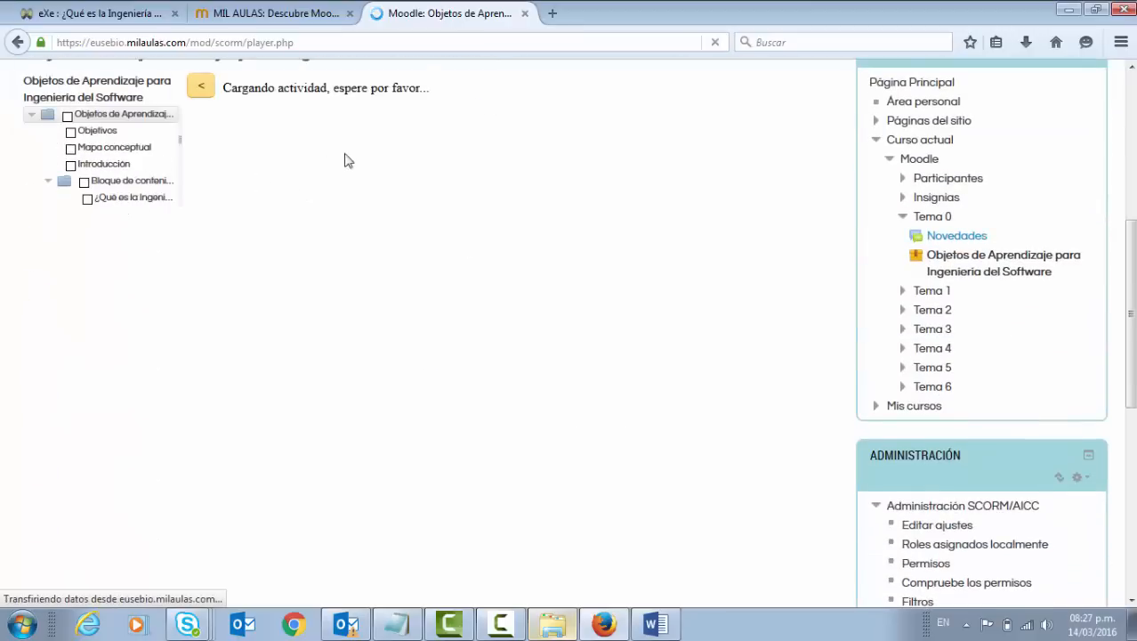
pyautogui.scroll(6, 508, 213)
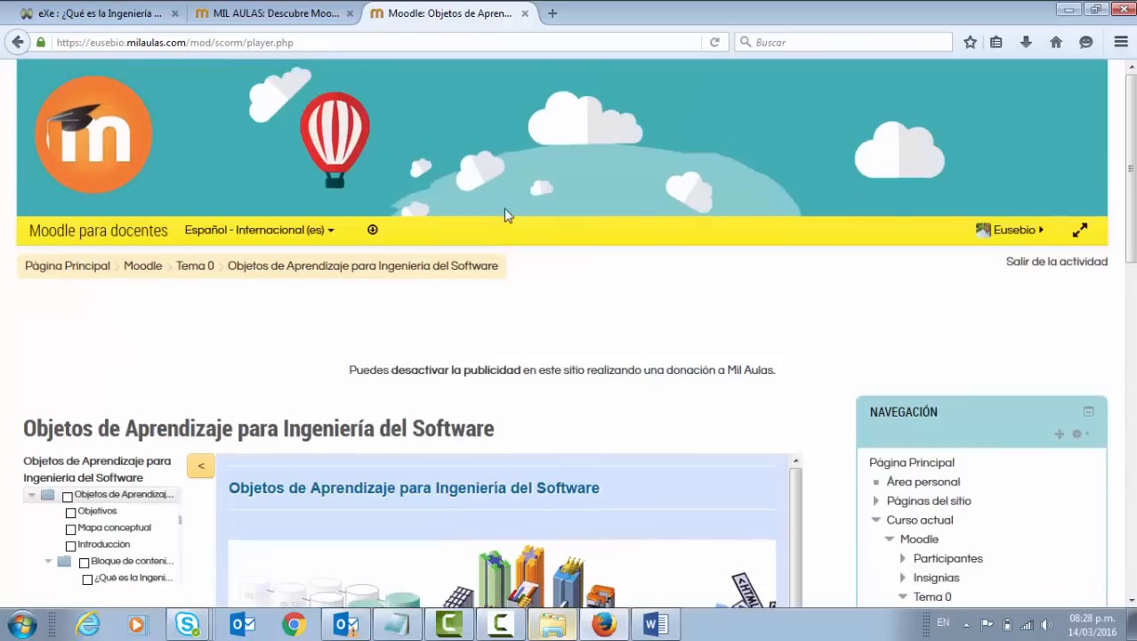
pyautogui.scroll(-3, 513, 218)
pyautogui.scroll(-1, 514, 218)
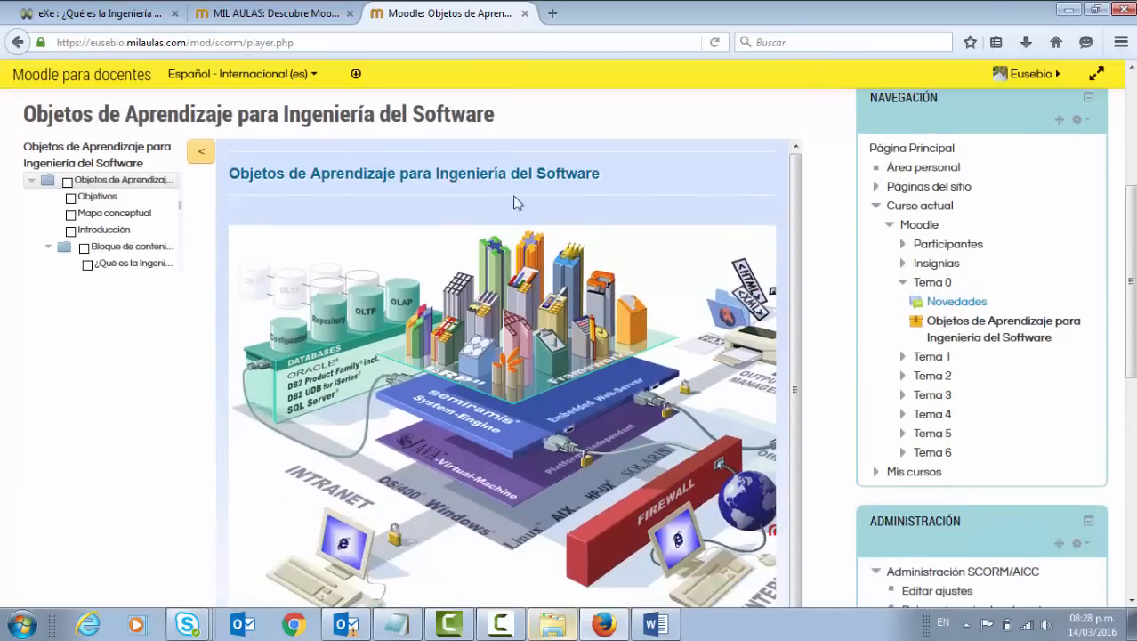
pyautogui.click(203, 159)
pyautogui.scroll(-4, 267, 190)
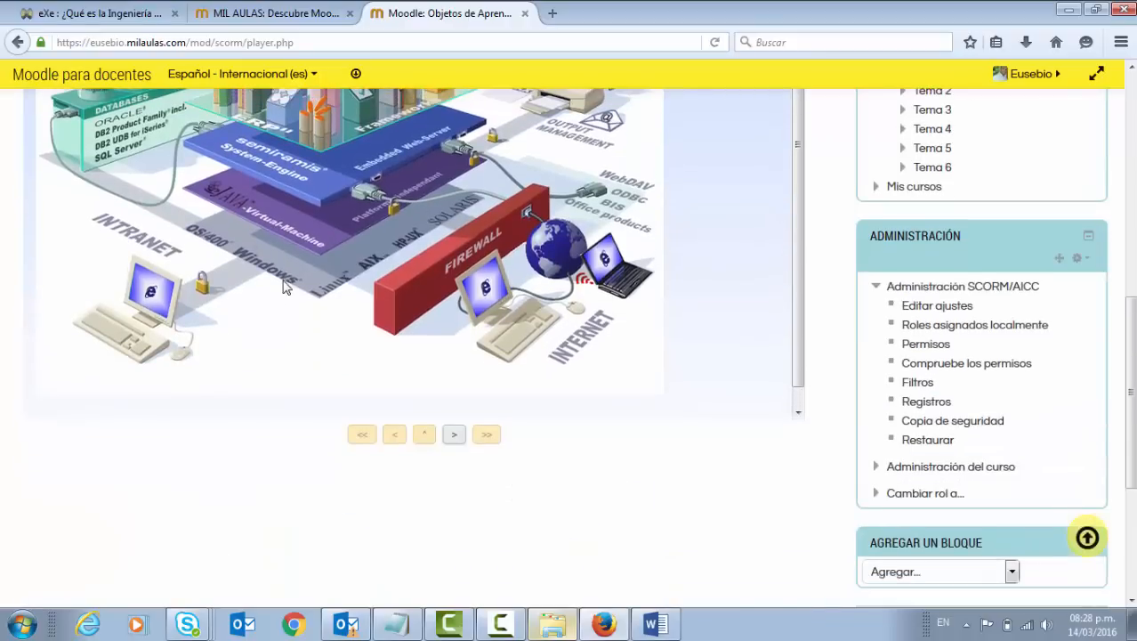
pyautogui.scroll(8, 283, 285)
# Show the contents tree again and inspect the opening page down to its navigation controls.
pyautogui.click(42, 467)
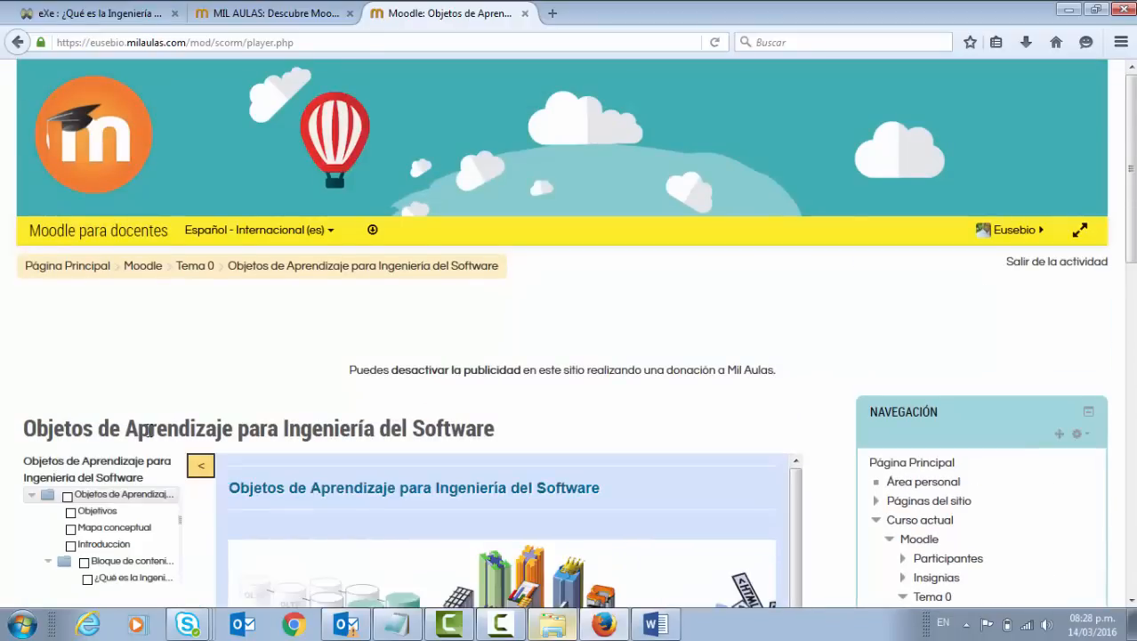
pyautogui.scroll(-5, 231, 391)
pyautogui.scroll(3, 628, 236)
pyautogui.scroll(-8, 628, 236)
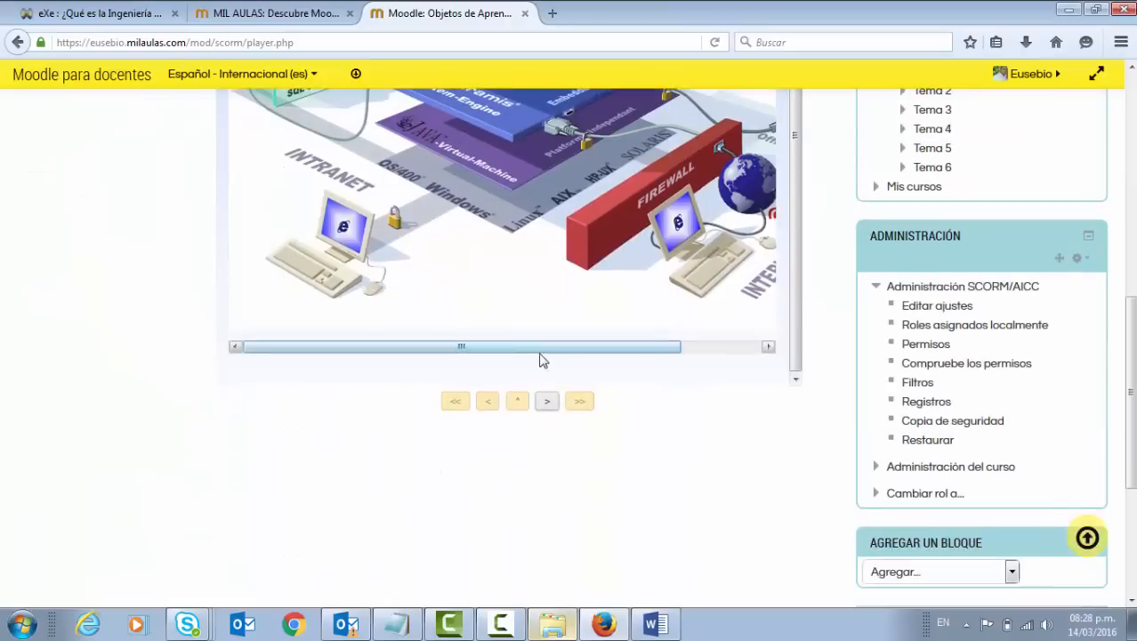
pyautogui.moveTo(539, 347); pyautogui.dragTo(465, 361)
pyautogui.scroll(10, 449, 259)
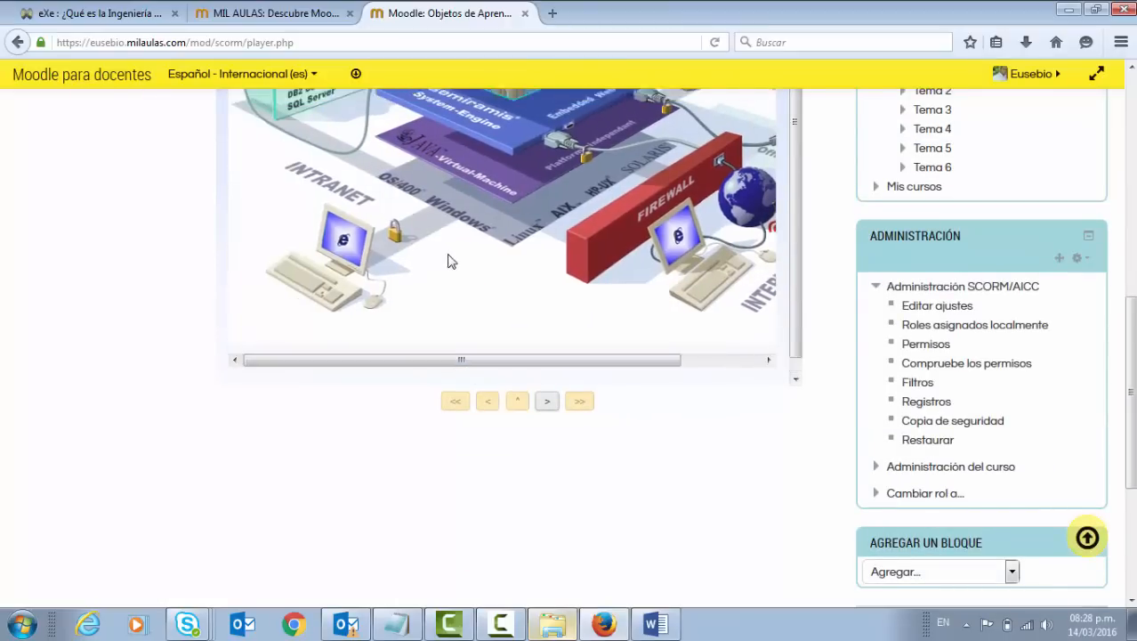
pyautogui.scroll(1, 414, 277)
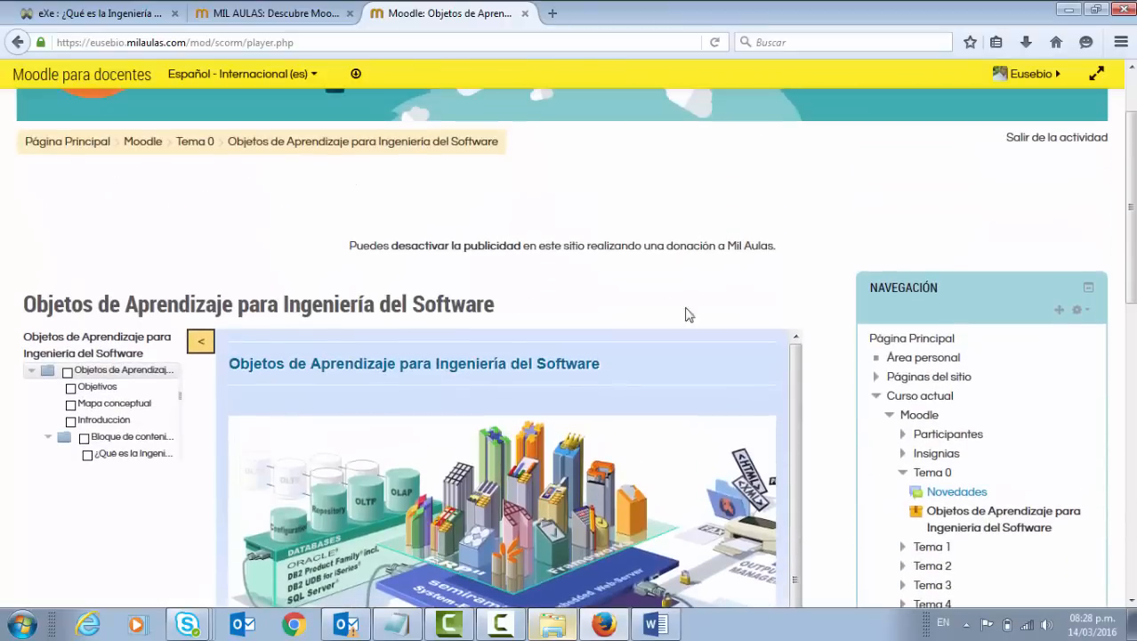
# Hide the contents tree and check the full-width image on the opening page.
pyautogui.click(197, 346)
pyautogui.scroll(-5, 398, 330)
pyautogui.scroll(1, 545, 327)
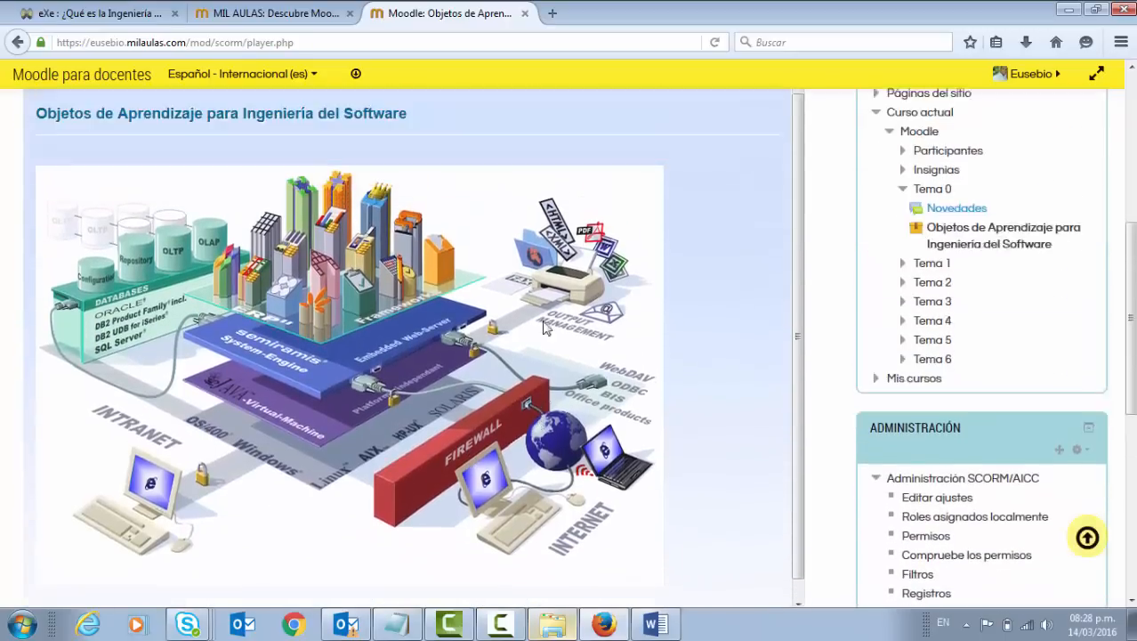
pyautogui.scroll(4, 545, 327)
pyautogui.scroll(-6, 405, 337)
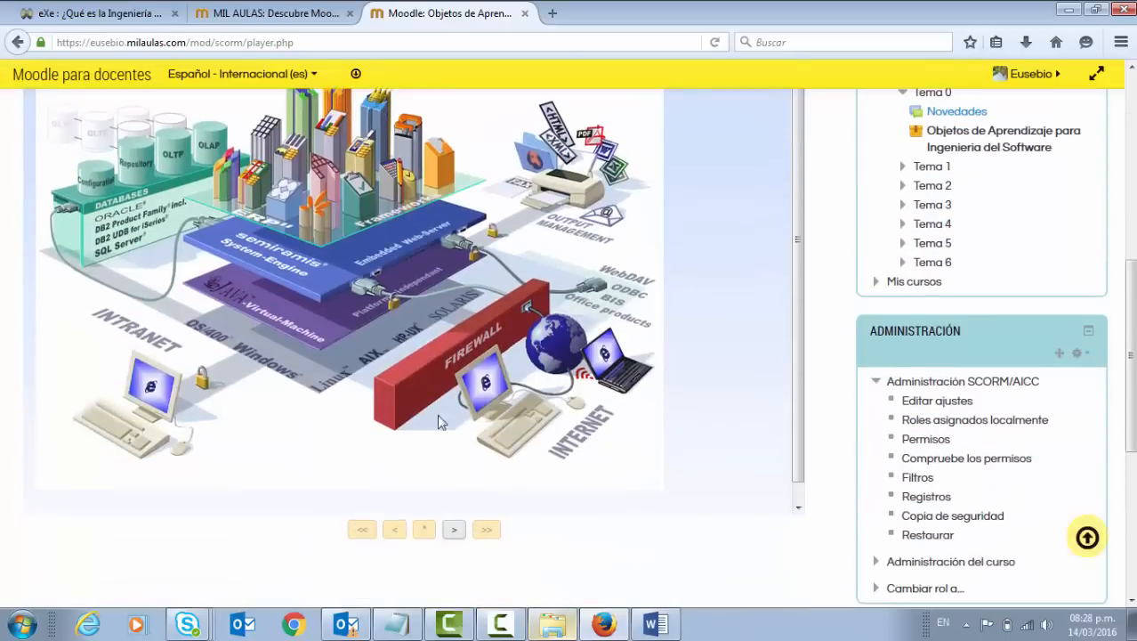
# Advance past Objetivos to the Mapa conceptual page and allow Adobe Flash to run its concept map.
pyautogui.click(454, 530)
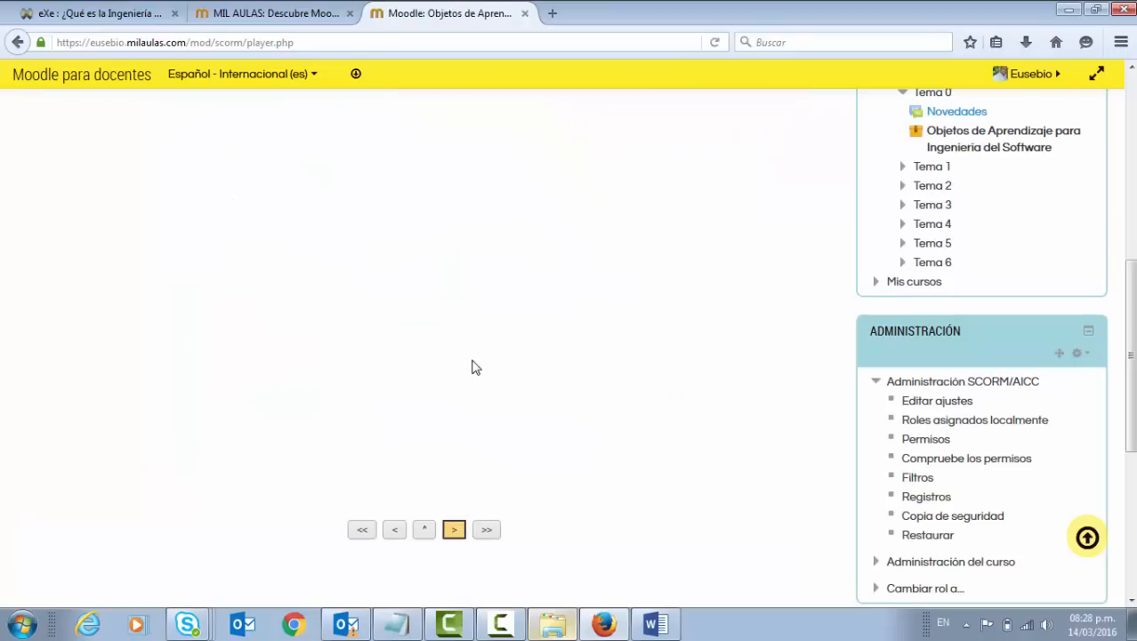
pyautogui.scroll(-2, 471, 368)
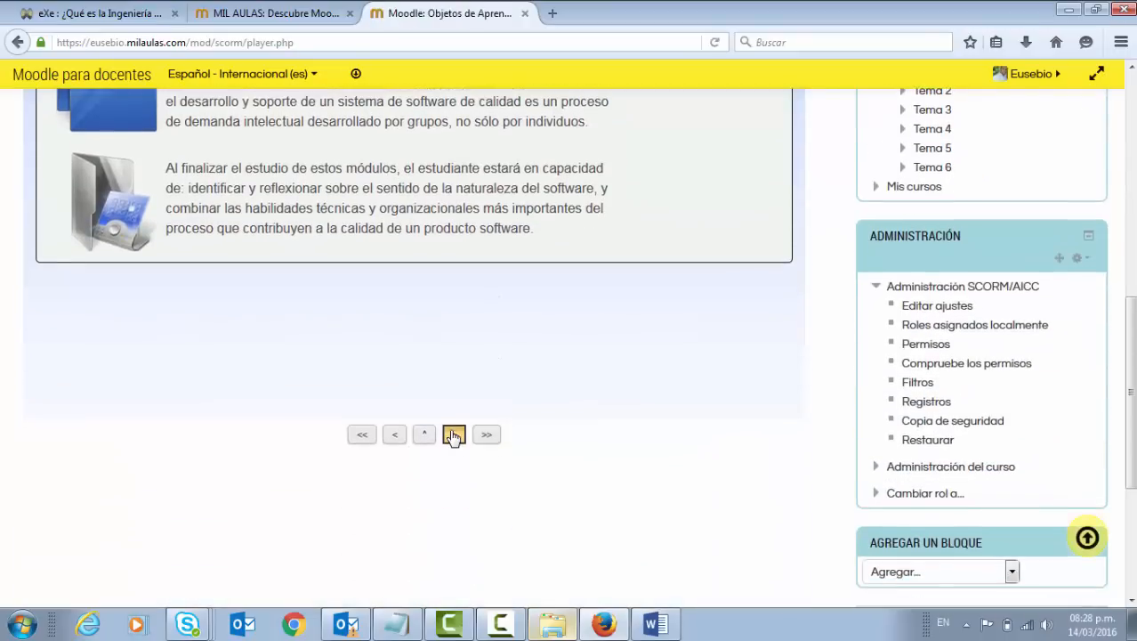
pyautogui.click(454, 434)
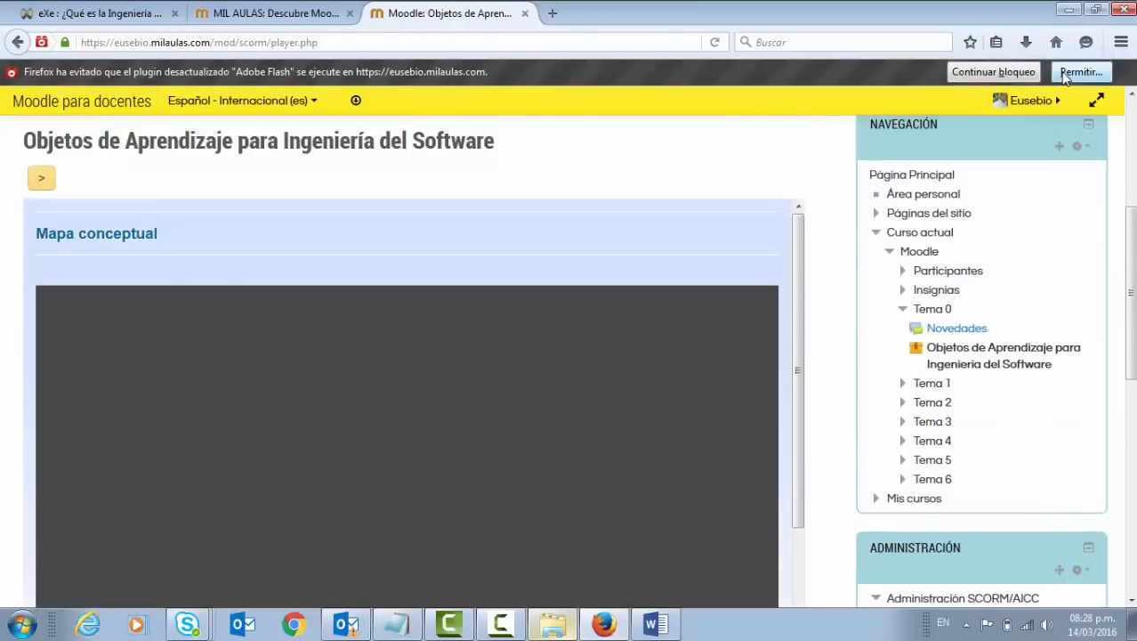
pyautogui.click(1067, 75)
pyautogui.click(236, 149)
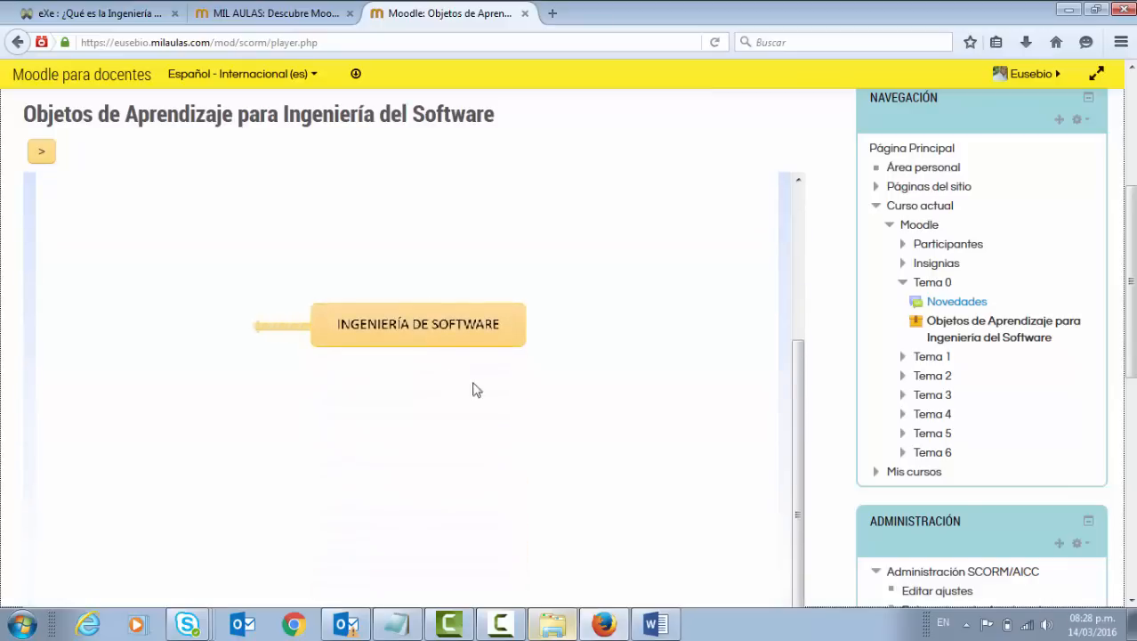
pyautogui.scroll(-4, 801, 409)
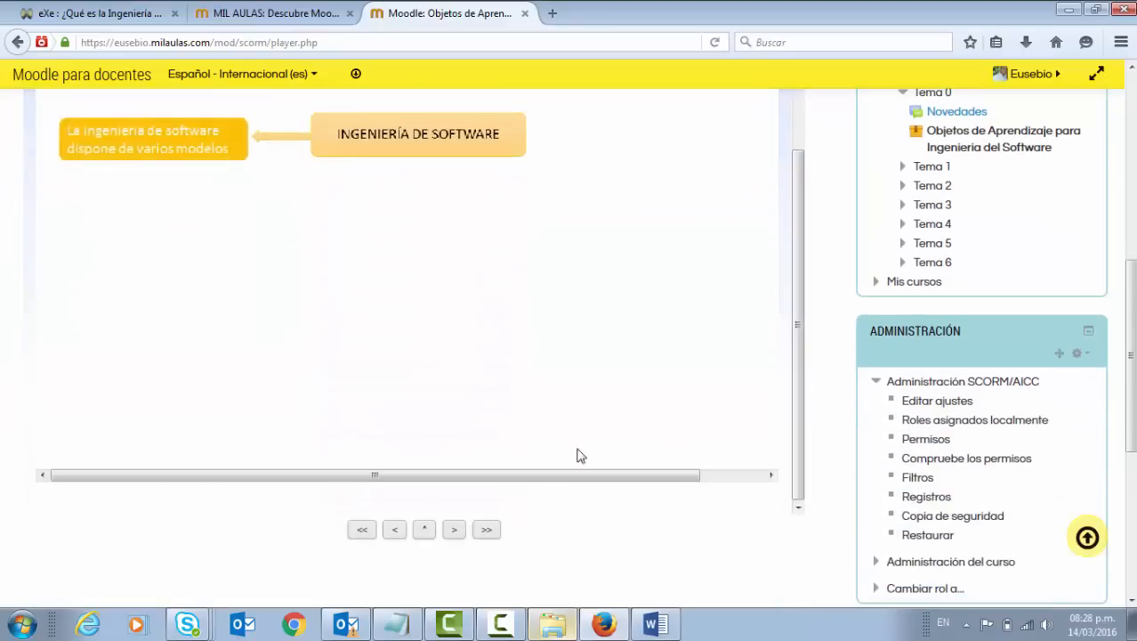
# Advance through the Introducción and Bloque de contenidos pages to the page on what software engineering is.
pyautogui.click(453, 532)
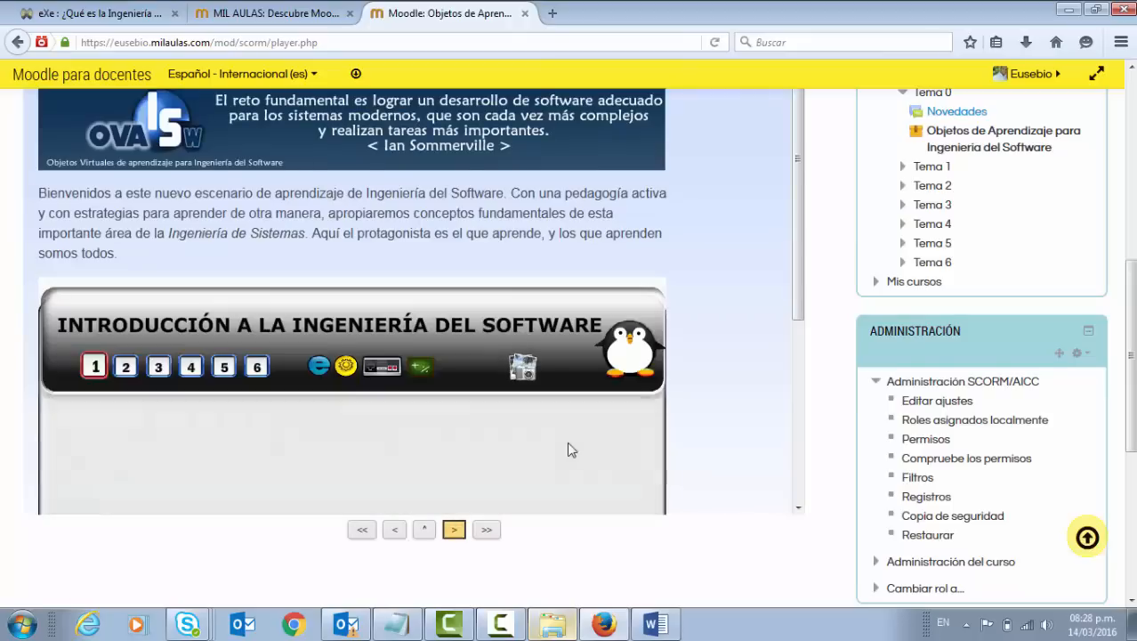
pyautogui.scroll(-5, 578, 436)
pyautogui.click(454, 529)
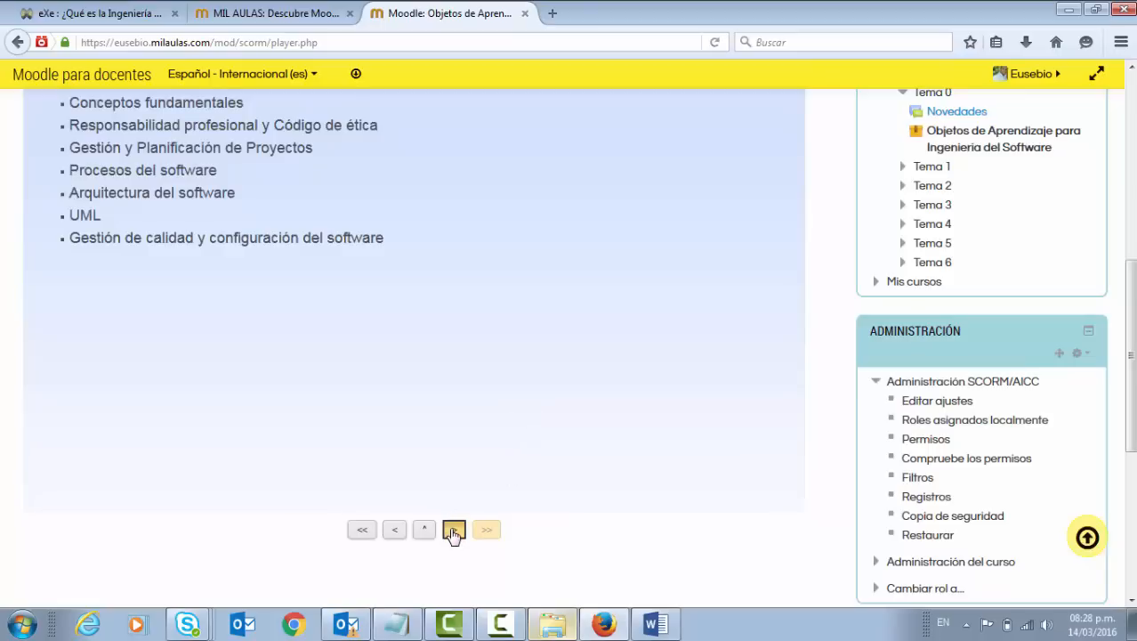
pyautogui.click(454, 531)
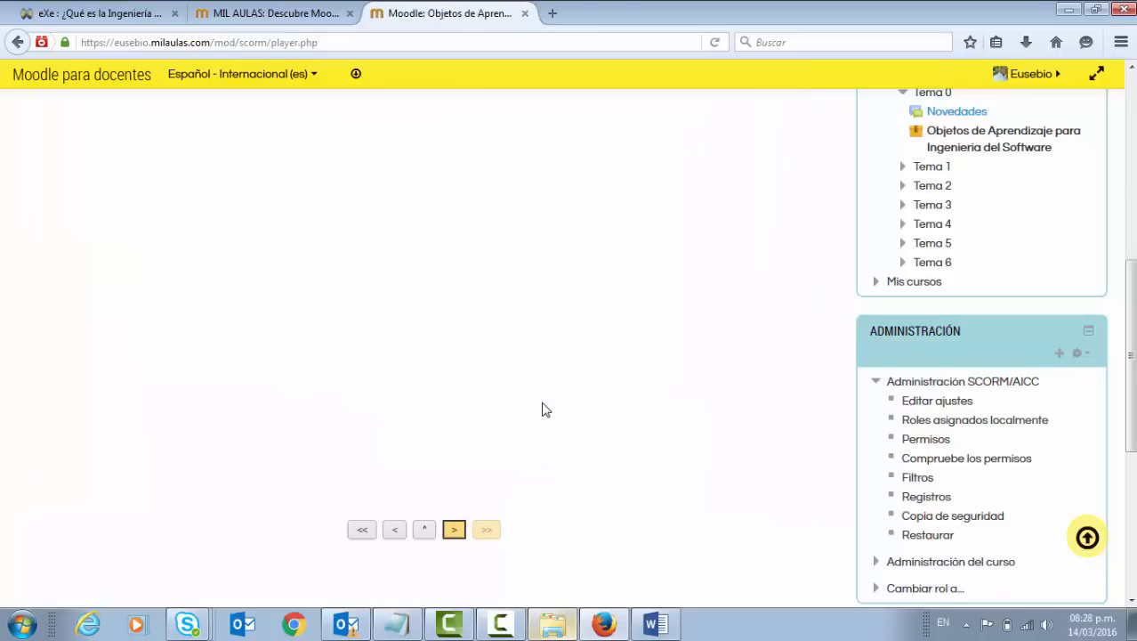
# Review the page on what software engineering is and briefly play its embedded YouTube video.
pyautogui.scroll(-3, 538, 393)
pyautogui.scroll(-5, 539, 392)
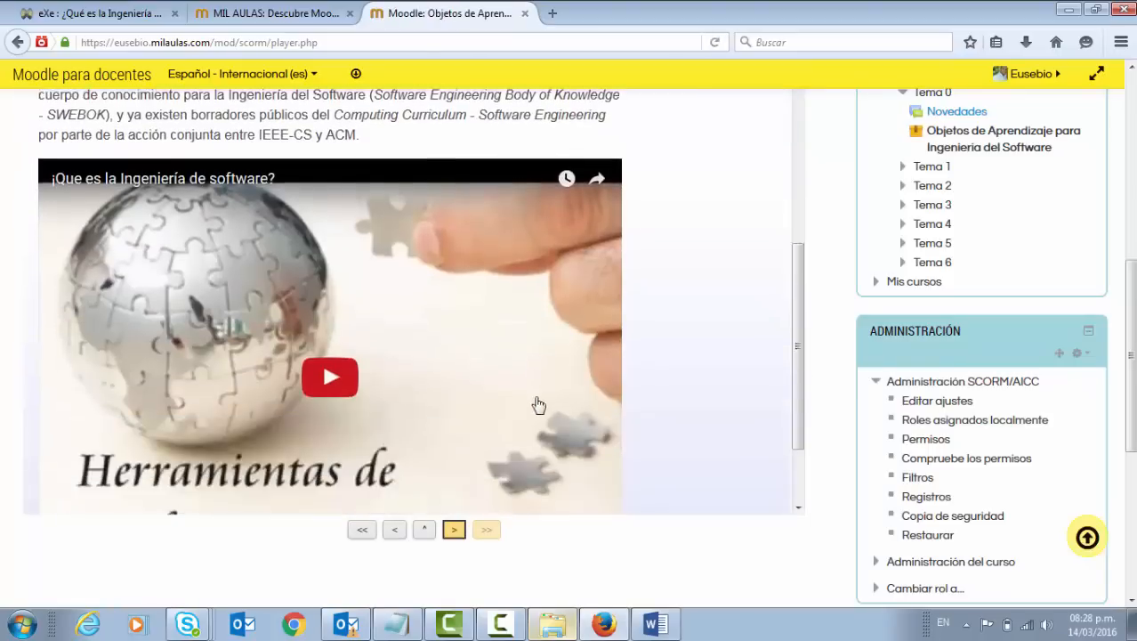
pyautogui.scroll(6, 536, 401)
pyautogui.scroll(-5, 356, 350)
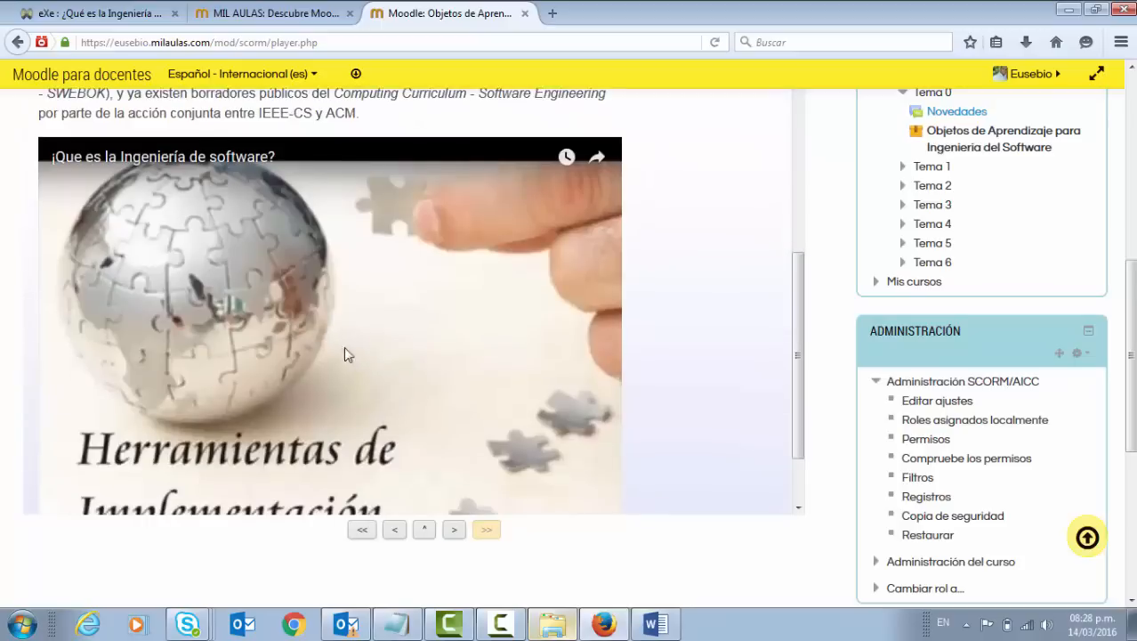
pyautogui.click(347, 353)
pyautogui.scroll(-1, 414, 340)
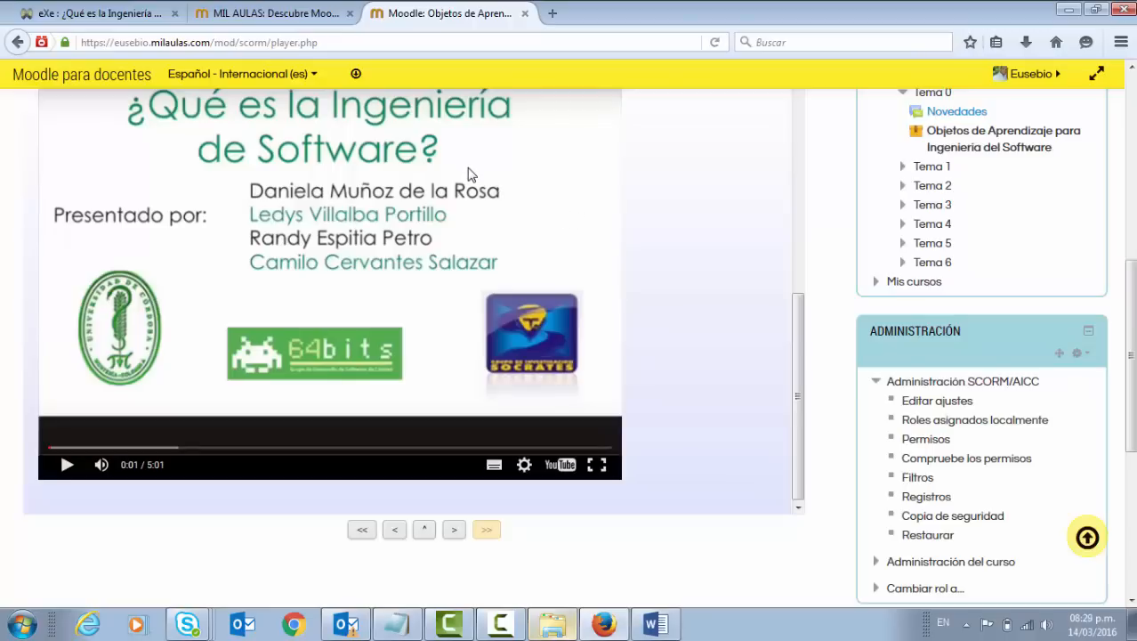
pyautogui.scroll(10, 466, 169)
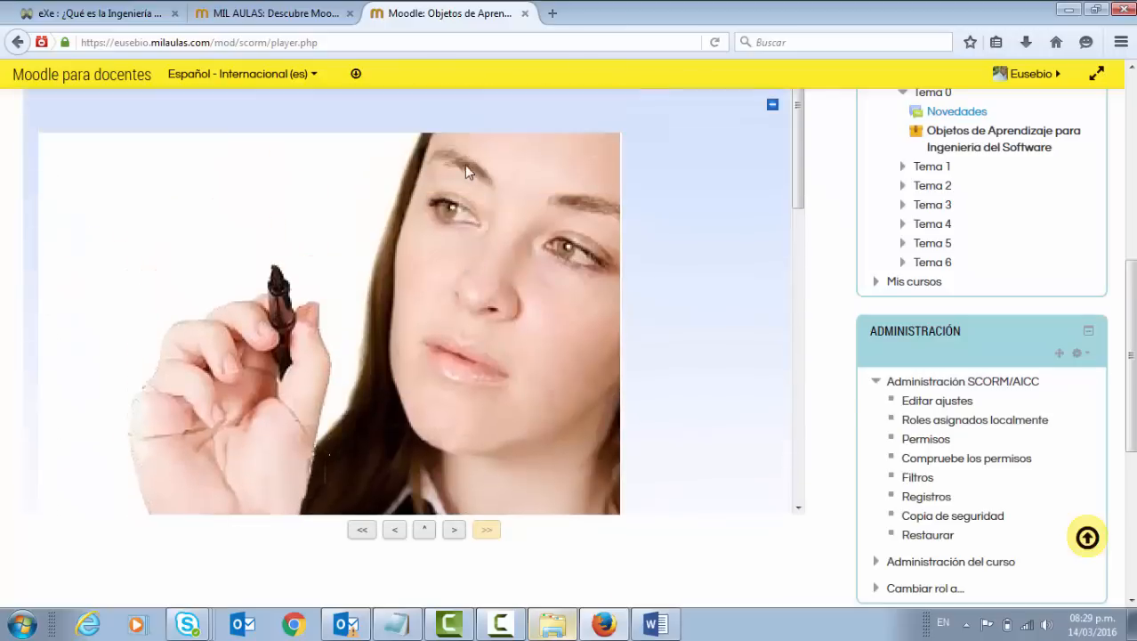
# Recheck the ¿Qué es la Ingeniería del Software? page from its animated image through the SWEBOK text to the embedded video.
pyautogui.scroll(3, 529, 153)
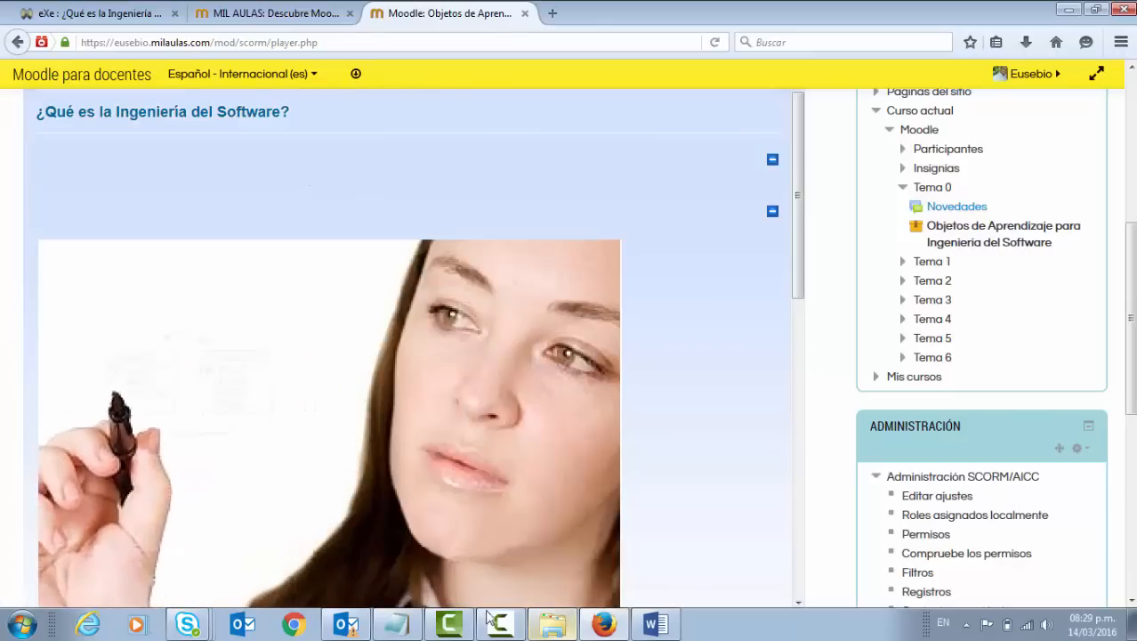
pyautogui.click(571, 540)
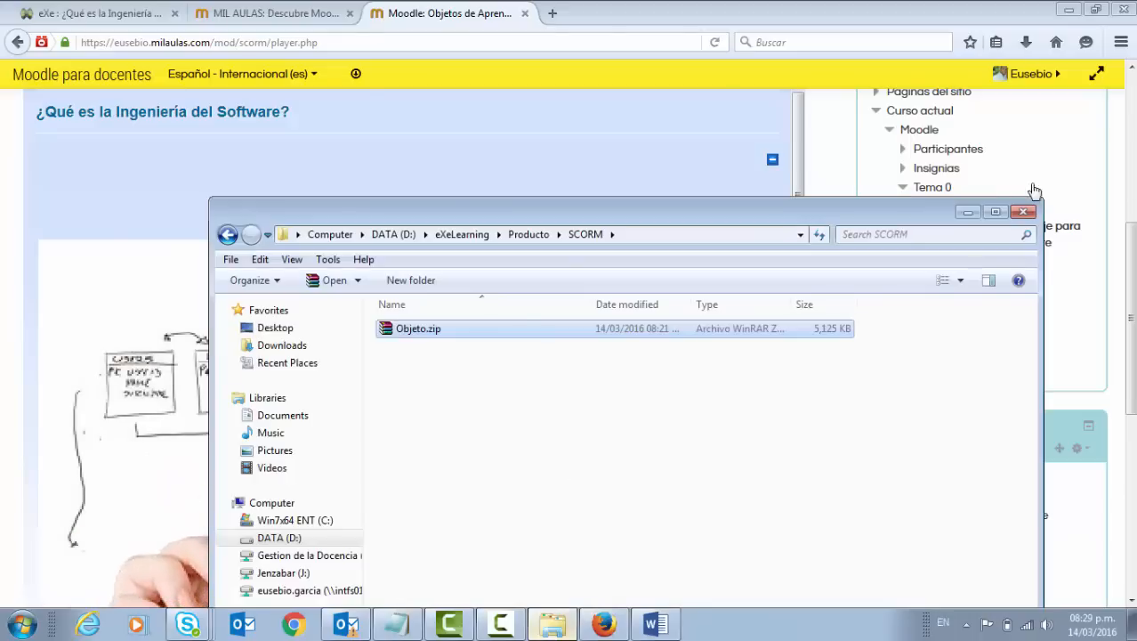
pyautogui.click(967, 211)
pyautogui.scroll(-5, 513, 181)
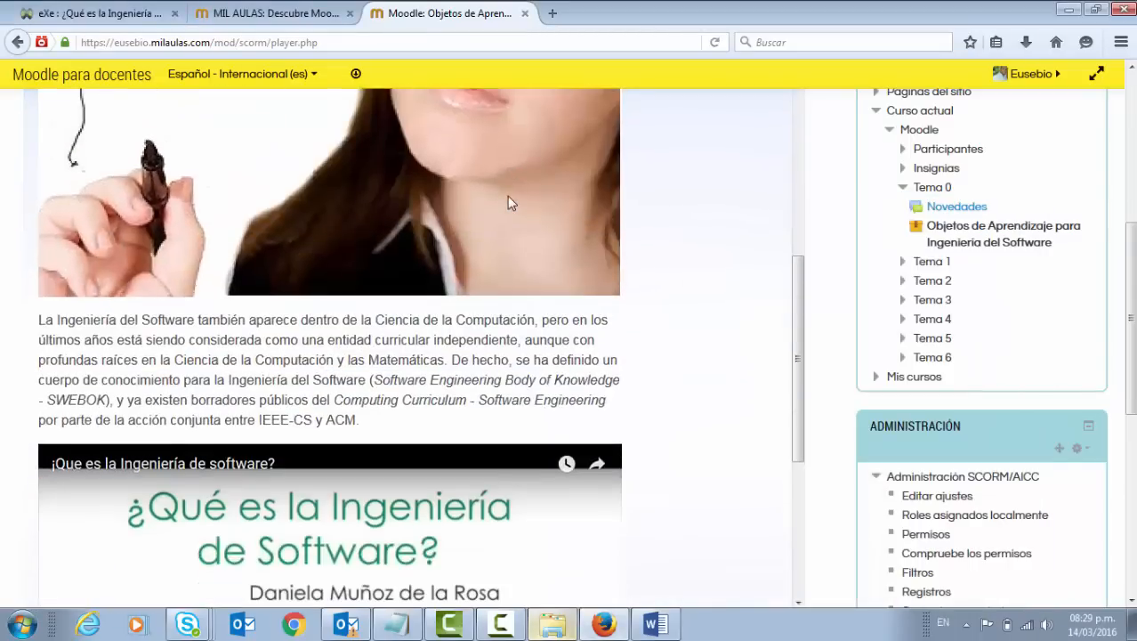
pyautogui.scroll(3, 507, 195)
pyautogui.scroll(4, 514, 195)
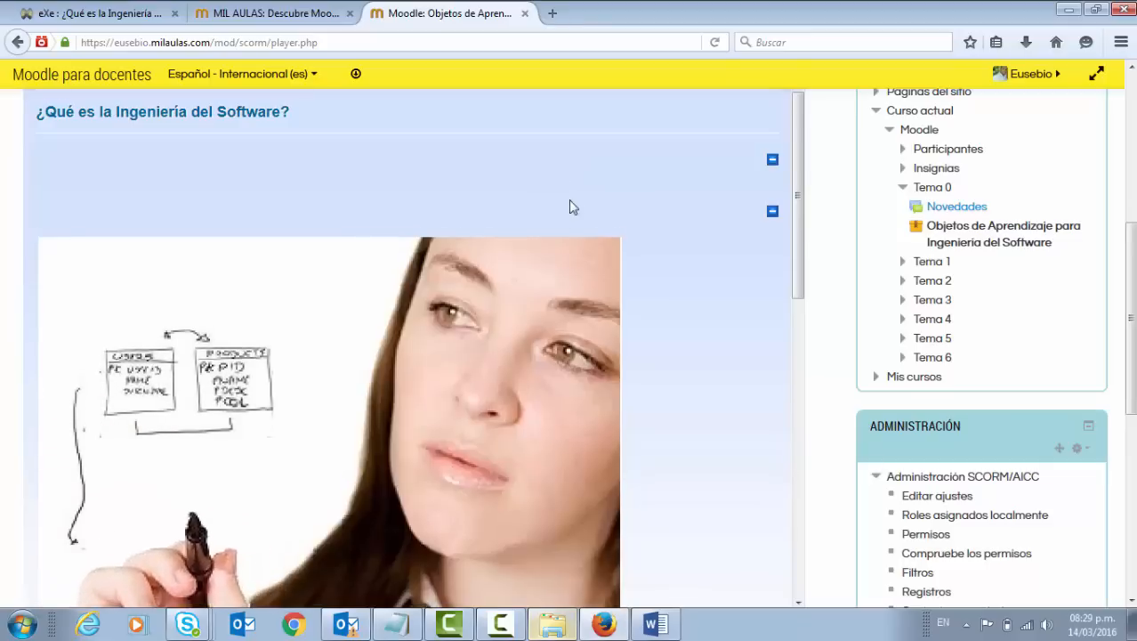
pyautogui.scroll(-10, 570, 206)
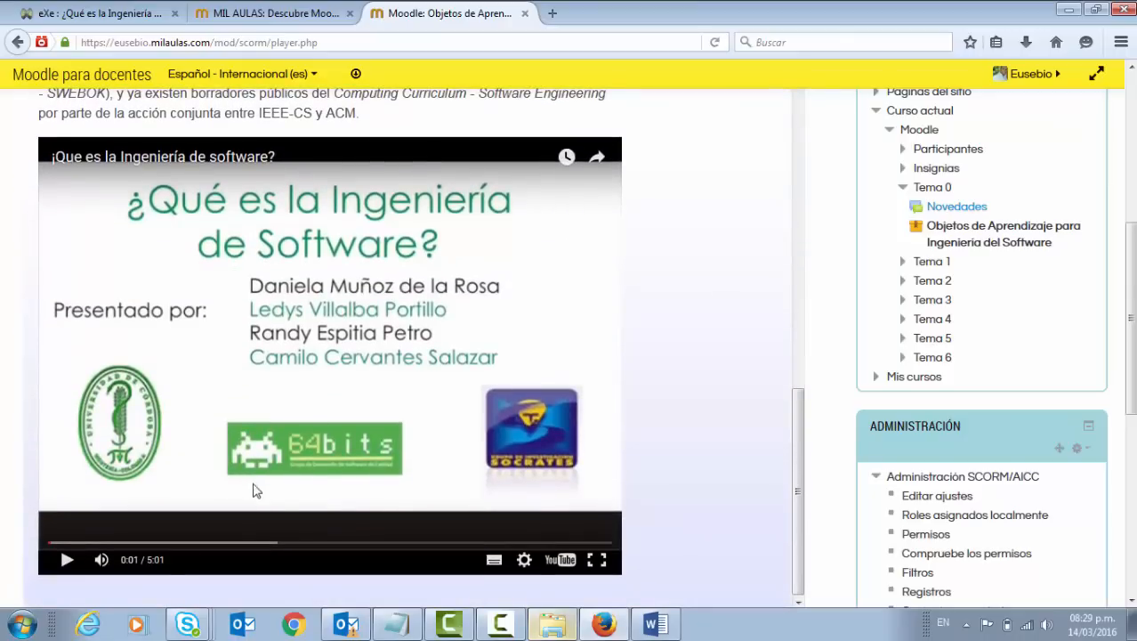
pyautogui.click(501, 623)
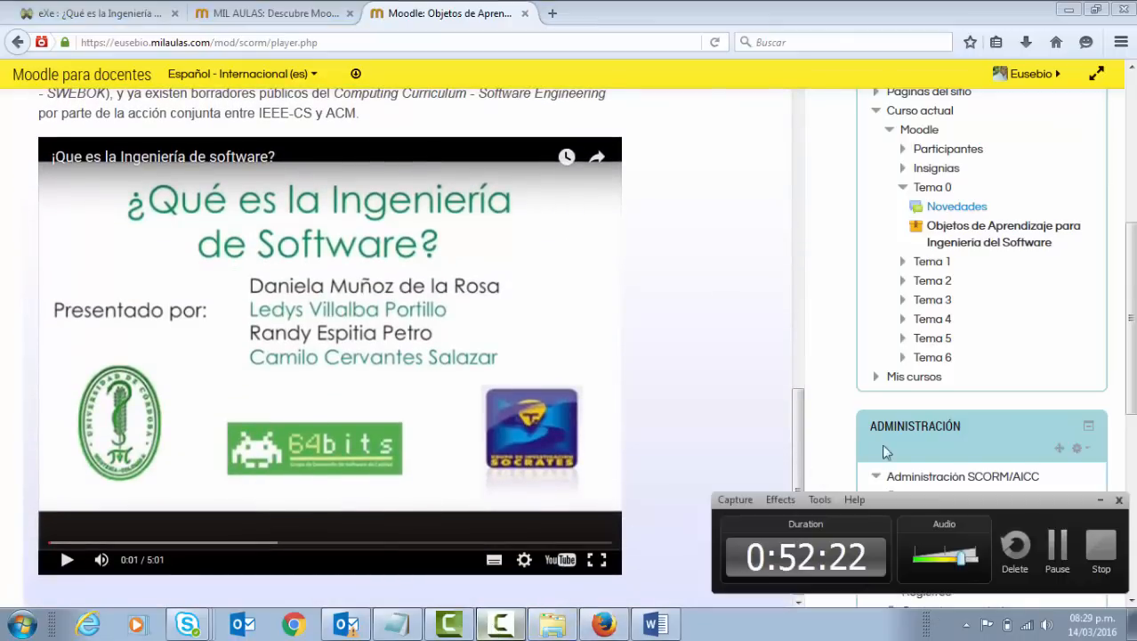